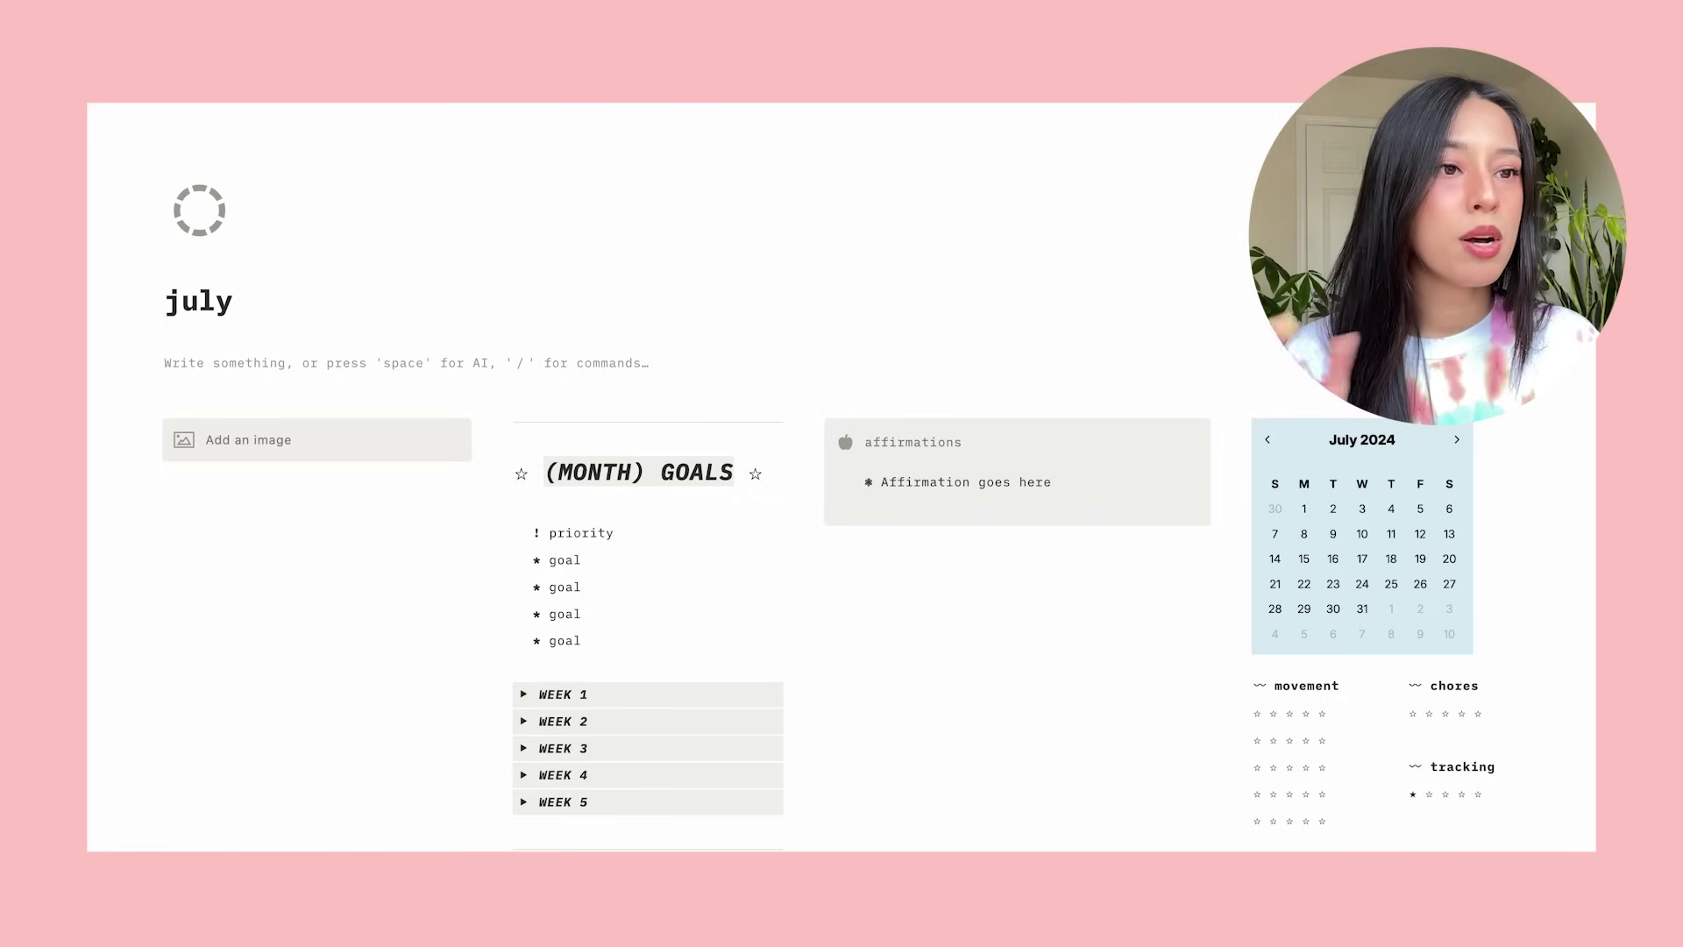
Go back to the life hub and add a new sub-page titled "goals" below monthly dashboards.
key(super+bracketleft)
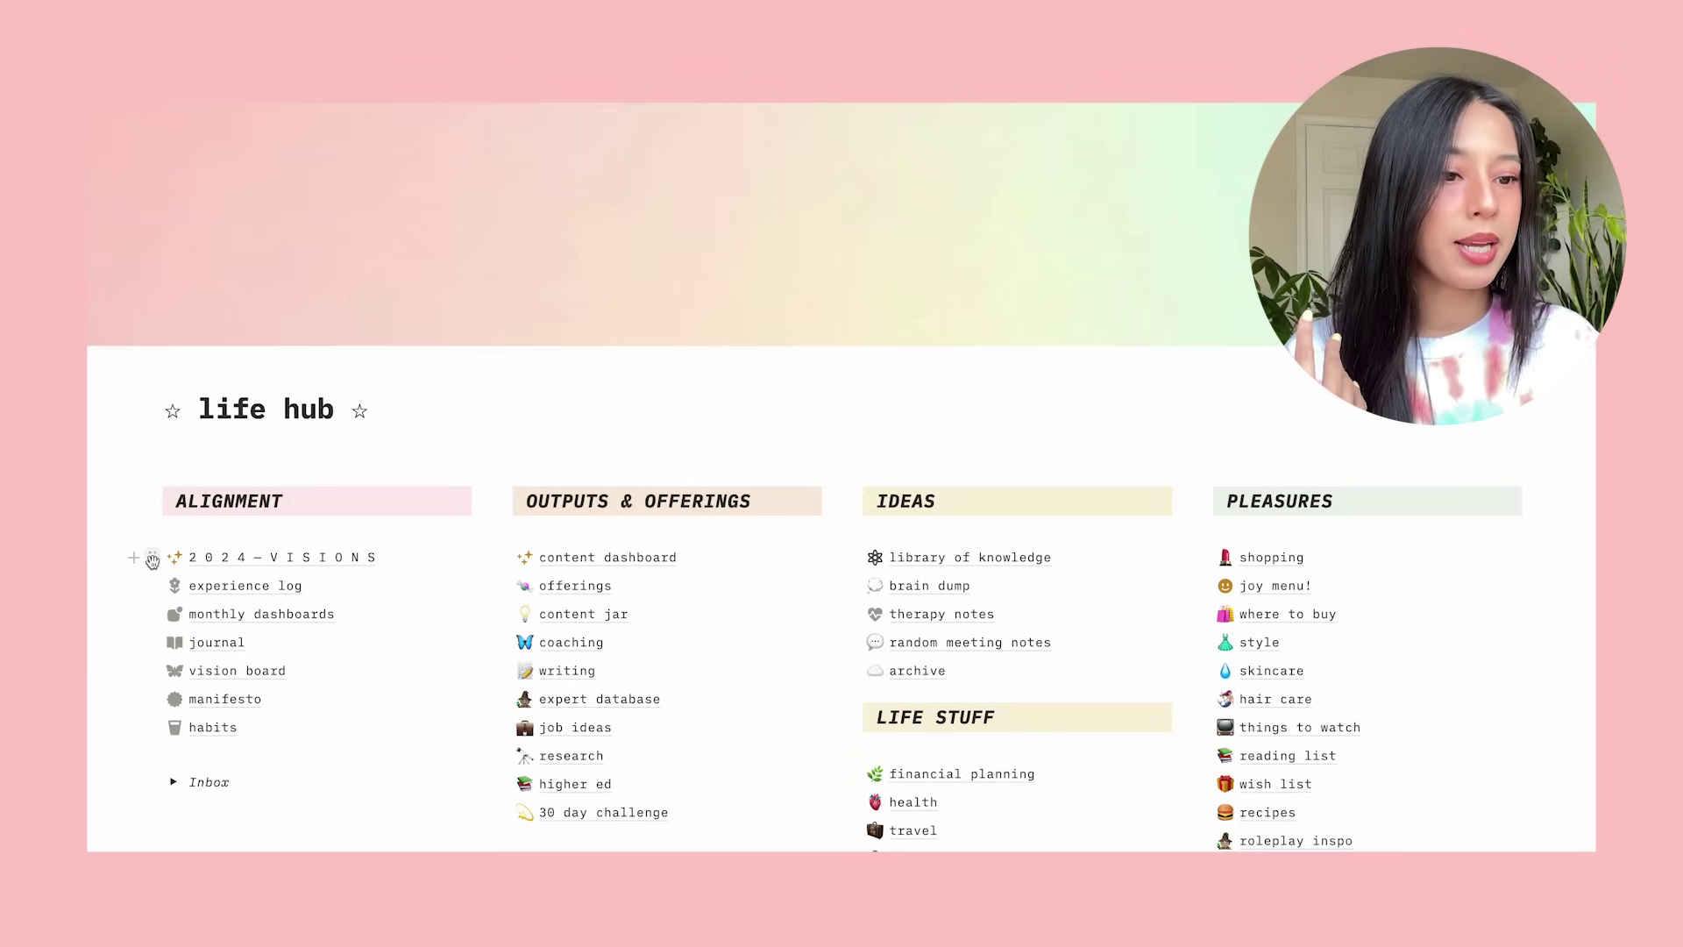
click(133, 613)
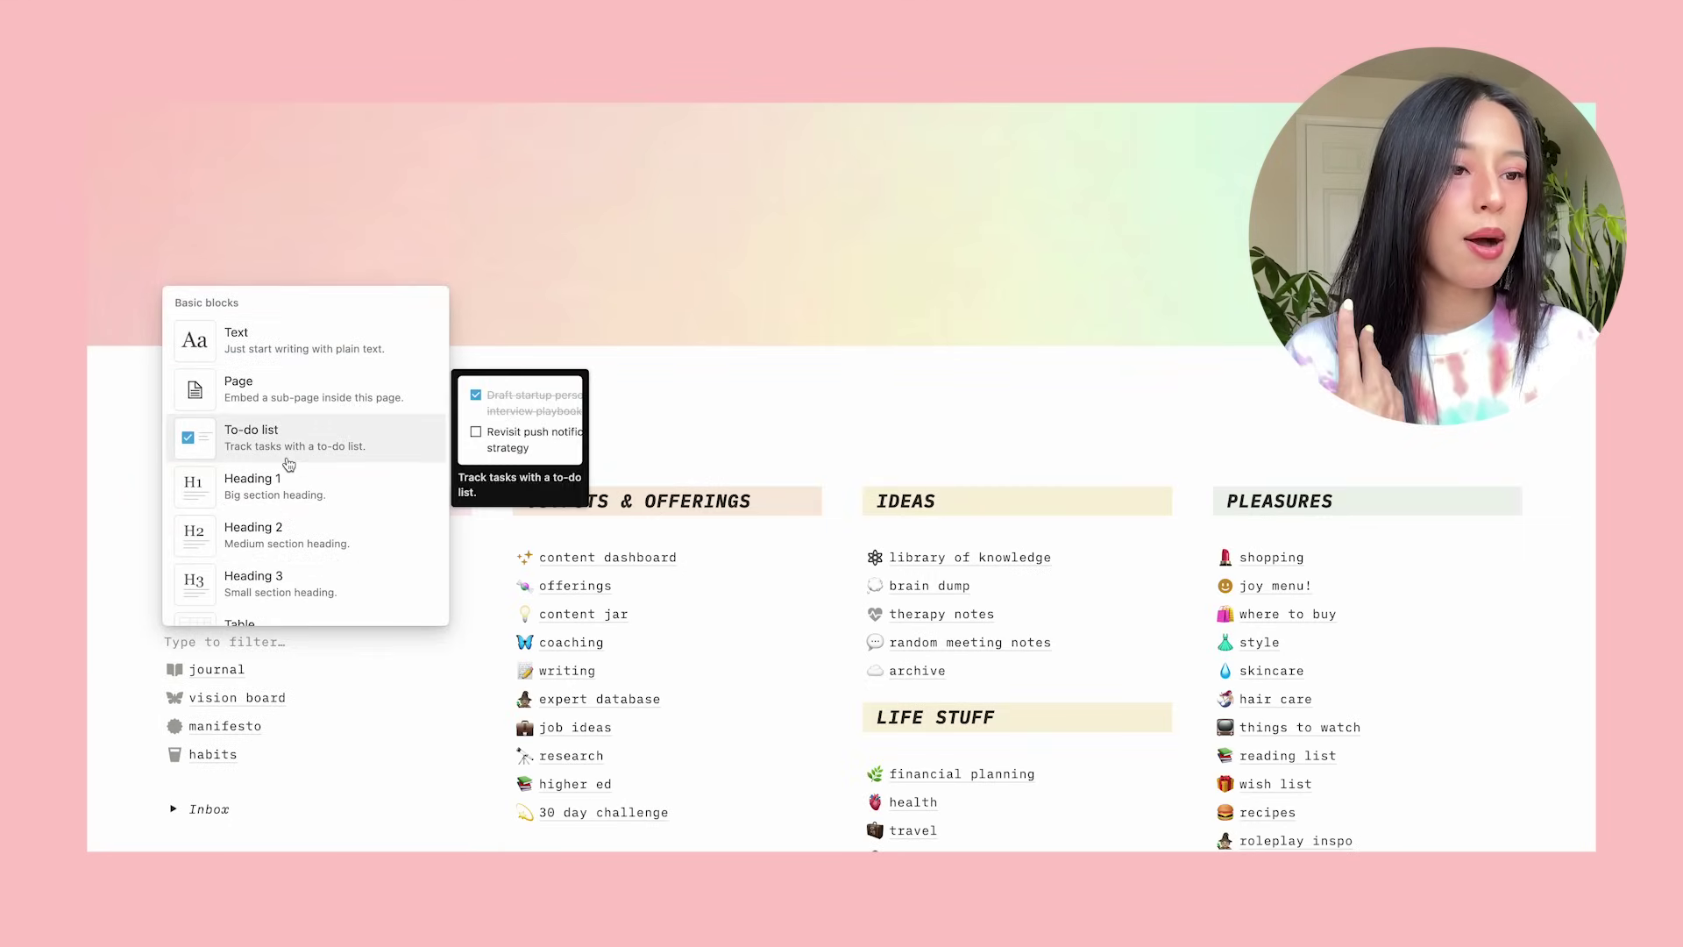
click(254, 388)
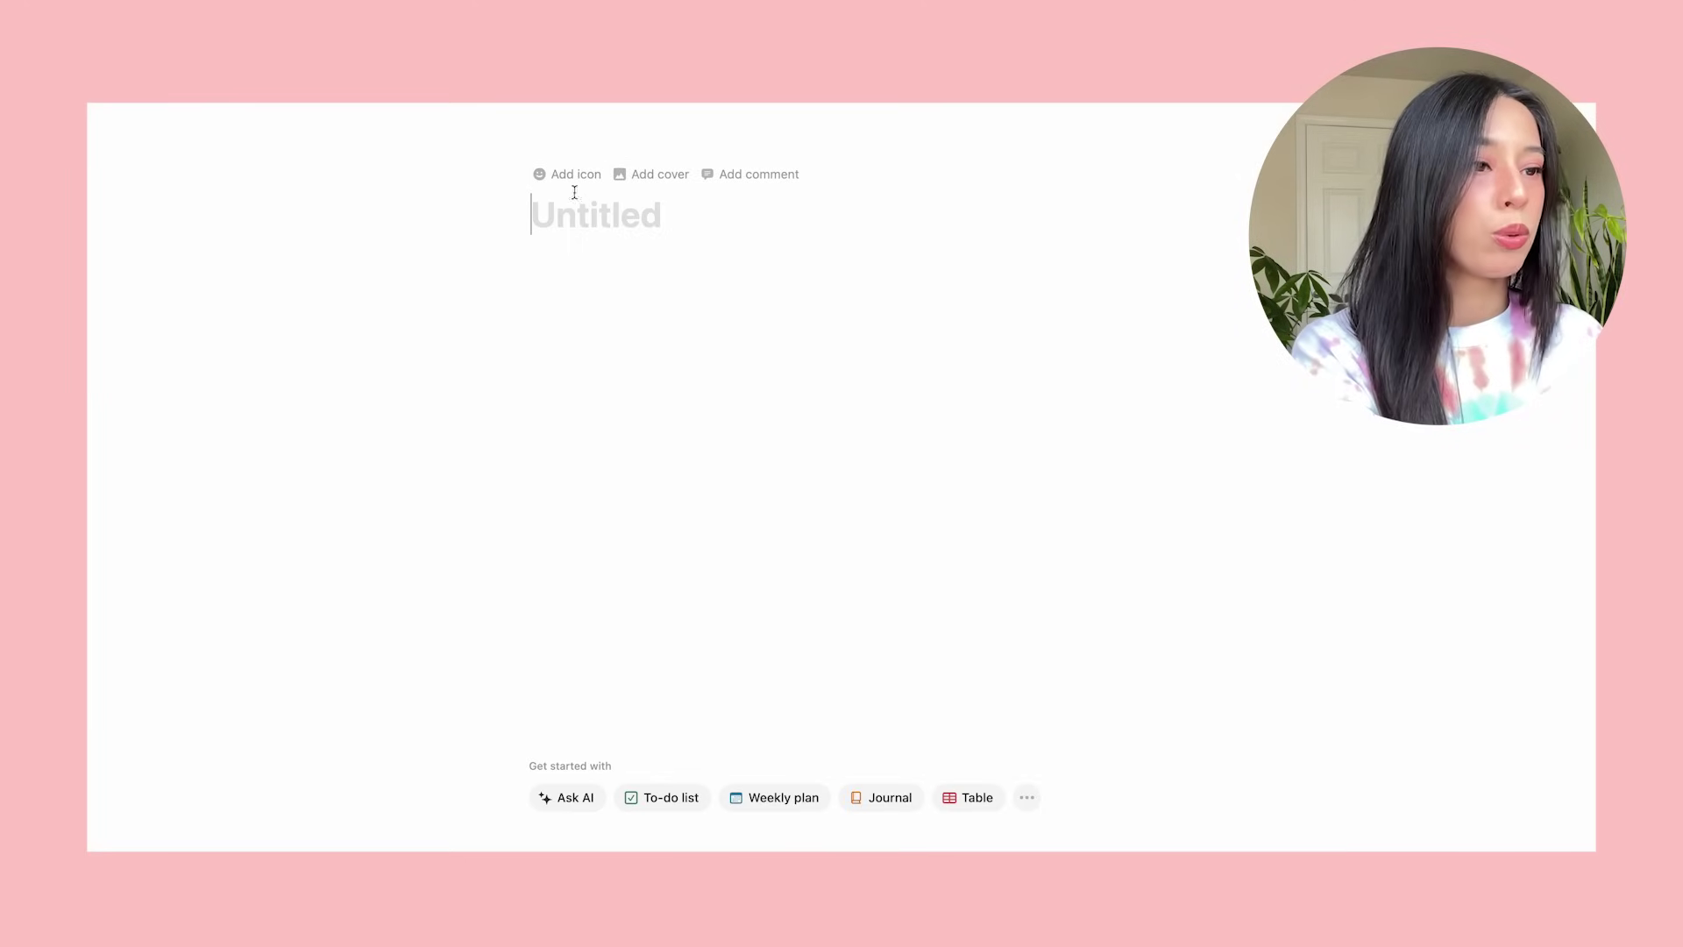
text(goals)
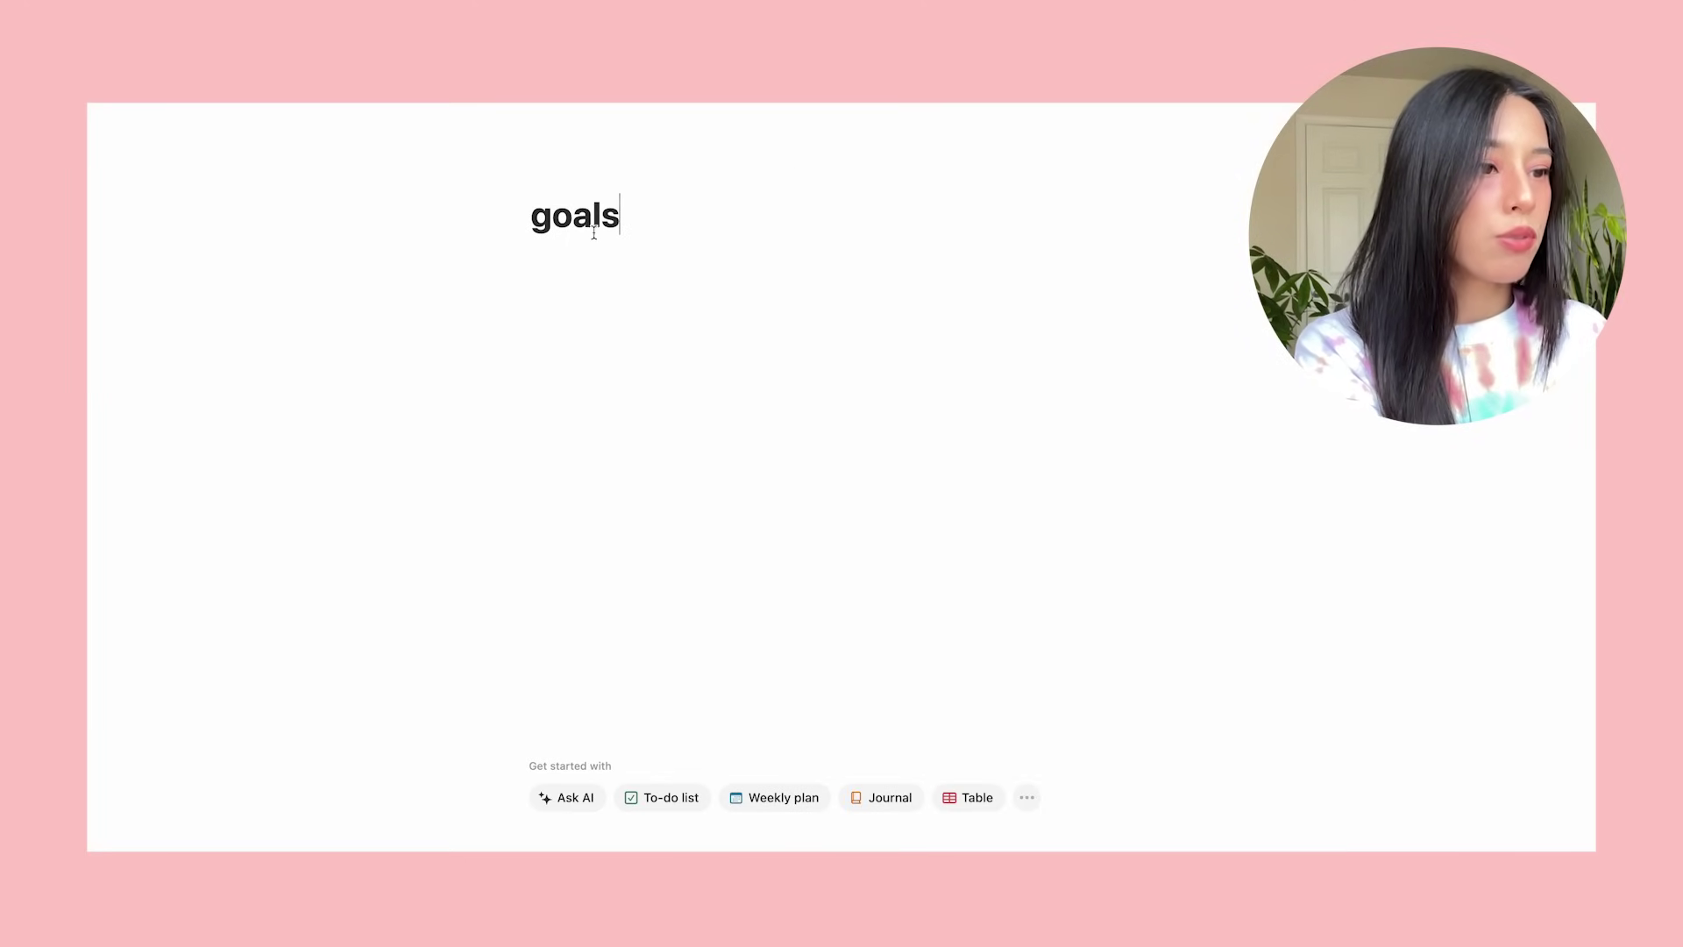
Give the new page a gray target icon from the built-in icon set.
click(571, 175)
click(465, 265)
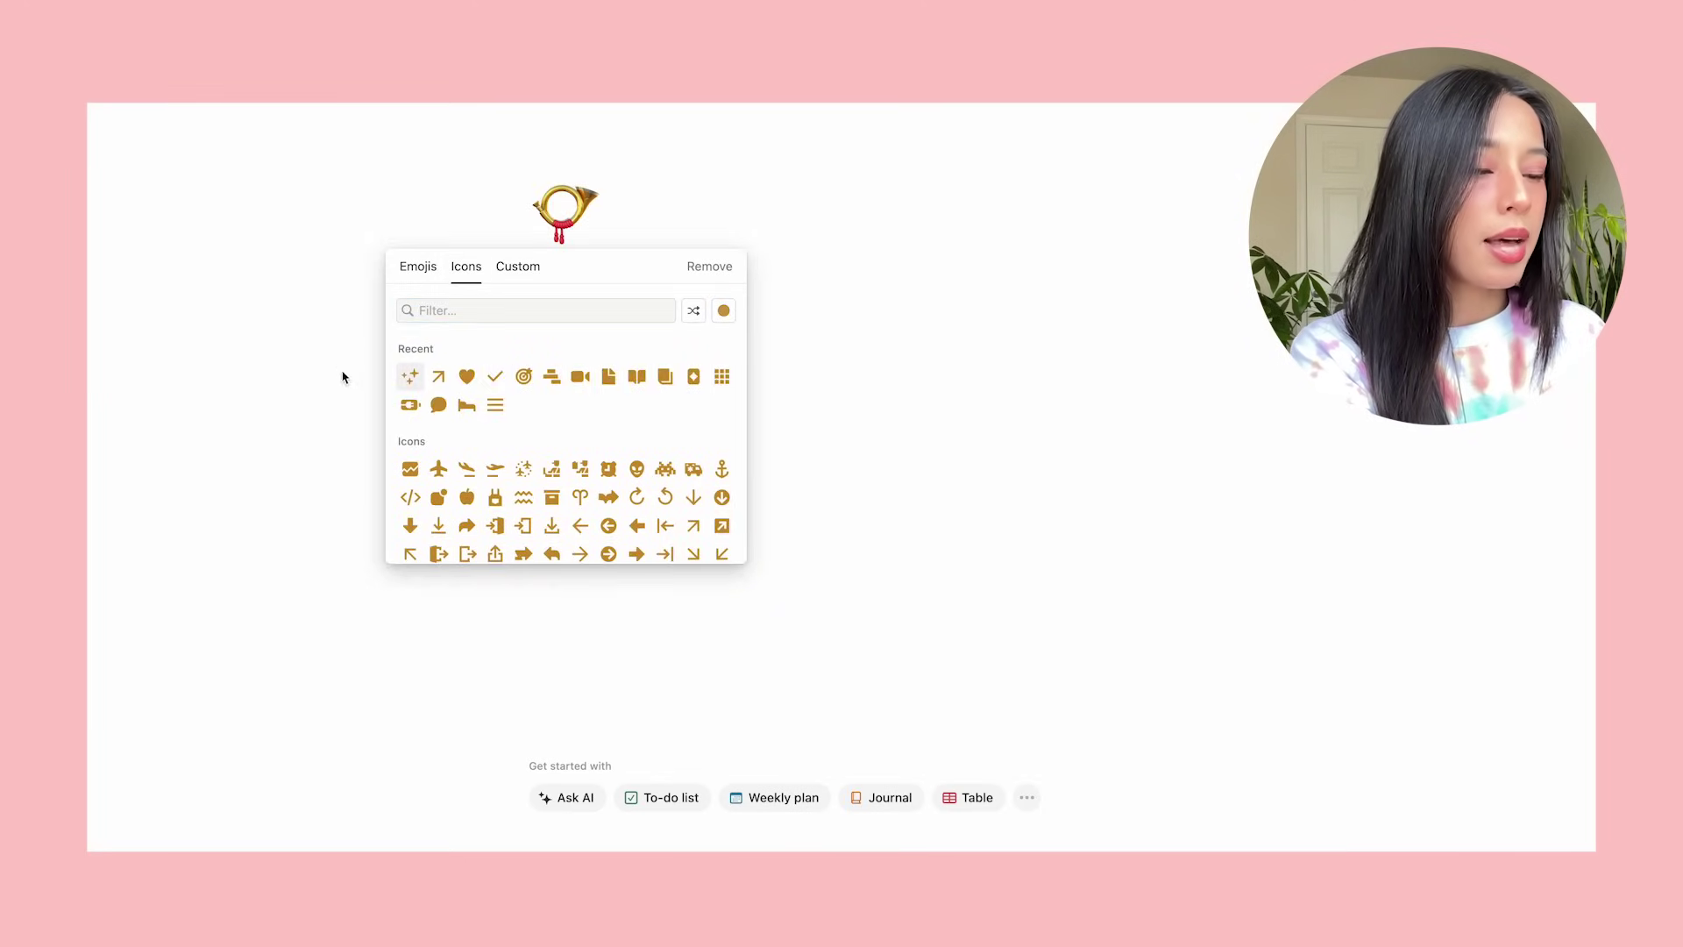
click(723, 311)
click(696, 339)
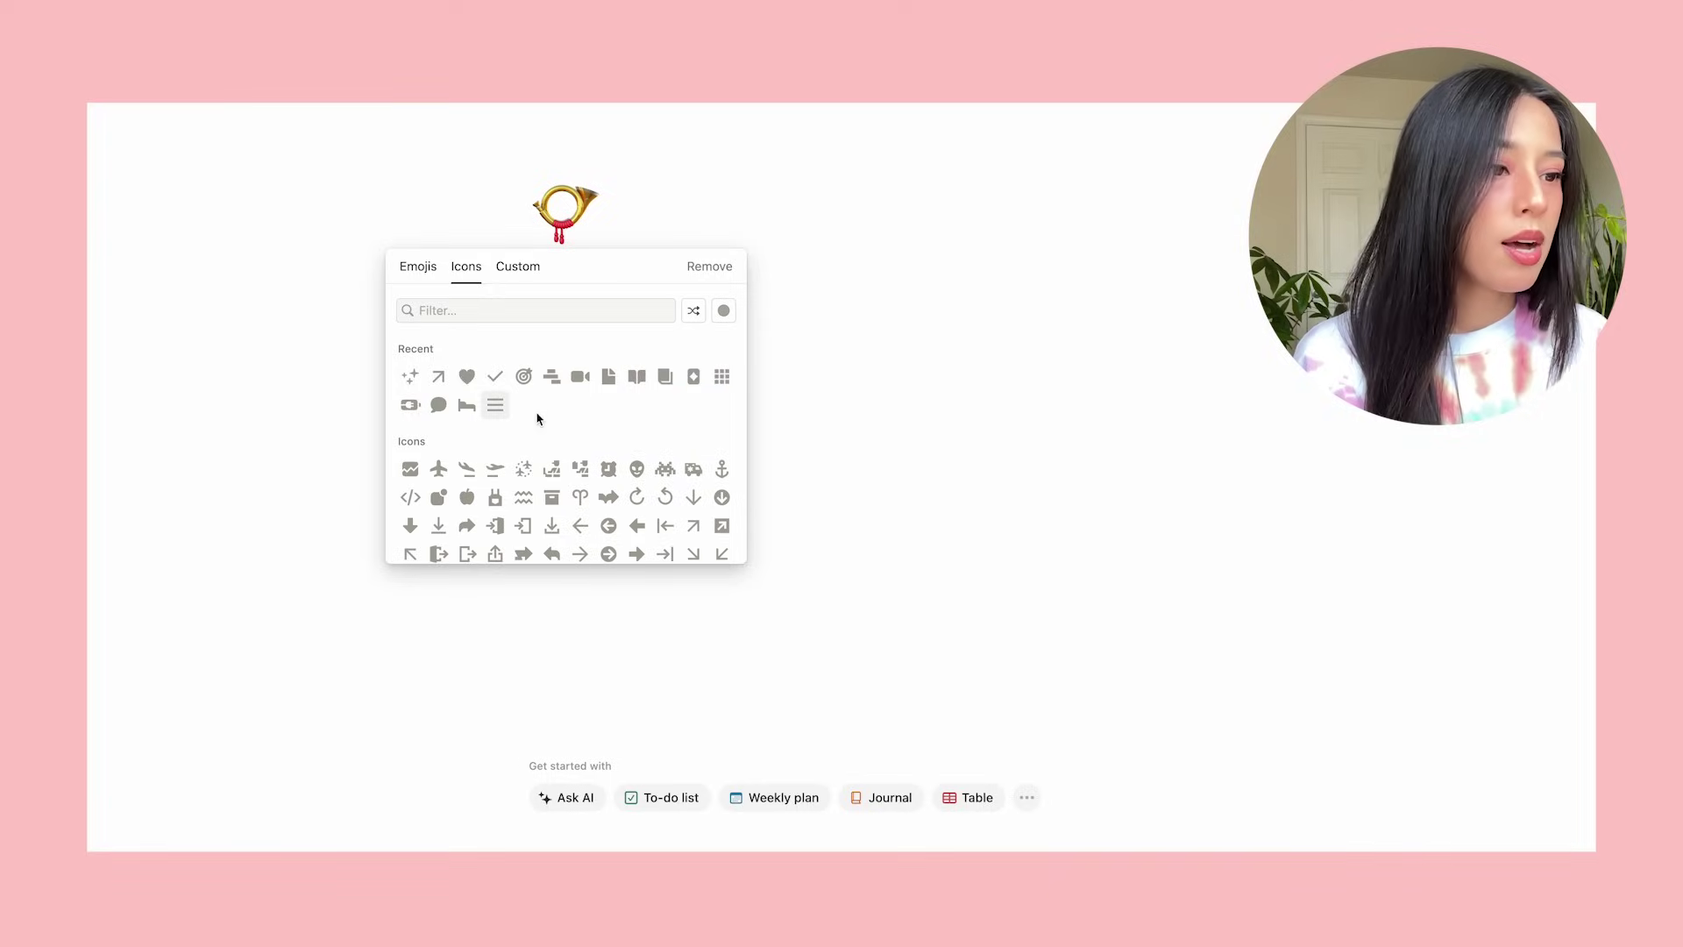
click(523, 376)
Extend the page title to "goals hub" and add a few empty lines beneath it.
text(h)
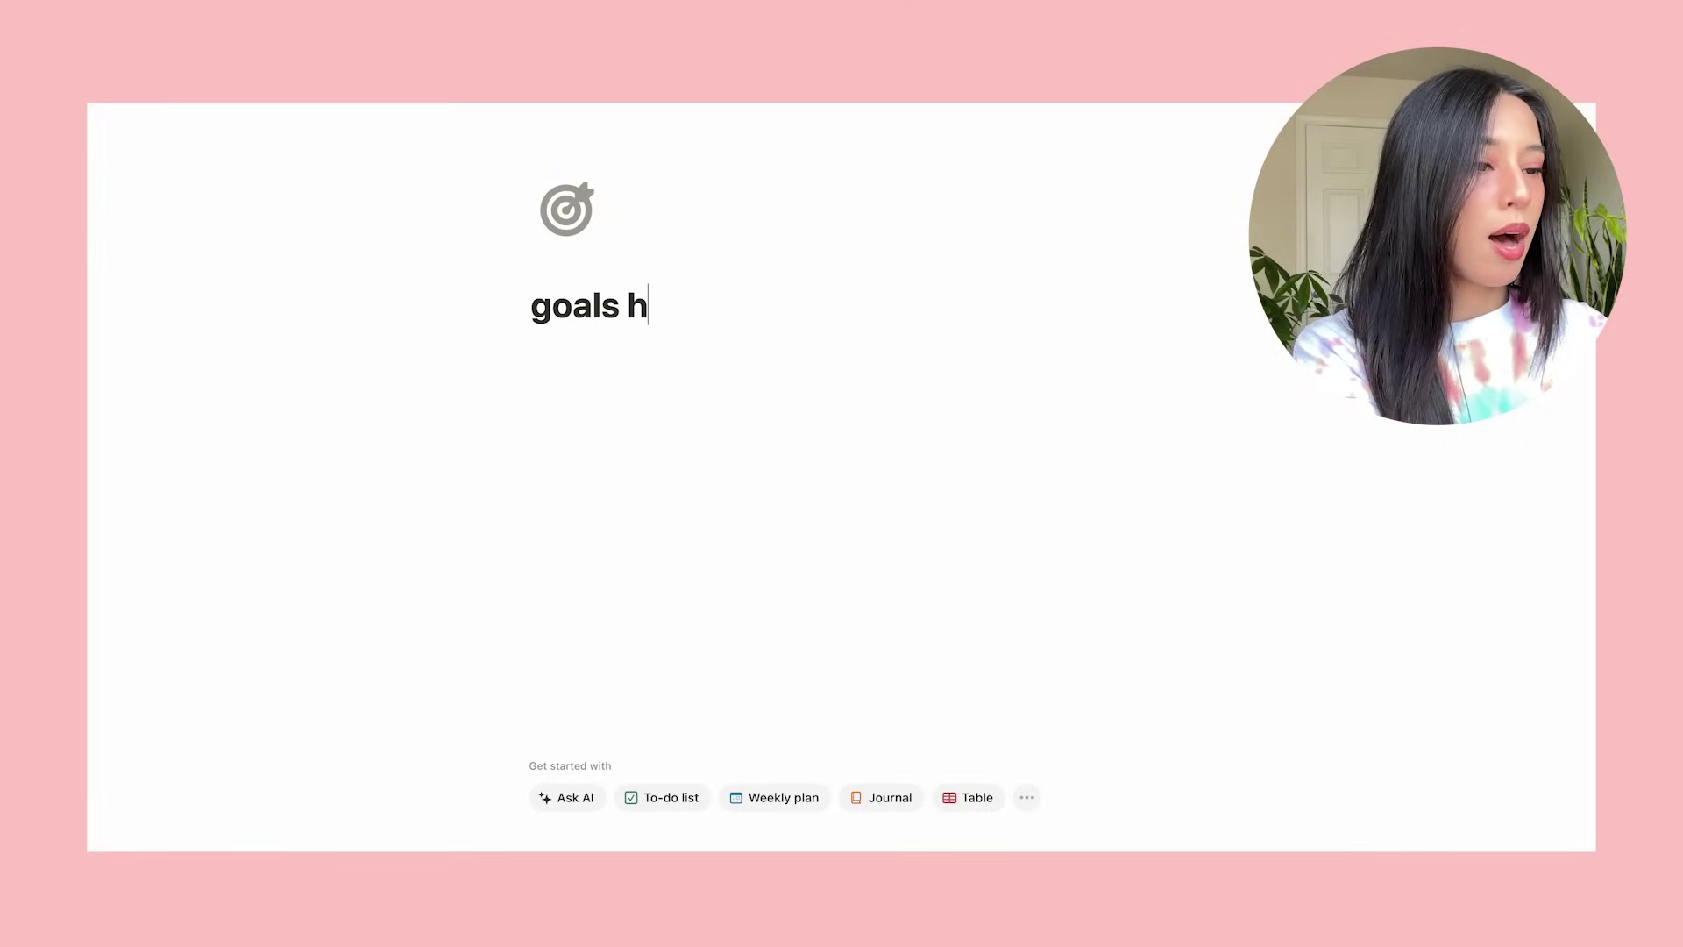
text(ub)
key(Return)
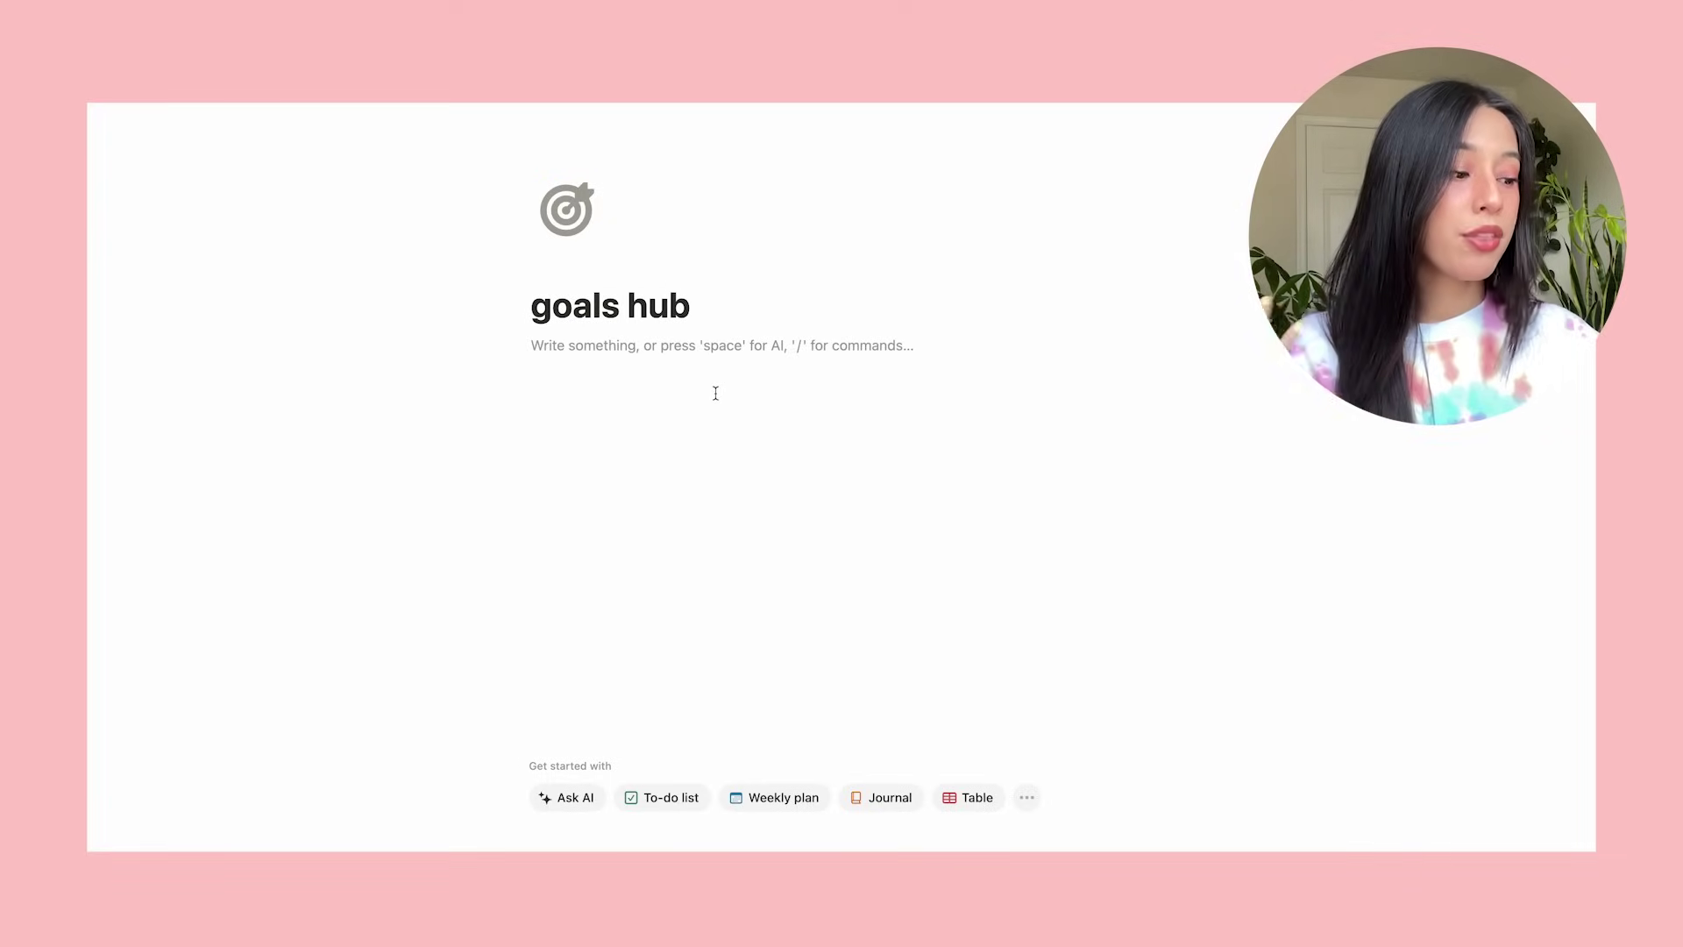
key(Return)
key(Return)
key(Return)
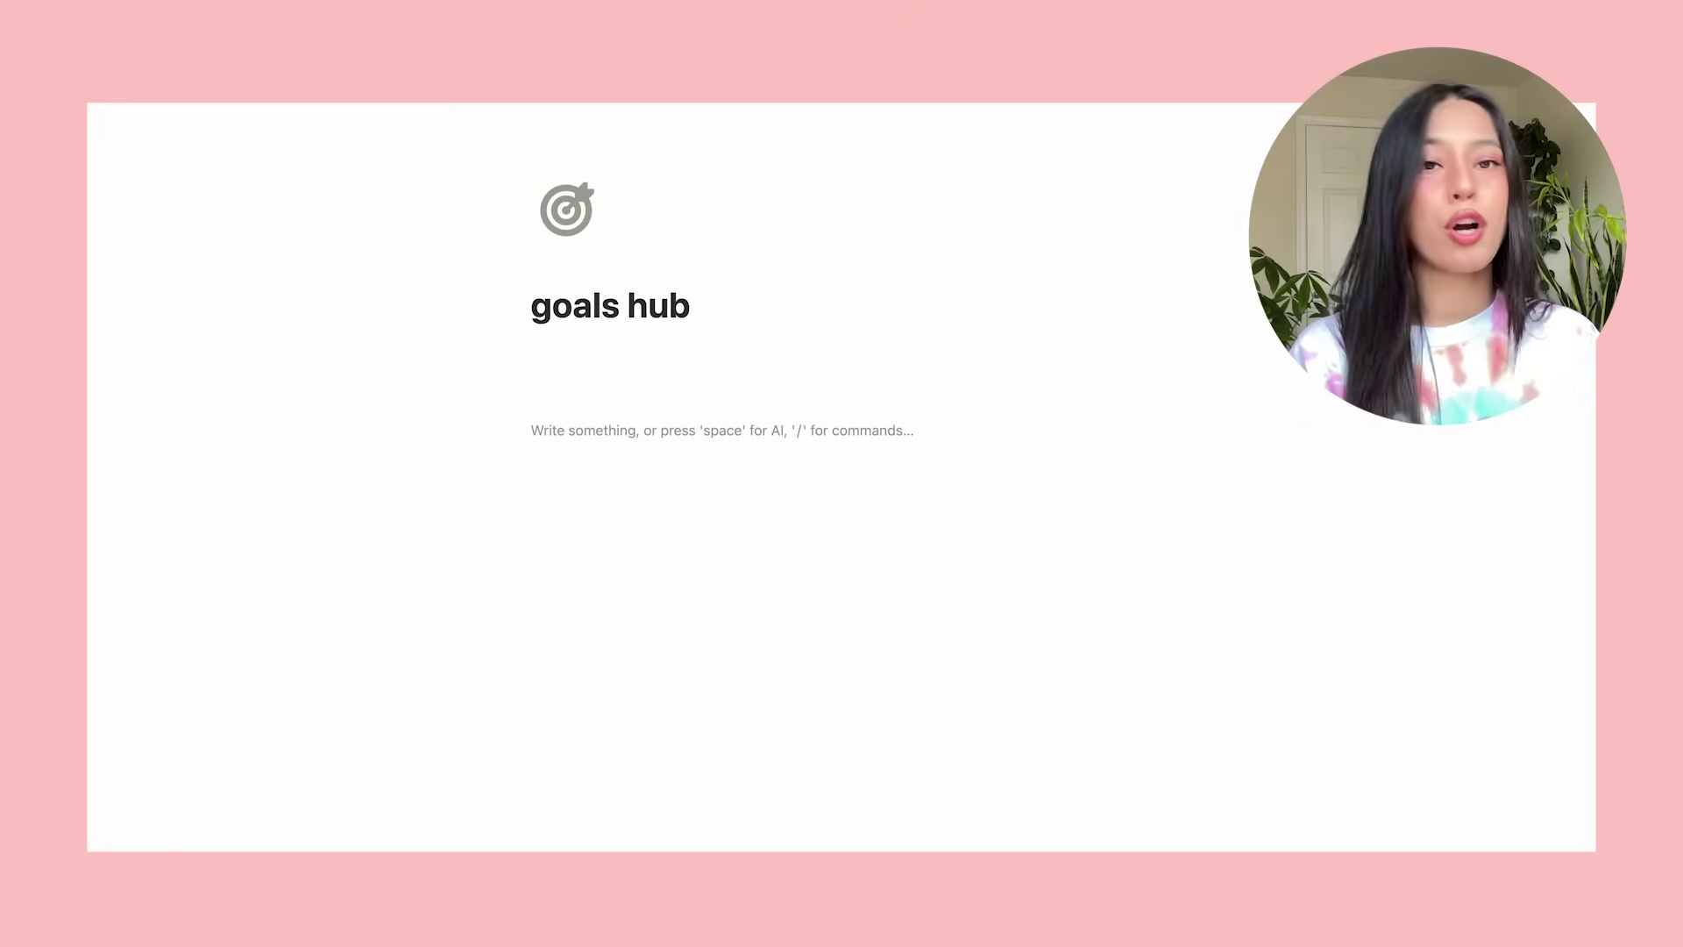
Insert a full-page database in the goals hub and name it "goals".
text(/)
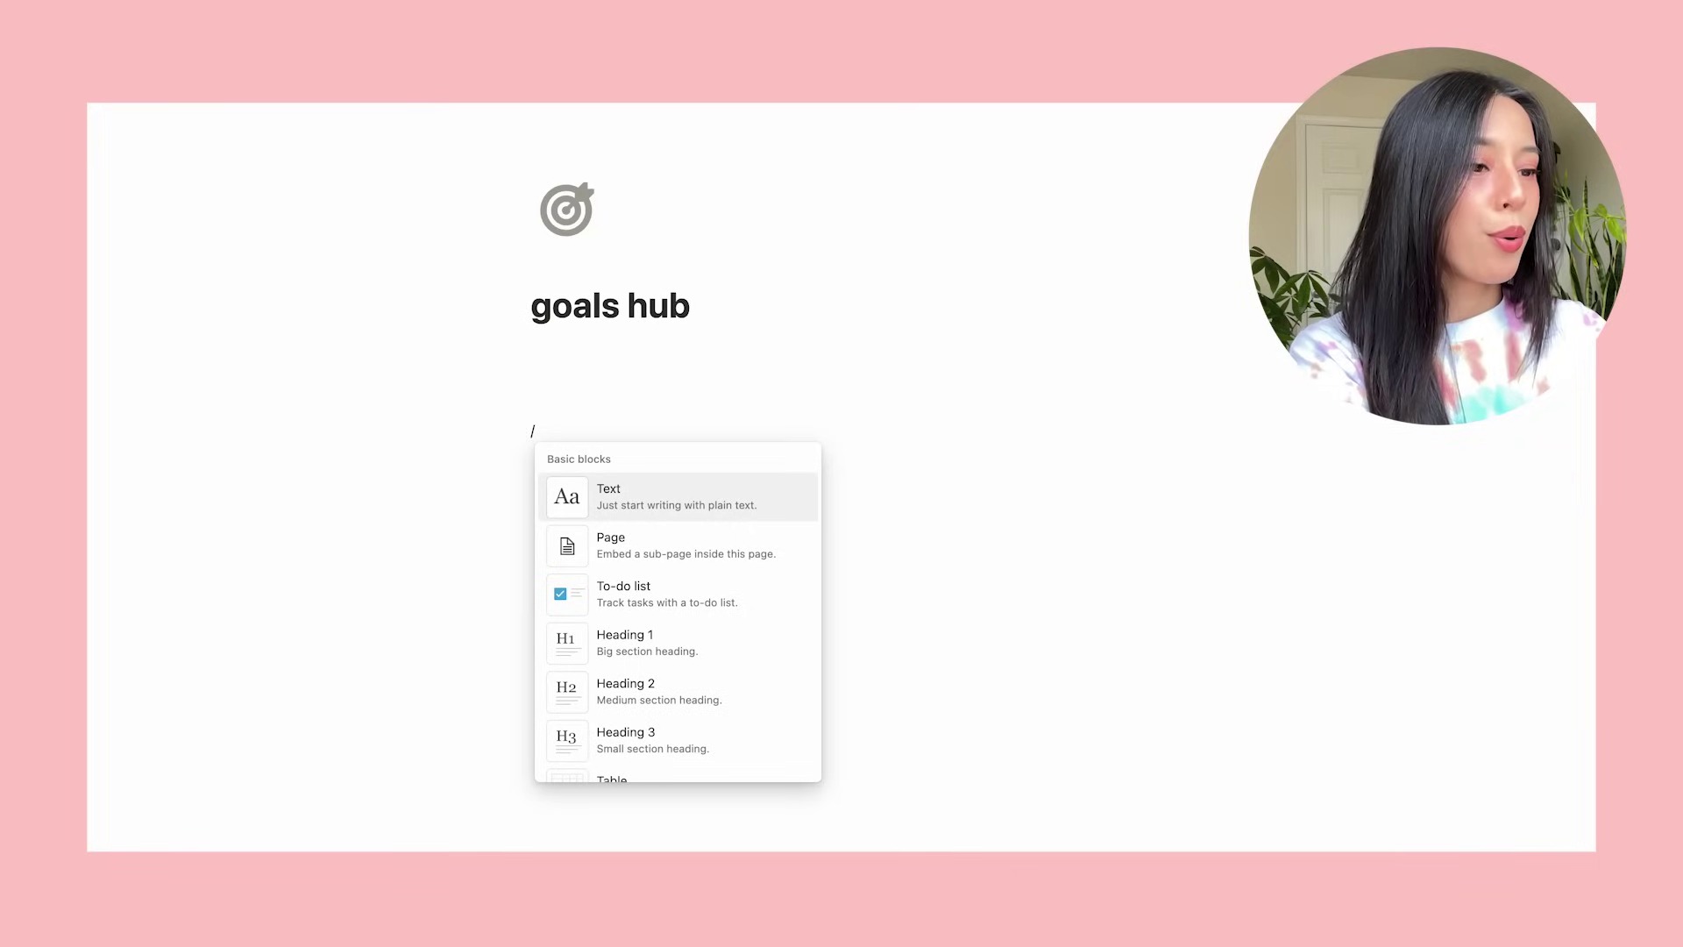
text(data)
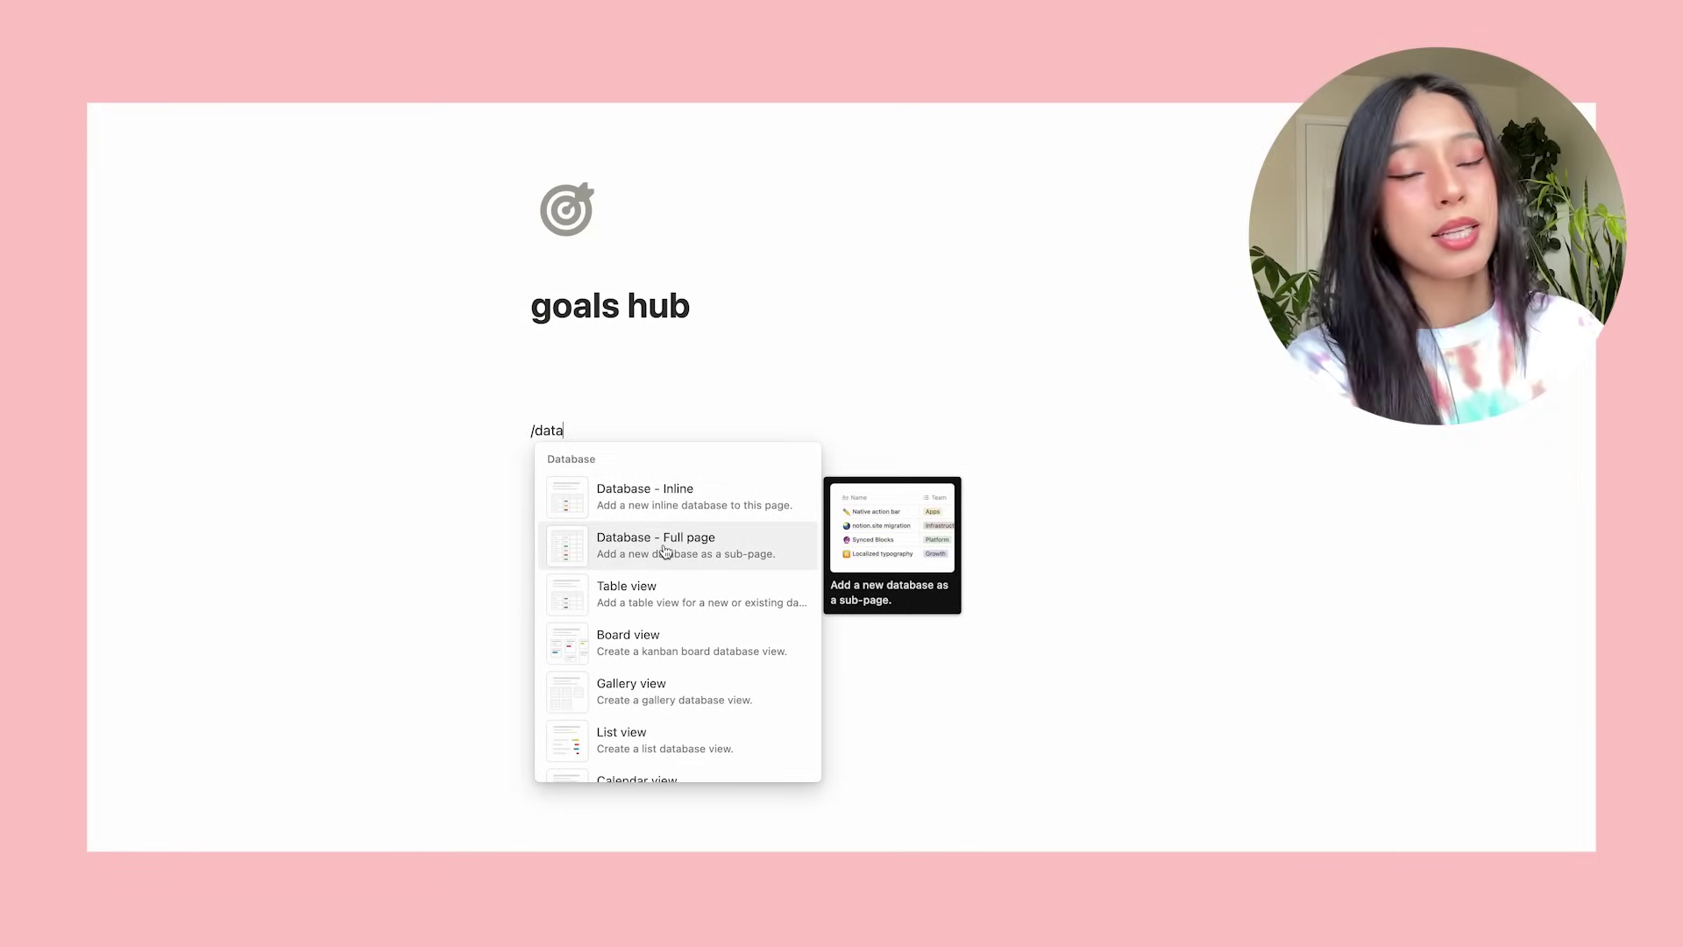
click(702, 553)
click(227, 150)
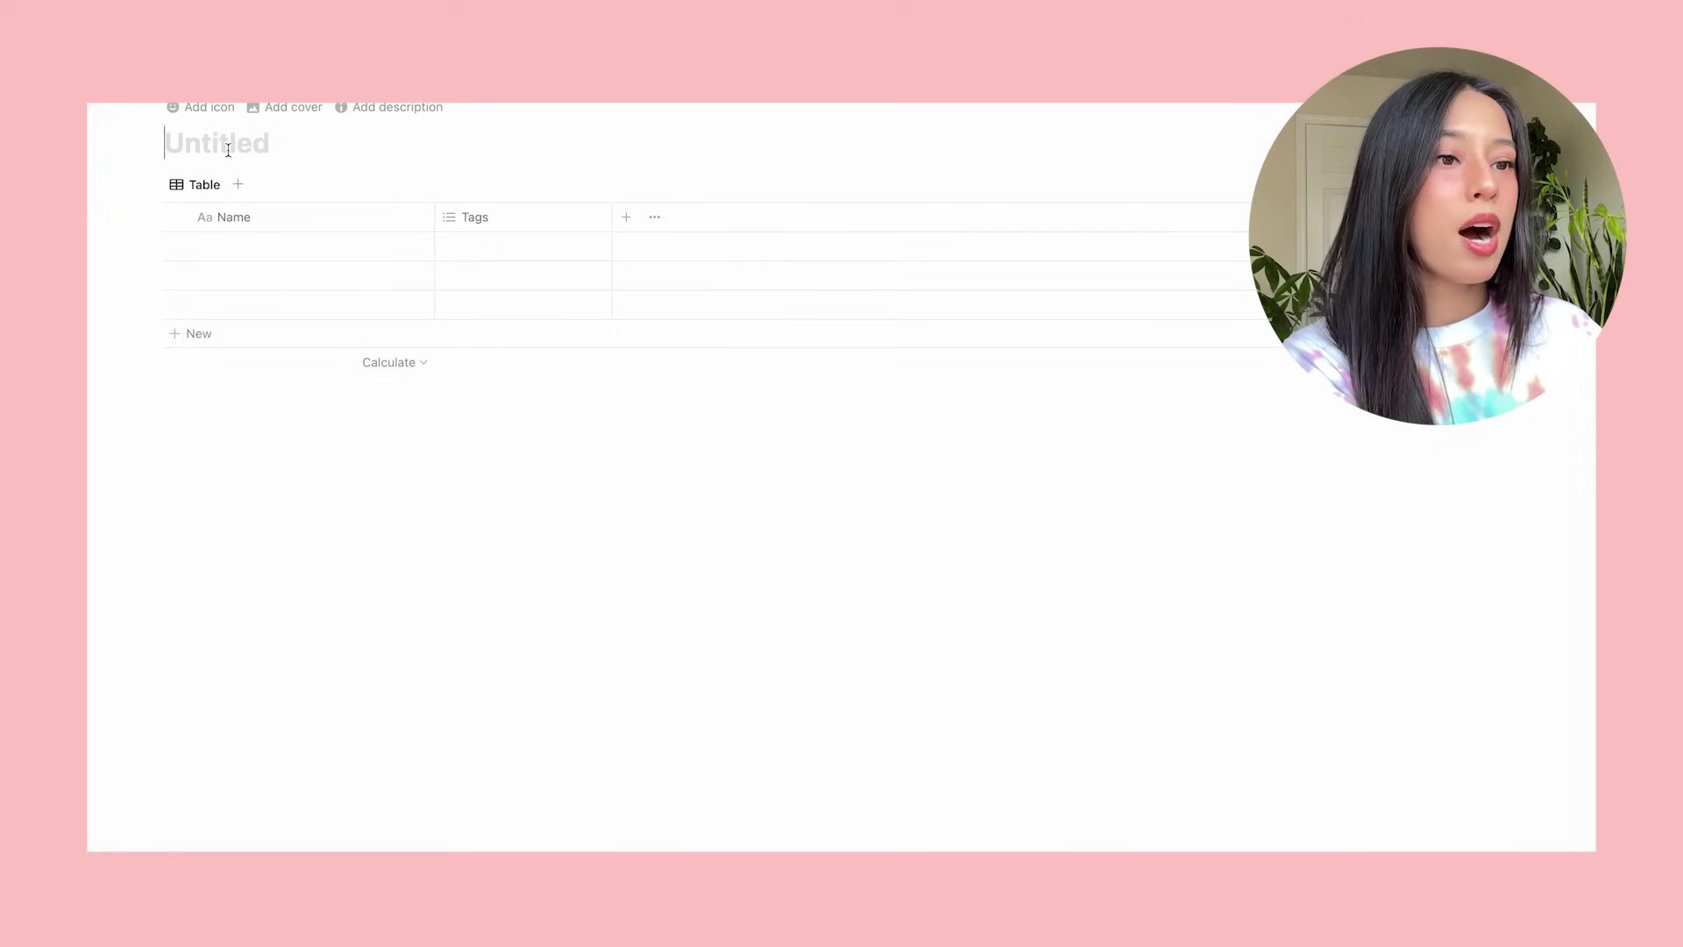
text(goals)
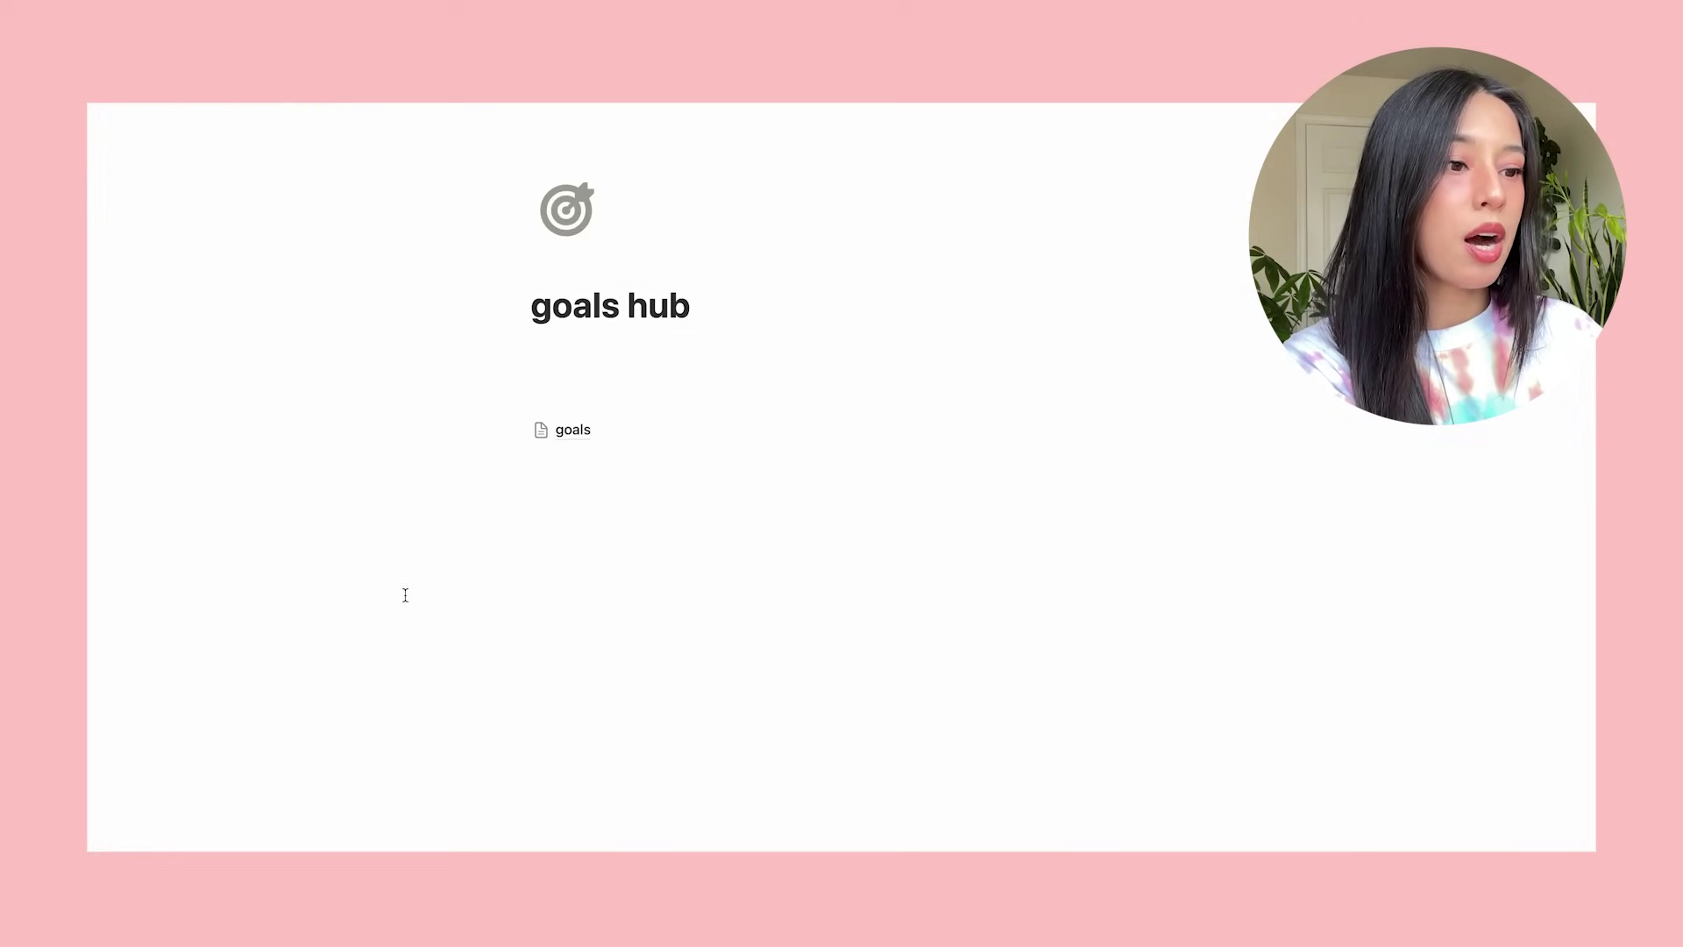
Insert a second full-page database below goals in the goals hub and name it "goal tasks".
click(405, 595)
text(/p)
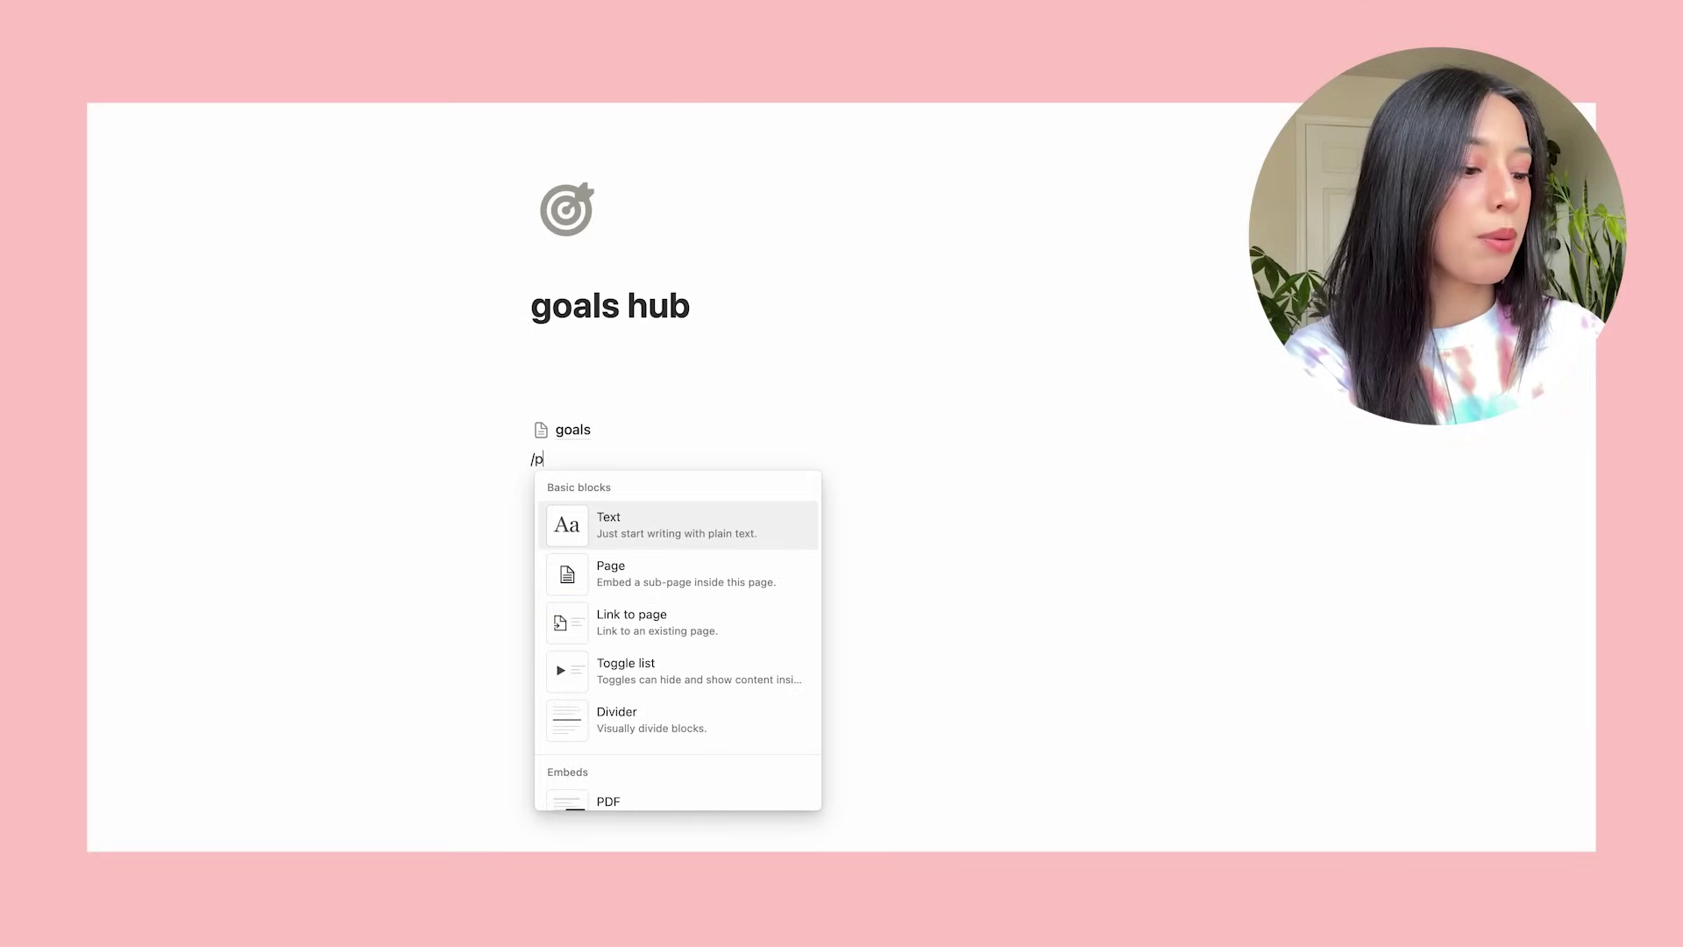
key(BackSpace)
text(data)
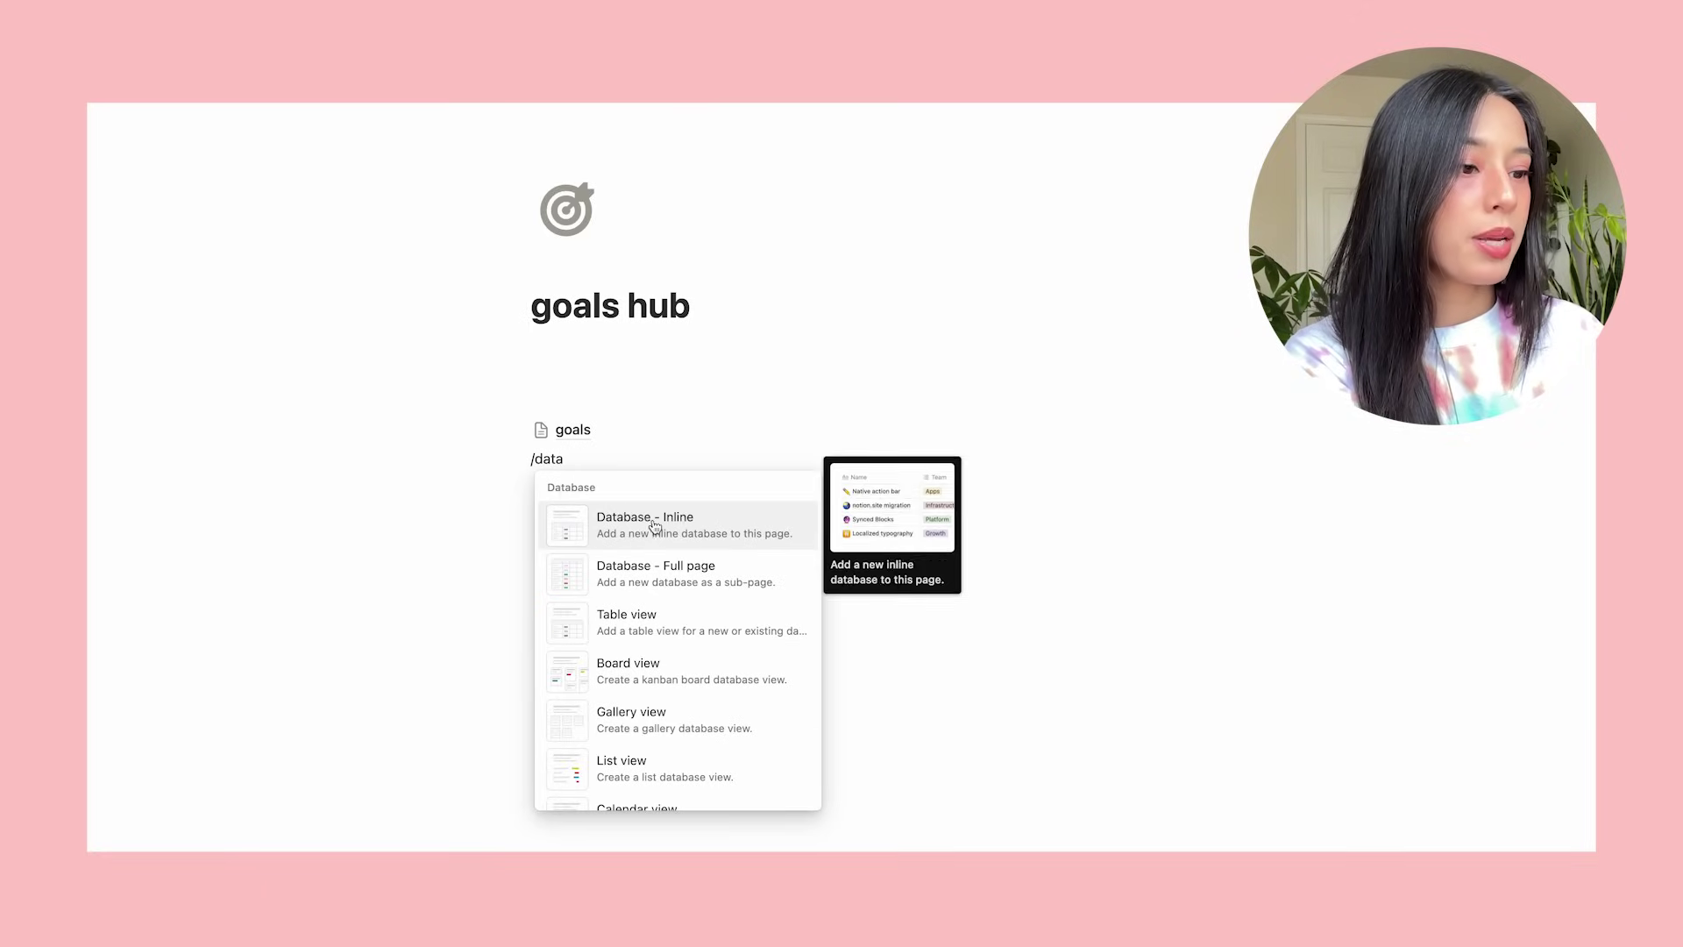
click(662, 581)
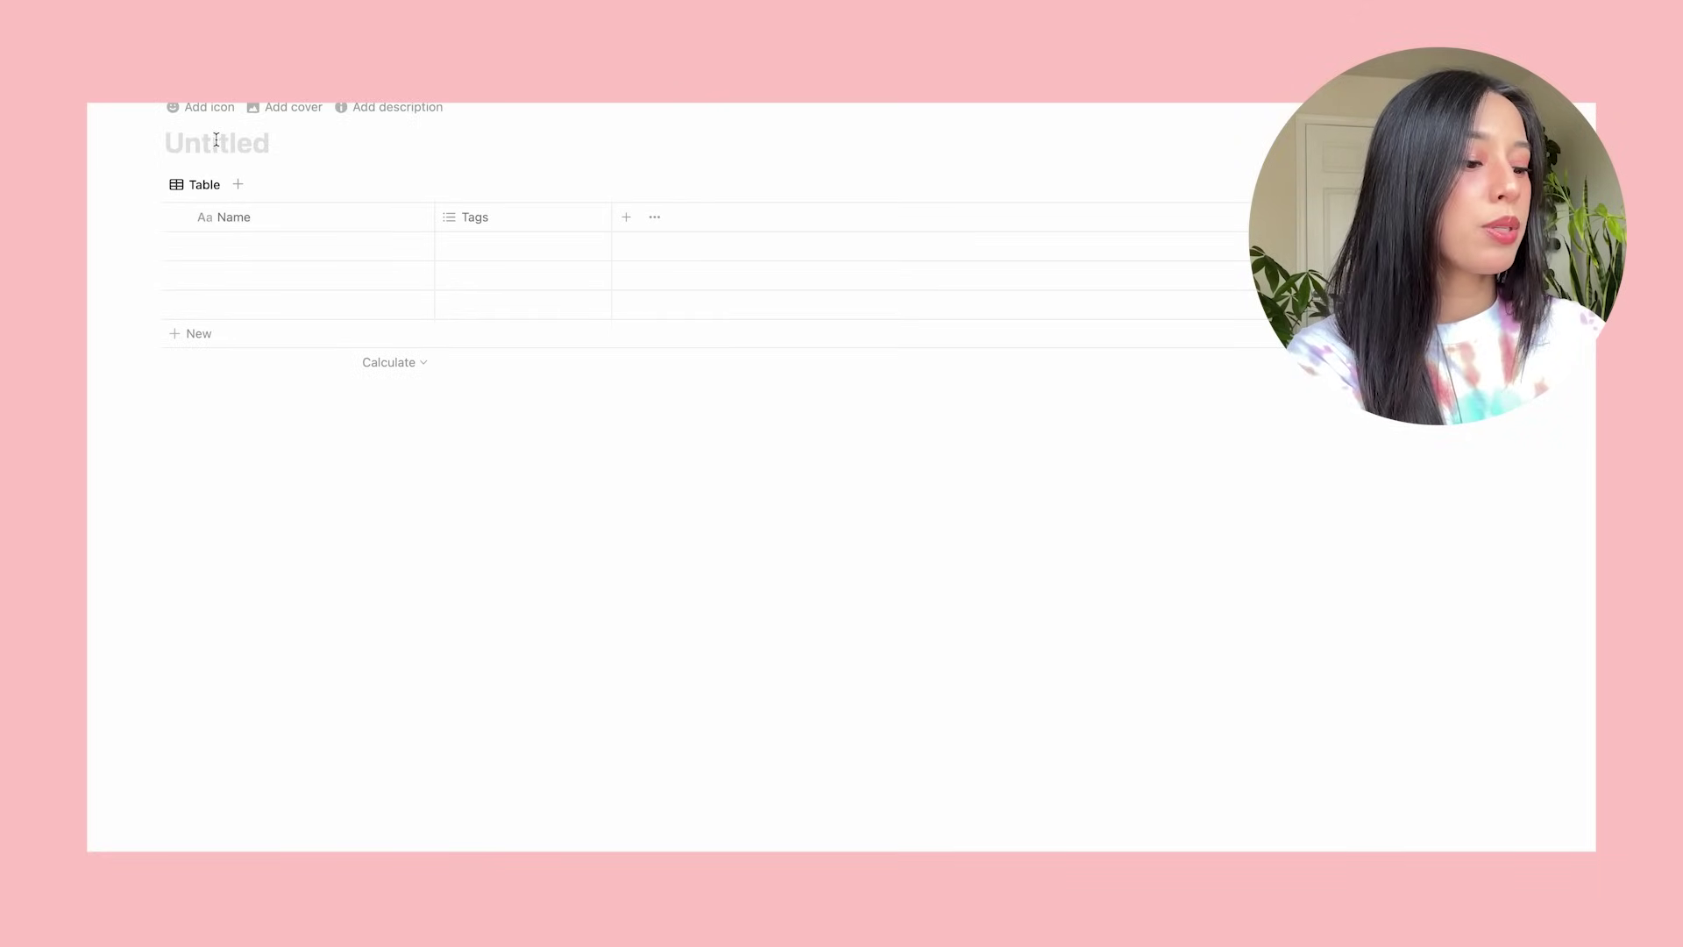
text(goals)
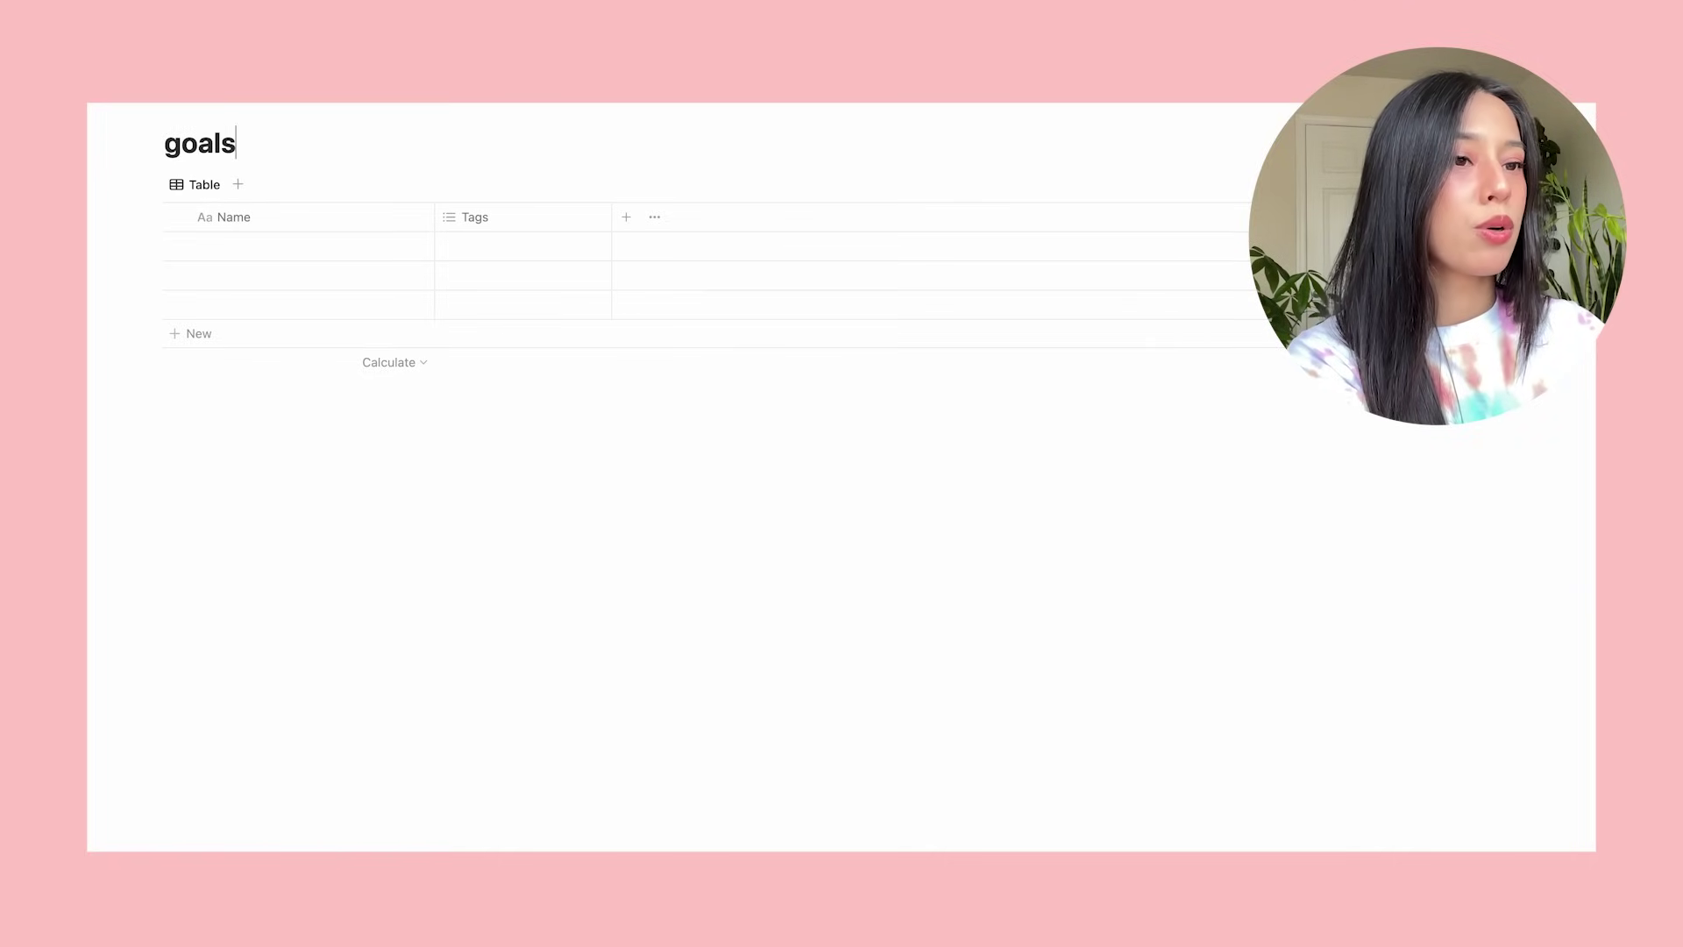
key(BackSpace)
text(tasks)
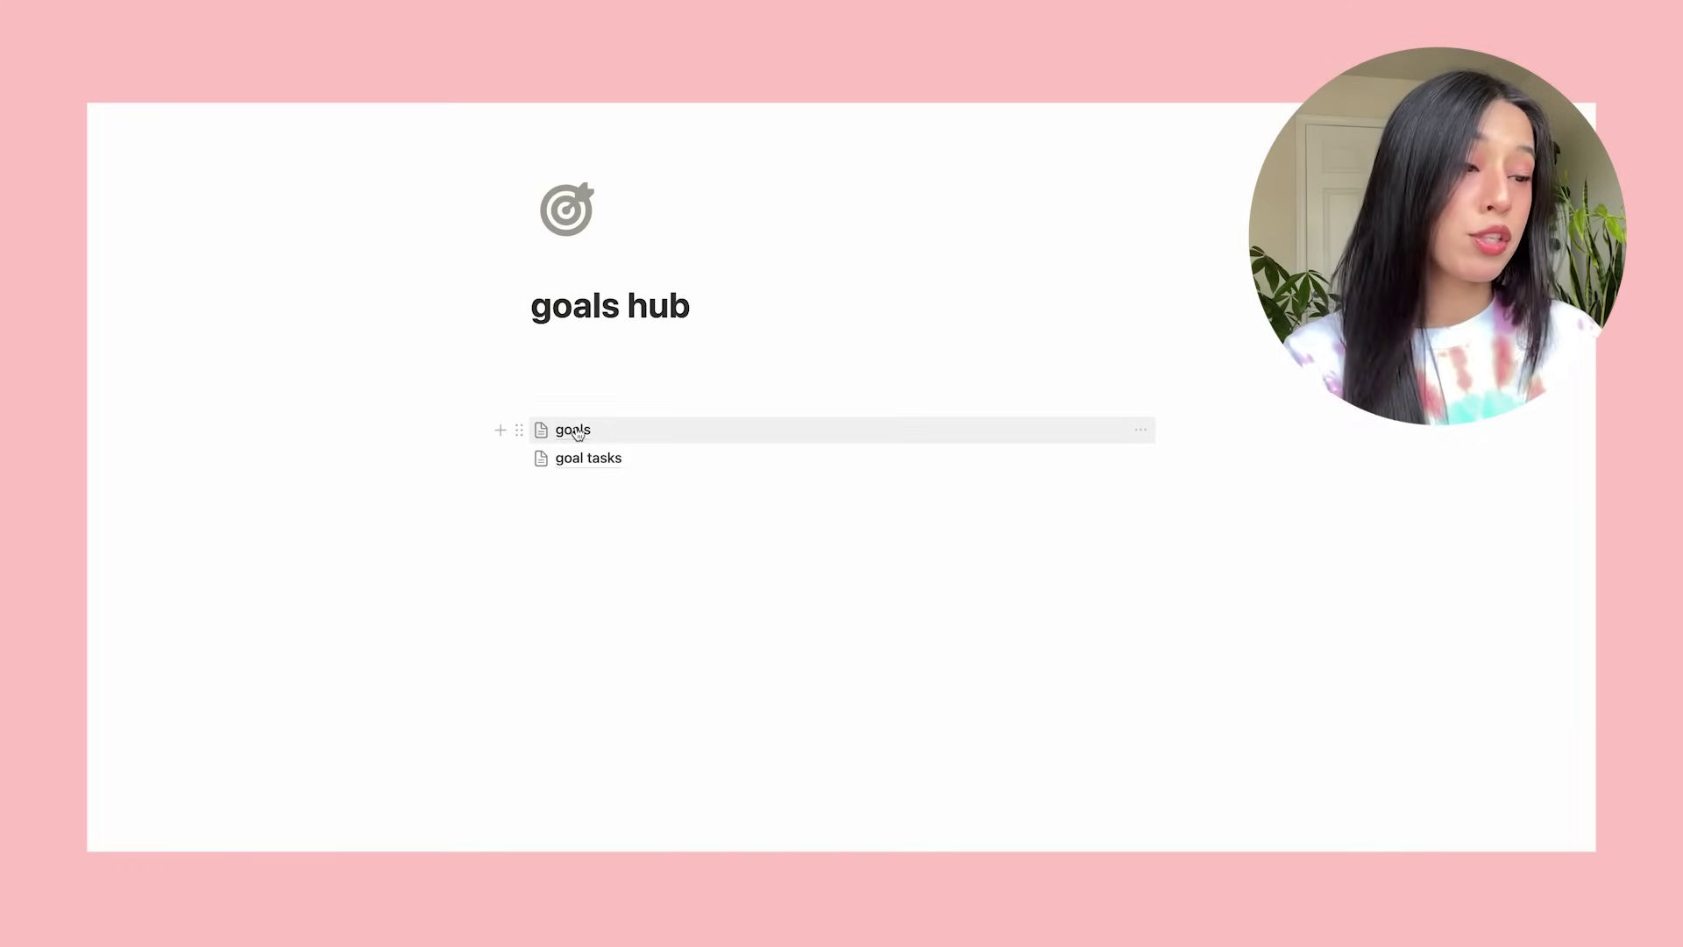
Add empty lines above the two databases and insert a linked view of the goals database under the page title.
key(Return)
key(Return)
key(Return)
key(Up)
key(Up)
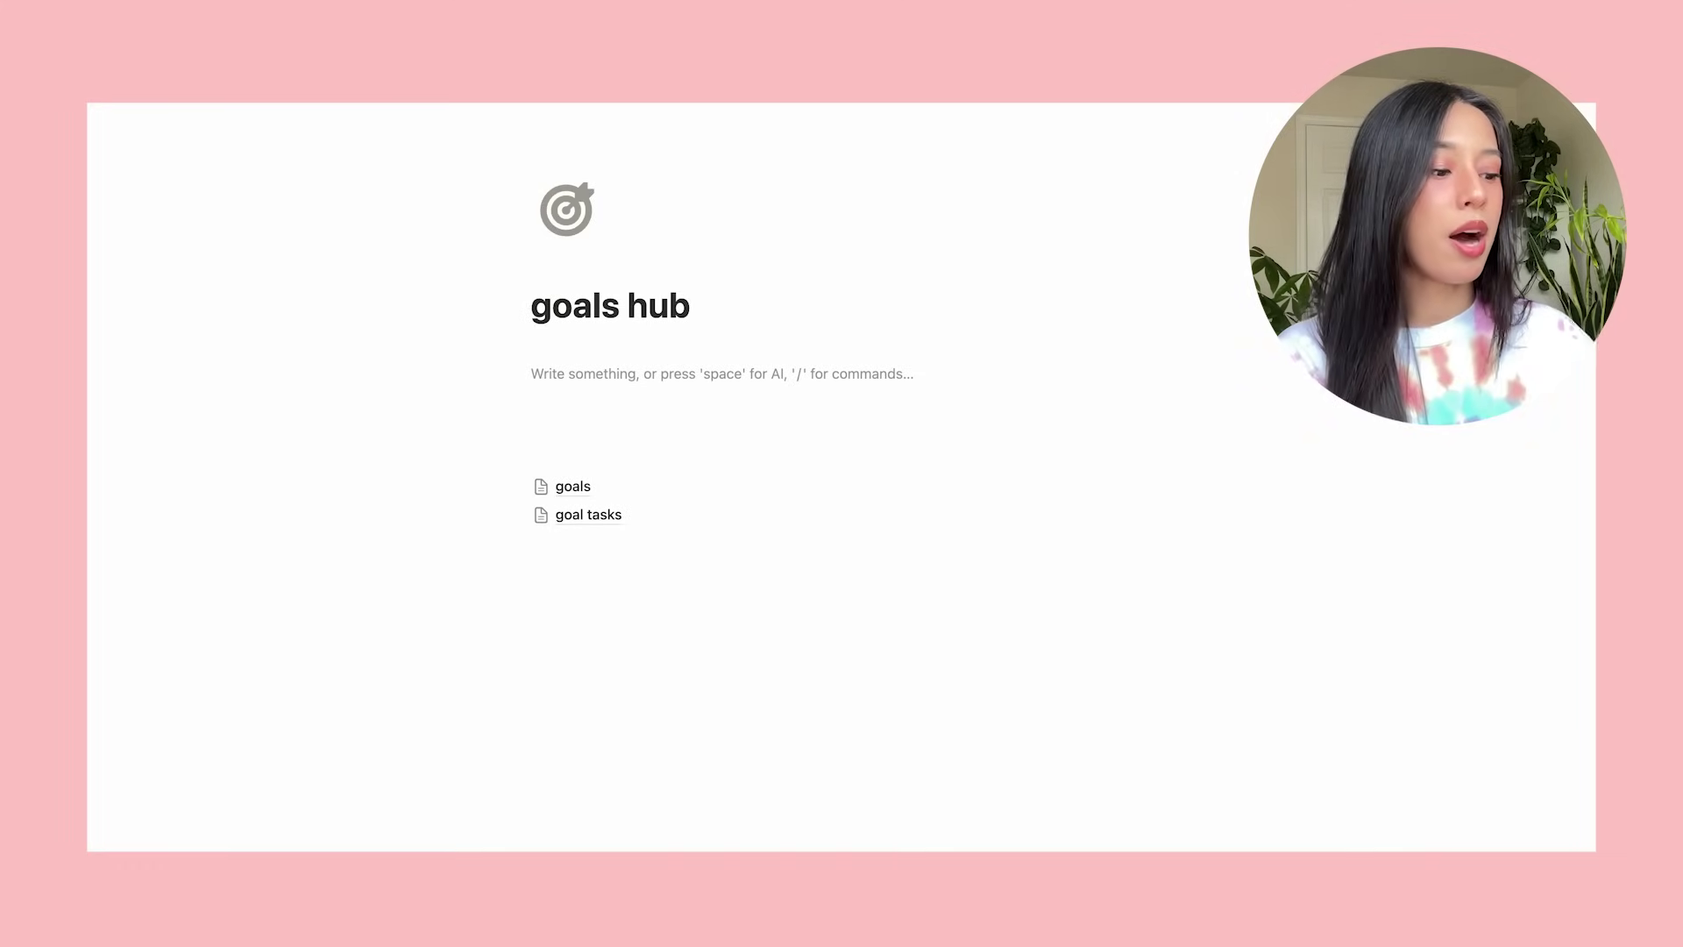
text(/)
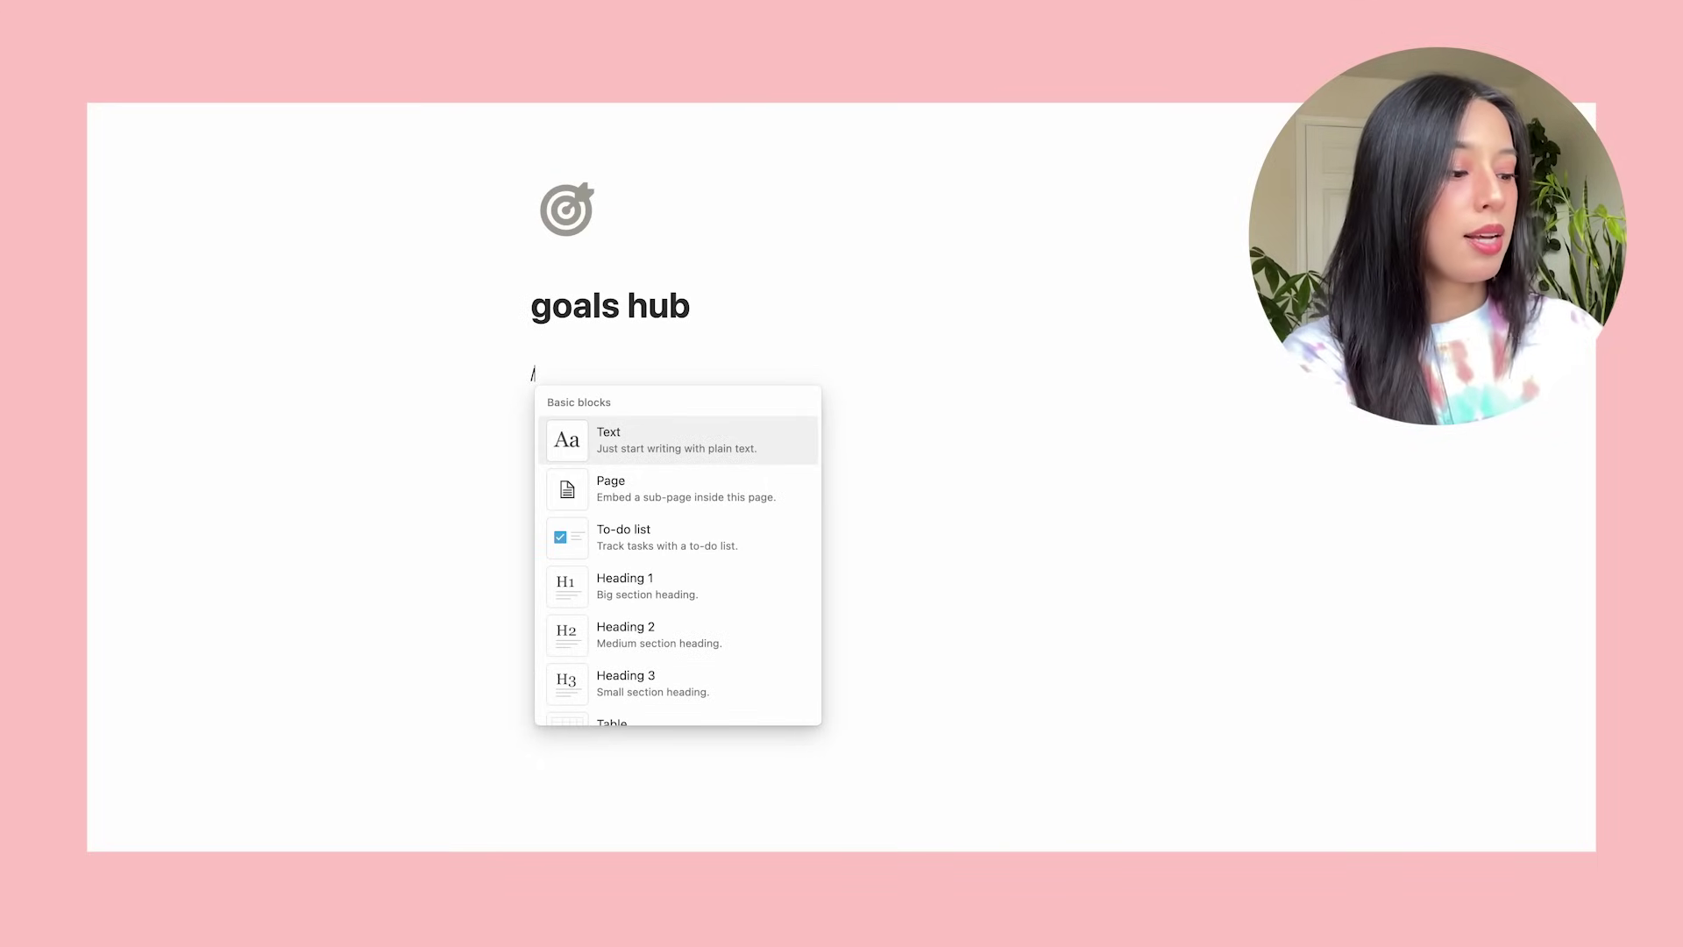
text(linked)
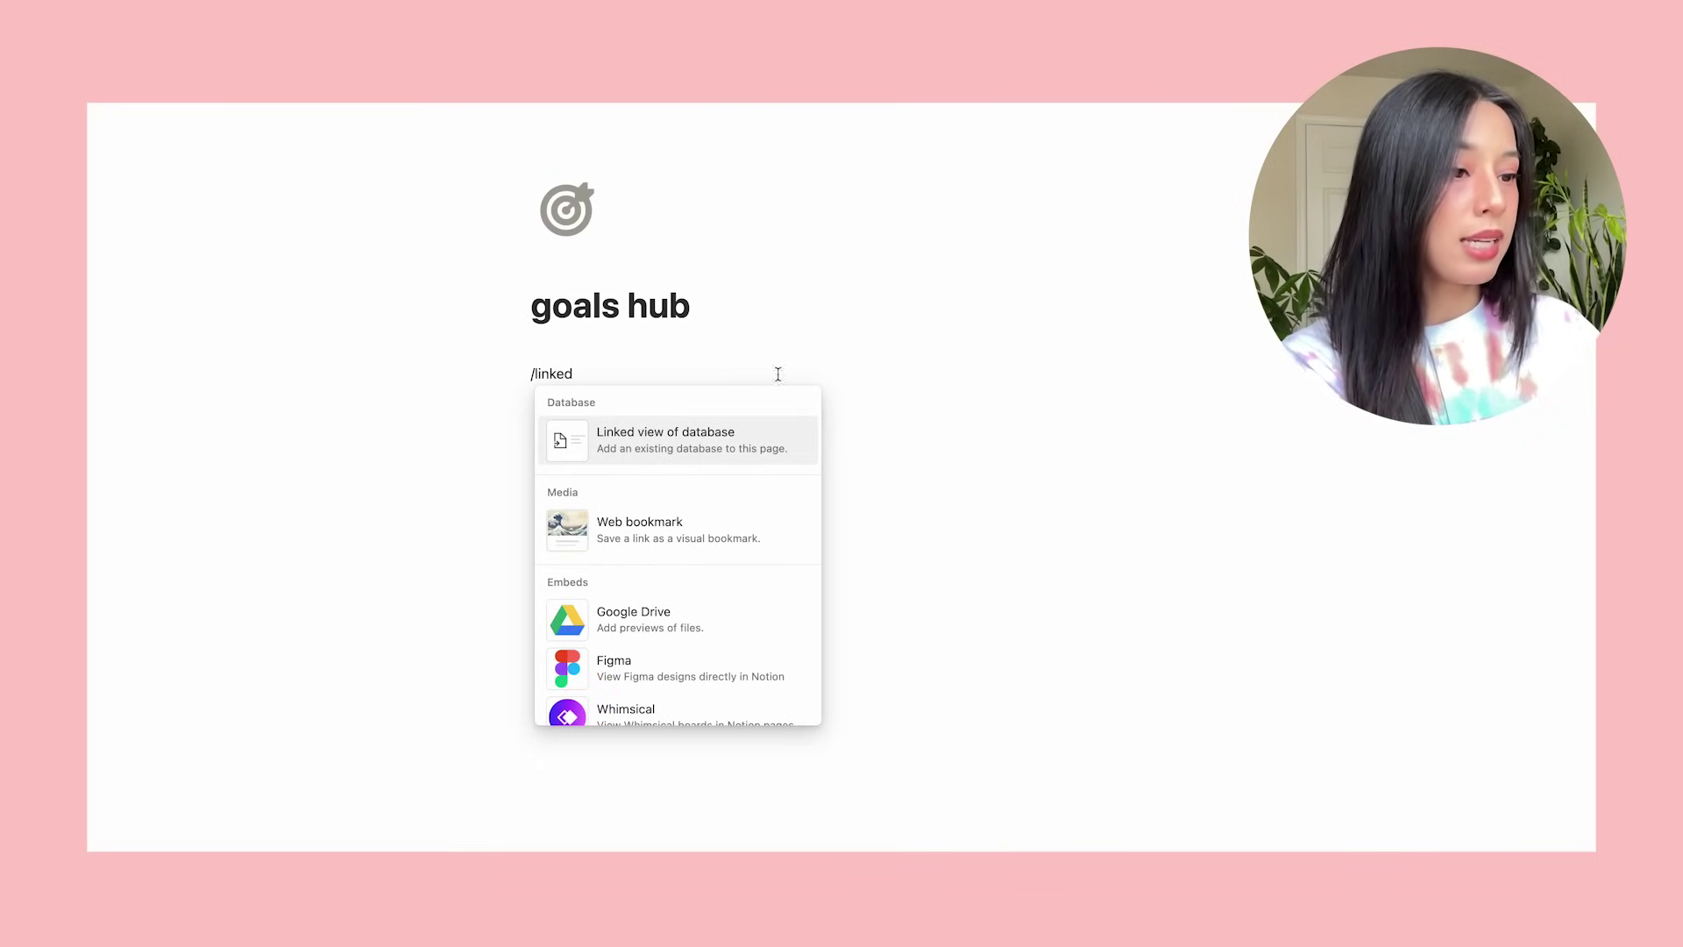
click(717, 437)
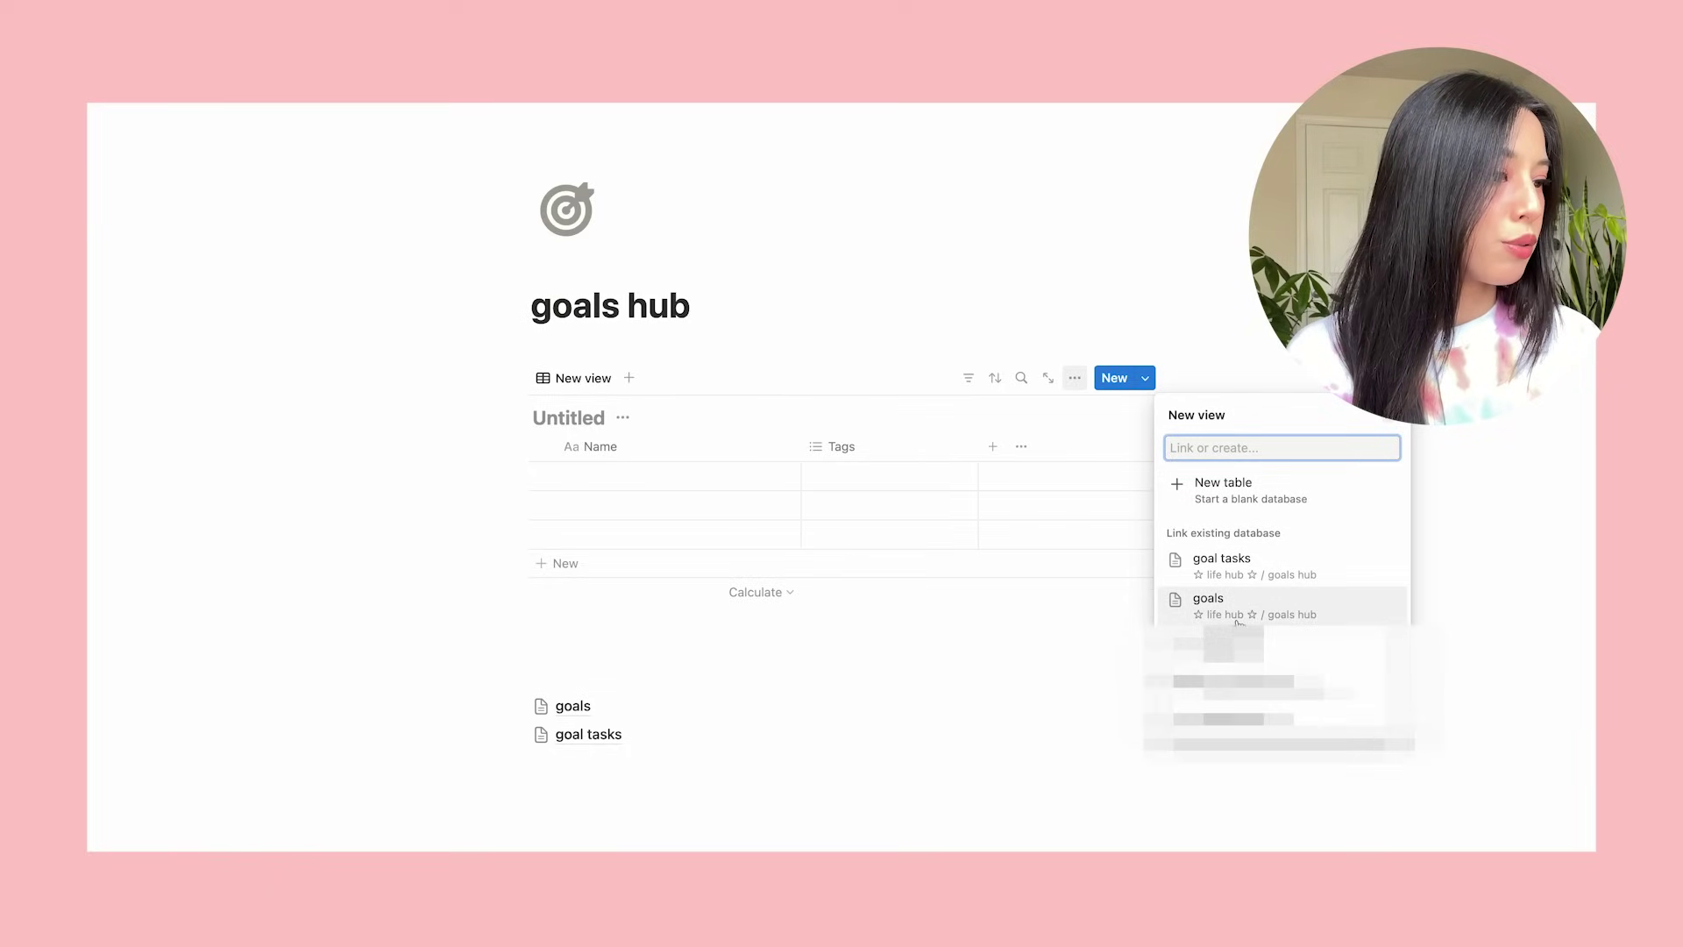
click(1237, 605)
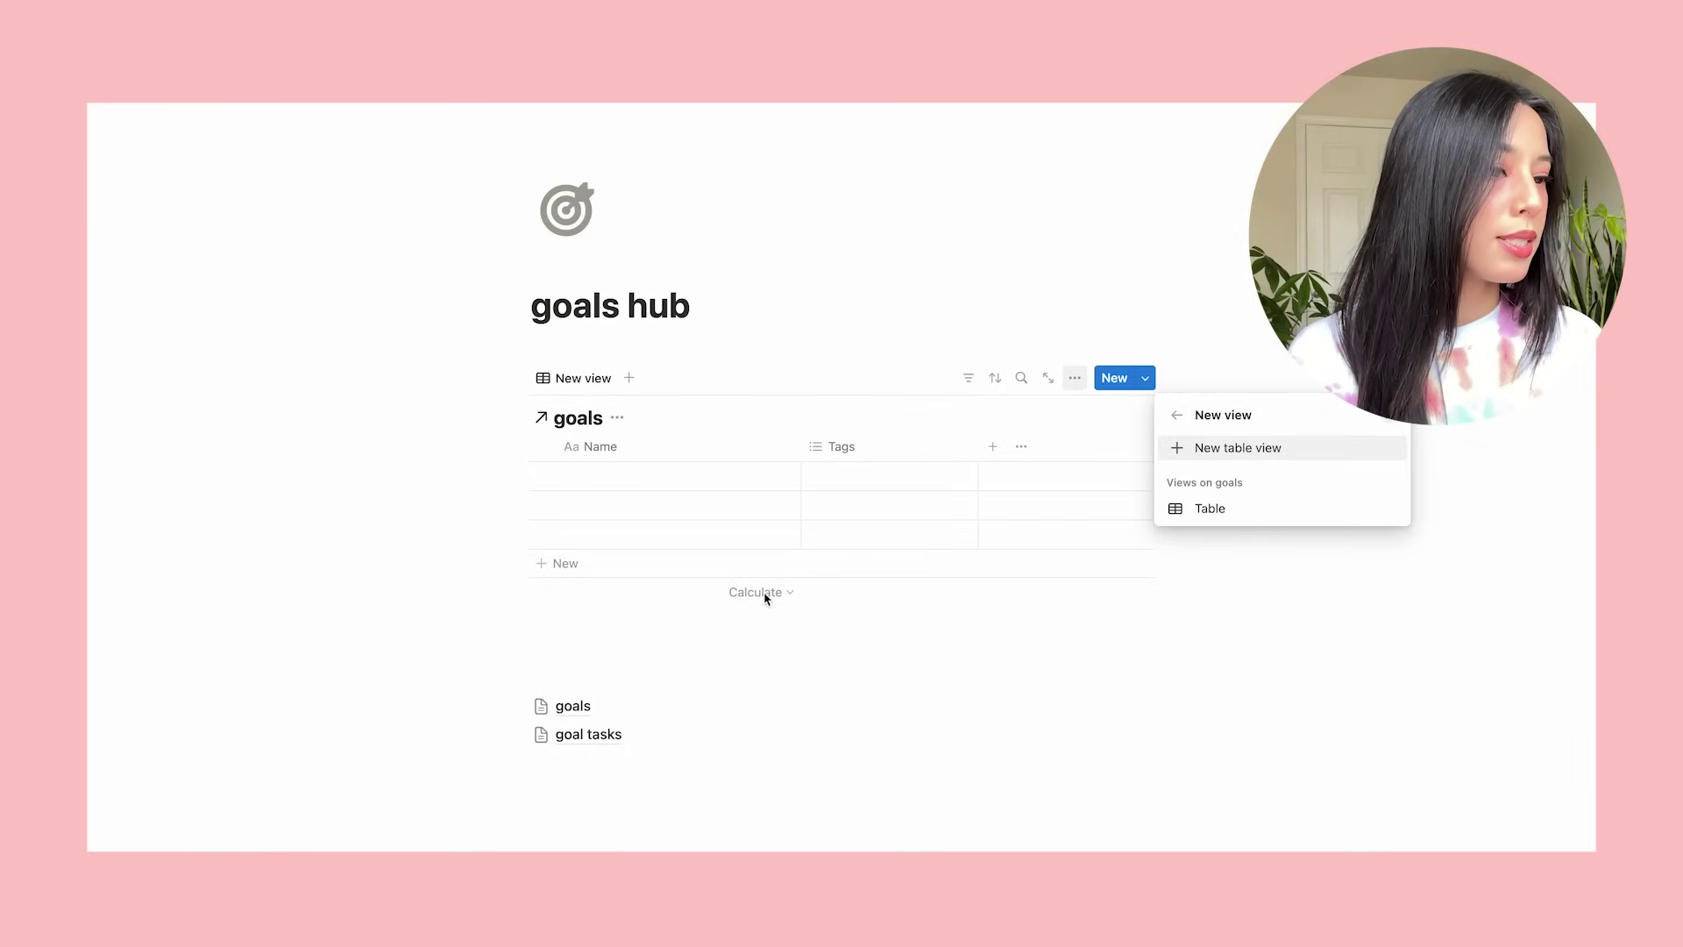
Insert a linked view of the goal tasks database below the goals table.
click(654, 609)
key(Return)
text(/li)
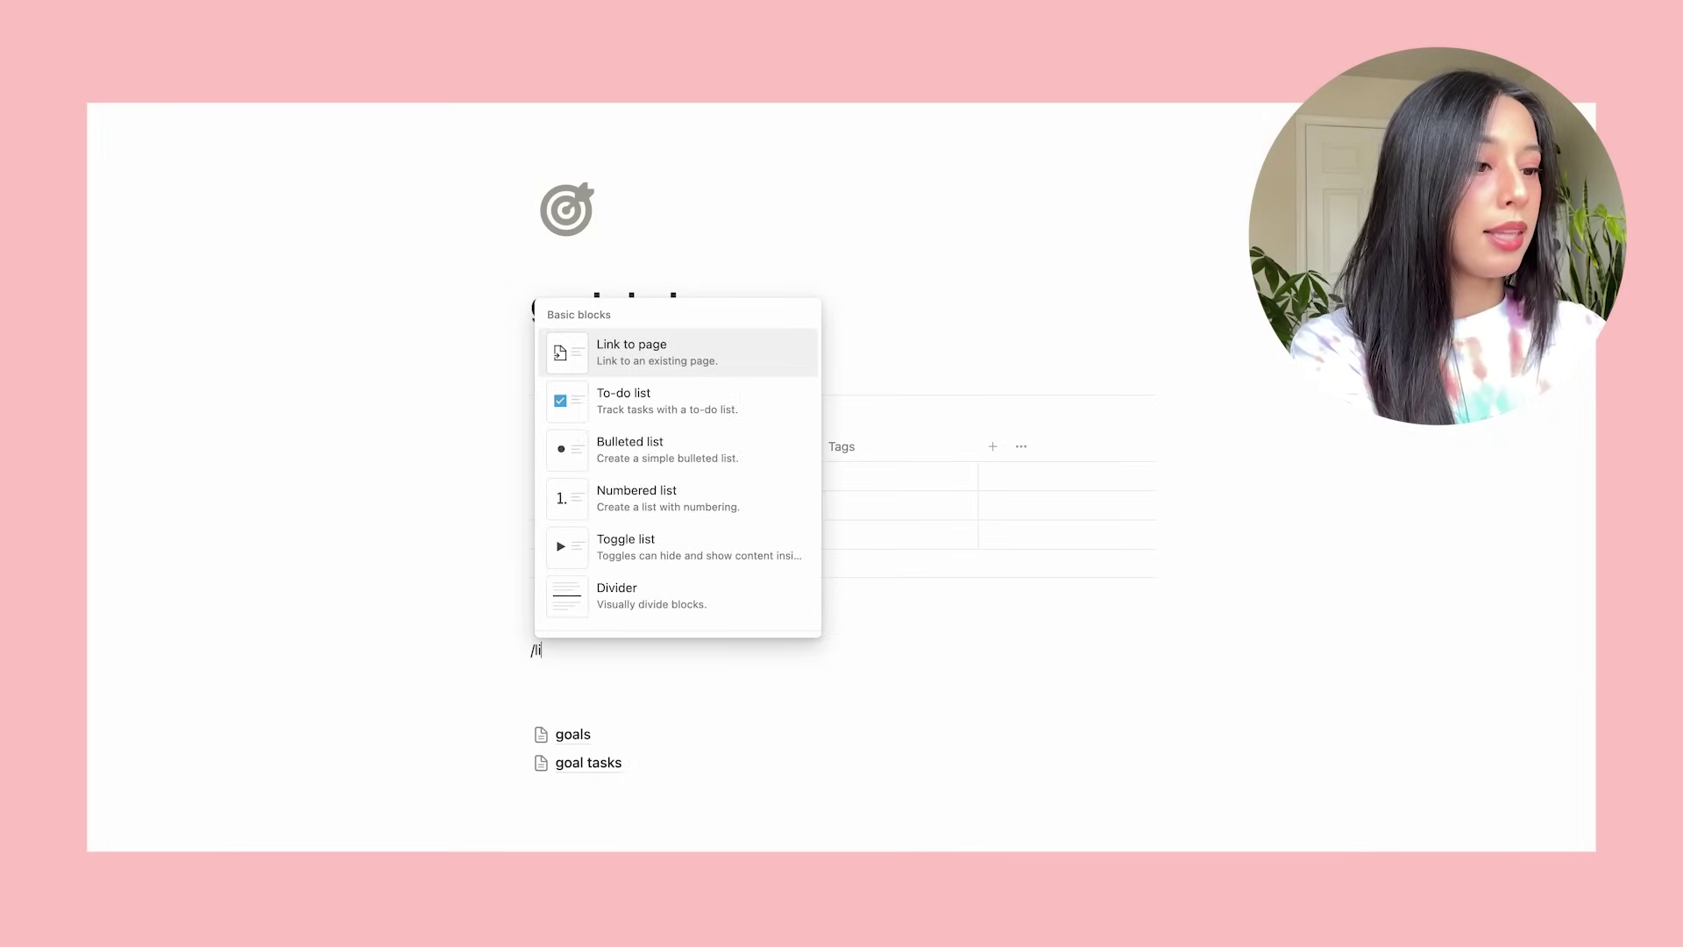
text(nked)
key(Return)
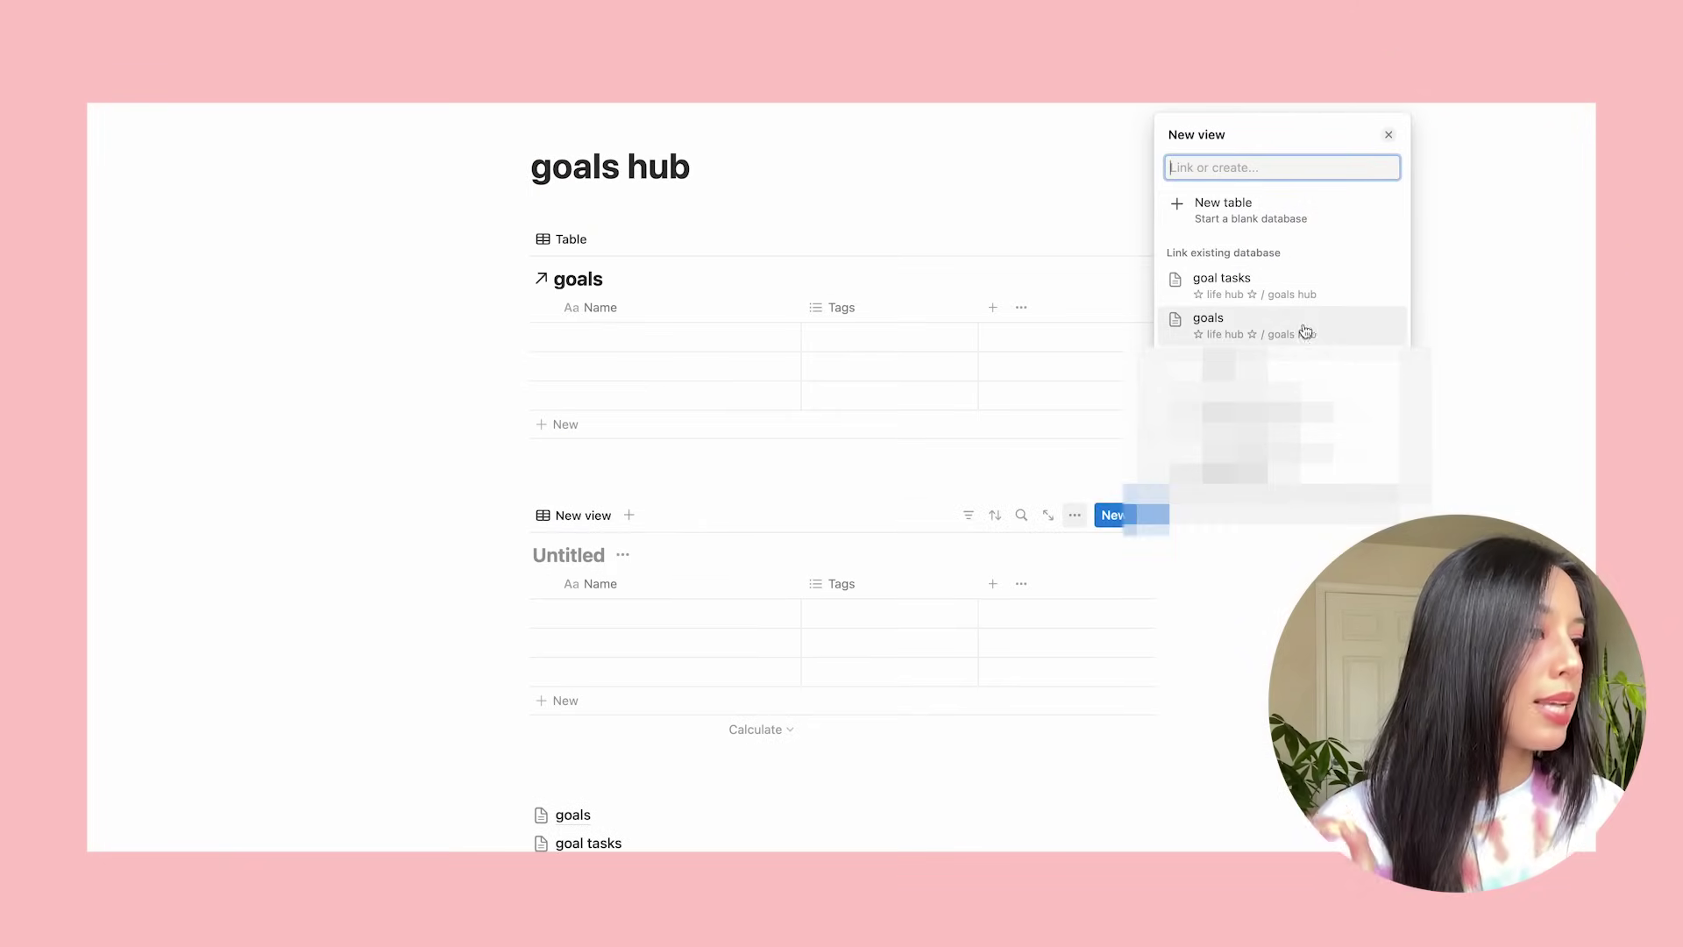
click(1302, 289)
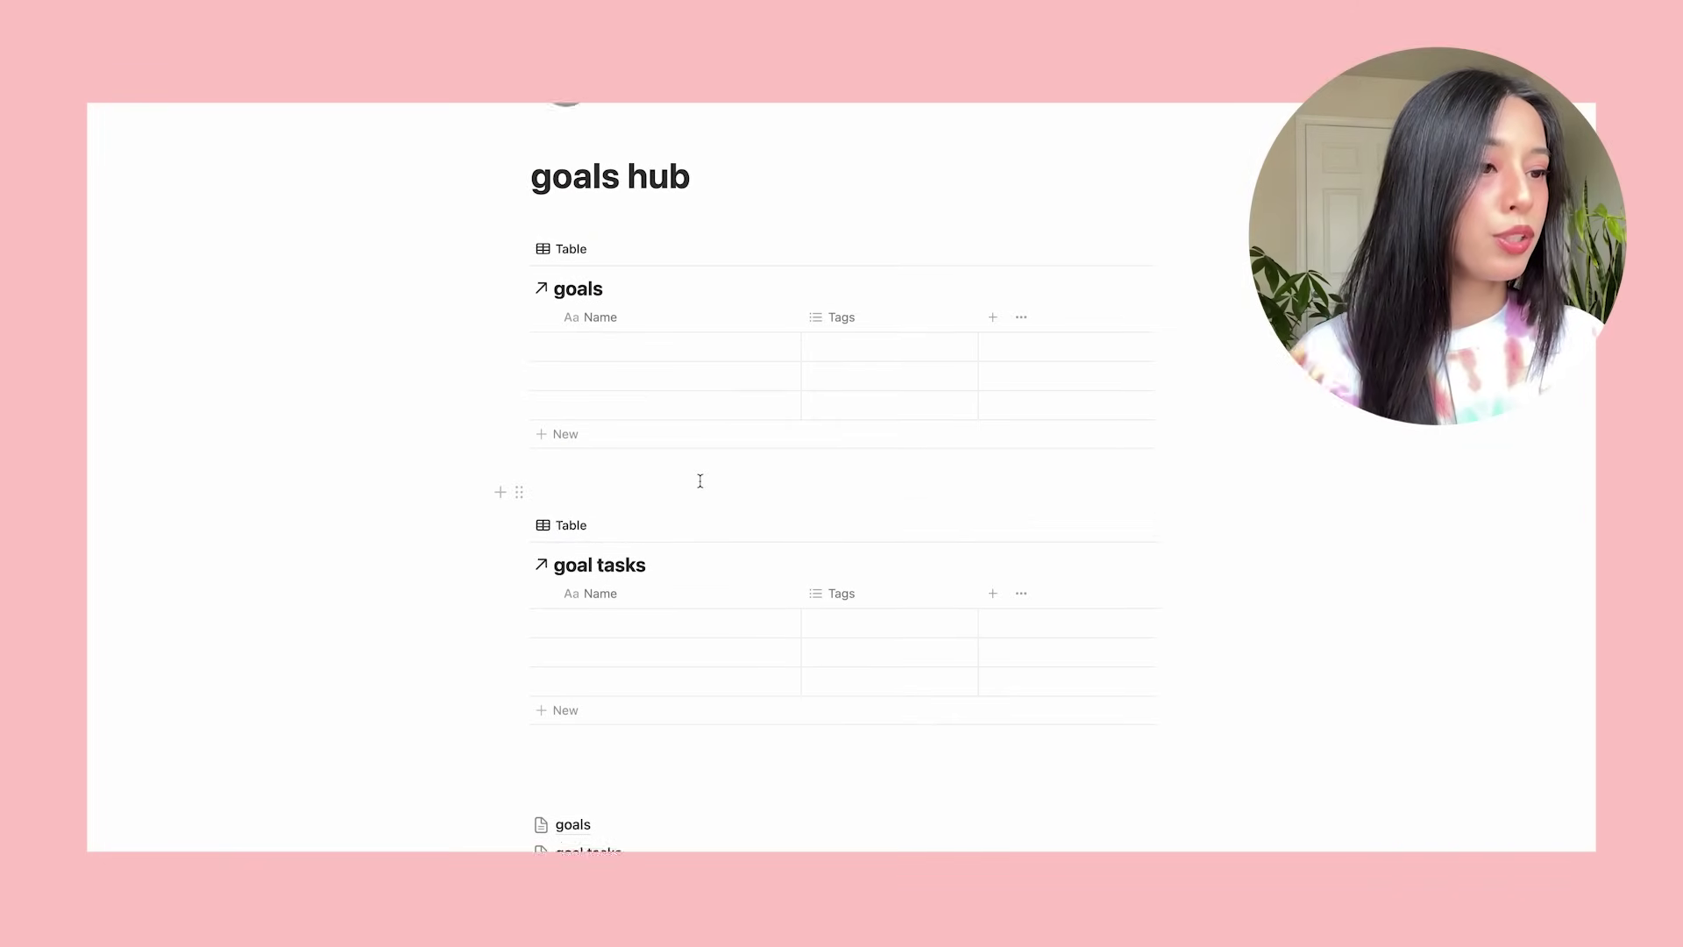
Rename the Name property of the goals table to "goal".
scroll(700, 480, up, 1)
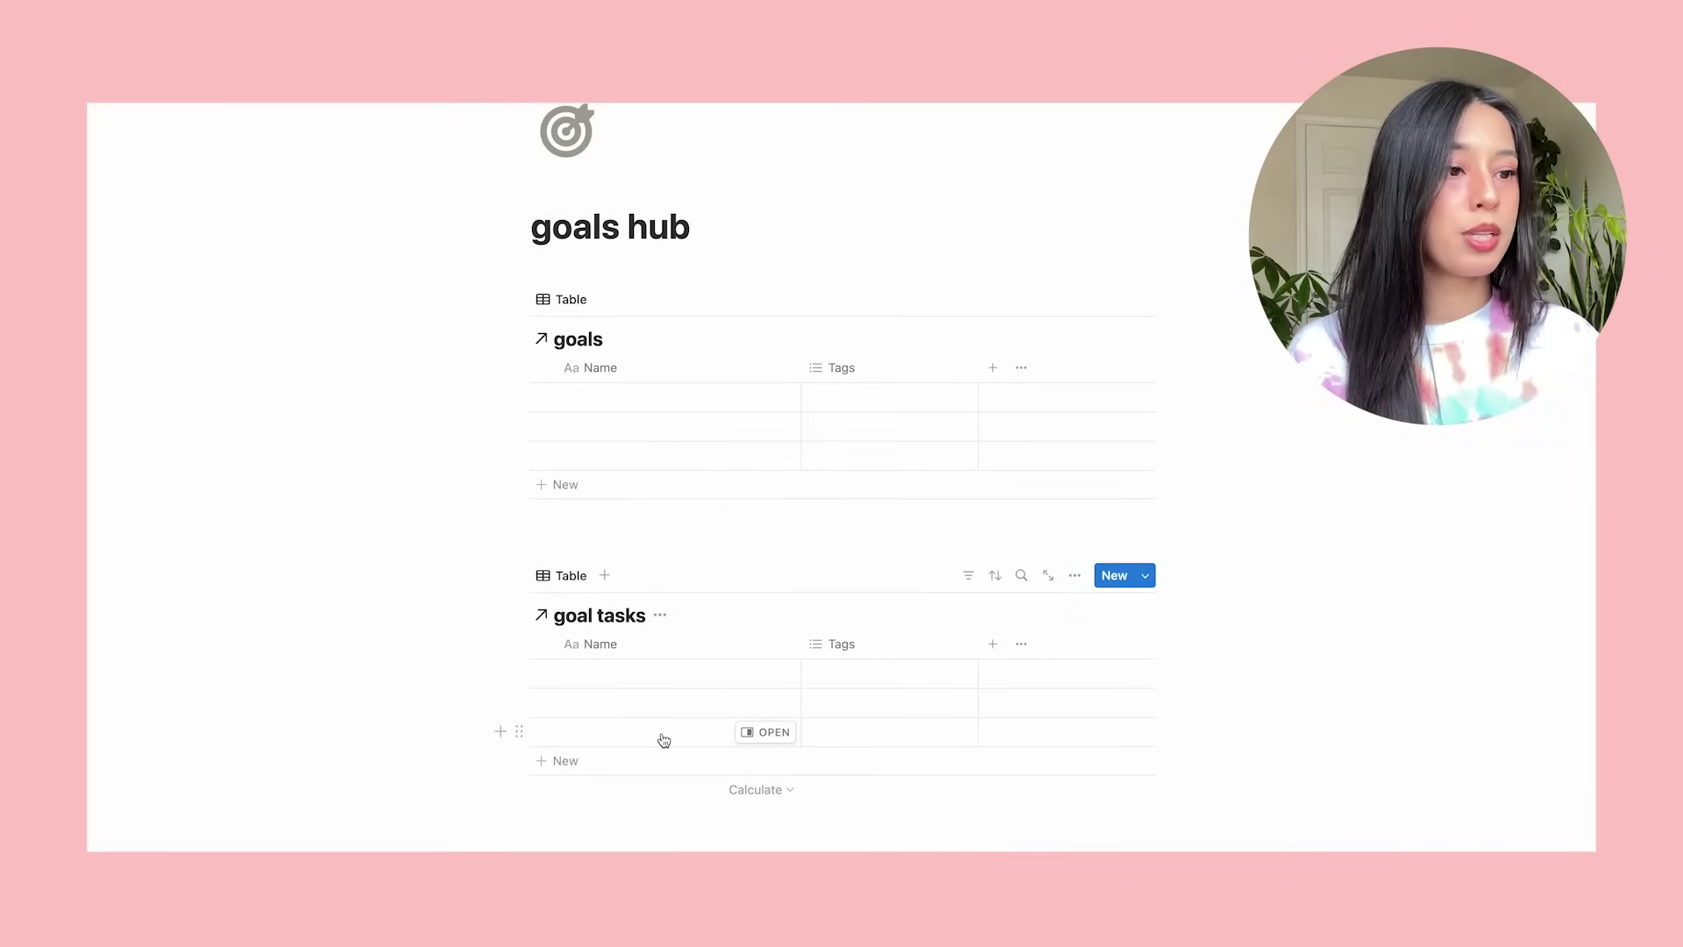
scroll(701, 399, down, 1)
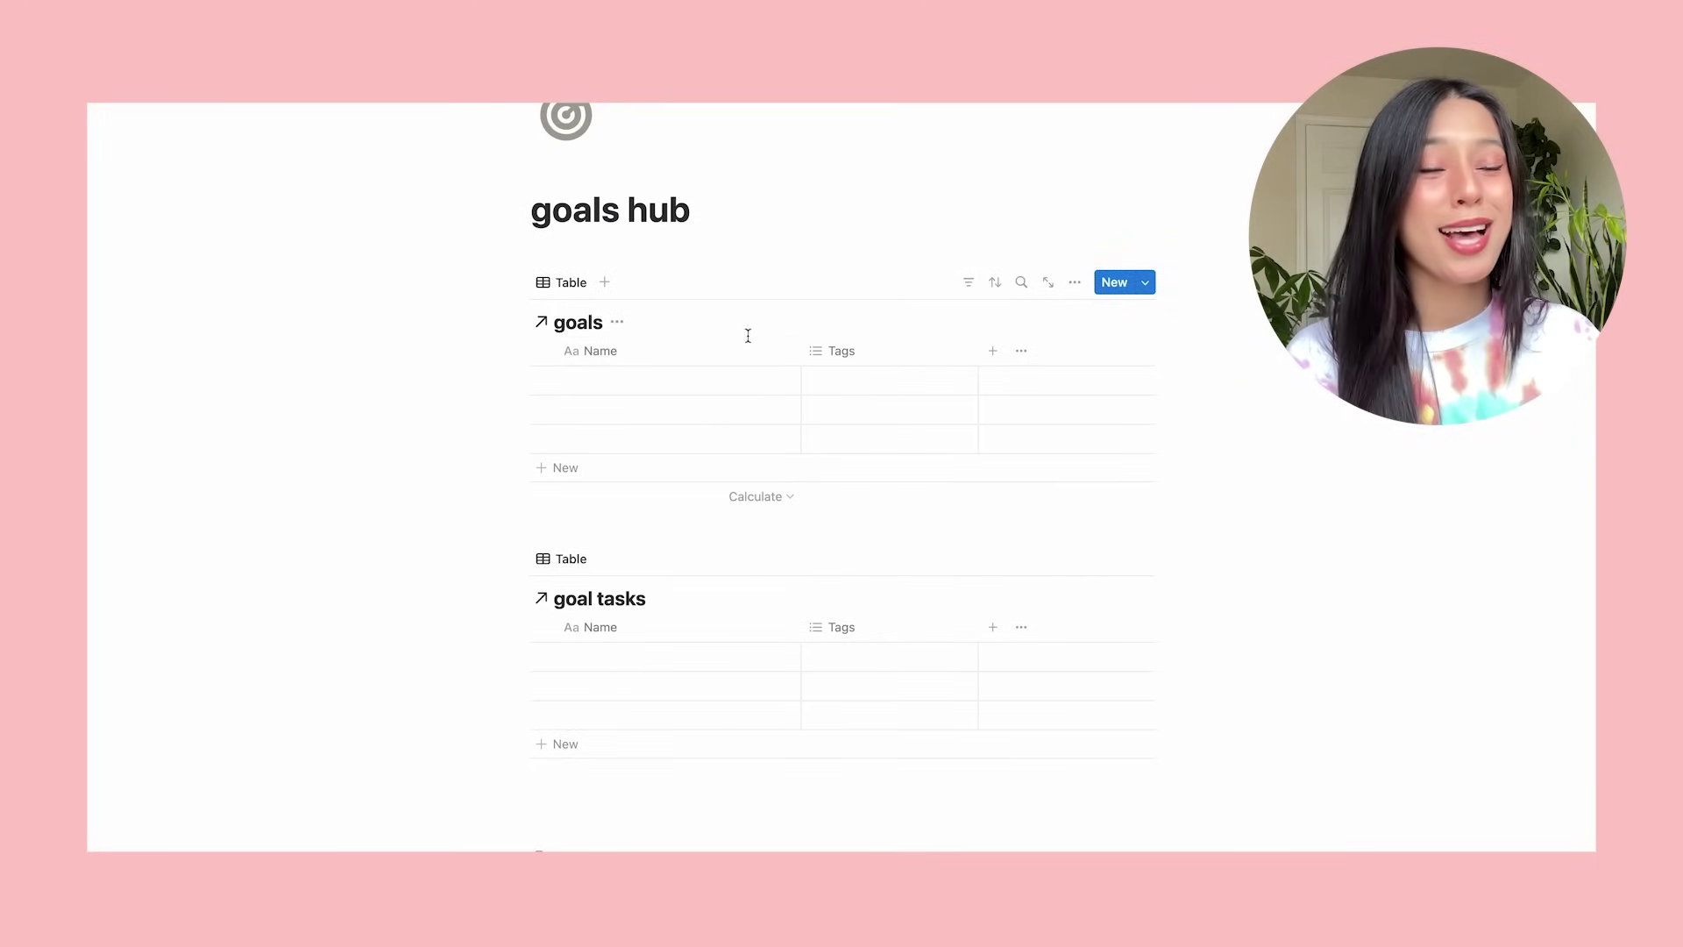
scroll(614, 372, up, 1)
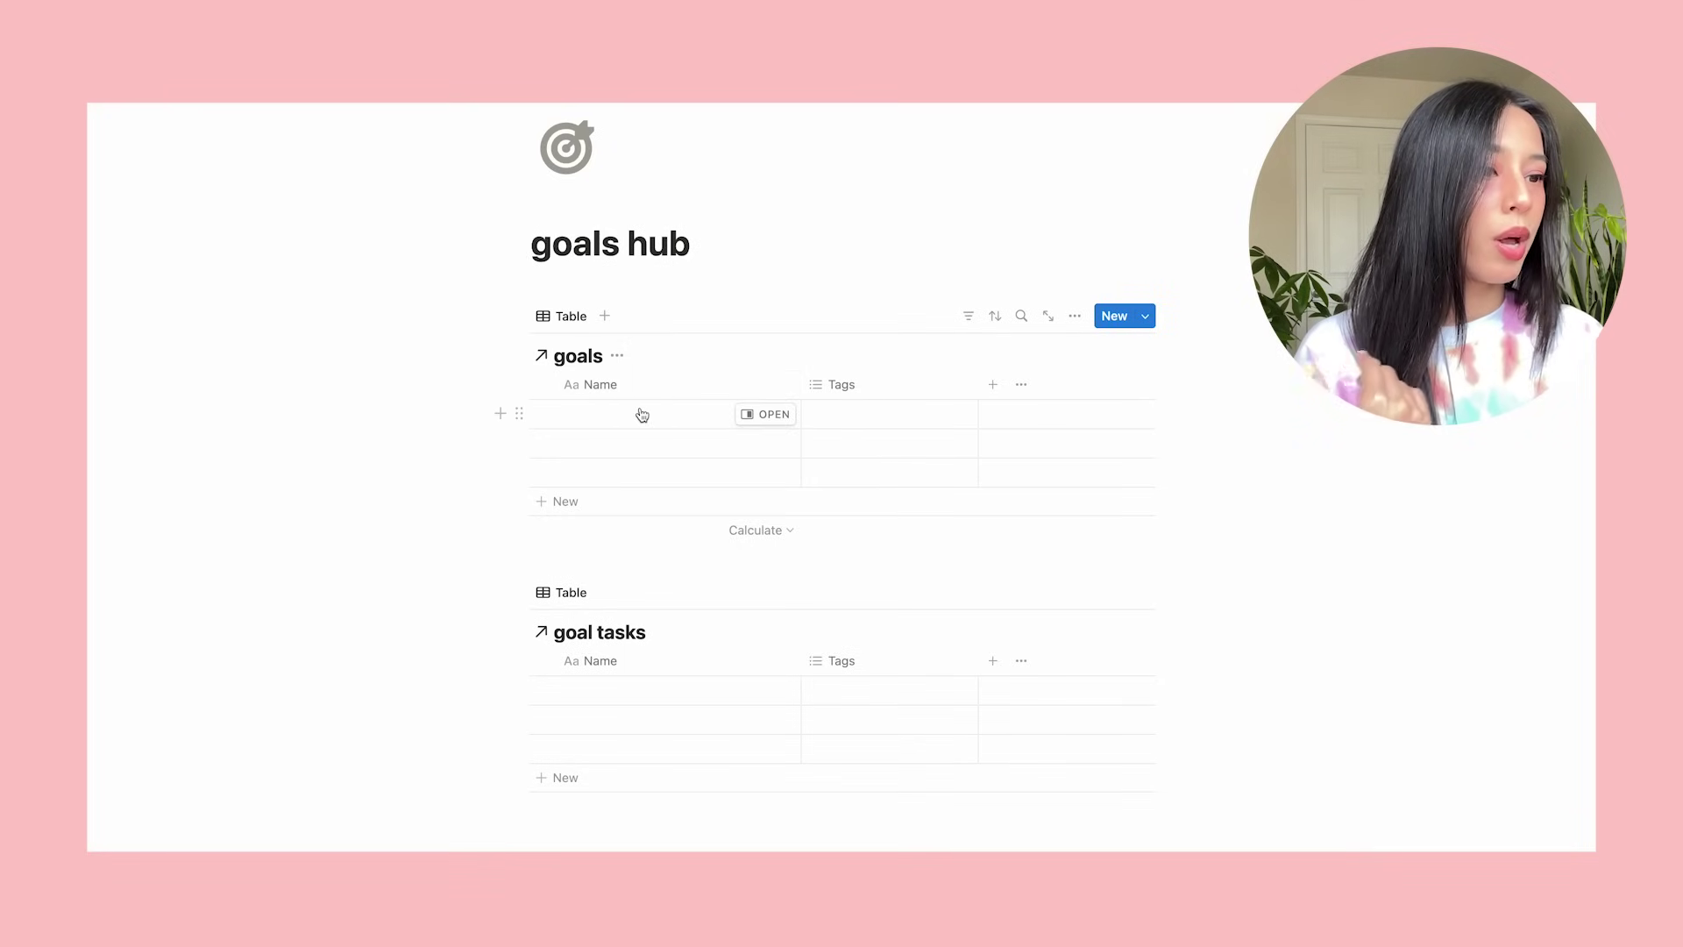
click(628, 385)
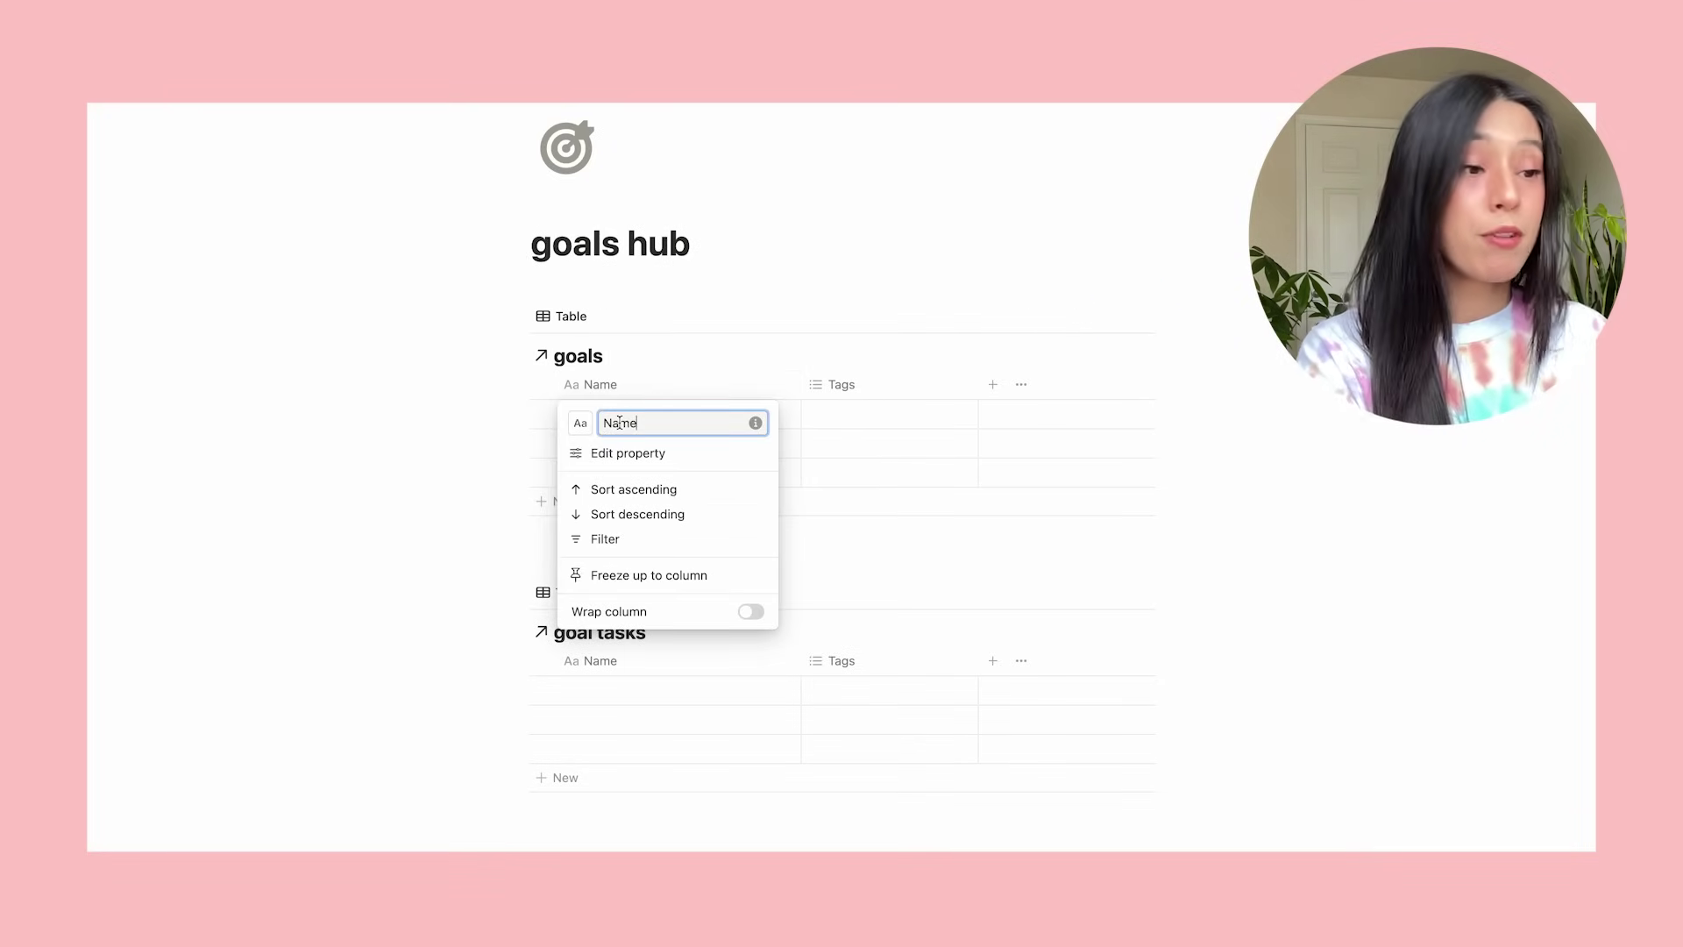
double_click(620, 422)
text(goal)
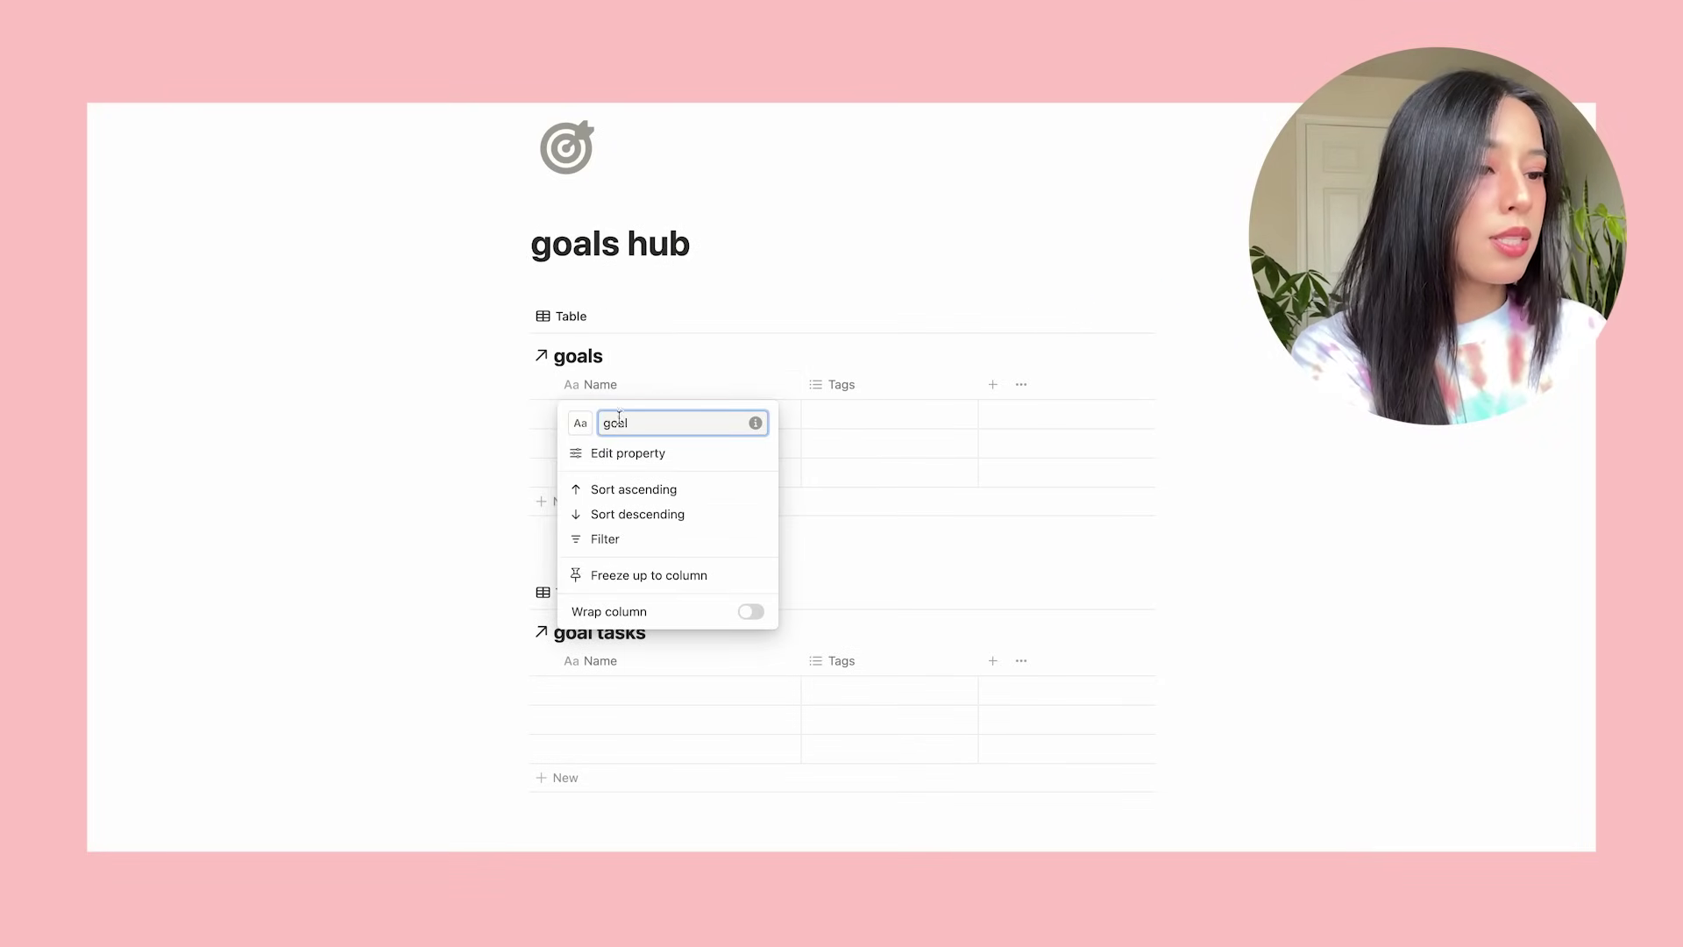
key(Return)
Change the goal property's icon to the target icon.
click(575, 384)
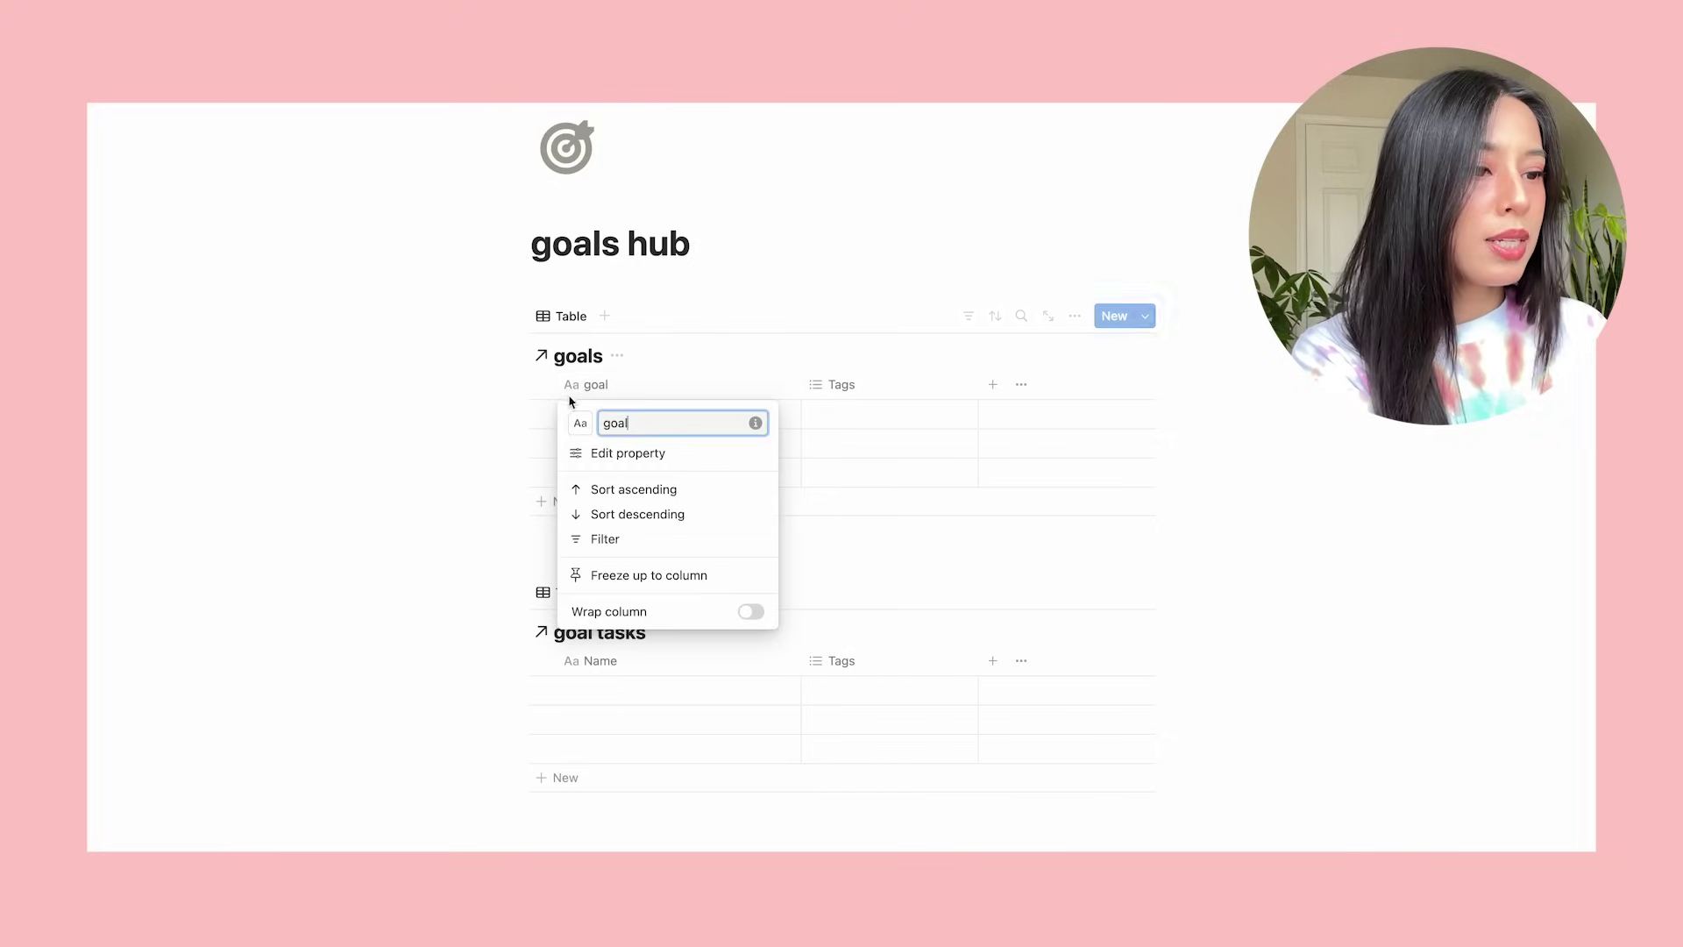
click(582, 424)
click(481, 558)
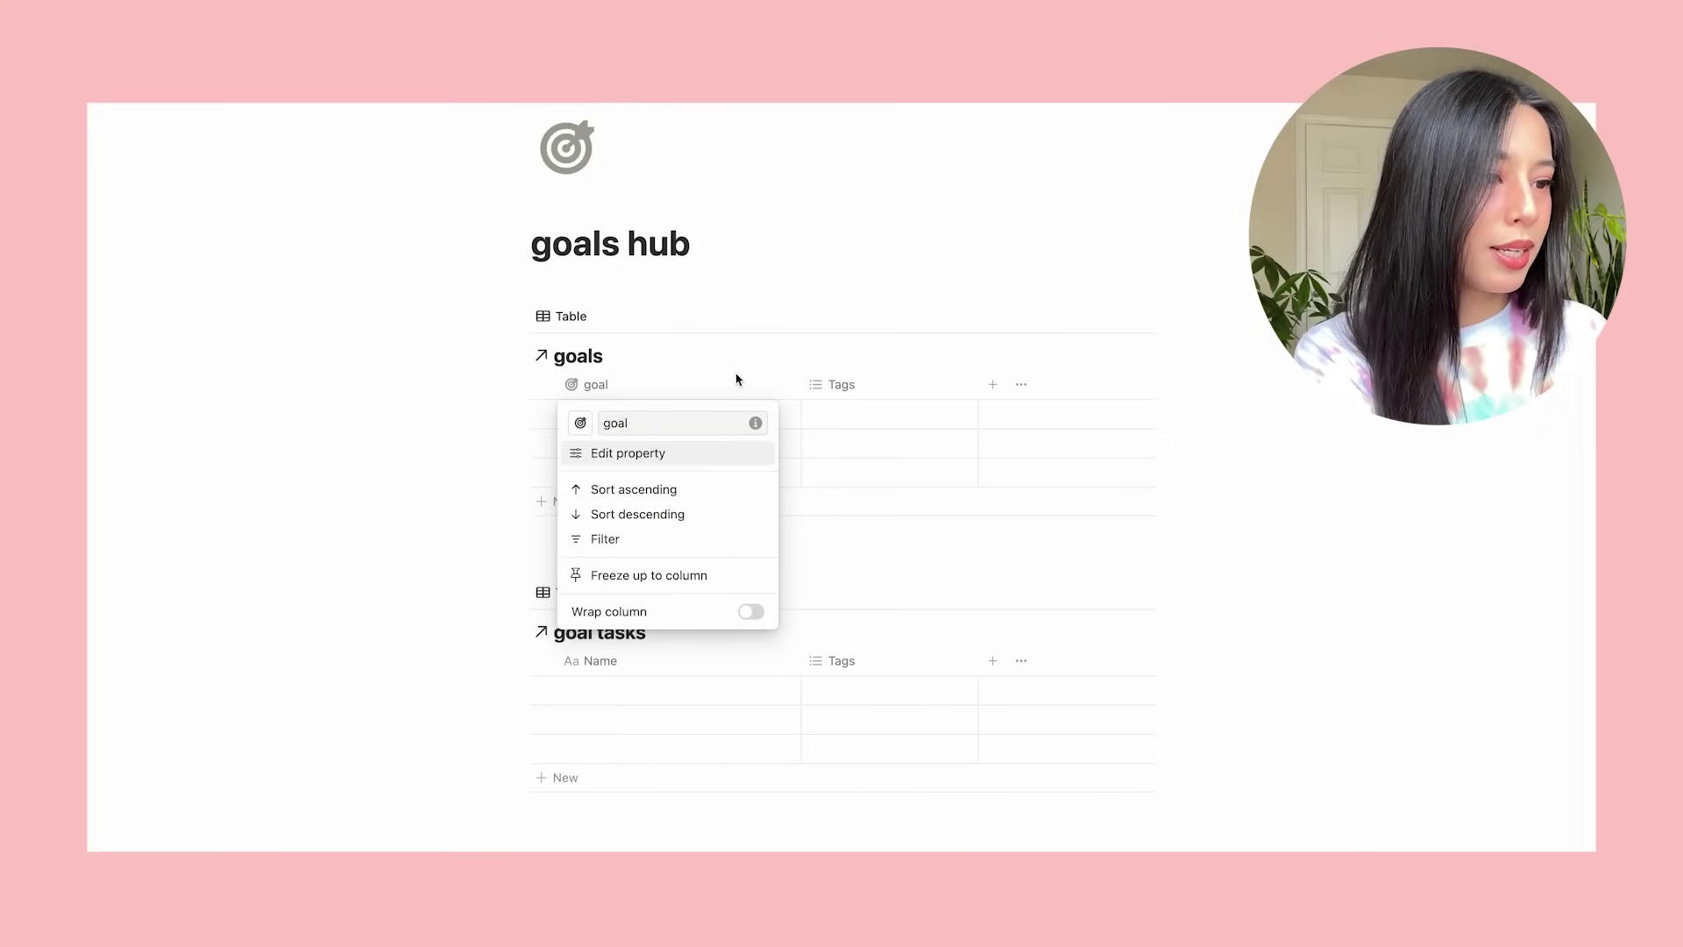
click(709, 389)
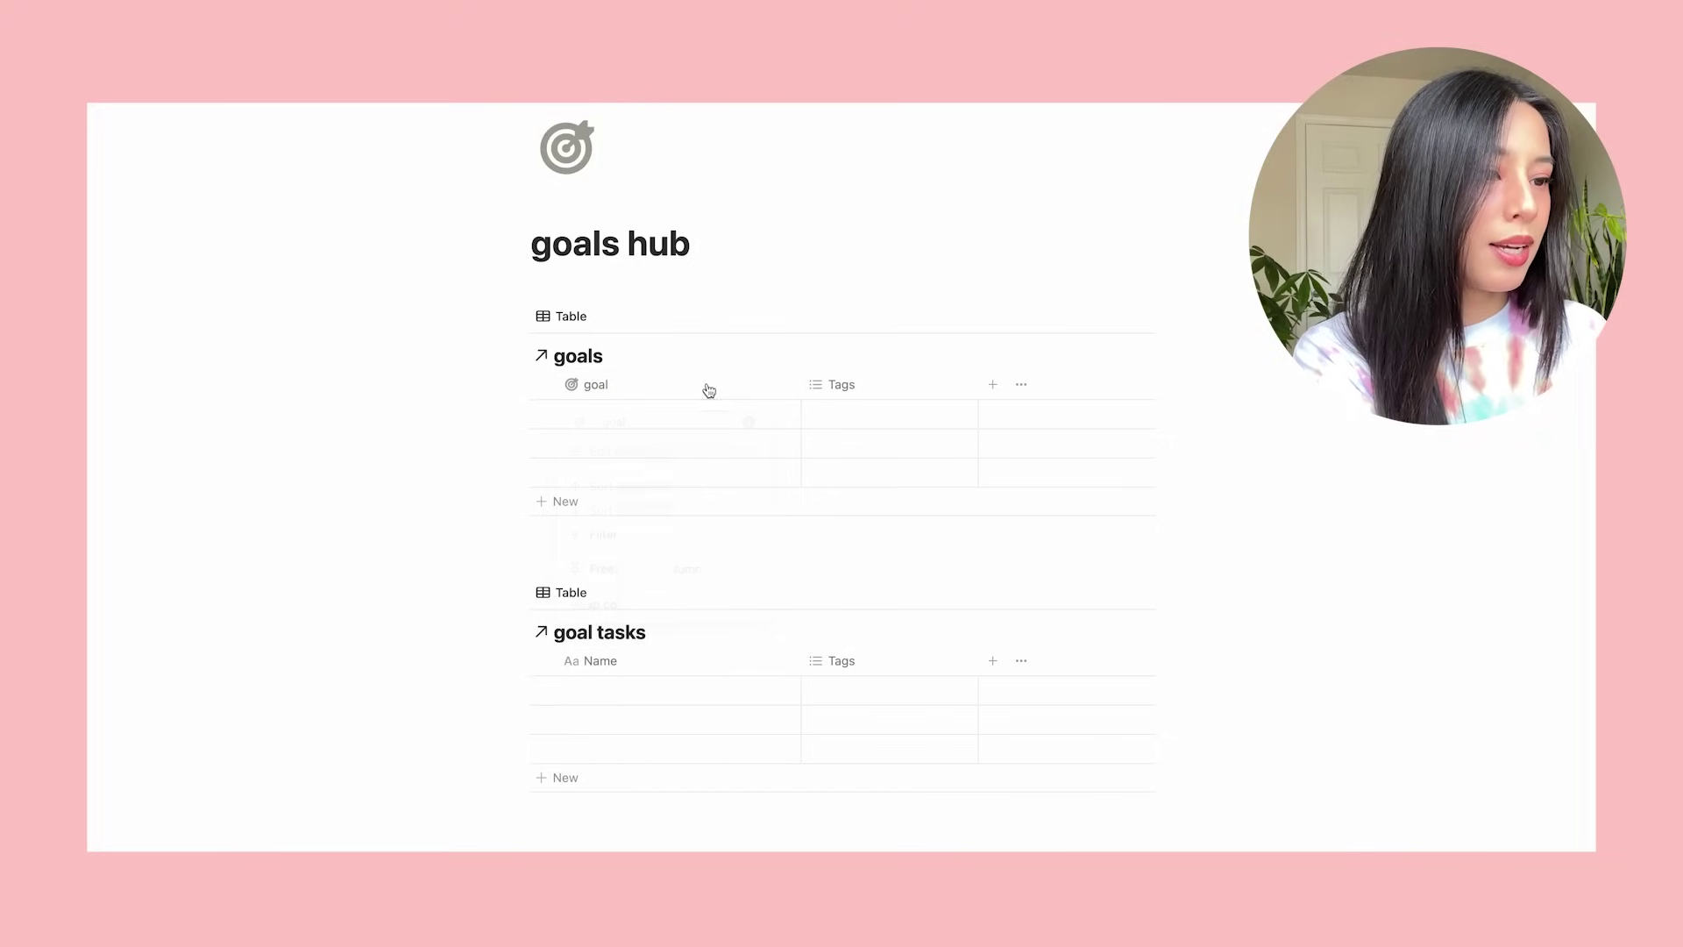
Give the goals database the target icon in the darkest icon color.
click(538, 362)
click(200, 107)
click(181, 143)
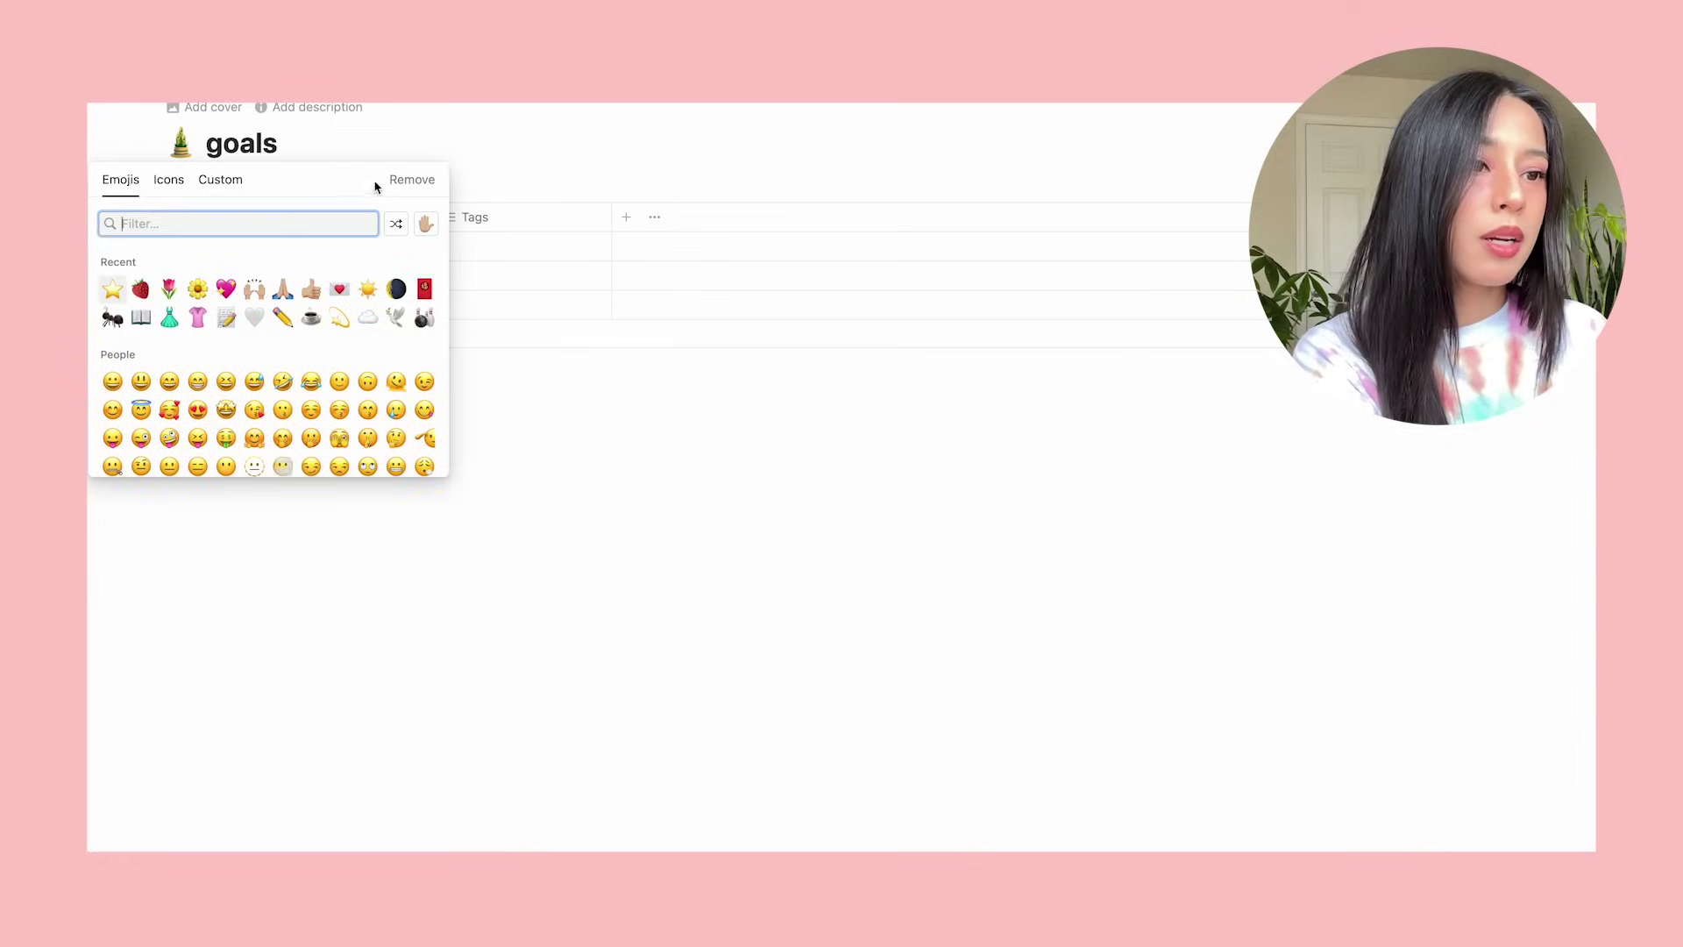
click(170, 181)
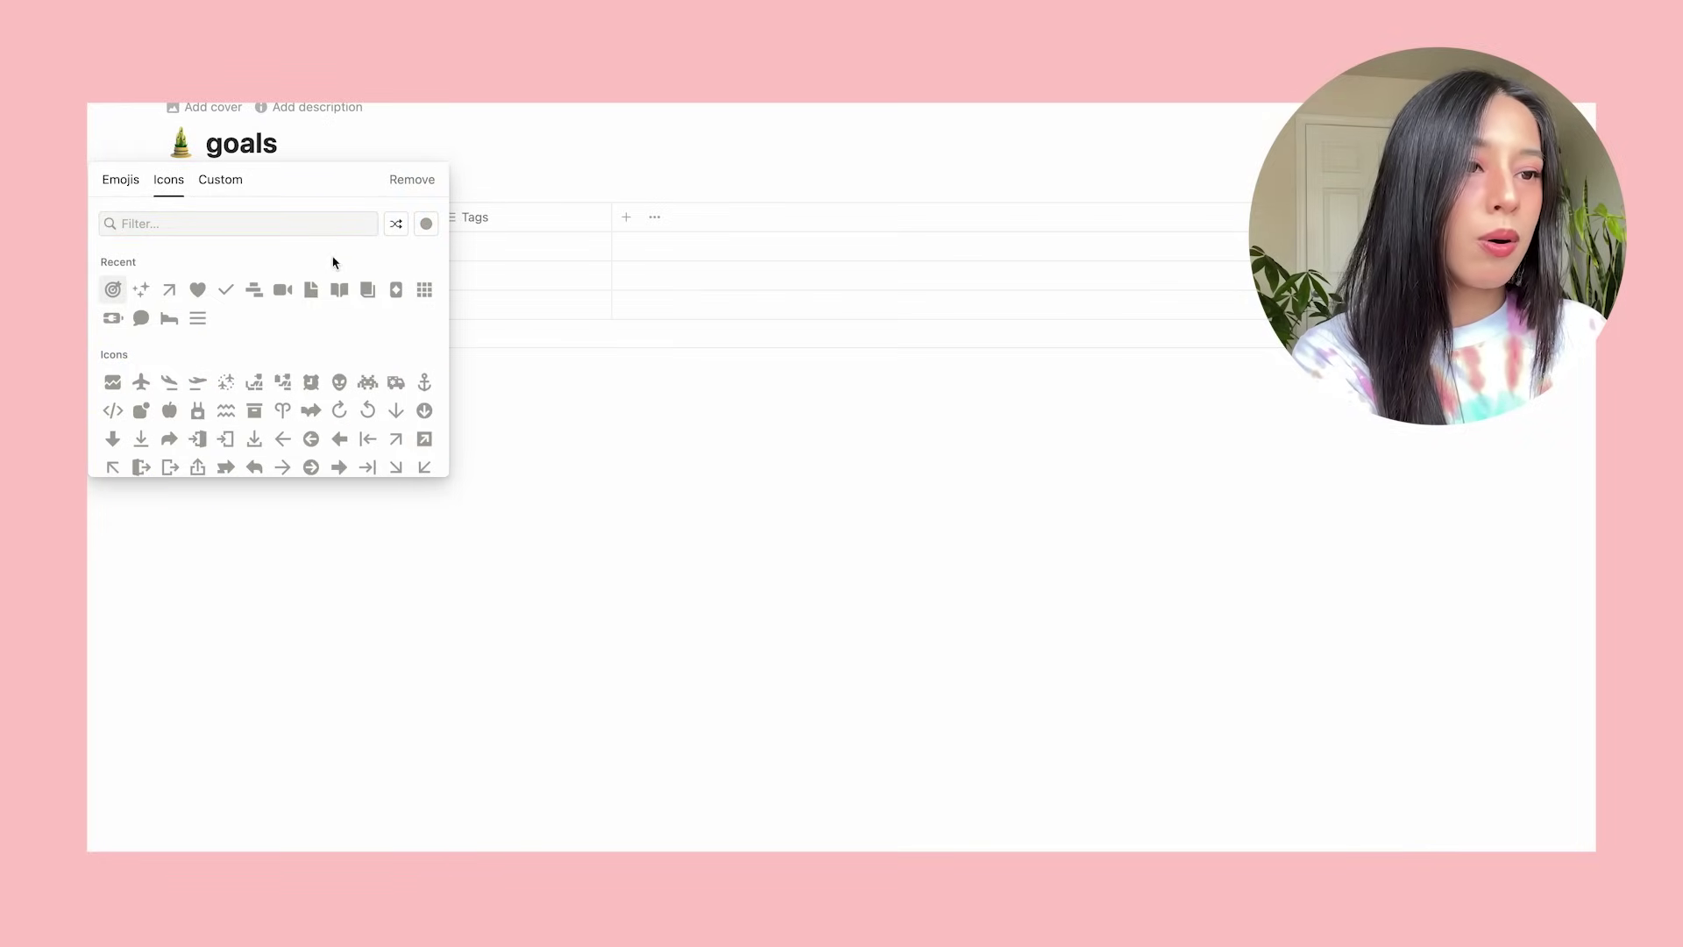
click(426, 223)
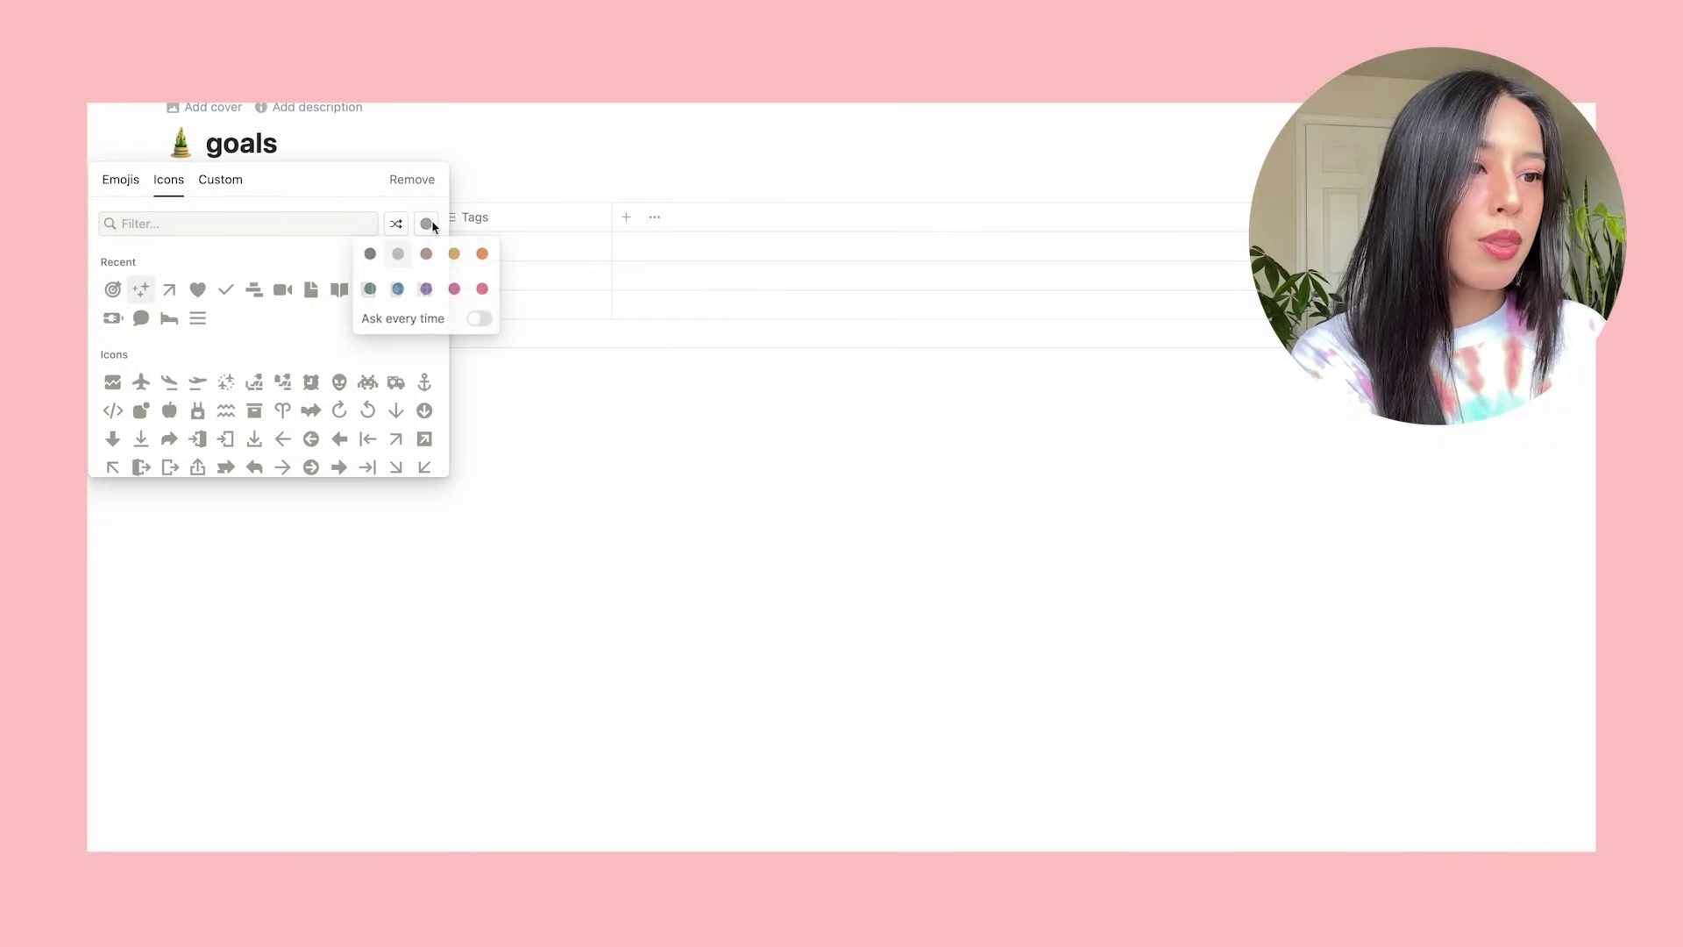
click(368, 251)
click(115, 290)
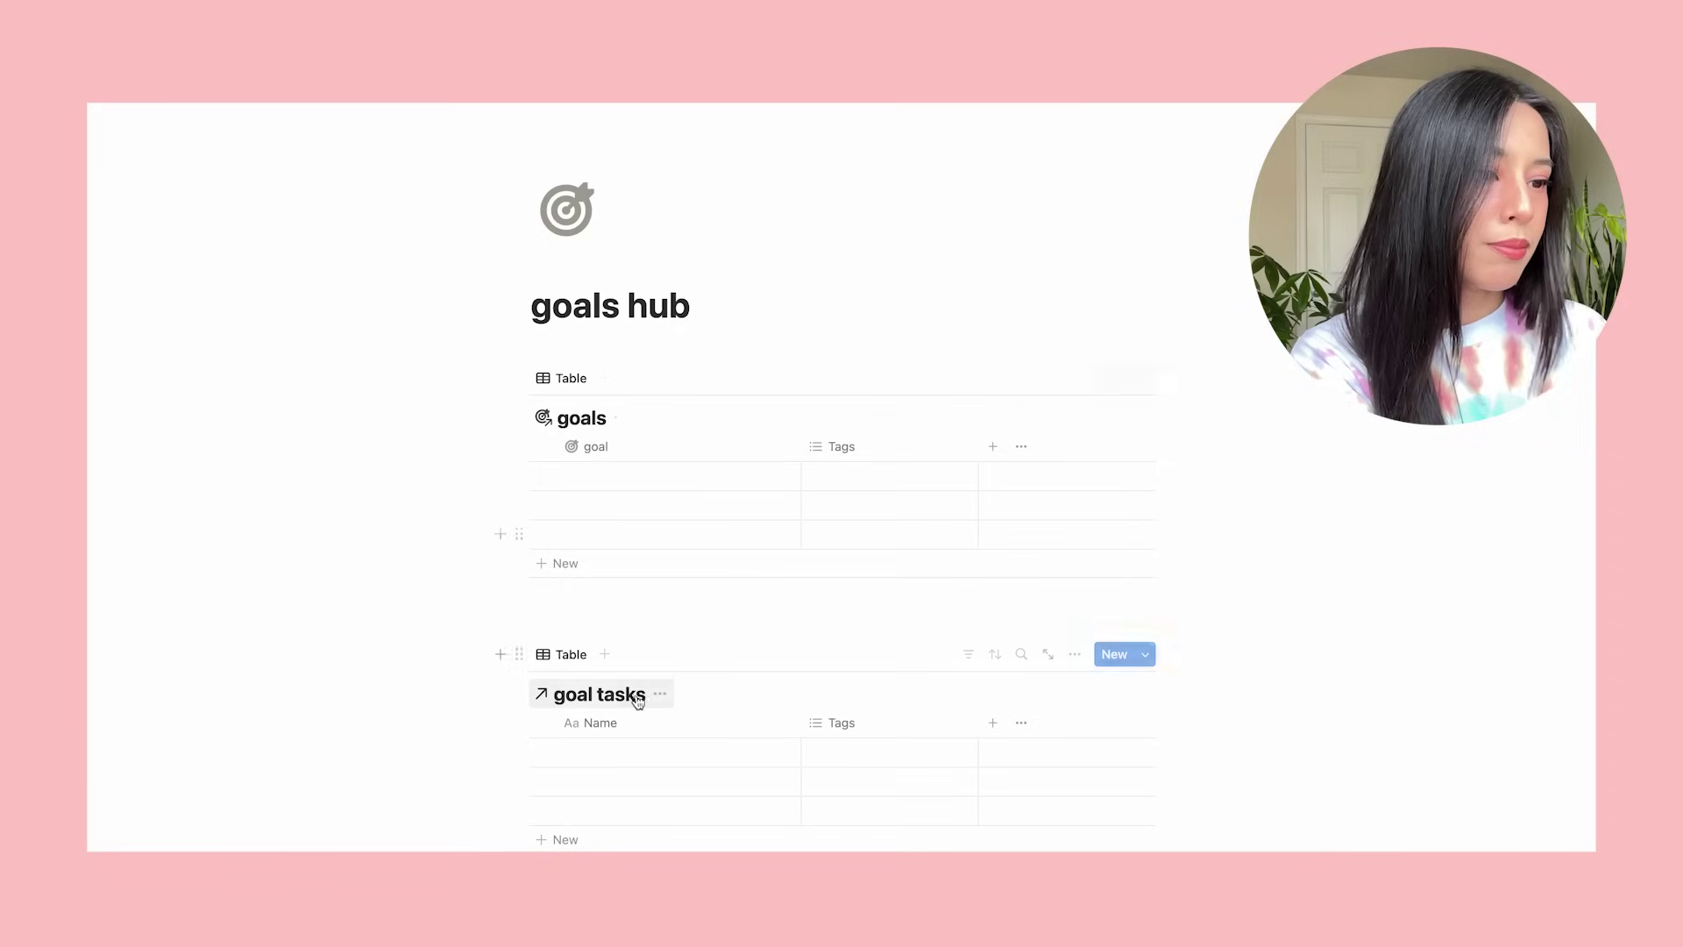
Set the goal tasks database's icon to the checkmark icon.
click(542, 693)
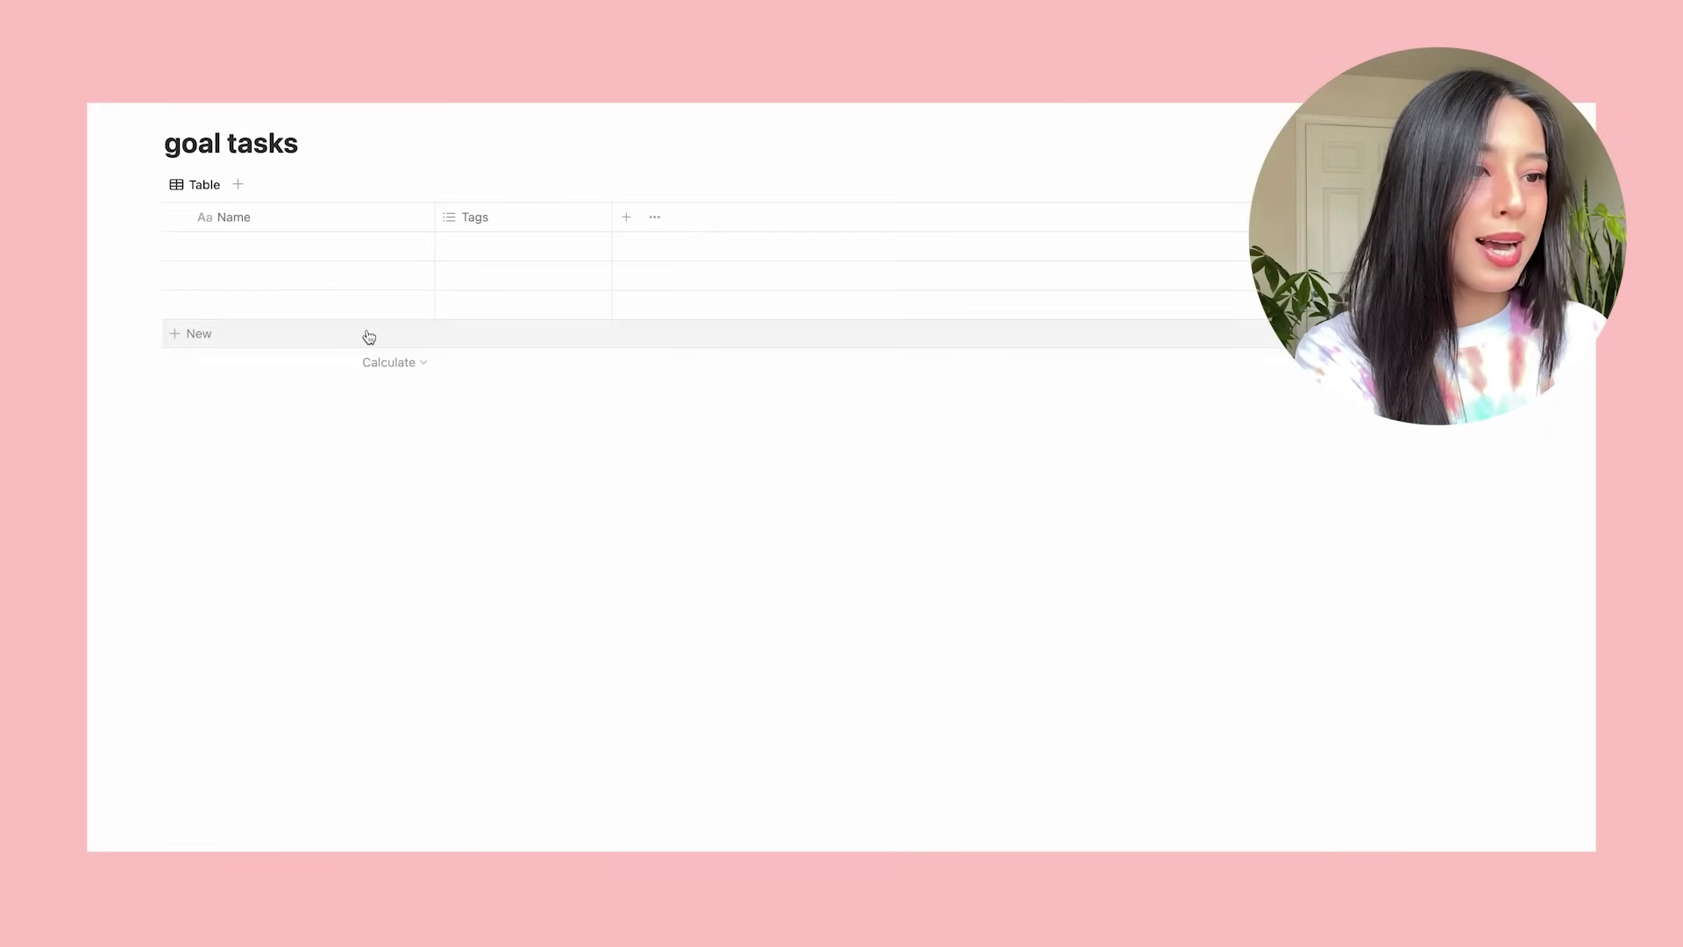
click(205, 107)
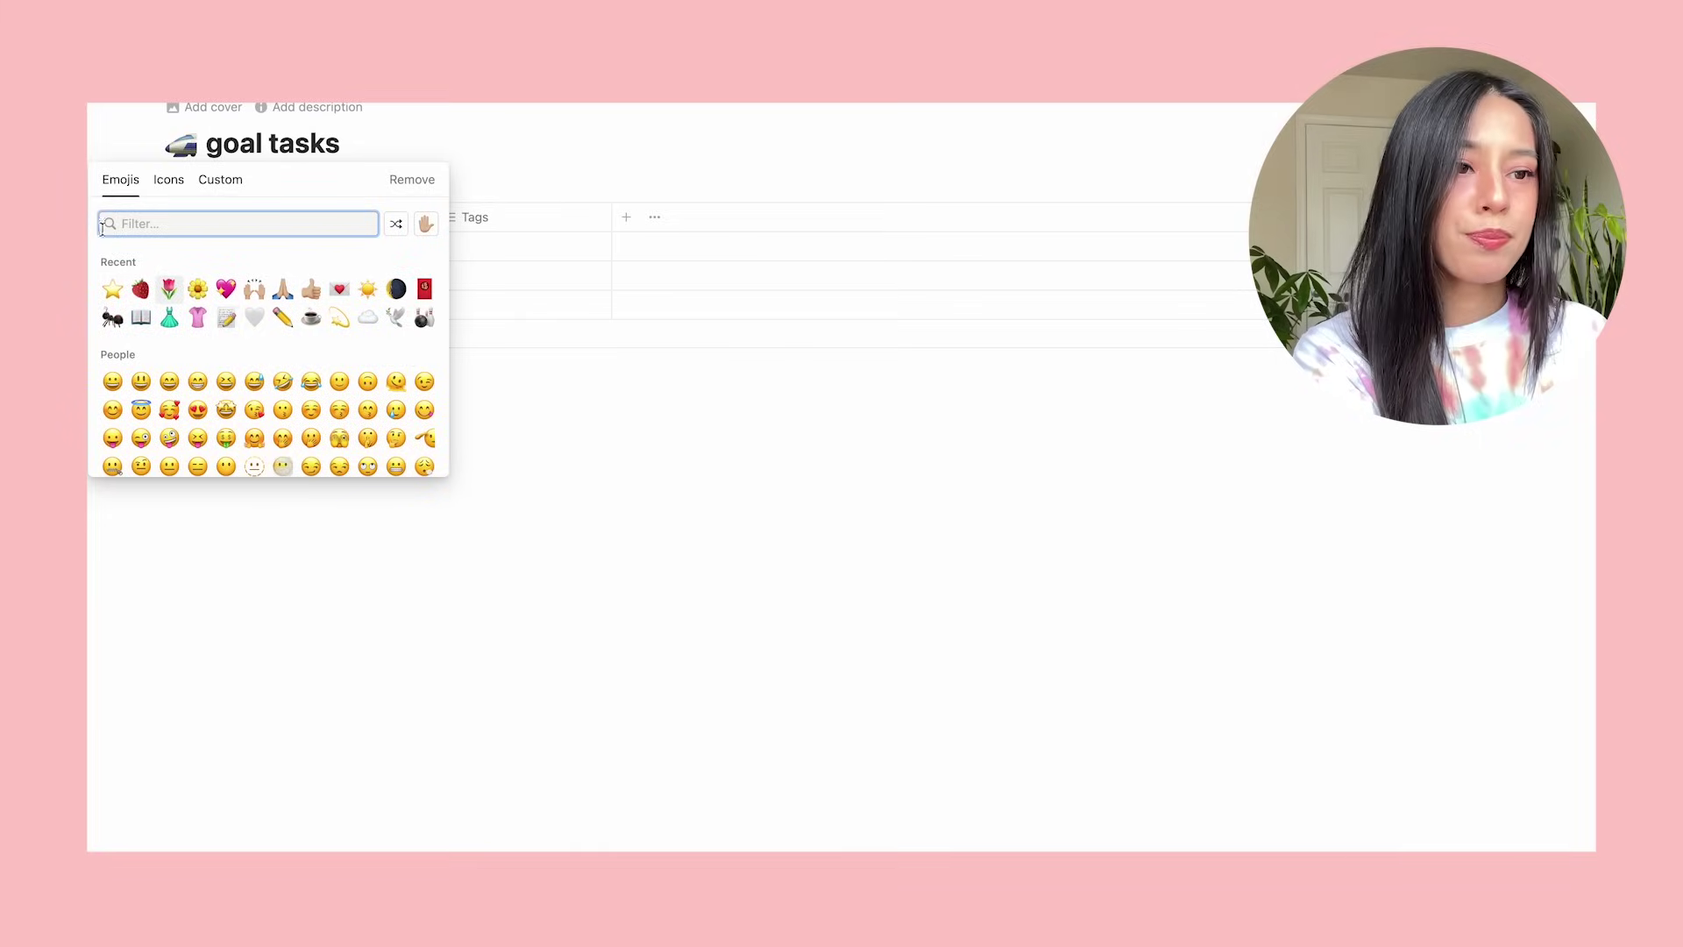
click(169, 180)
click(226, 290)
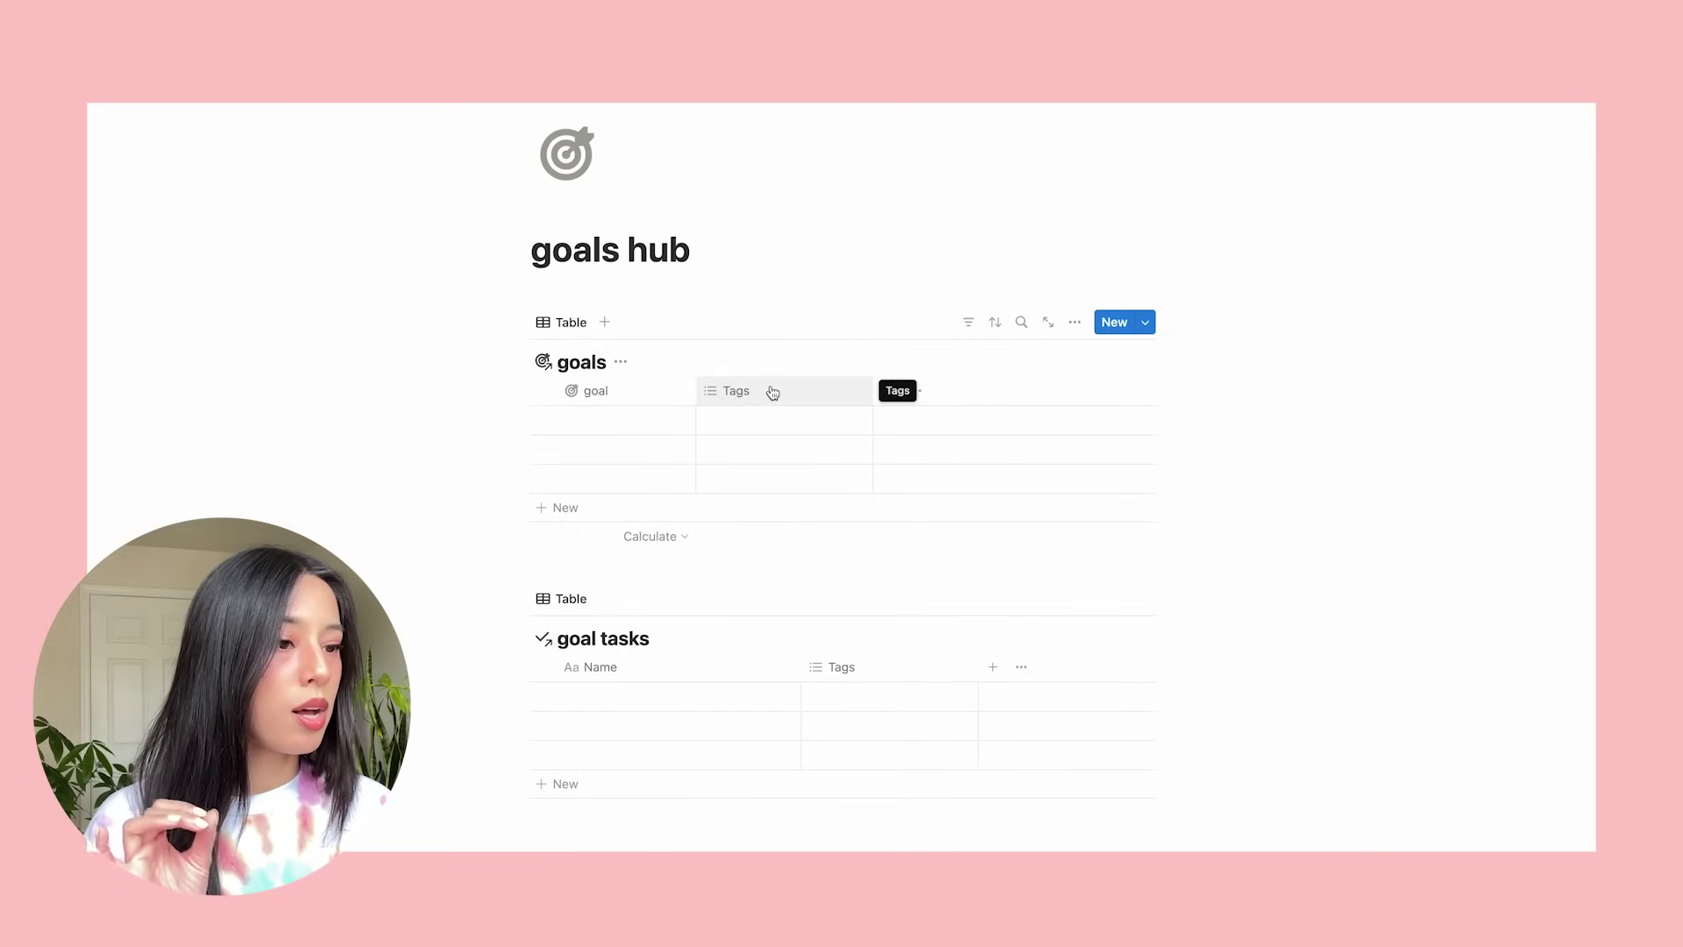
Change the goals table's Tags property to the Select type and rename it "timeframe".
click(770, 396)
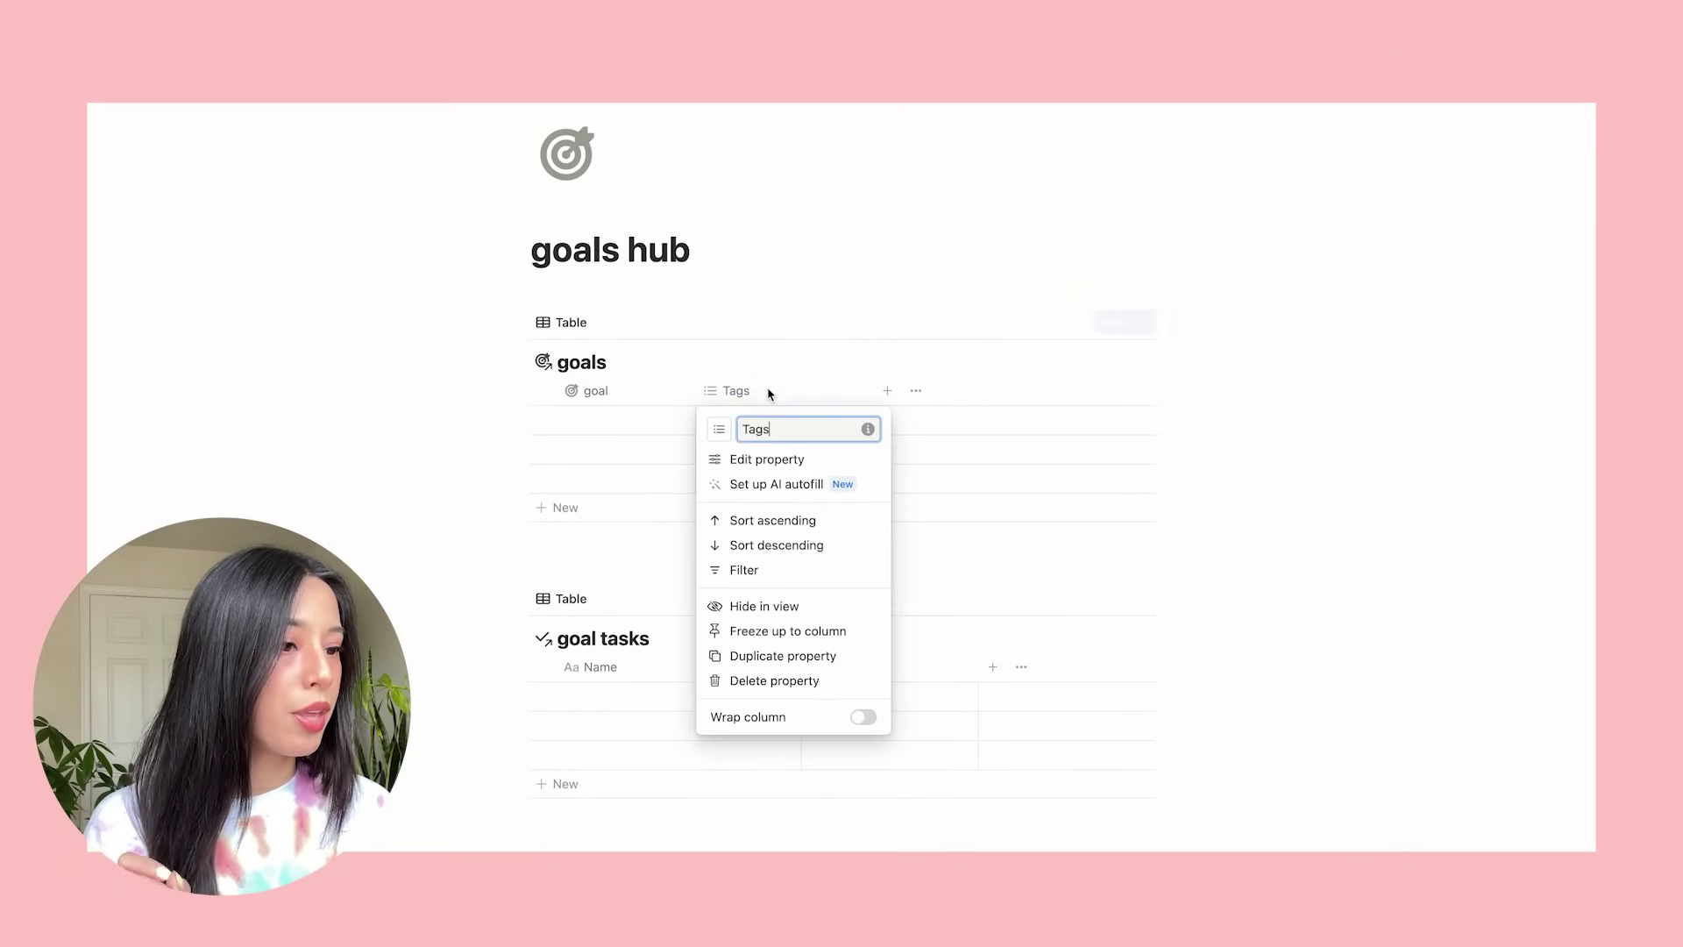
click(771, 461)
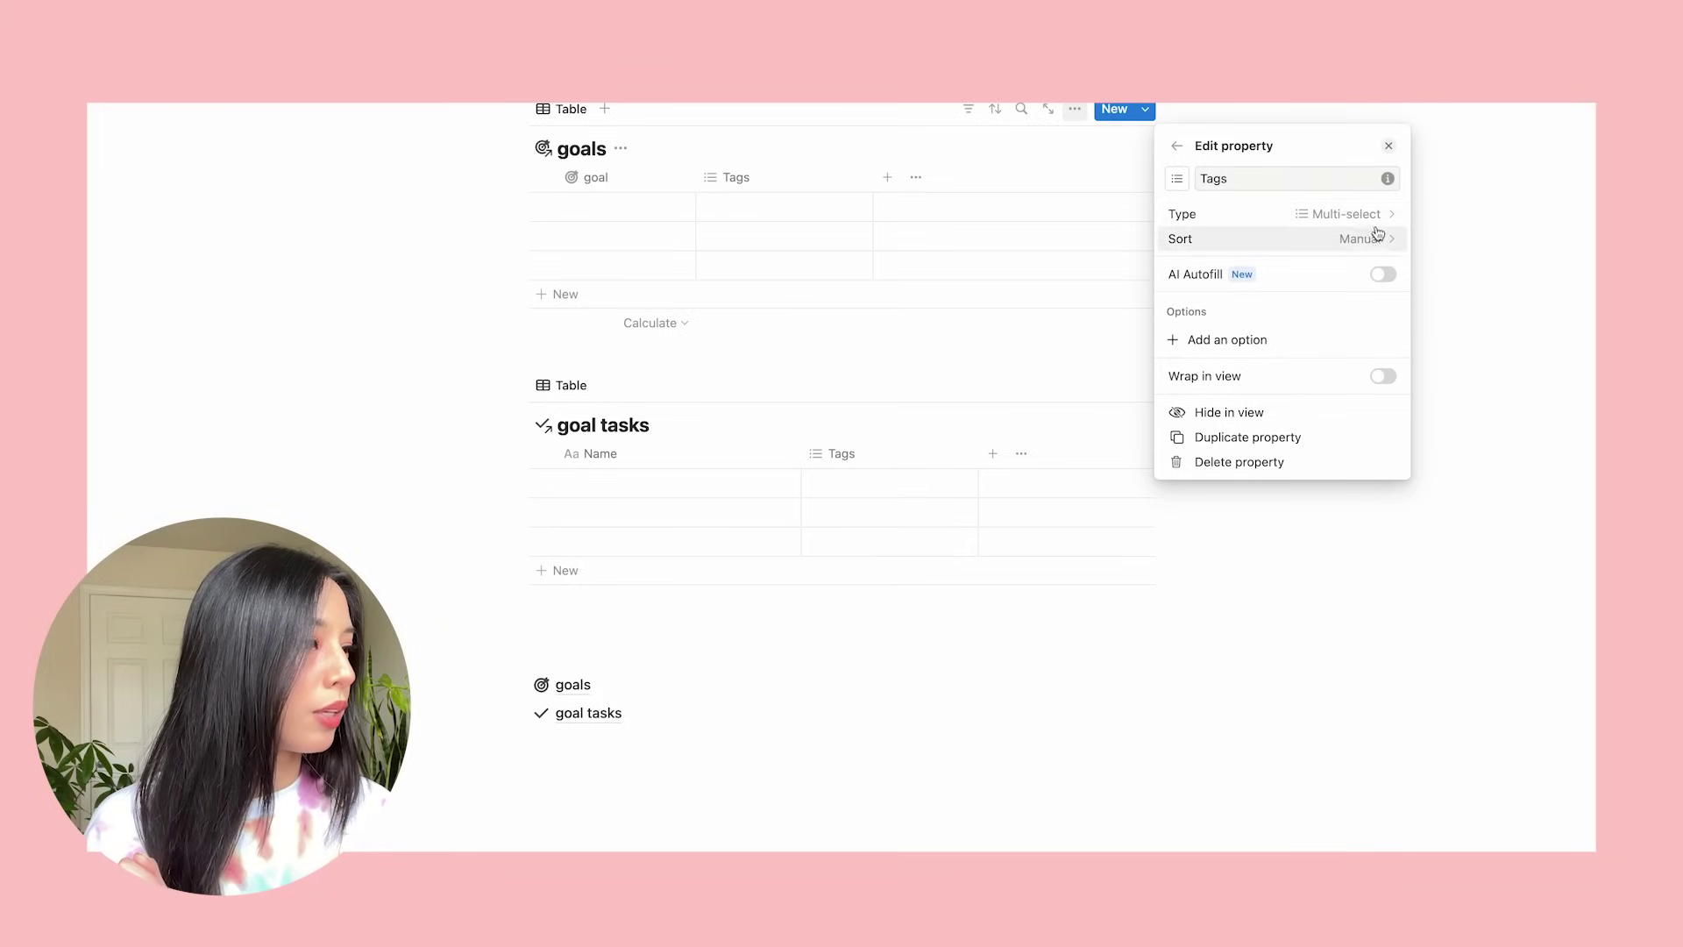
click(1298, 219)
click(1209, 428)
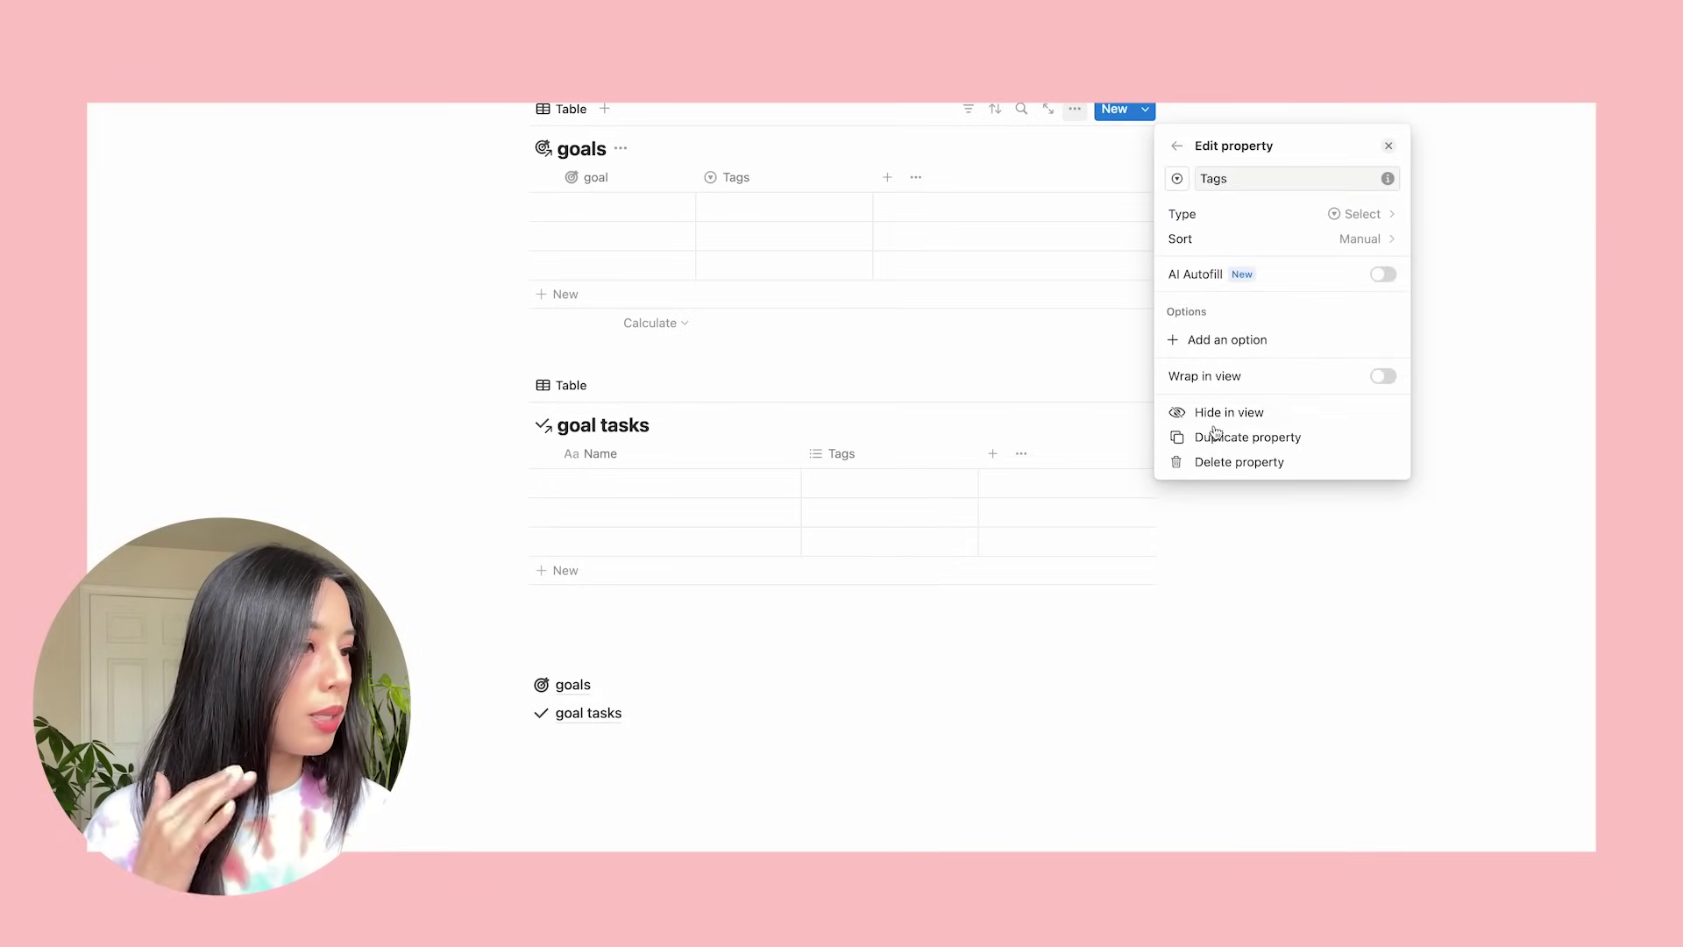
double_click(1230, 178)
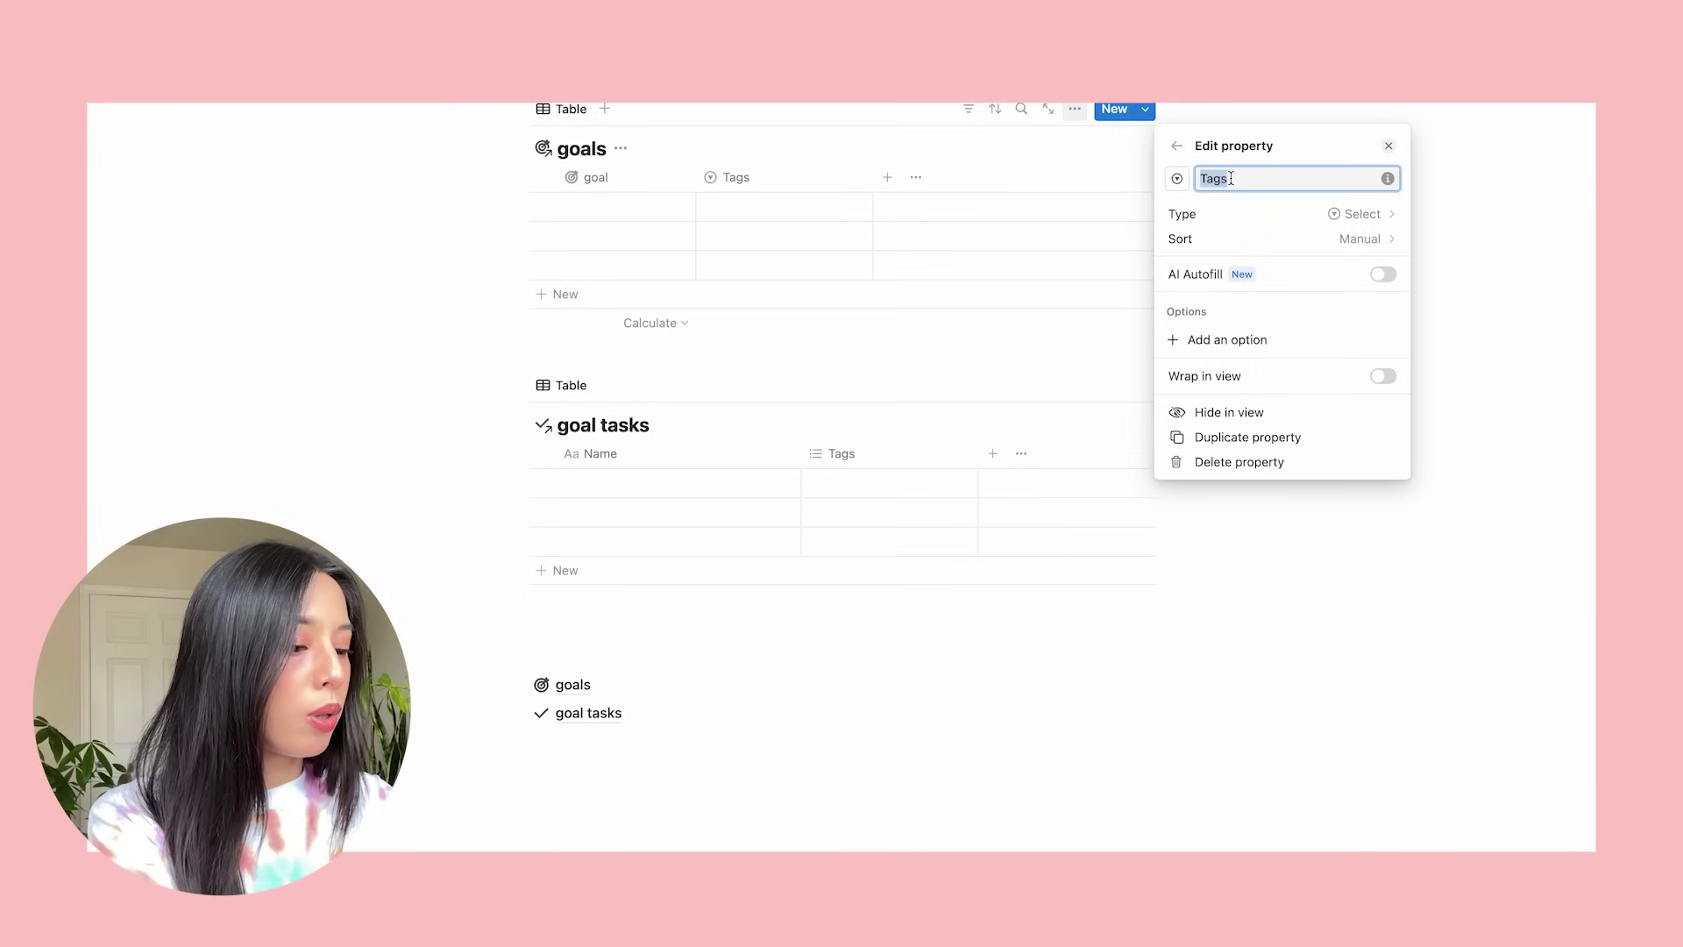
text(timeframe)
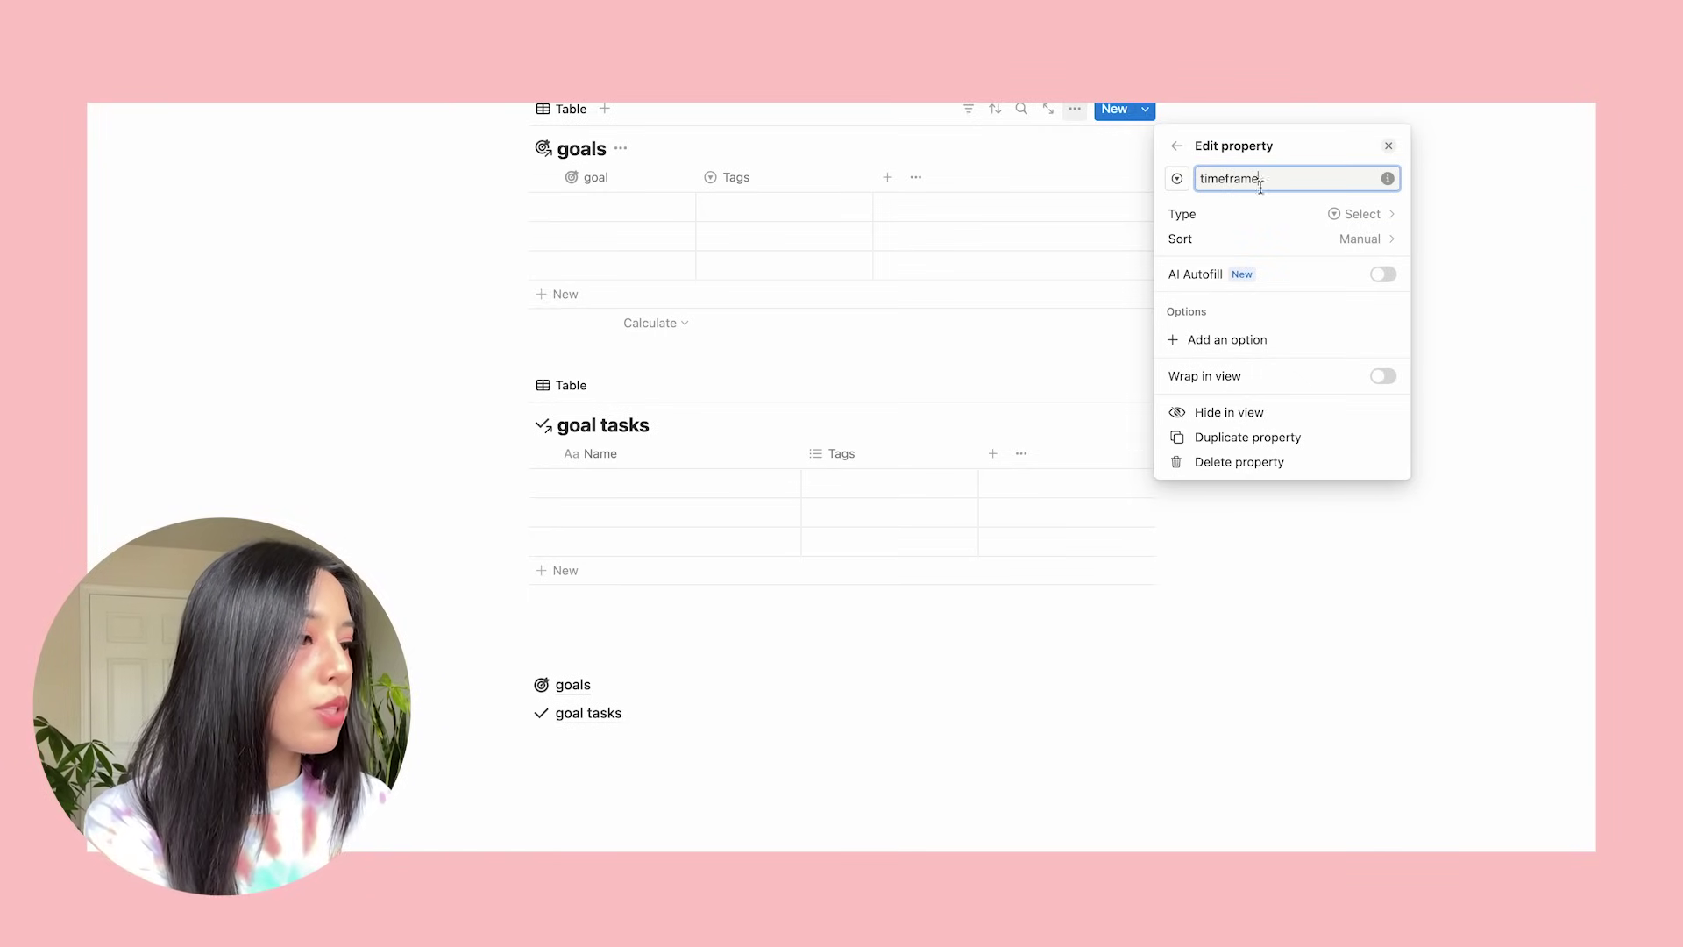
Add the option "Q3 2024" to the timeframe property.
click(1240, 340)
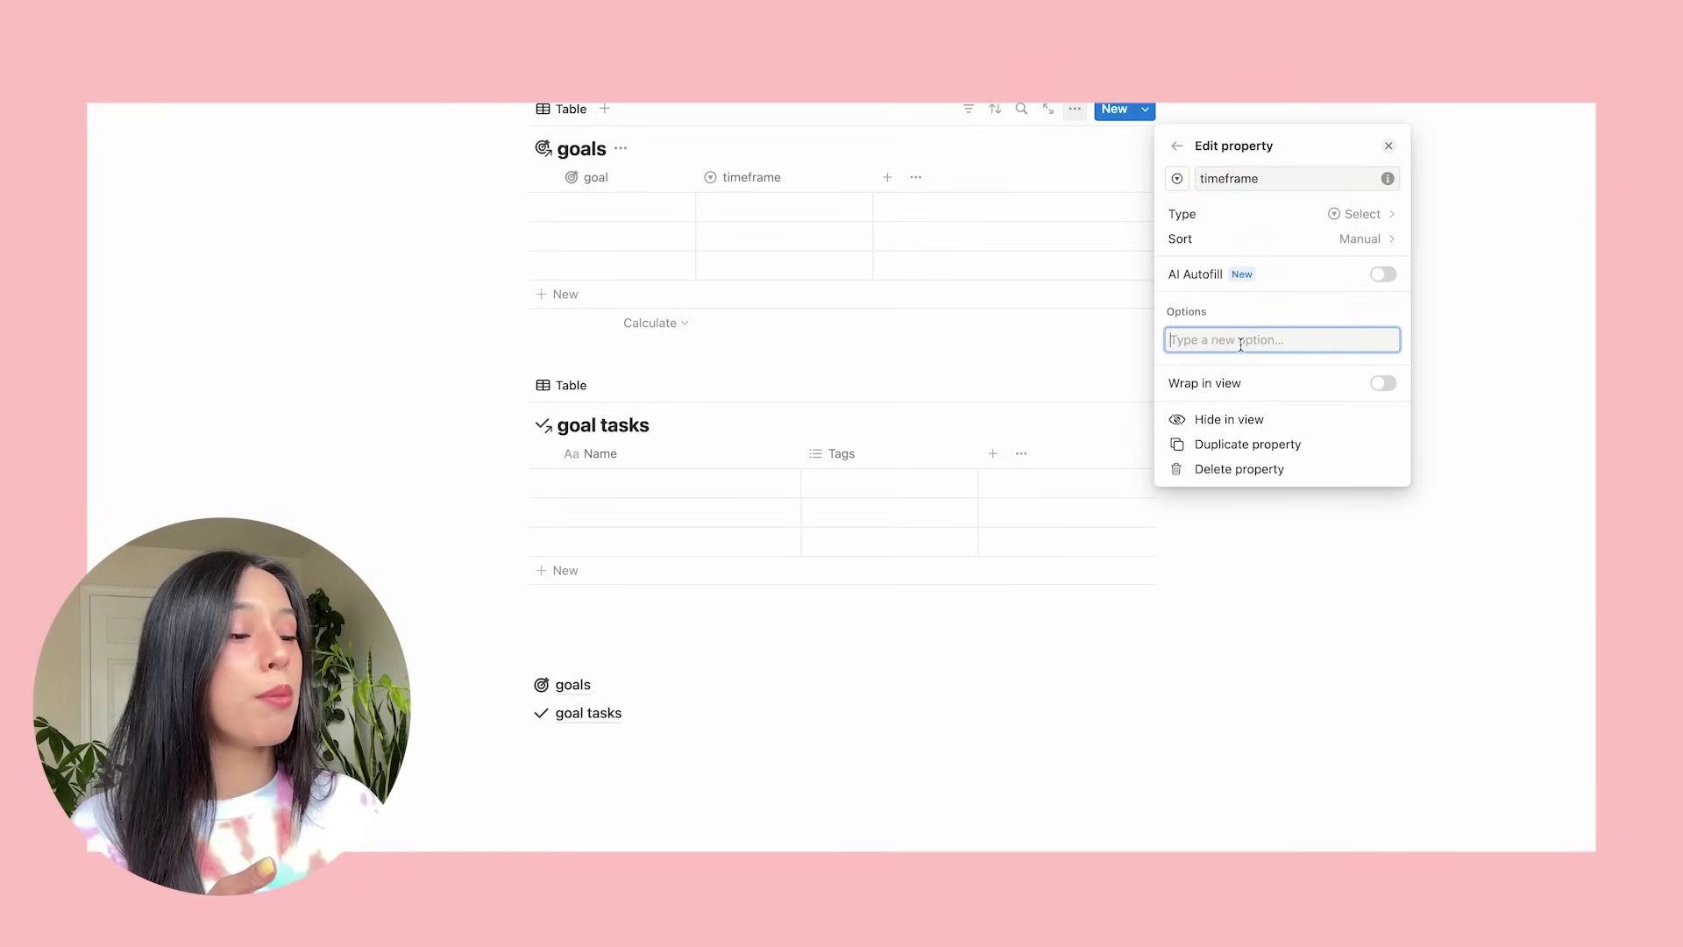
text(Q)
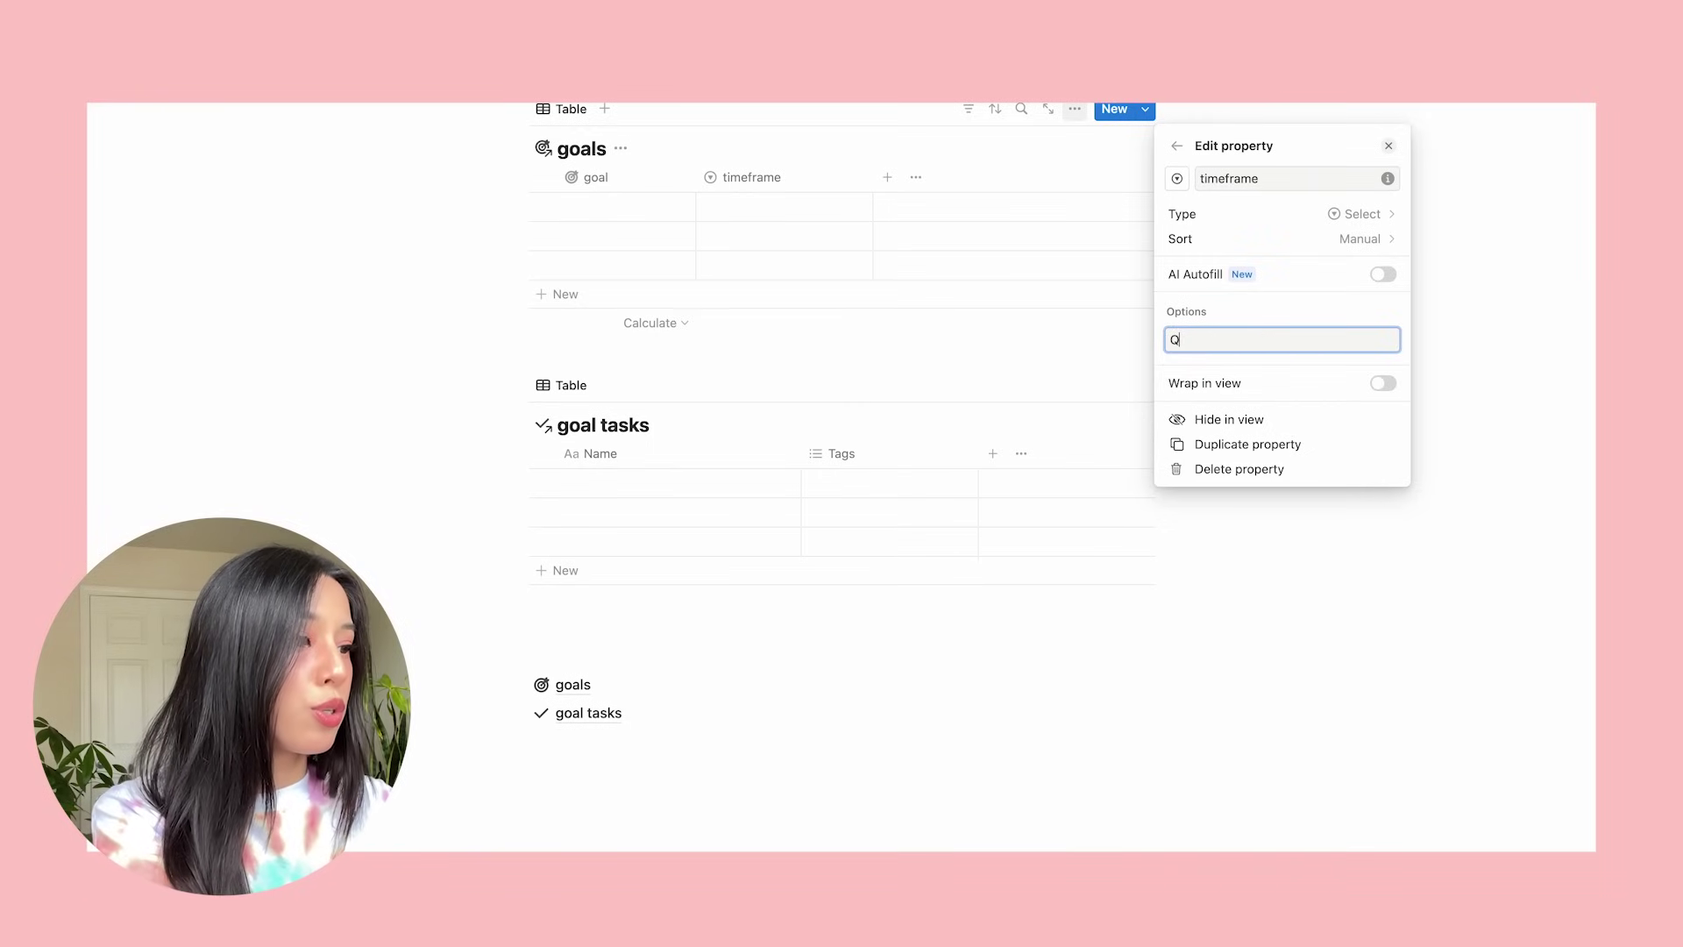
text(3 2024)
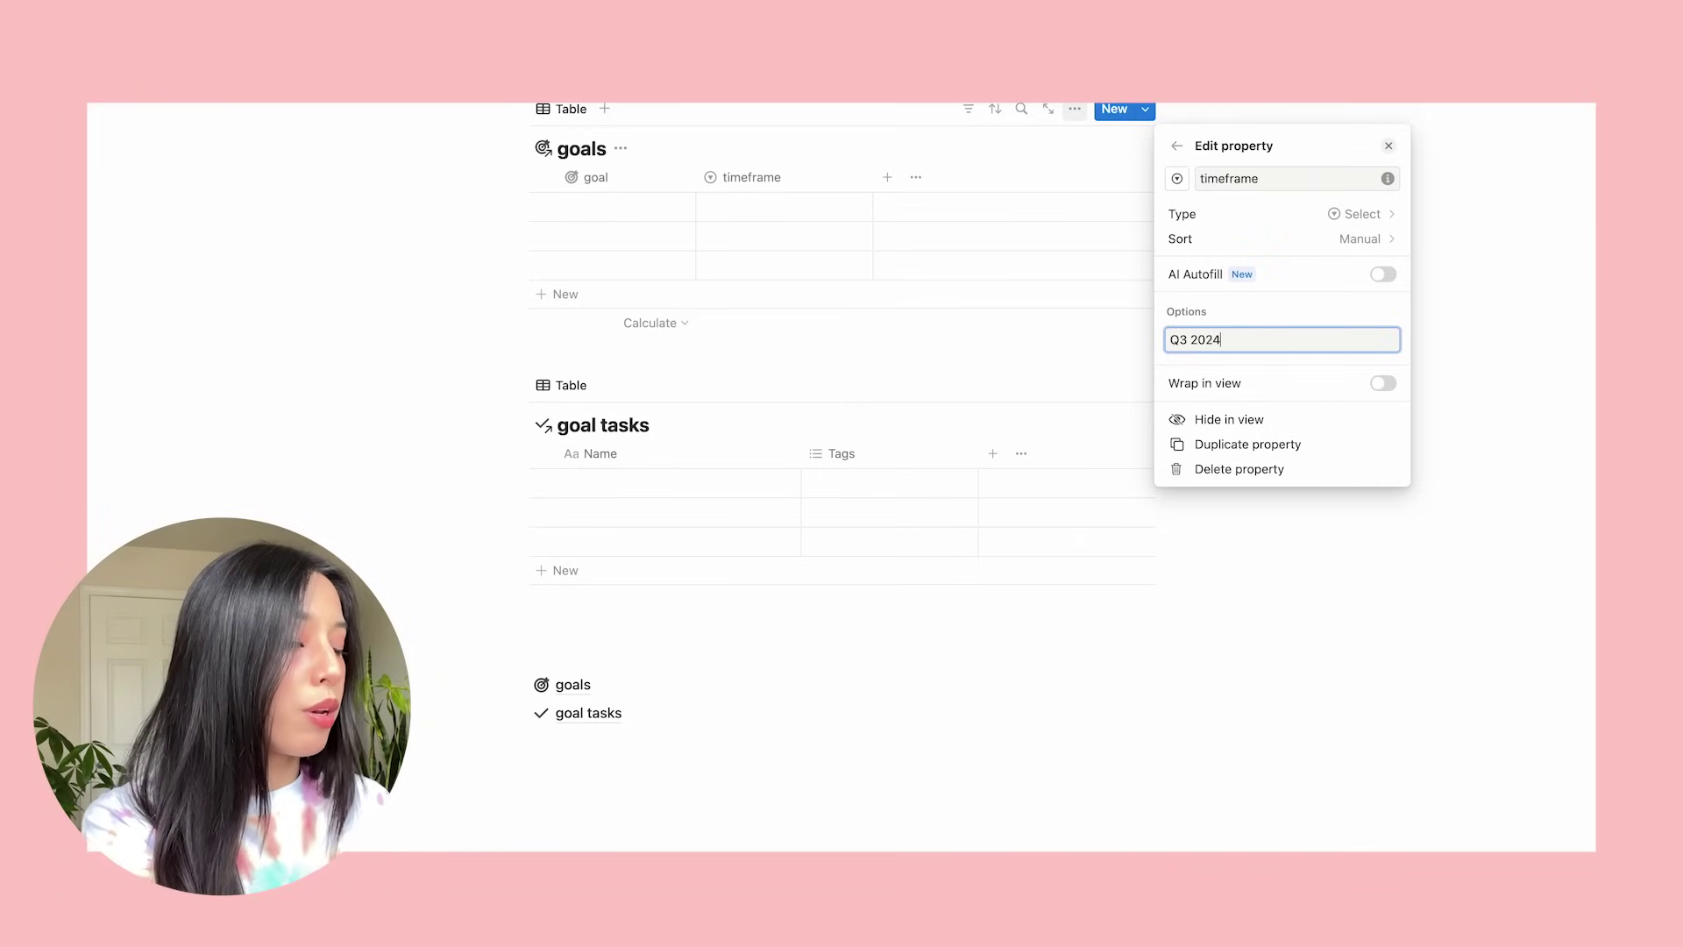
key(Return)
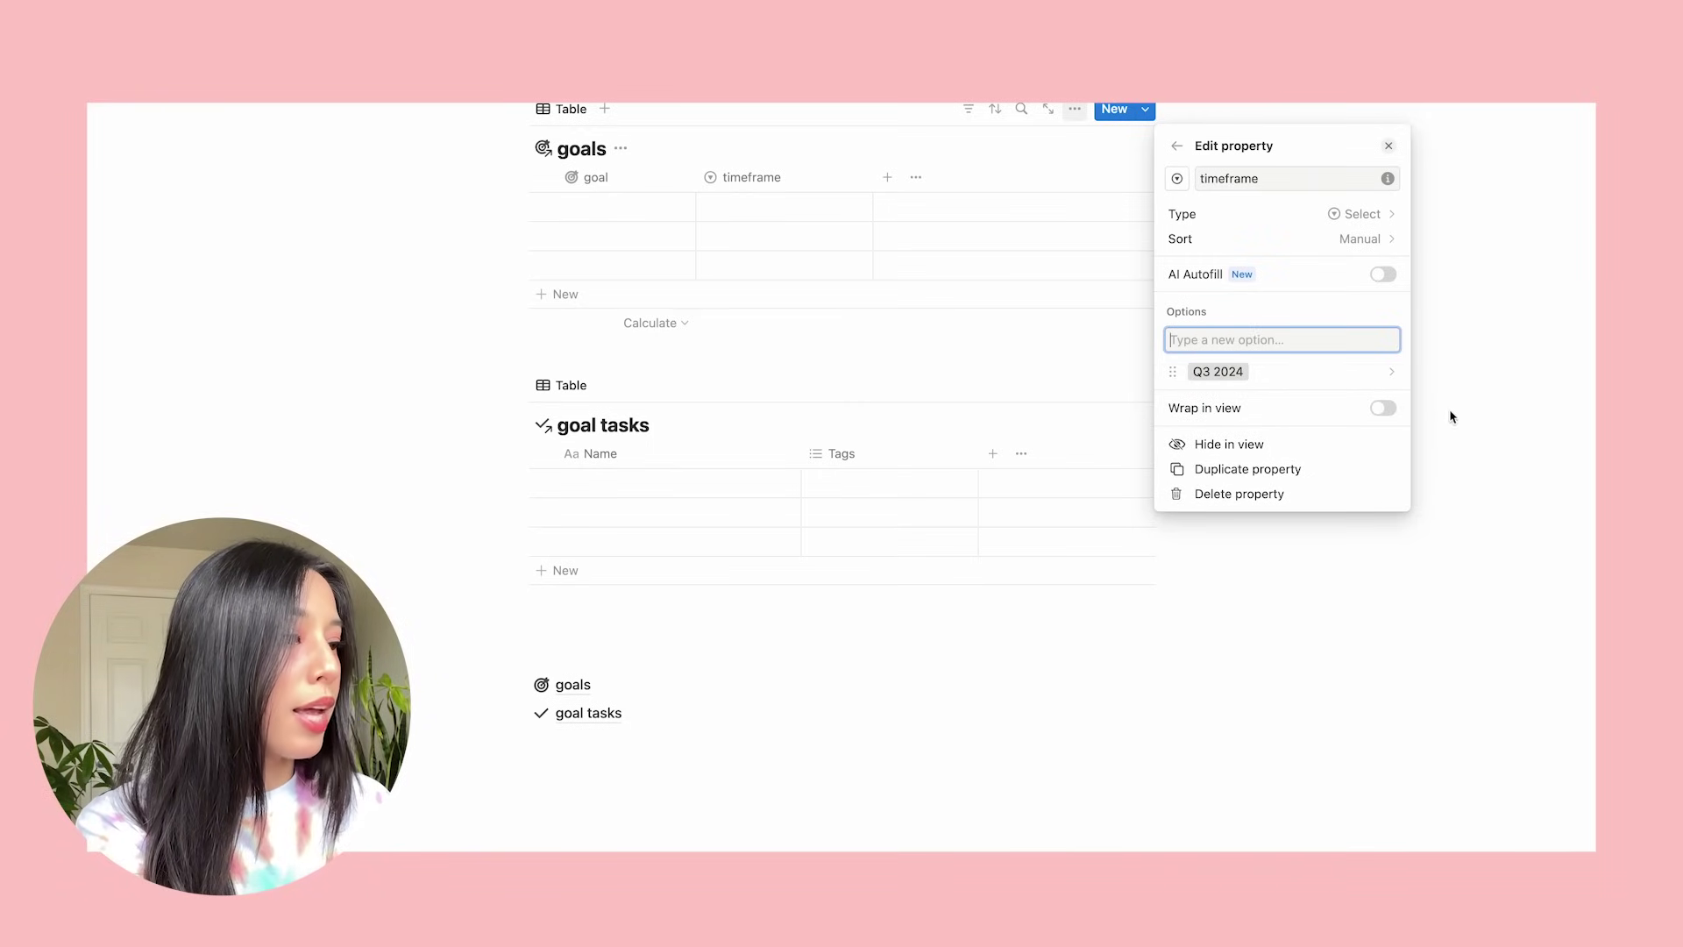
click(800, 236)
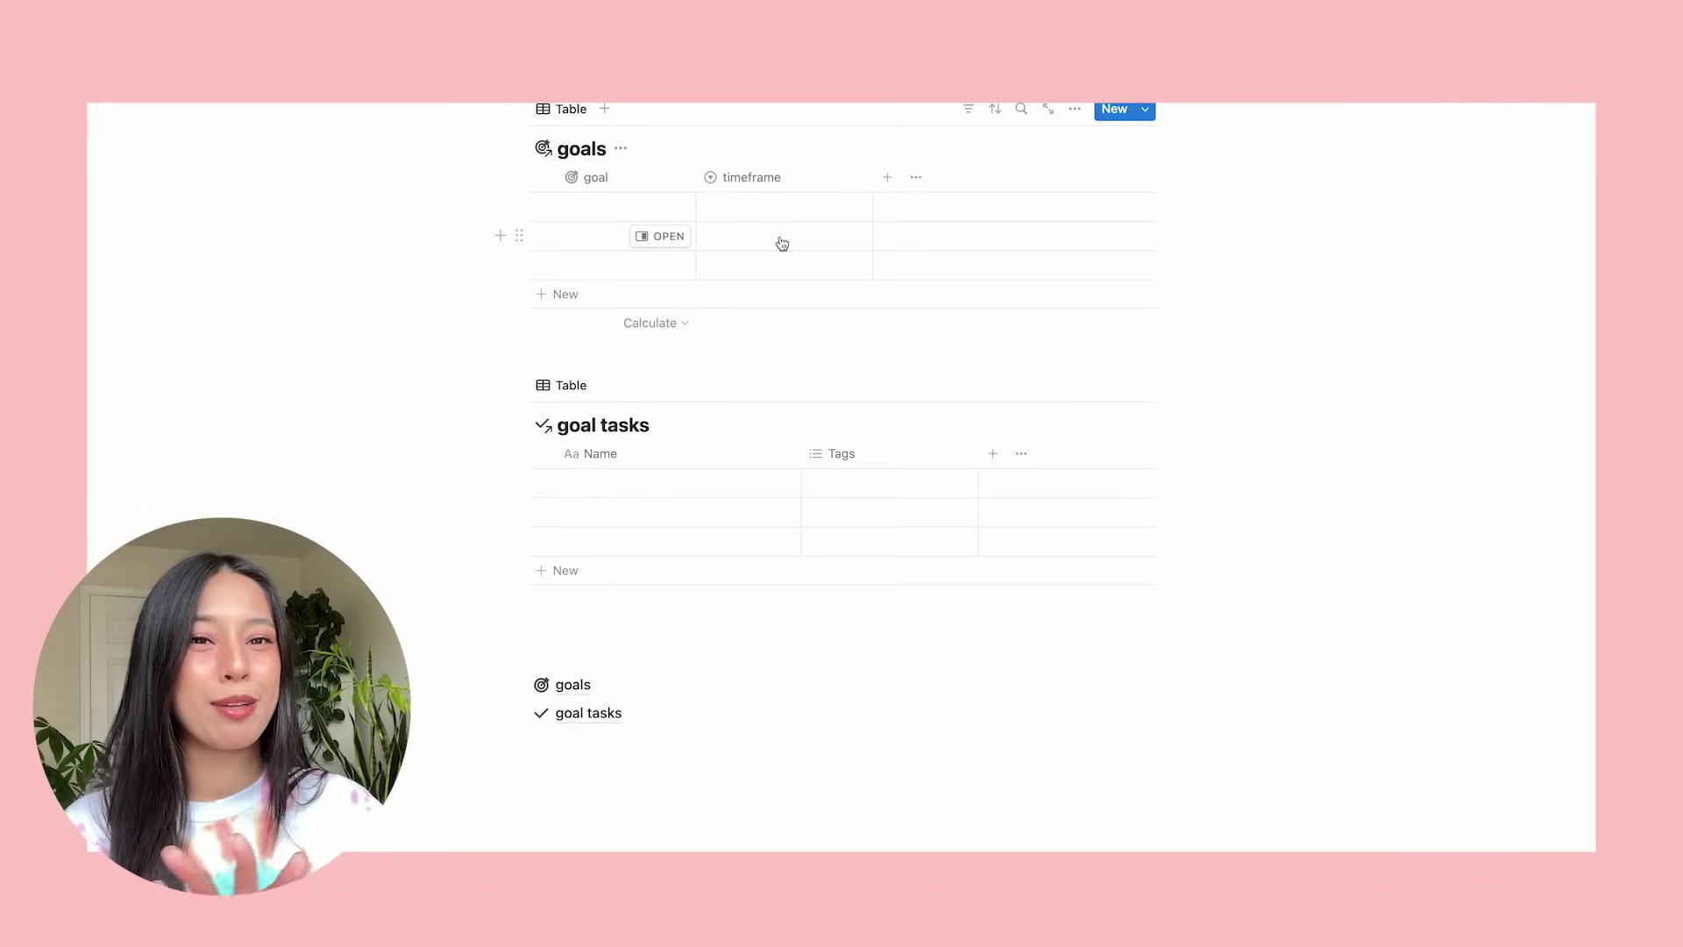
Start a new relation property in the goals table, related to the goal tasks database and named "related tasks".
click(886, 180)
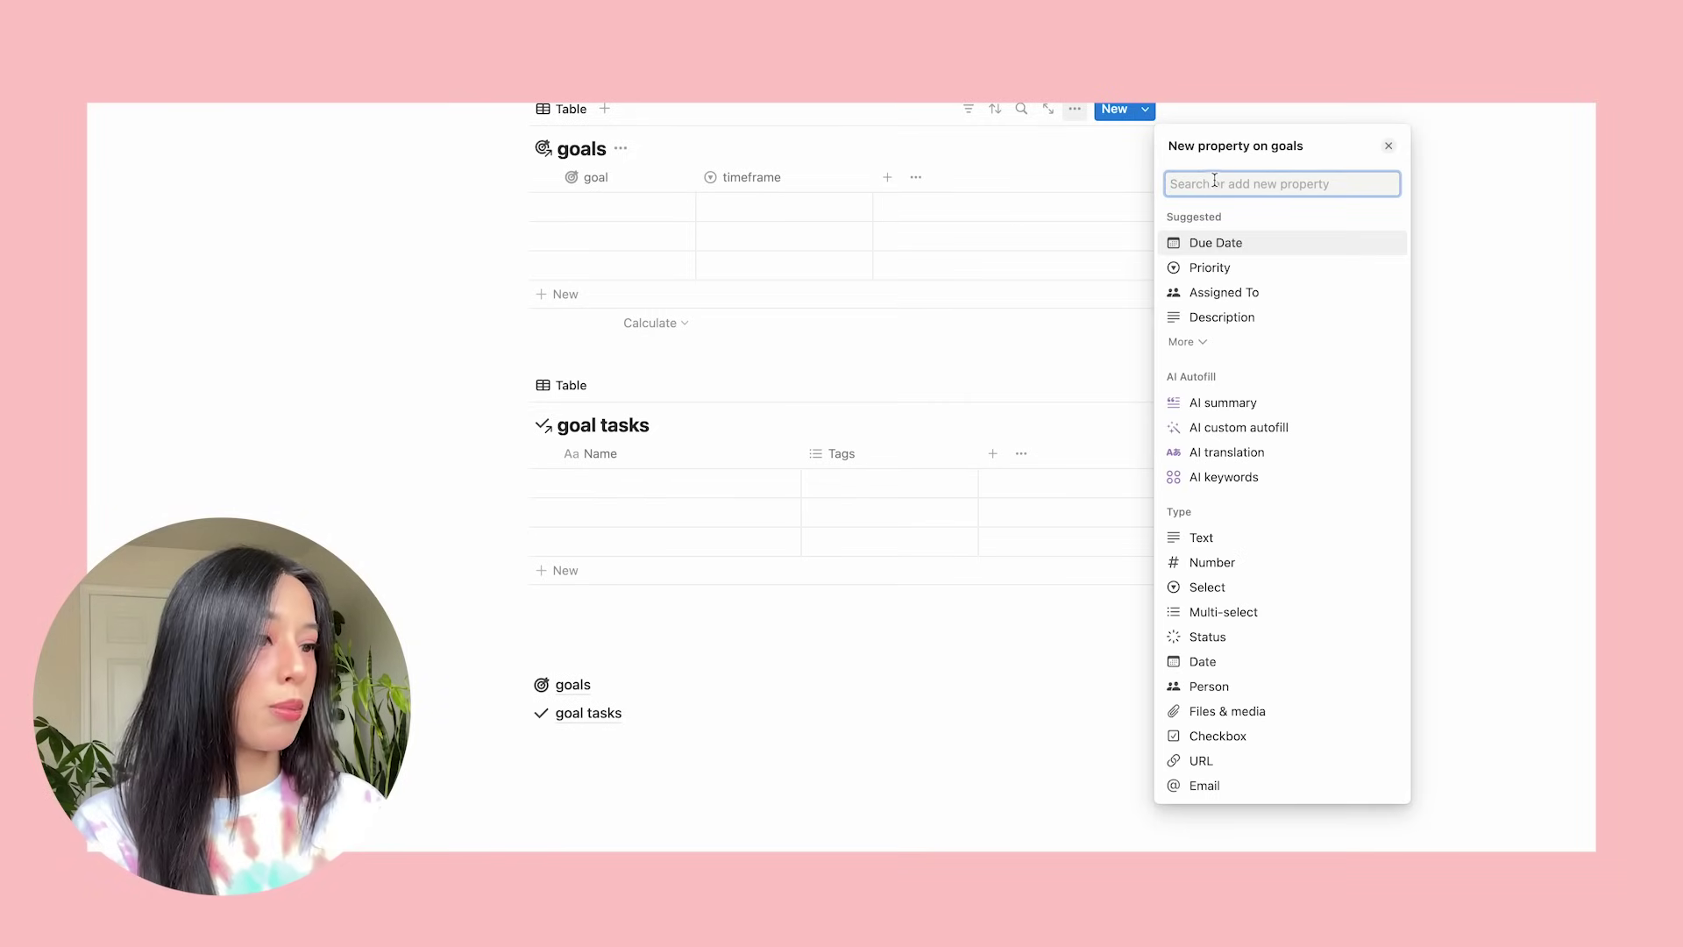
text(relation)
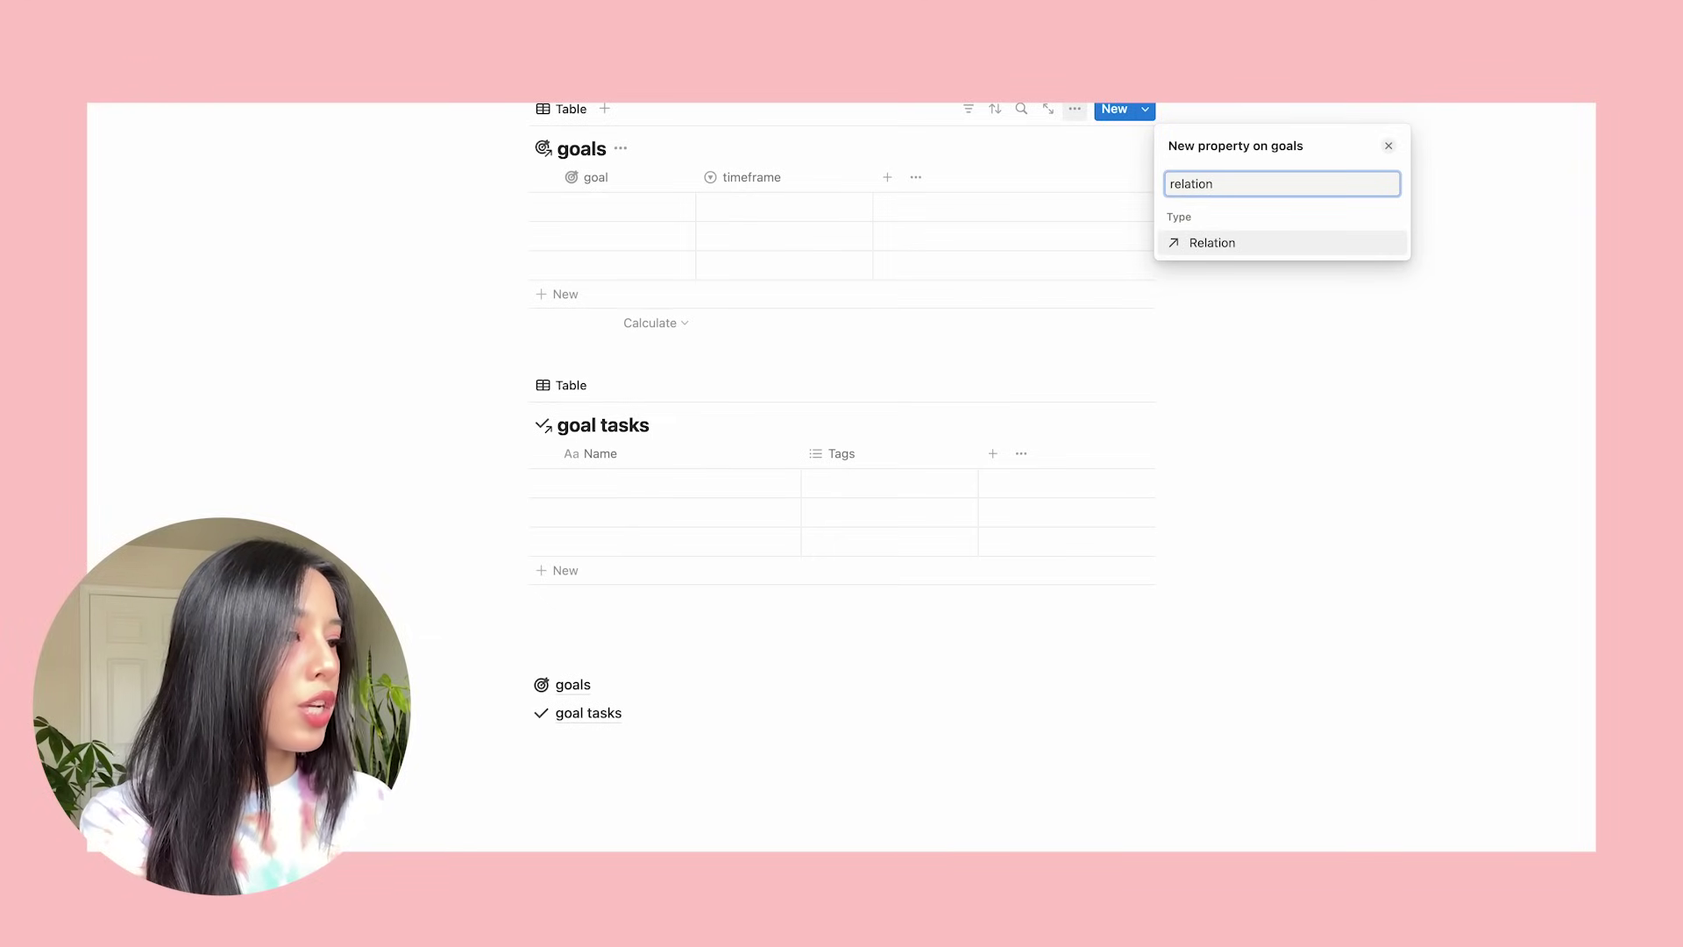
click(1250, 246)
click(1282, 347)
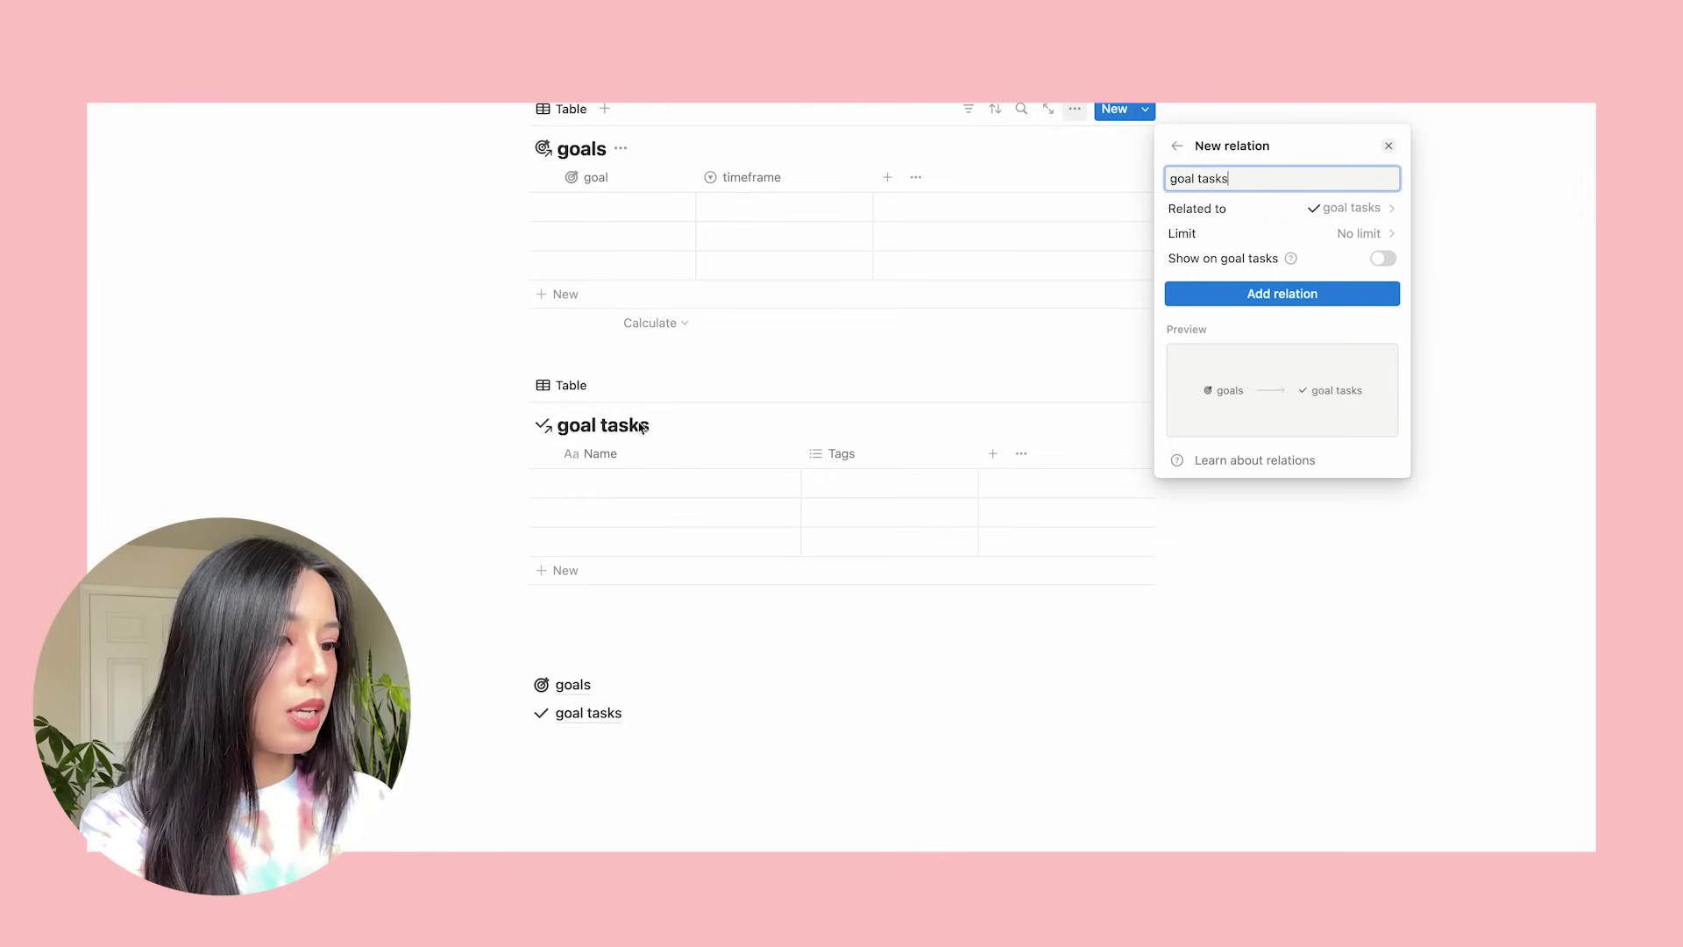
triple_click(1192, 179)
text(related )
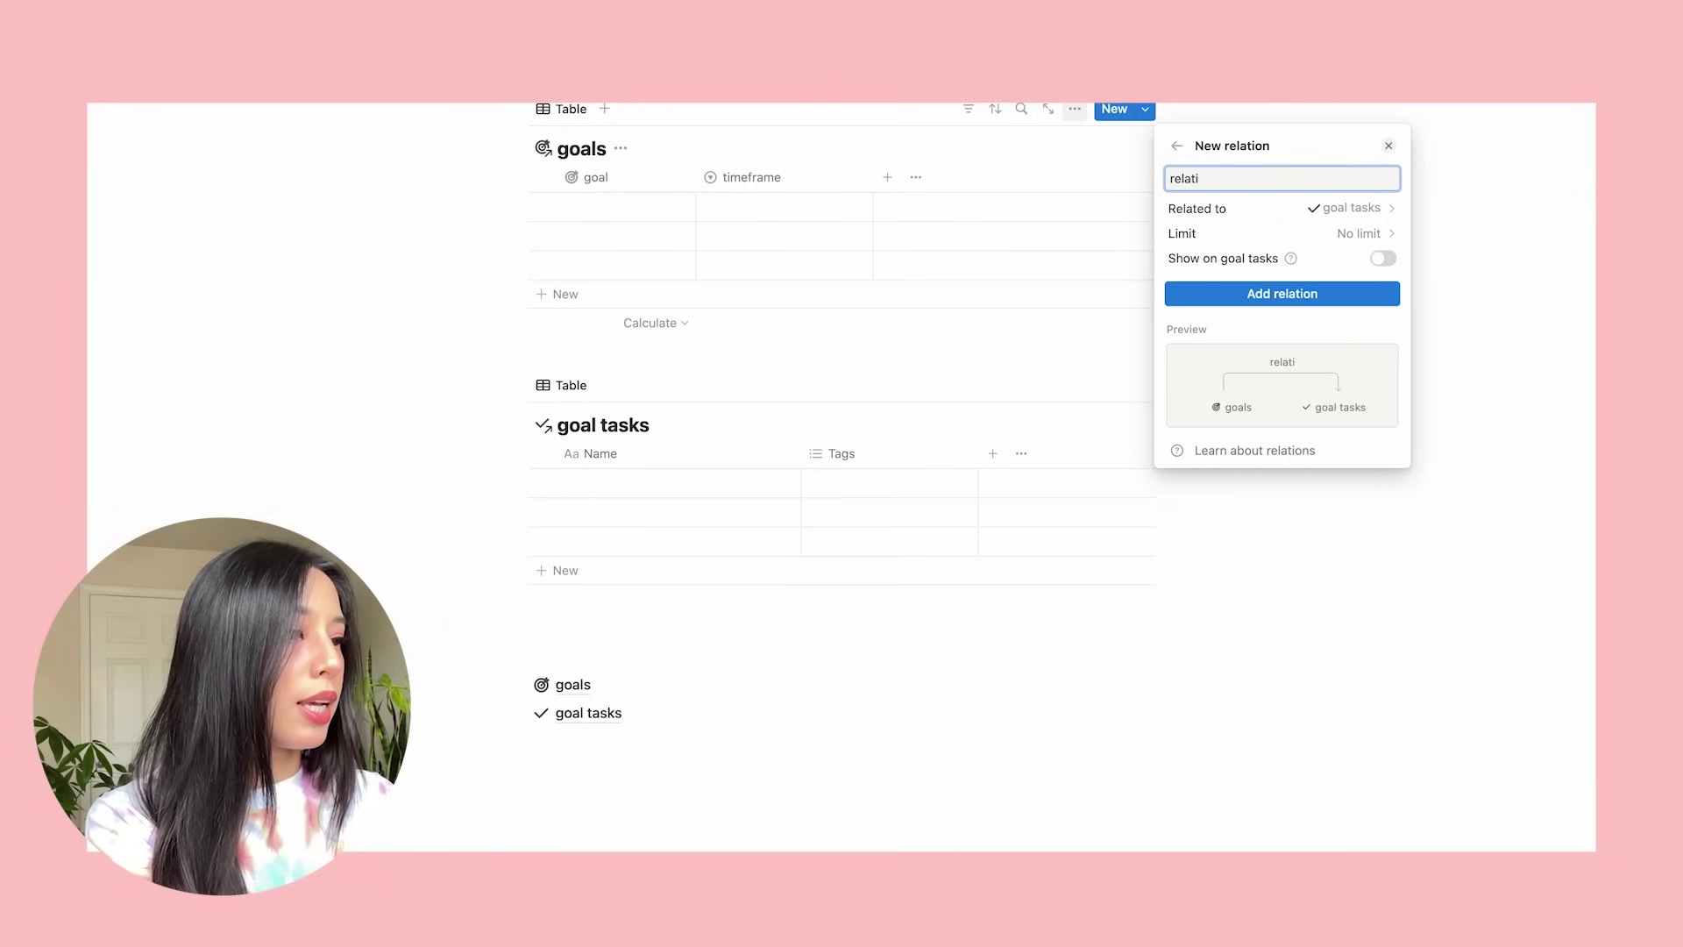
text(tasks)
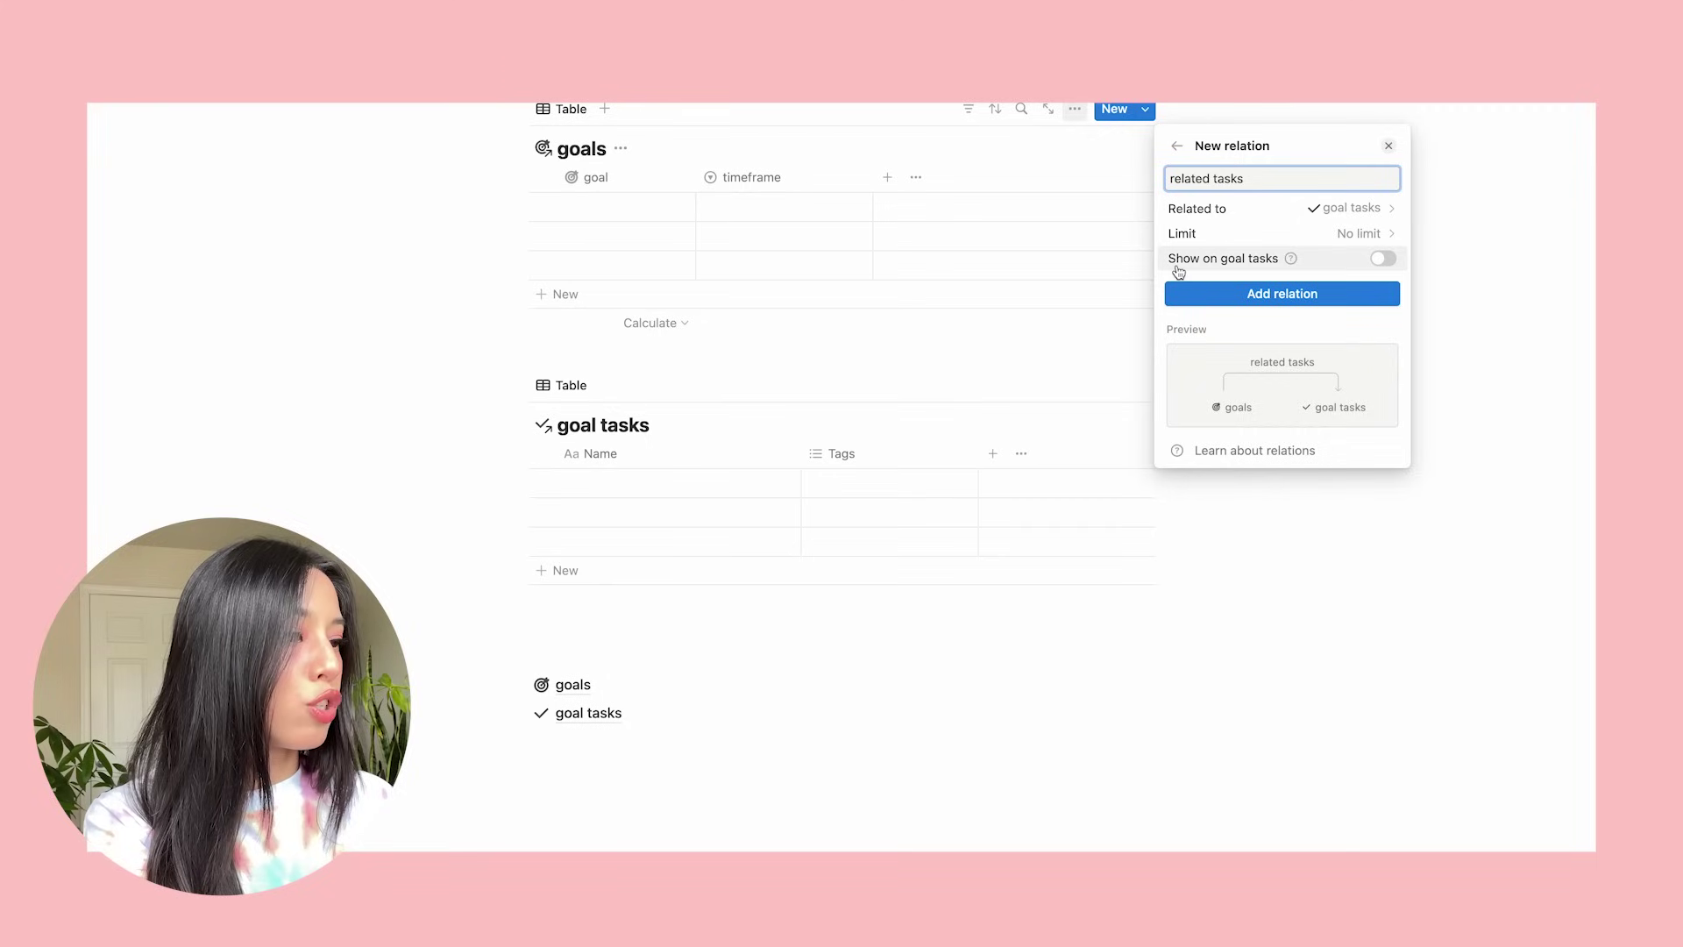
Show the relation on goal tasks with its related property named "related goals", and add the relation.
click(1383, 258)
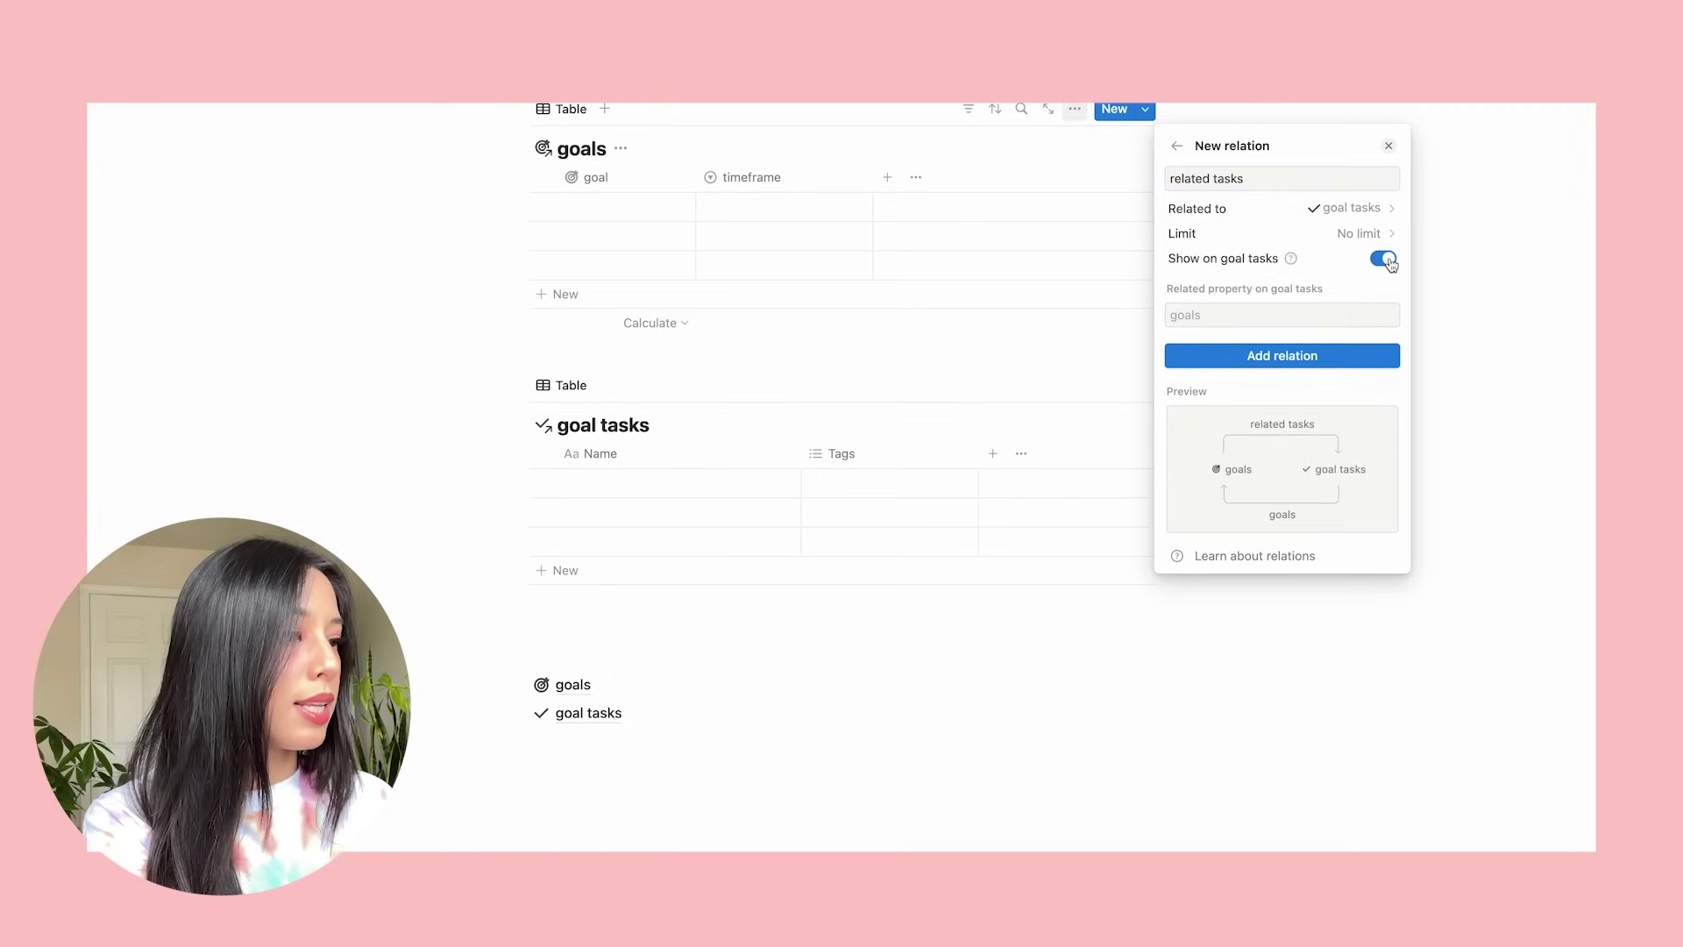
click(1231, 316)
text(related goals)
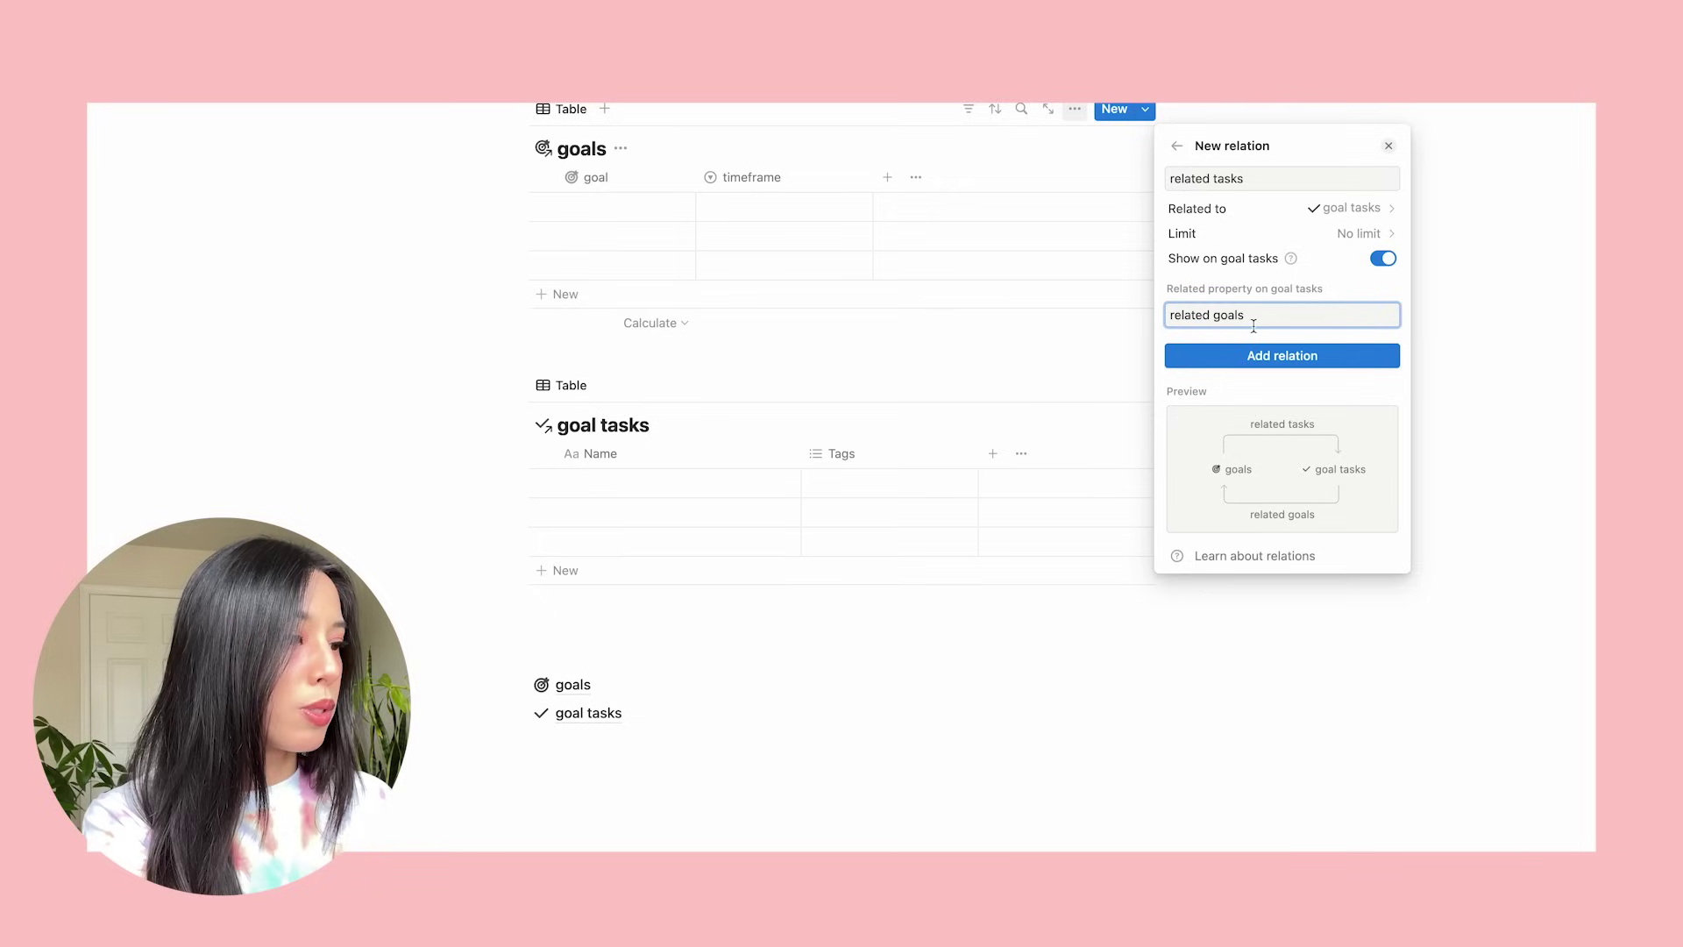
click(1278, 362)
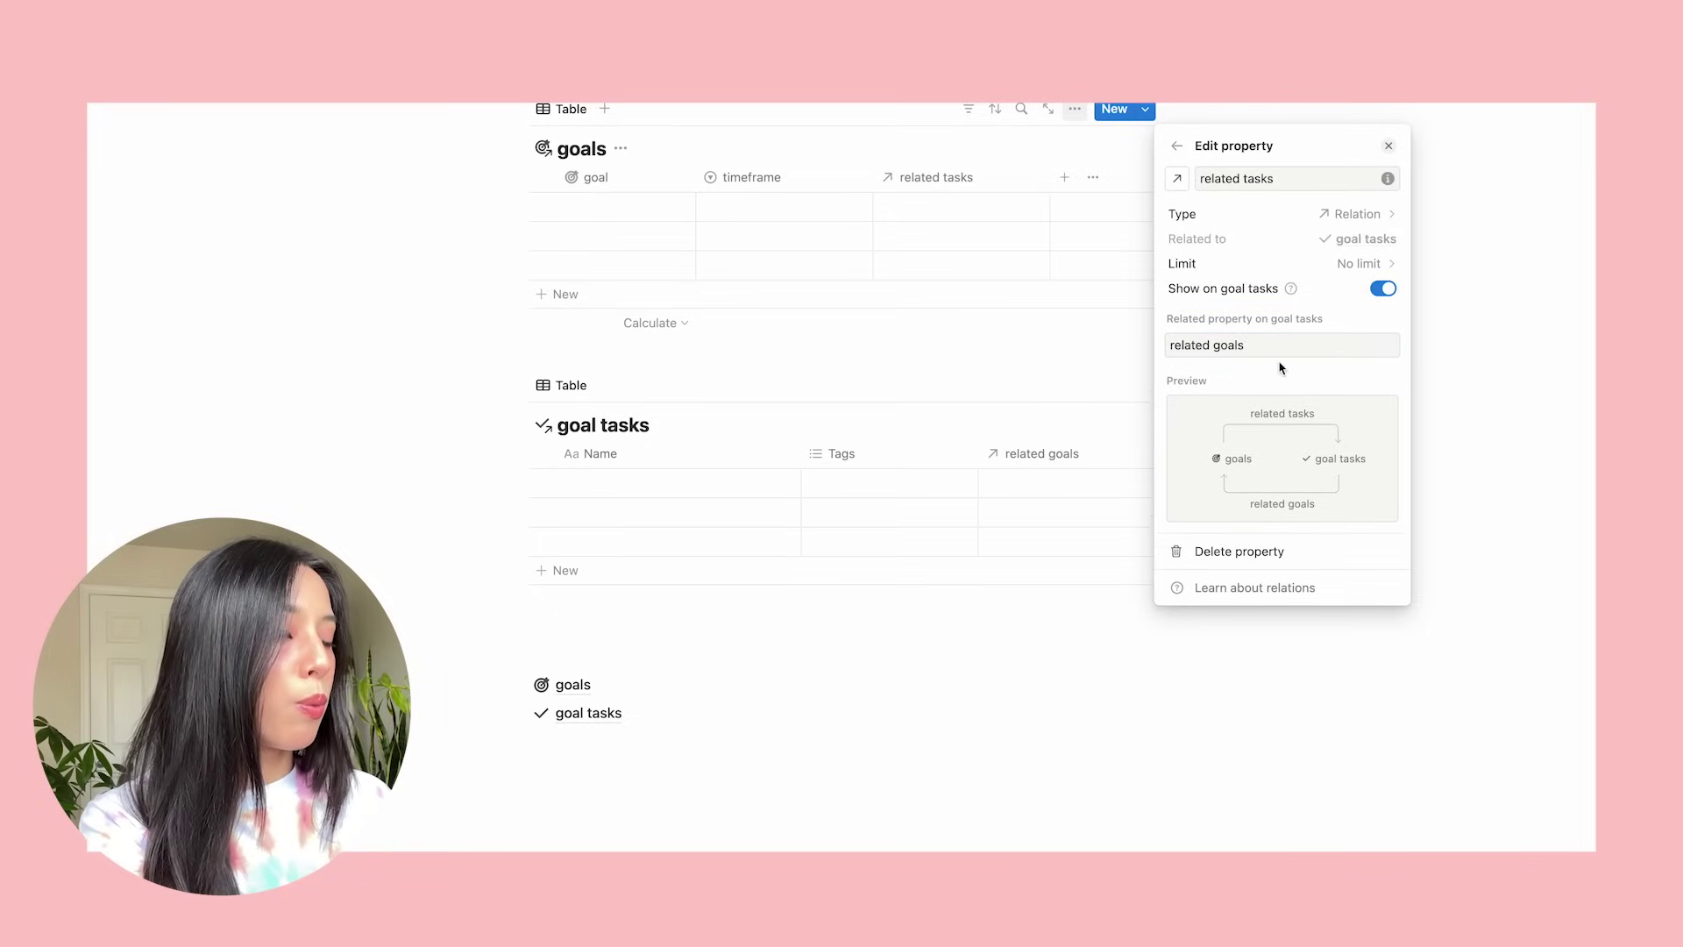
click(980, 392)
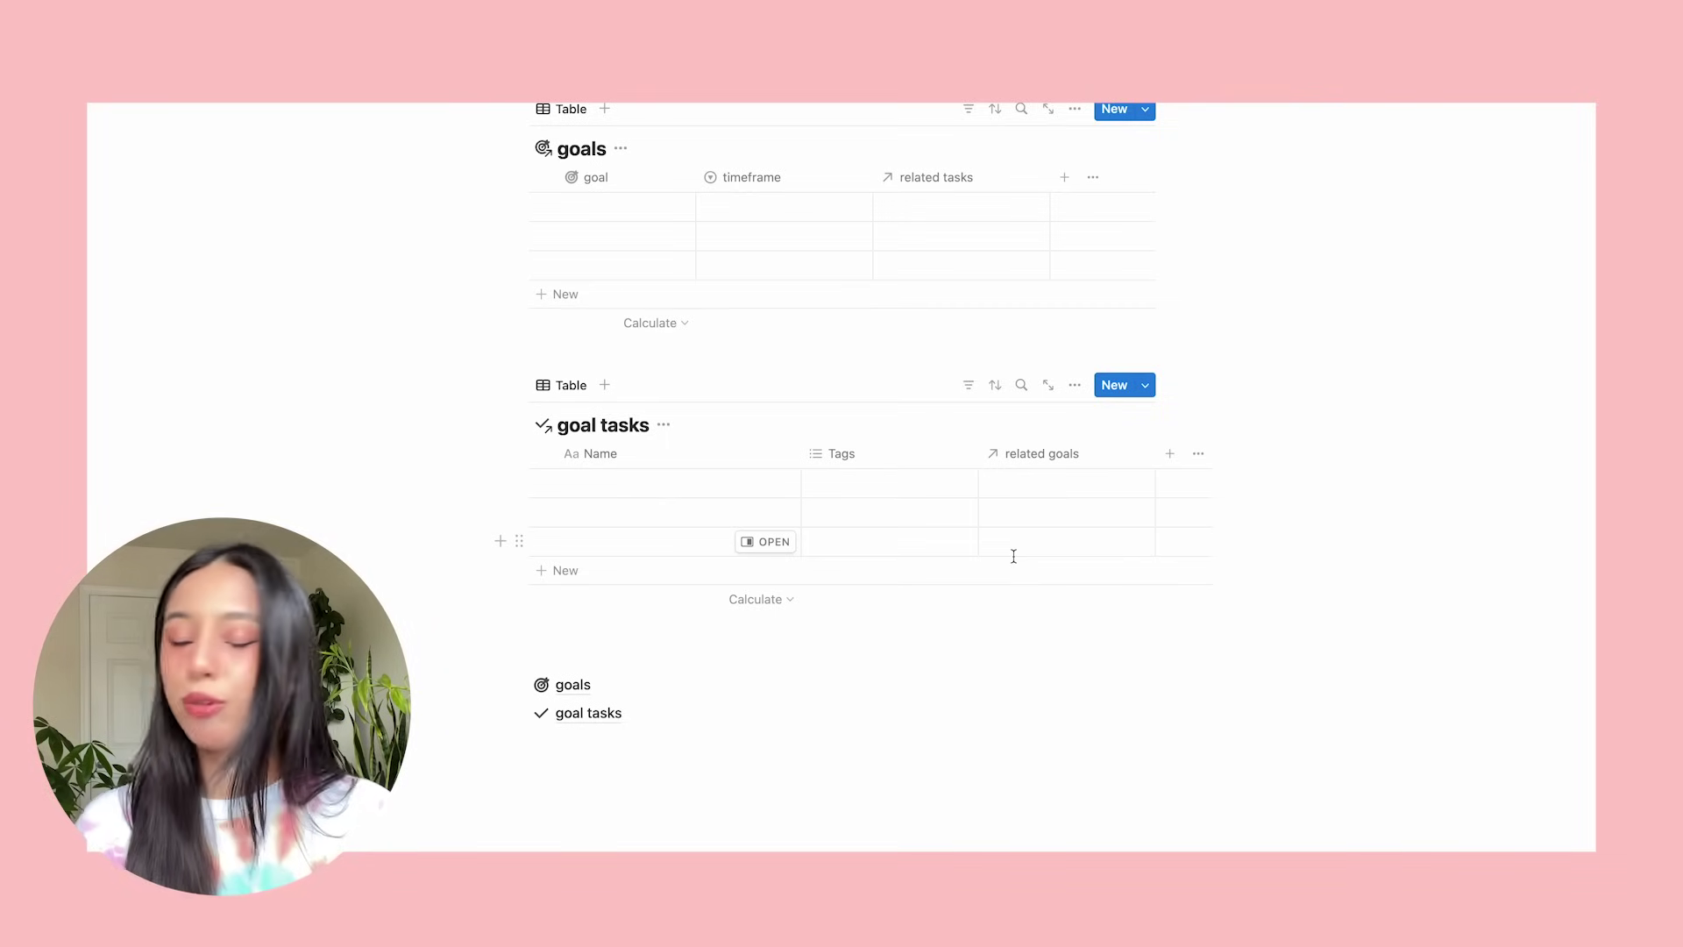
Enter the goal "Indulgent summer joy" in the first row of the goals table and set its timeframe to Q3 2024.
click(598, 206)
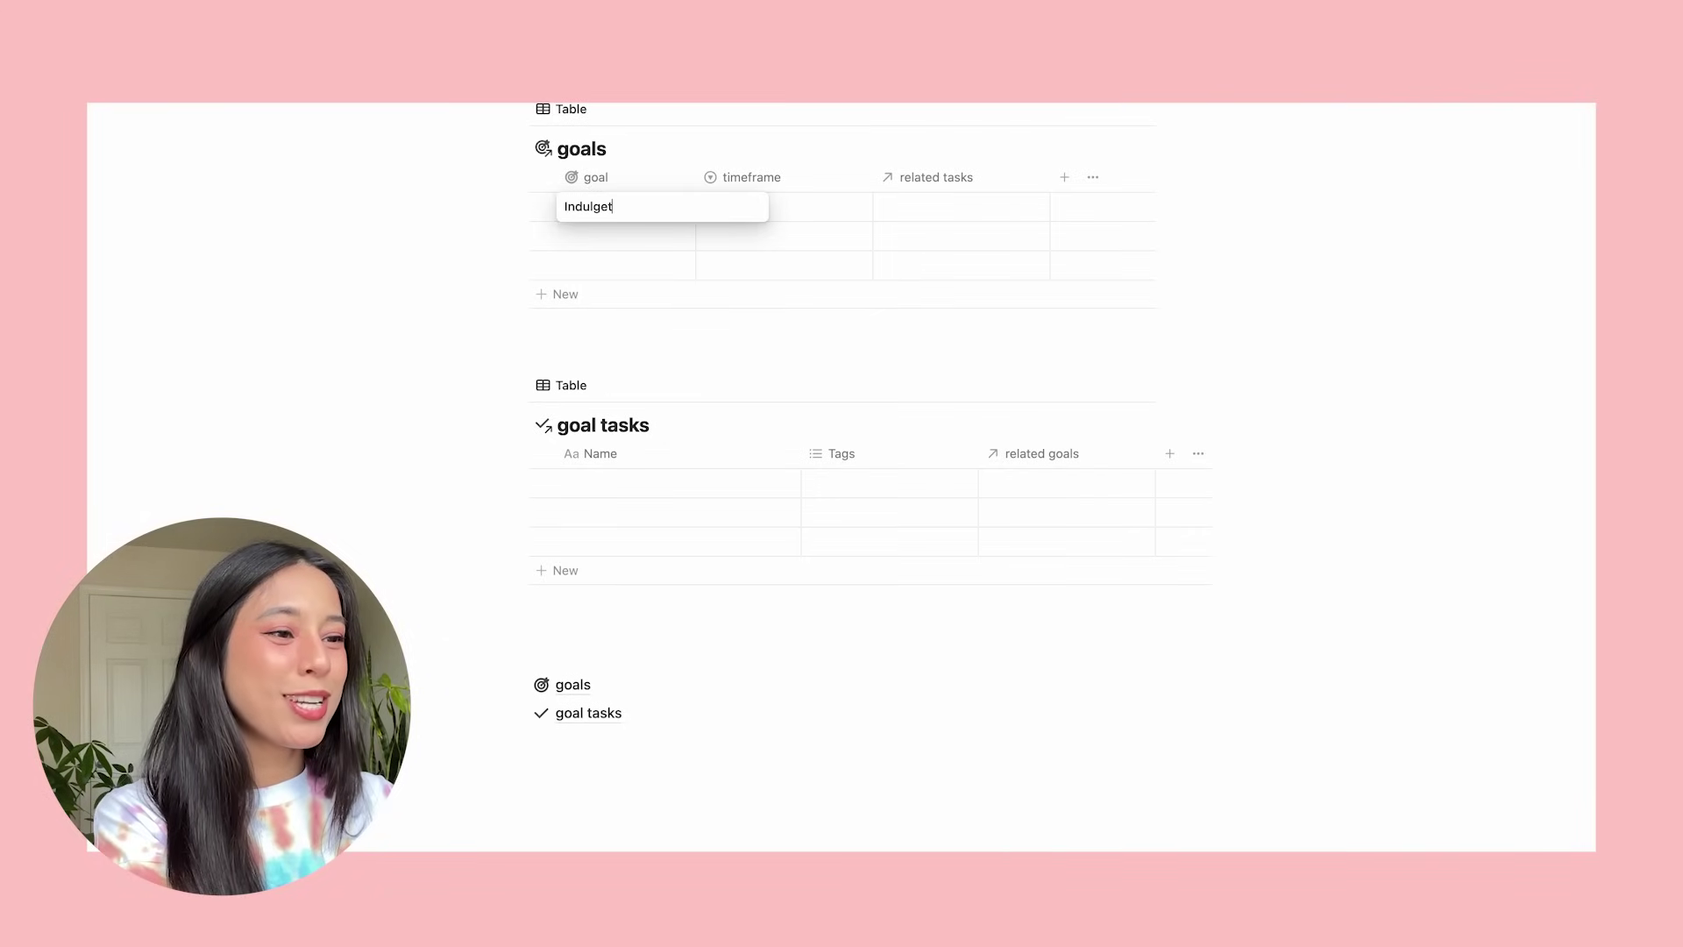
text(Indulgent summer joy)
key(Return)
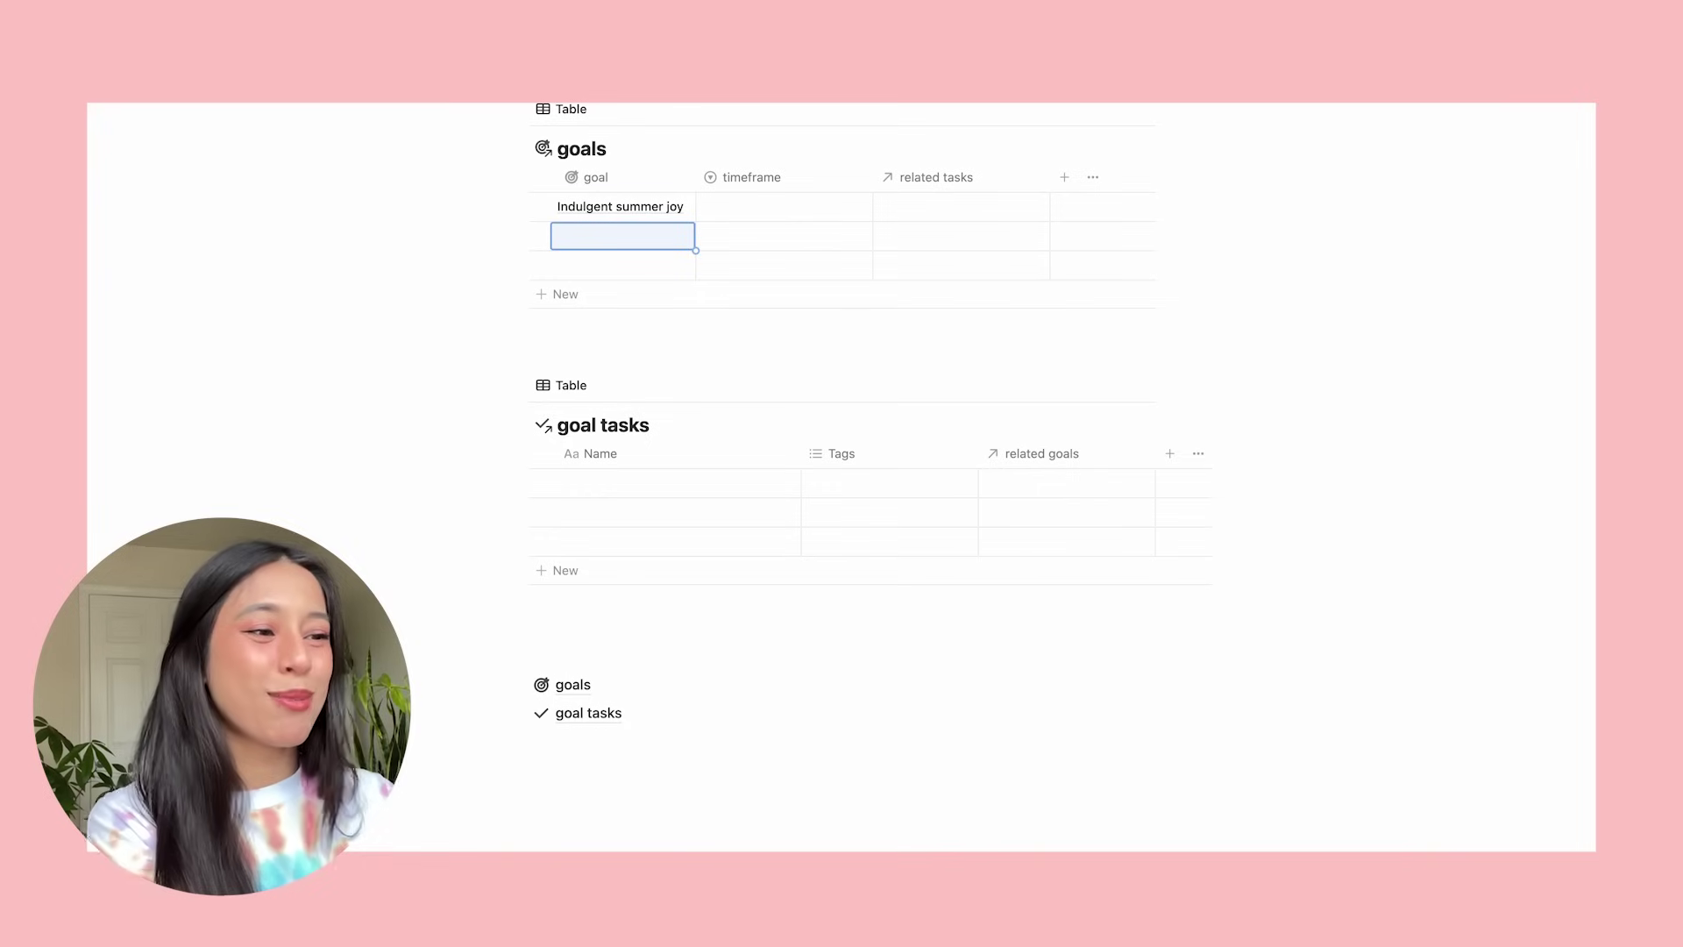
click(744, 207)
click(789, 265)
click(649, 237)
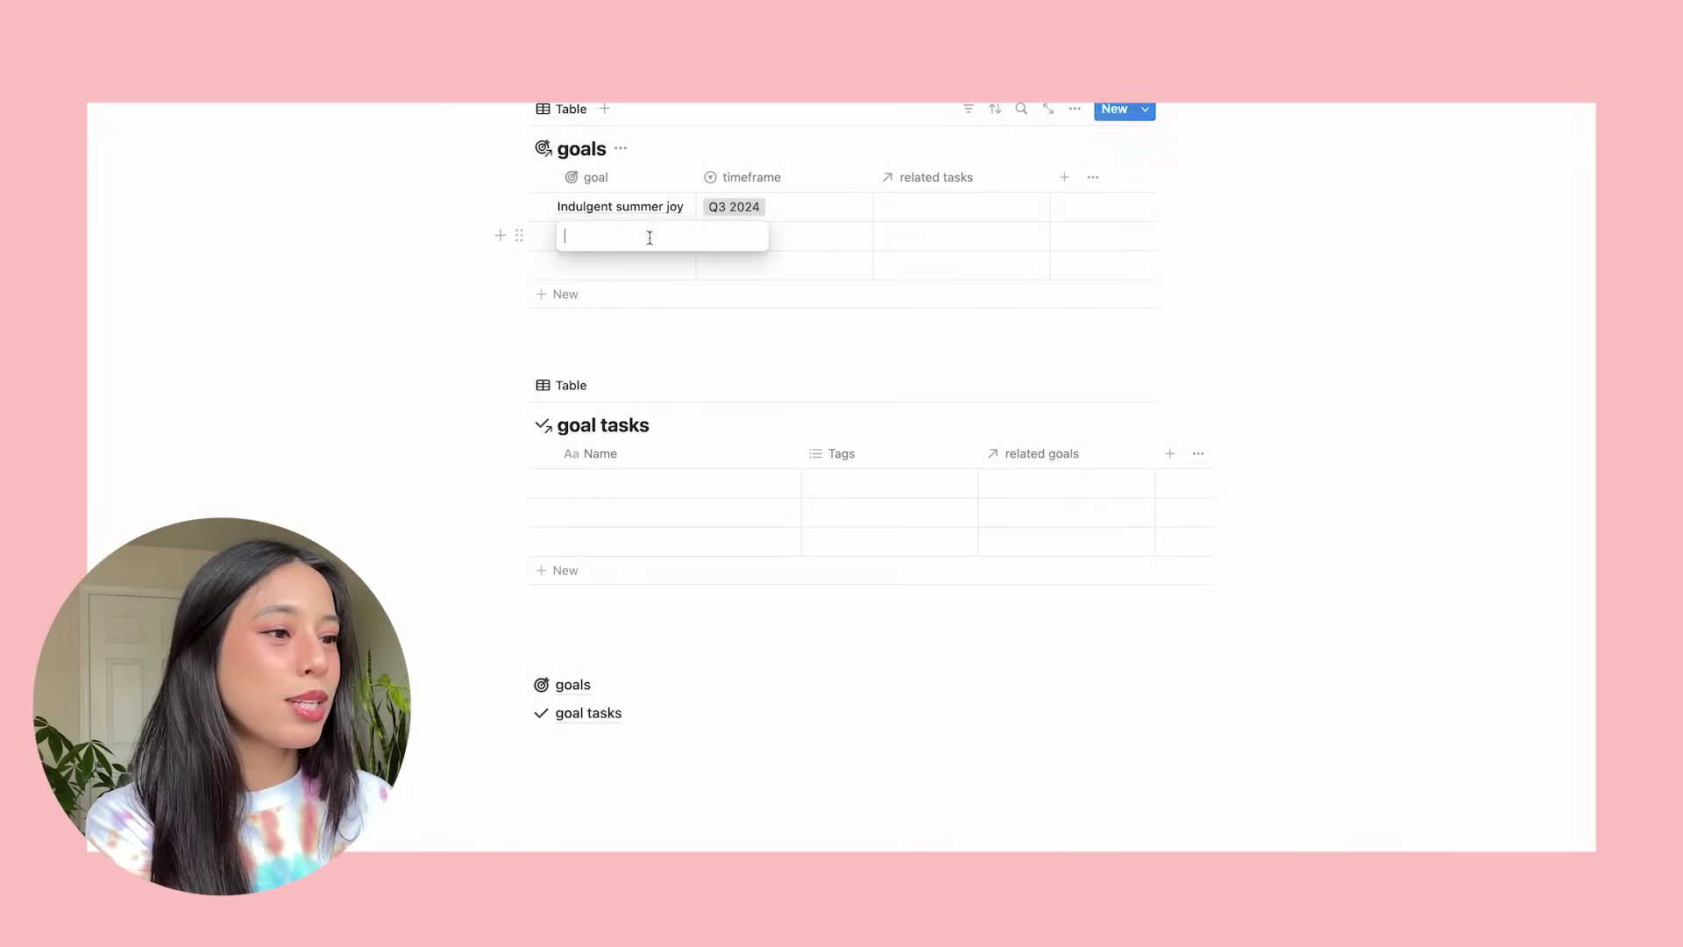
key(Escape)
Change the color of the Q3 2024 timeframe option to red.
click(856, 207)
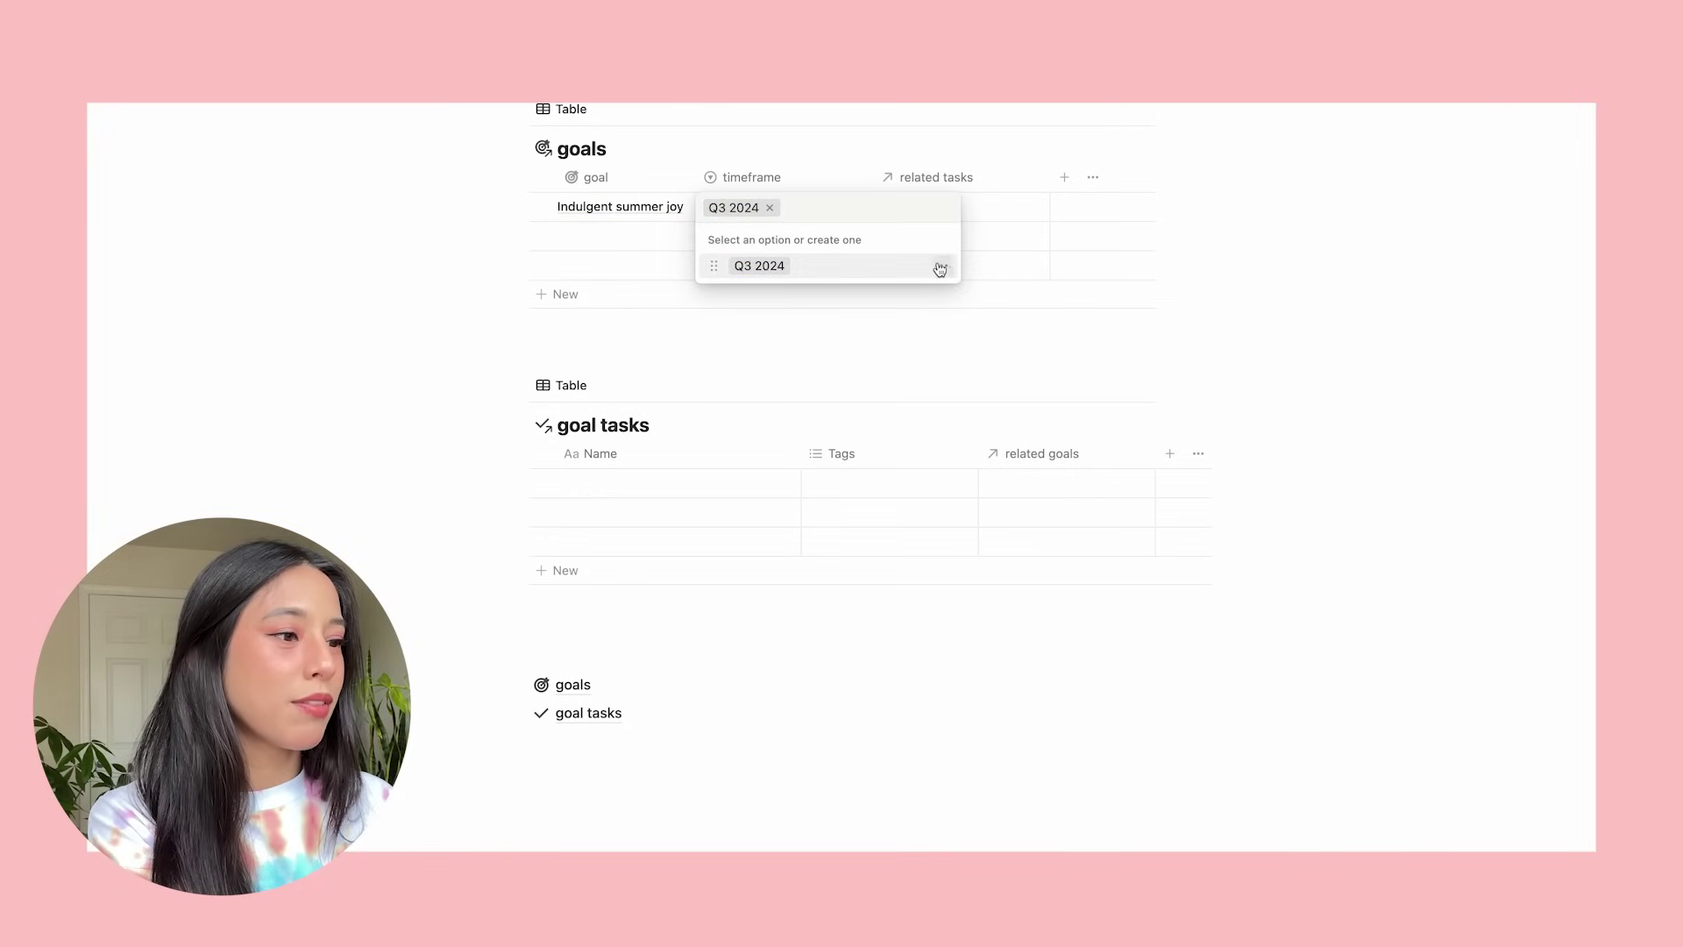
click(934, 264)
click(894, 619)
key(Escape)
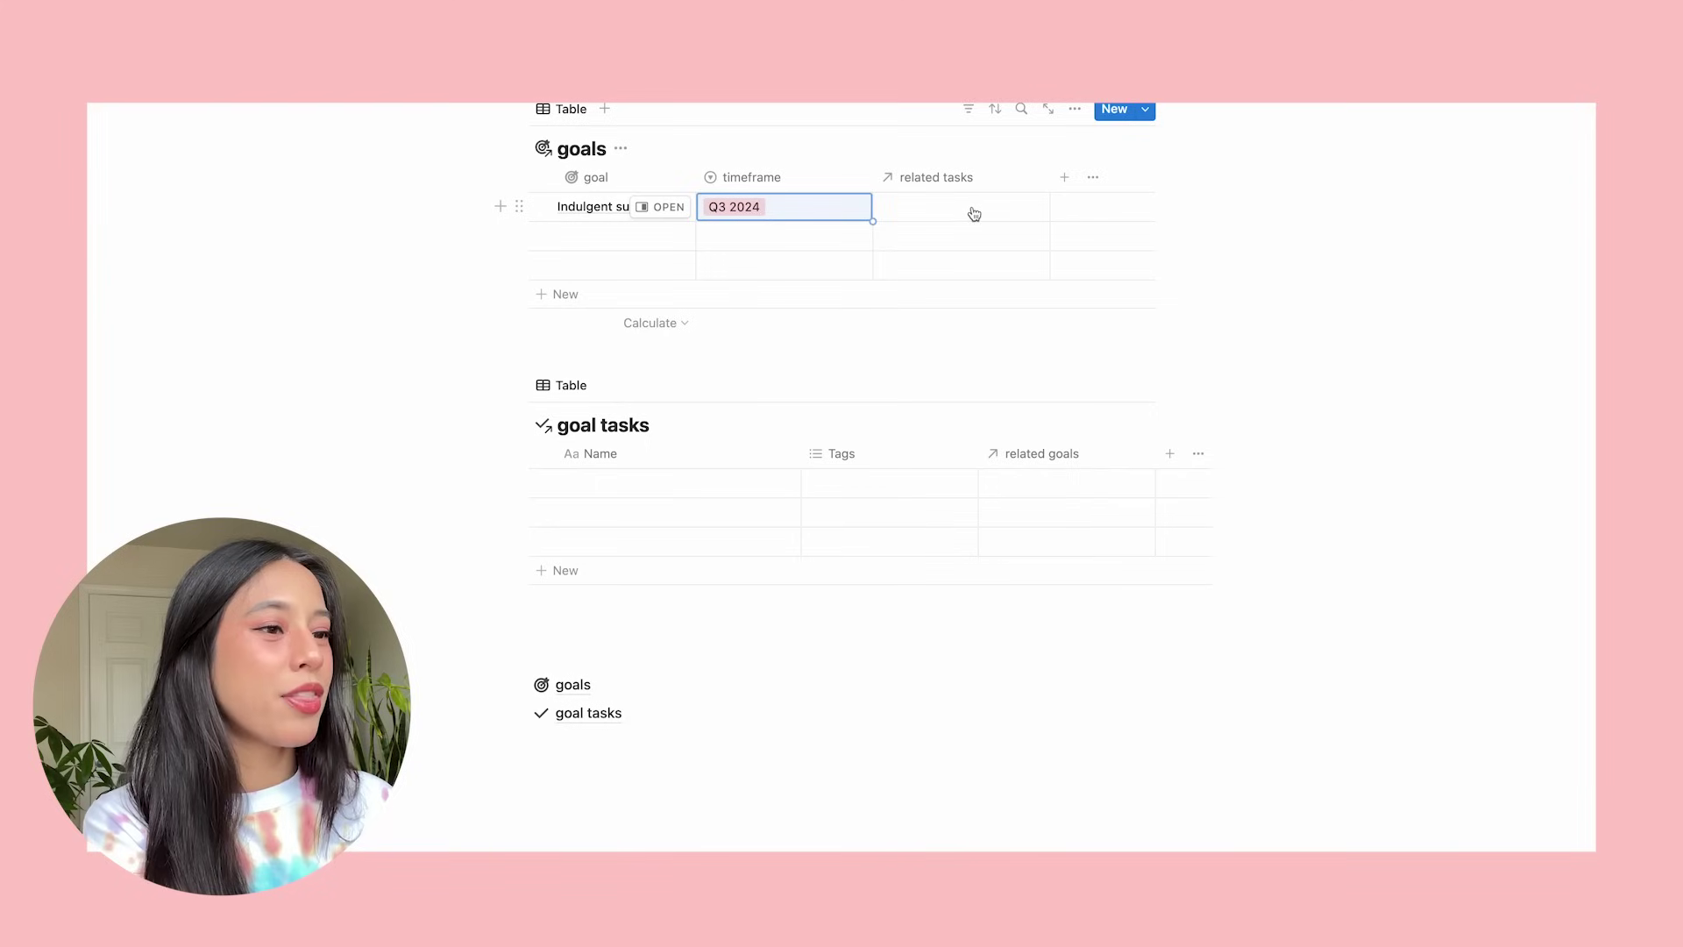
Create the goal task "Read in the park" and link it as a related task of "Indulgent summer joy".
click(970, 210)
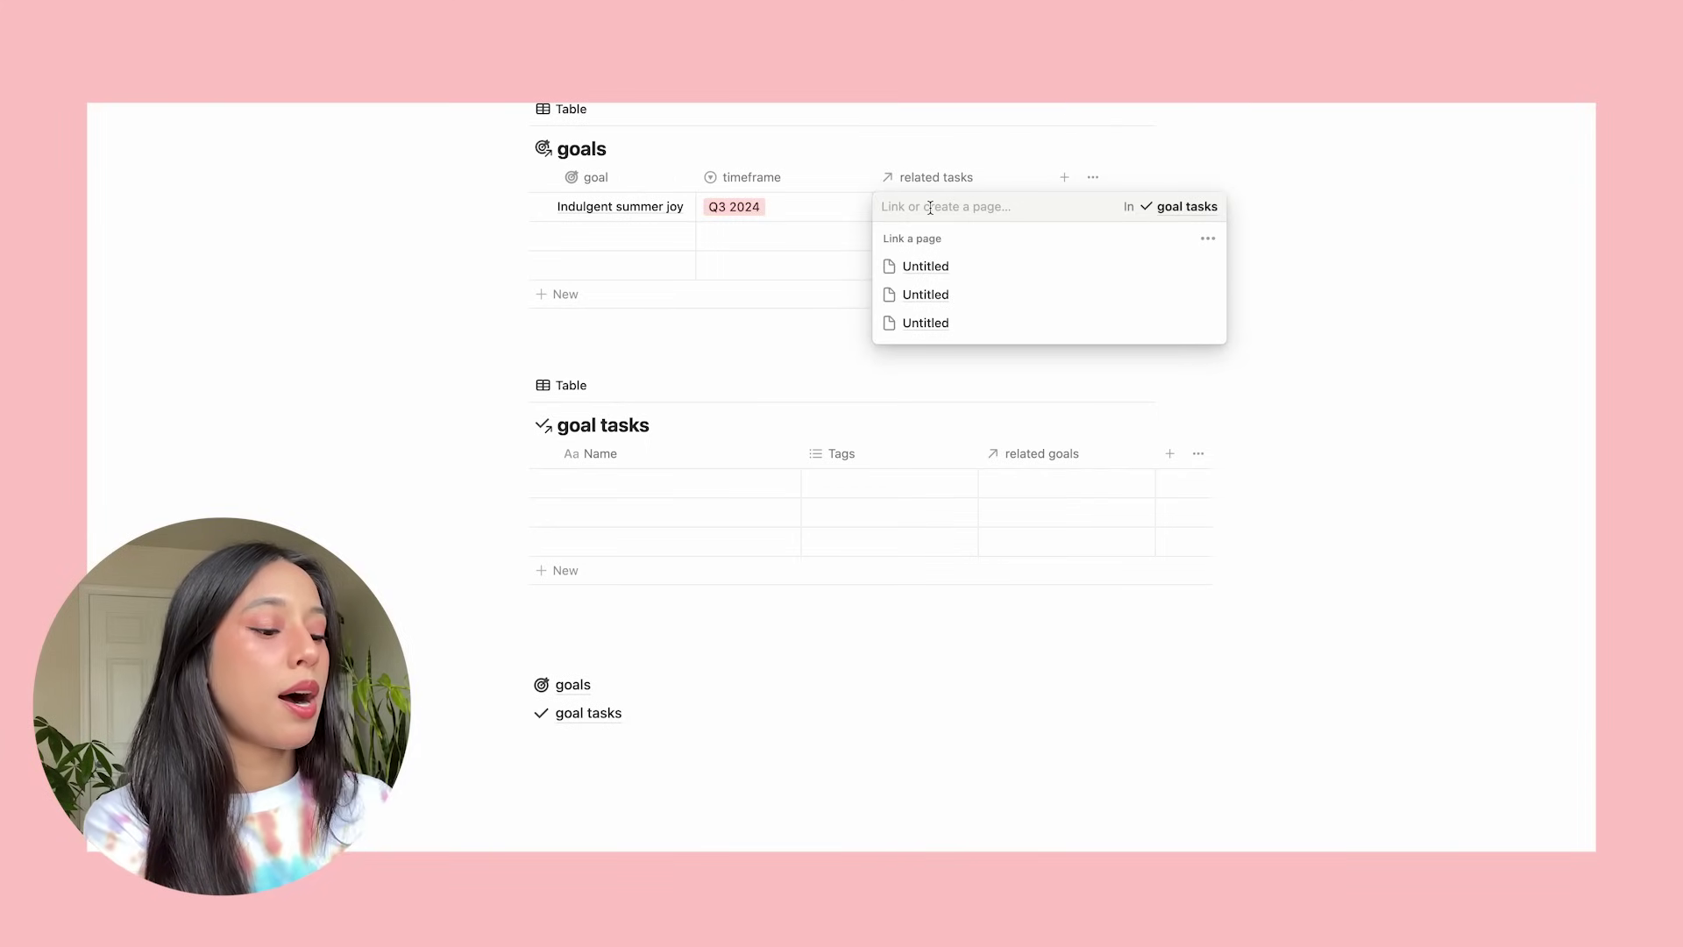
text(Read in the park)
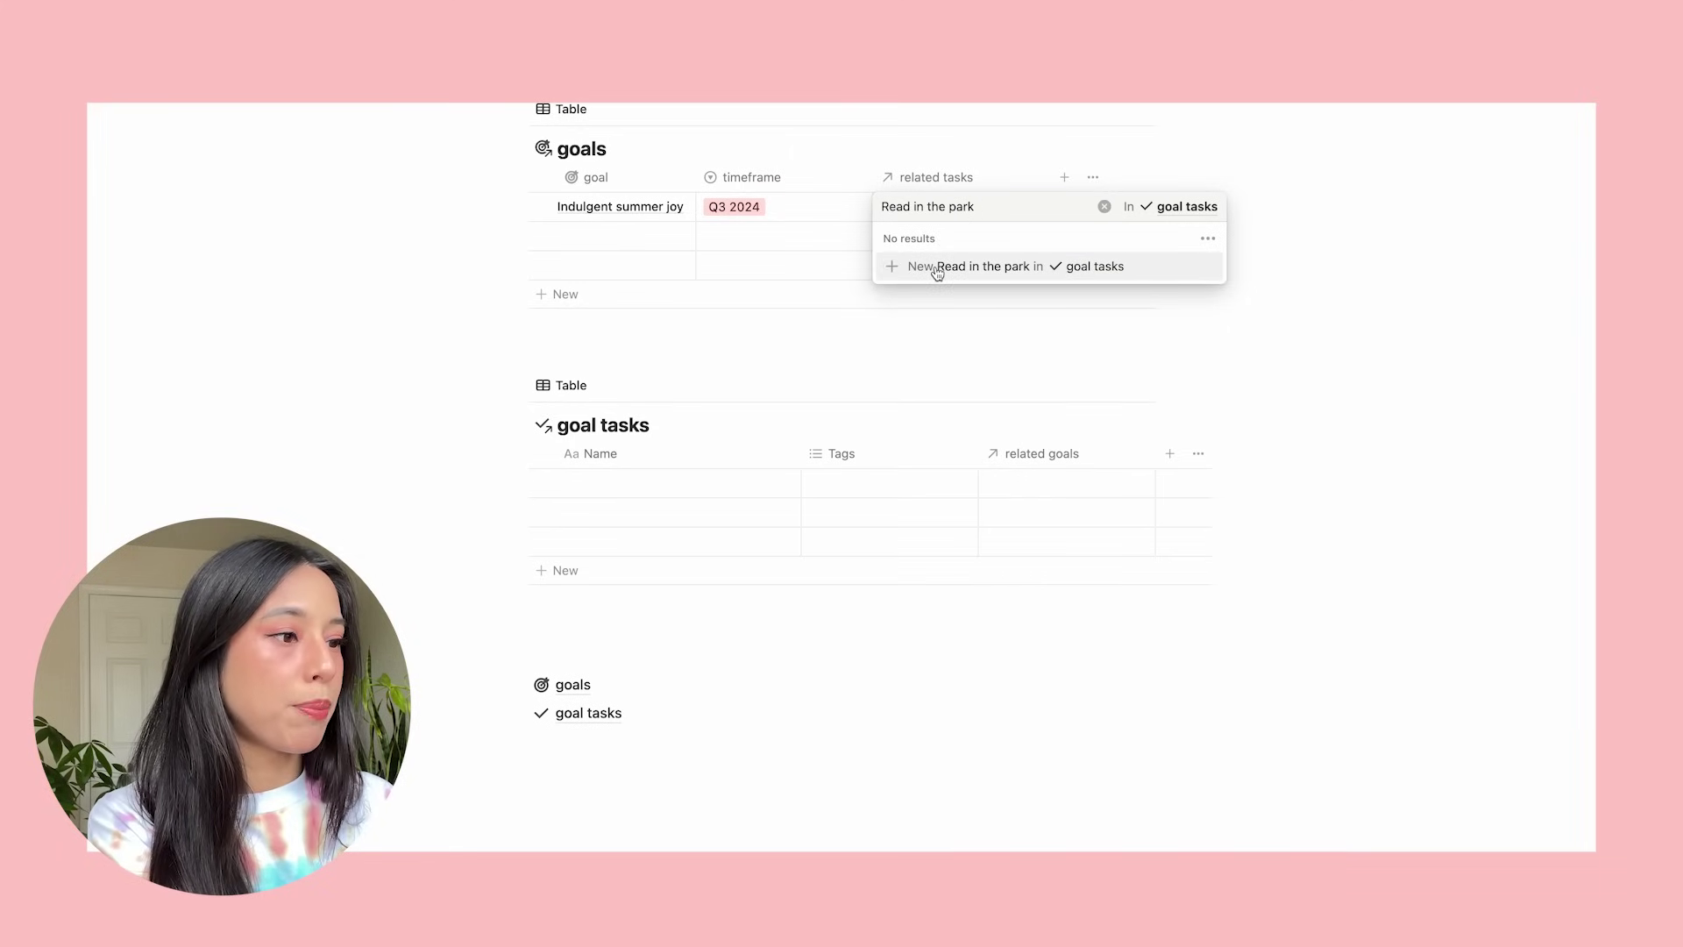
click(937, 268)
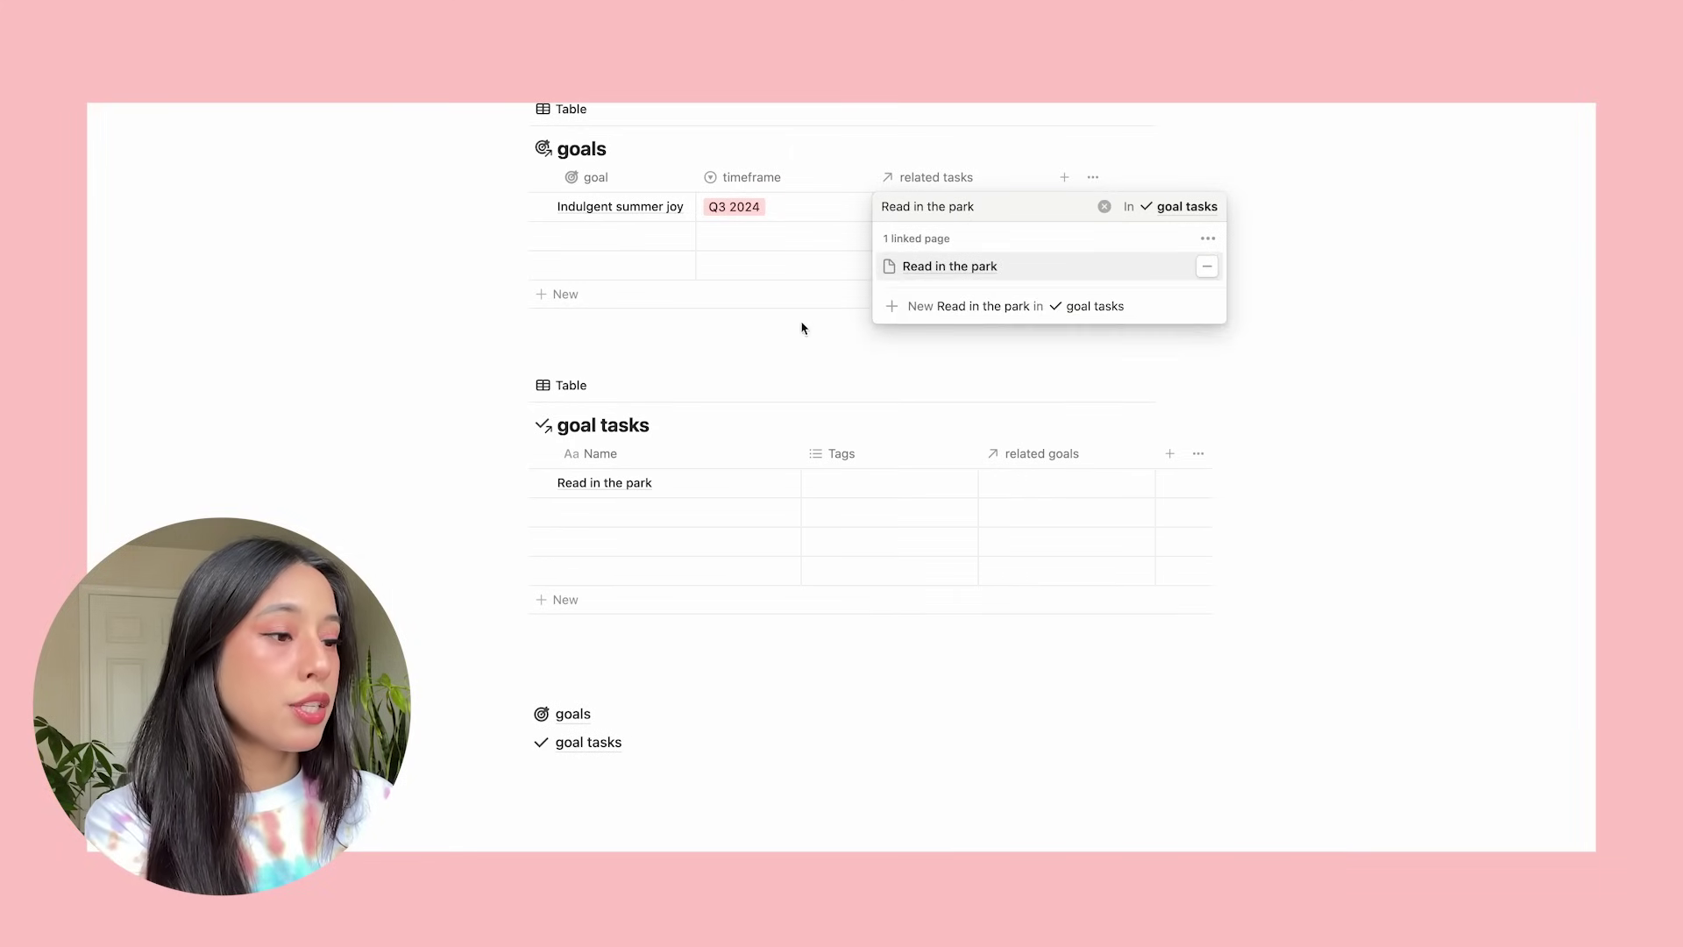
key(Escape)
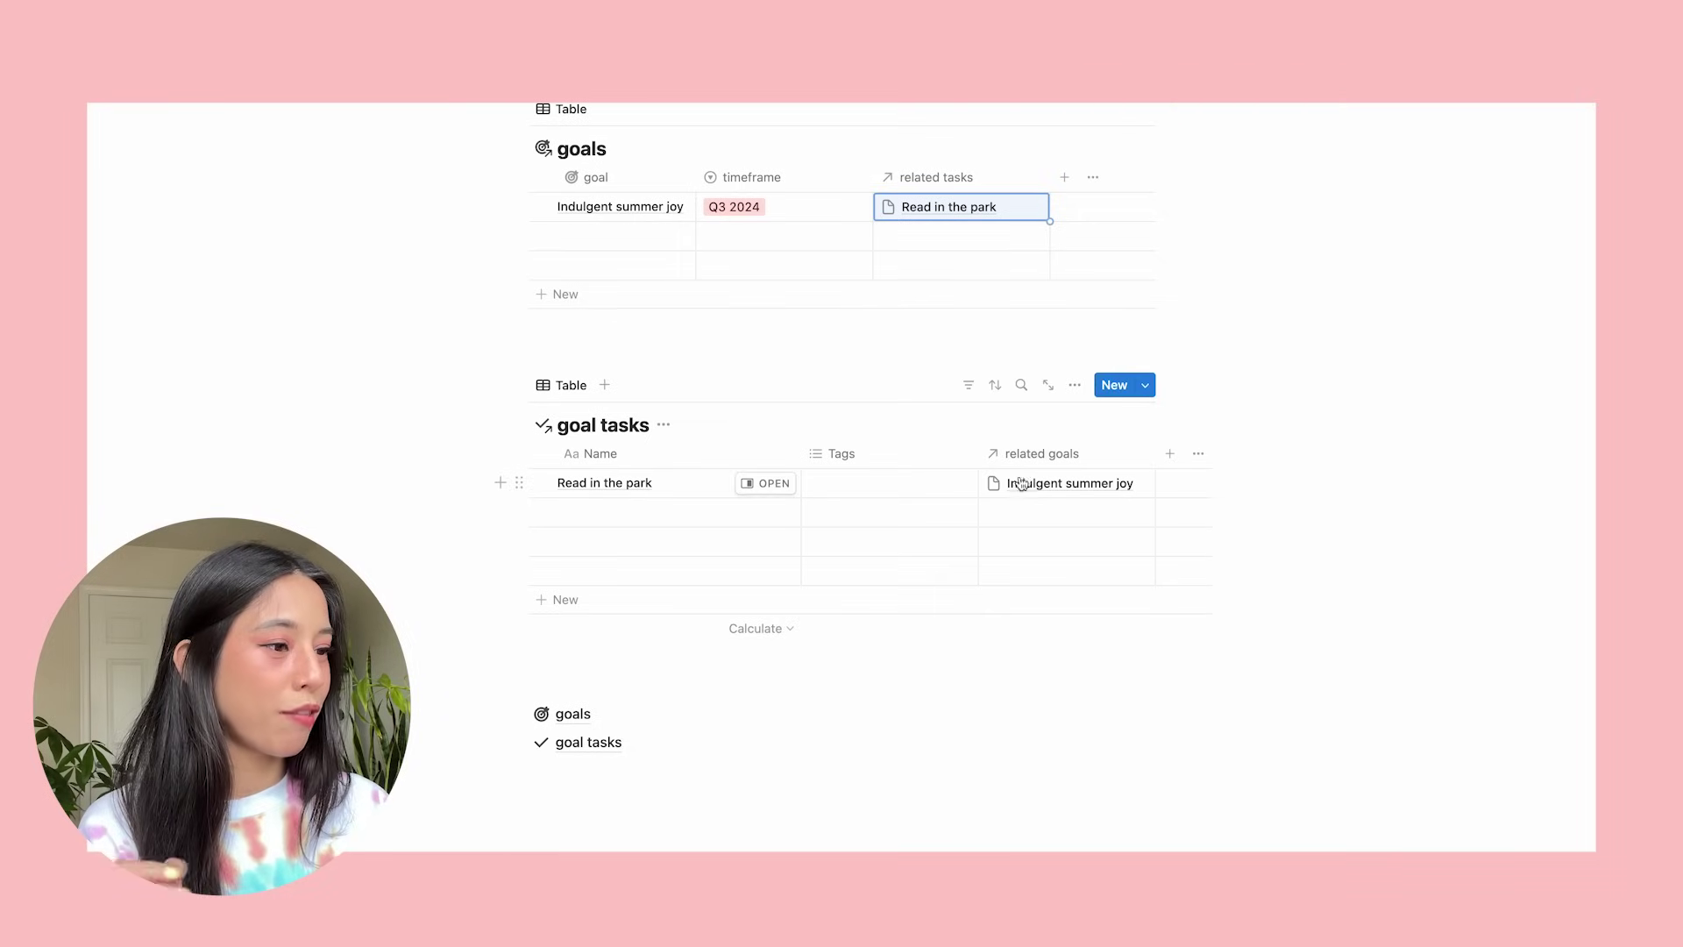
Create a goal tasks template named "New goal task" with a gold sparkles icon.
click(1147, 387)
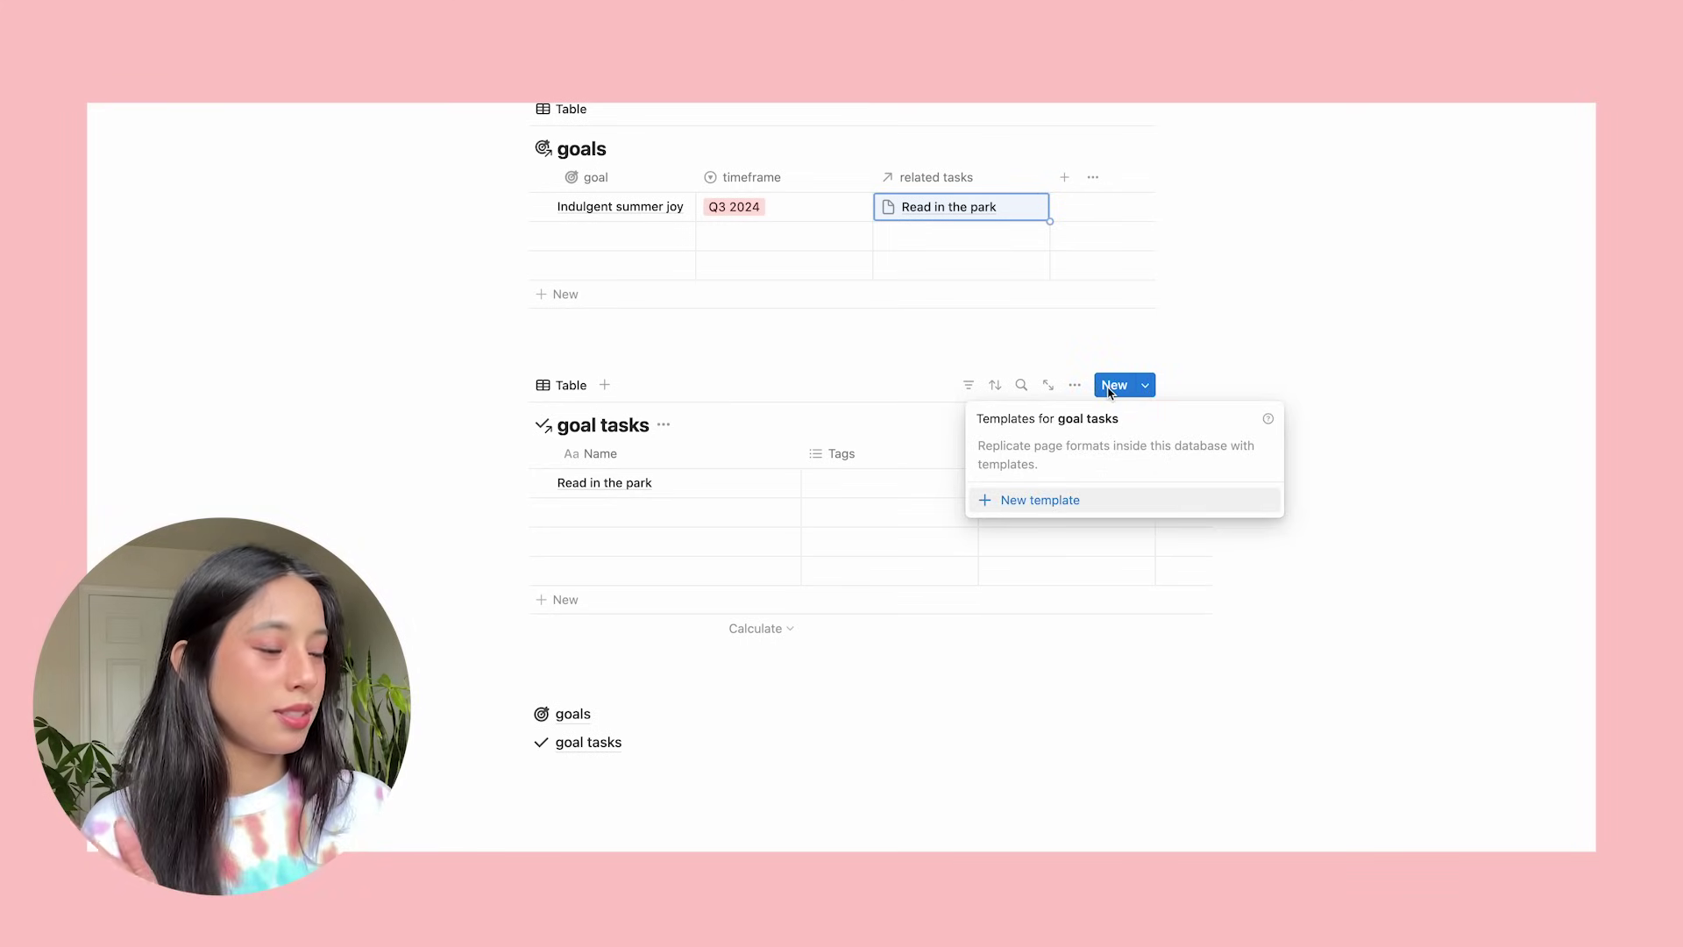
click(1037, 500)
click(554, 236)
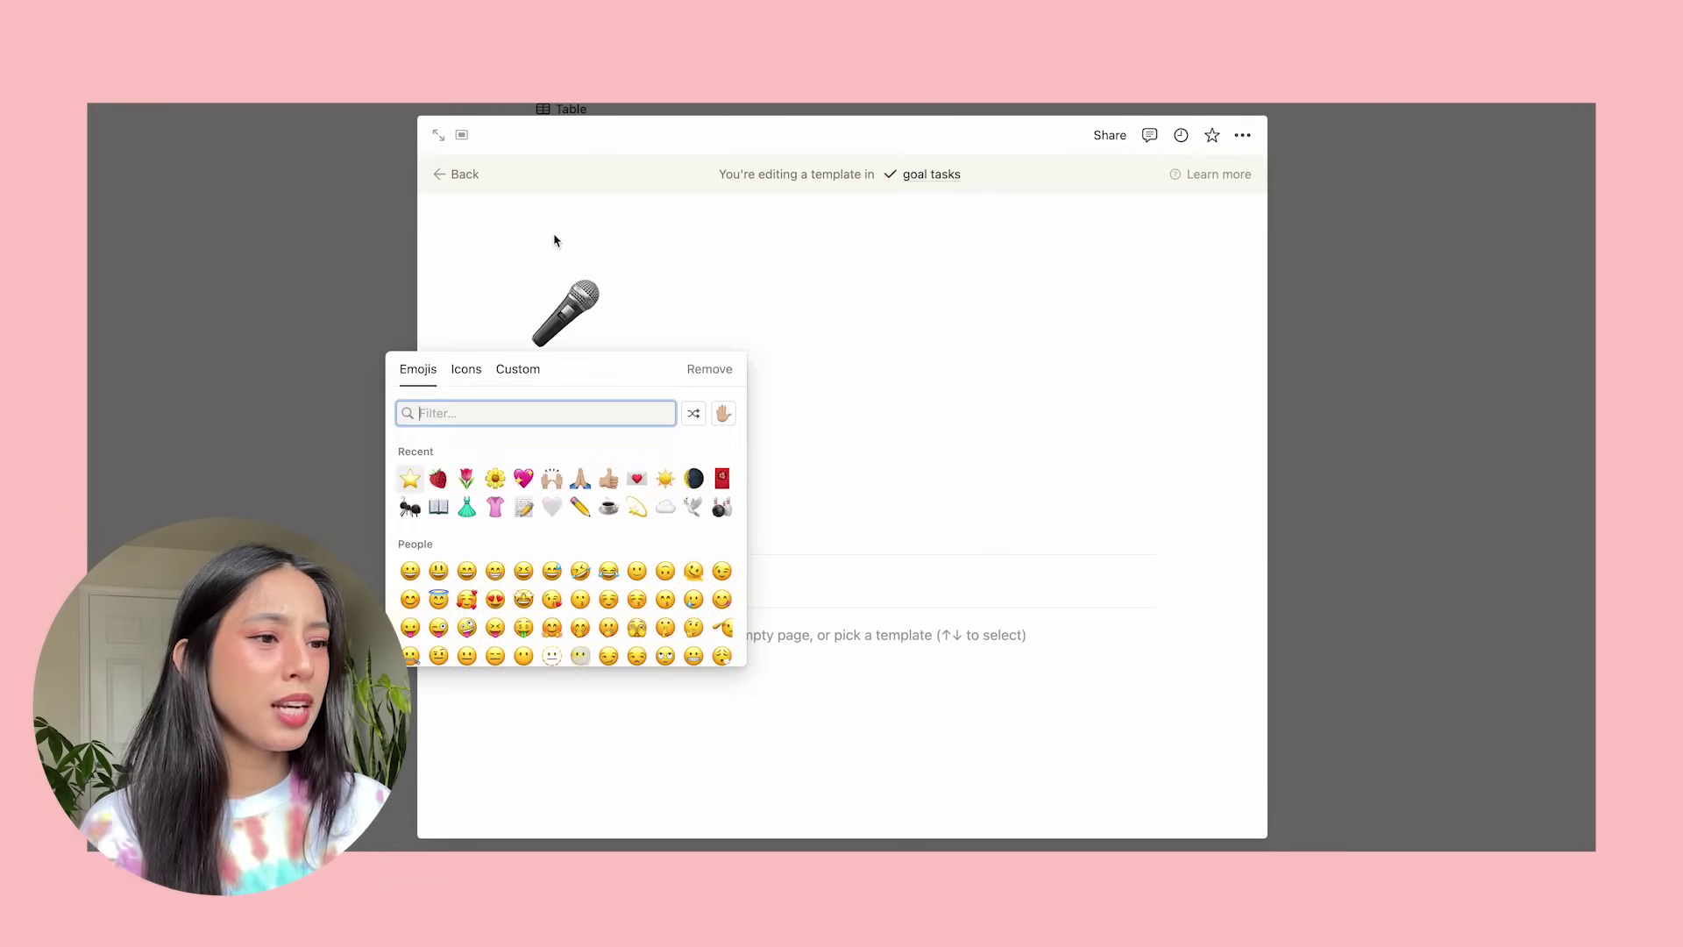
click(465, 369)
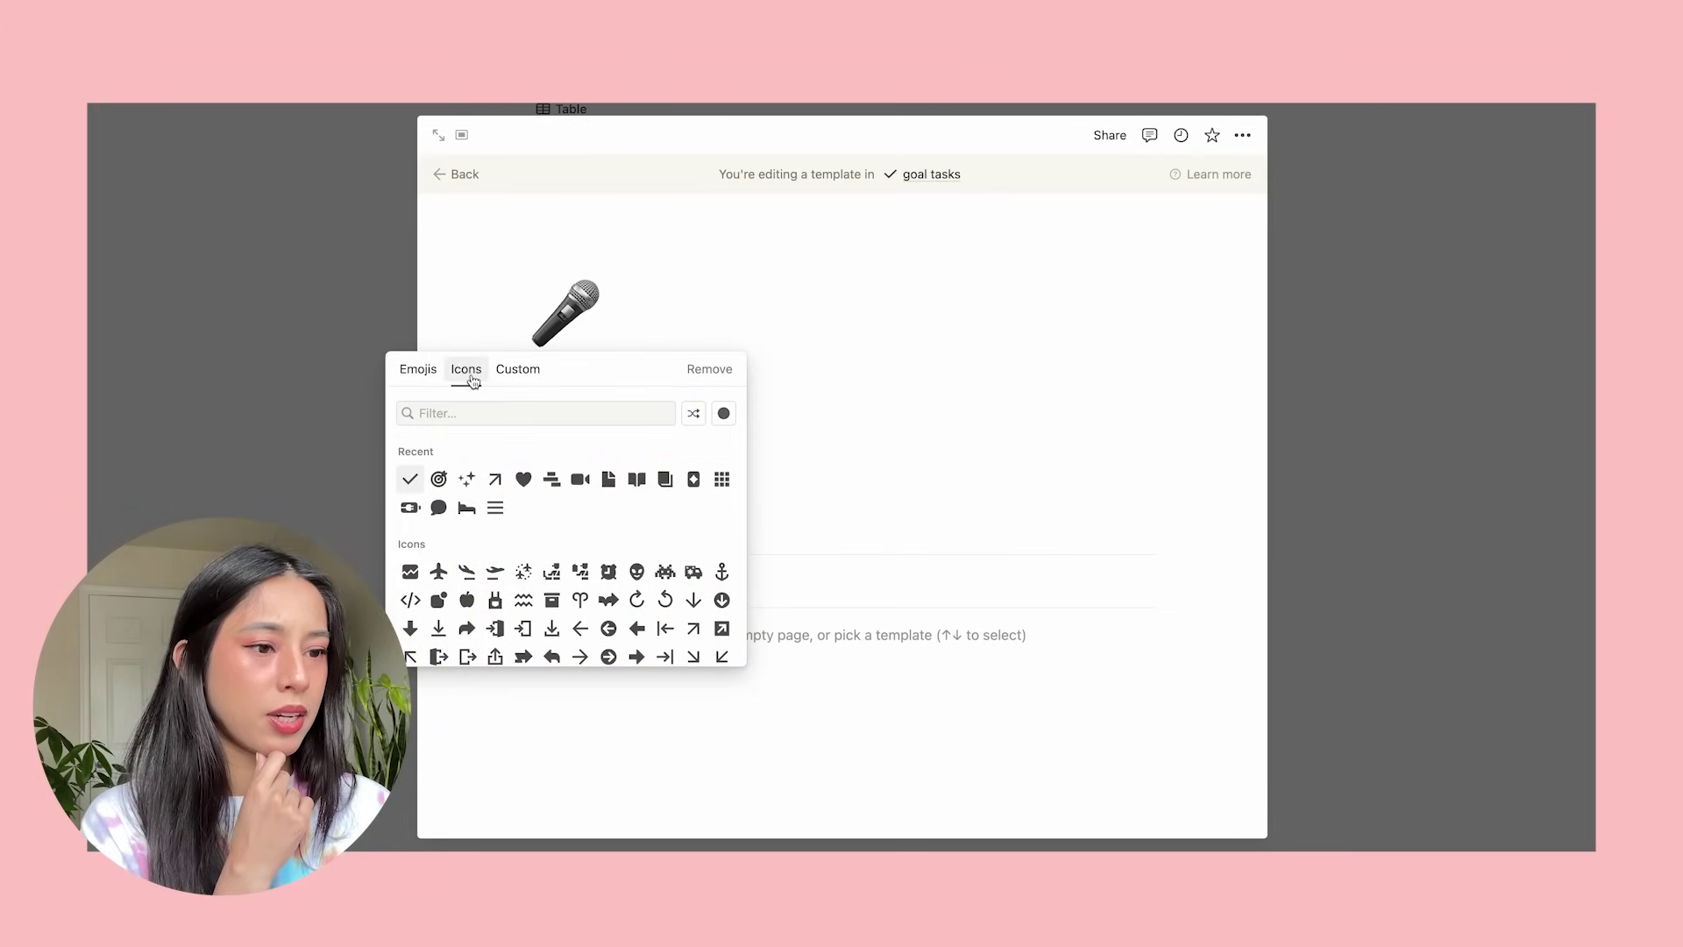
click(410, 477)
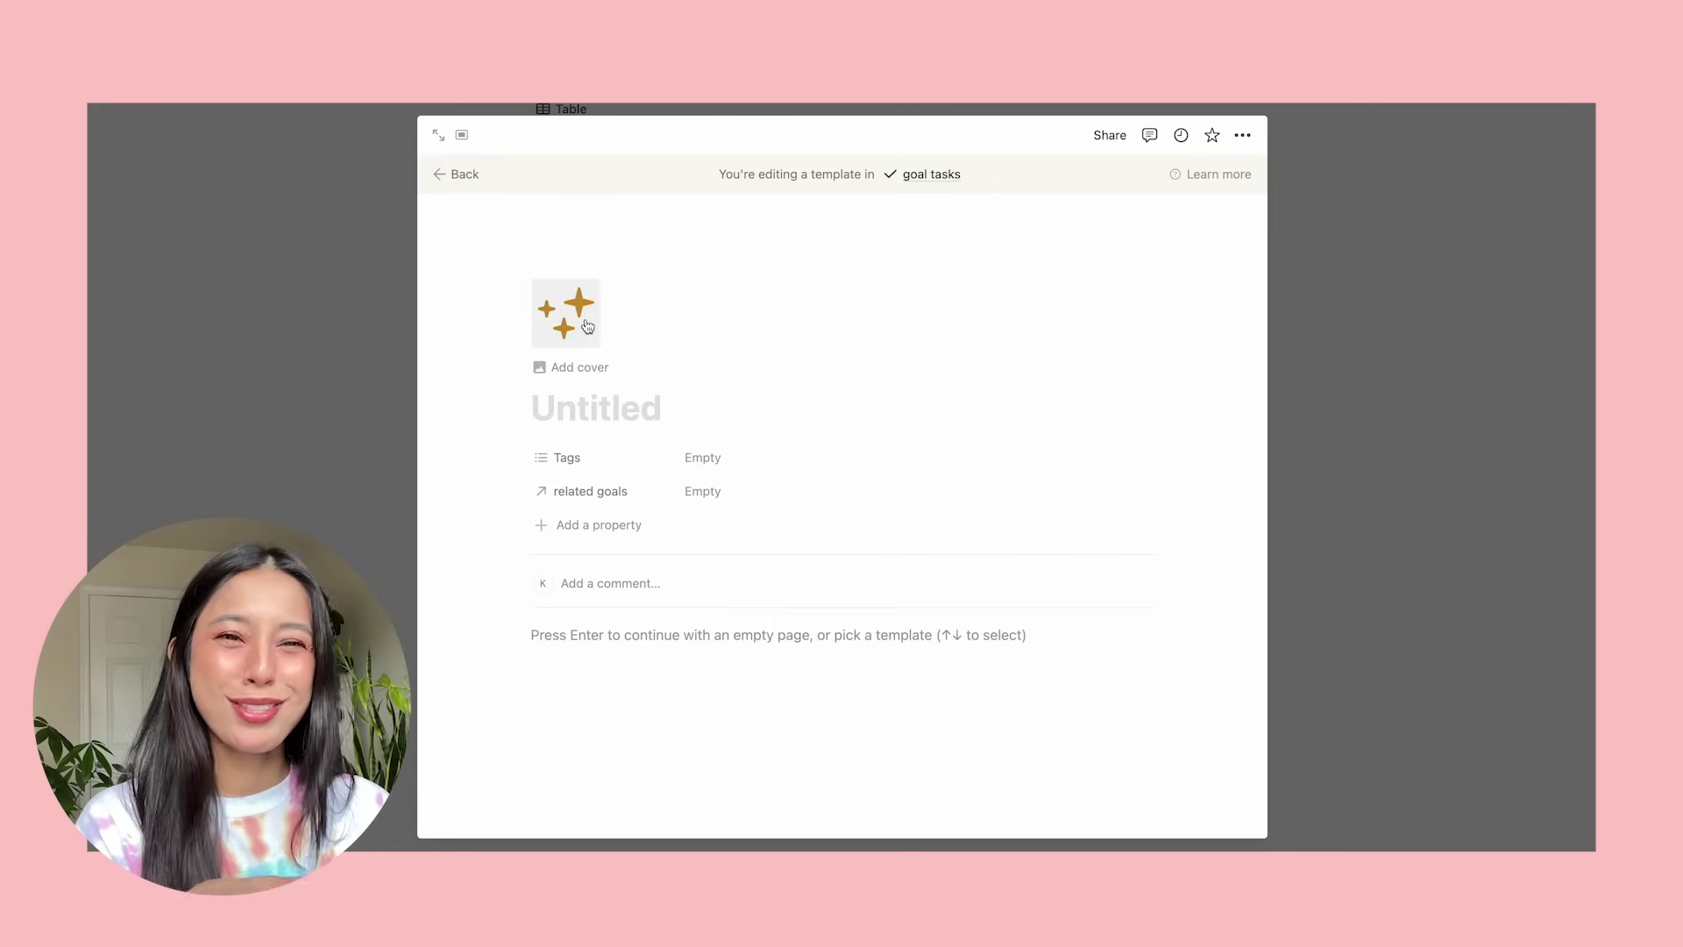
click(616, 410)
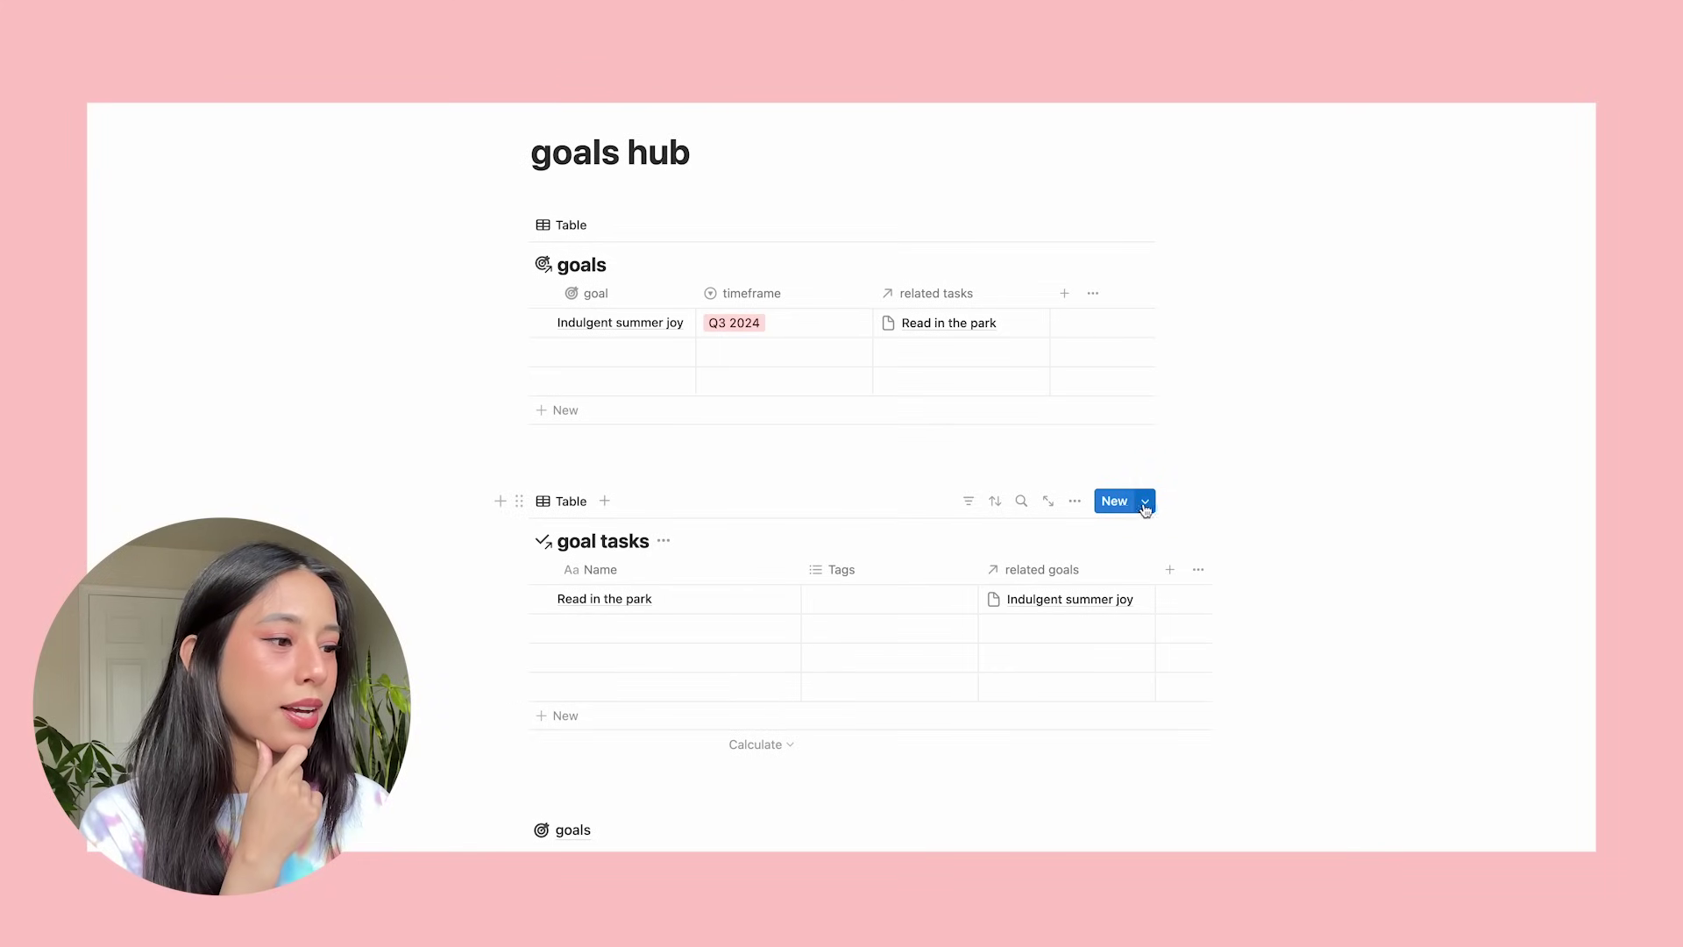
Make "New goal task" the default template for all views in goal tasks.
click(1147, 502)
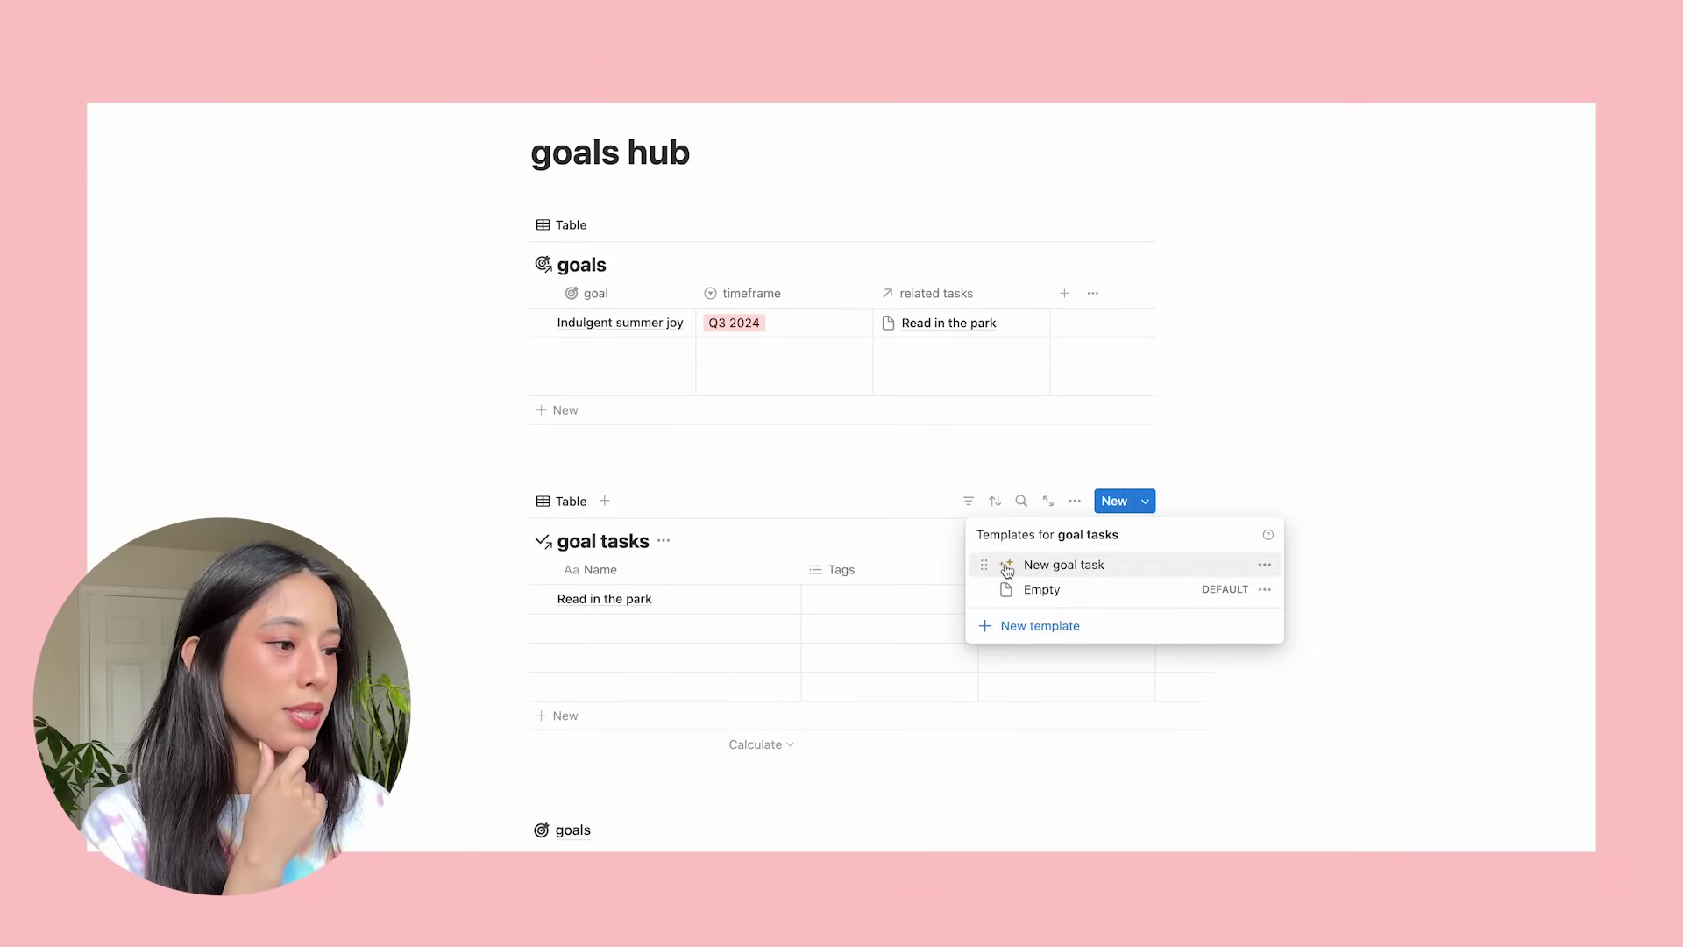
click(1264, 564)
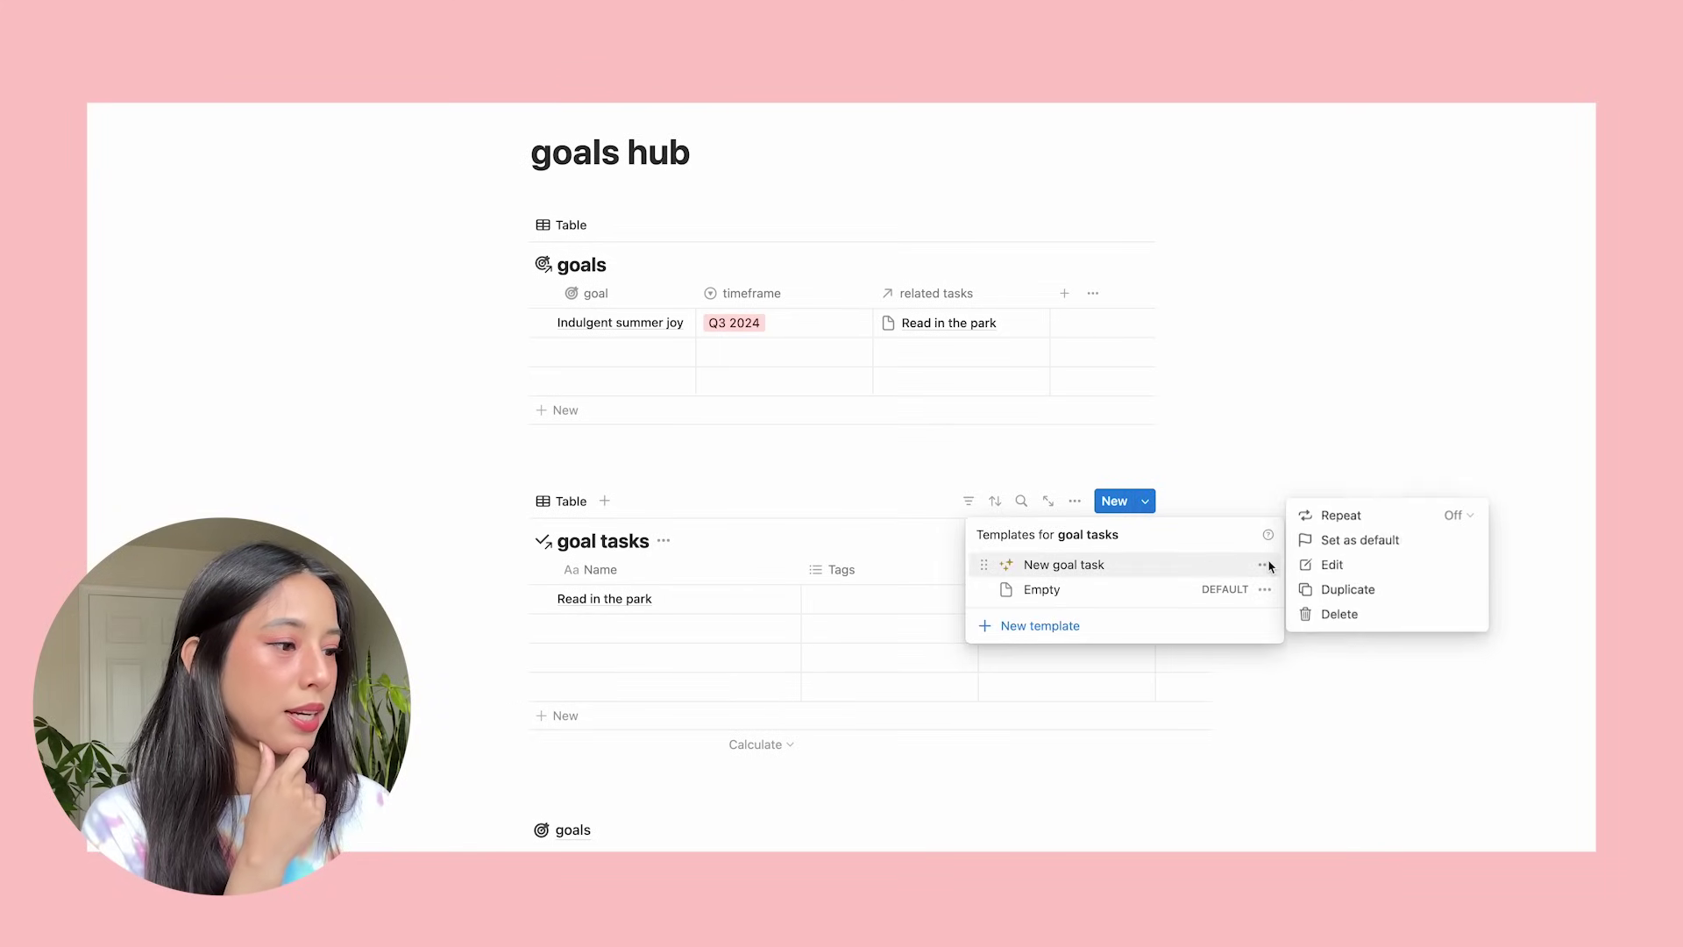
click(1361, 540)
click(807, 485)
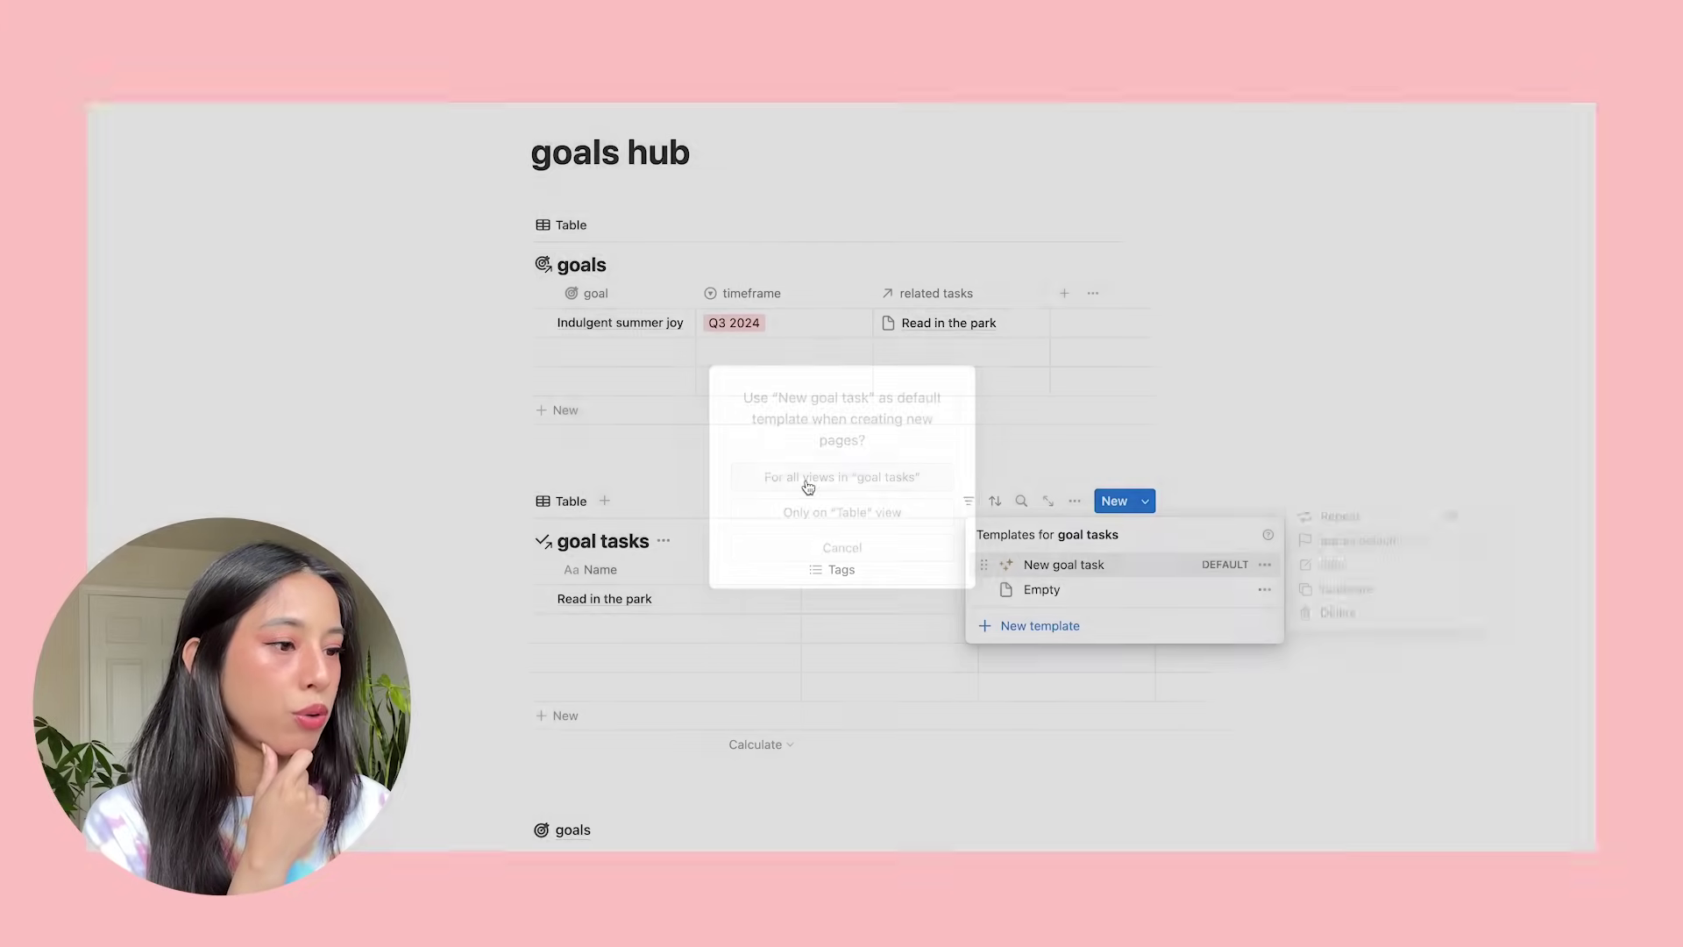
key(Escape)
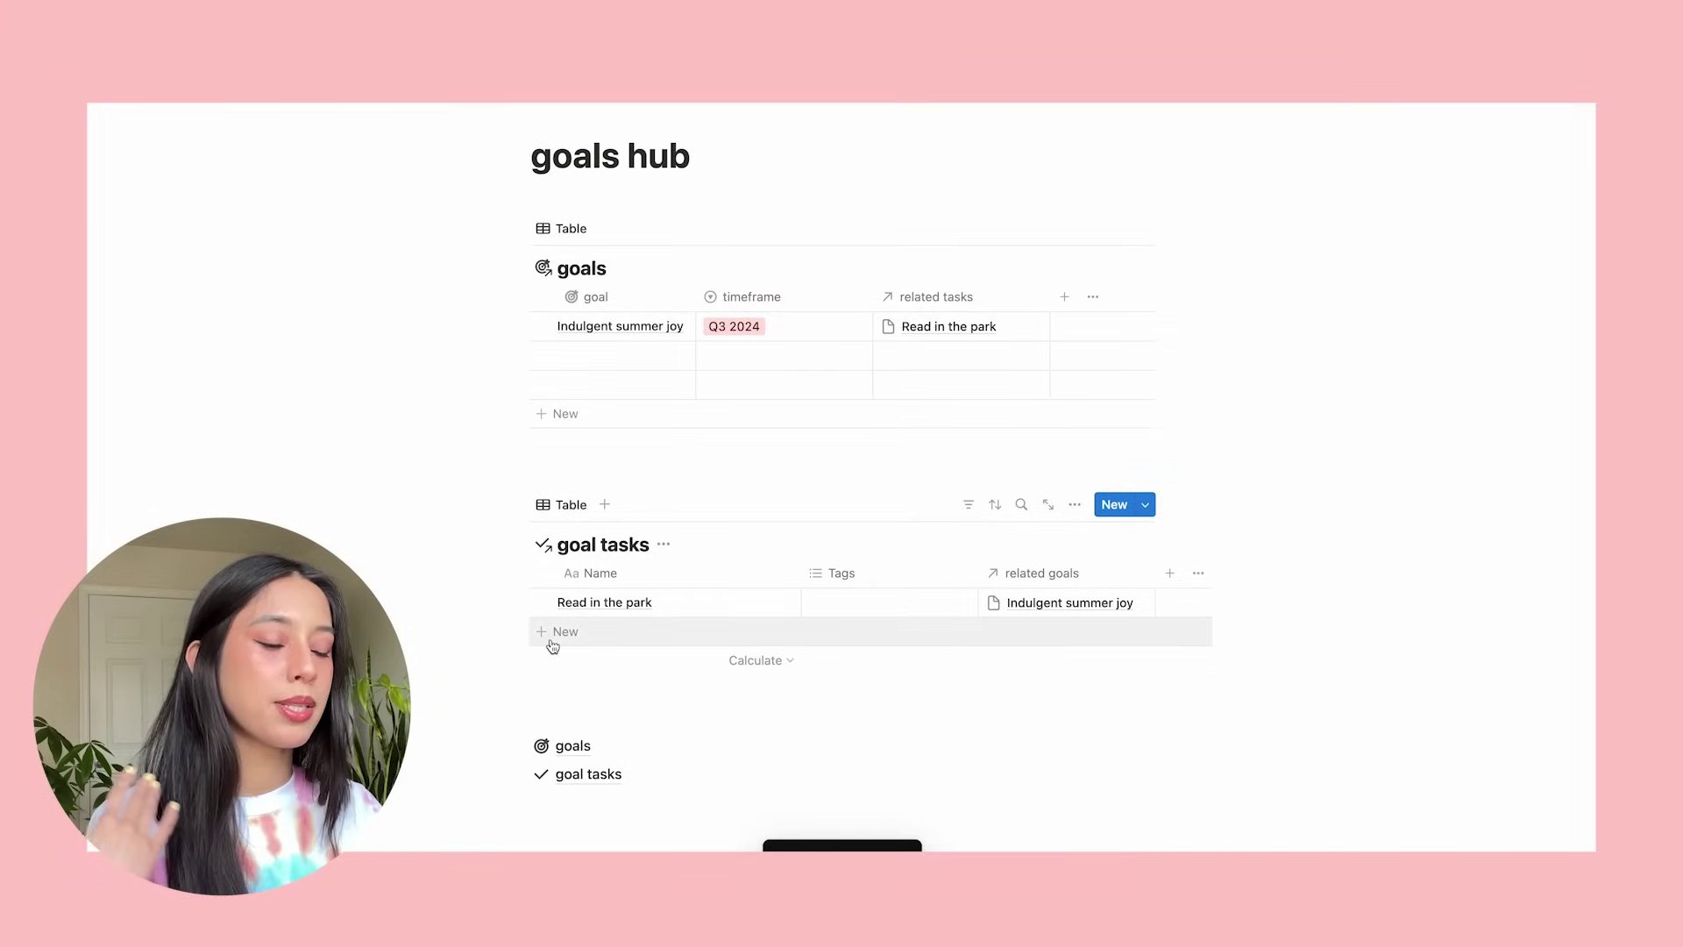
Add a second goal task titled "Board games with" followed by the companion's first name.
click(554, 633)
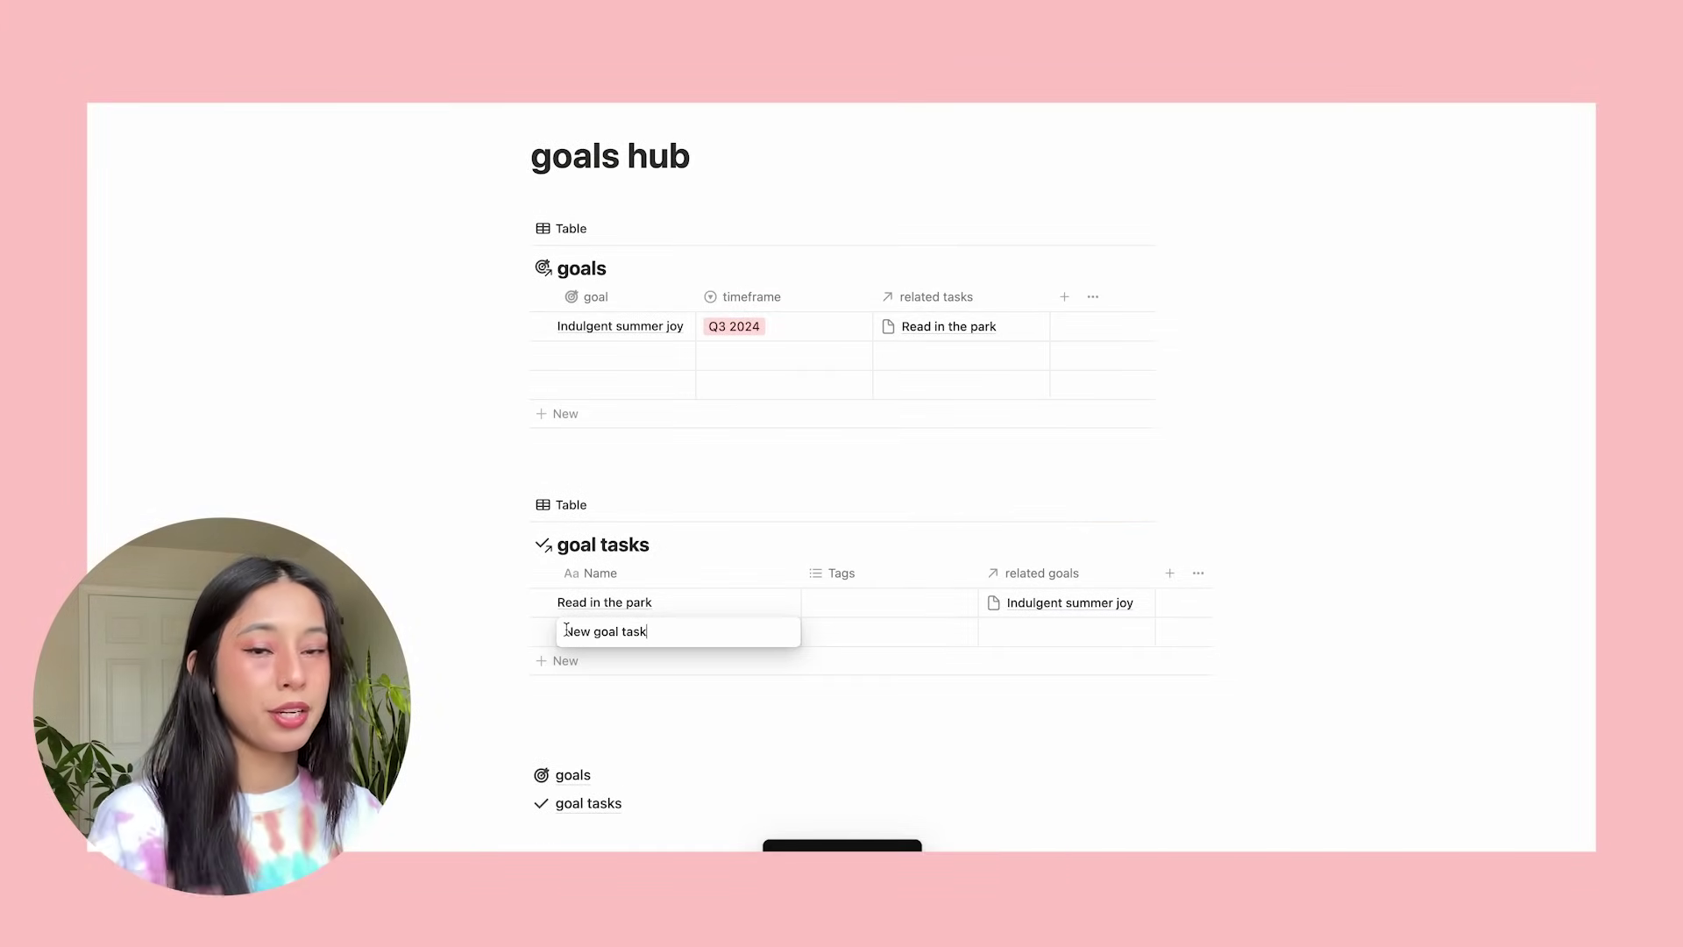
triple_click(645, 632)
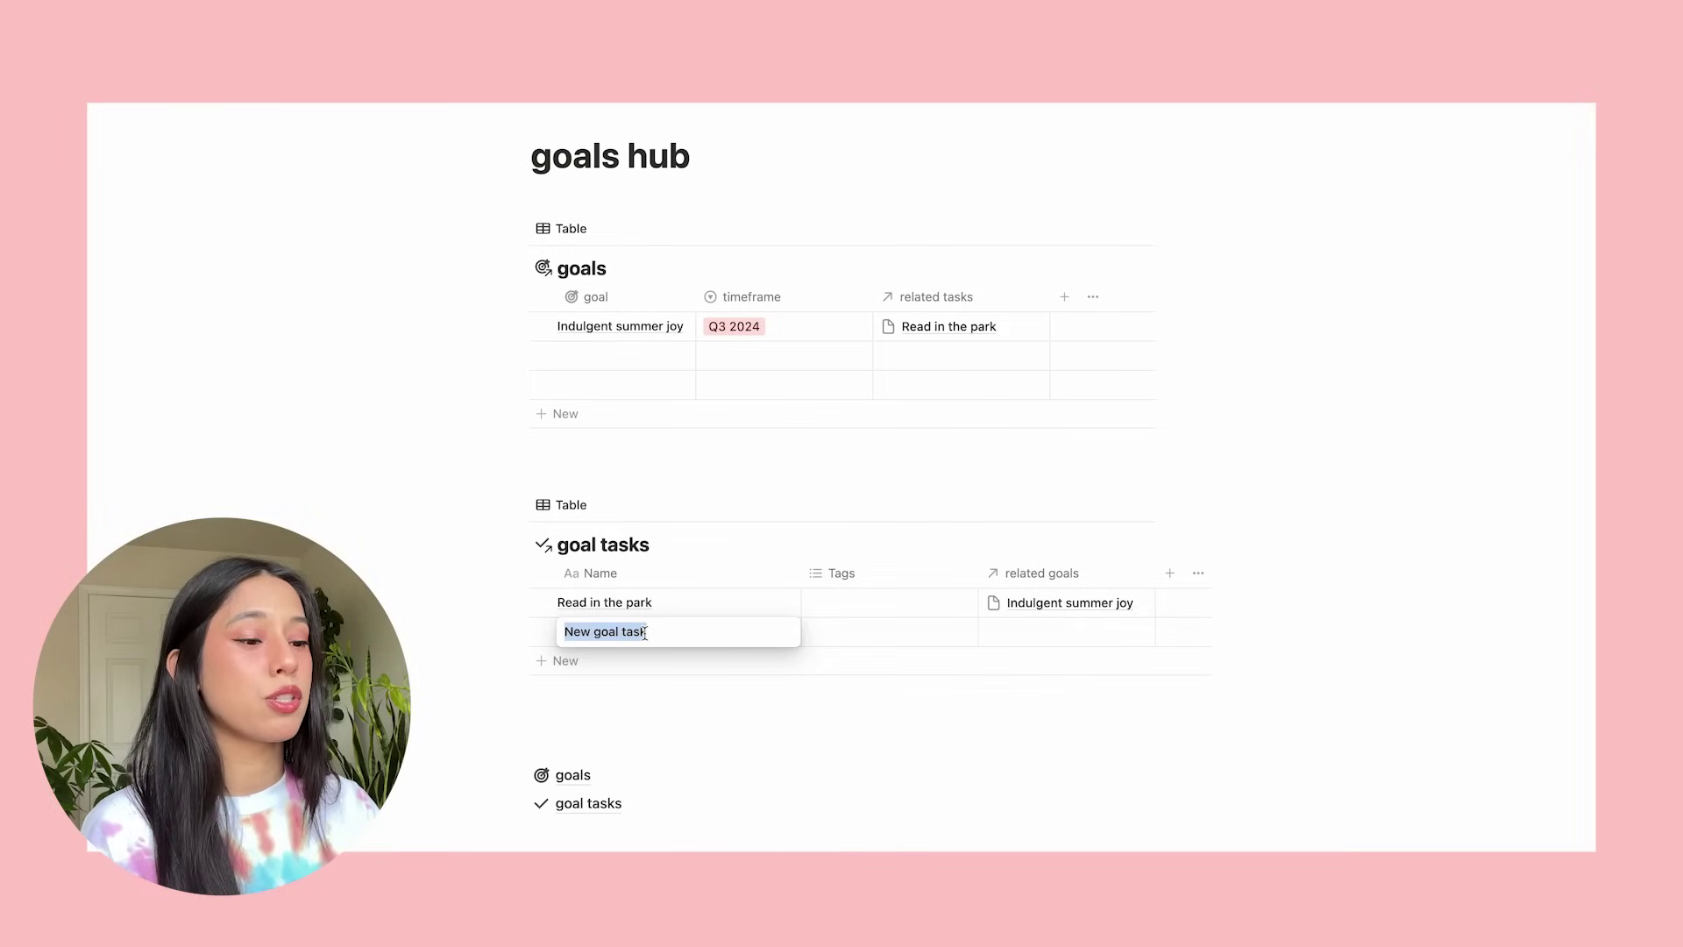
text(B)
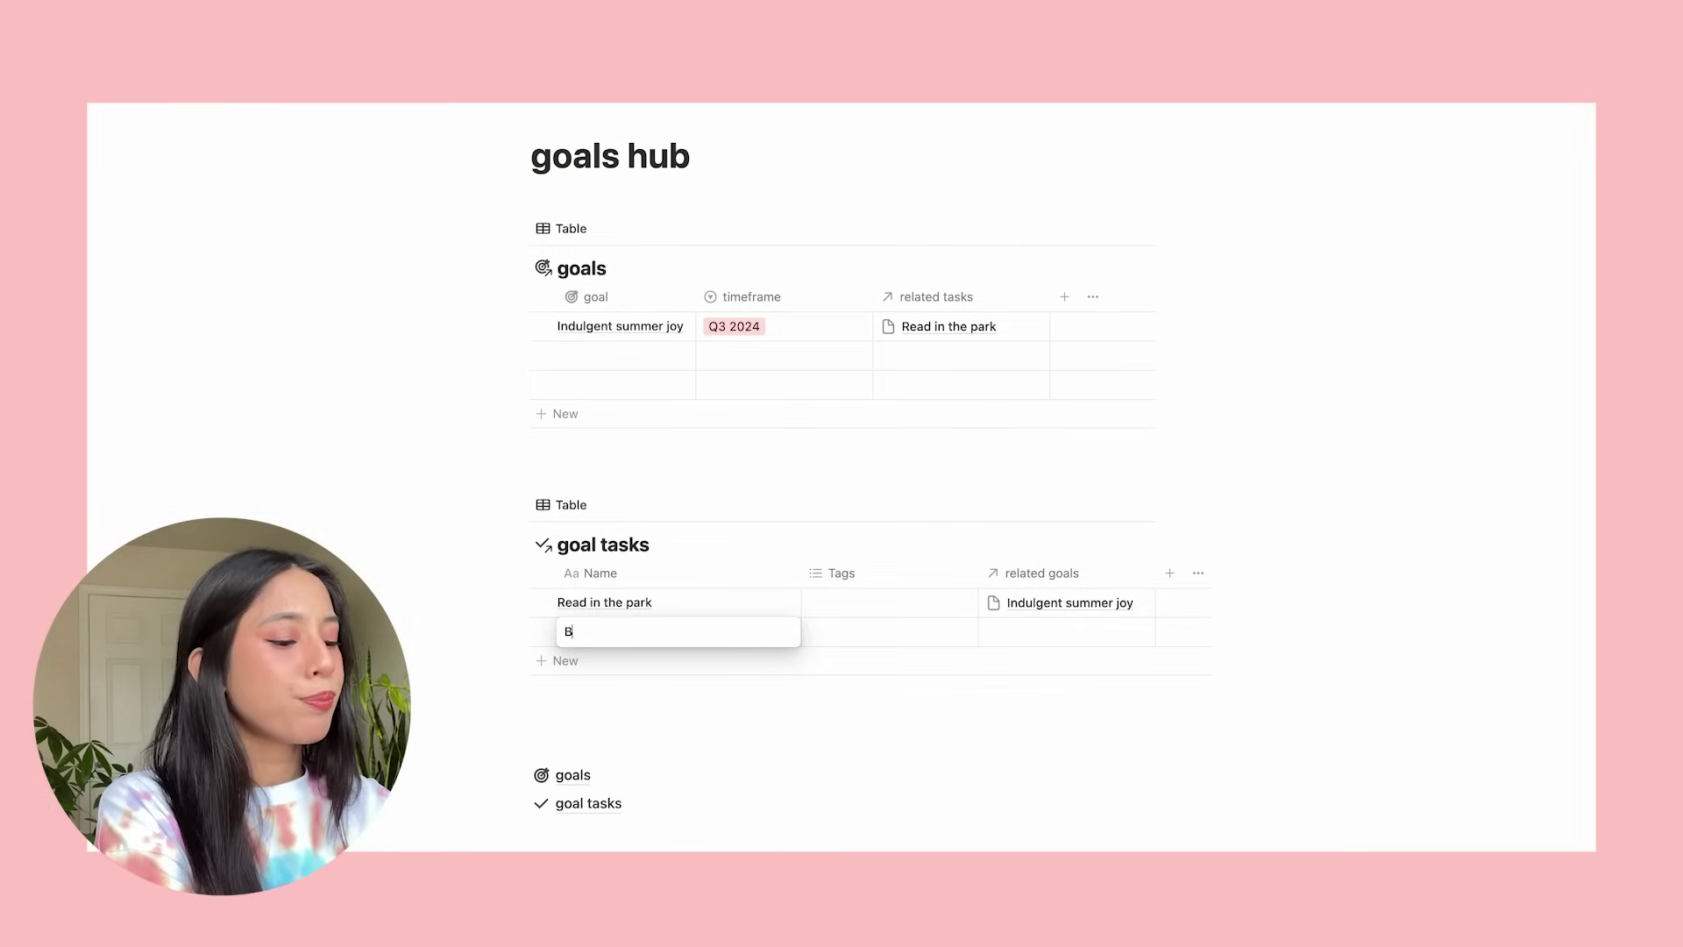
text(oard games with Be)
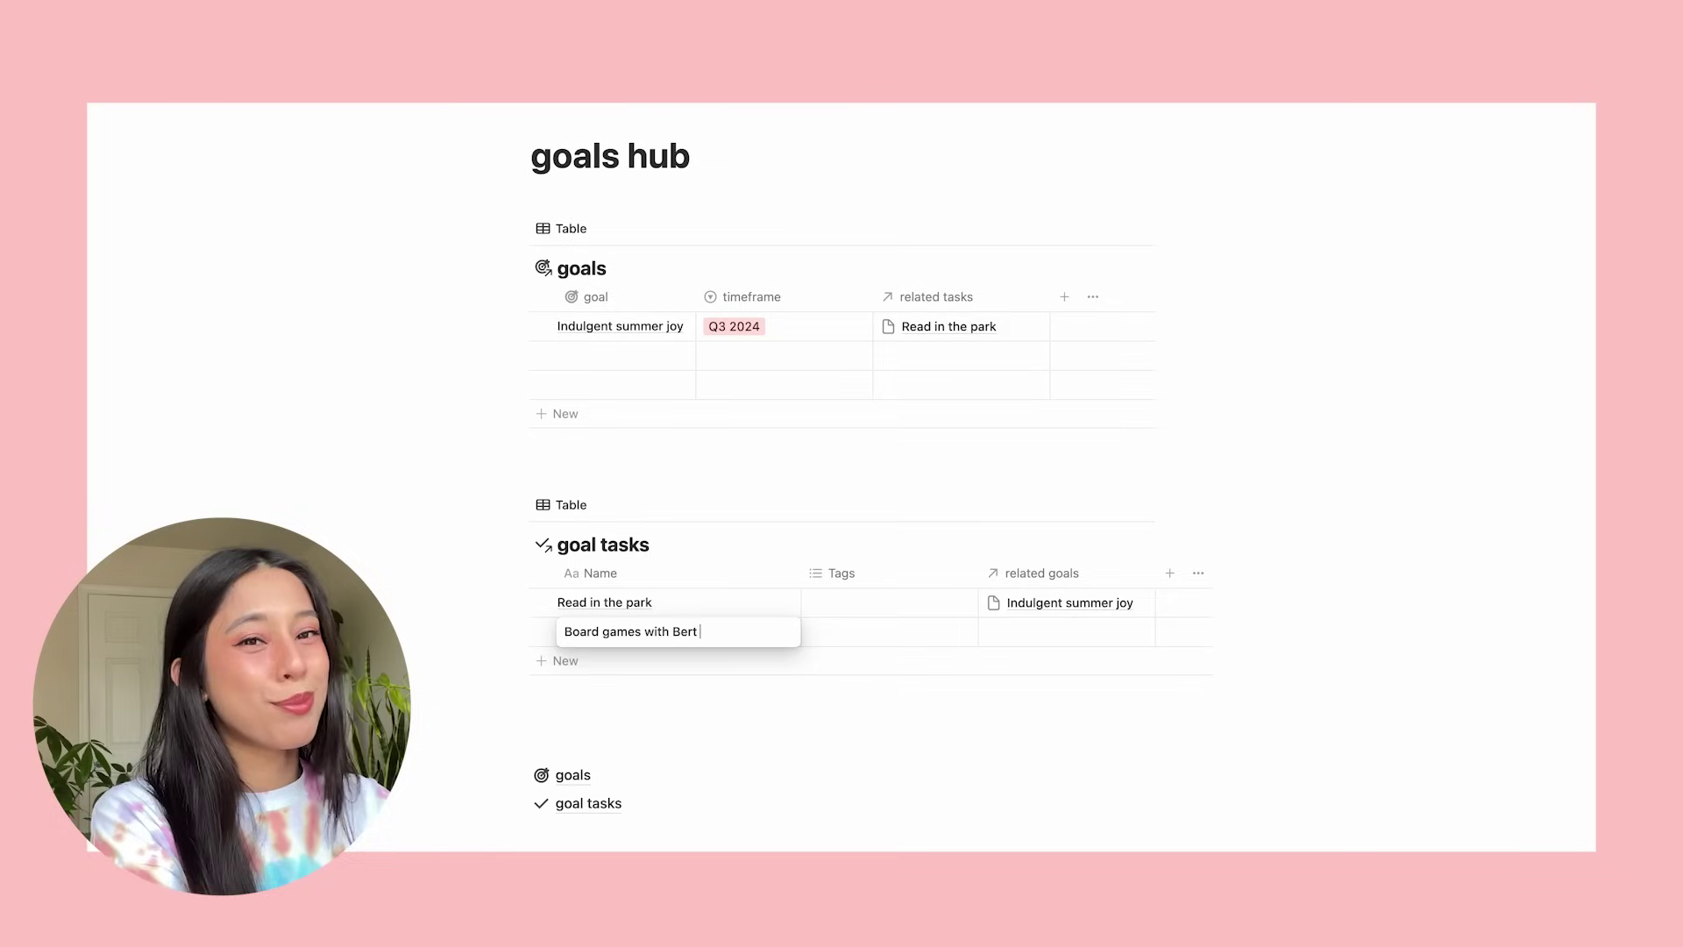
text(rt)
key(Return)
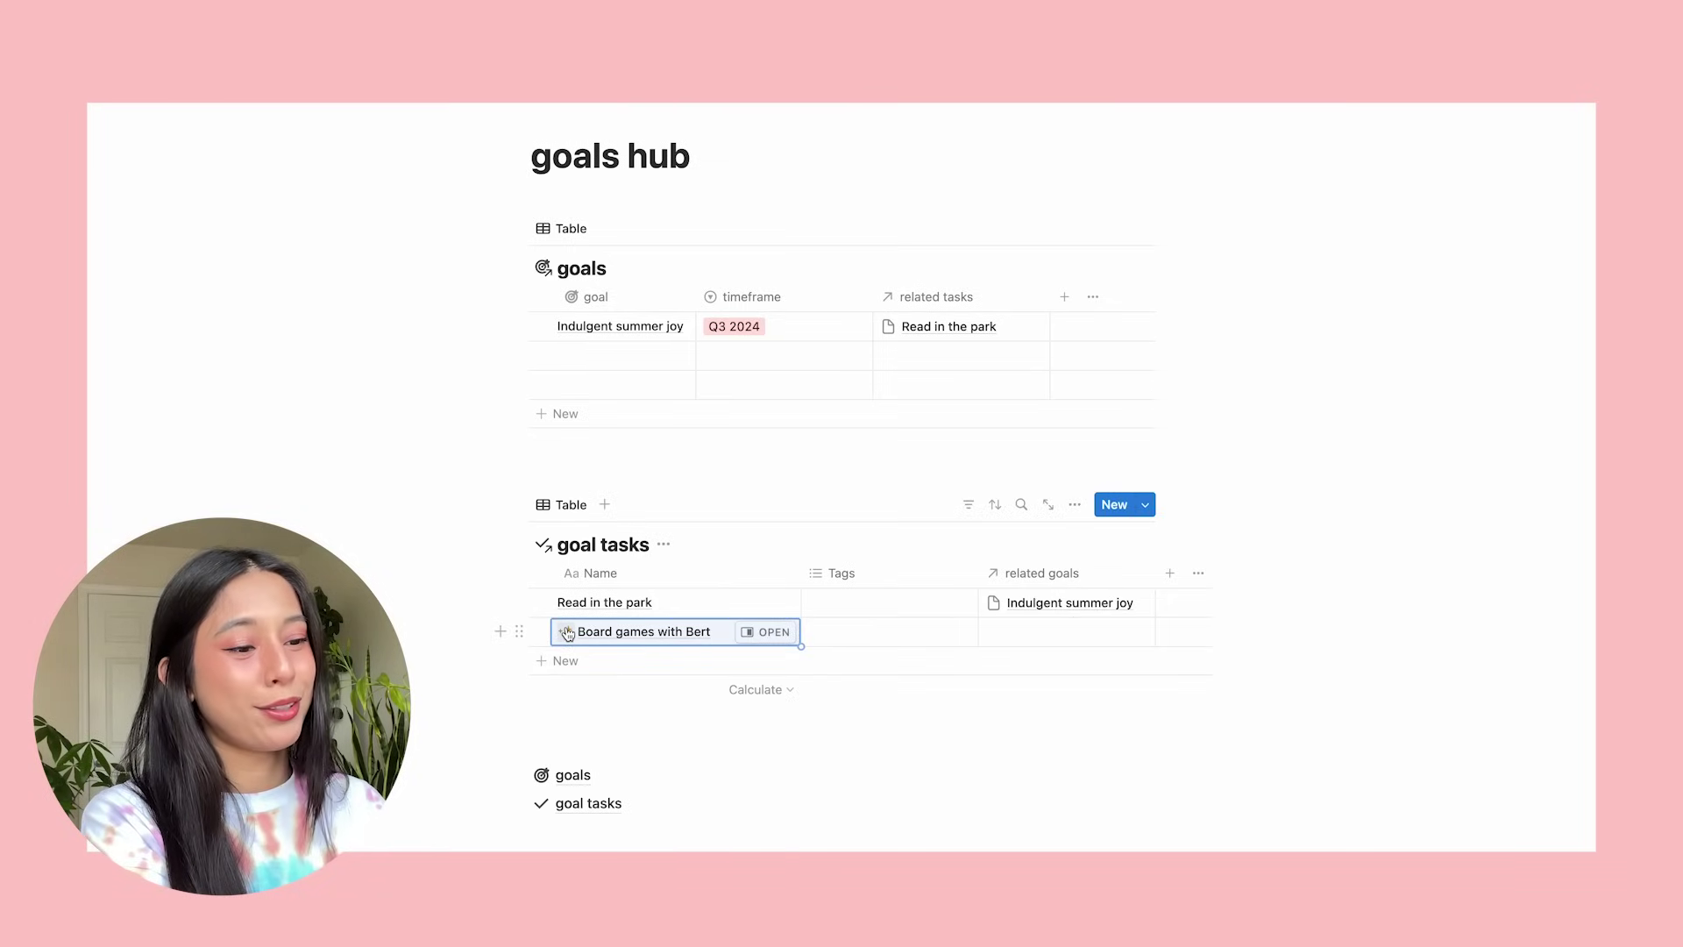
Link the board games task to the goal "Indulgent summer joy" through related goals.
click(1043, 633)
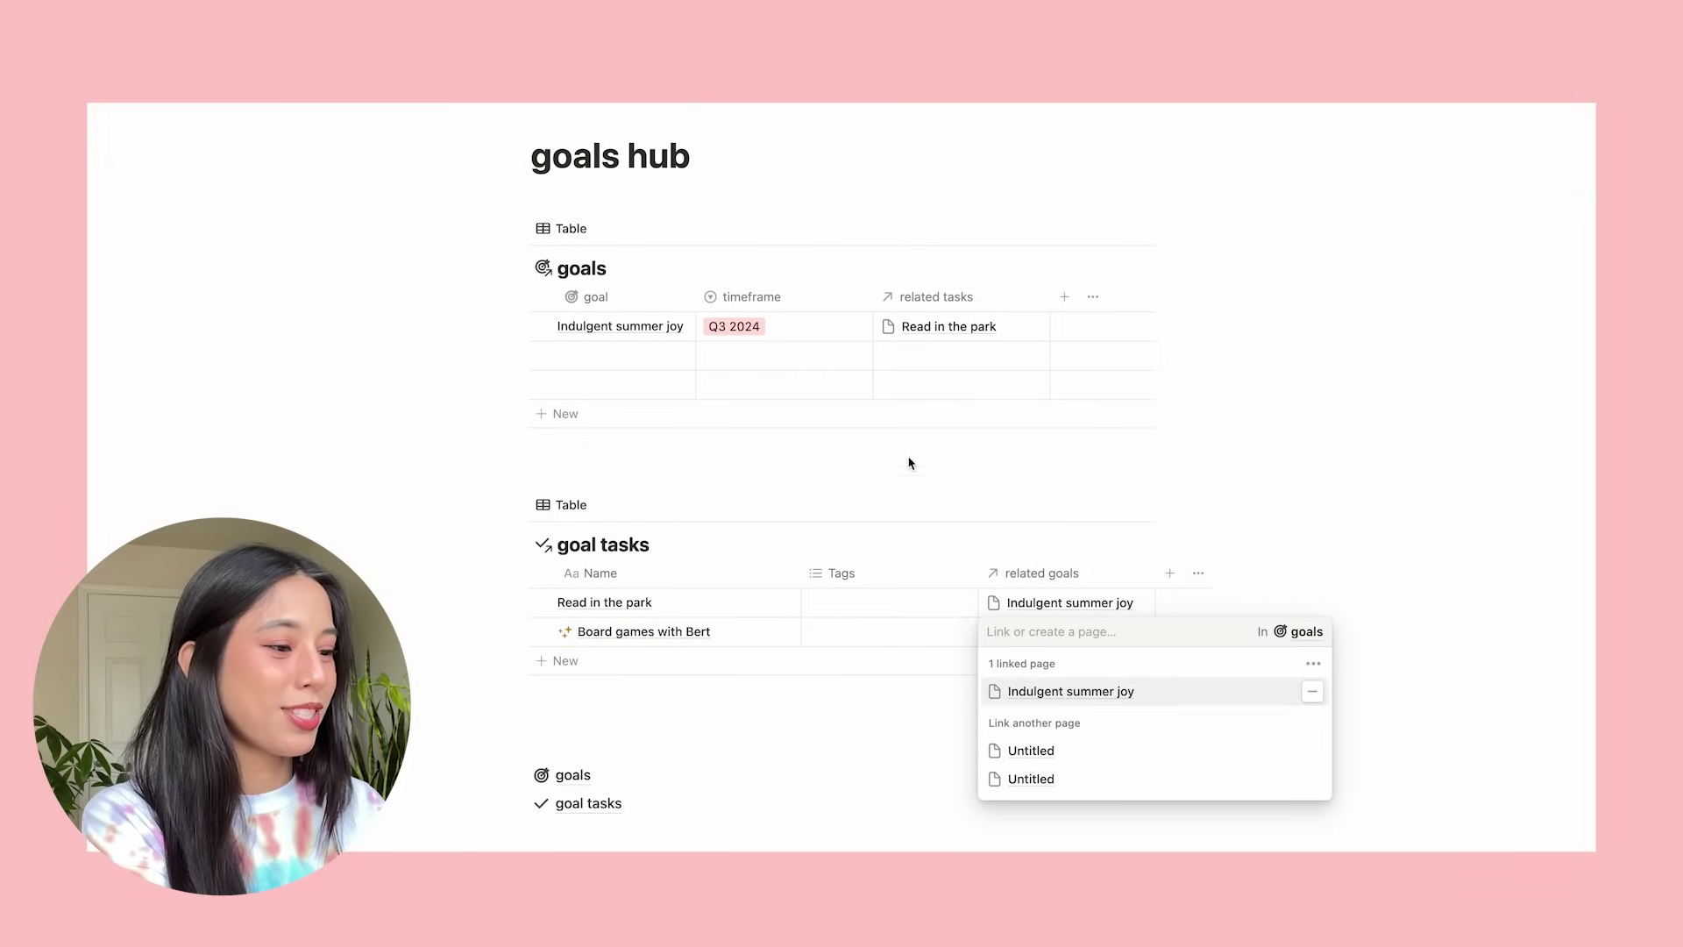
key(Escape)
key(Escape)
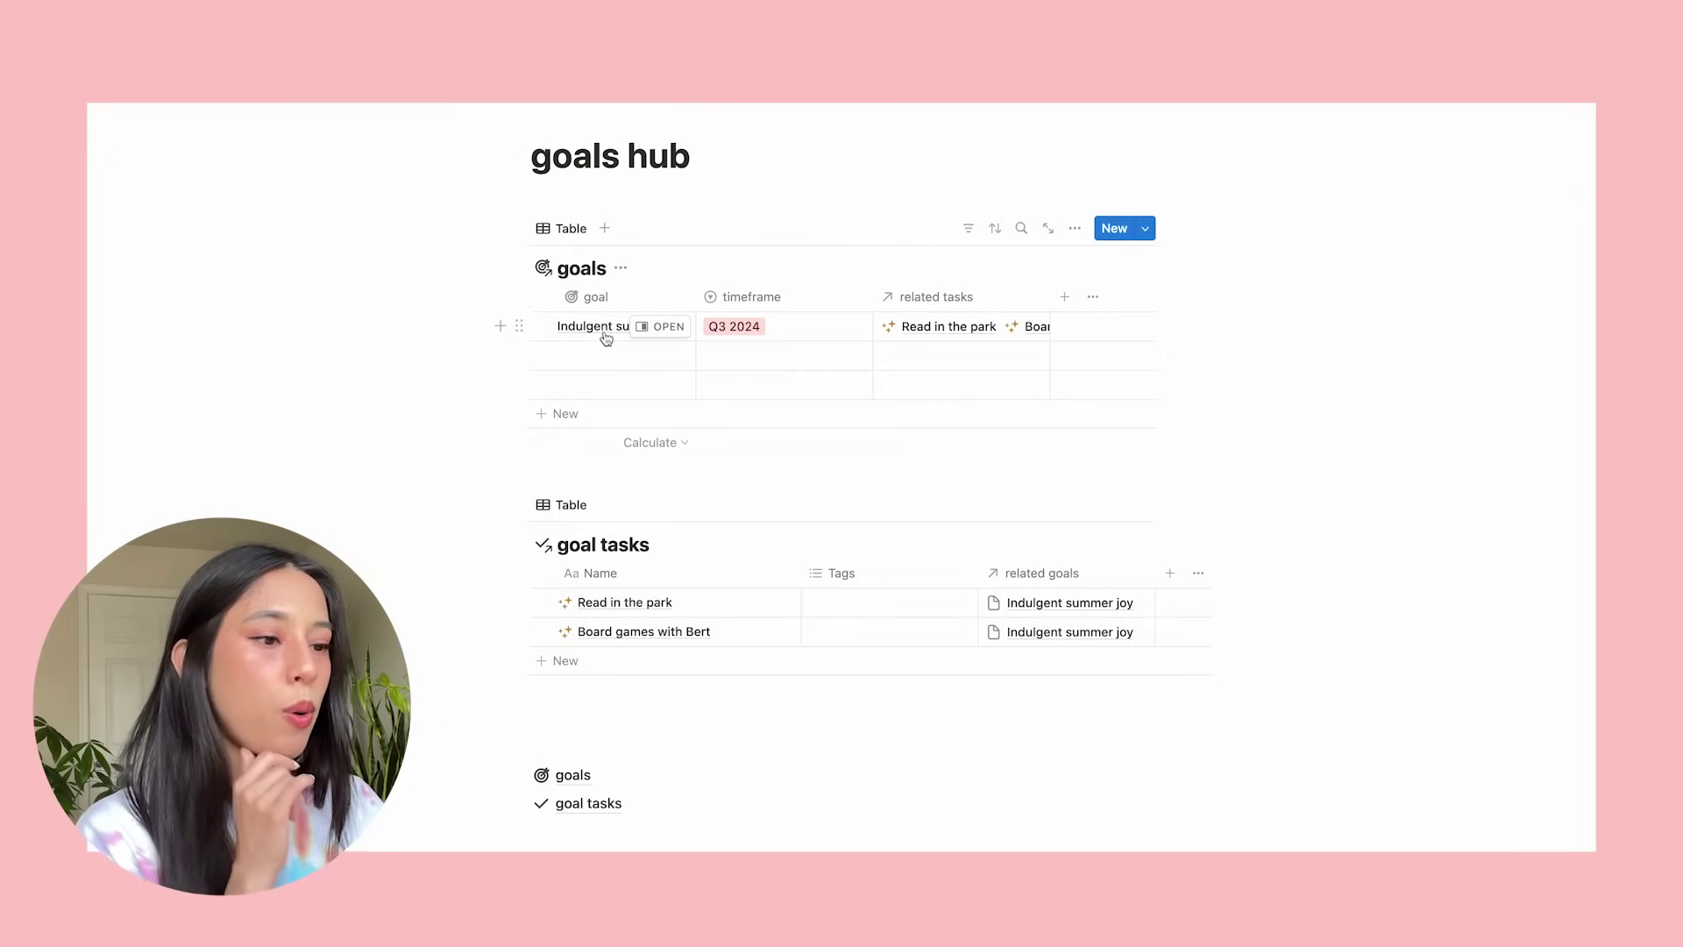
Create a goals template named "New goal" with a black target icon.
click(1145, 227)
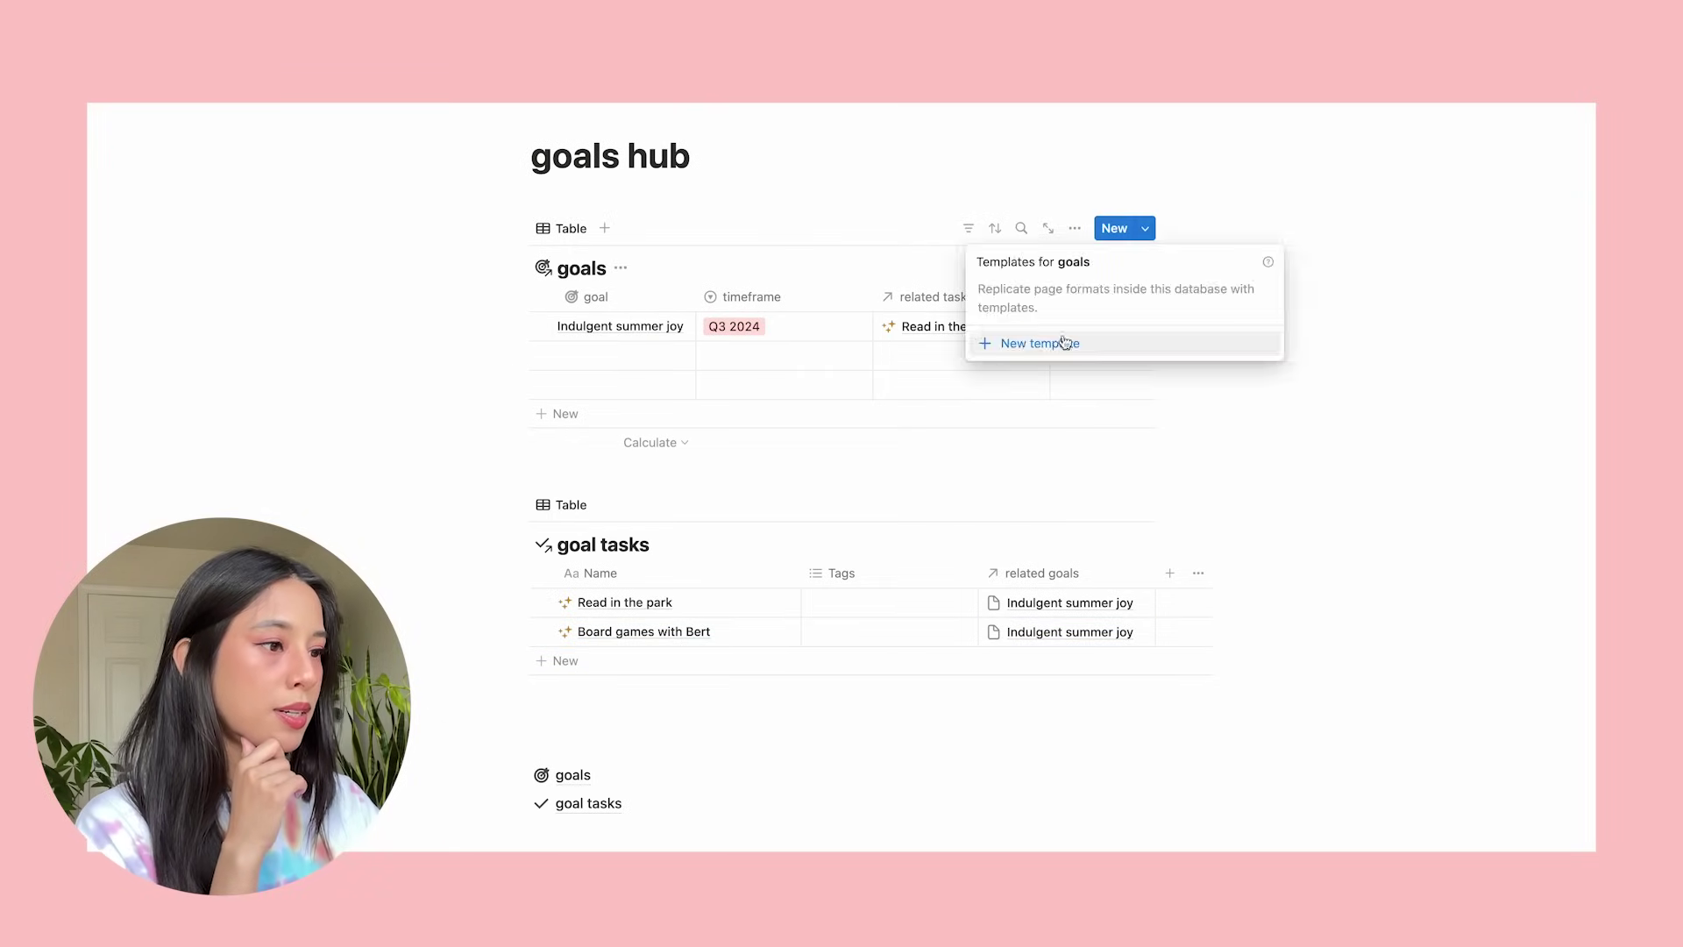
click(1063, 342)
text(New goal)
click(567, 233)
click(465, 369)
click(723, 413)
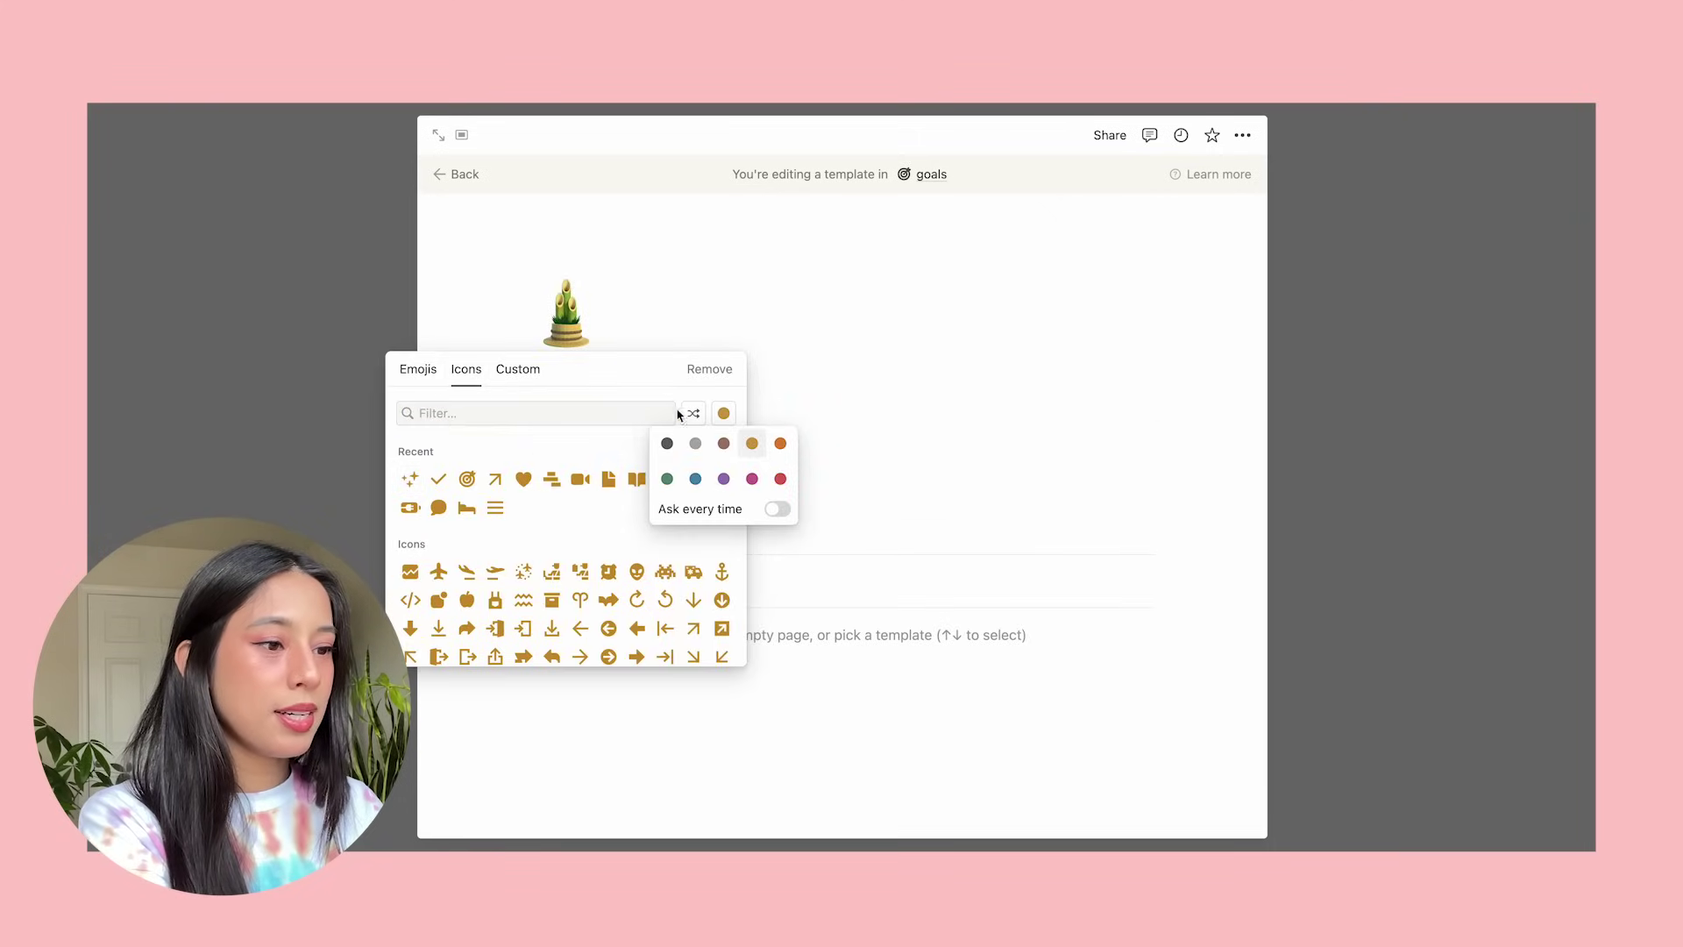
click(666, 443)
click(456, 174)
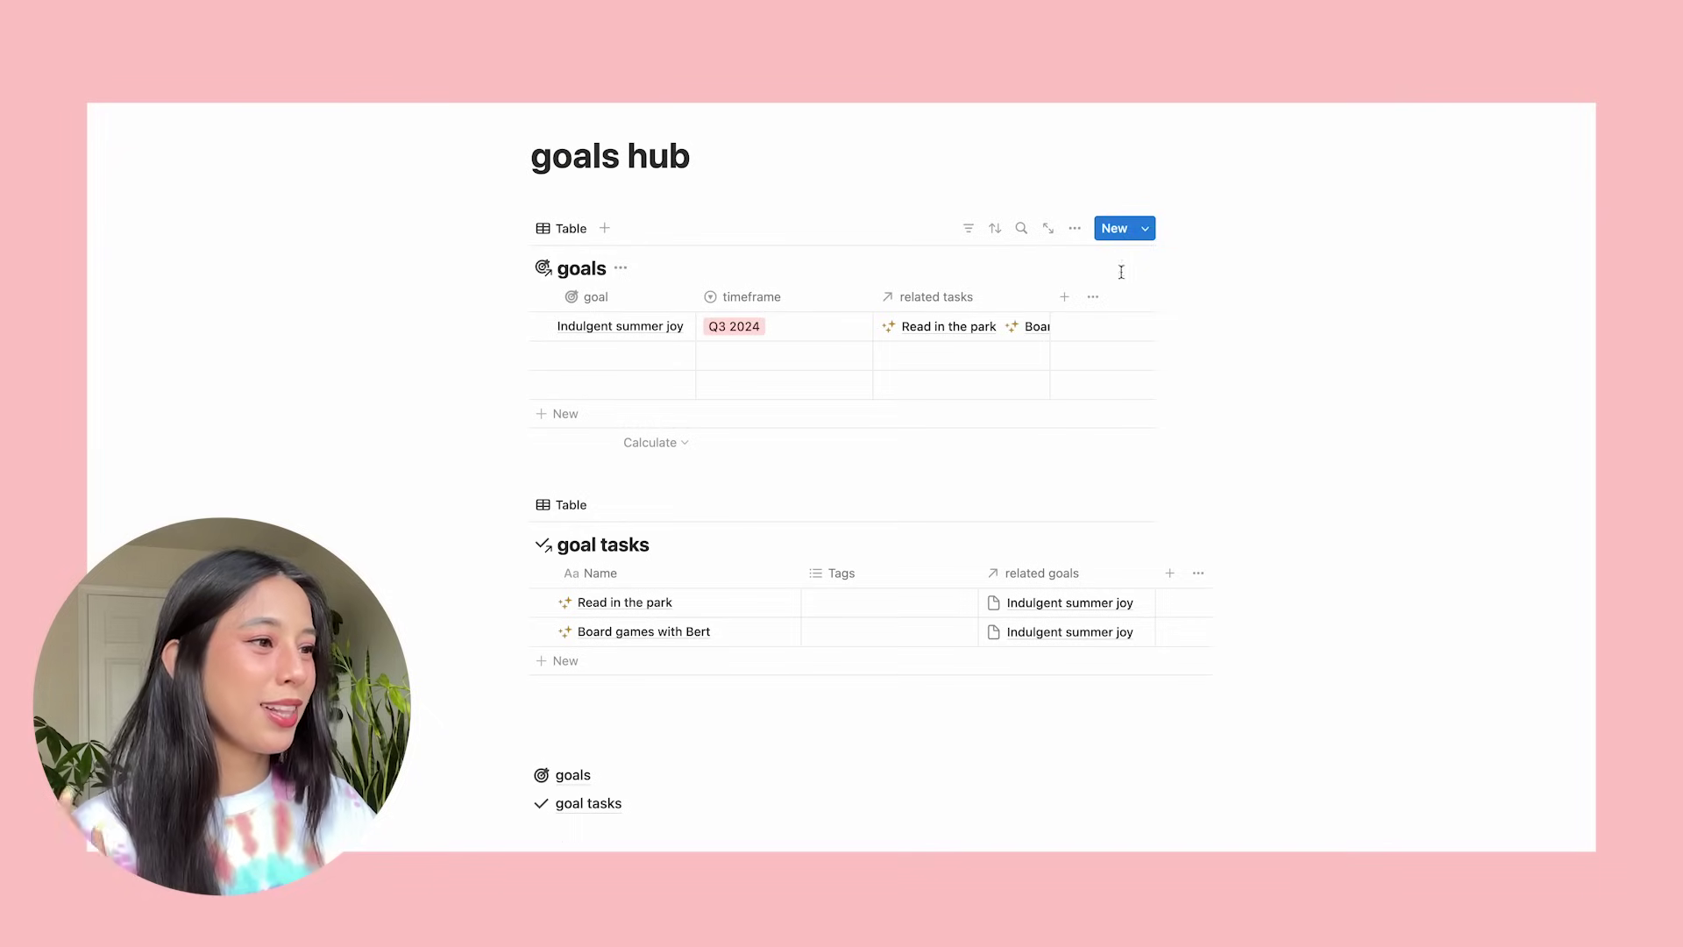
Make "New goal" the default template of the goals database.
click(1145, 230)
click(1262, 289)
click(1352, 267)
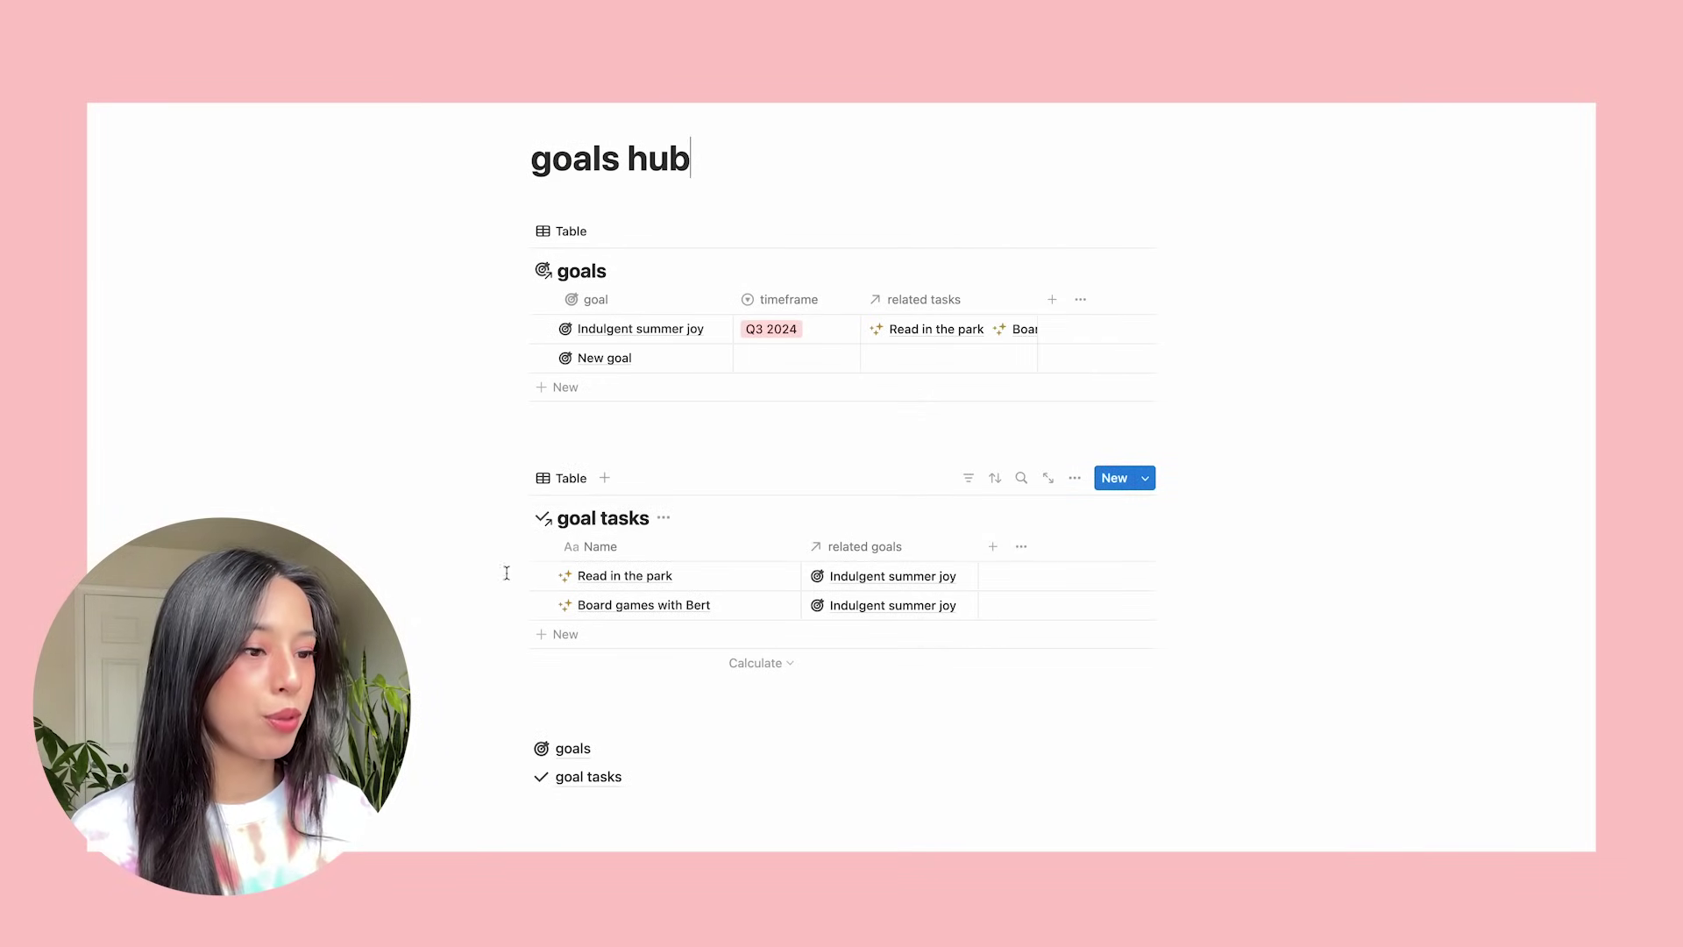
Add a select property named "status" to the goal tasks table.
click(993, 548)
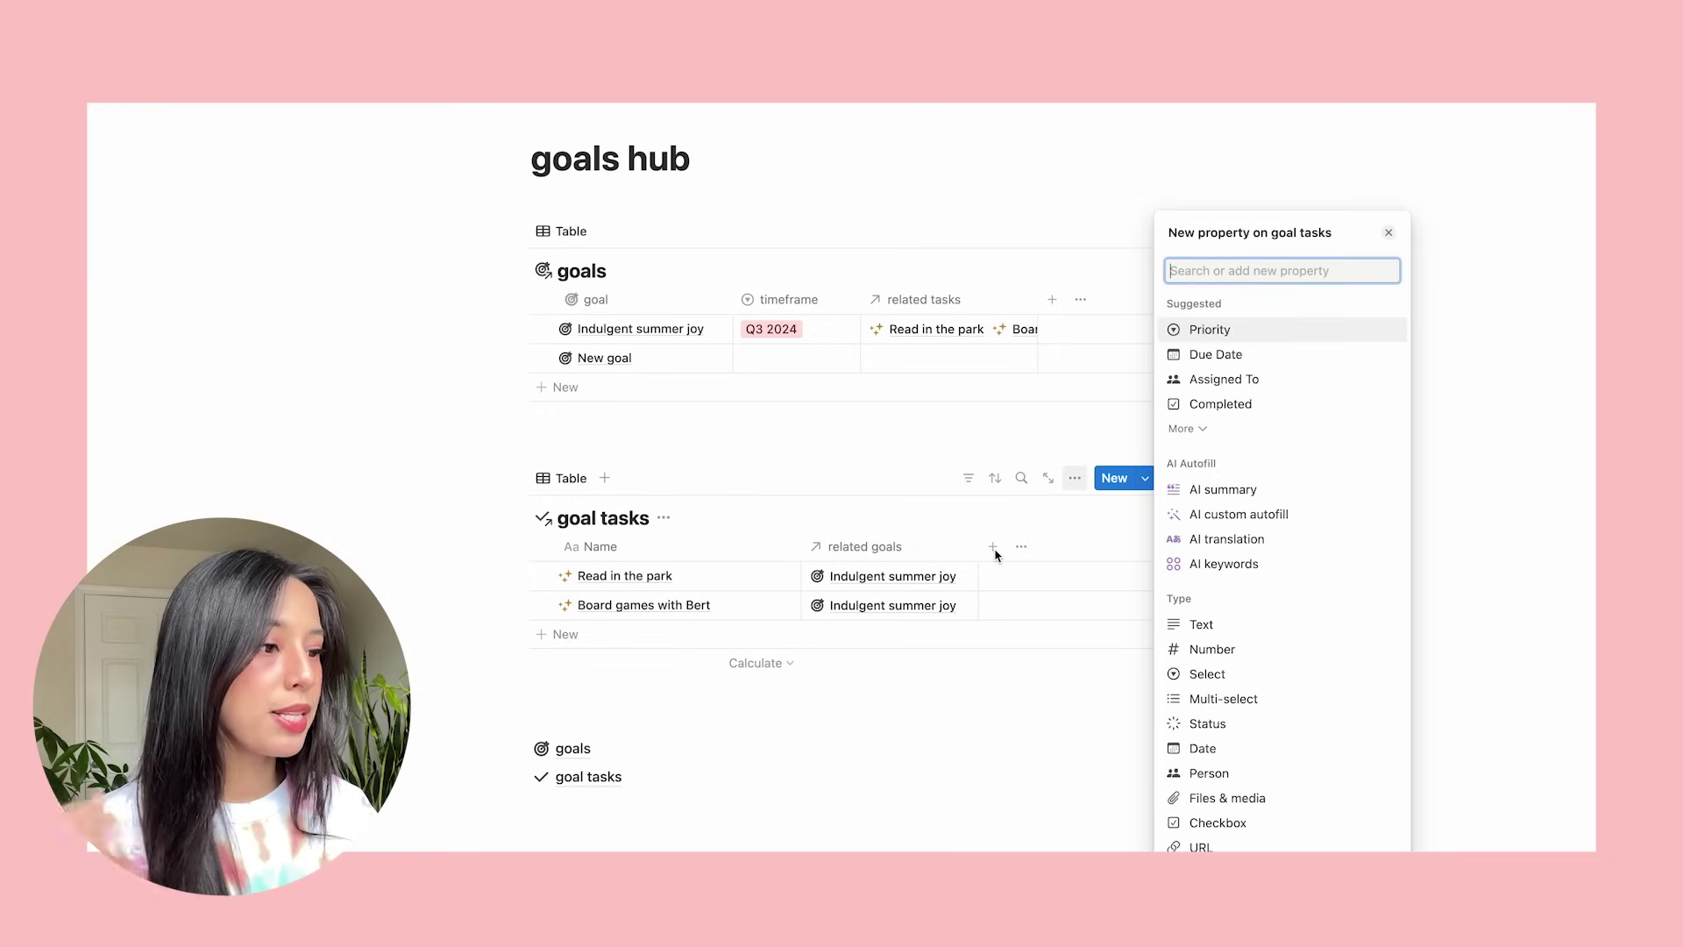
click(1207, 675)
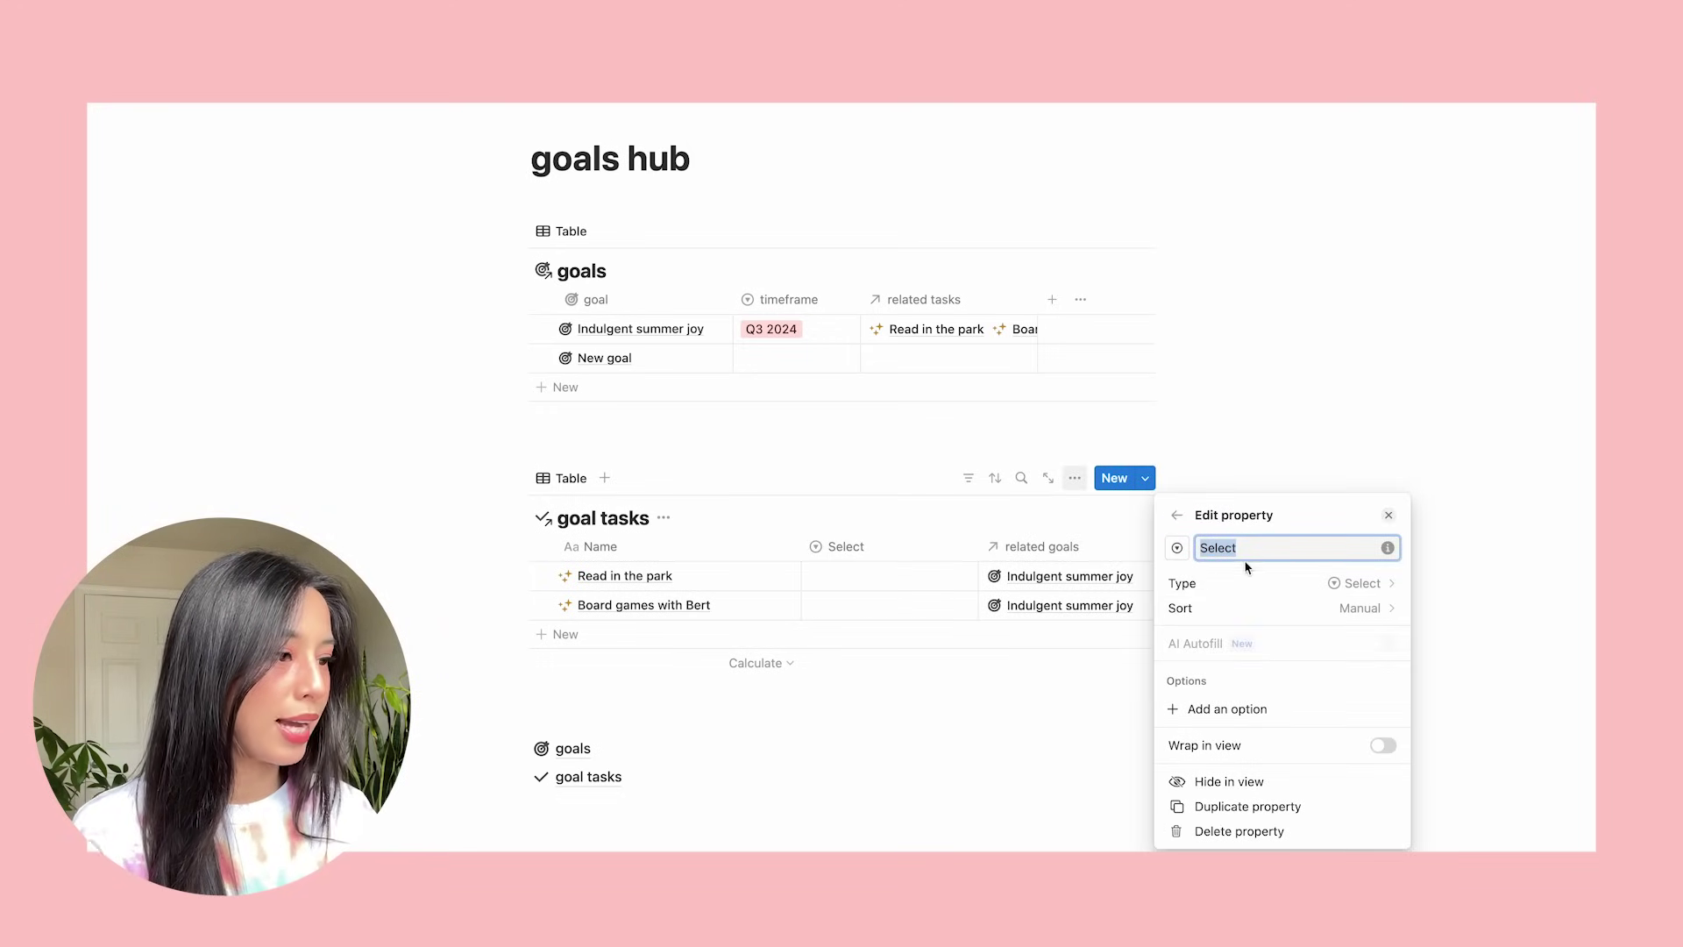
text(sttu)
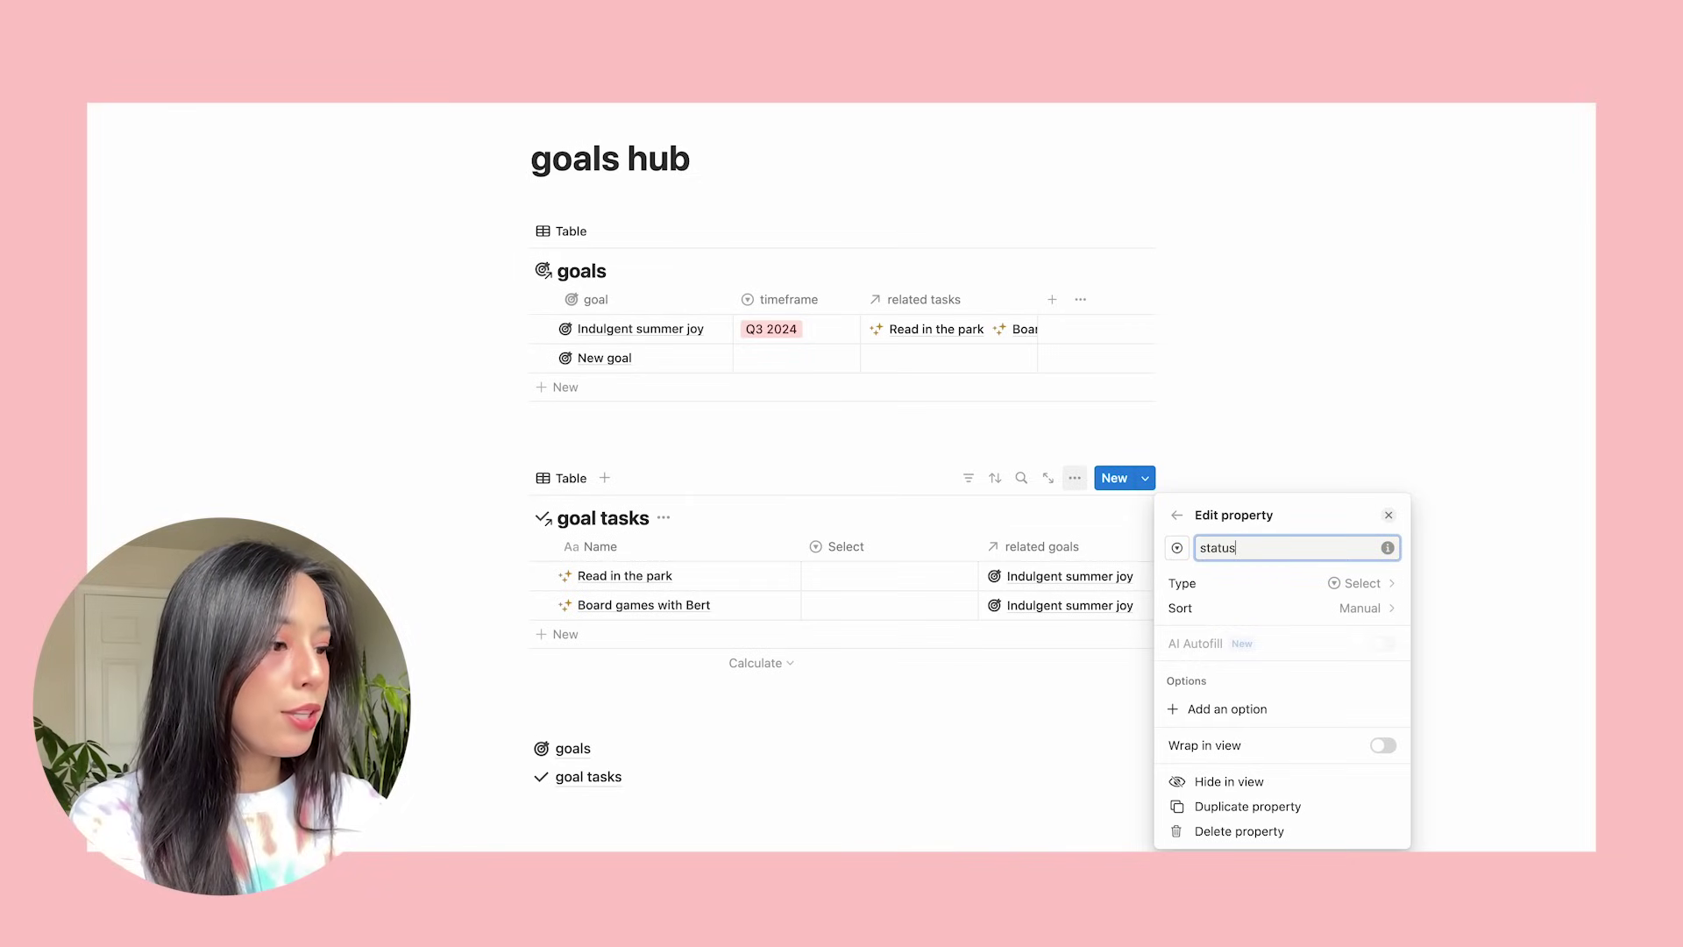
Add the options "active", "awaiting the muse", "inspired" and "completed" to the status property.
click(1238, 708)
text(ac)
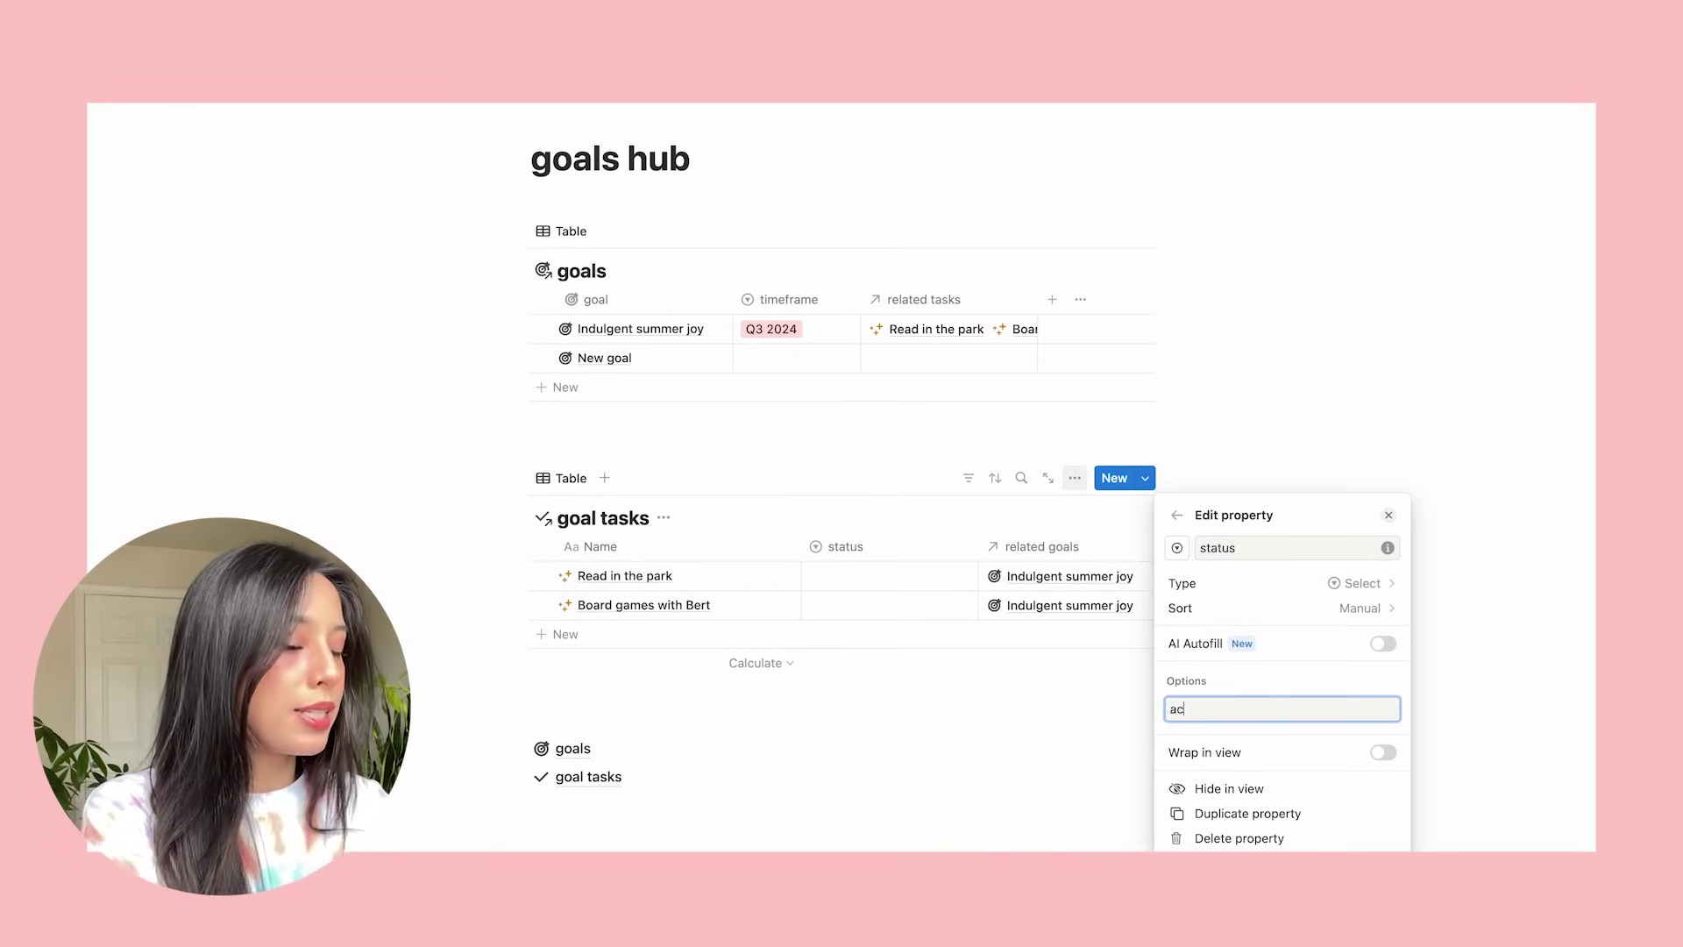
text(tive)
key(Return)
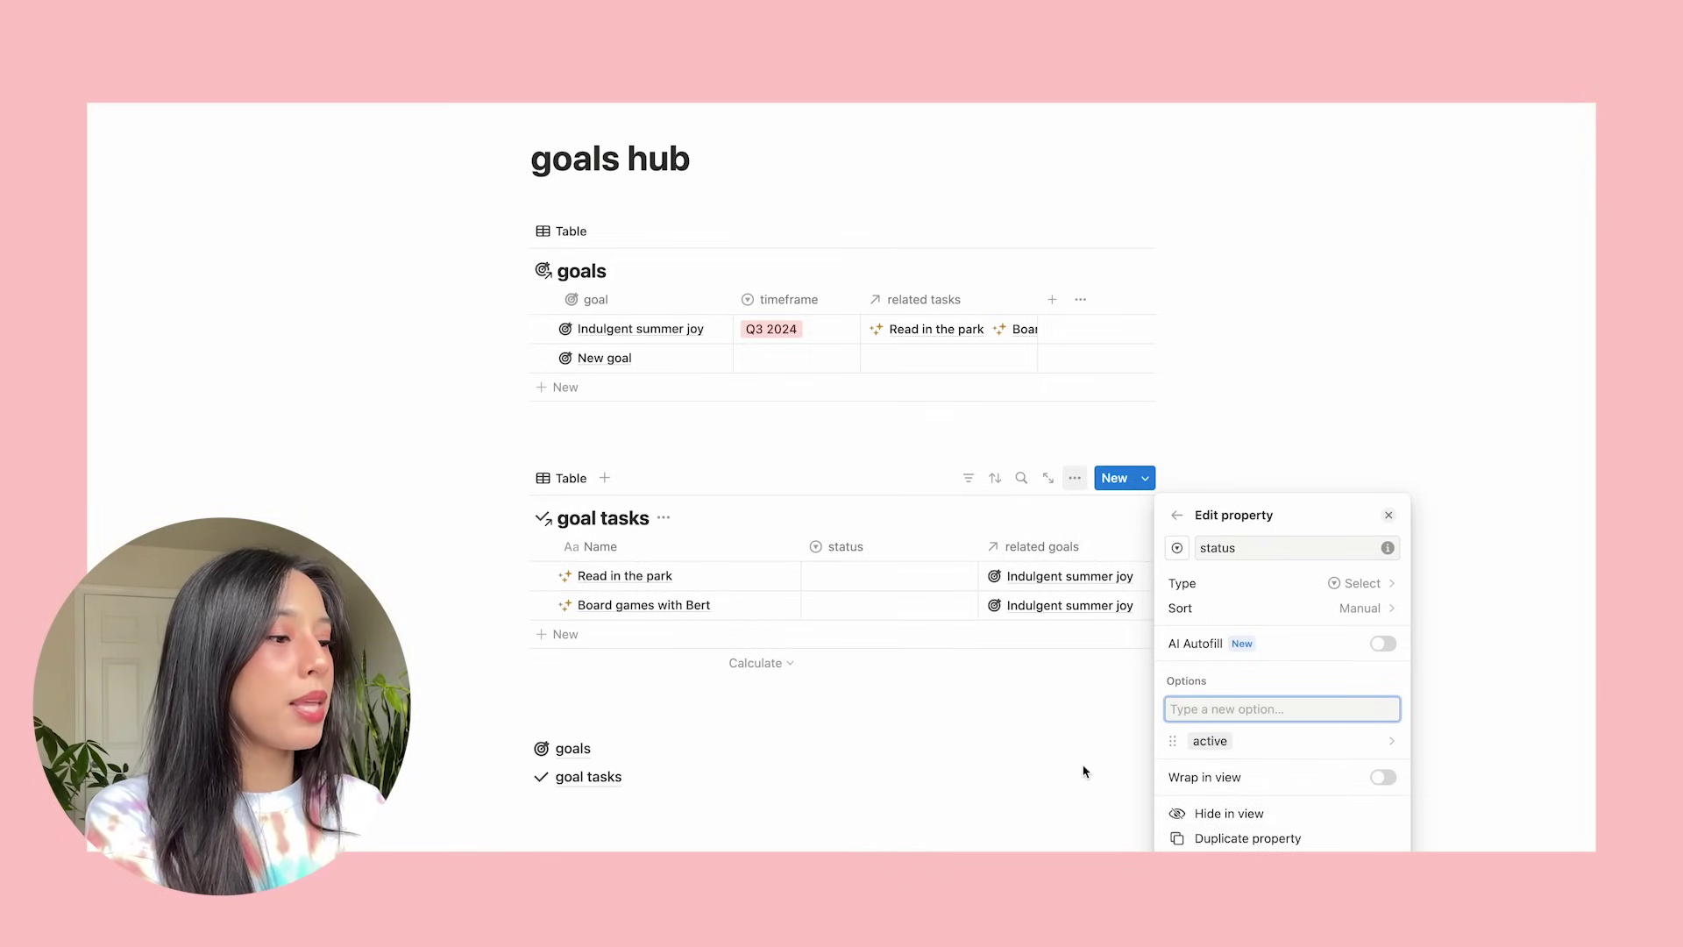
text(await)
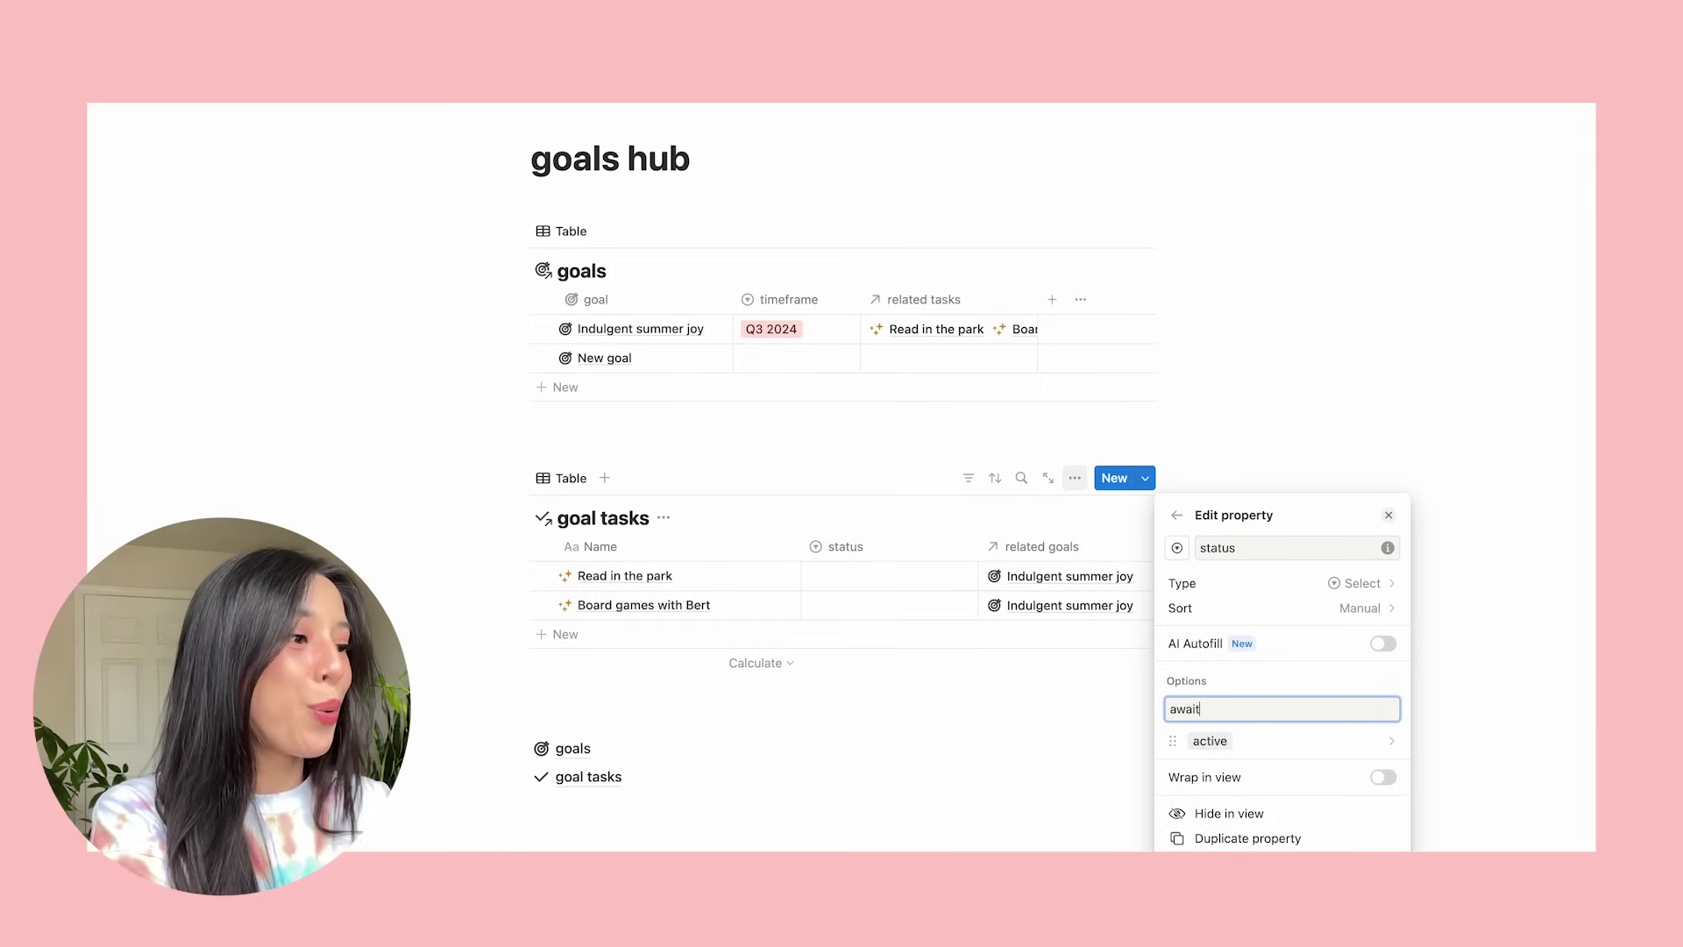
text(ing the muse)
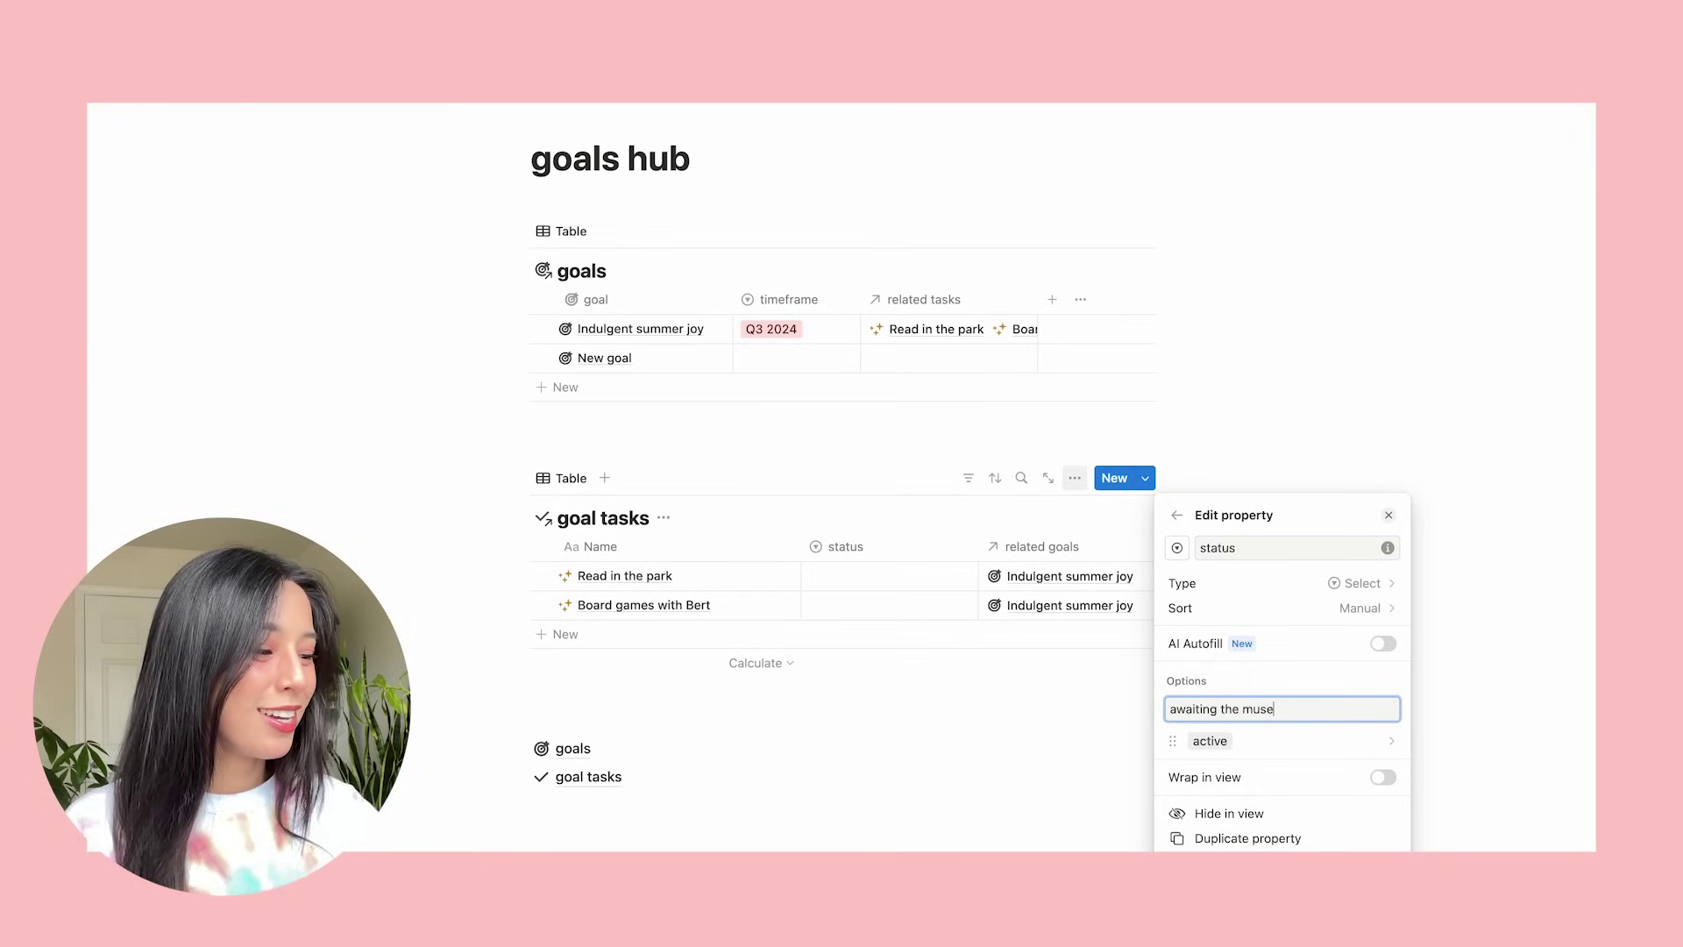
key(Return)
text(inspired)
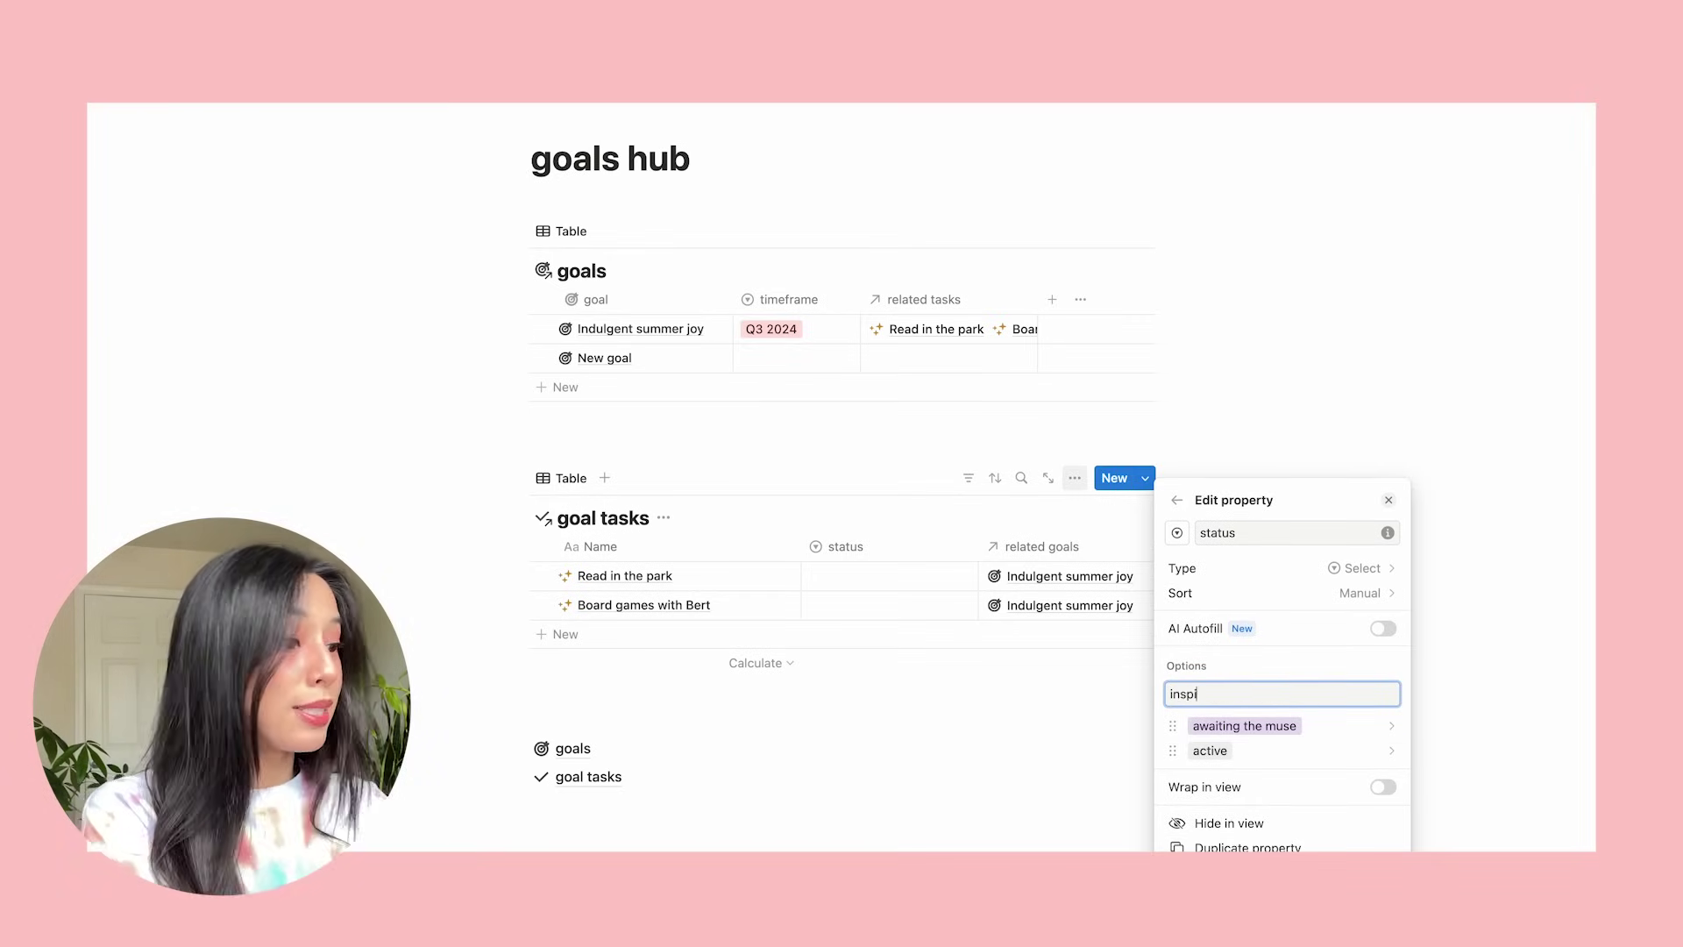
key(Return)
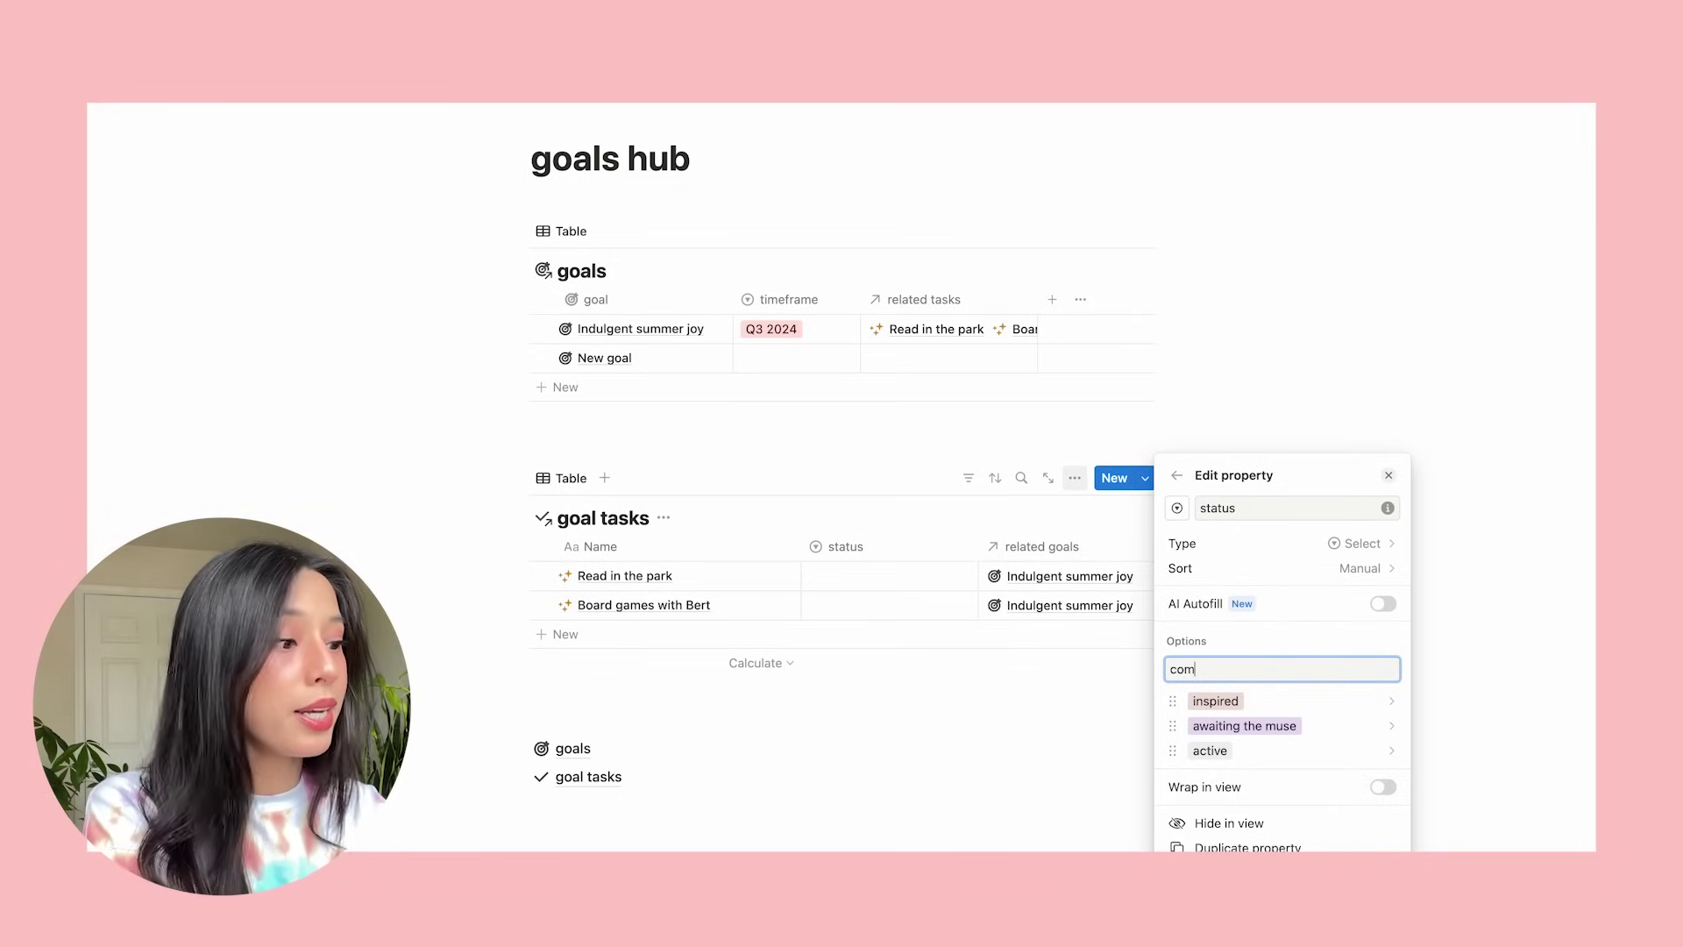
text(ed)
key(Return)
Arrange the status options as inspired, active, completed, awaiting the muse, and color the first three yellow, green and blue.
drag(1158, 766, 1394, 703)
click(1394, 703)
click(1280, 575)
click(1391, 726)
click(1280, 624)
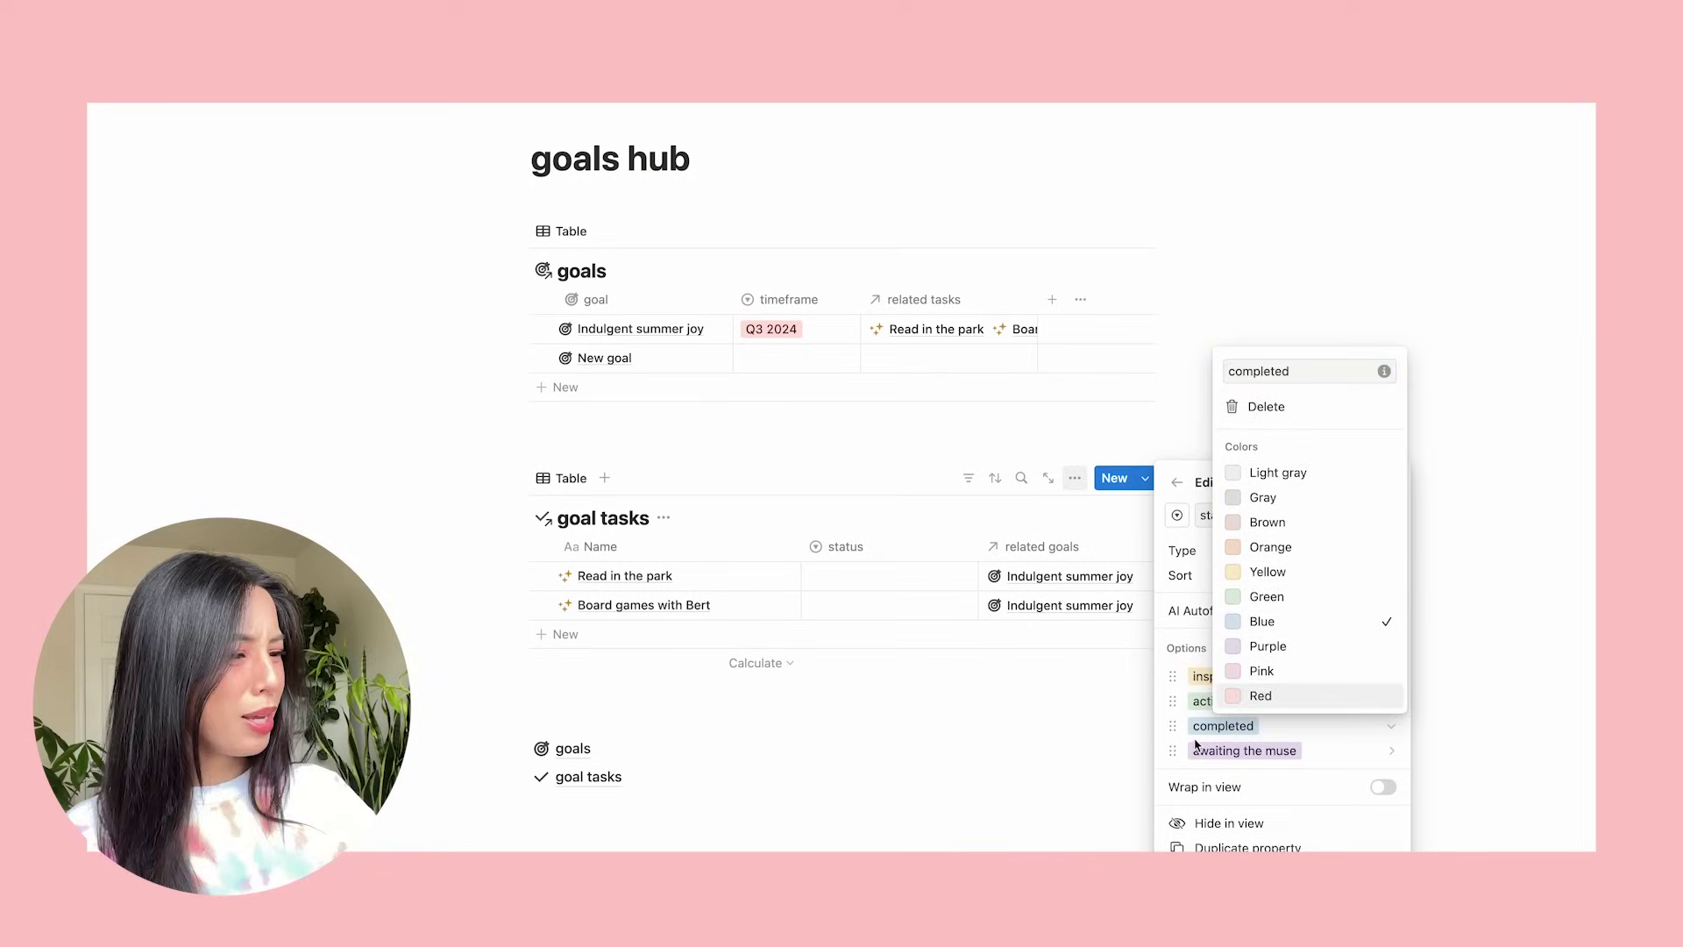
click(1379, 726)
click(1379, 725)
click(1123, 620)
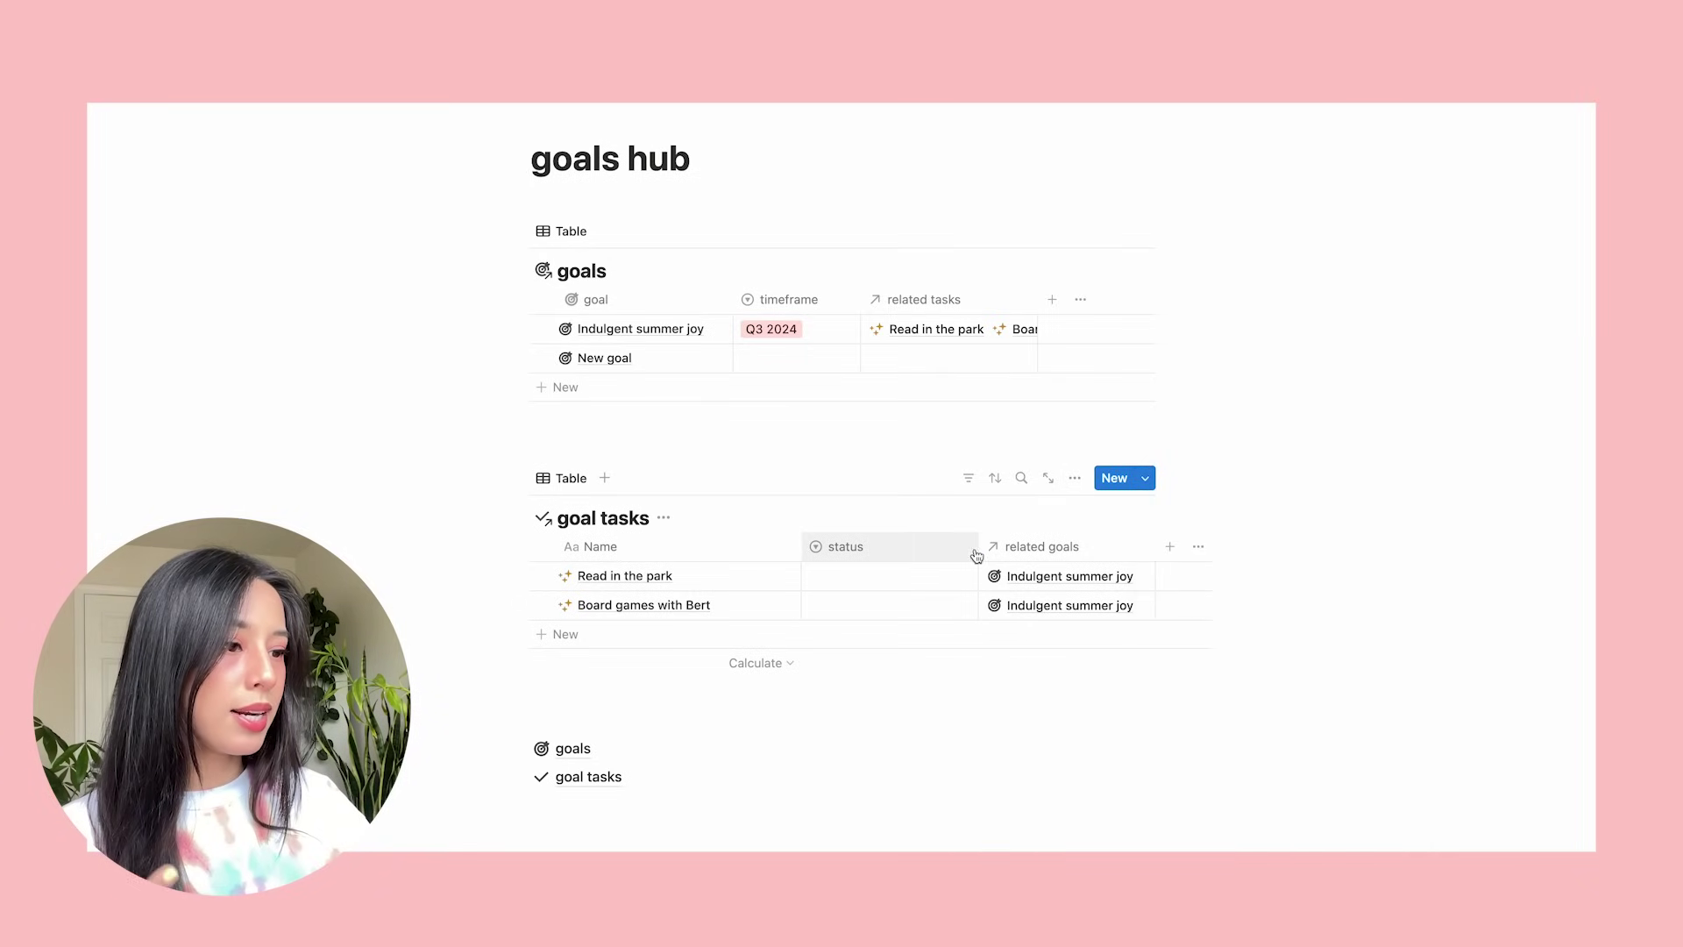
Narrow the status column and add a checkbox property named "done!" to goal tasks.
drag(977, 552, 896, 554)
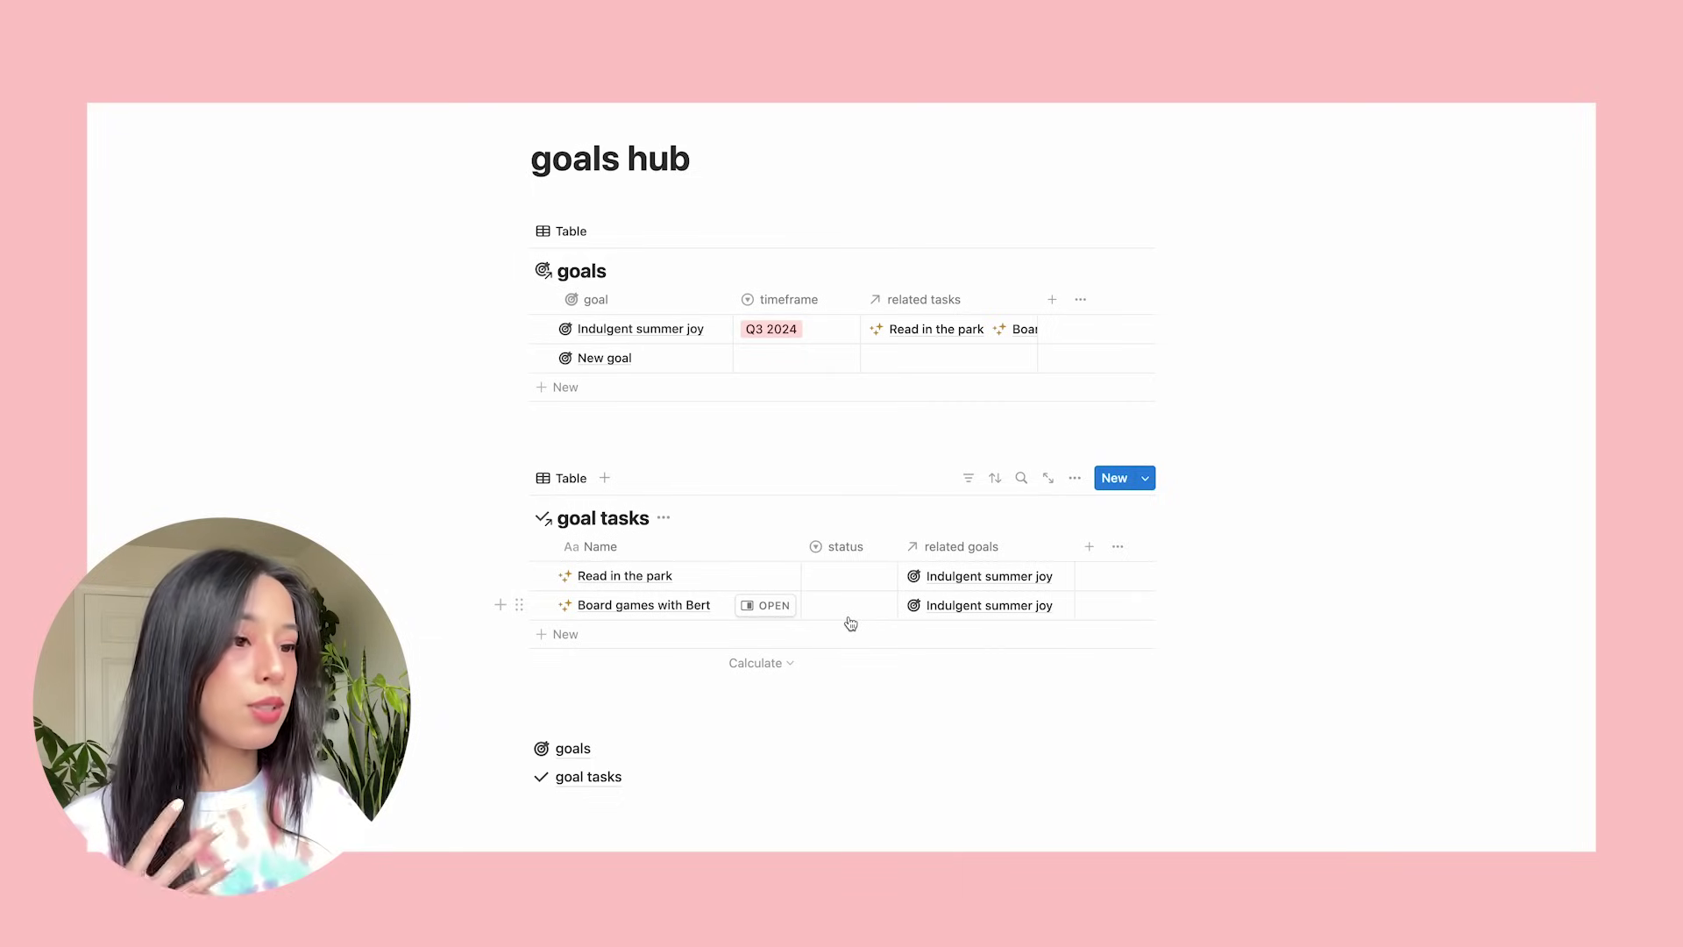
click(1090, 549)
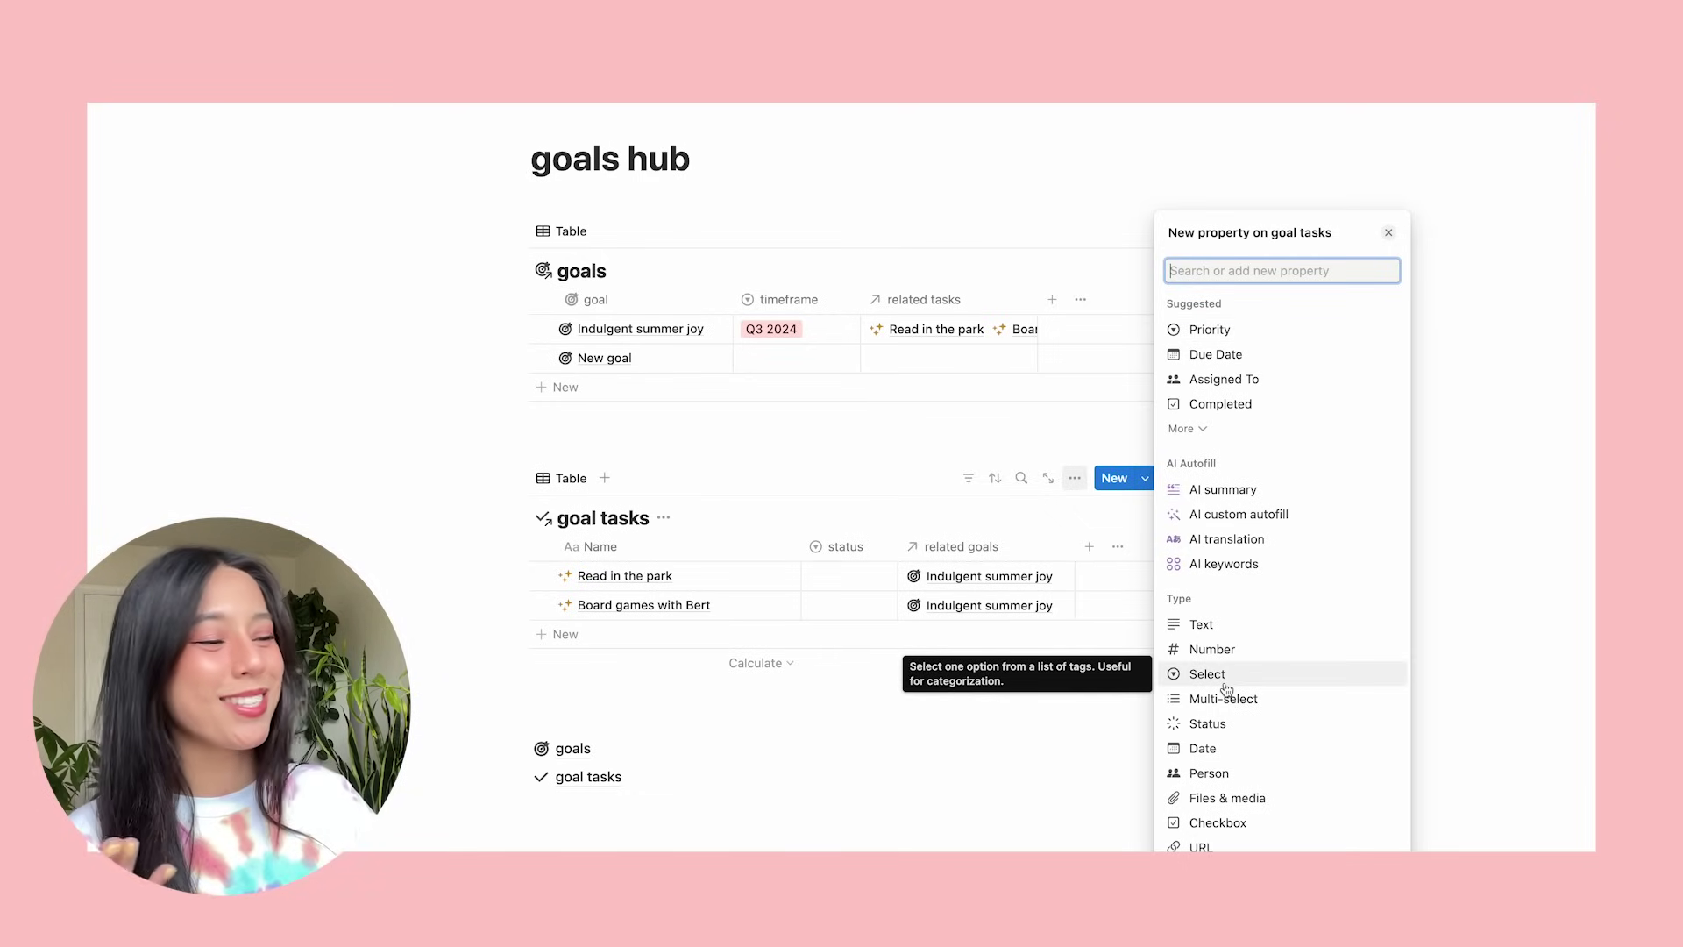
click(1217, 823)
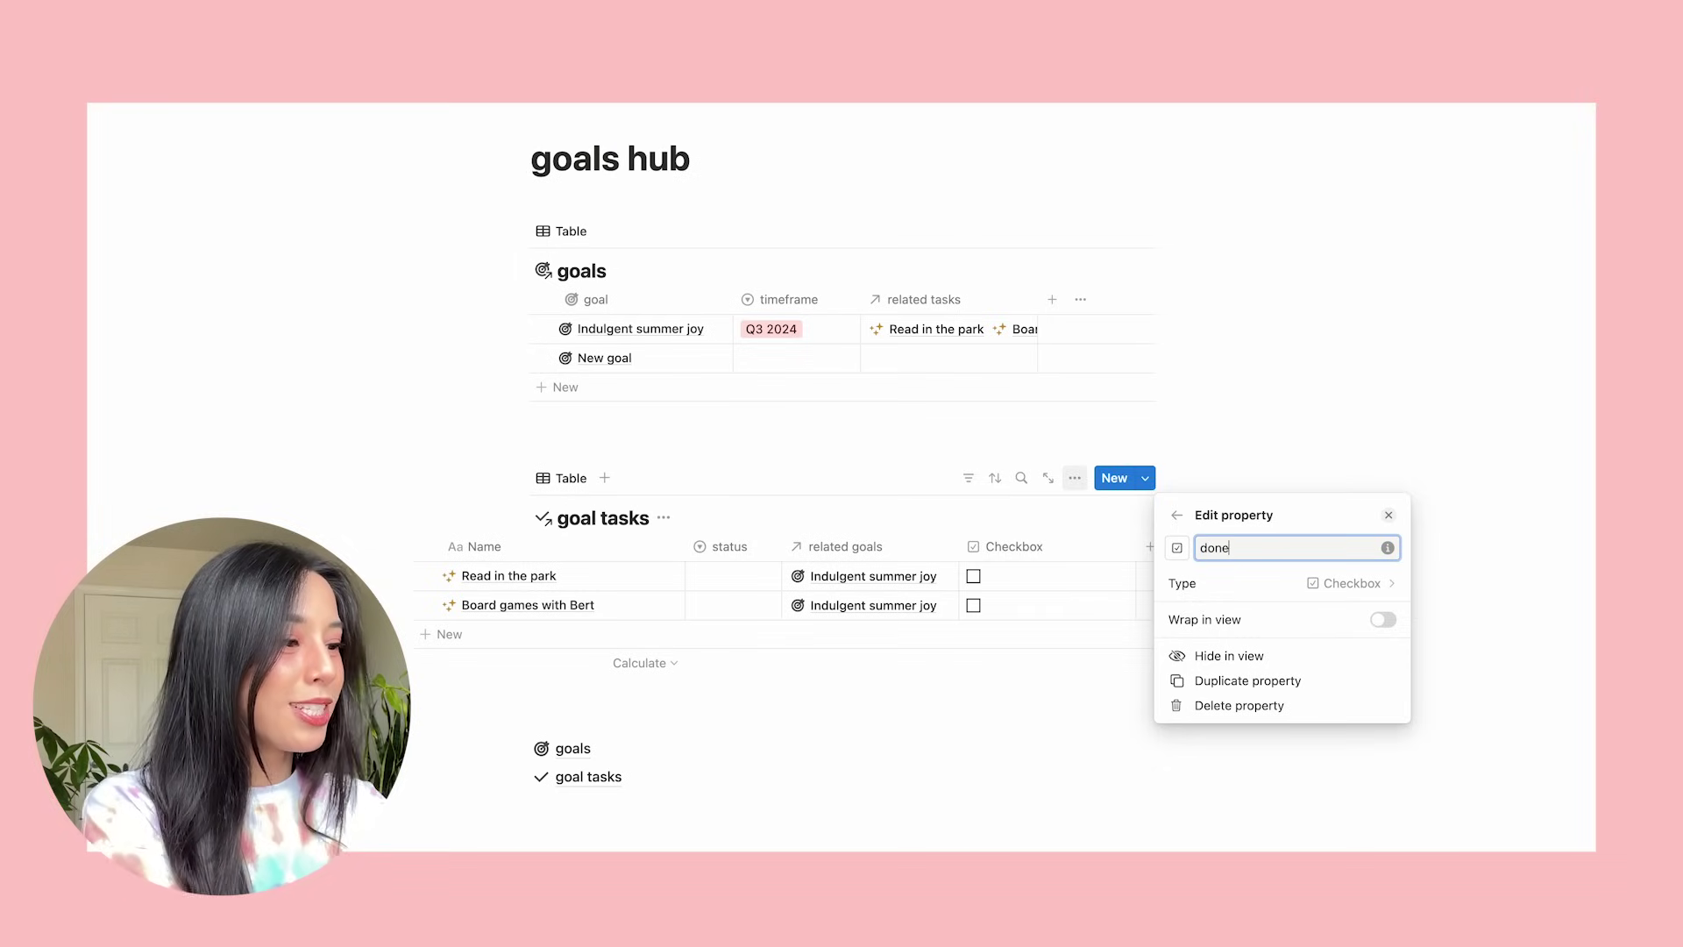
text(done!)
key(Return)
Narrow the "done!" checkbox column to checkbox width and move it in front of the Name column.
drag(1087, 549, 969, 548)
drag(1084, 550, 639, 537)
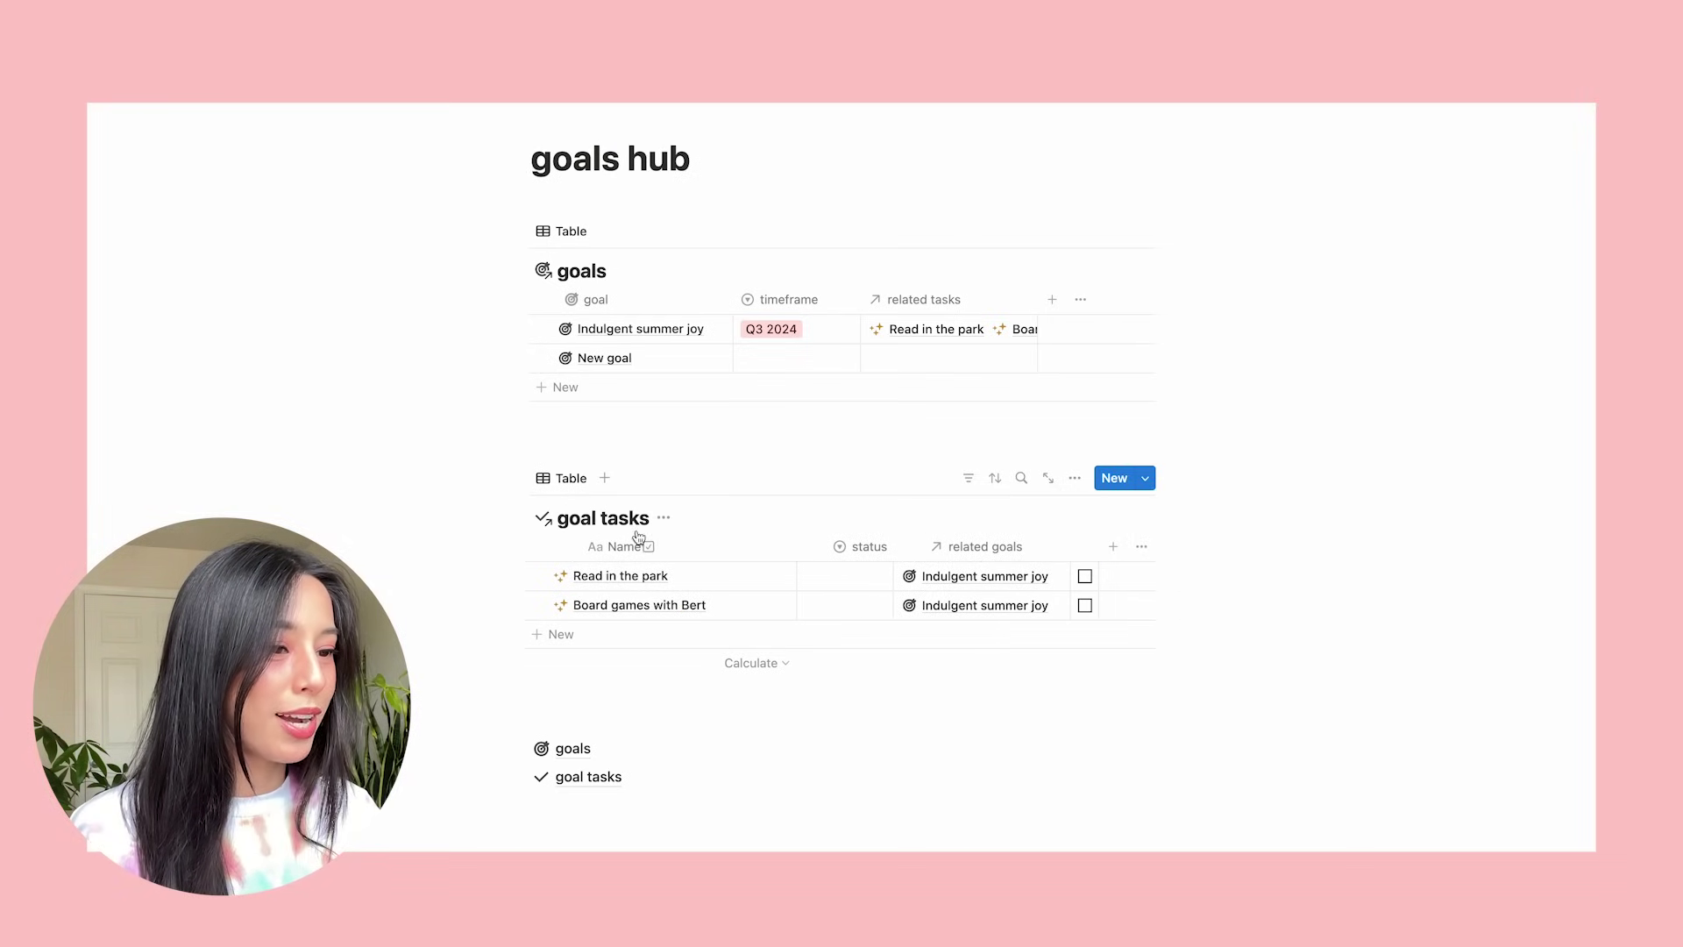
Place the checkbox column of goal tasks as the first column, before the task name.
drag(543, 560, 556, 558)
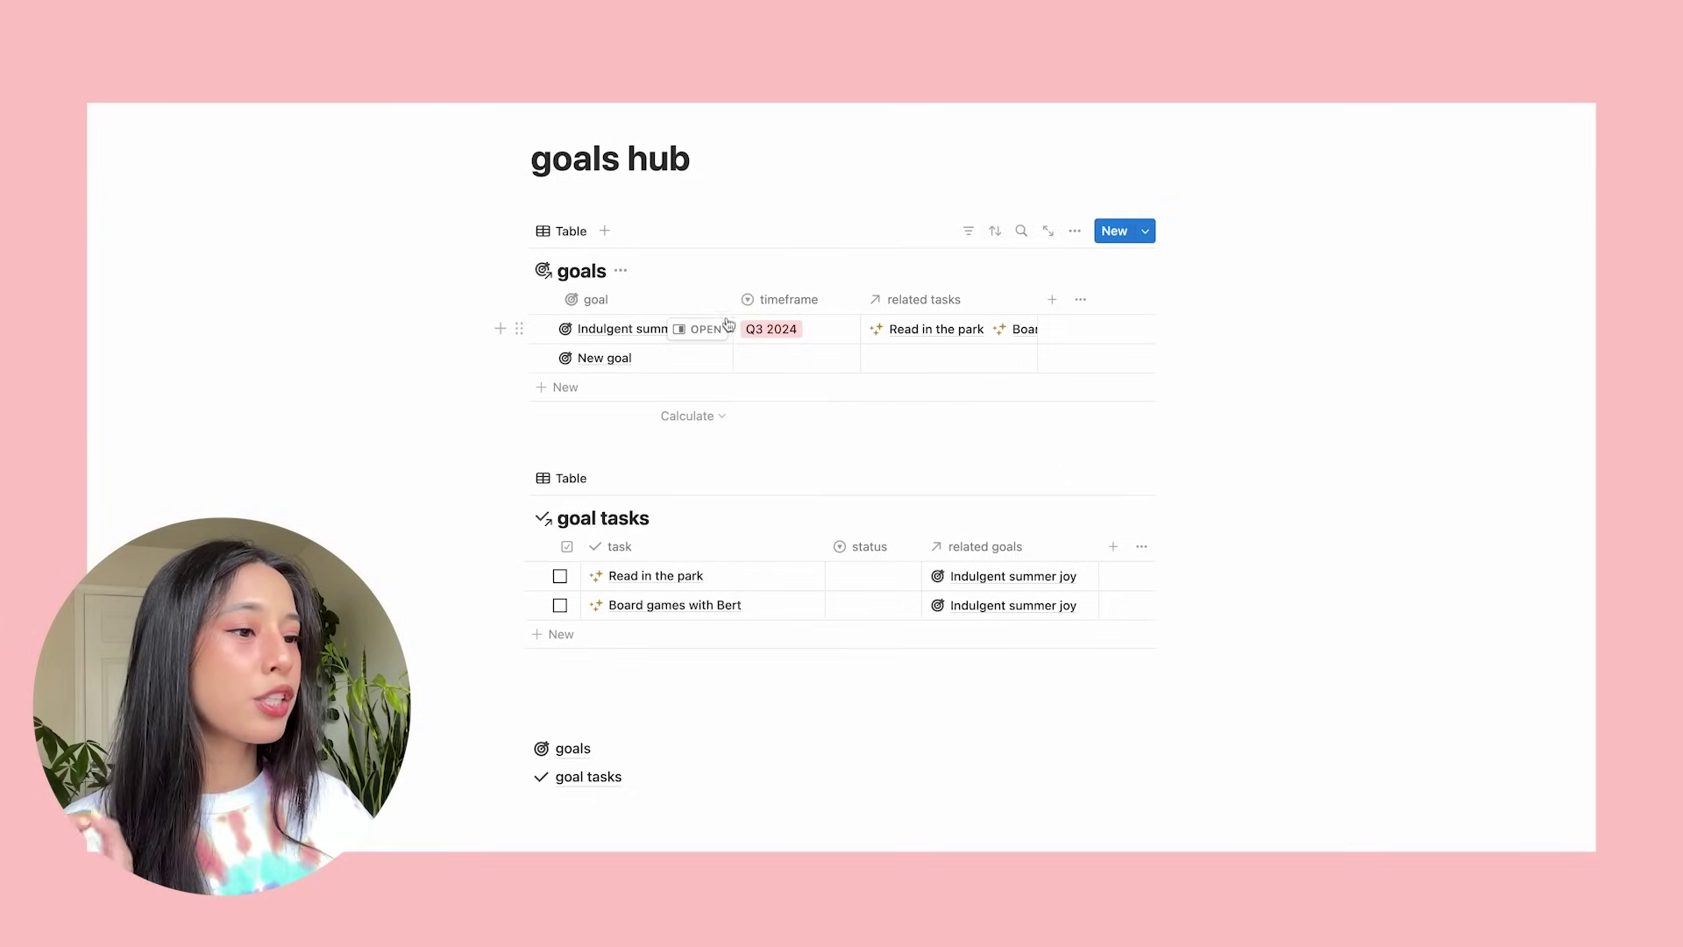
Check the "Indulgent summer joy" goal page, then open the goals database's "New goal" template for editing.
click(706, 329)
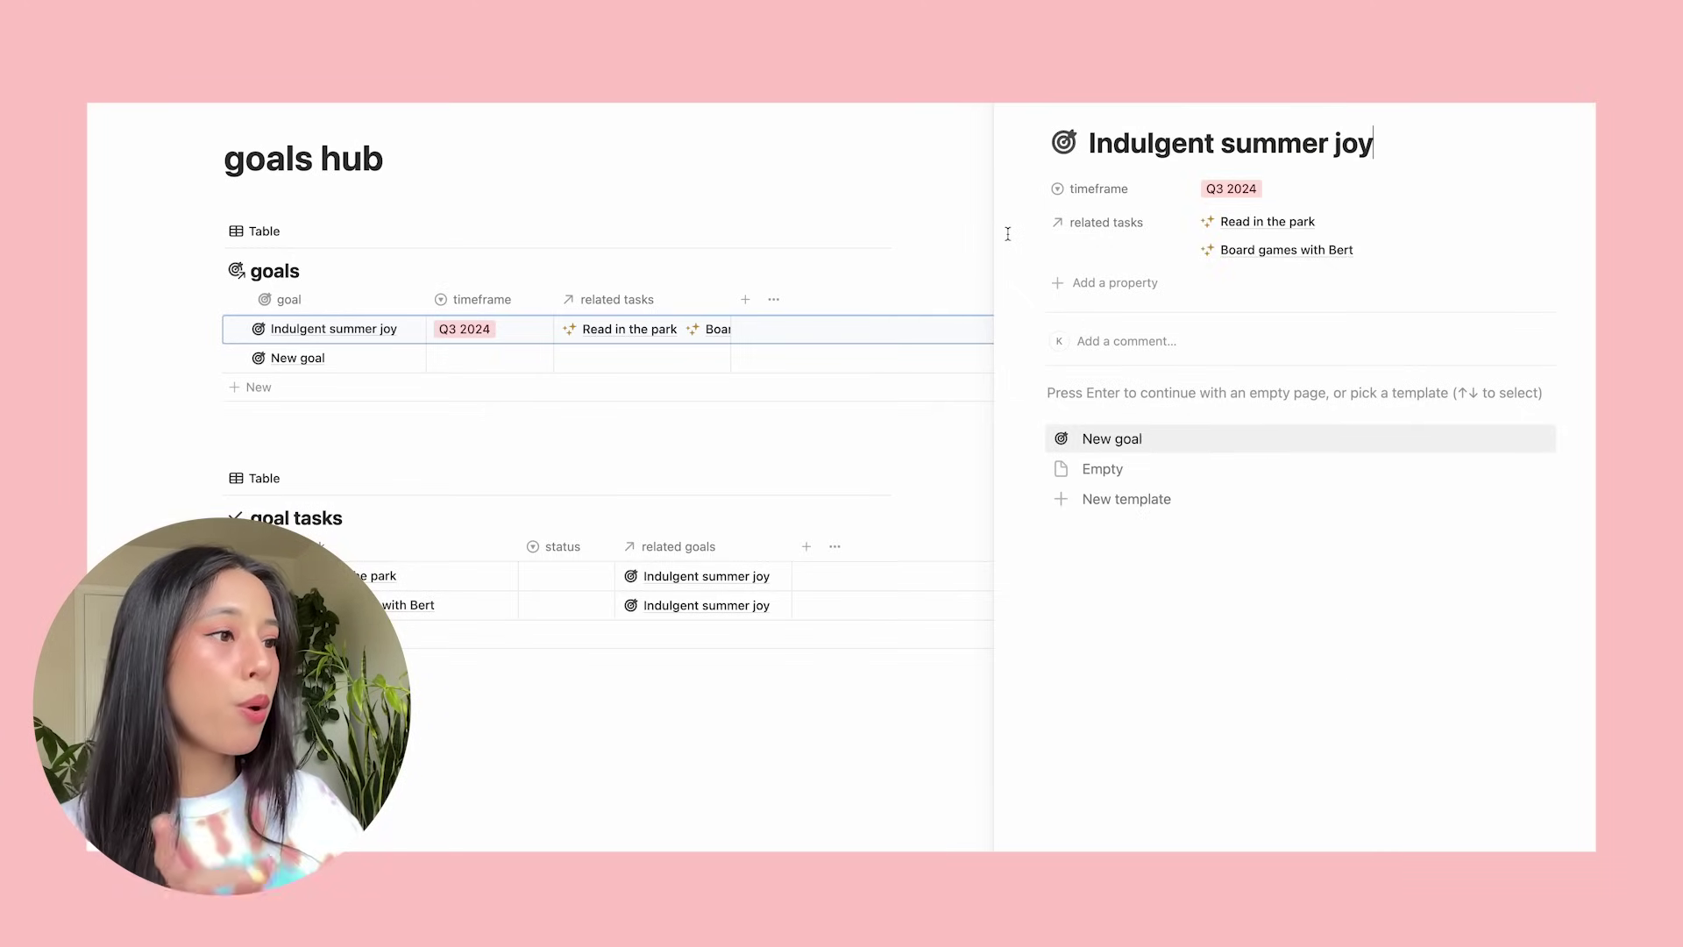
key(Escape)
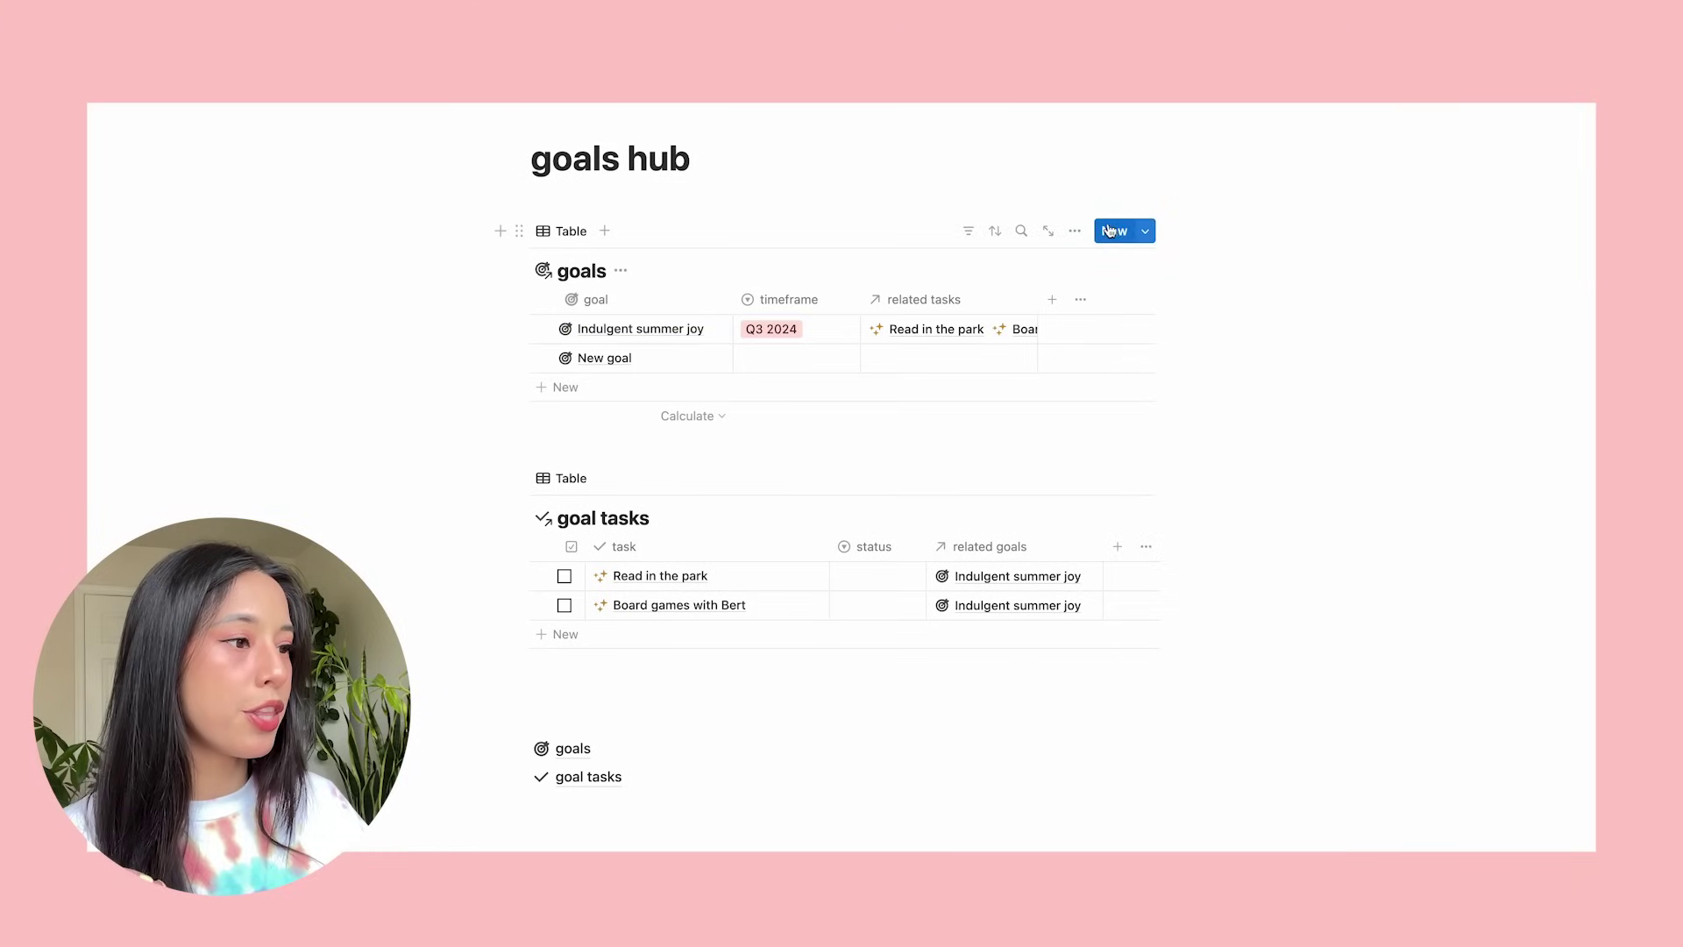
click(1146, 232)
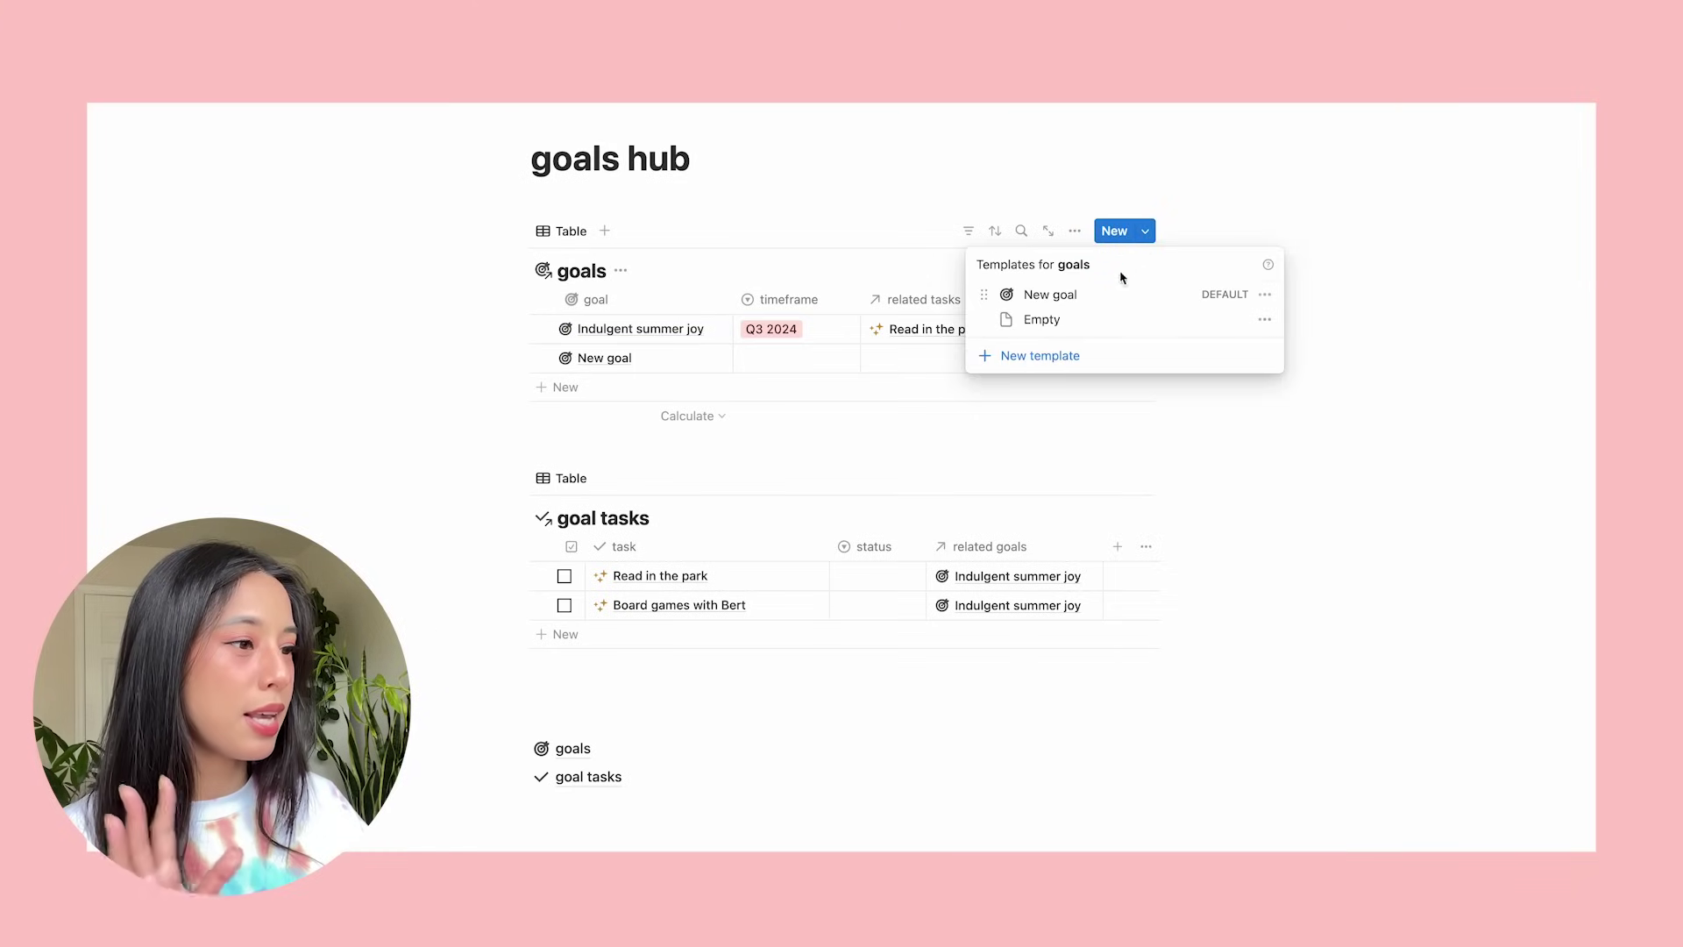
click(1264, 295)
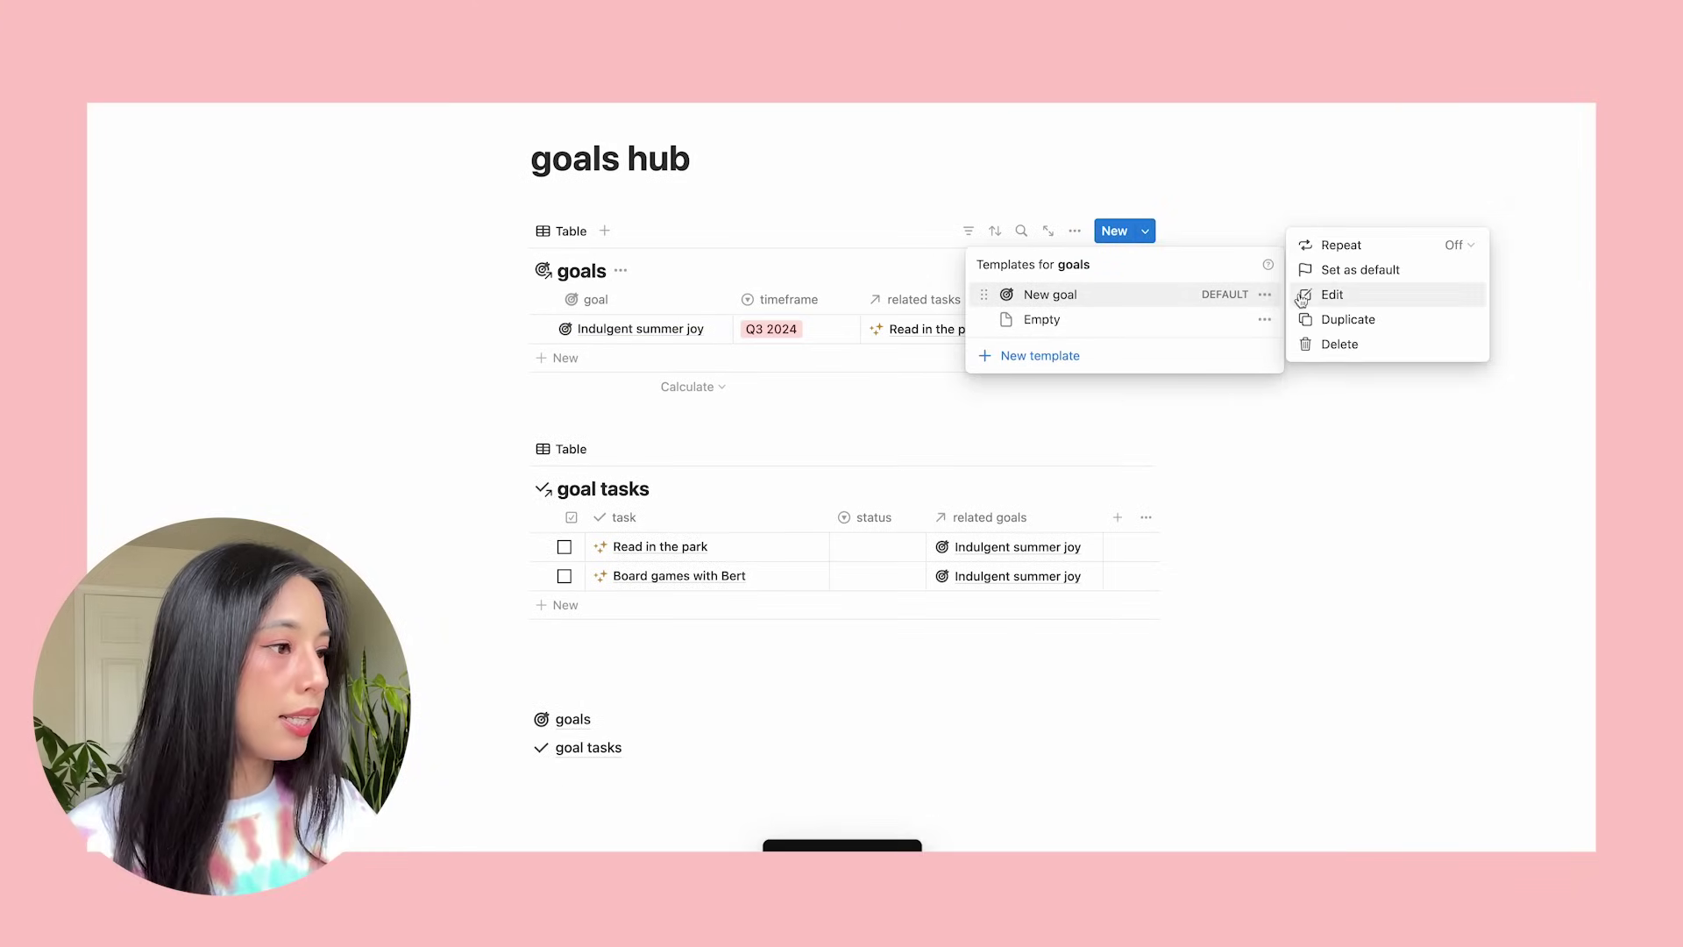
click(1323, 295)
scroll(614, 624, down, 3)
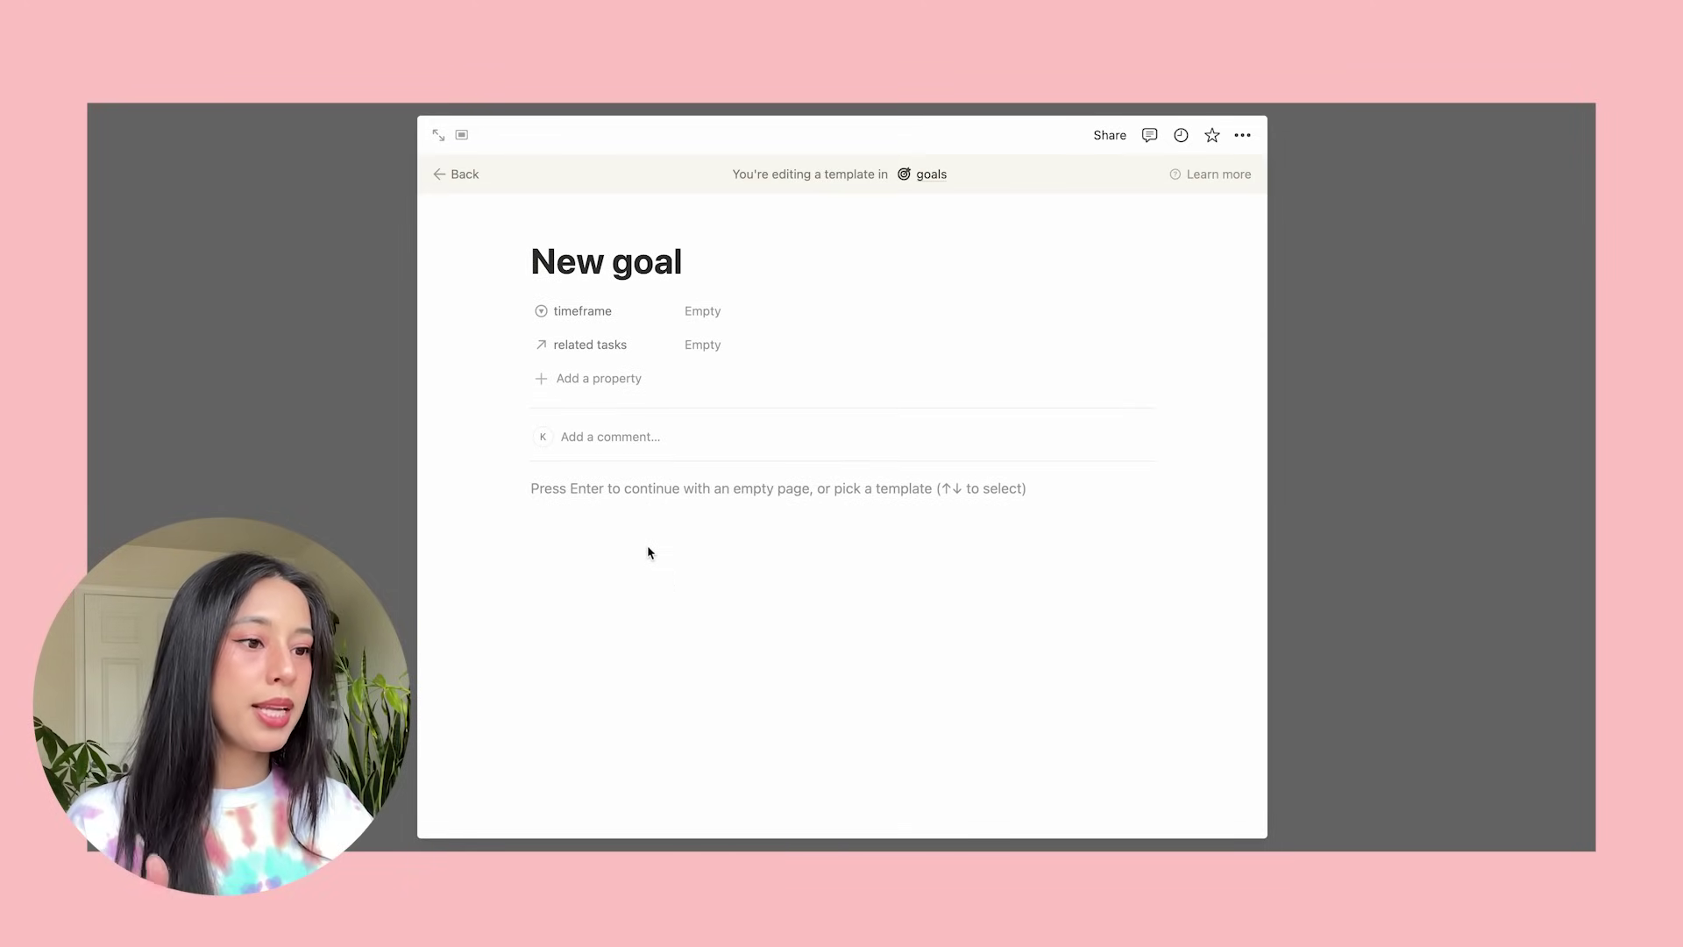
Insert a linked view of the goal tasks database into the "New goal" template, using its existing Table view.
key(Return)
key(Return)
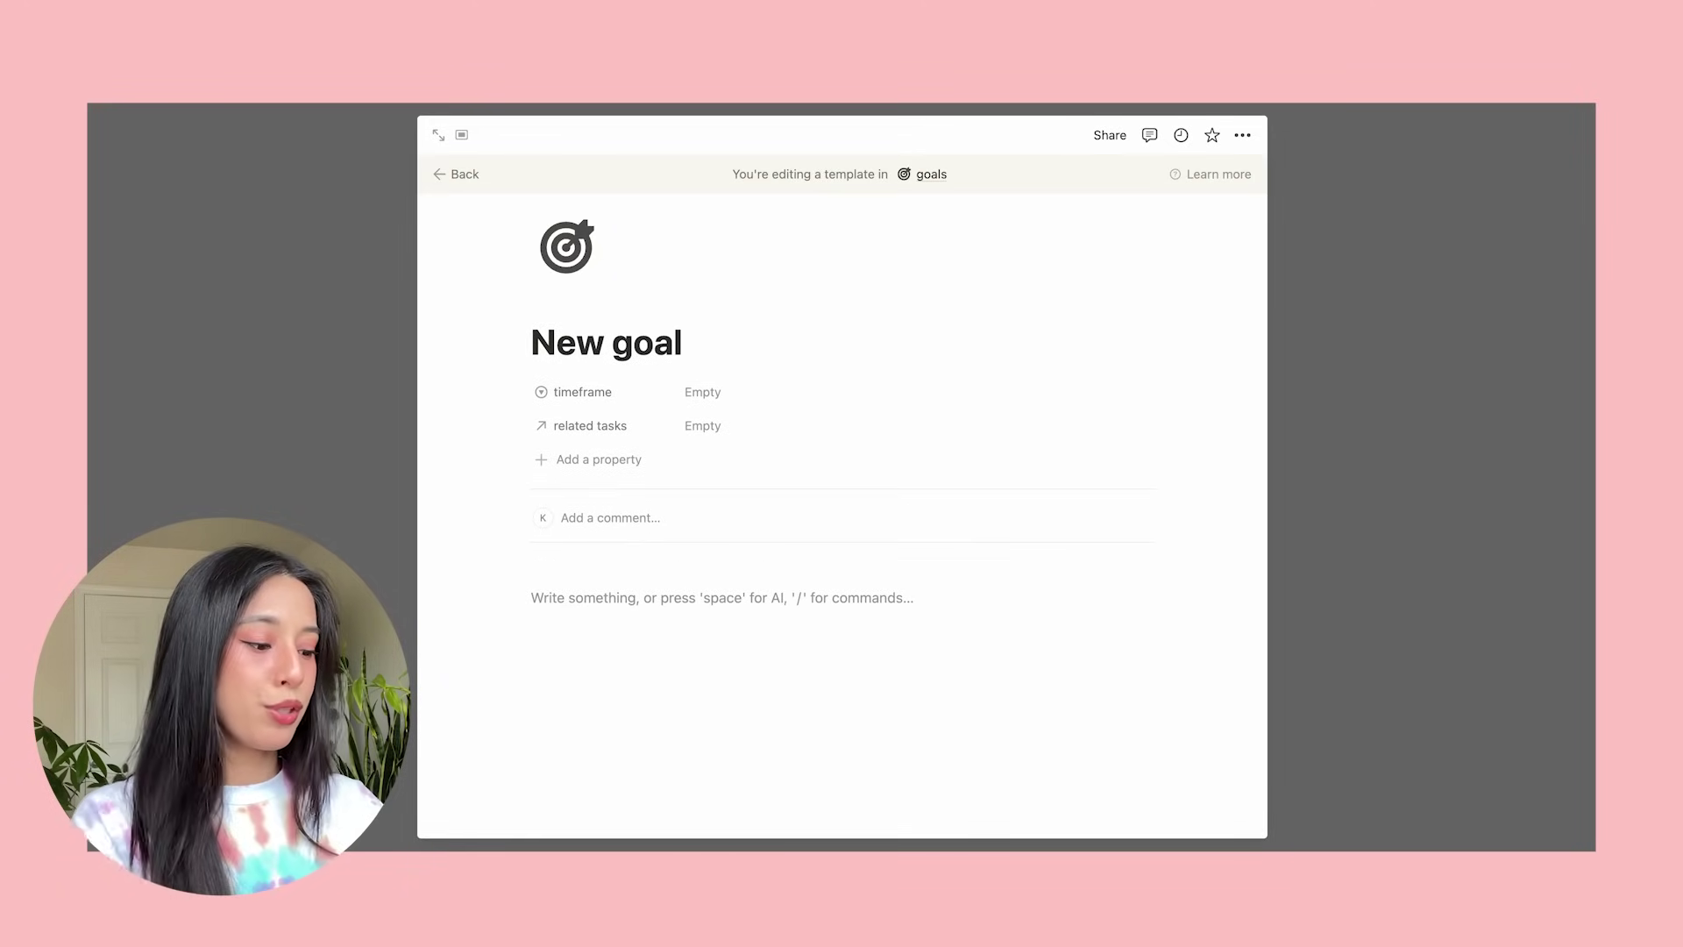
text(/linked)
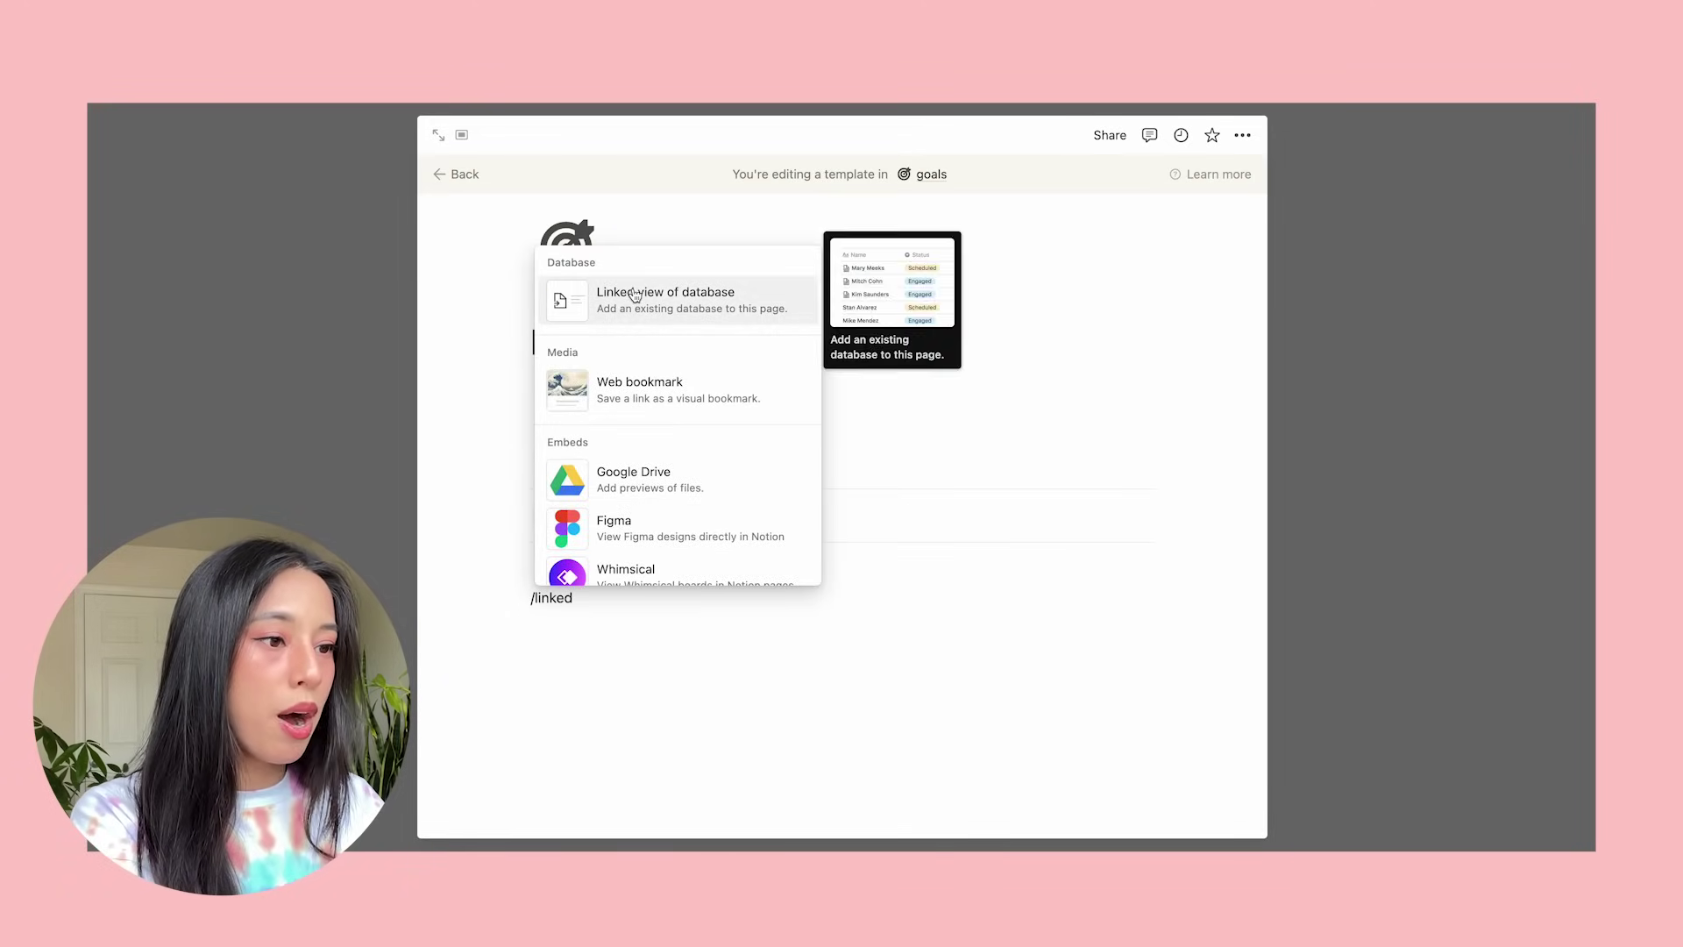
click(634, 295)
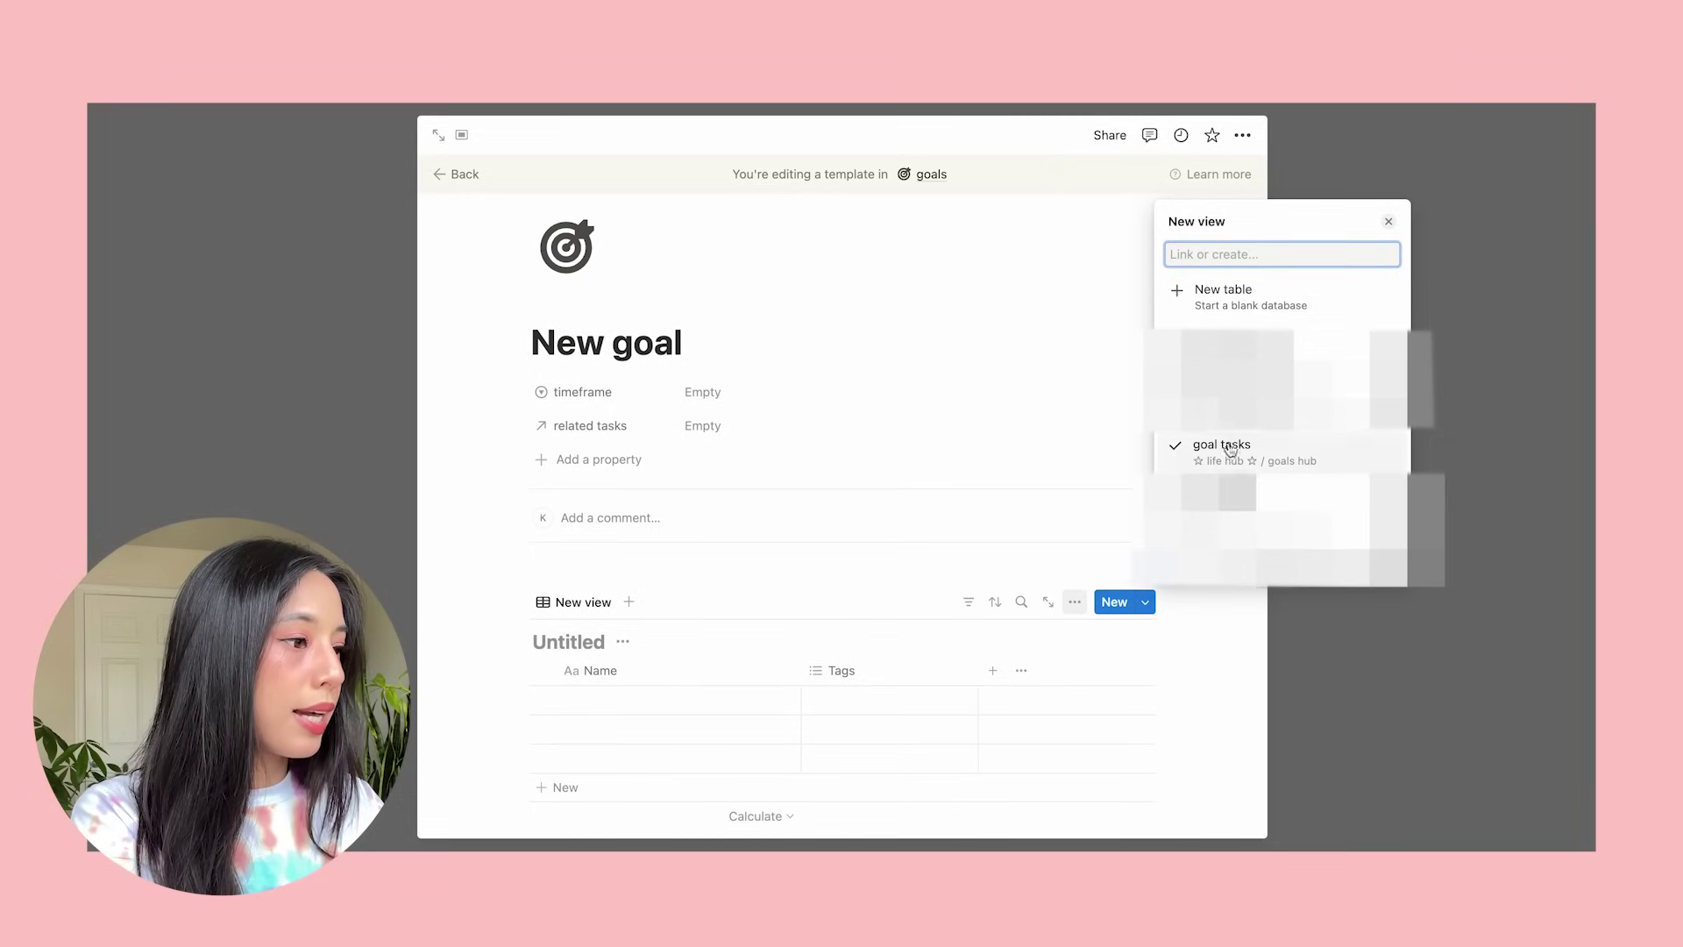
click(1270, 461)
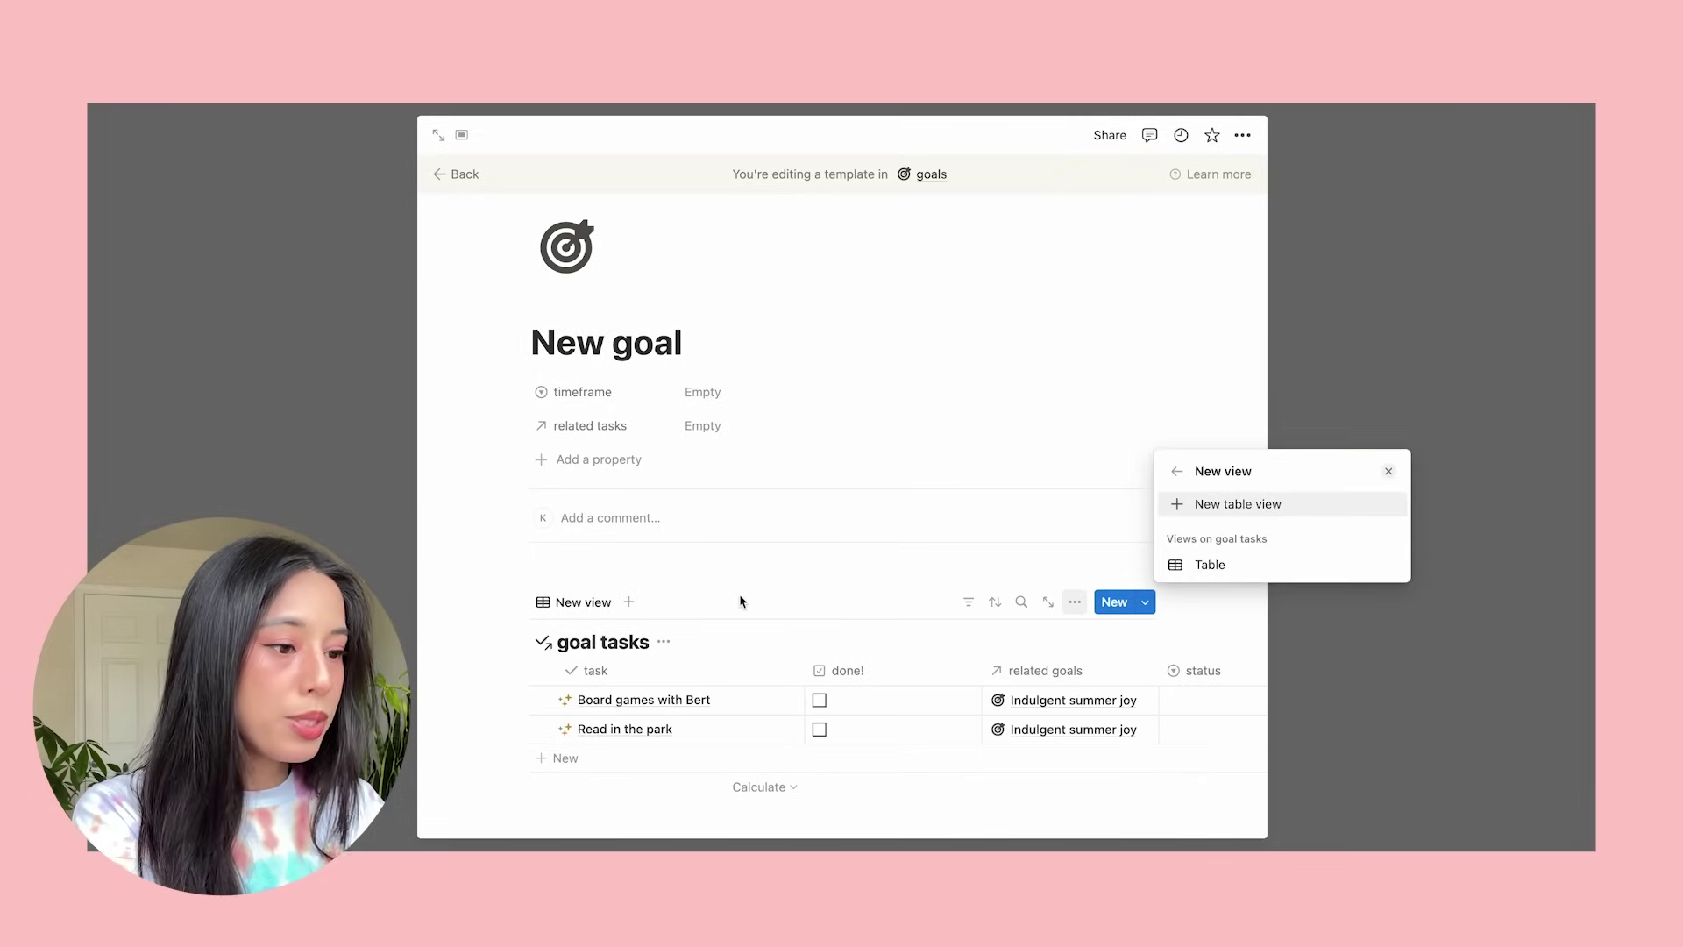
scroll(701, 584, down, 1)
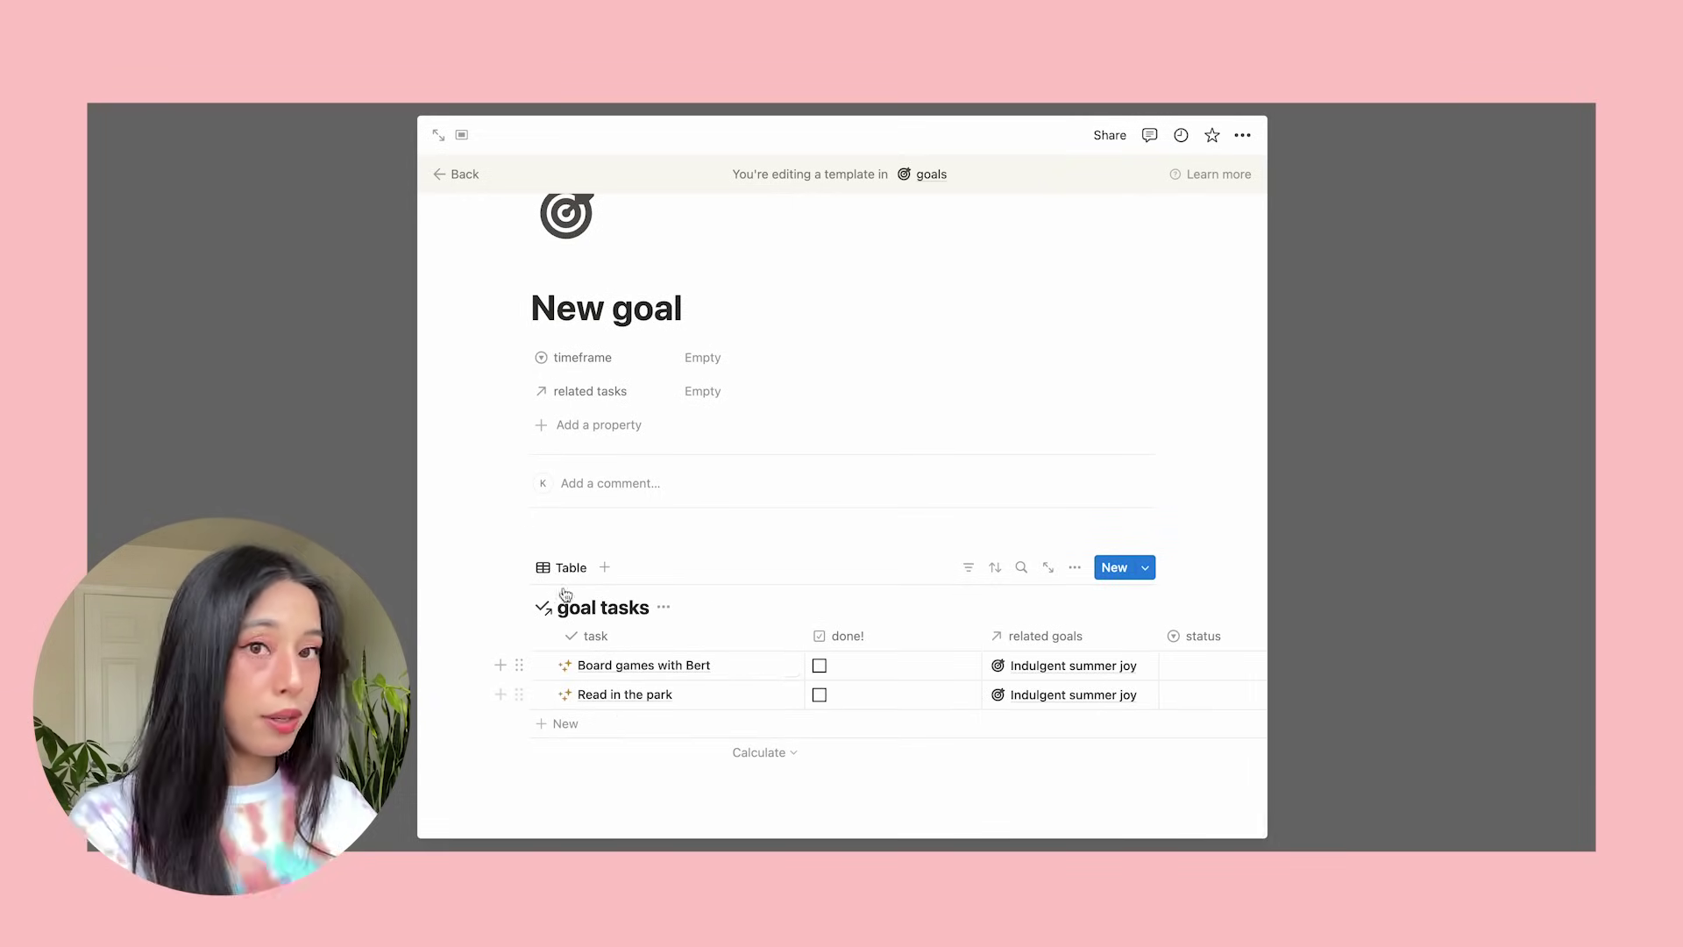
Hide the title and related goals column of the template's task table, and make the "done!" column first at checkbox width.
click(663, 609)
click(649, 695)
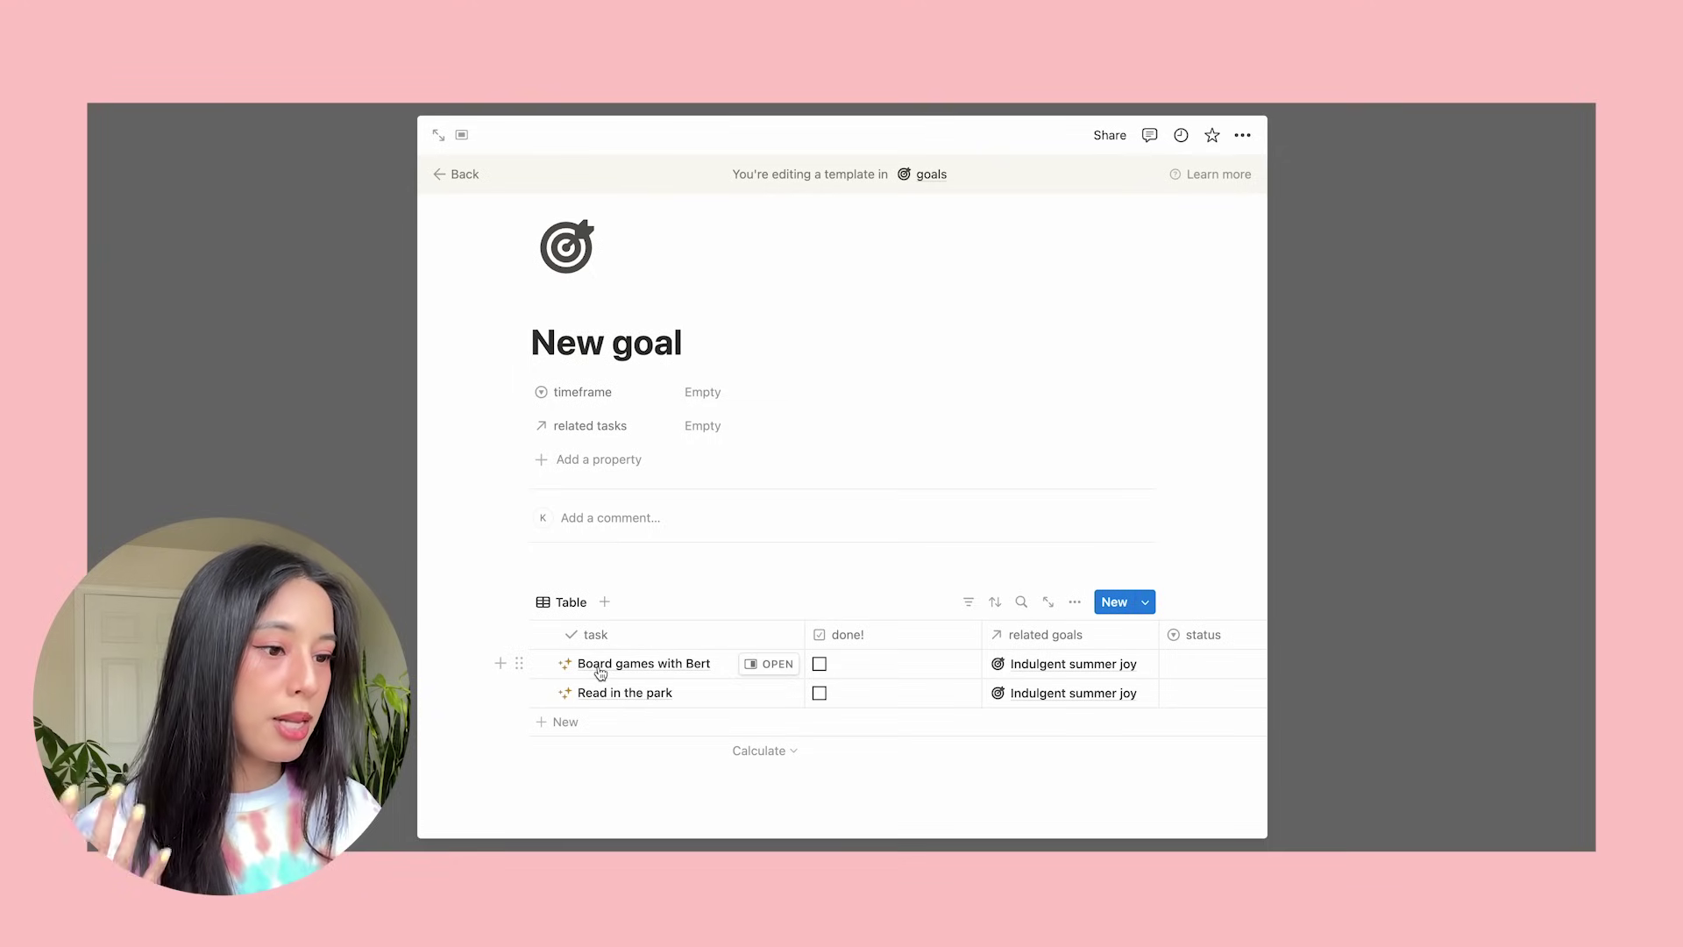
drag(824, 633, 574, 633)
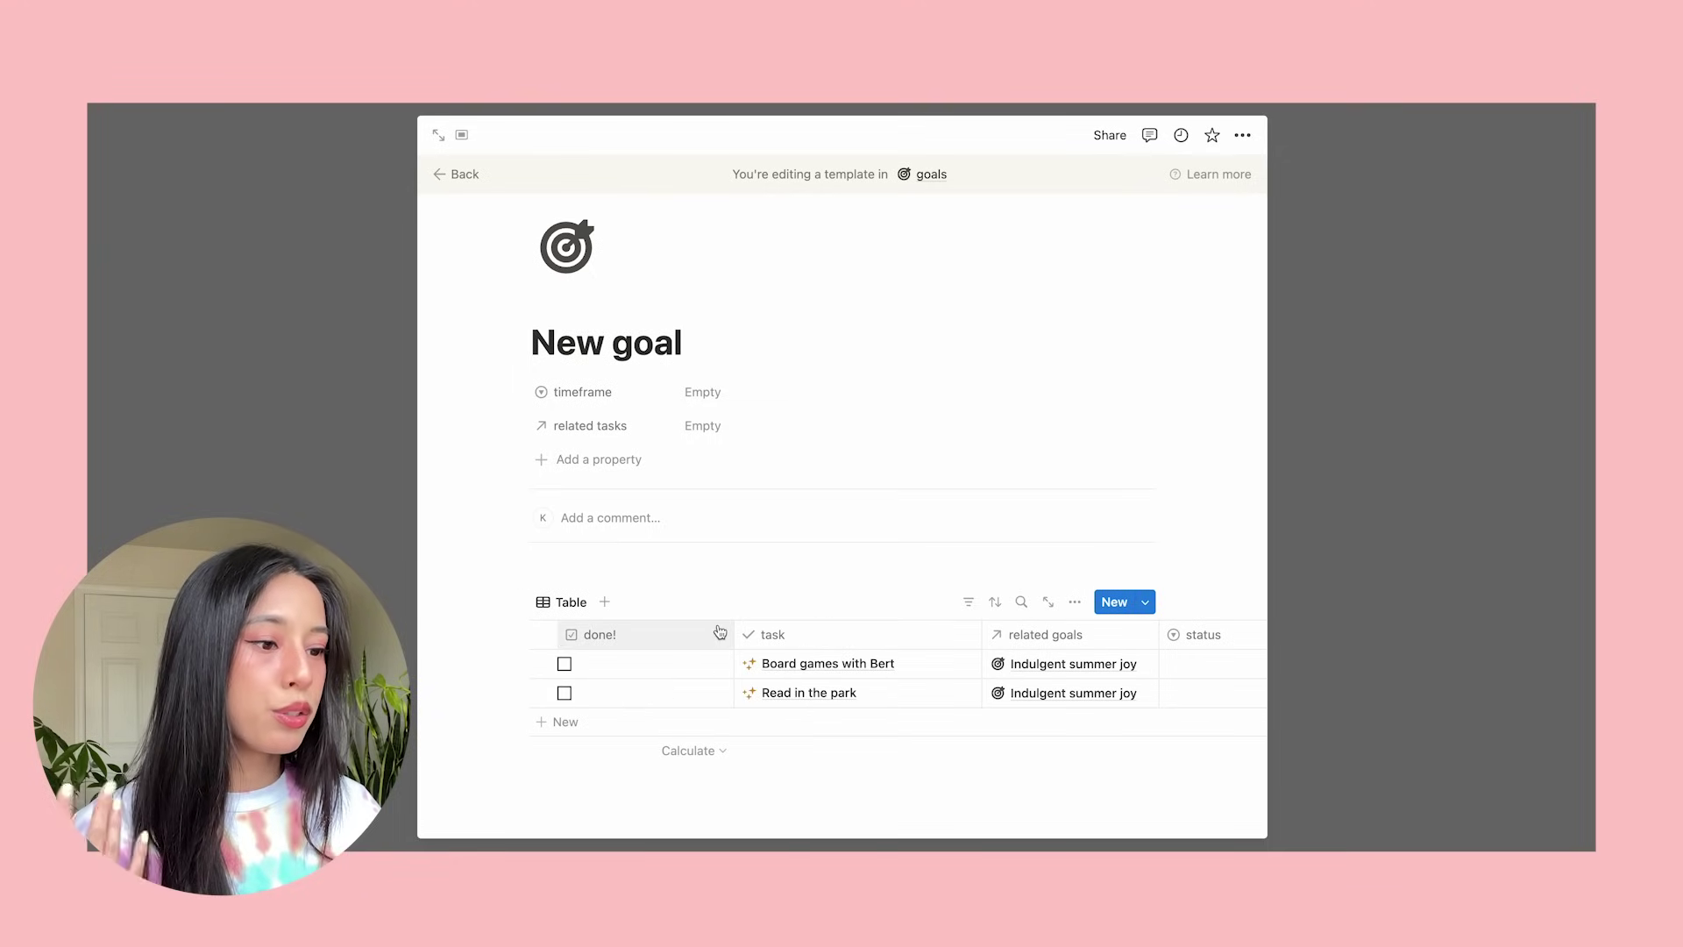
drag(735, 633, 586, 633)
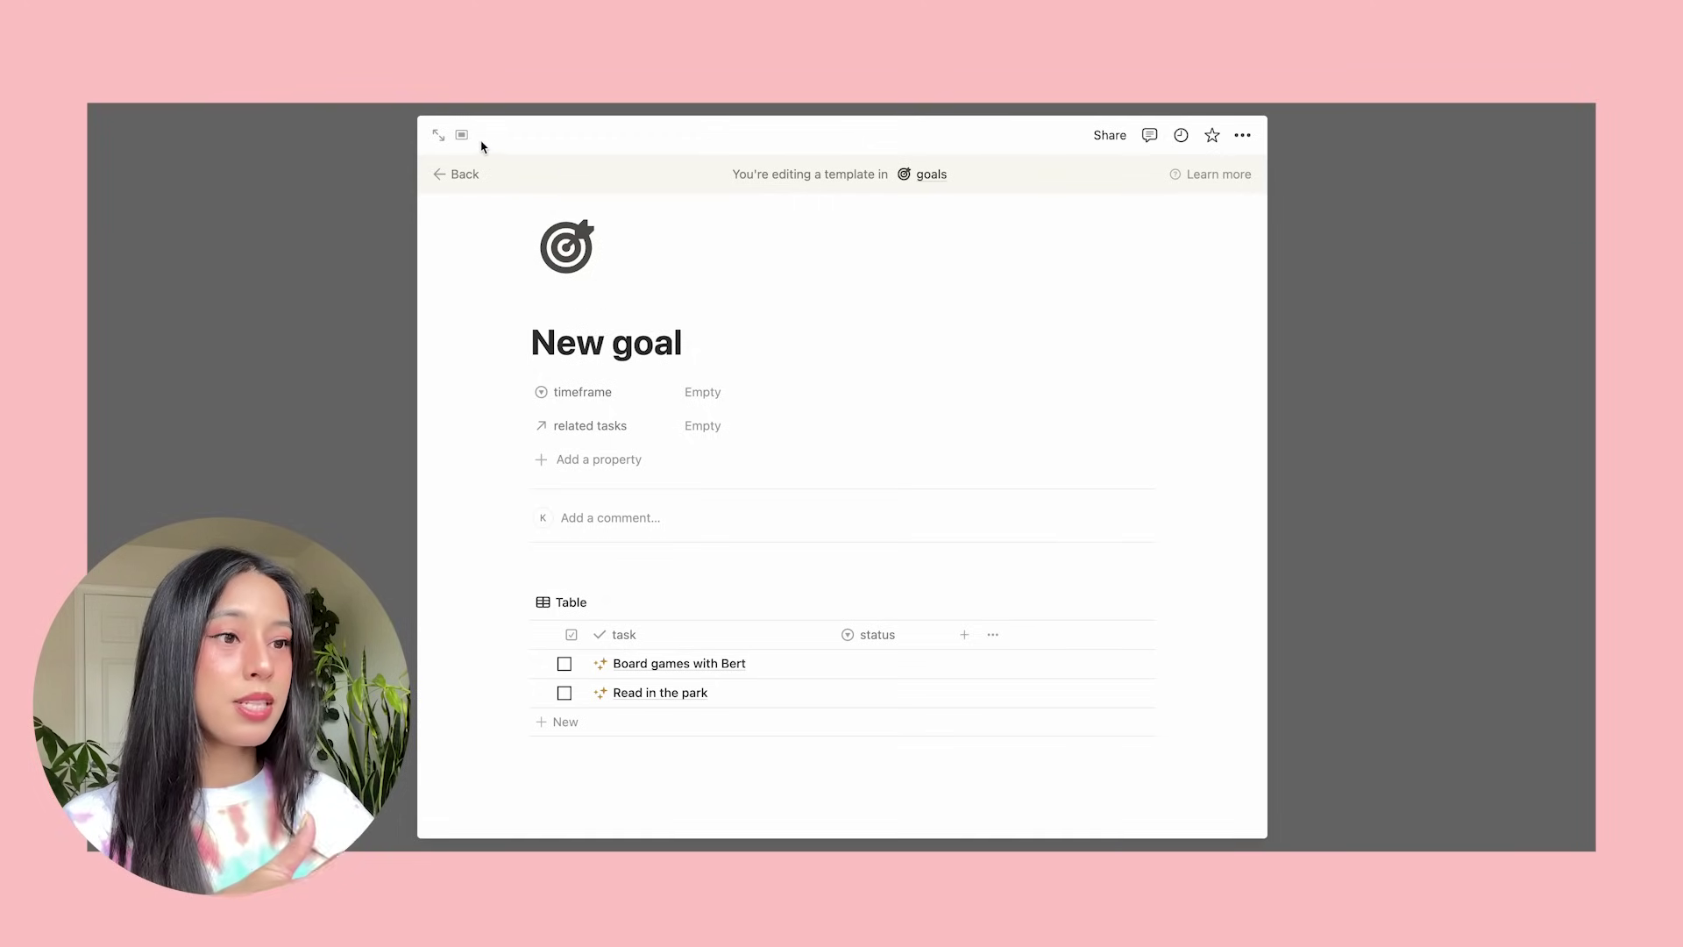
click(456, 174)
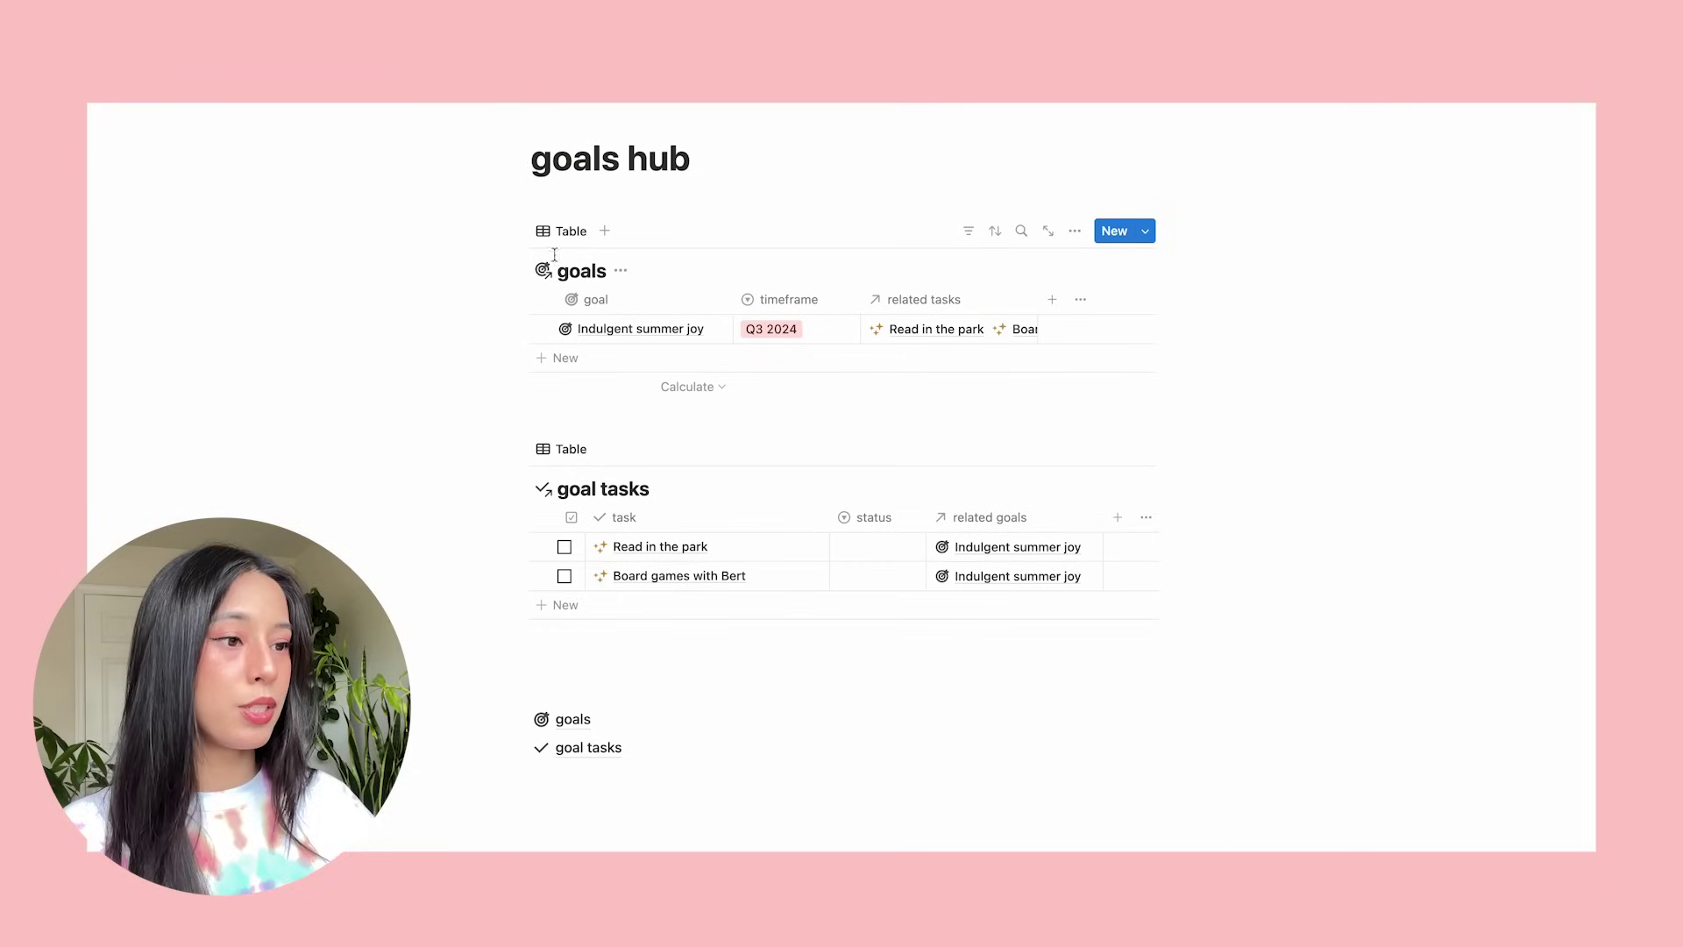
Add a new goal to the goals table from the default template and check its page.
click(559, 360)
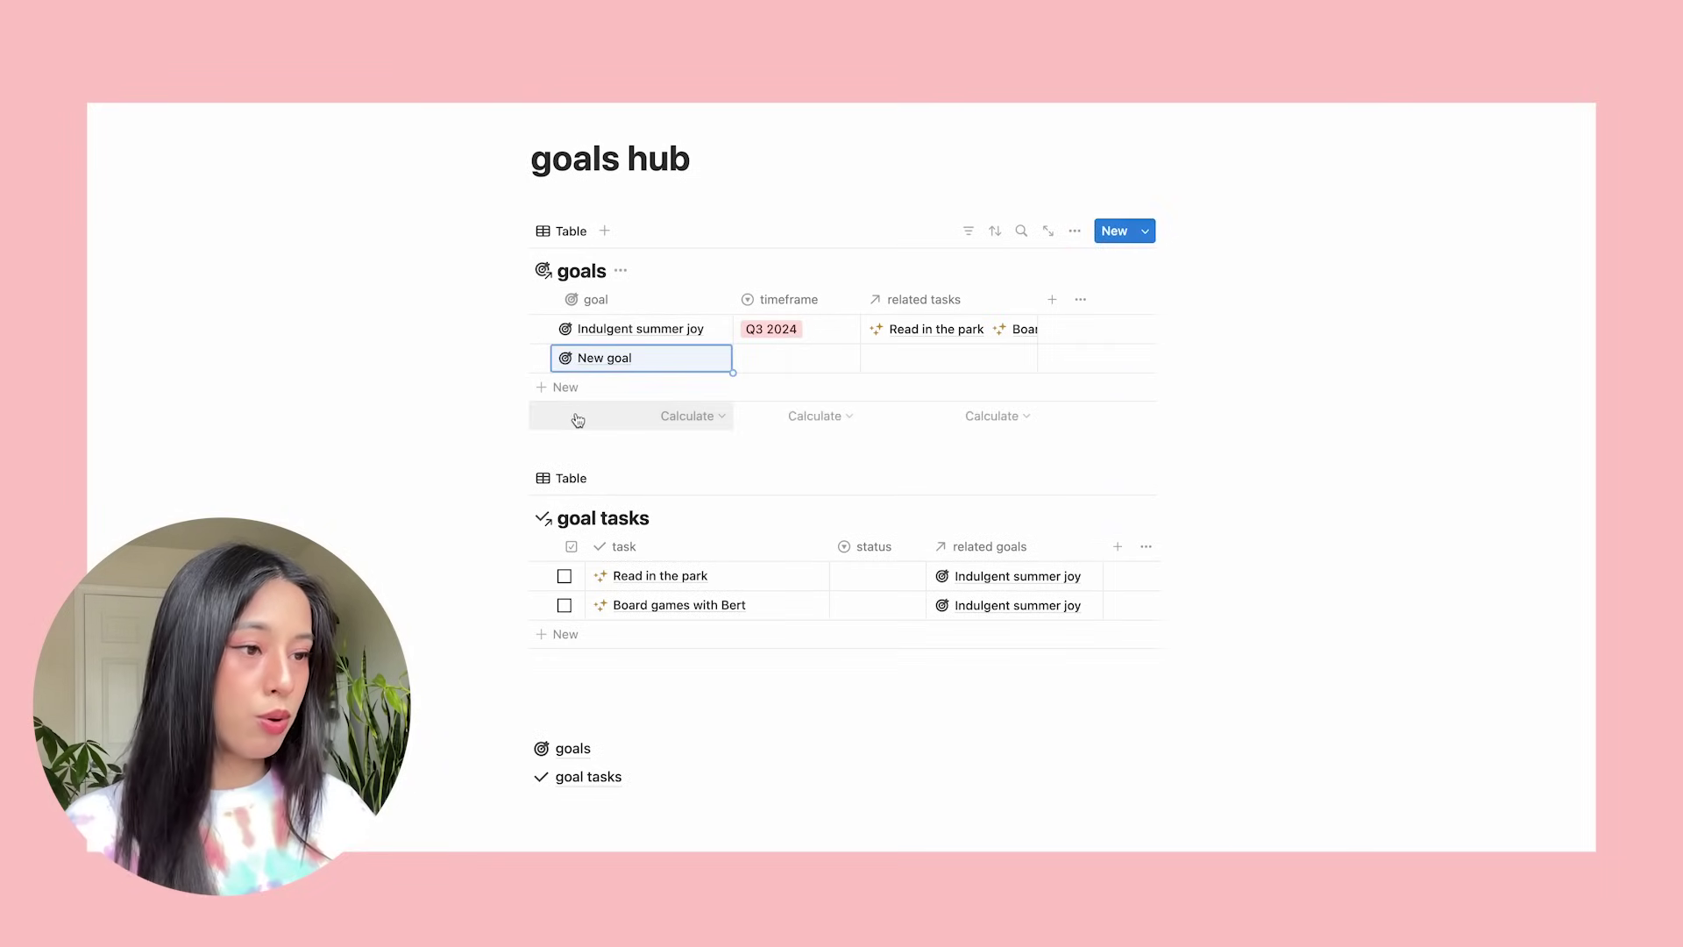
click(701, 360)
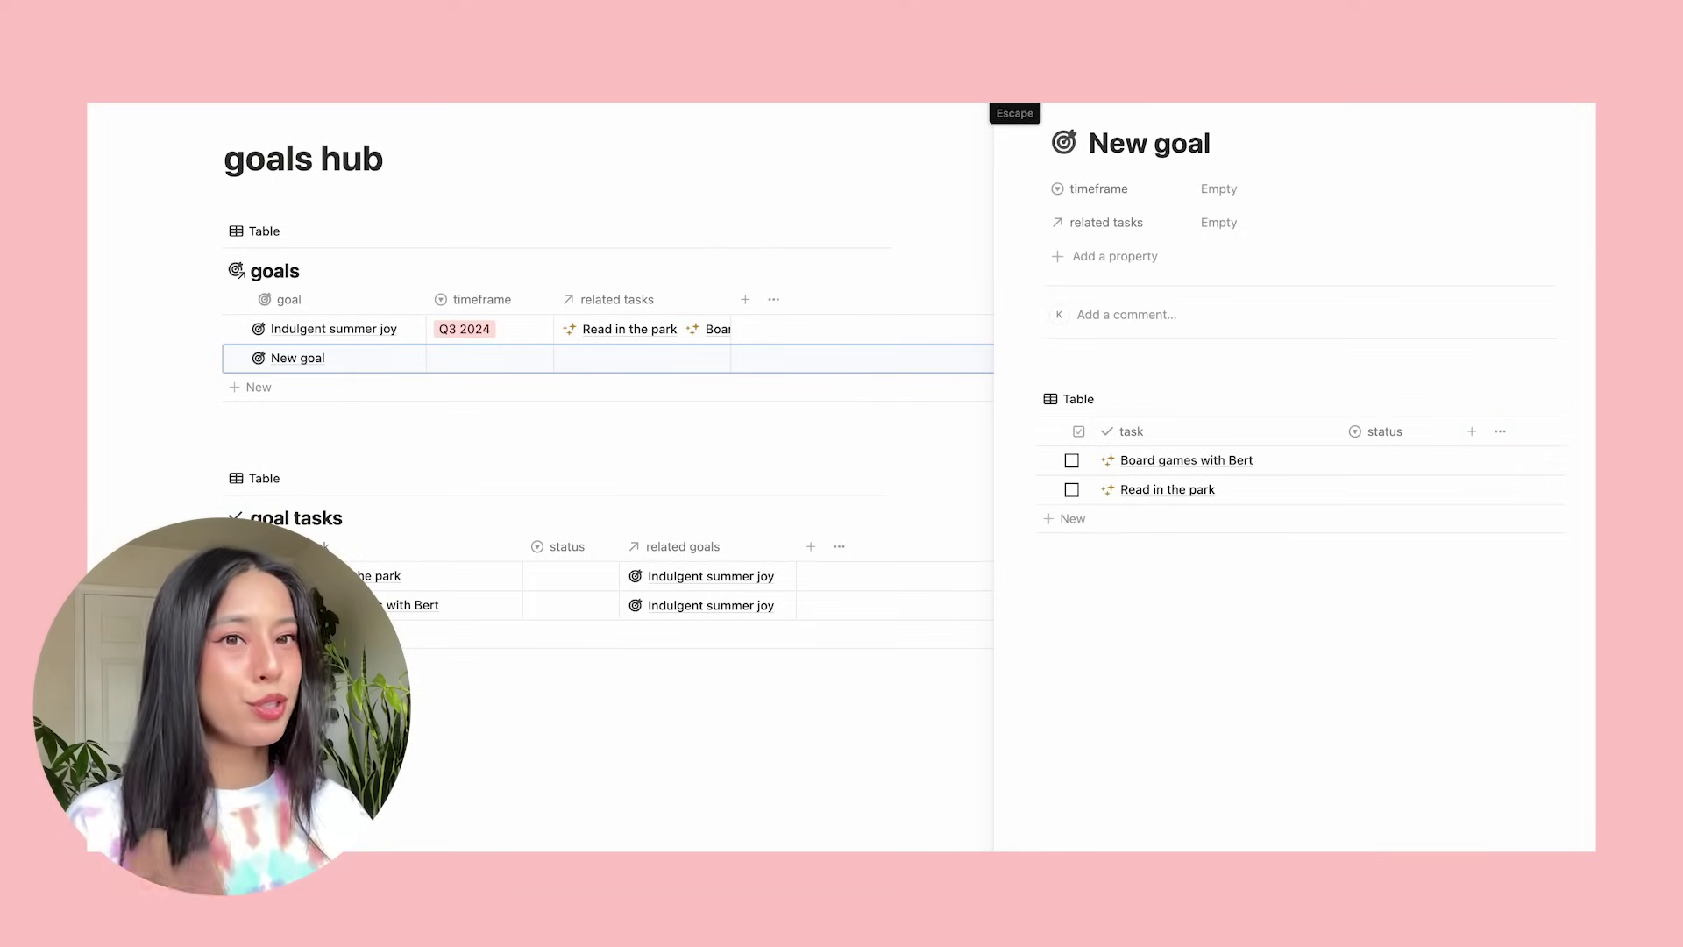
click(1008, 112)
Apply the "New goal" template to "Indulgent summer joy" and filter its task table to related goals containing "Indulgent summer joy".
click(705, 329)
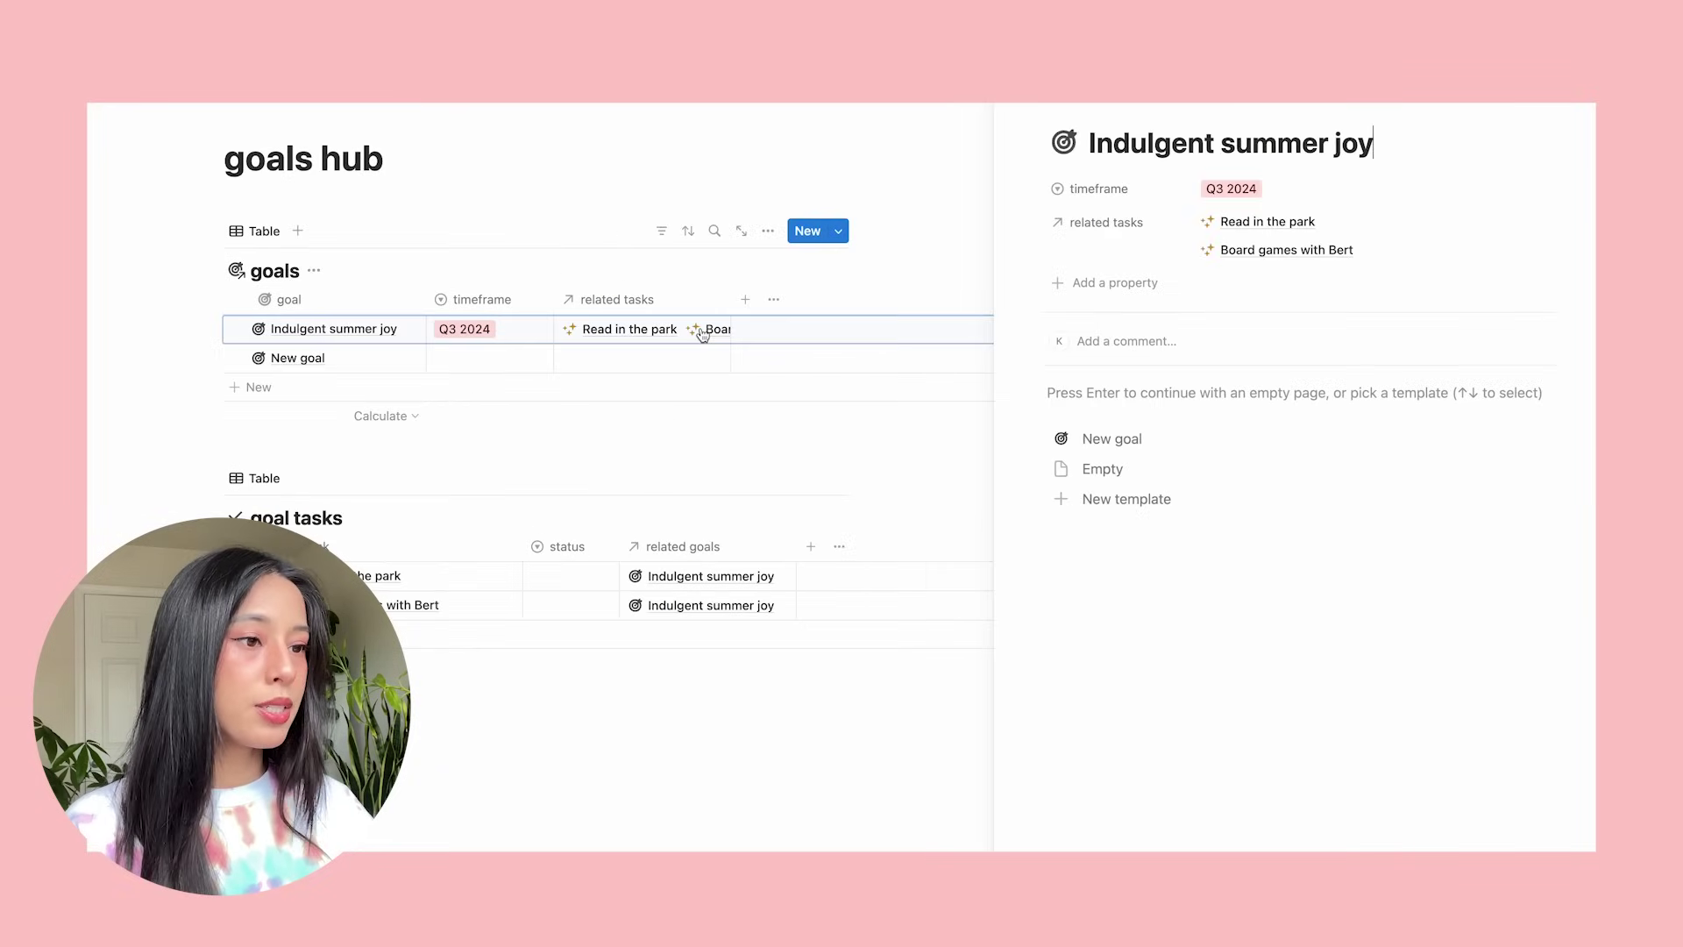
click(1127, 446)
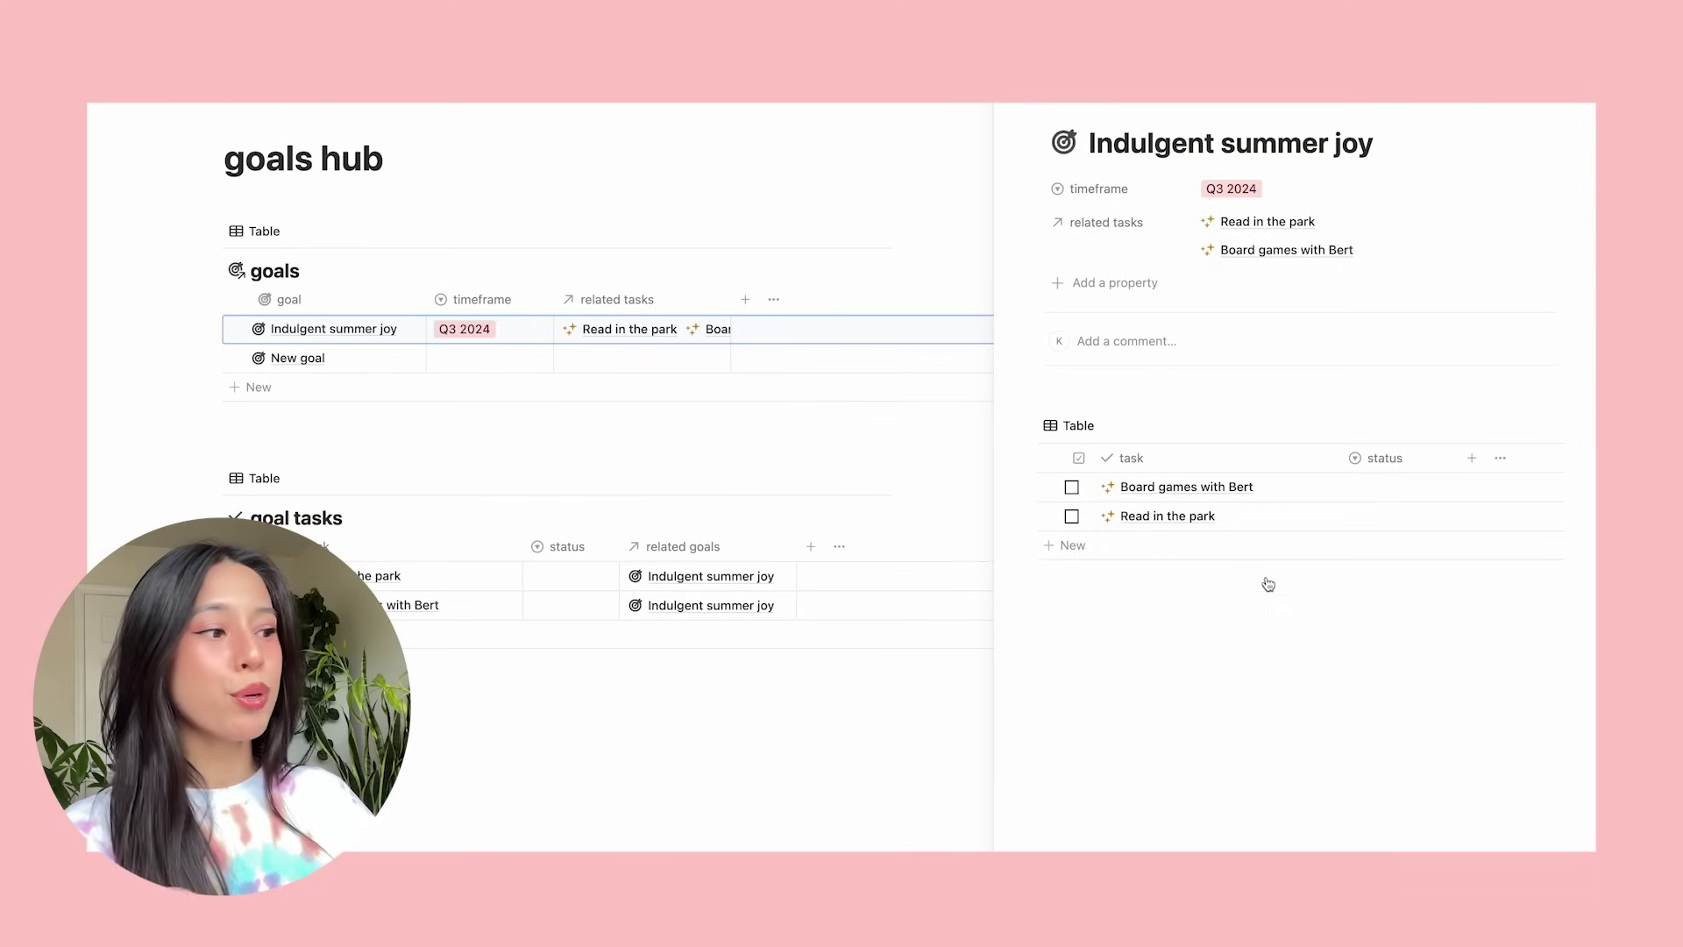
click(1381, 433)
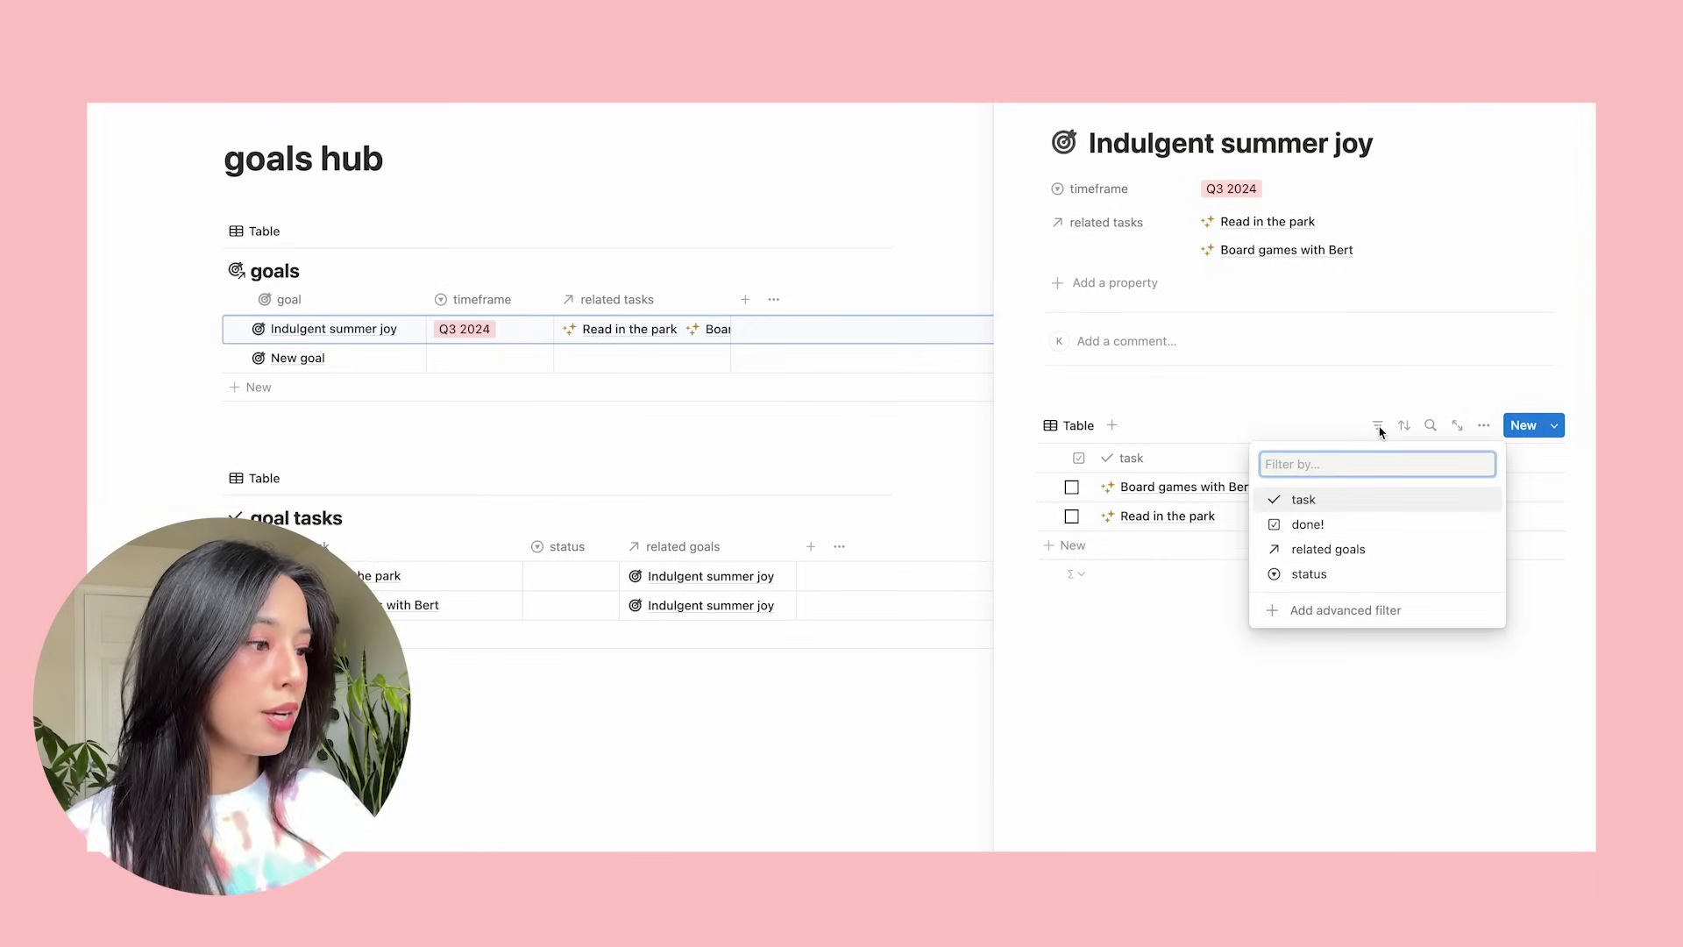
click(1305, 554)
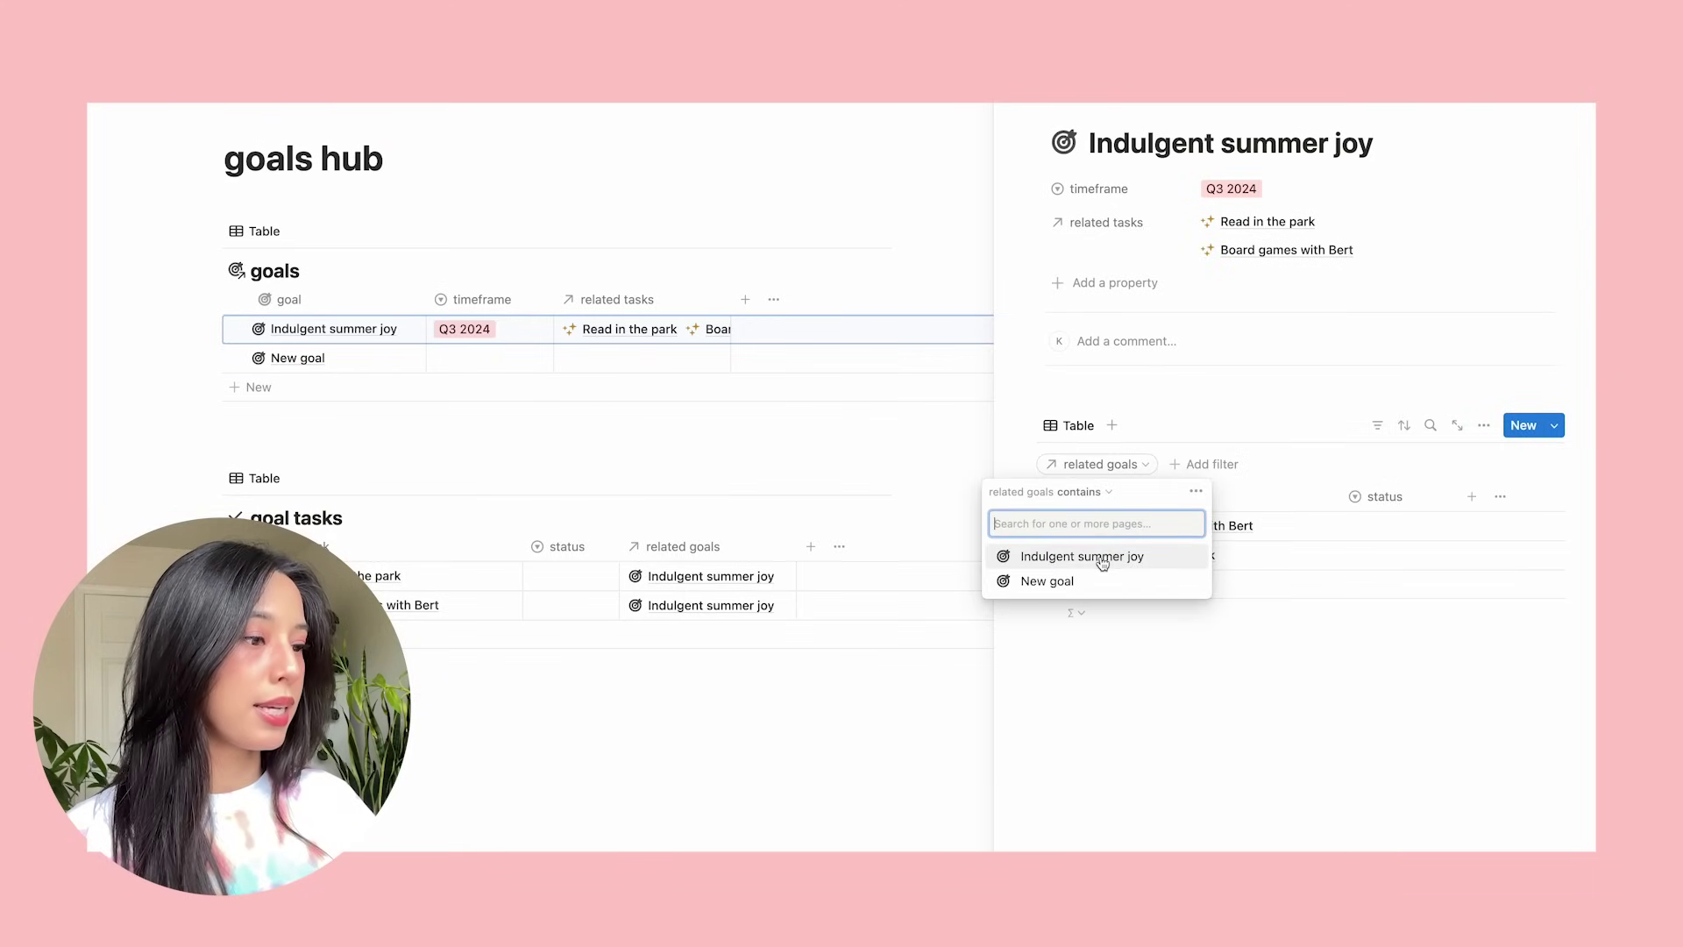
click(1103, 559)
click(1378, 426)
click(1378, 425)
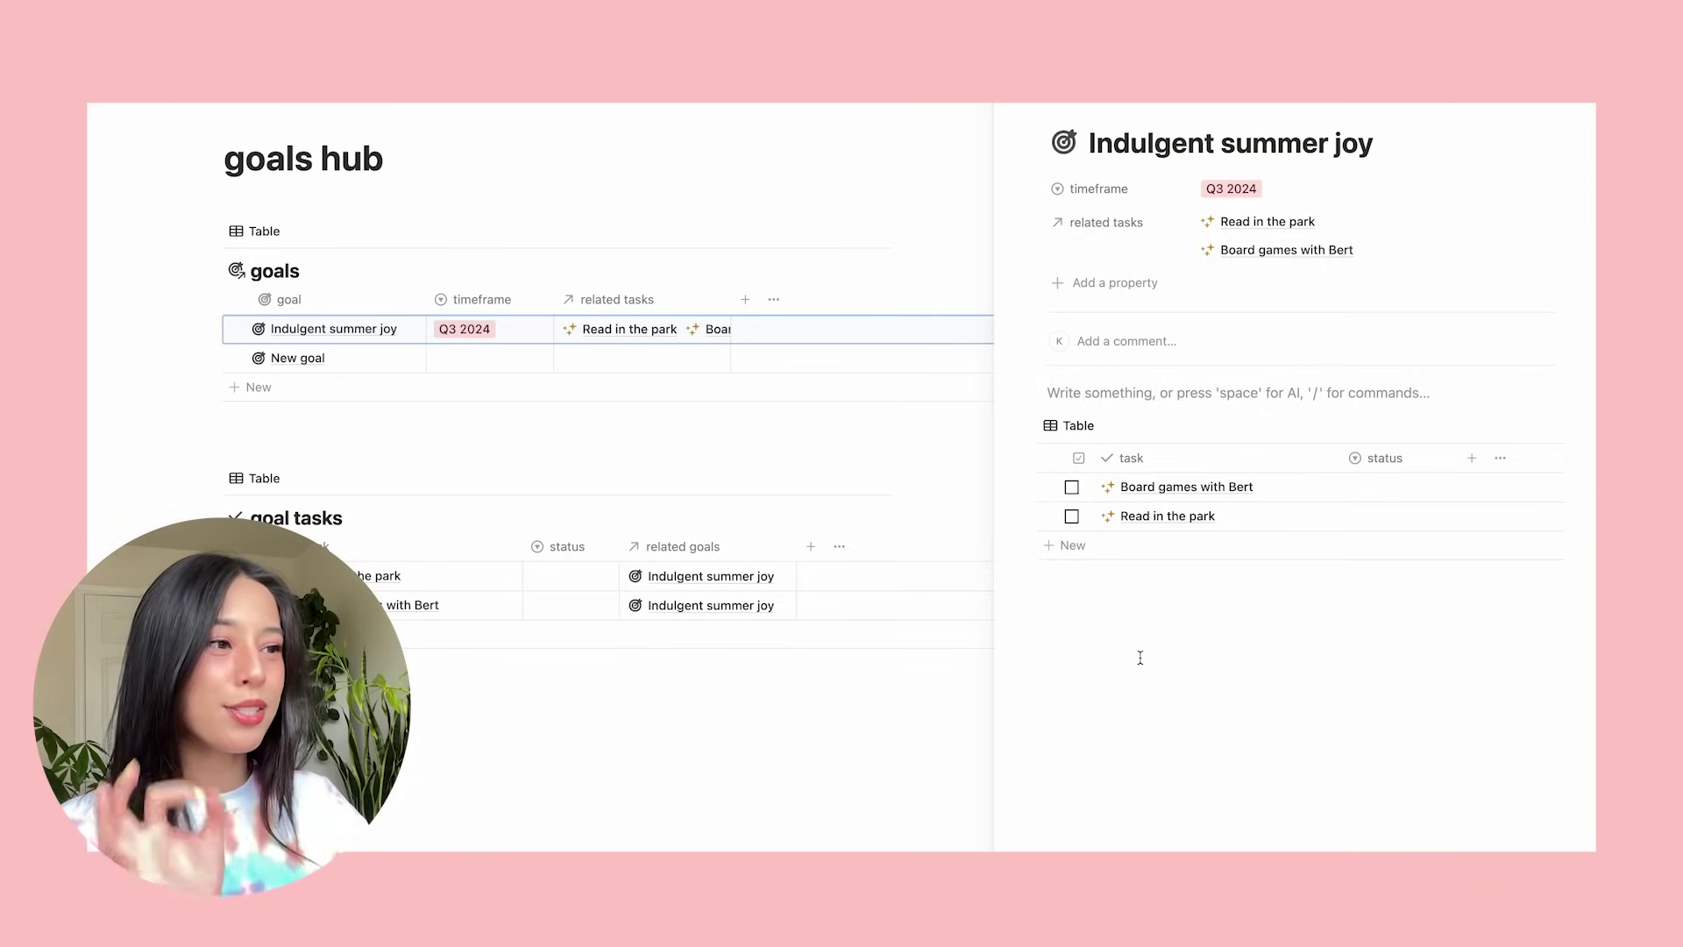
key(Escape)
Rename the new goal "Slow cozy infrastructure" and add the goals "Wedding closeout", "Nurture income streams" and "Identity work".
click(624, 353)
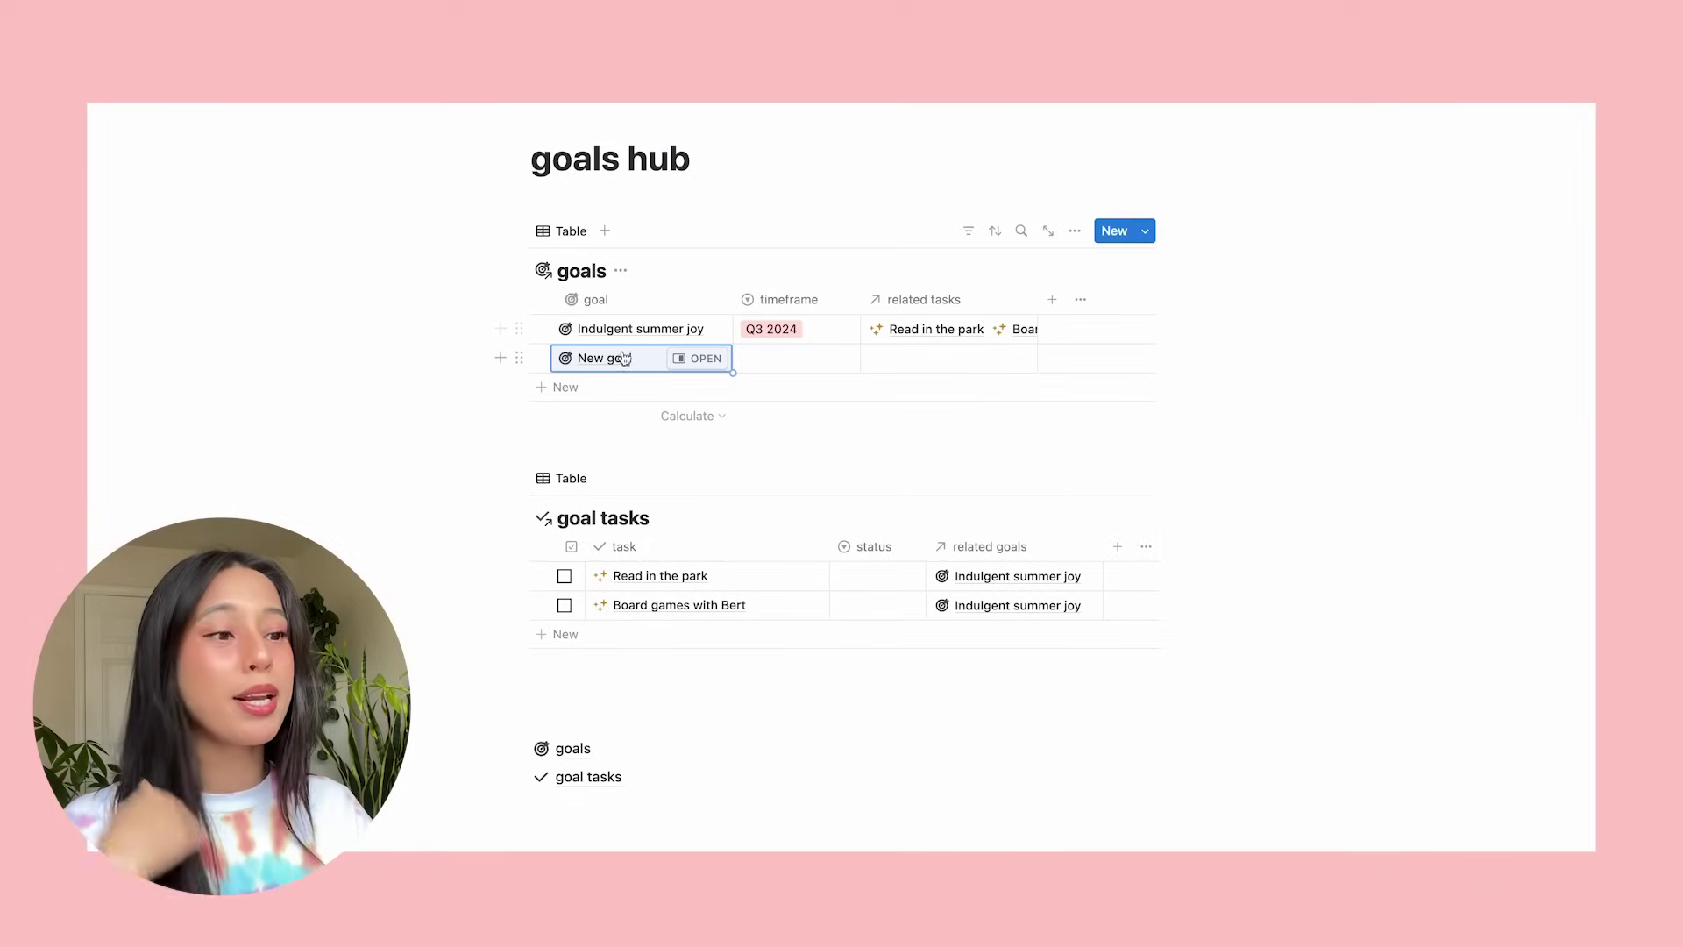
text(Slo)
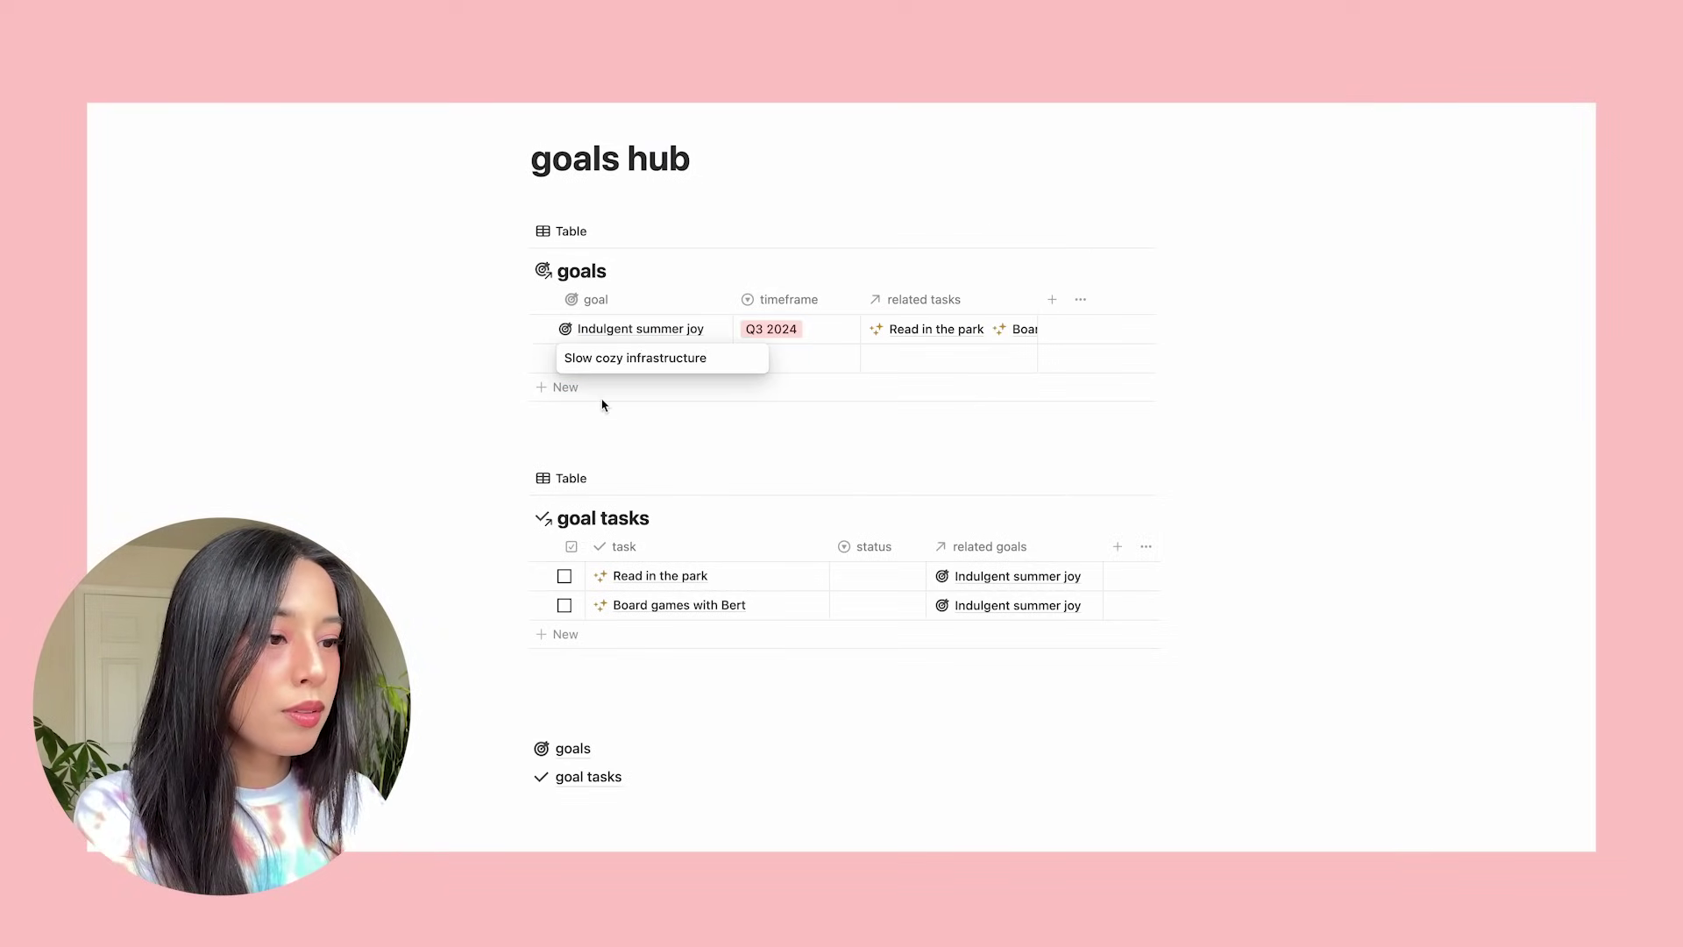
key(Return)
text(Wedding closeout)
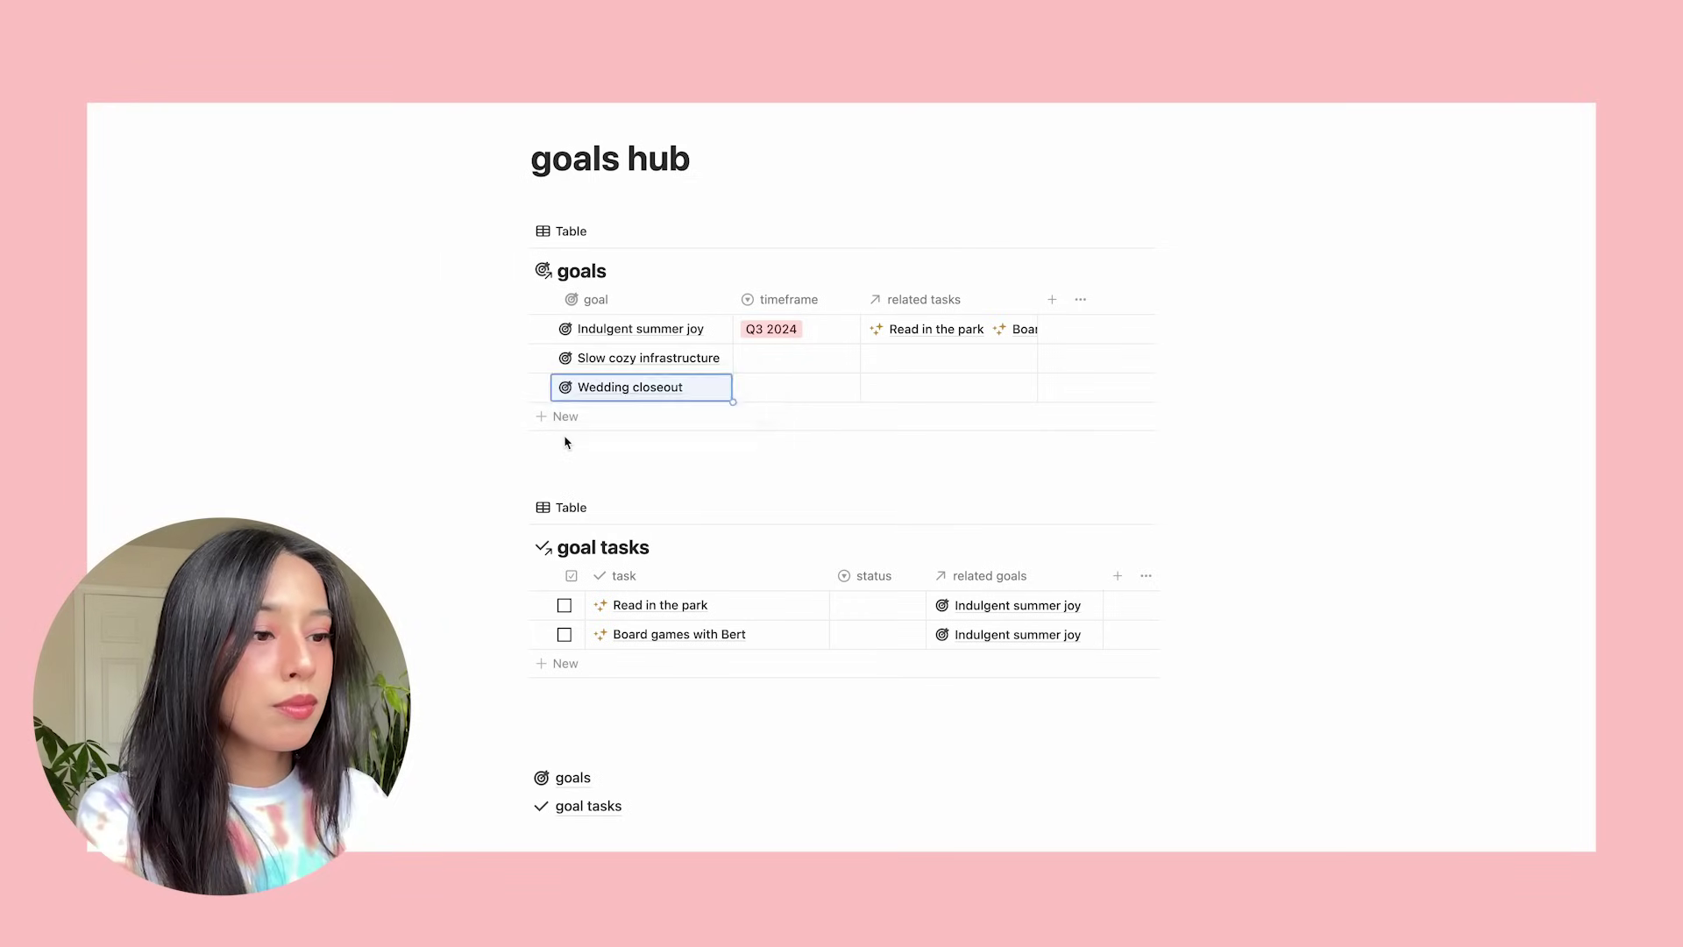
key(Return)
text(Nurture income streams)
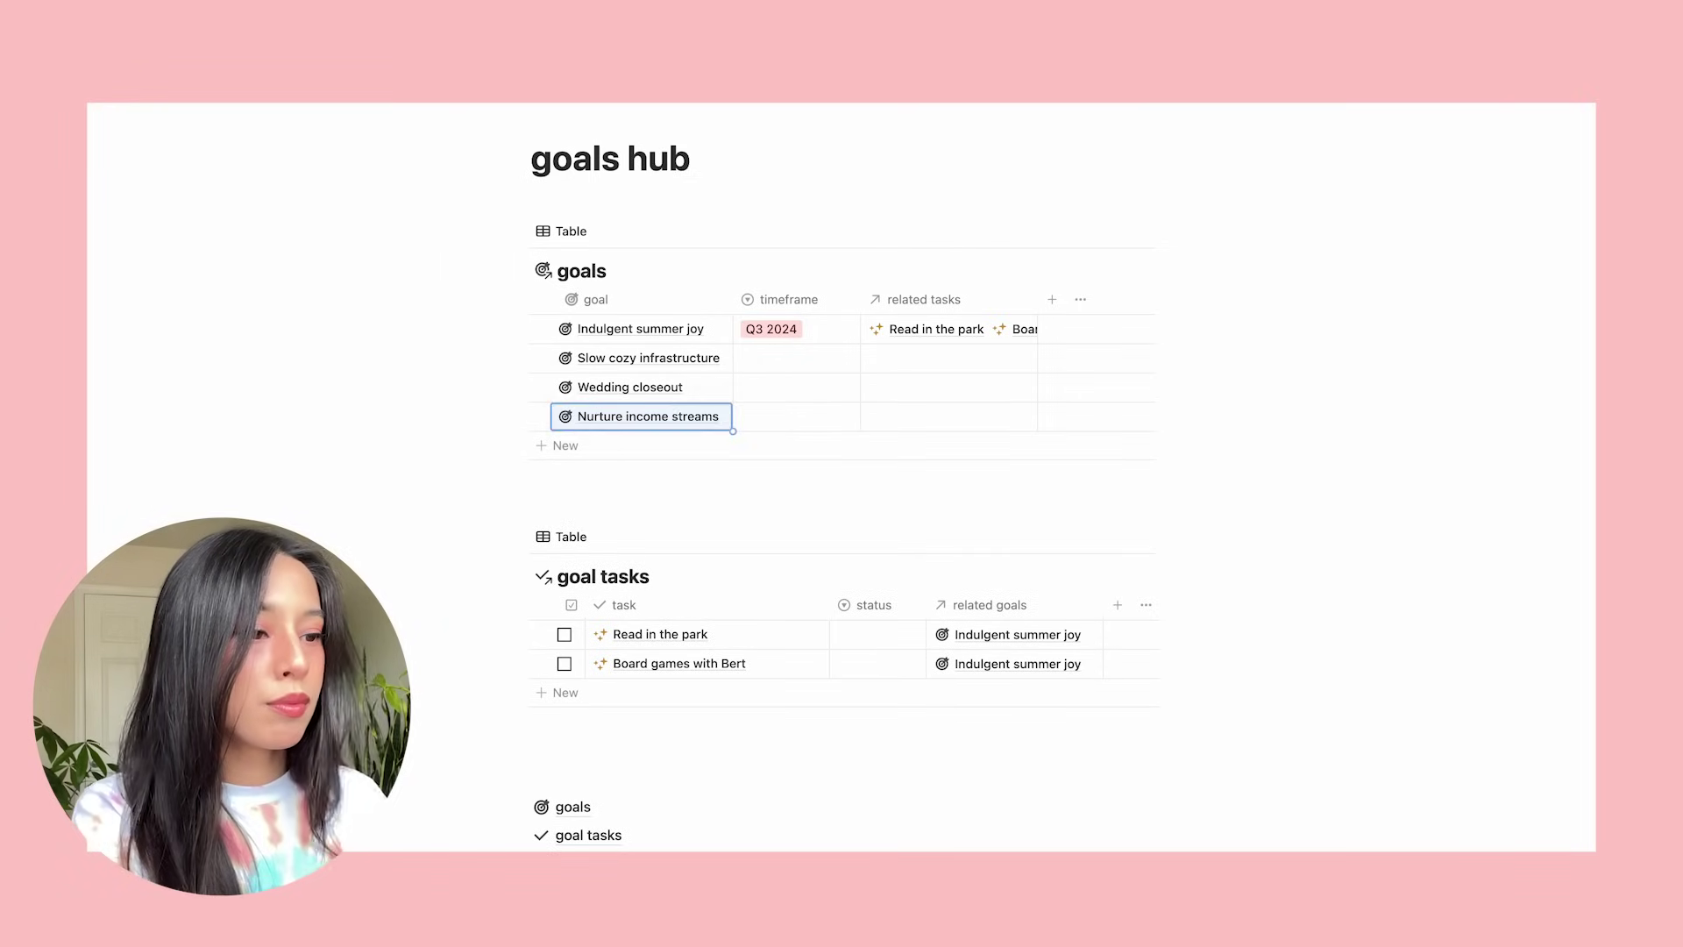
key(Return)
text(Identity work)
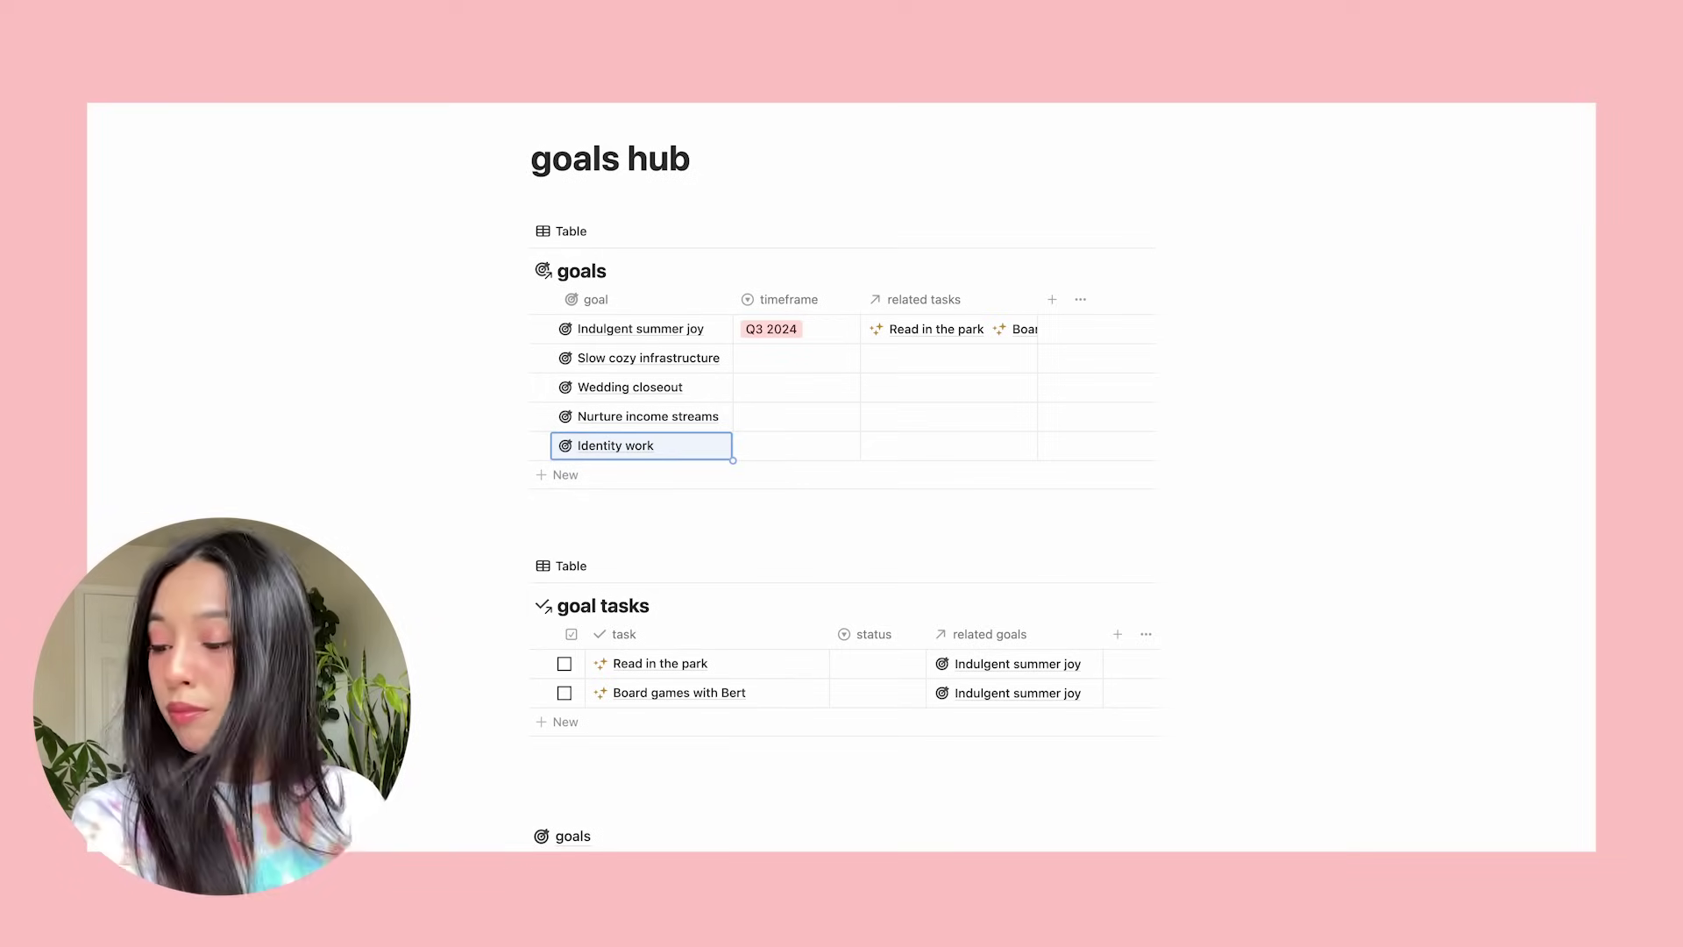
Set the timeframe of the four goals below "Indulgent summer joy" to Q3 2024.
click(796, 358)
click(798, 414)
click(796, 445)
click(798, 501)
click(795, 416)
click(797, 473)
click(796, 386)
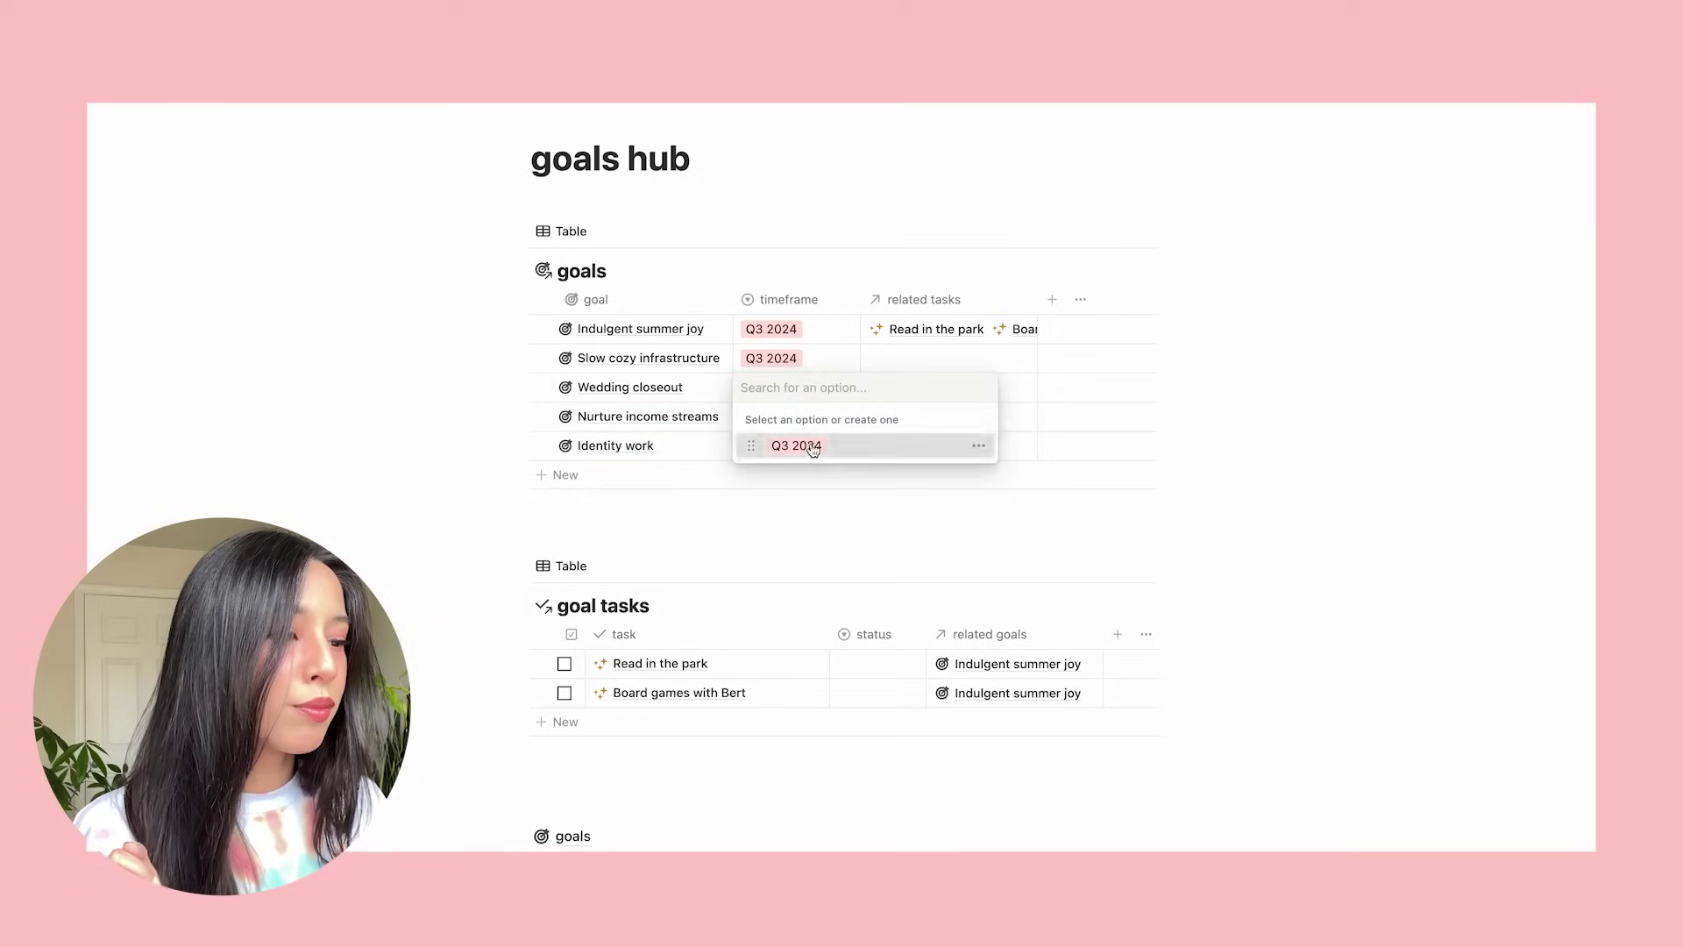
click(789, 444)
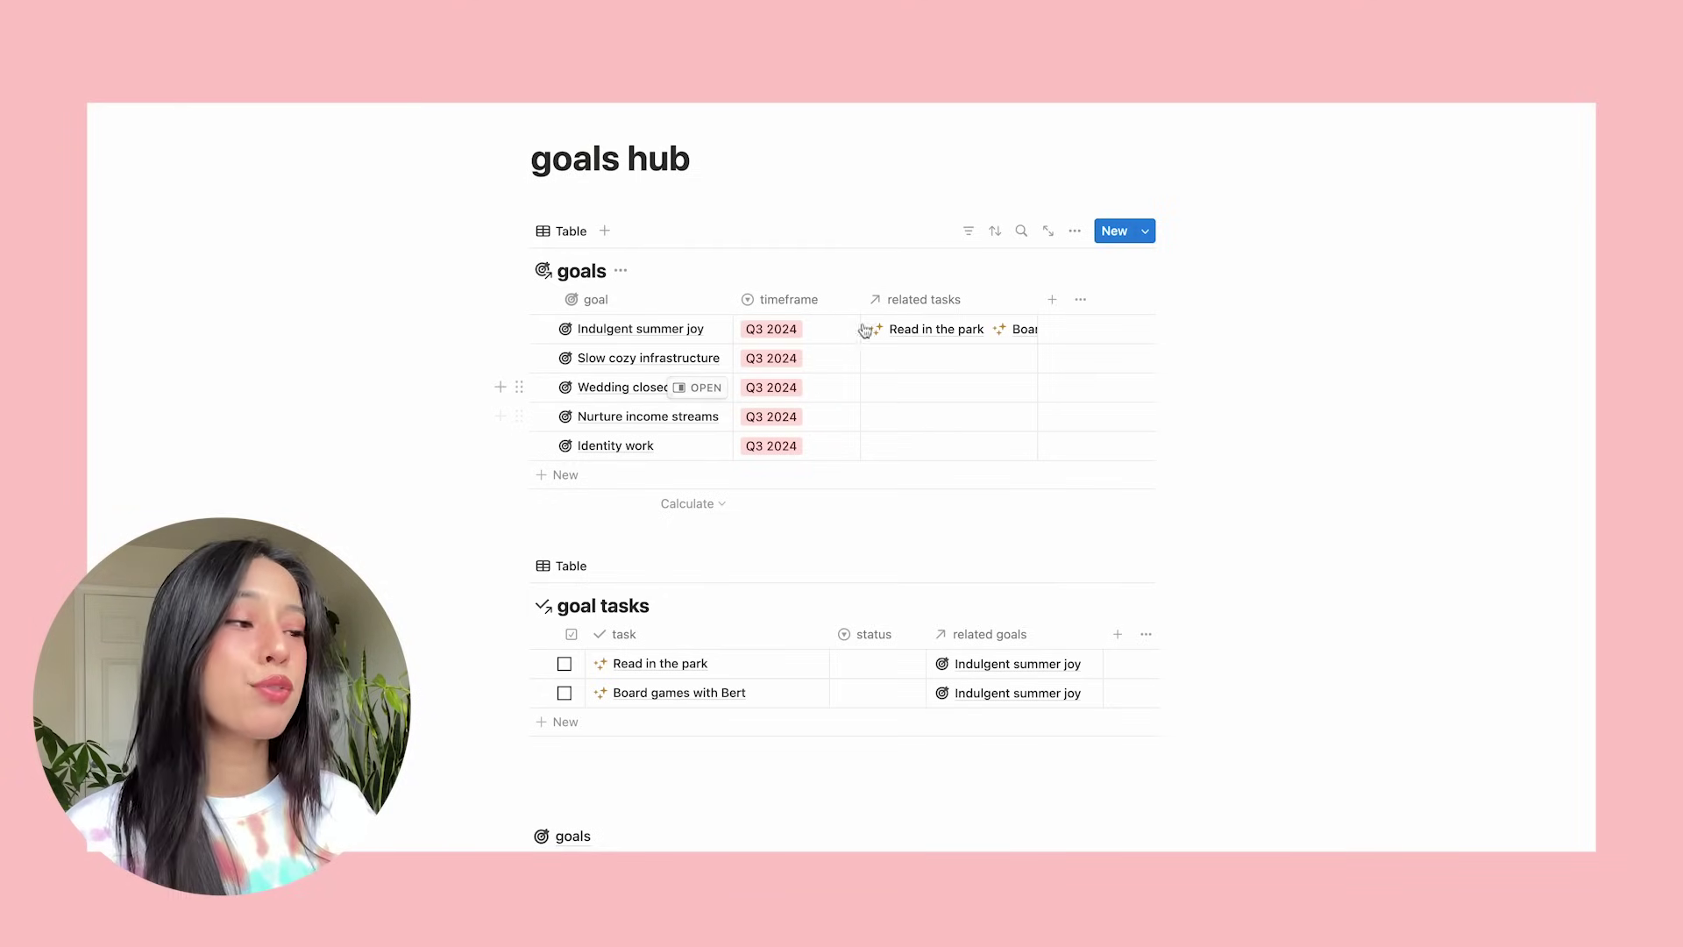
Create the related tasks "Pool day", "Nurture a new friendship locally" and "Attend a local event" for "Indulgent summer joy".
click(1017, 331)
text(Pool day)
key(Return)
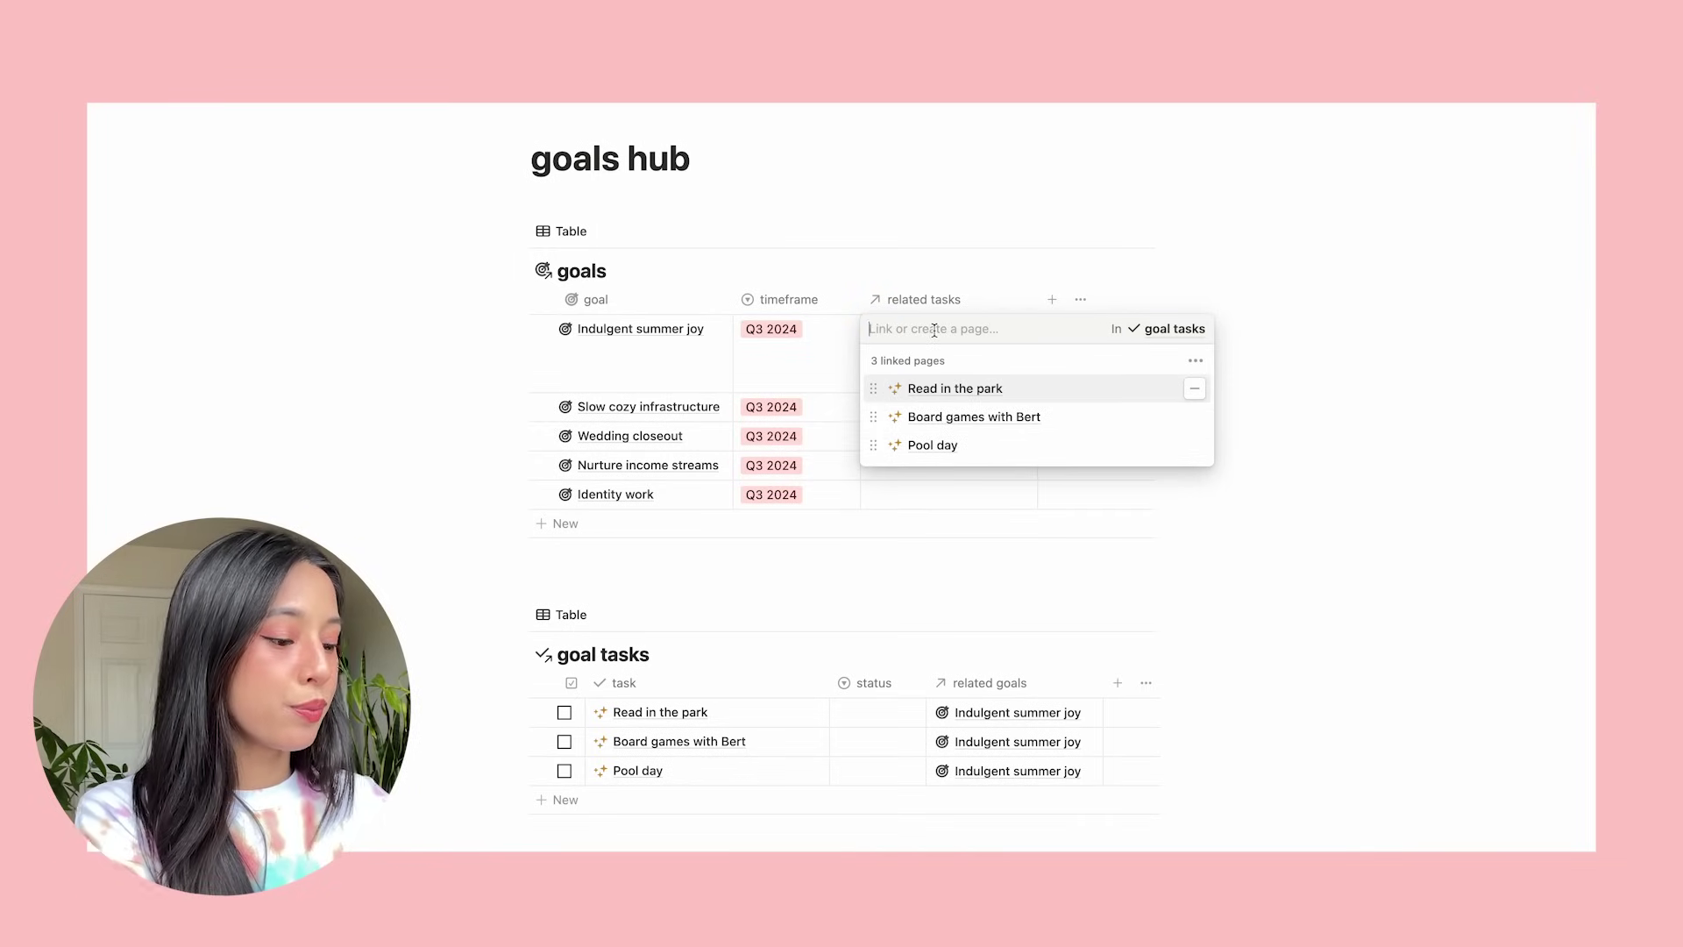
text(Nurture a new loca)
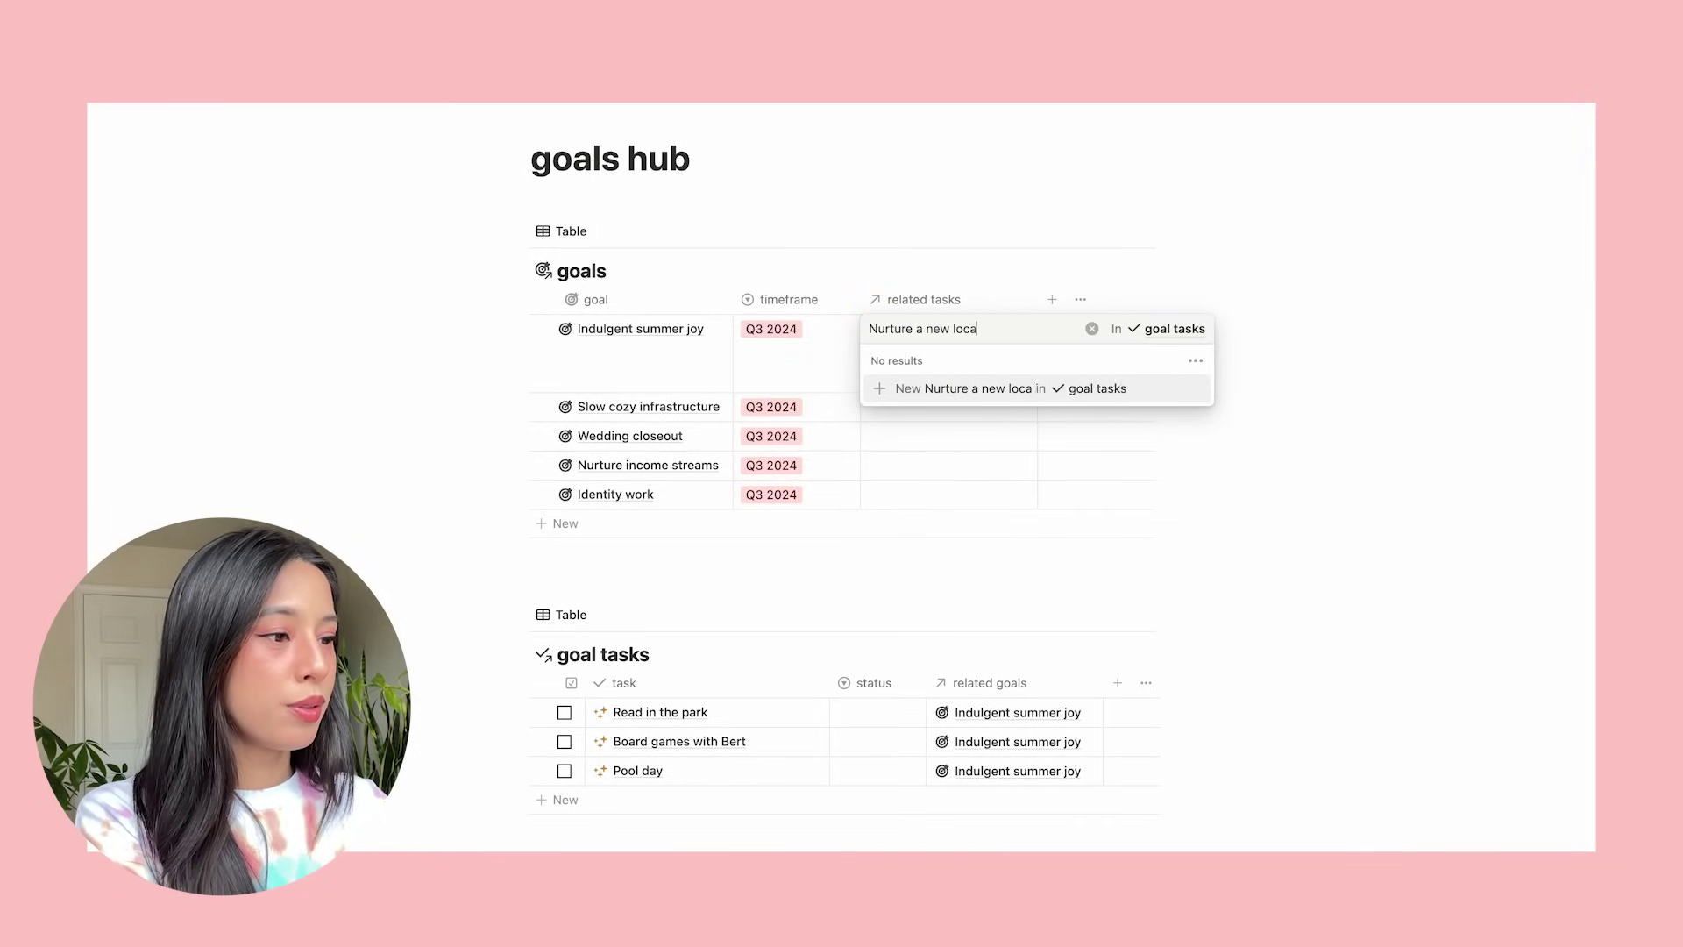
key(BackSpace)
key(BackSpace)
key(BackSpace)
key(BackSpace)
text(friendship locally)
key(Return)
text(Attend a local event)
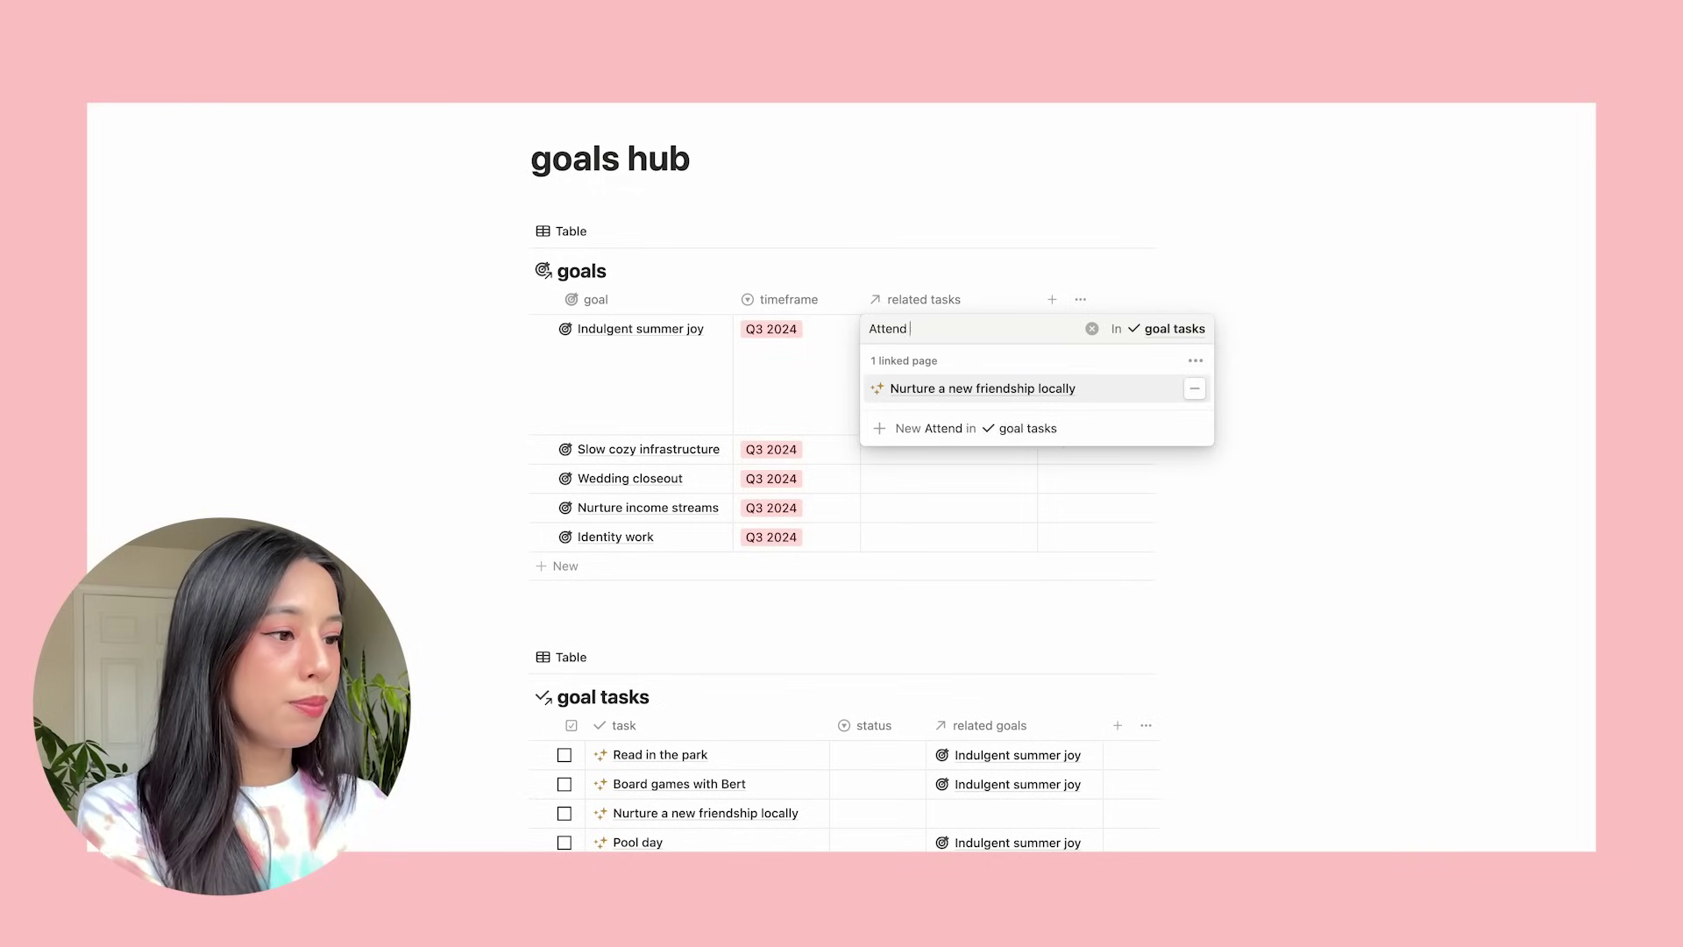
click(922, 387)
Create the related task "Set up shareable Notion templates" for the "Slow cozy infrastructure" goal.
click(936, 474)
text(Set up shareable Notion templates)
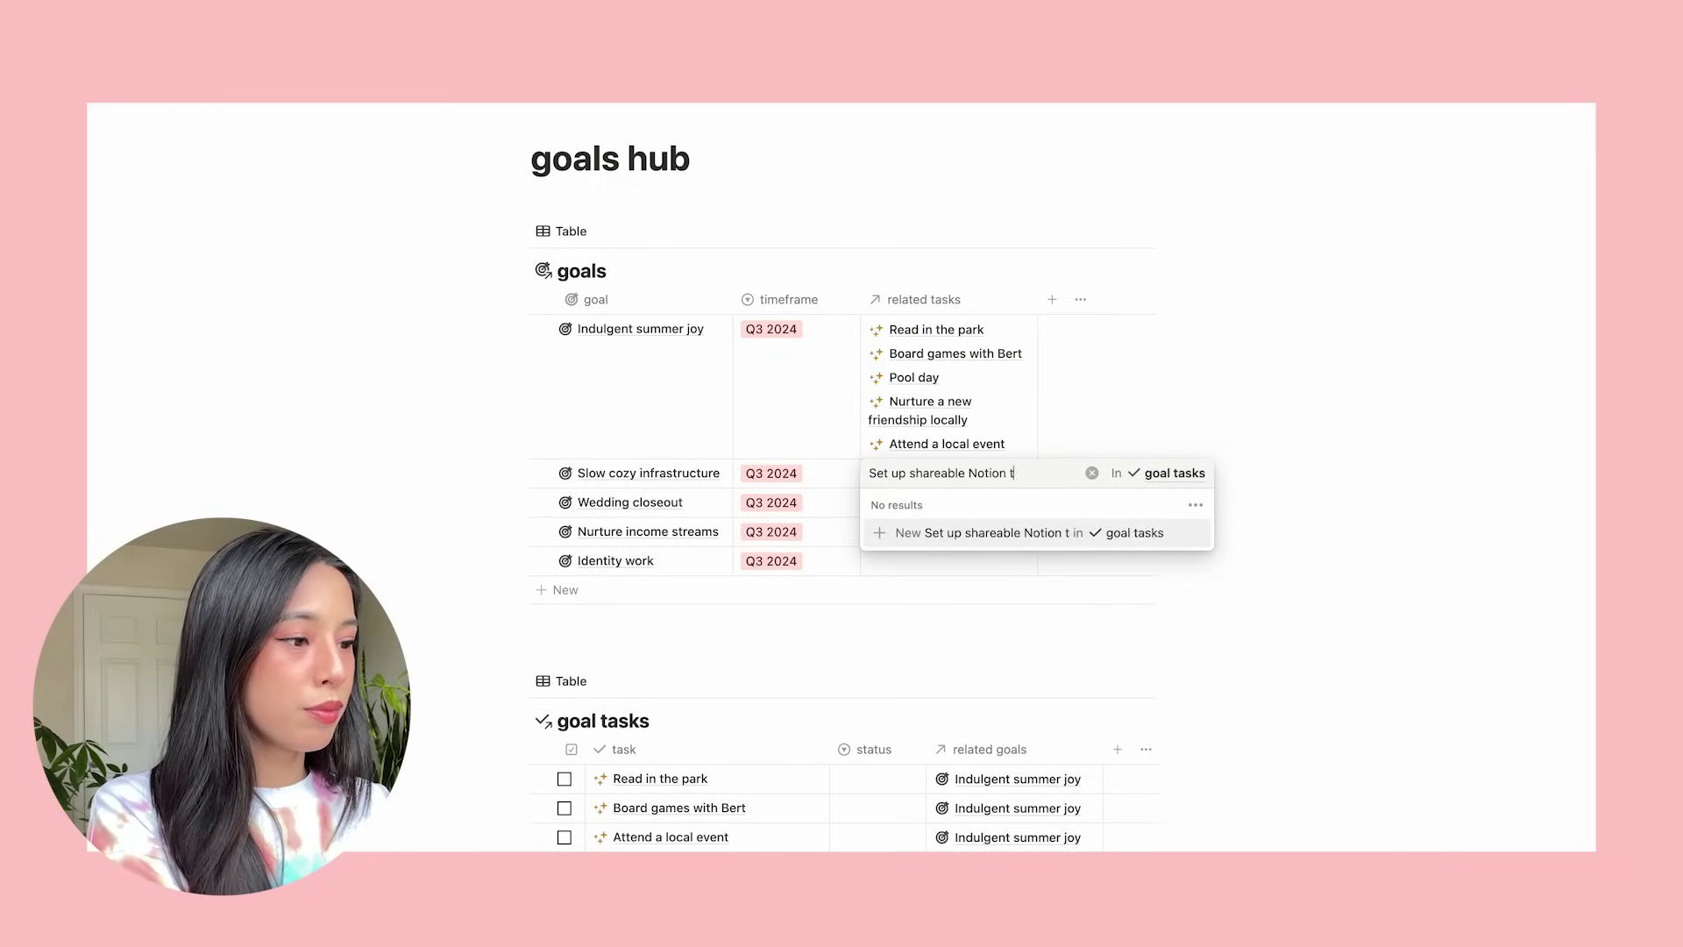
key(Return)
Create the related task "Send thank you letters" for the "Wedding closeout" goal.
click(936, 538)
text(Send thank yous)
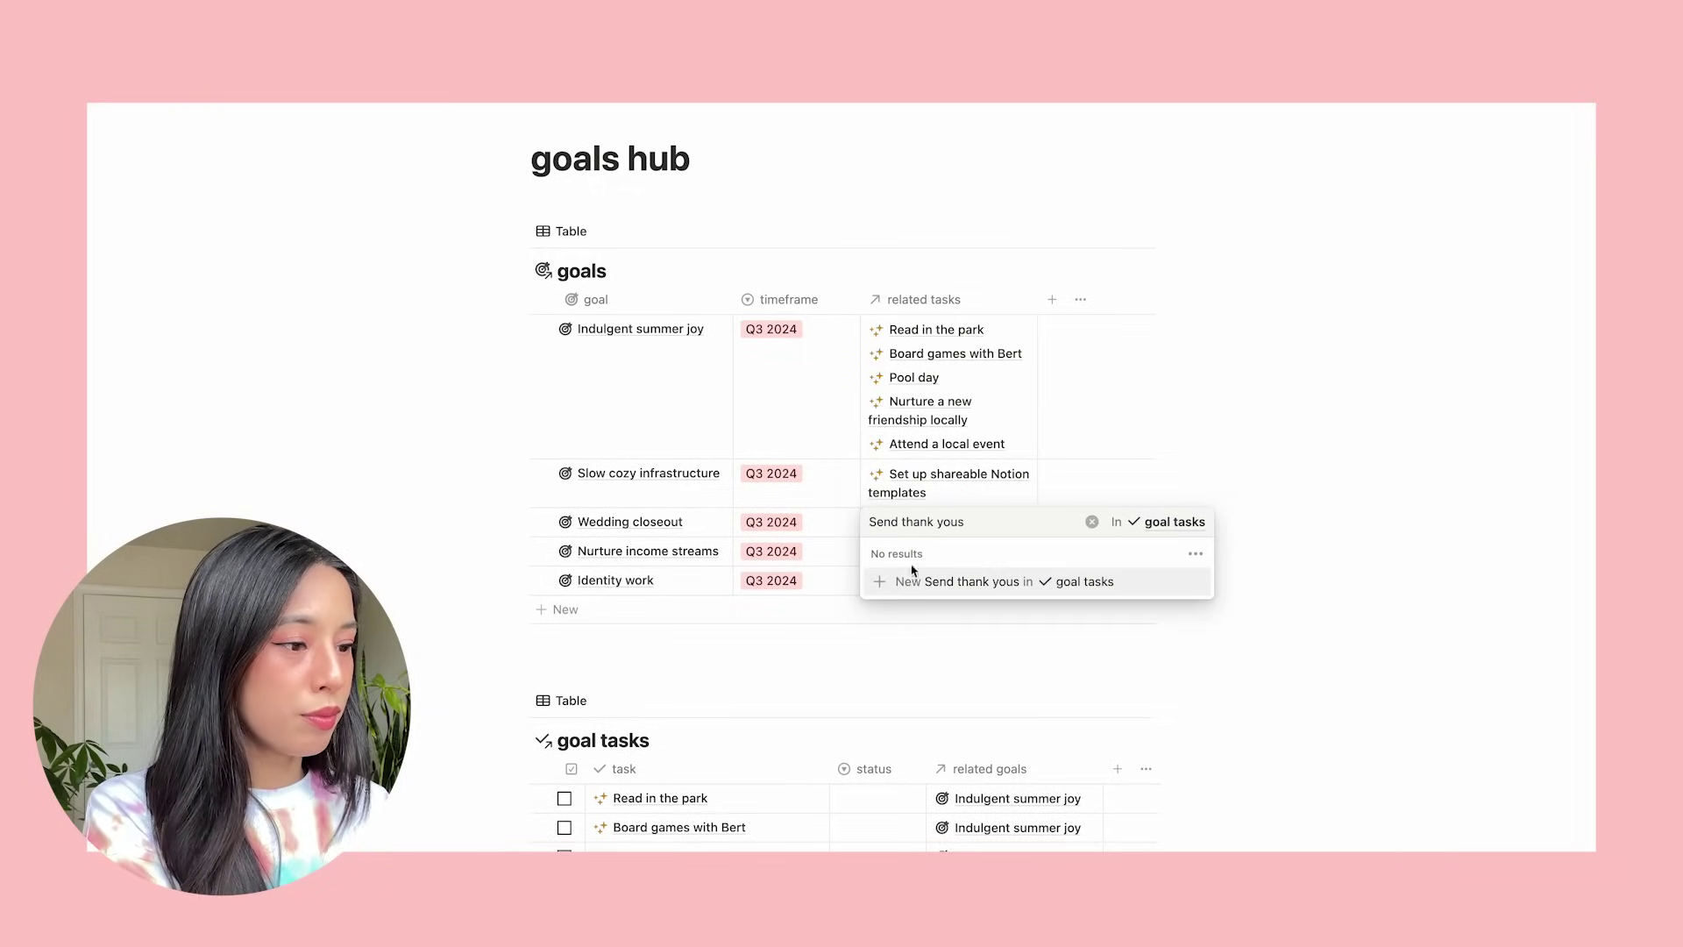
text(etters)
key(Return)
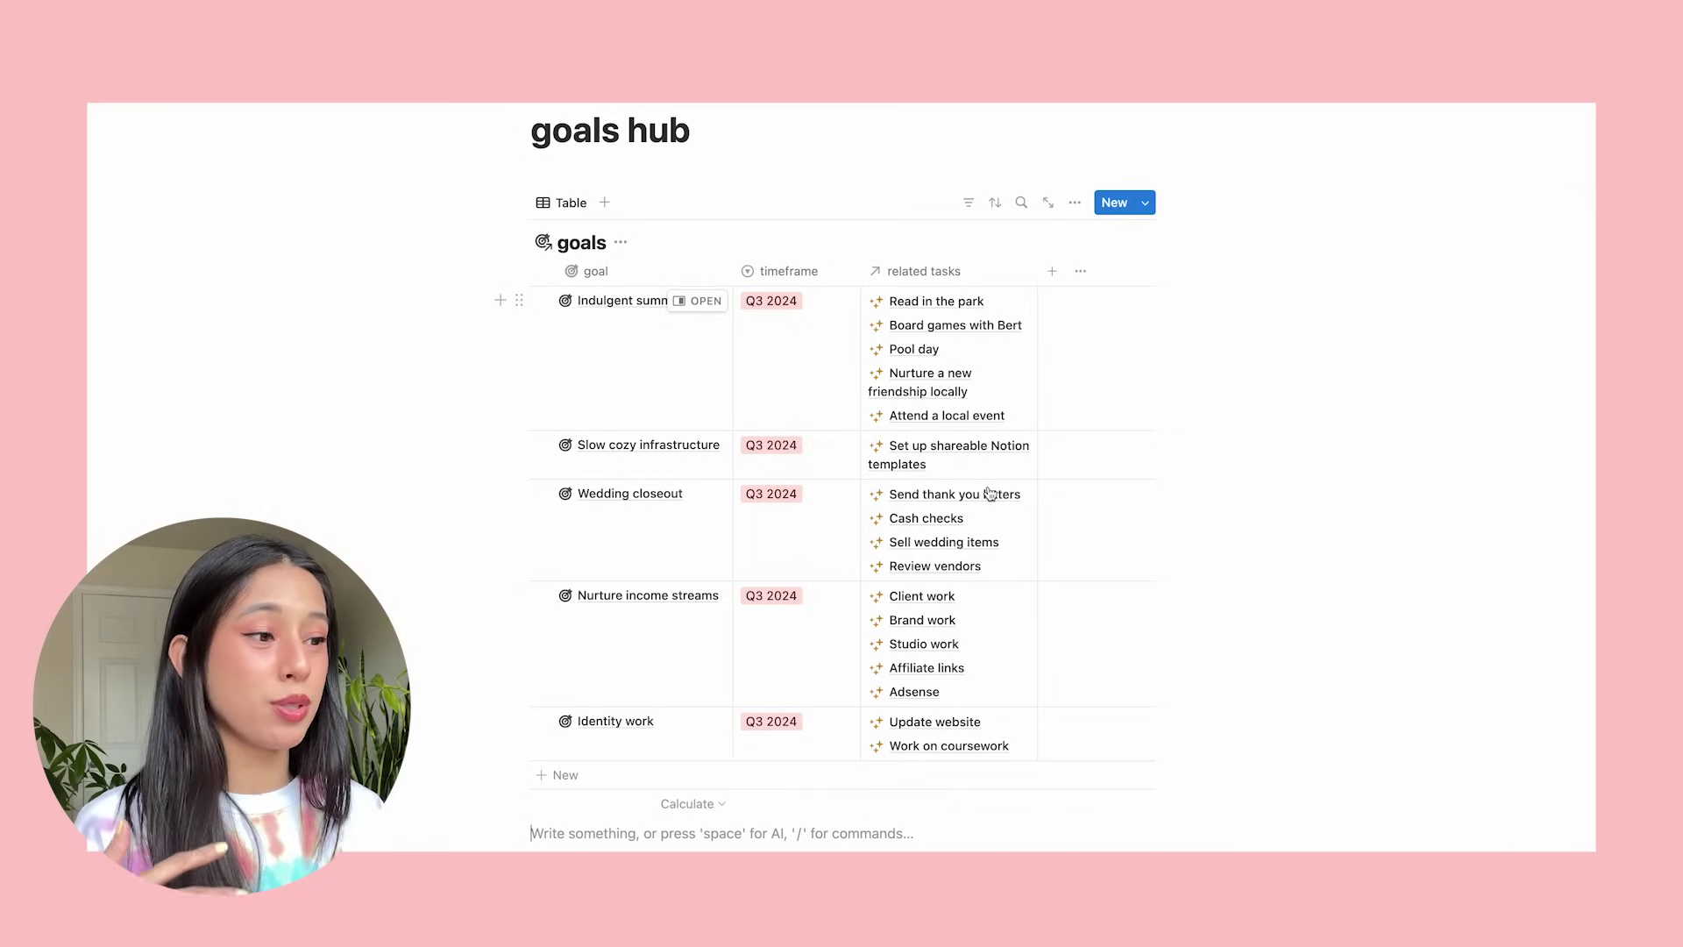
Add a rollup property to the goals database that draws from the related tasks relation.
scroll(1423, 721, up, 1)
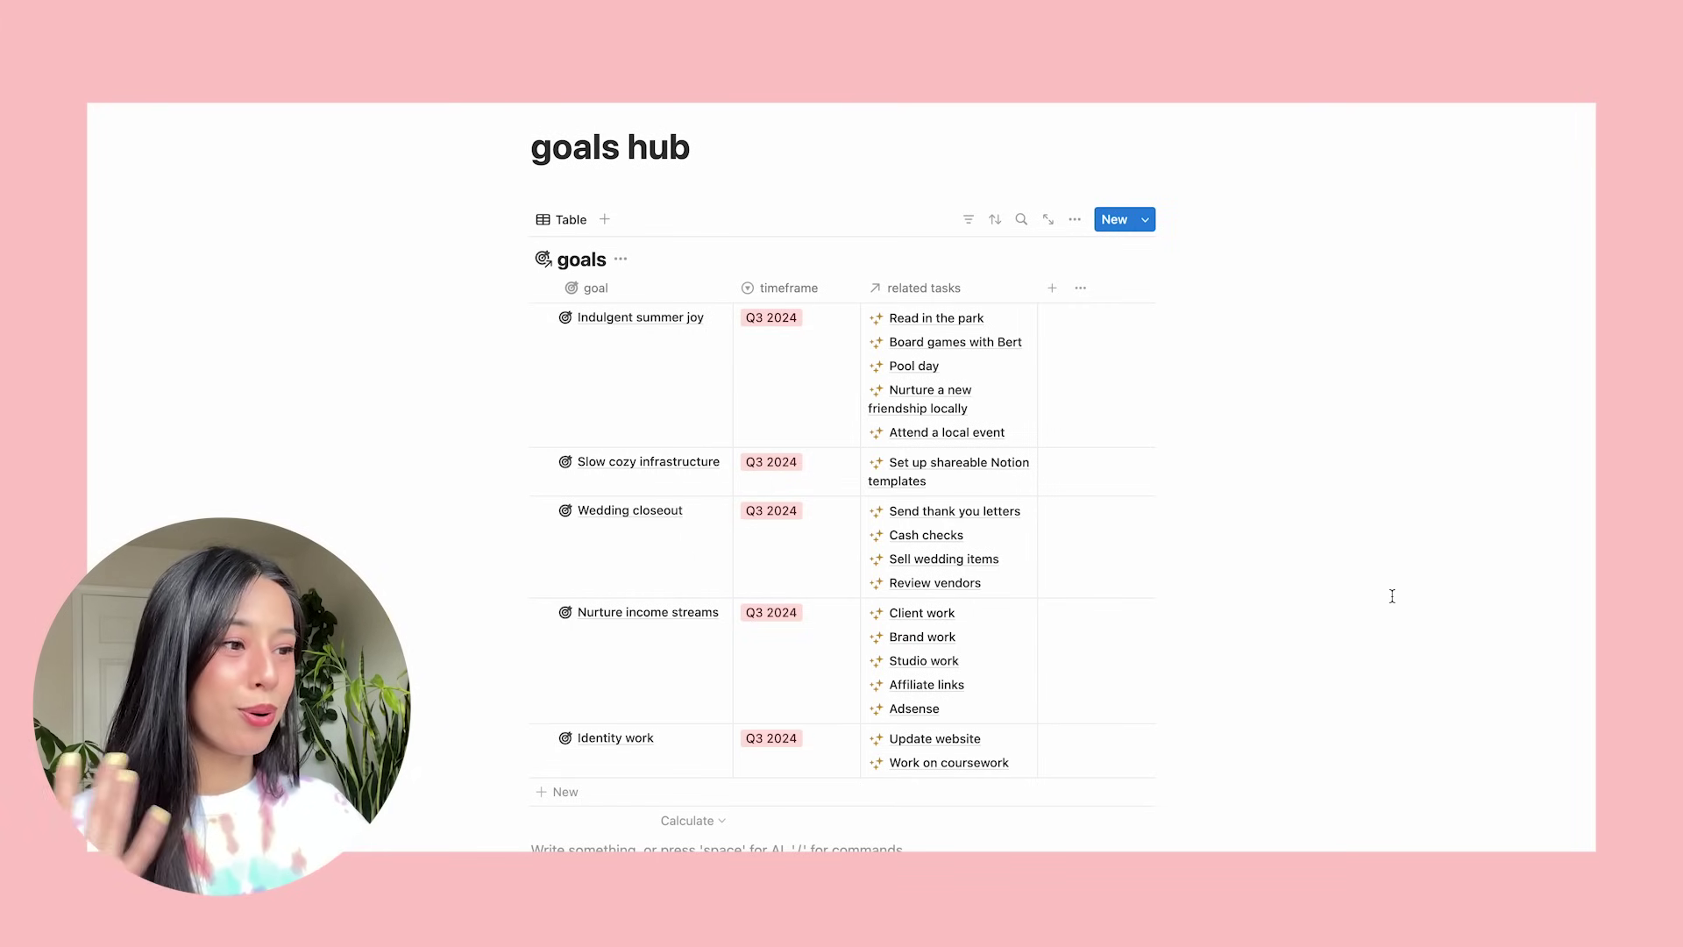
scroll(1393, 594, down, 6)
scroll(1392, 596, down, 2)
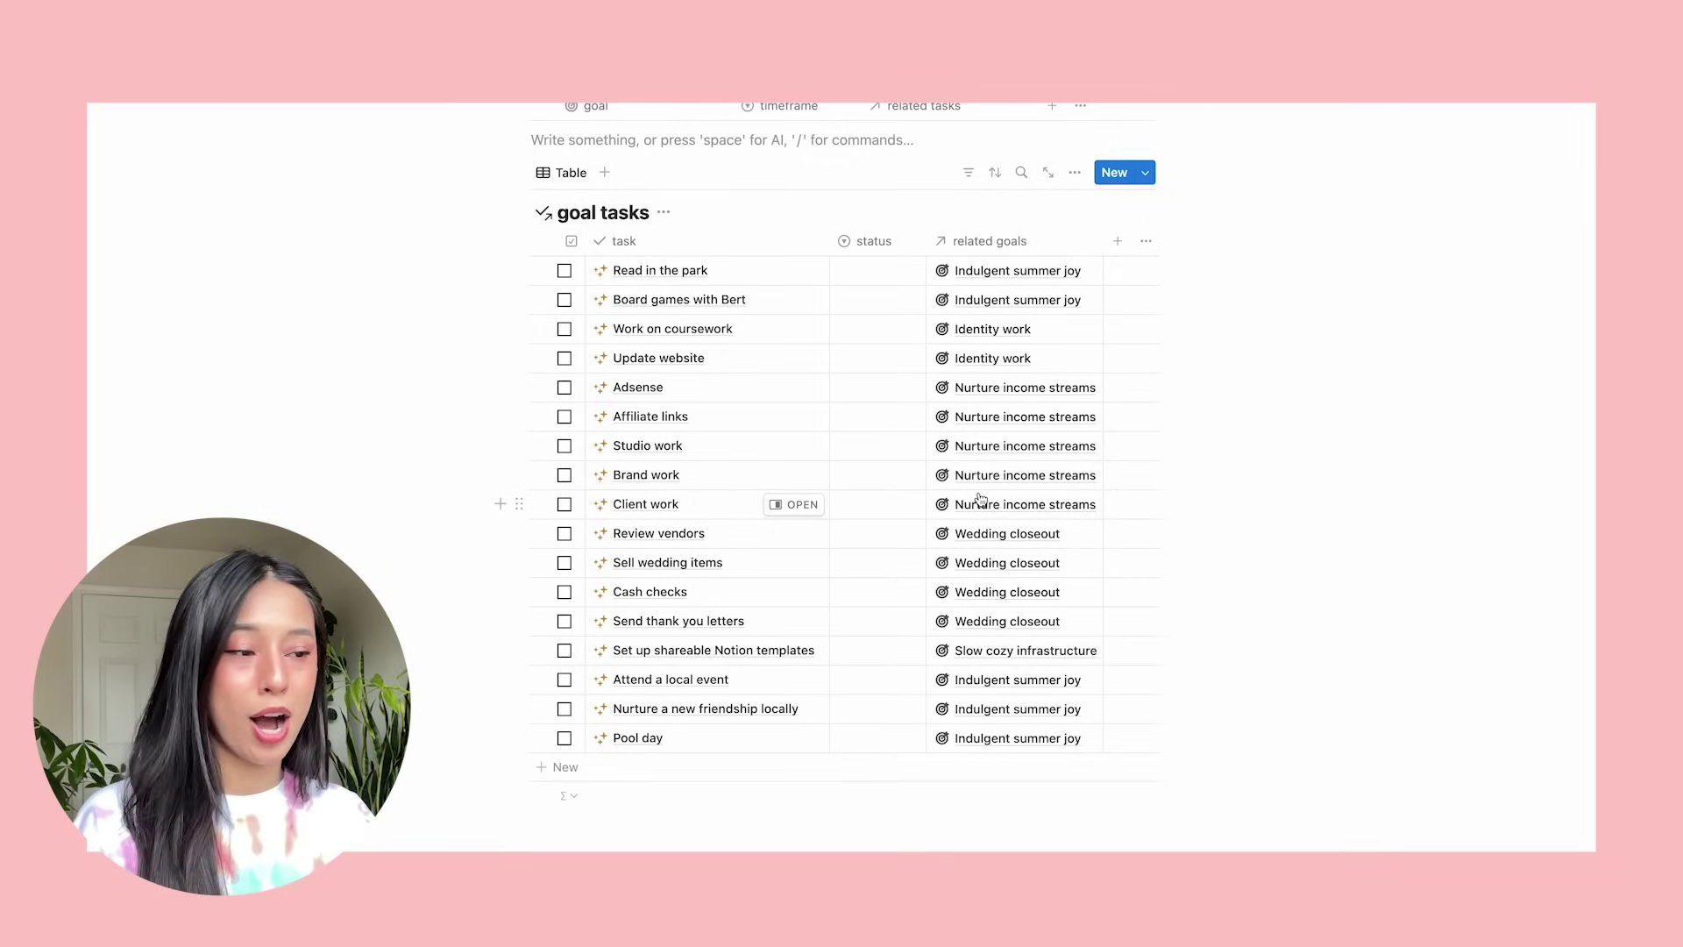
scroll(1041, 455, up, 10)
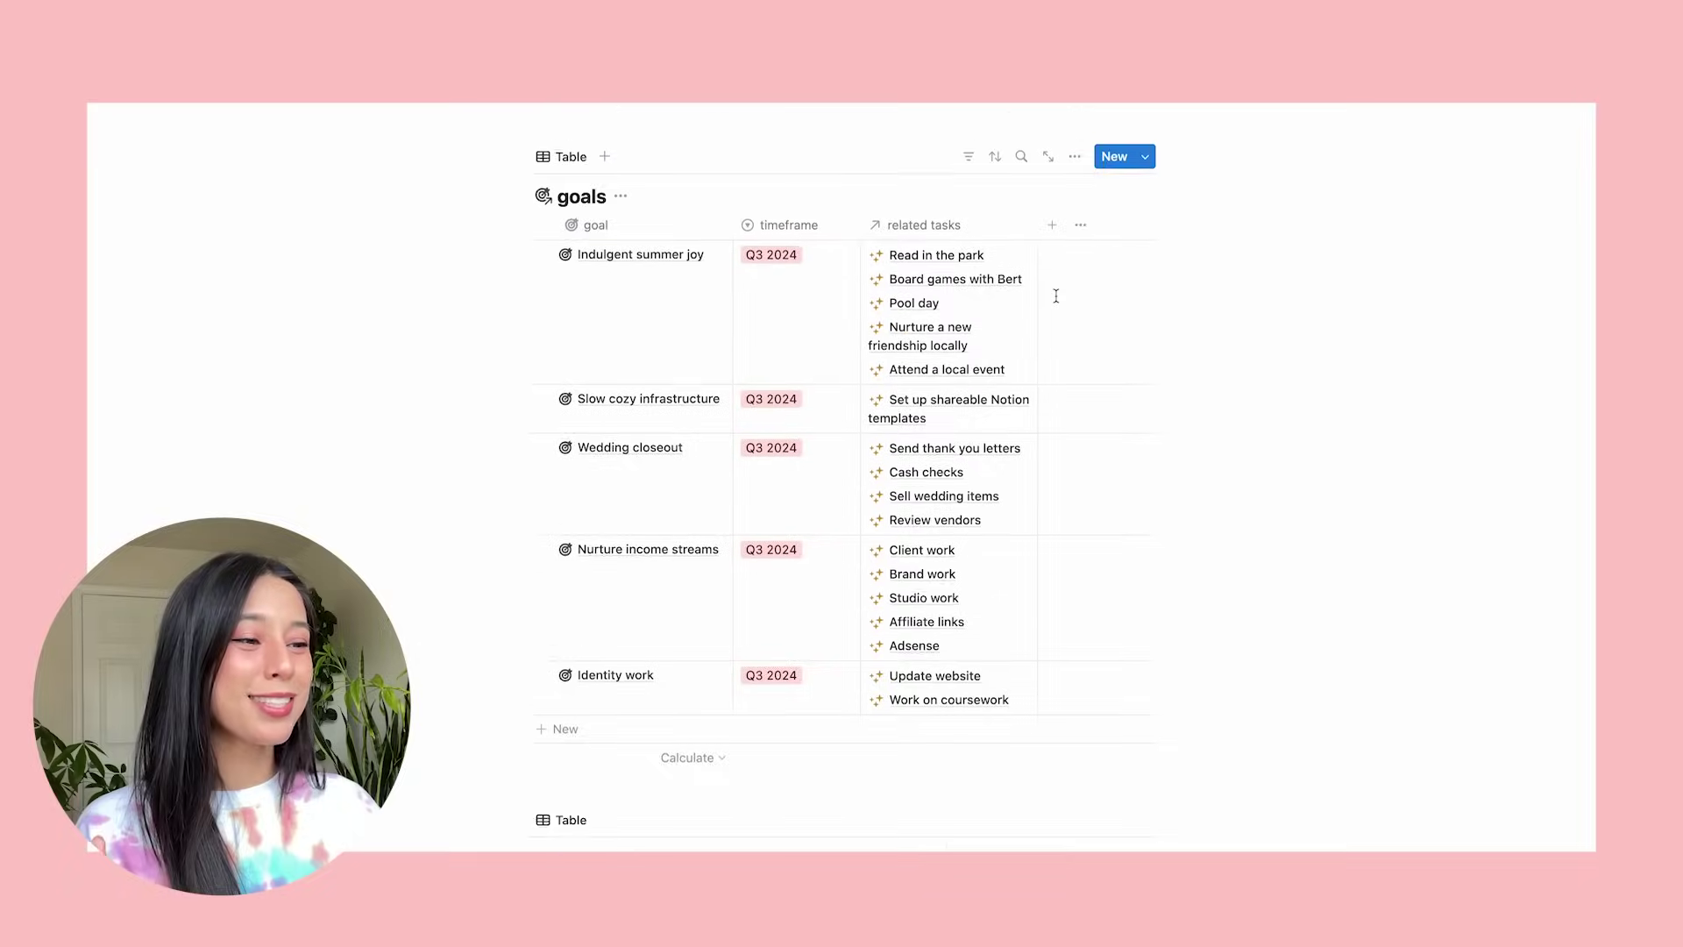
scroll(1056, 295, down, 1)
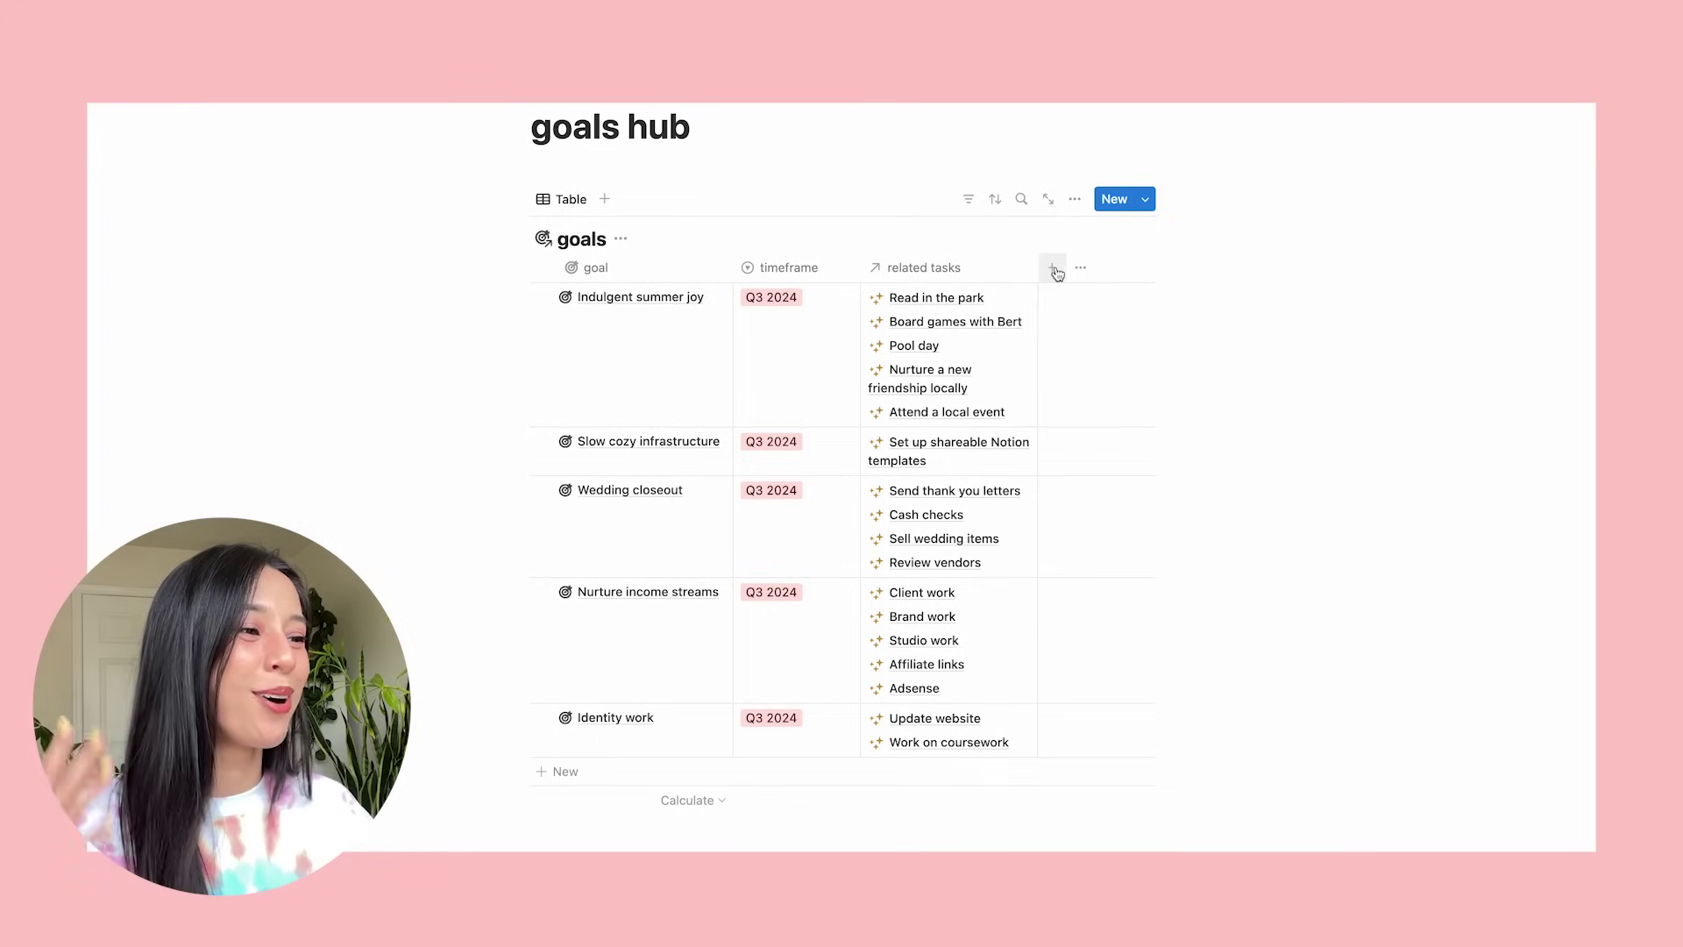
click(1054, 269)
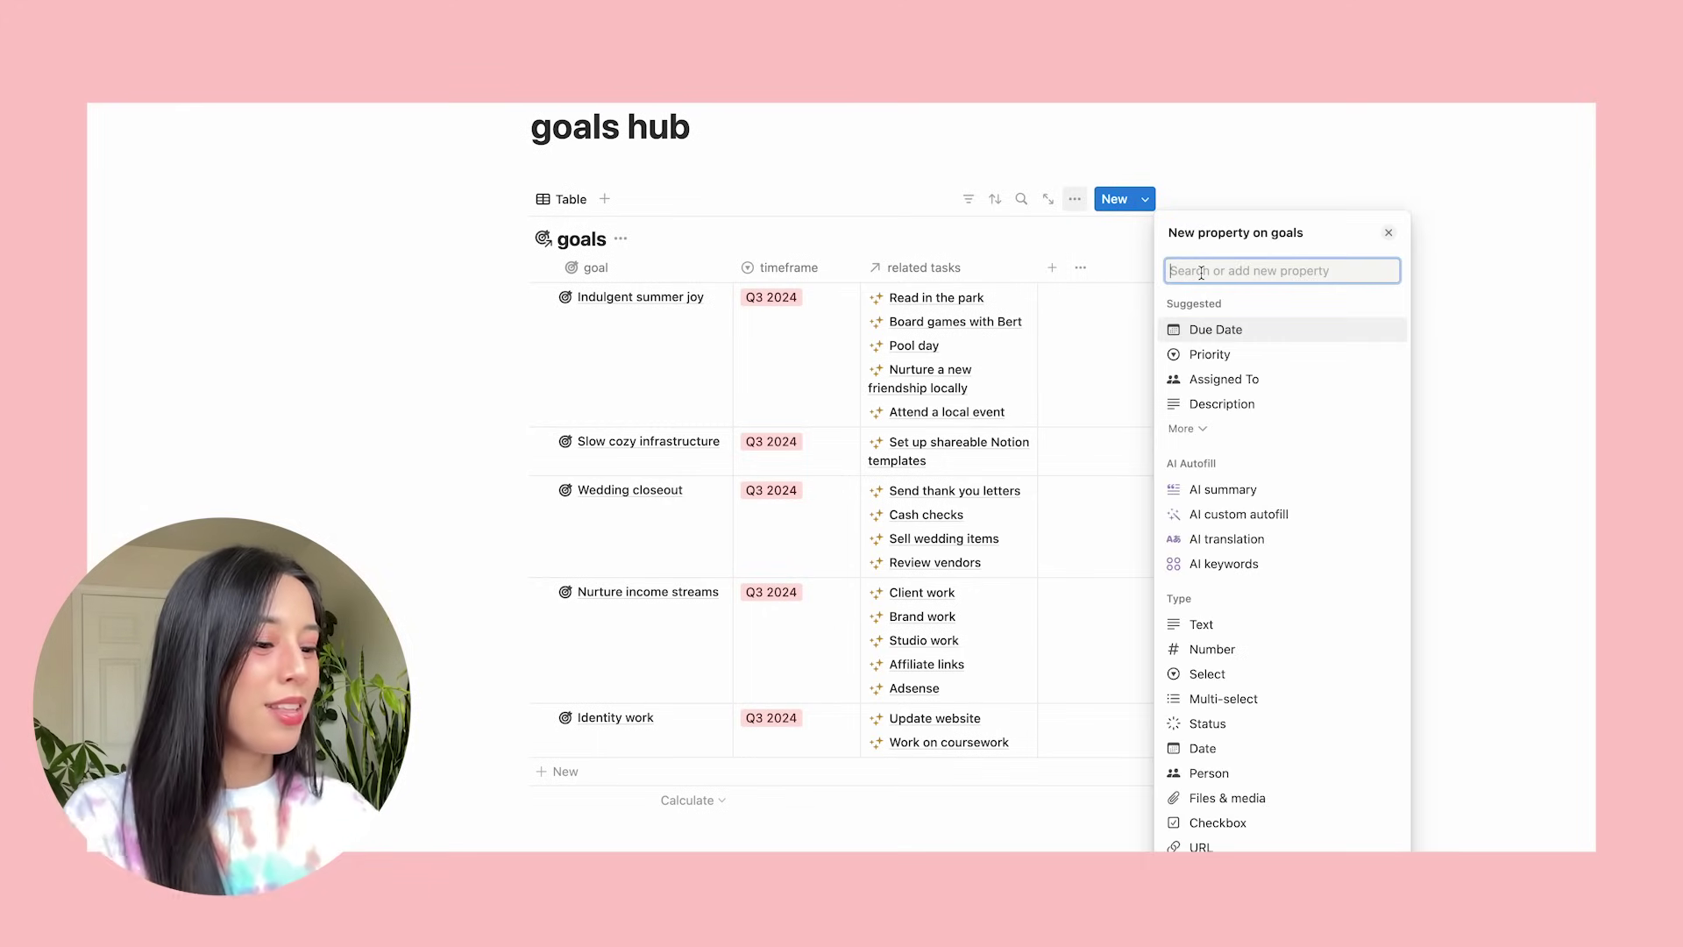
text(roll)
click(1225, 330)
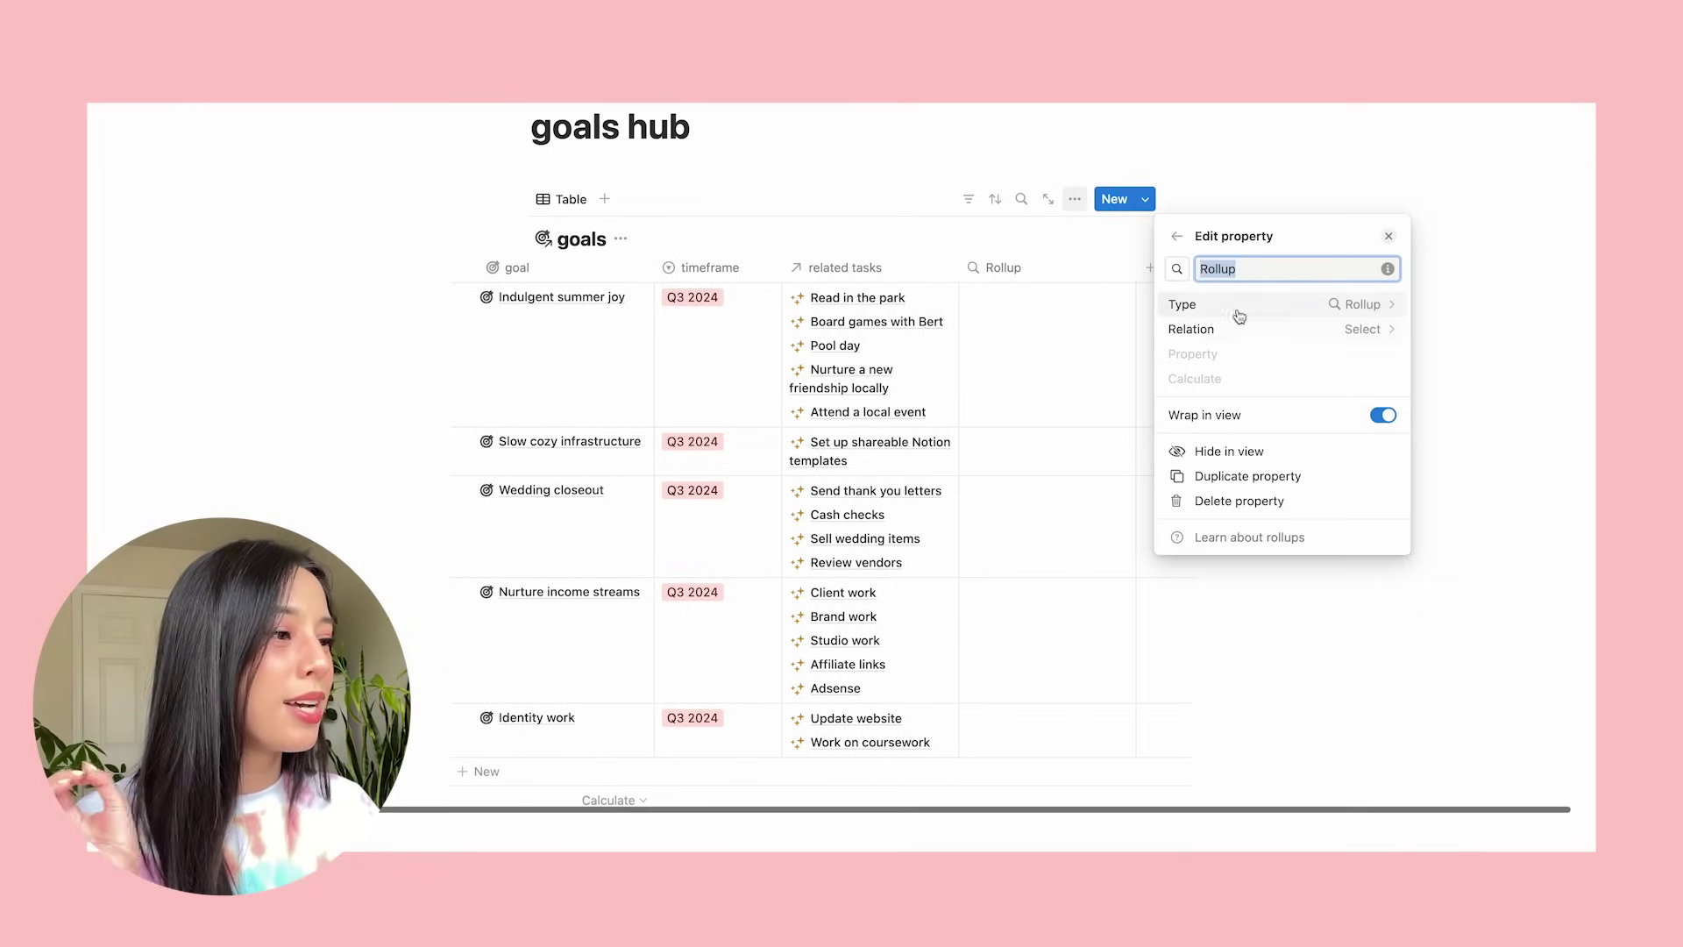
click(1394, 328)
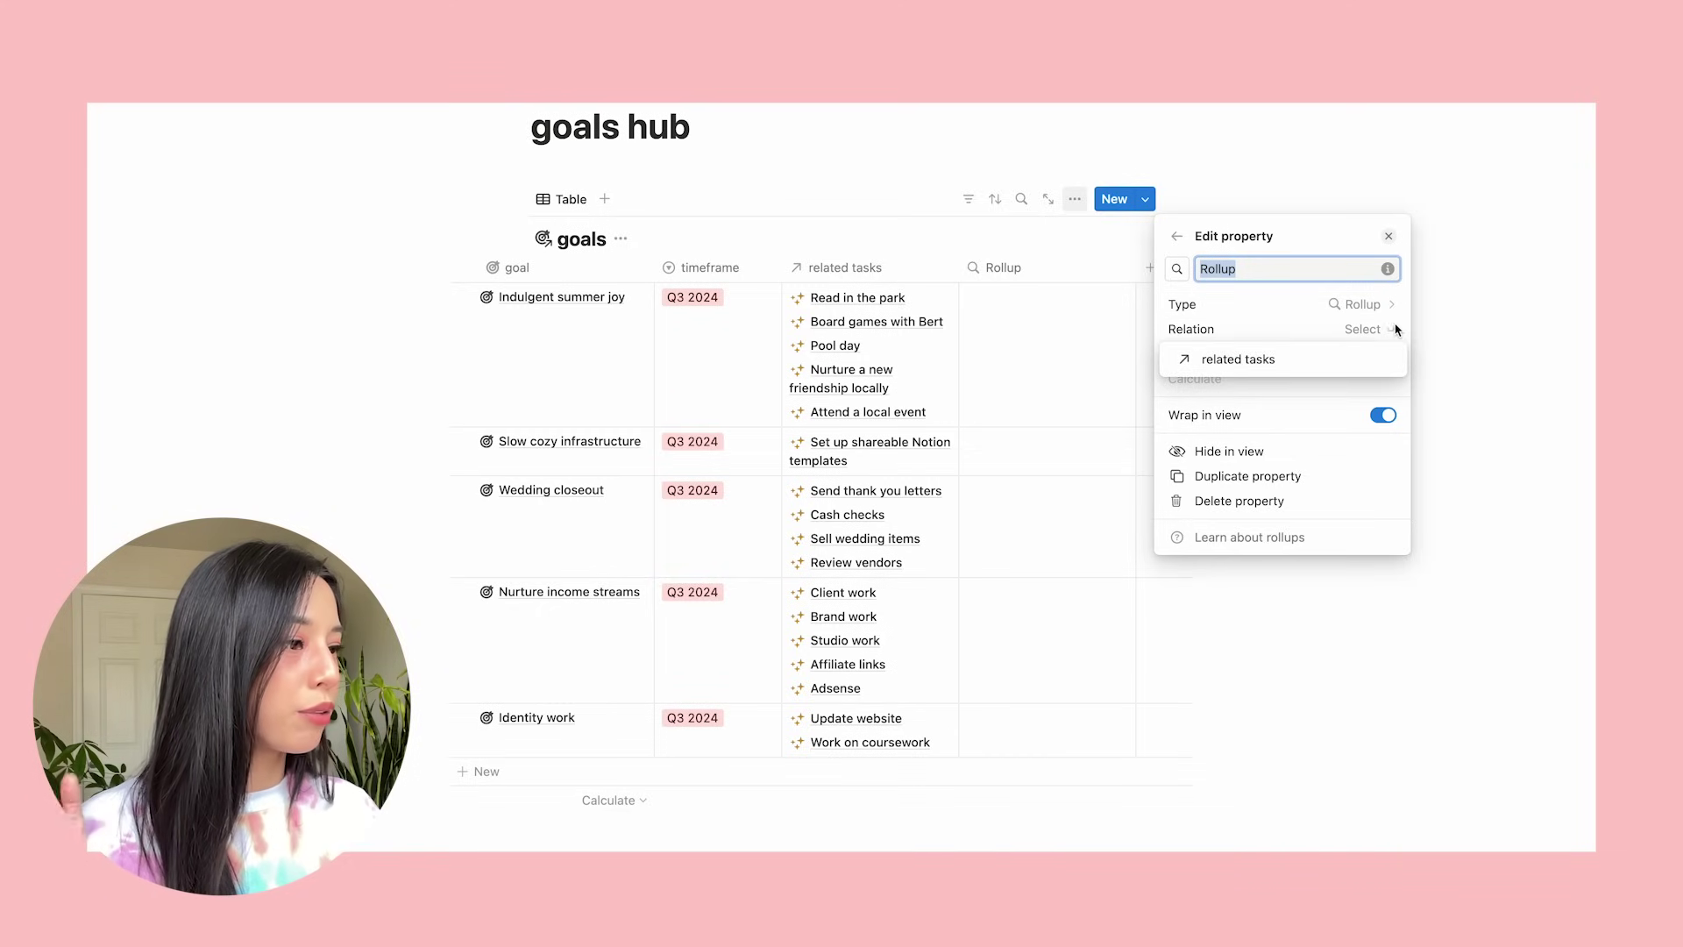
click(1258, 358)
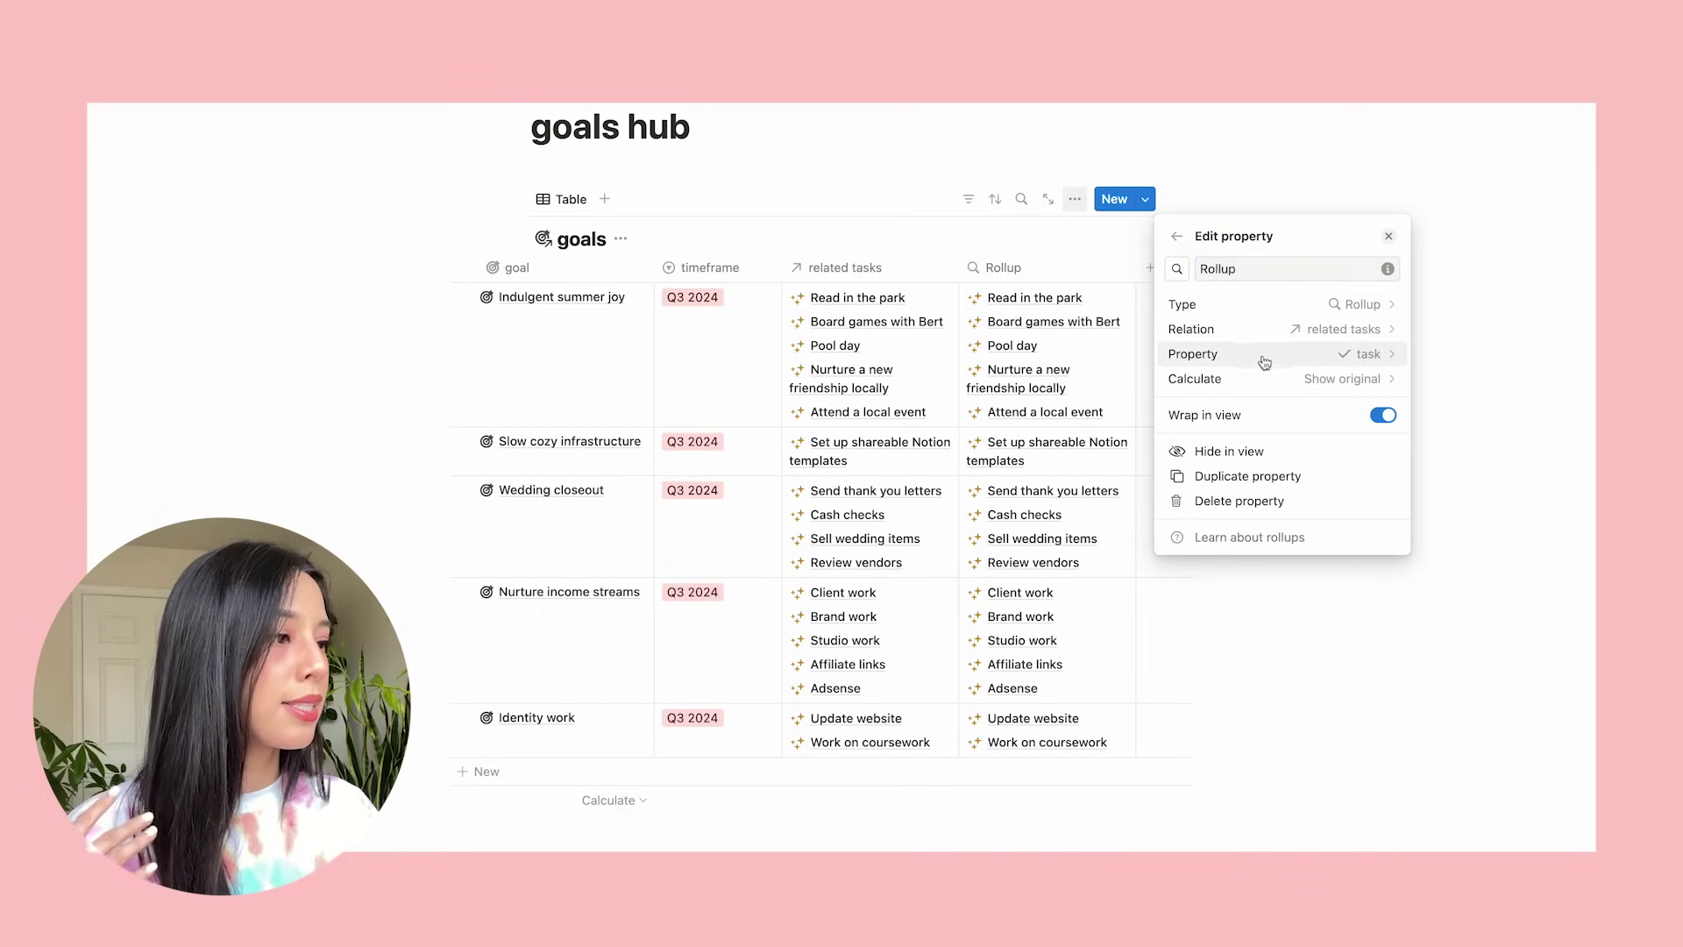
Set the rollup to calculate the percent checked of the done! property and show it as a bar.
click(1385, 354)
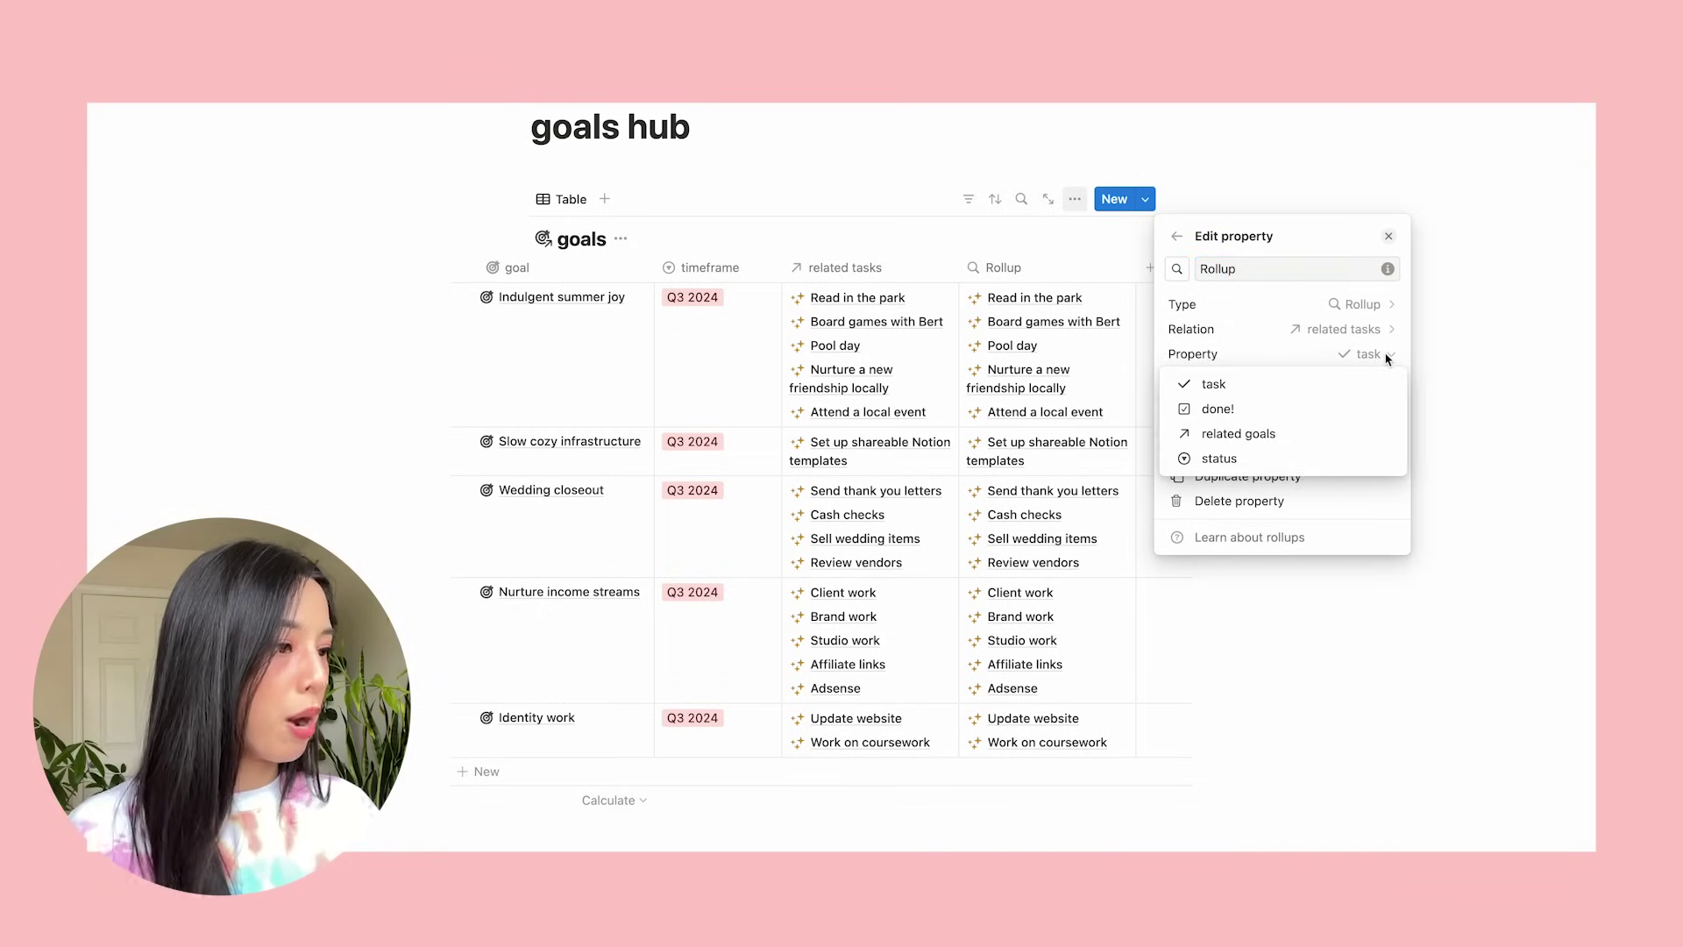
click(1227, 410)
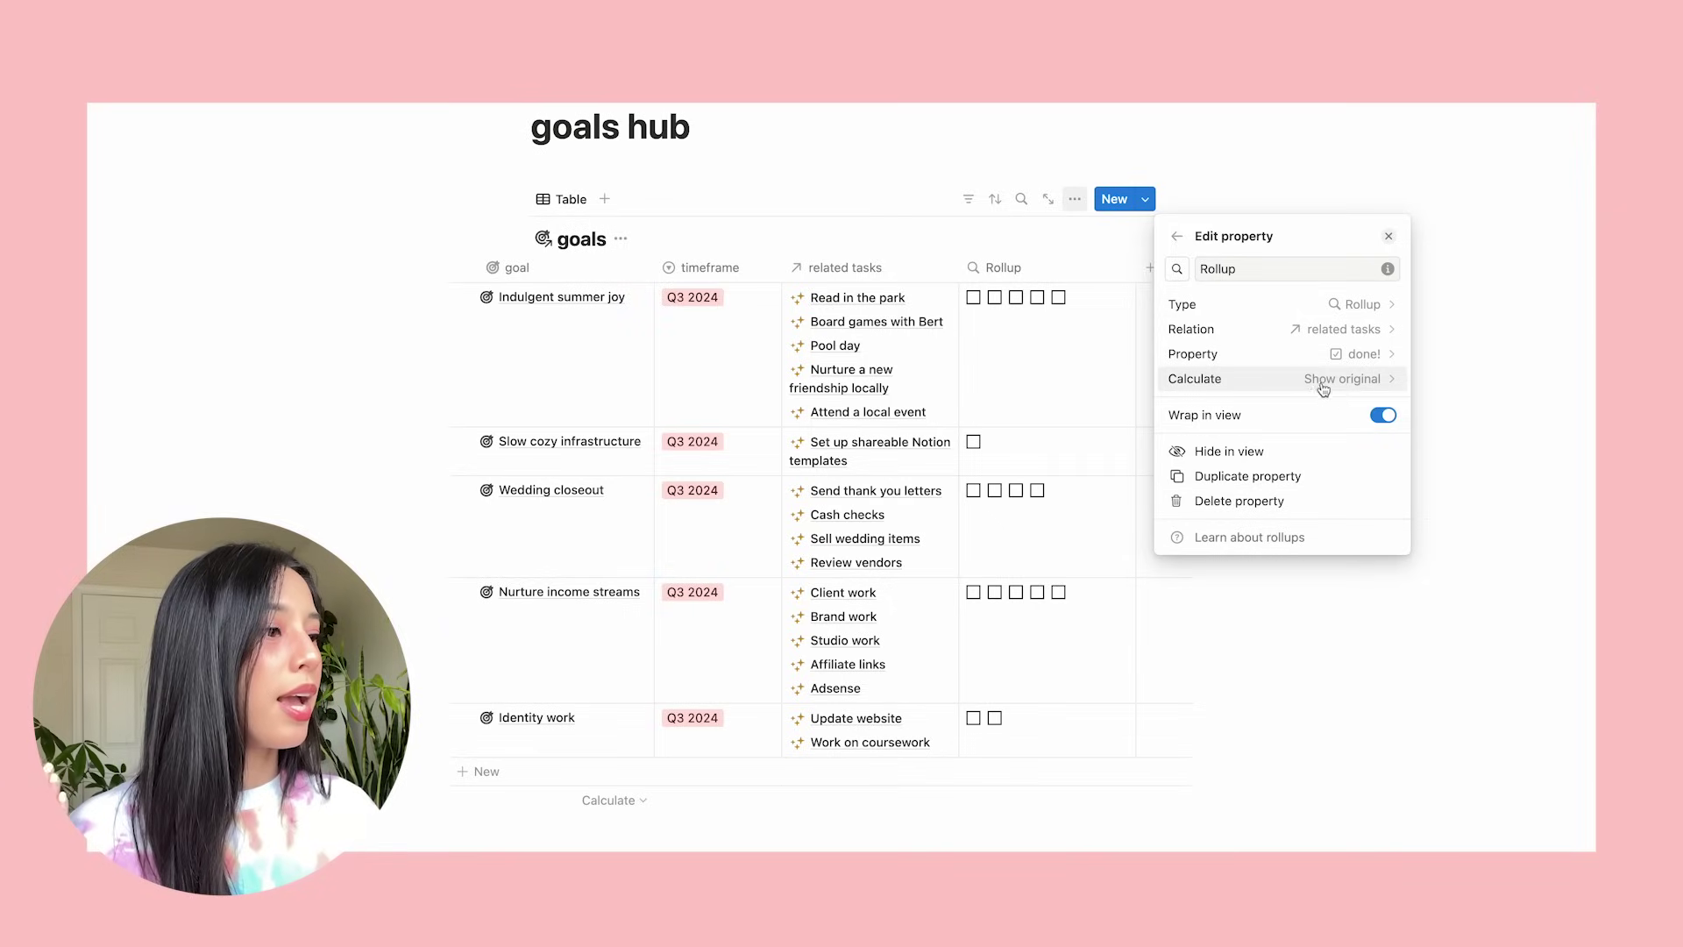
click(1372, 382)
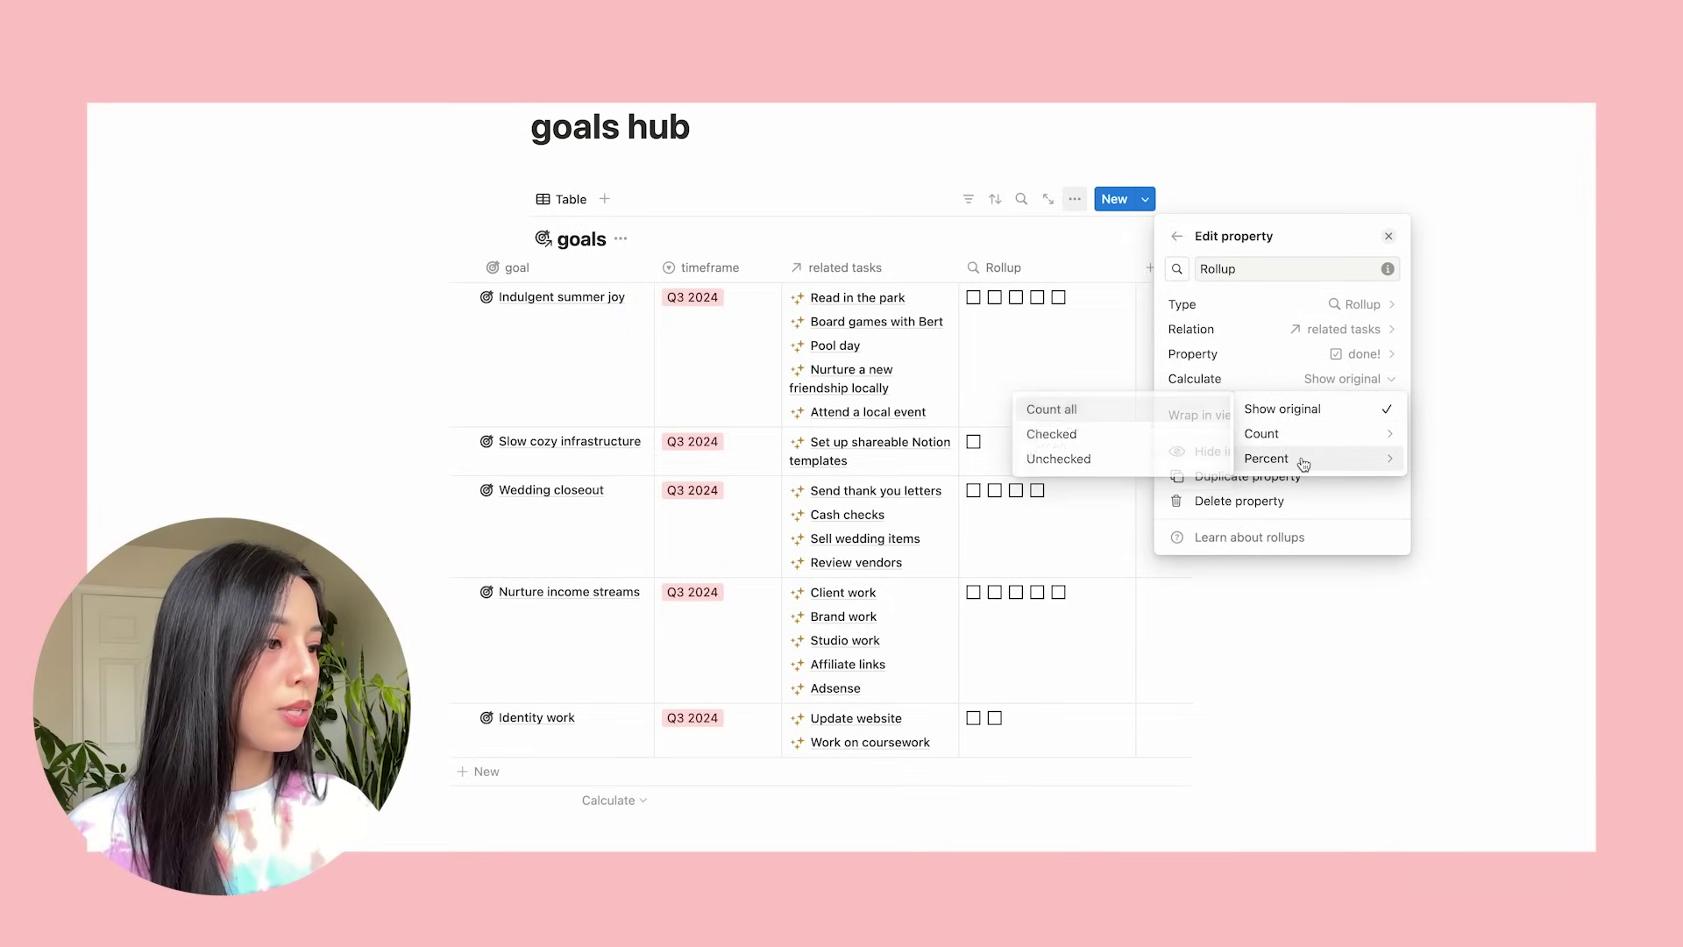
mouse_move(1303, 463)
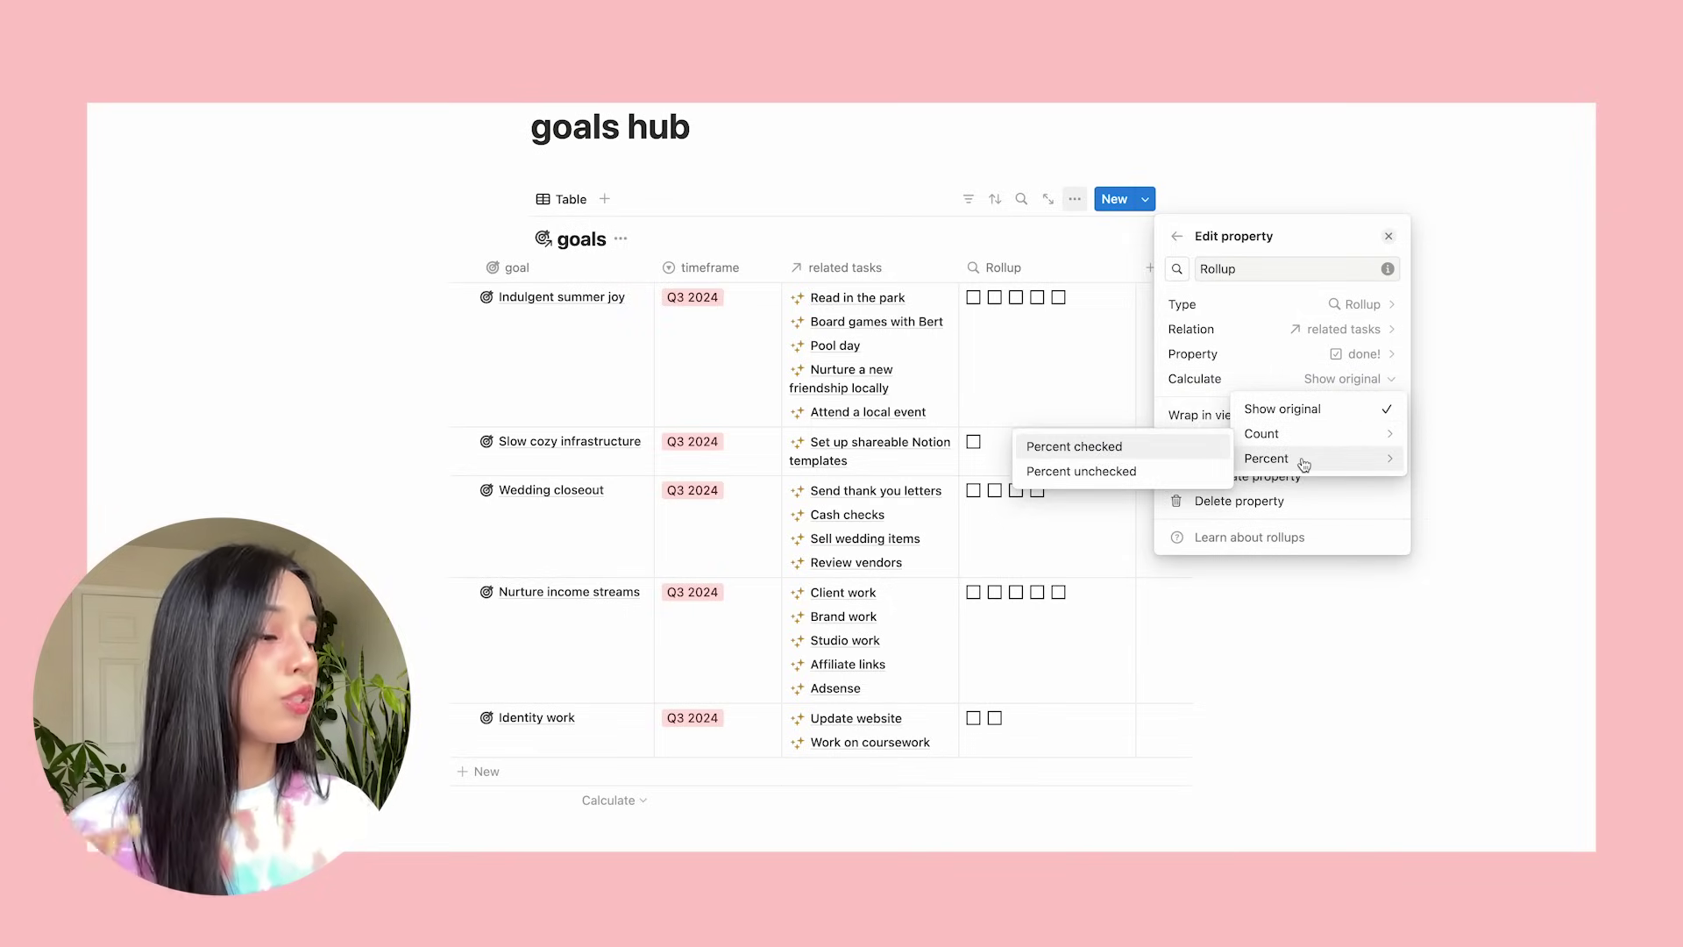
click(1120, 449)
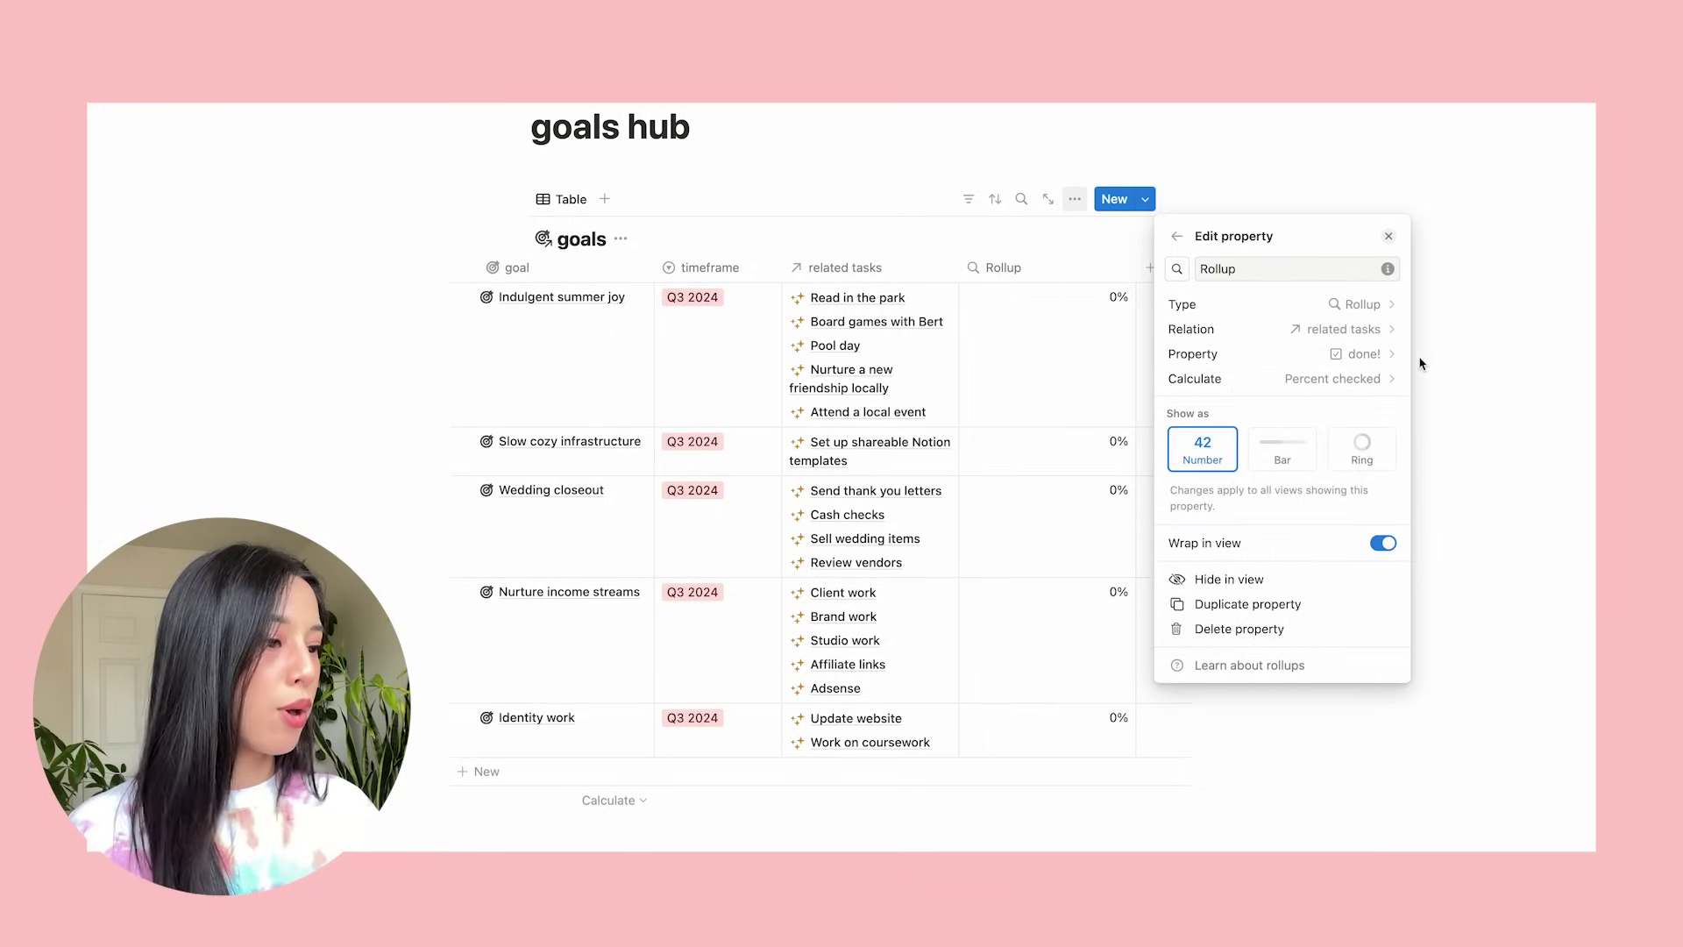
click(1279, 457)
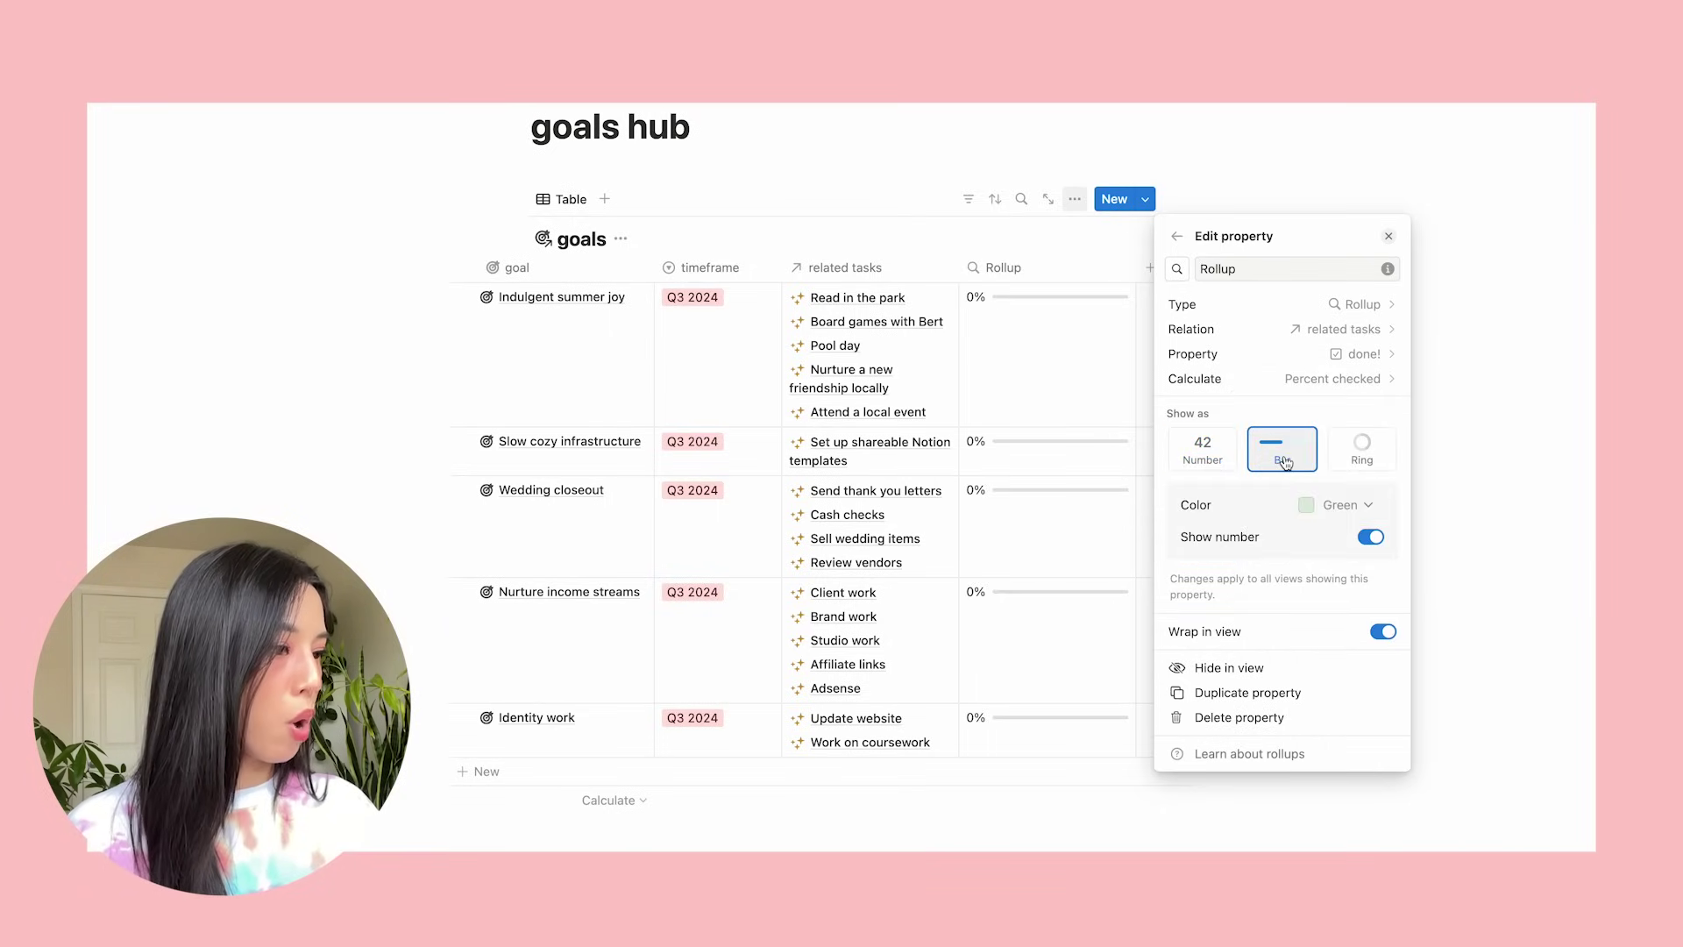
click(1488, 595)
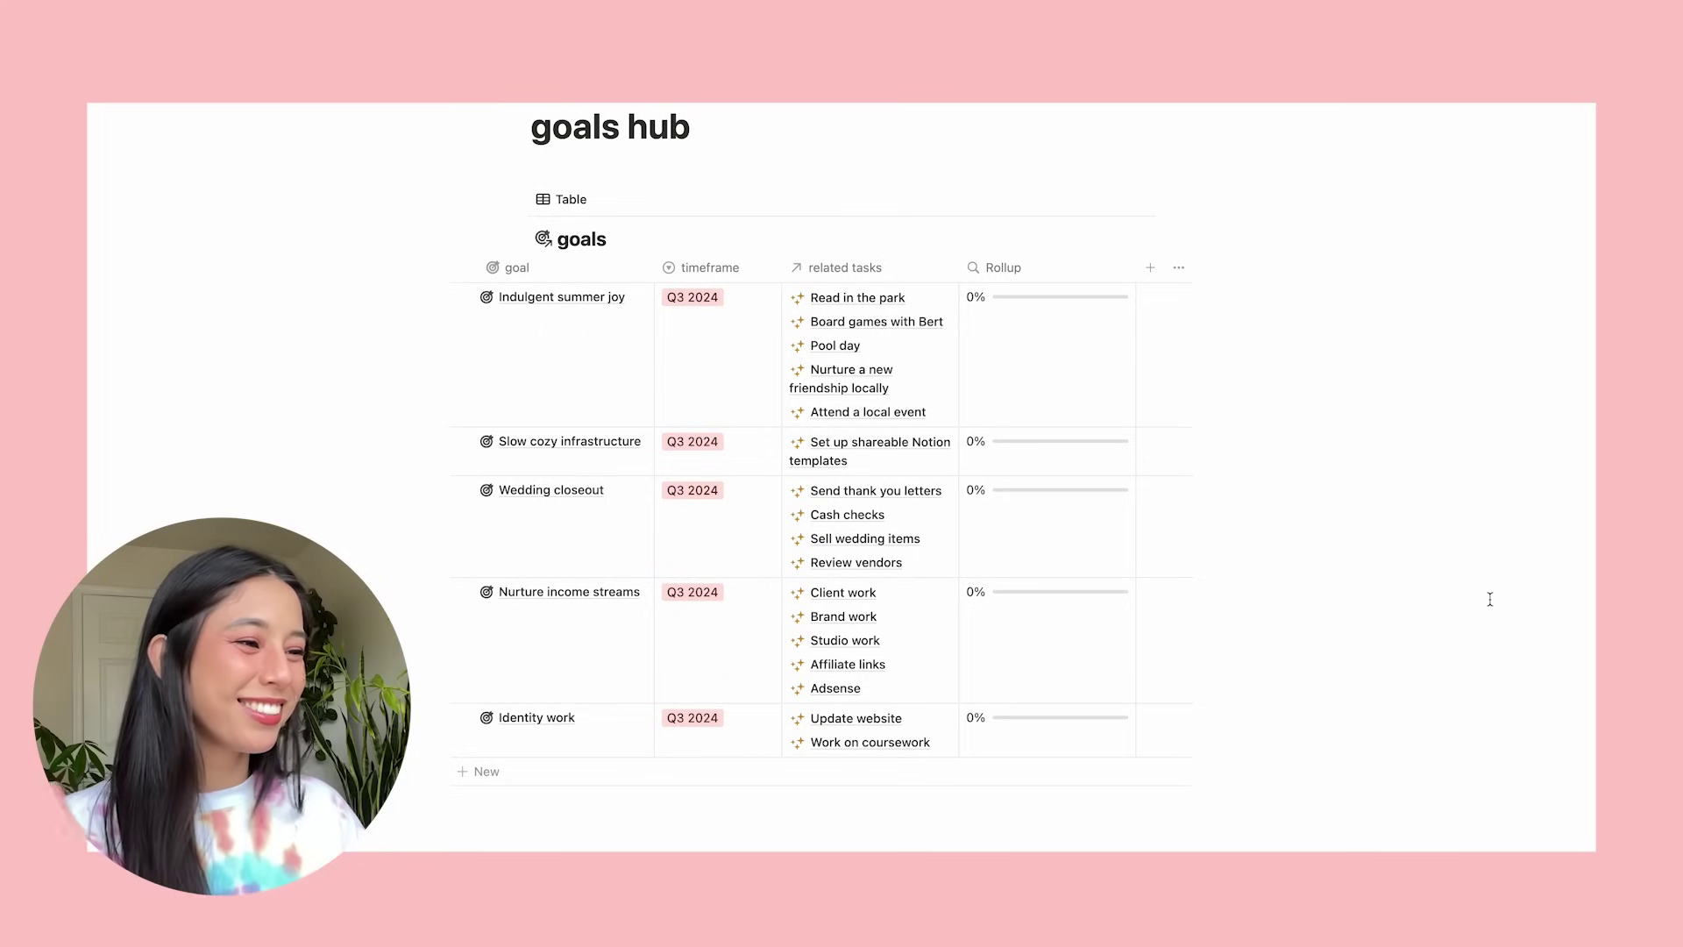
Rename the rollup property as "progress" and give it a progress bars icon.
click(1057, 268)
double_click(1022, 306)
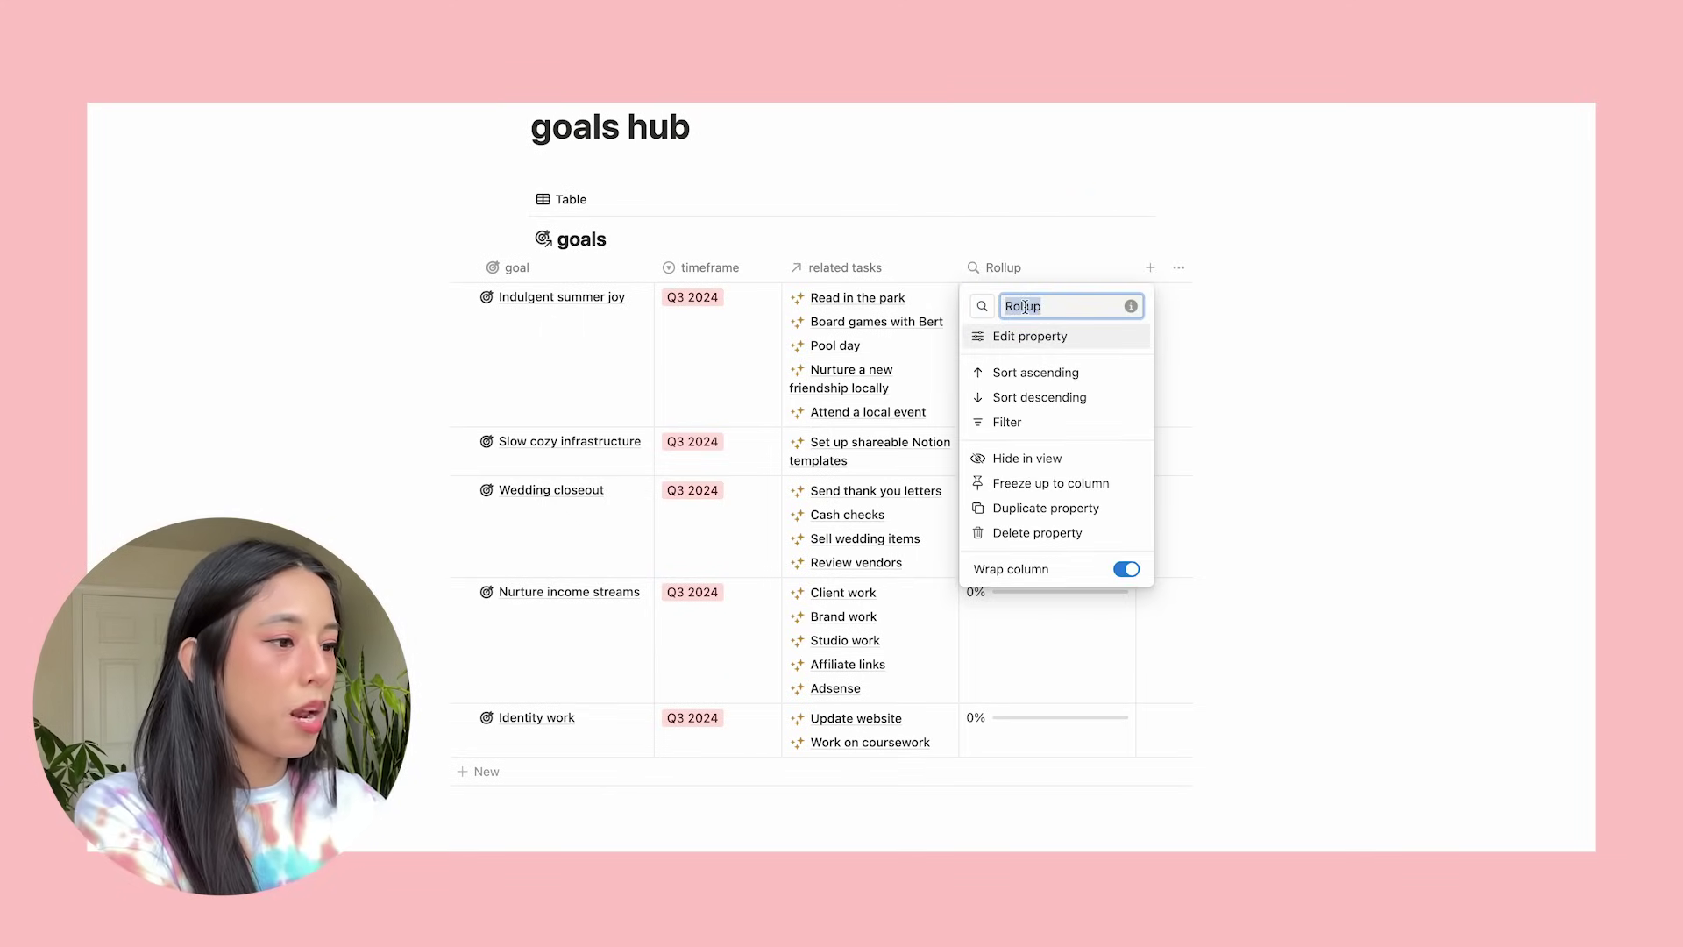
text(progress)
click(981, 306)
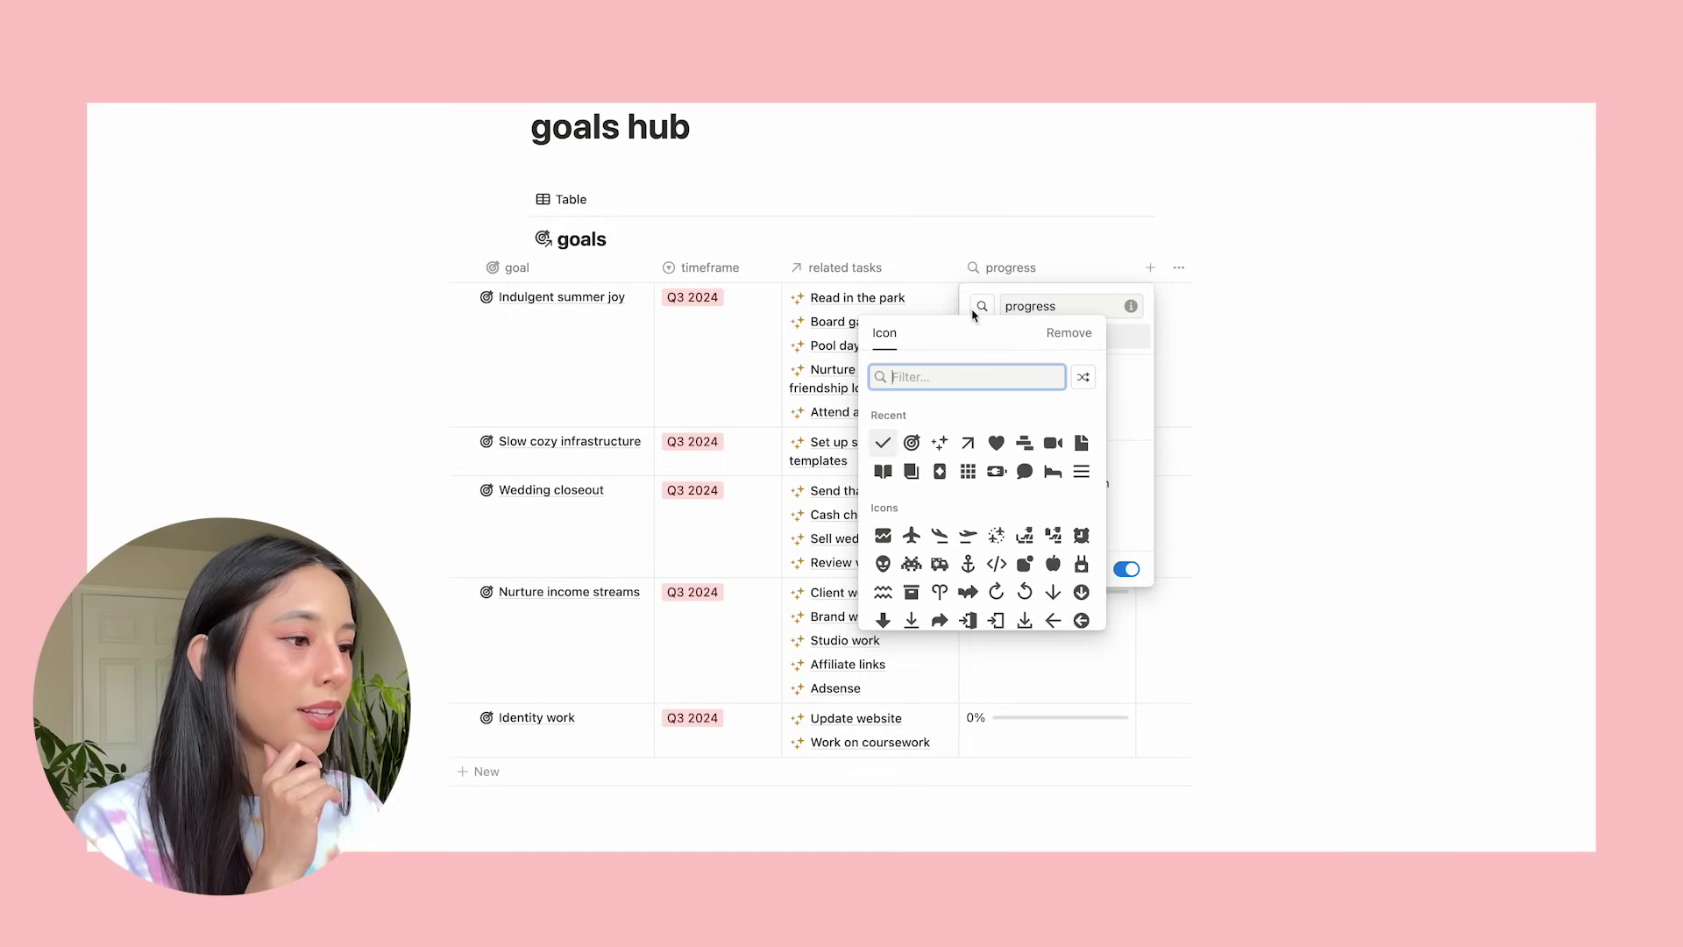
click(1023, 442)
click(1322, 466)
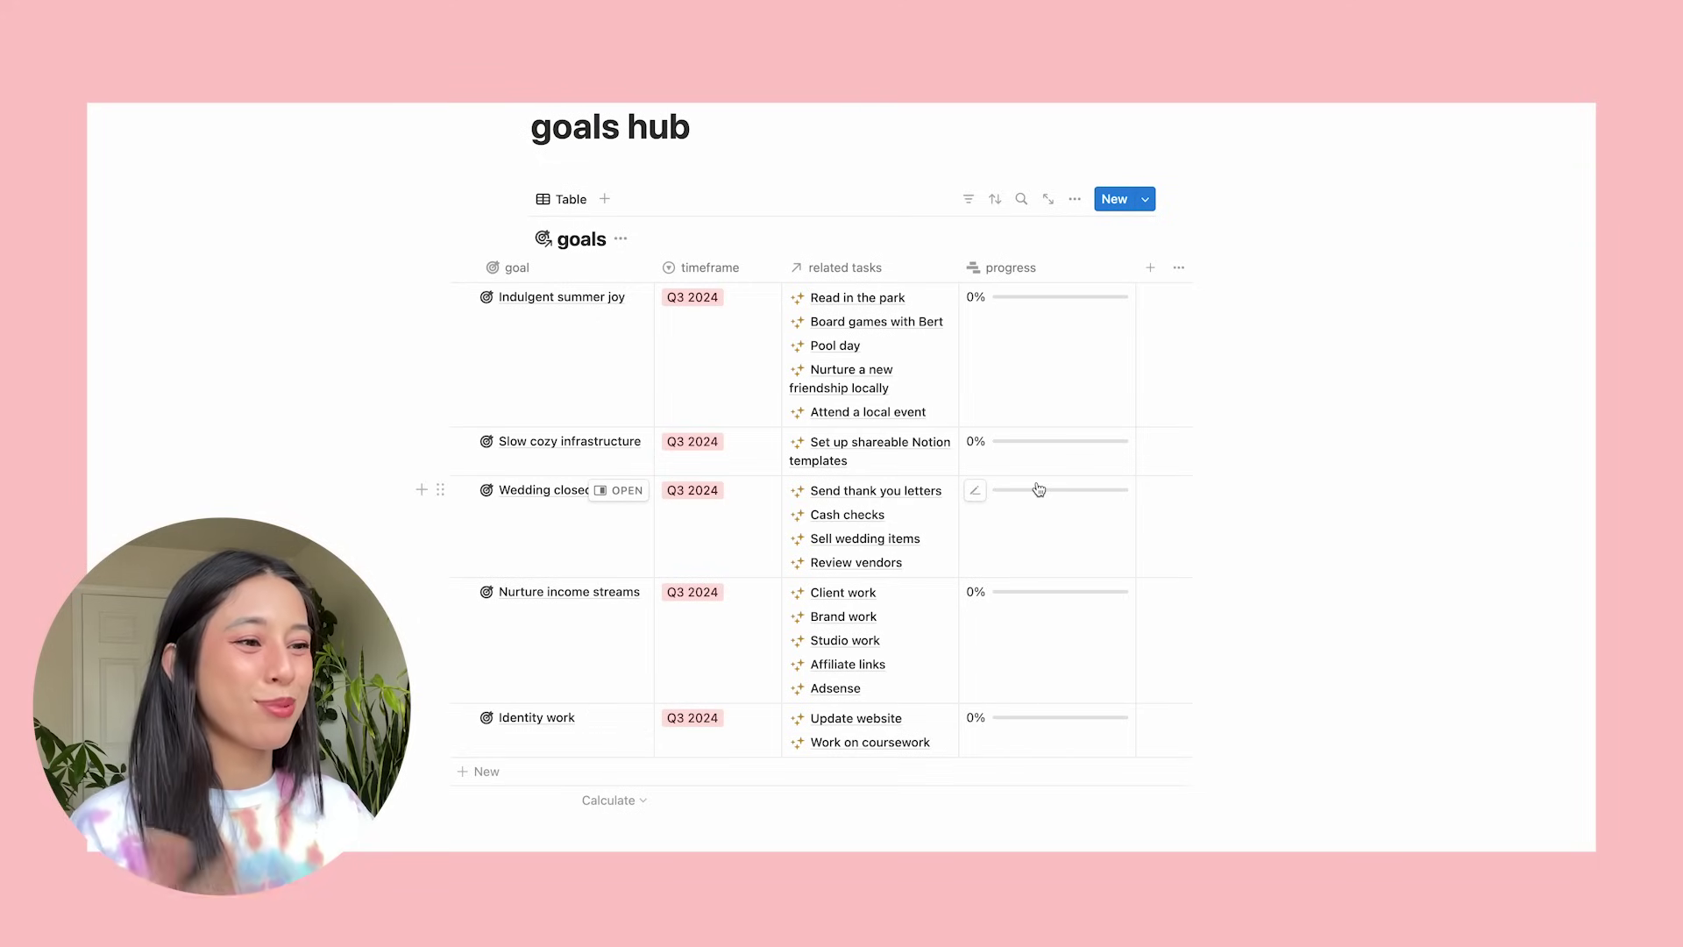
Open the "Indulgent summer joy" goal and mark the new friendship, pool day and board games tasks as done.
click(627, 298)
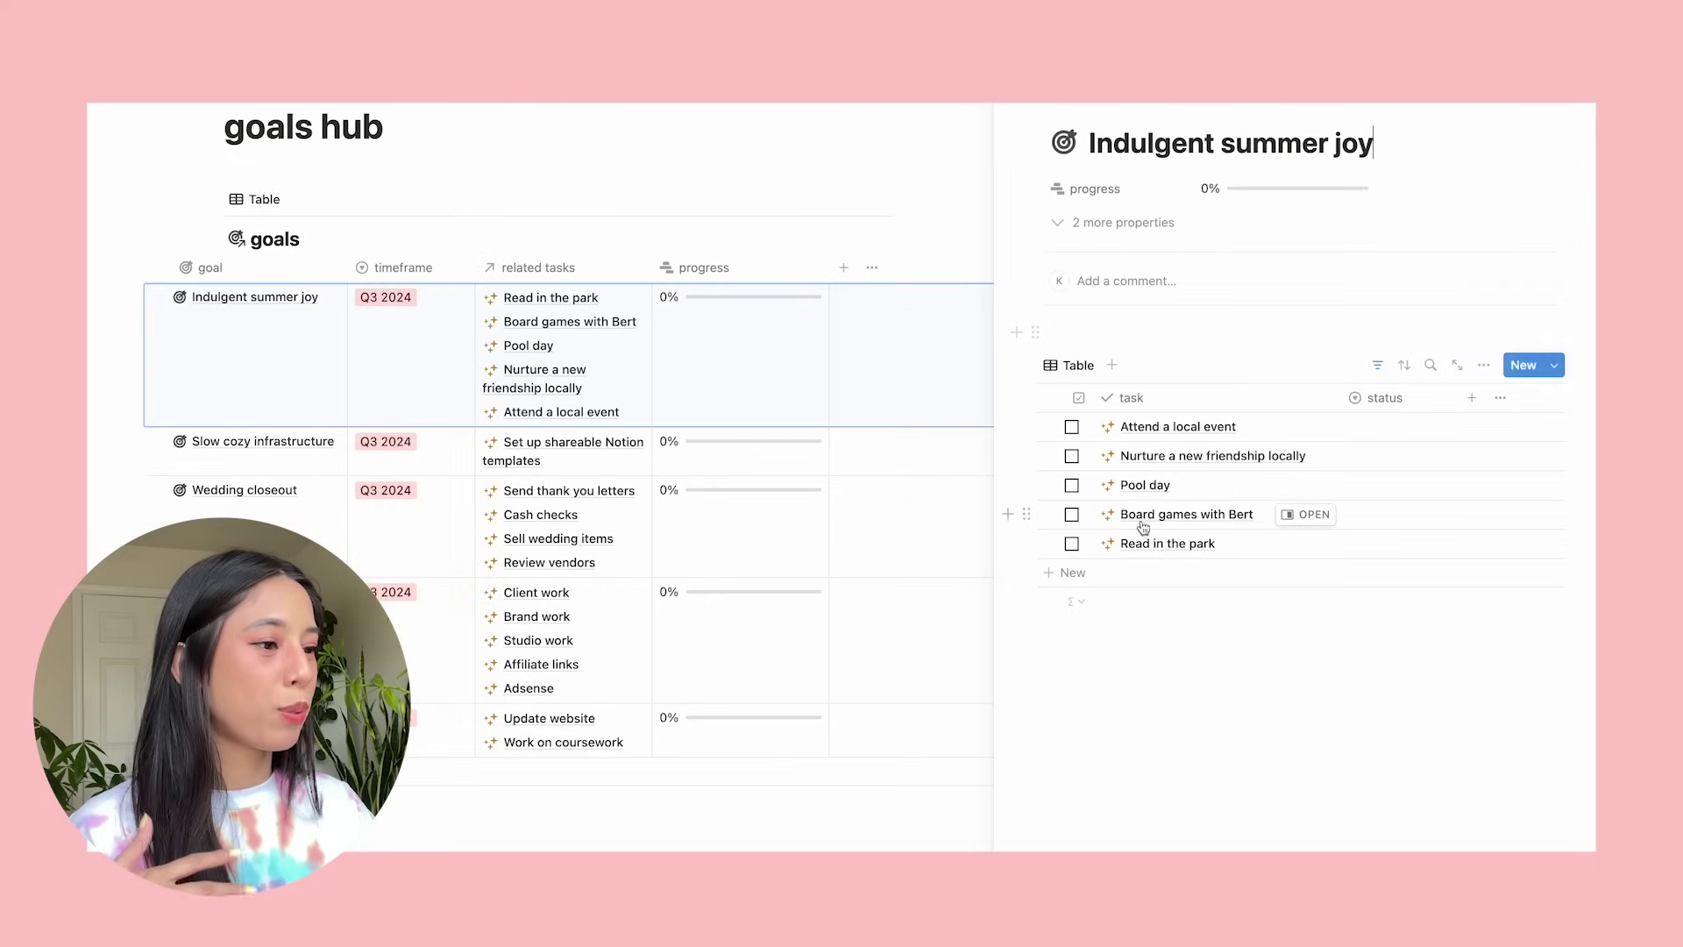
click(1071, 456)
click(1071, 484)
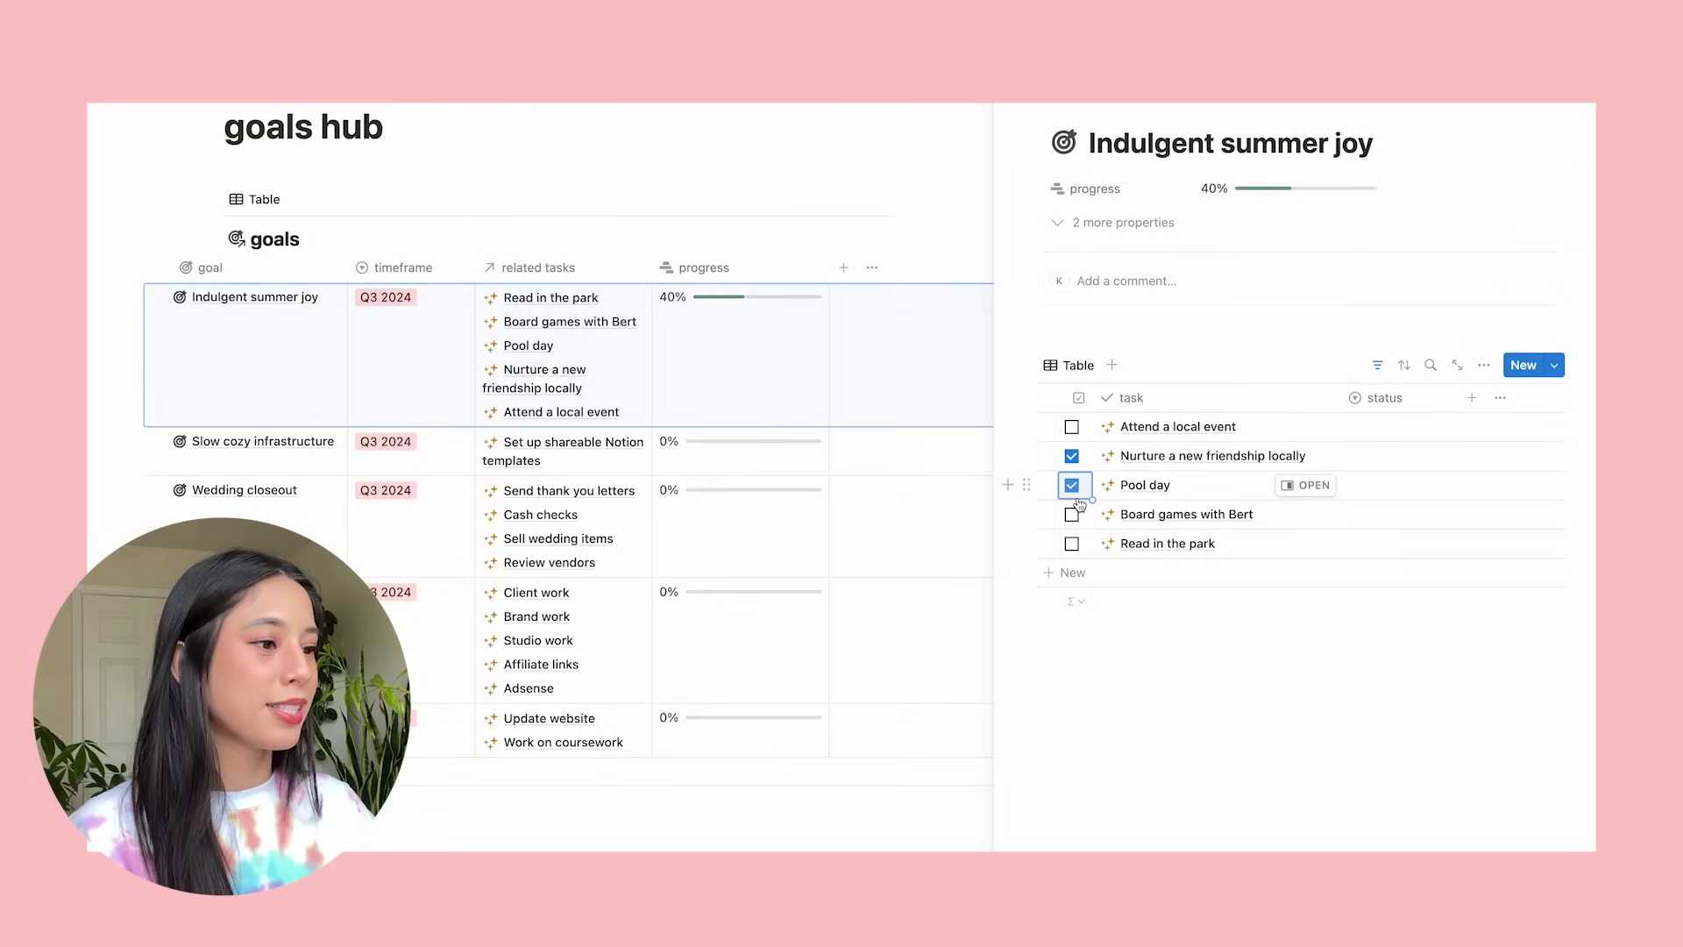
click(1071, 515)
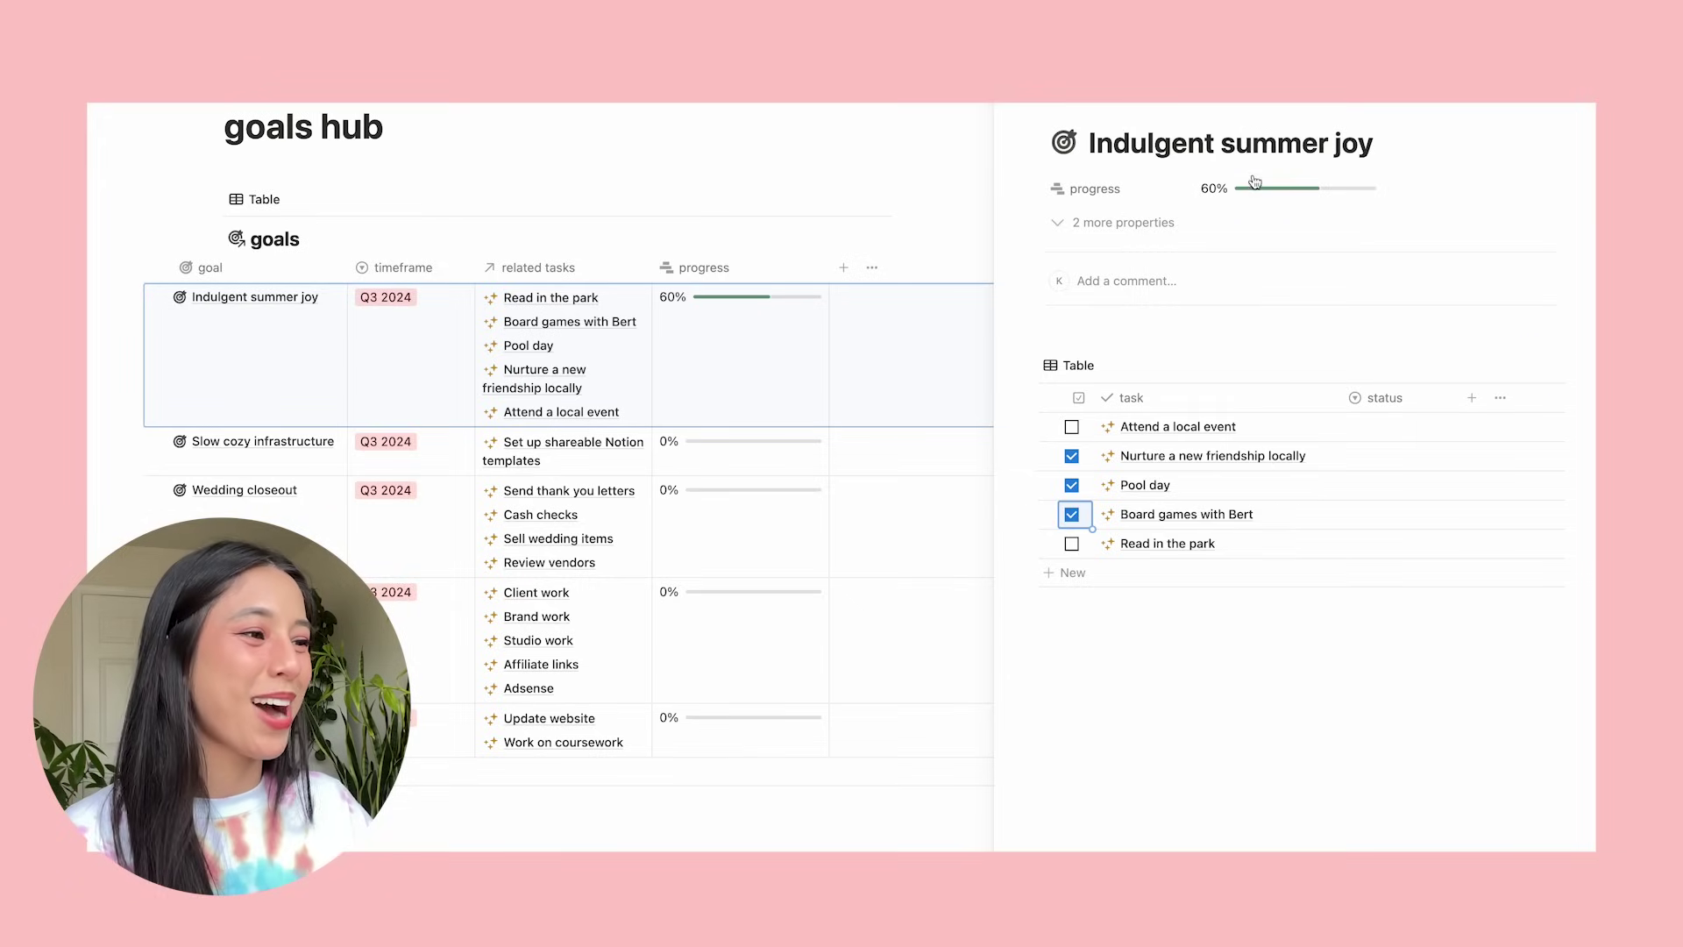
mouse_move(1298, 194)
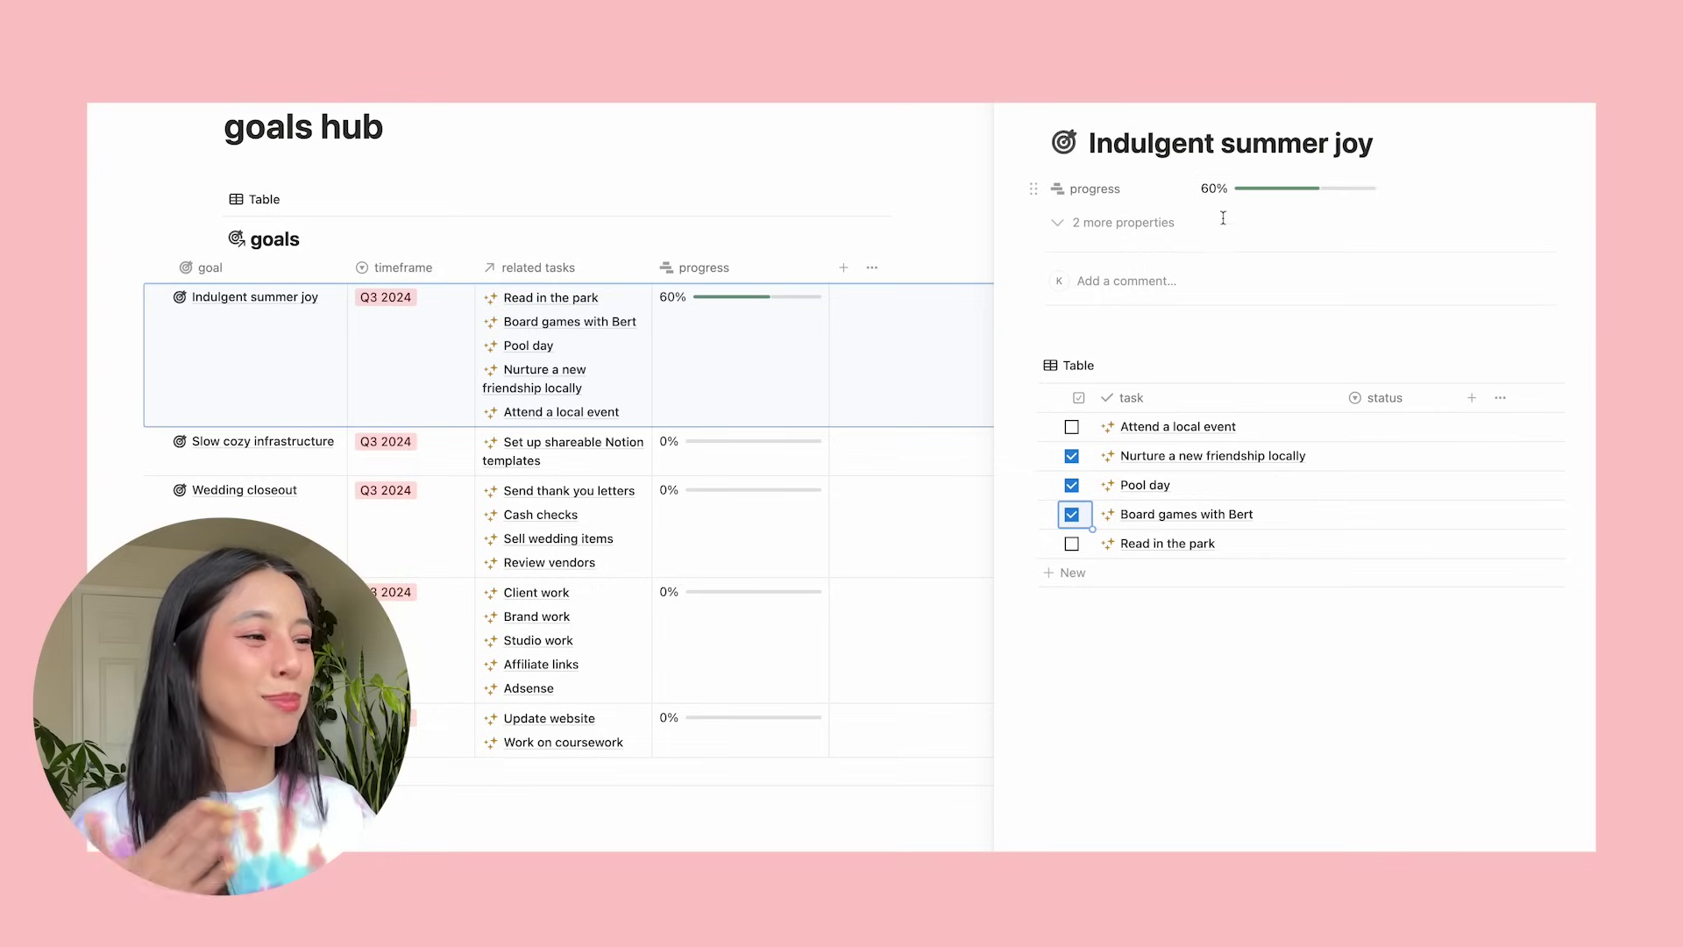
Toggle the completion of the "Indulgent summer joy" tasks, leave them all unchecked, and close the goal.
click(1071, 427)
click(1071, 514)
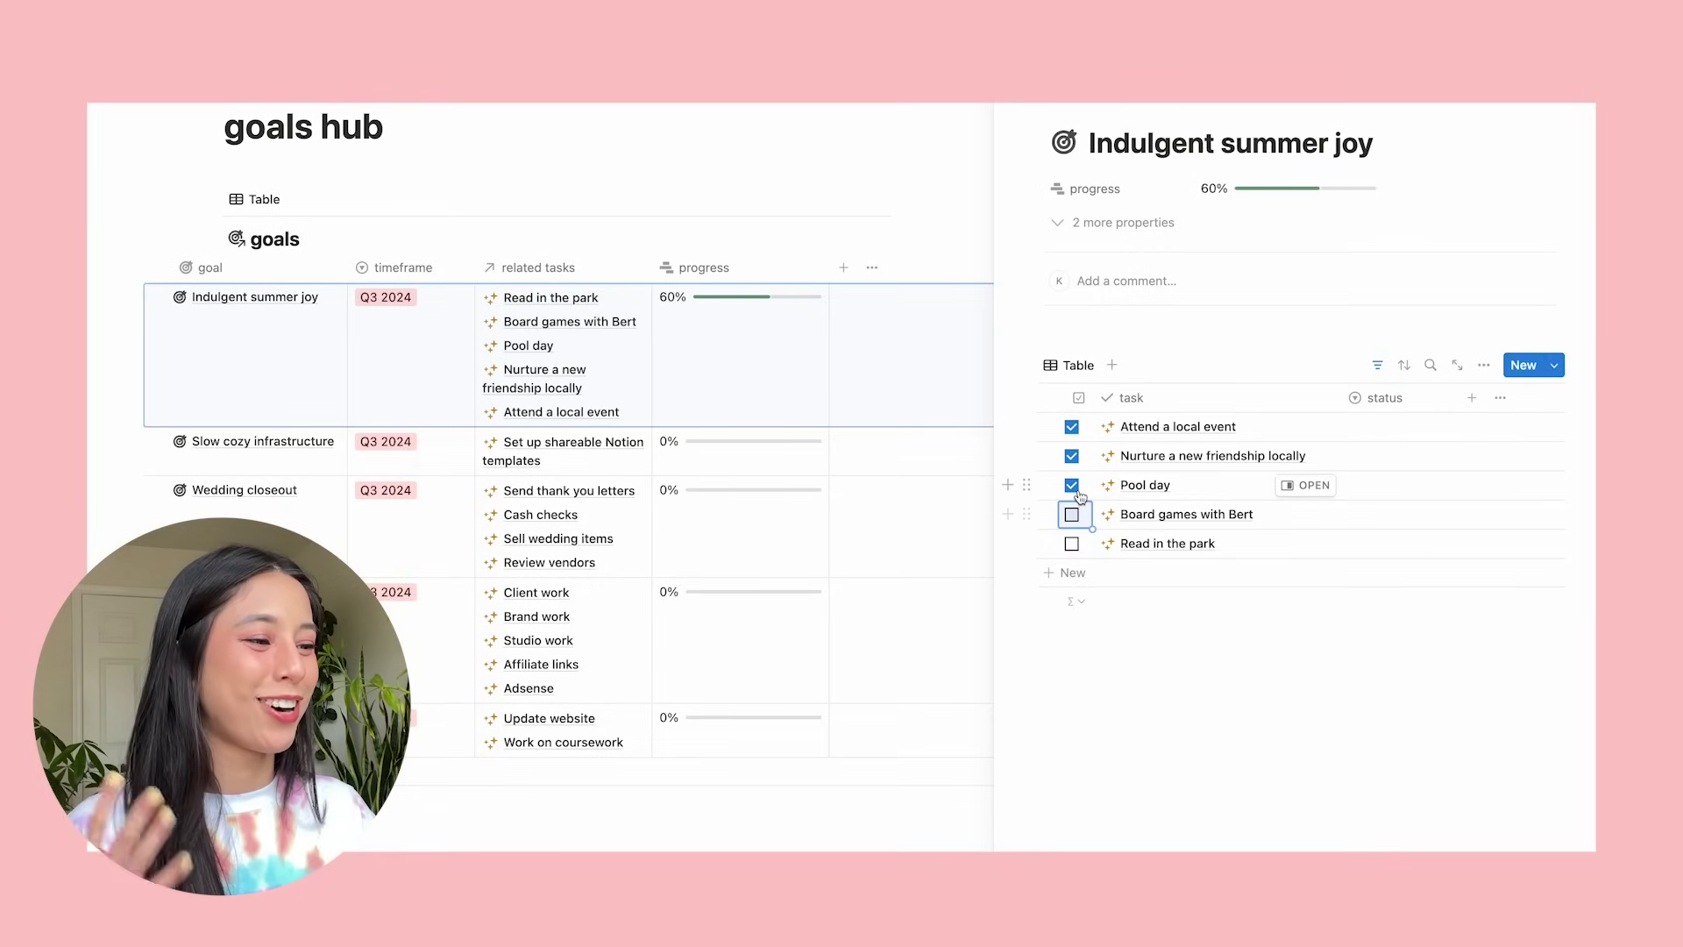
click(1071, 484)
click(1071, 456)
click(1071, 487)
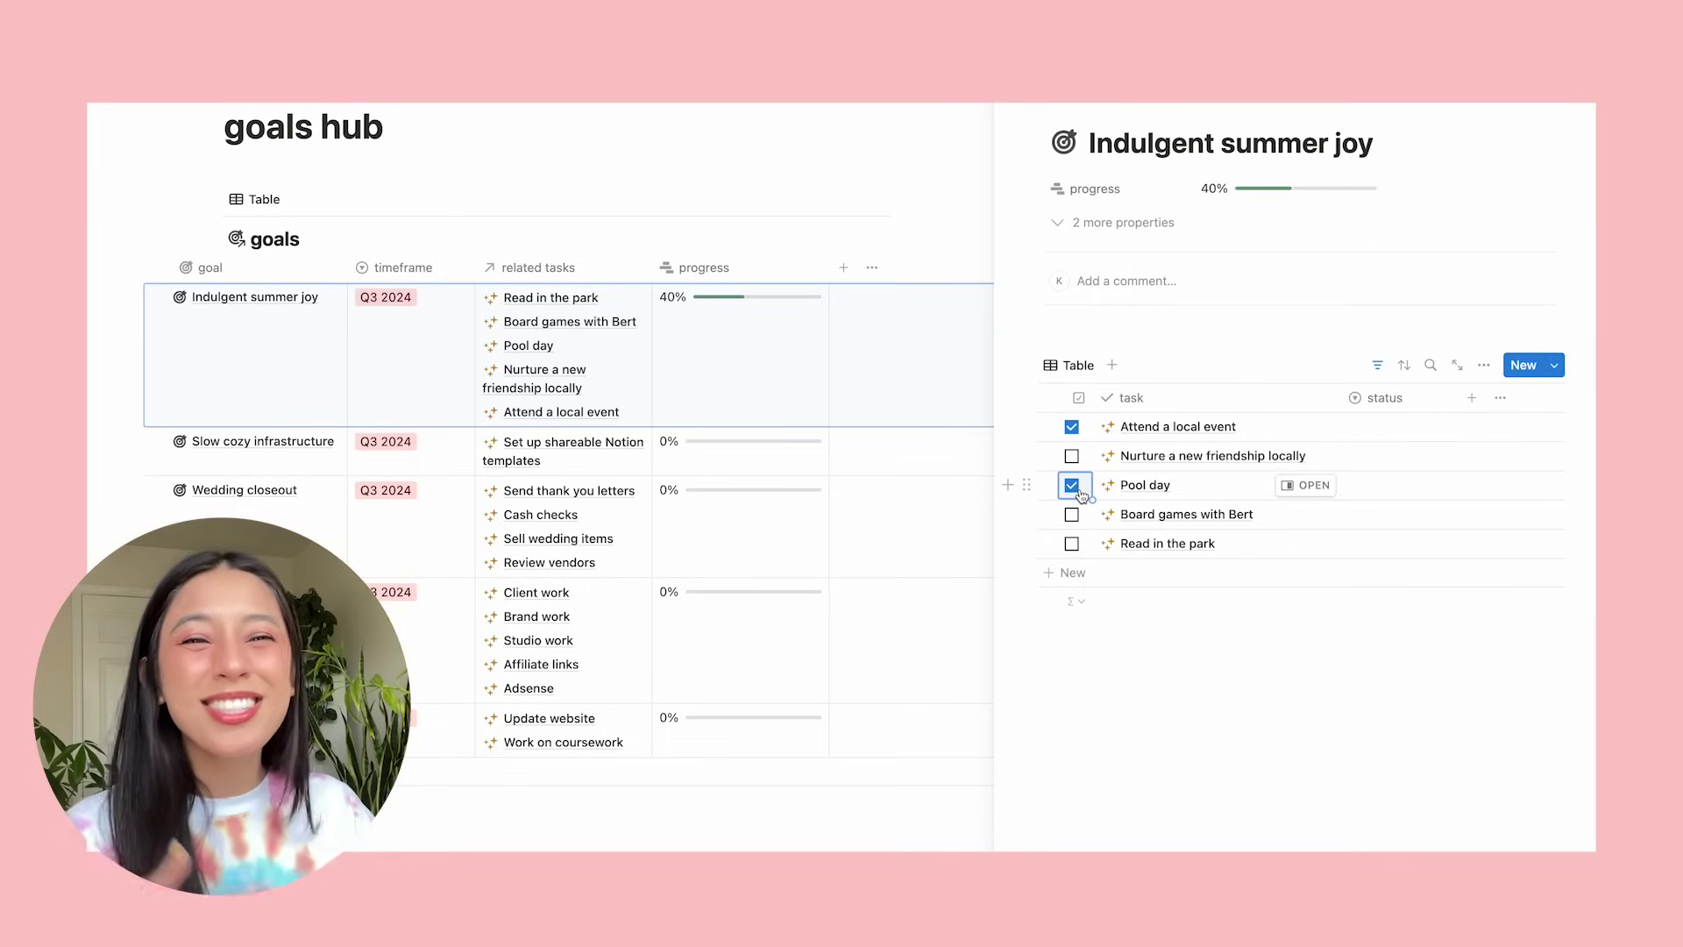
click(1071, 485)
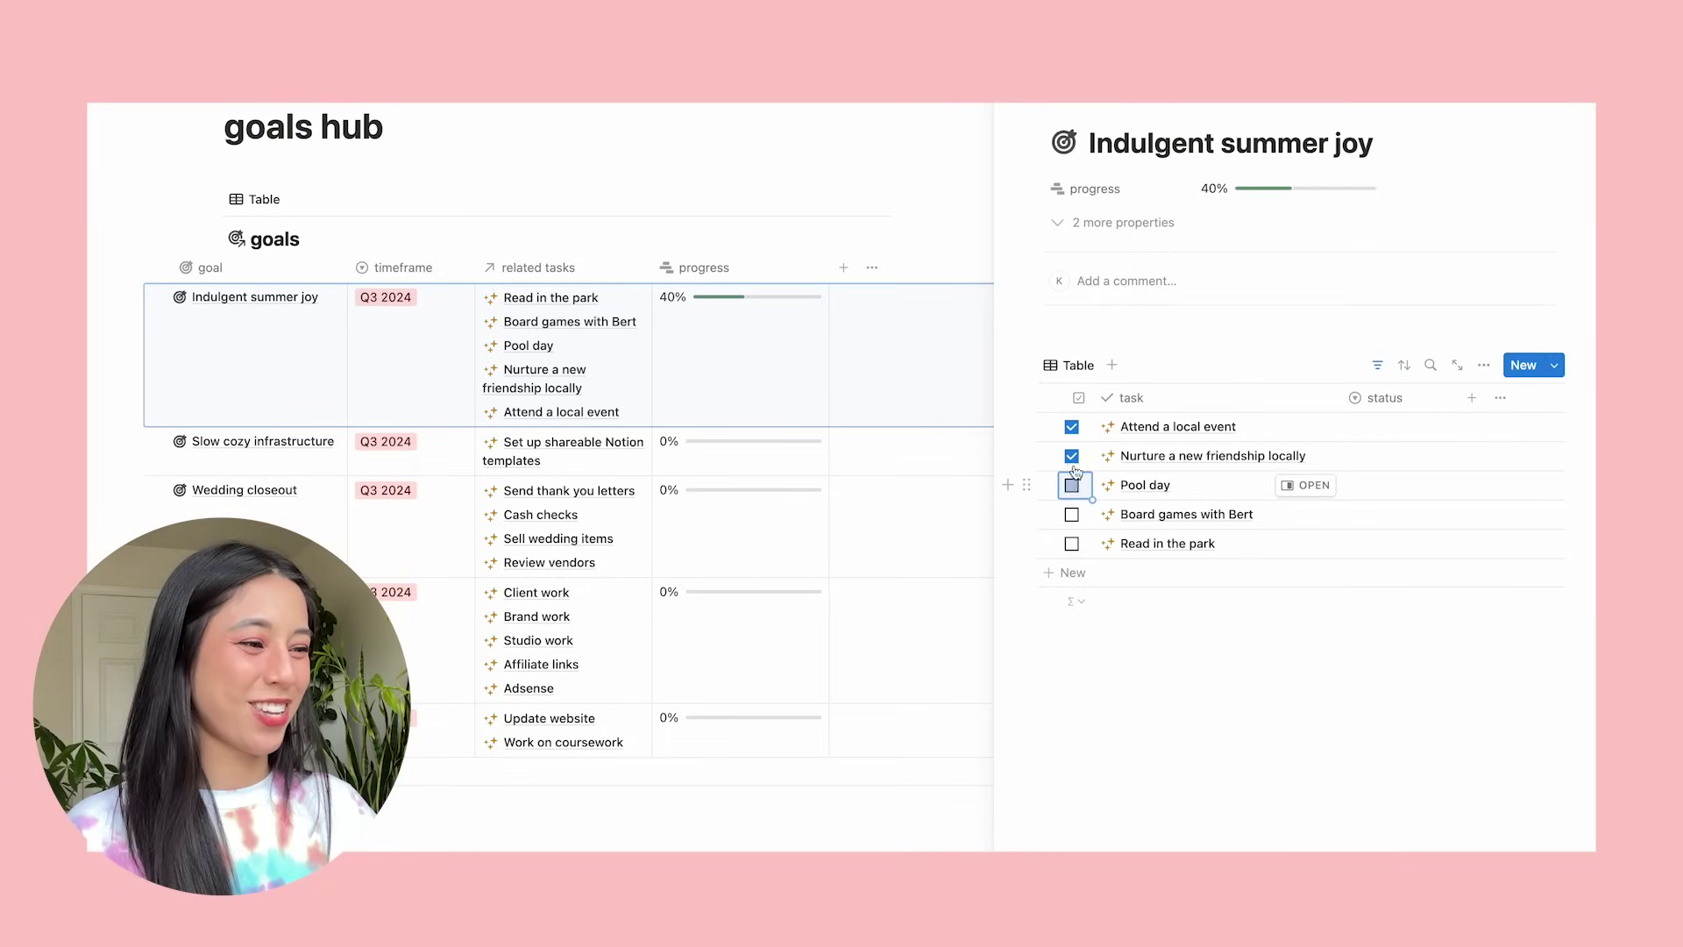
click(1071, 456)
click(1071, 427)
click(972, 510)
scroll(972, 509, down, 1)
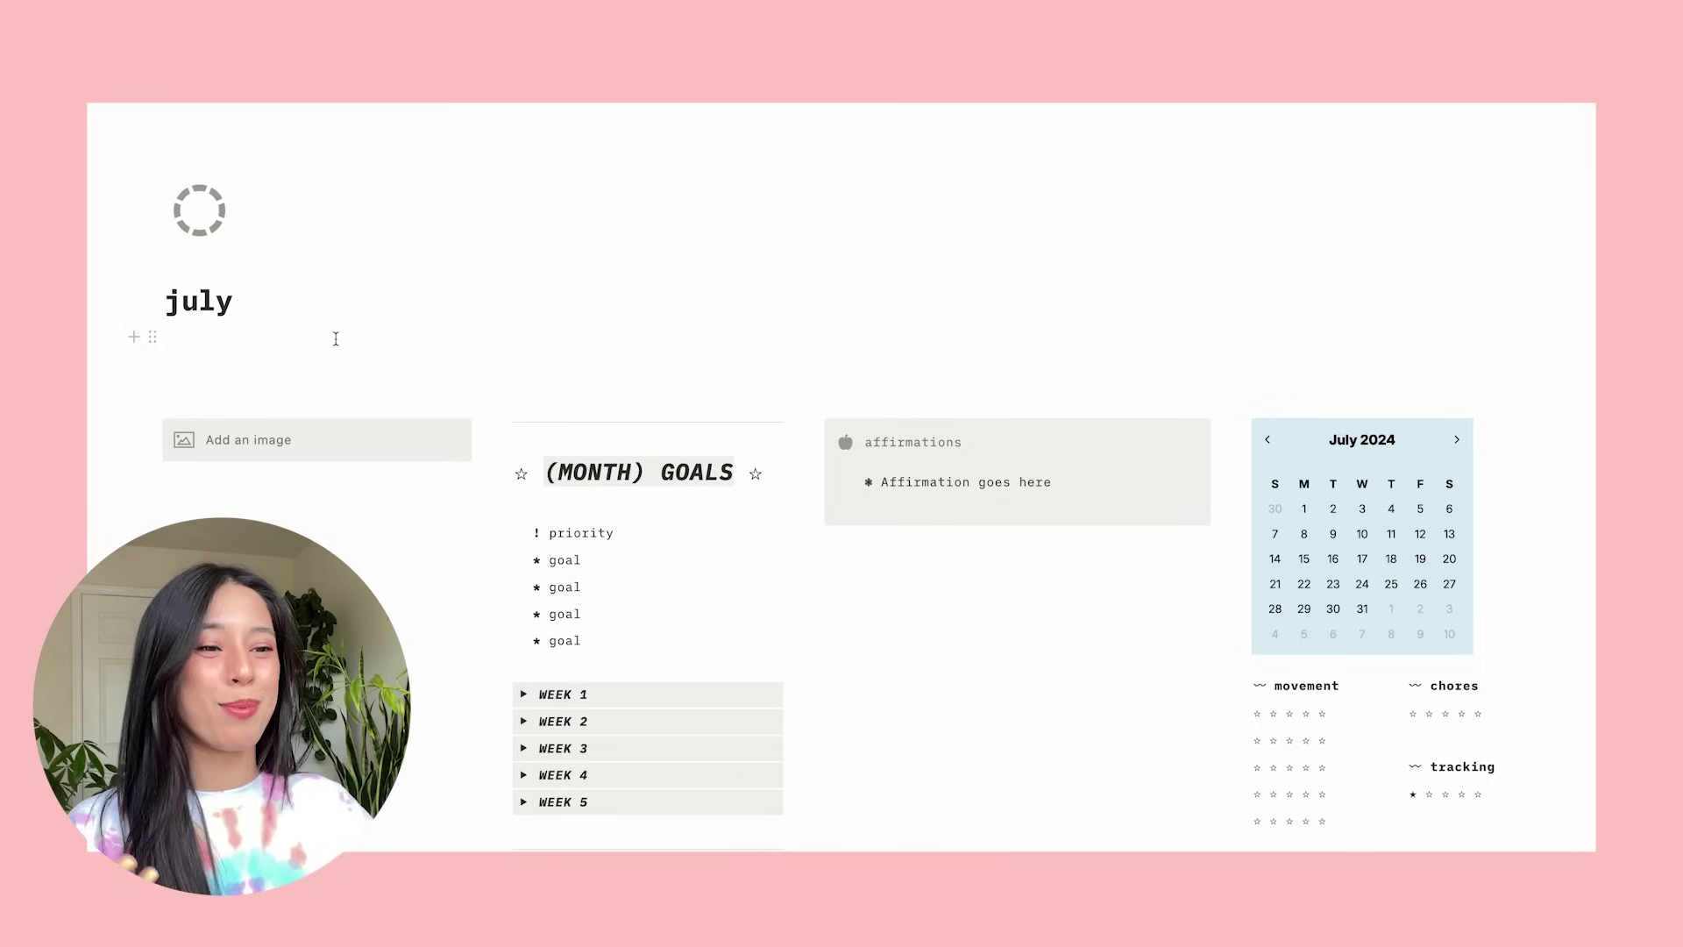
Add a "dream menu" line below the title of the july page, leaving an empty line above it.
key(Escape)
click(292, 347)
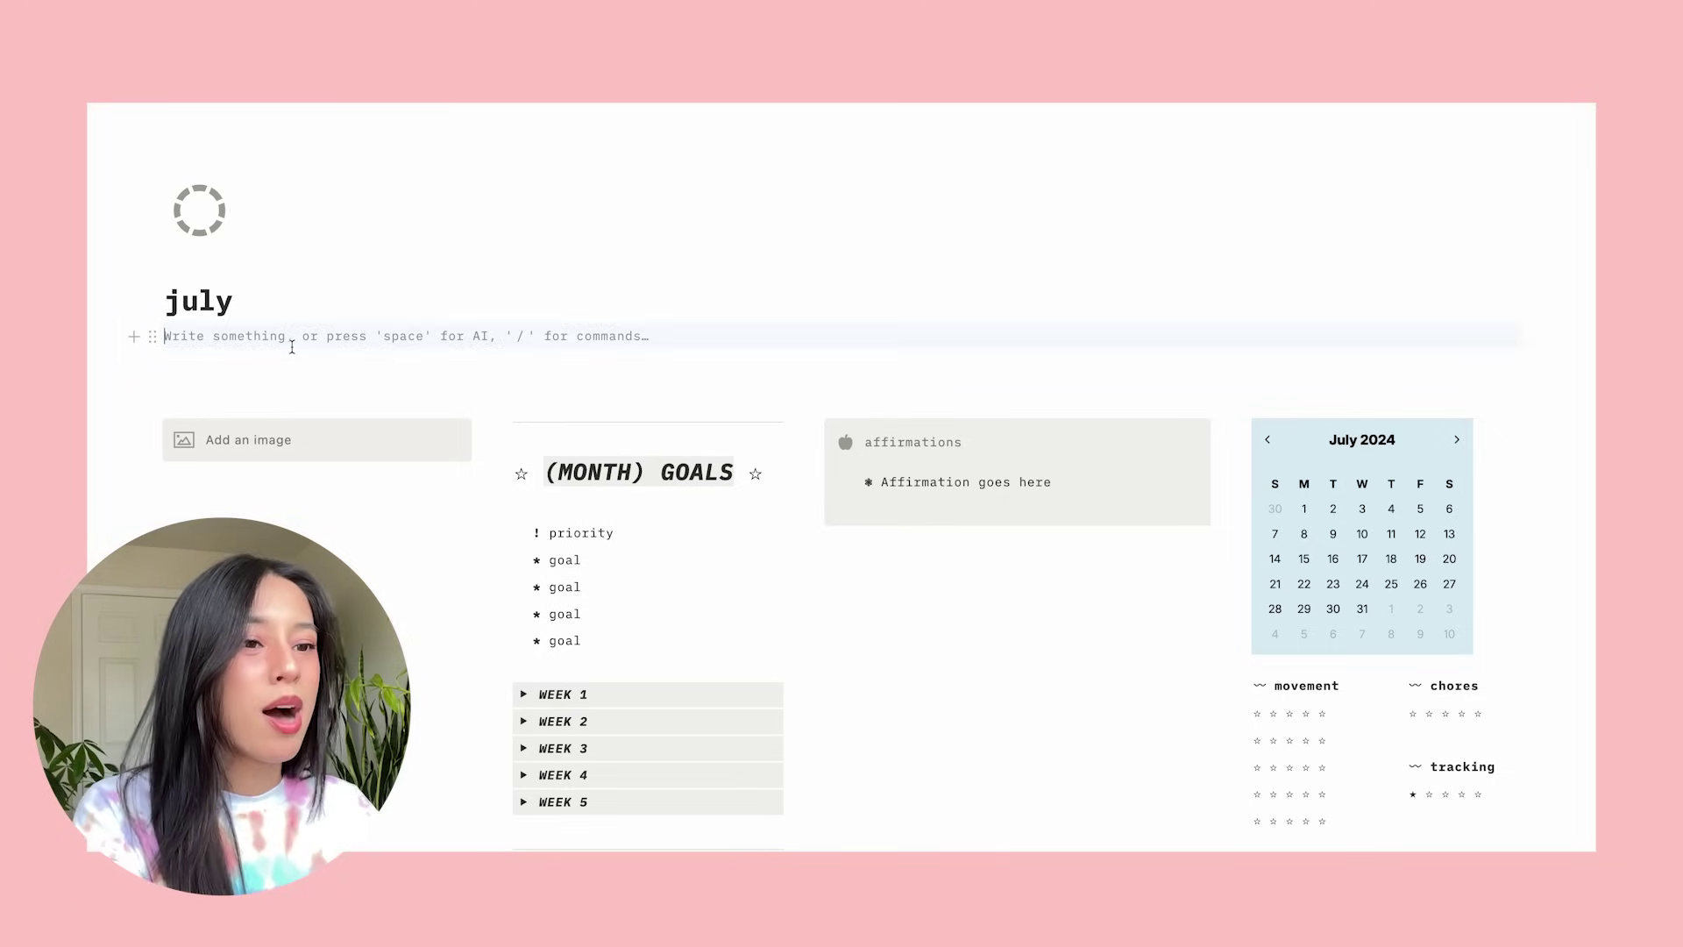
key(Return)
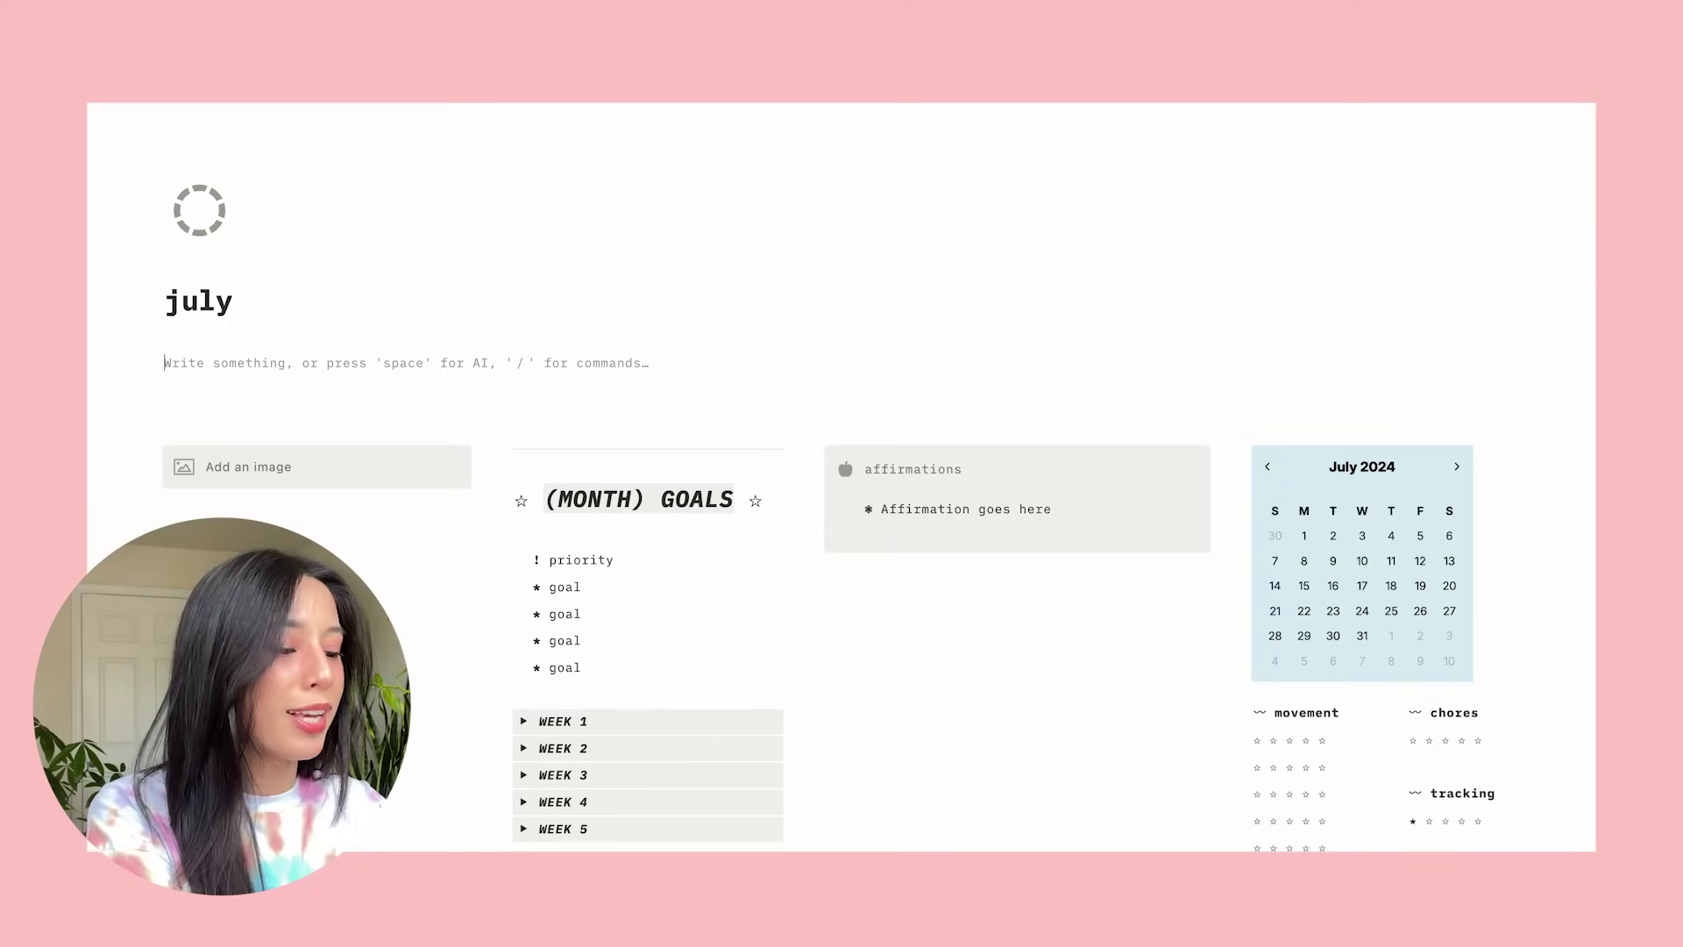
text(dram e)
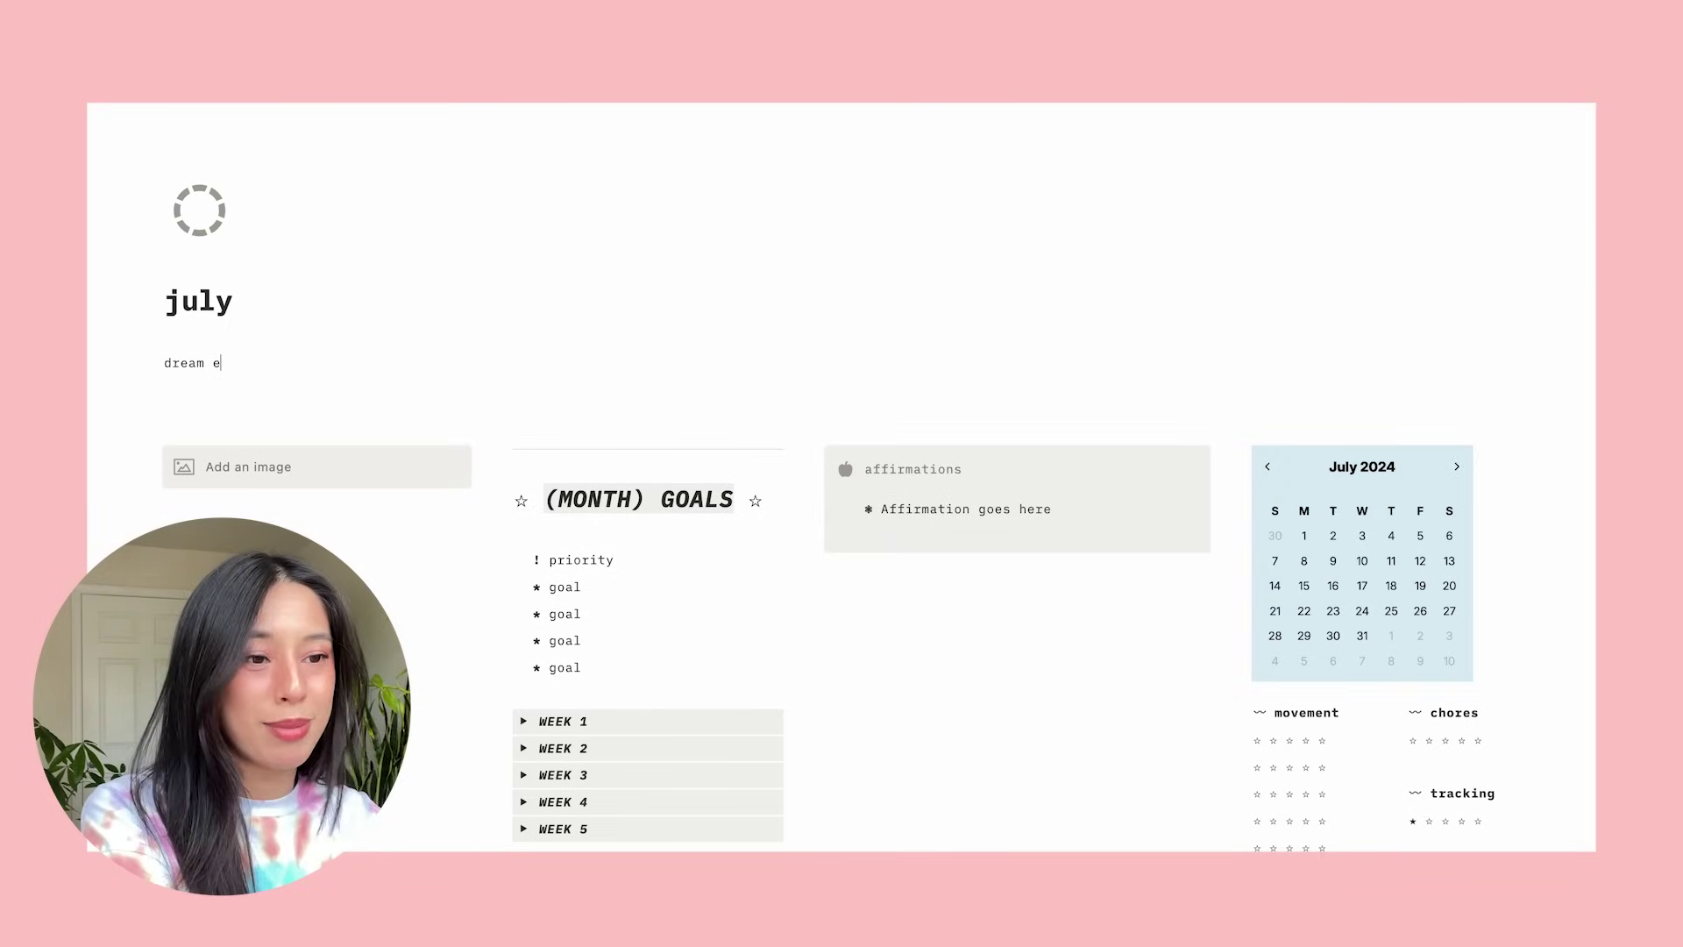
text(nd)
key(BackSpace)
key(BackSpace)
key(BackSpace)
text(menu)
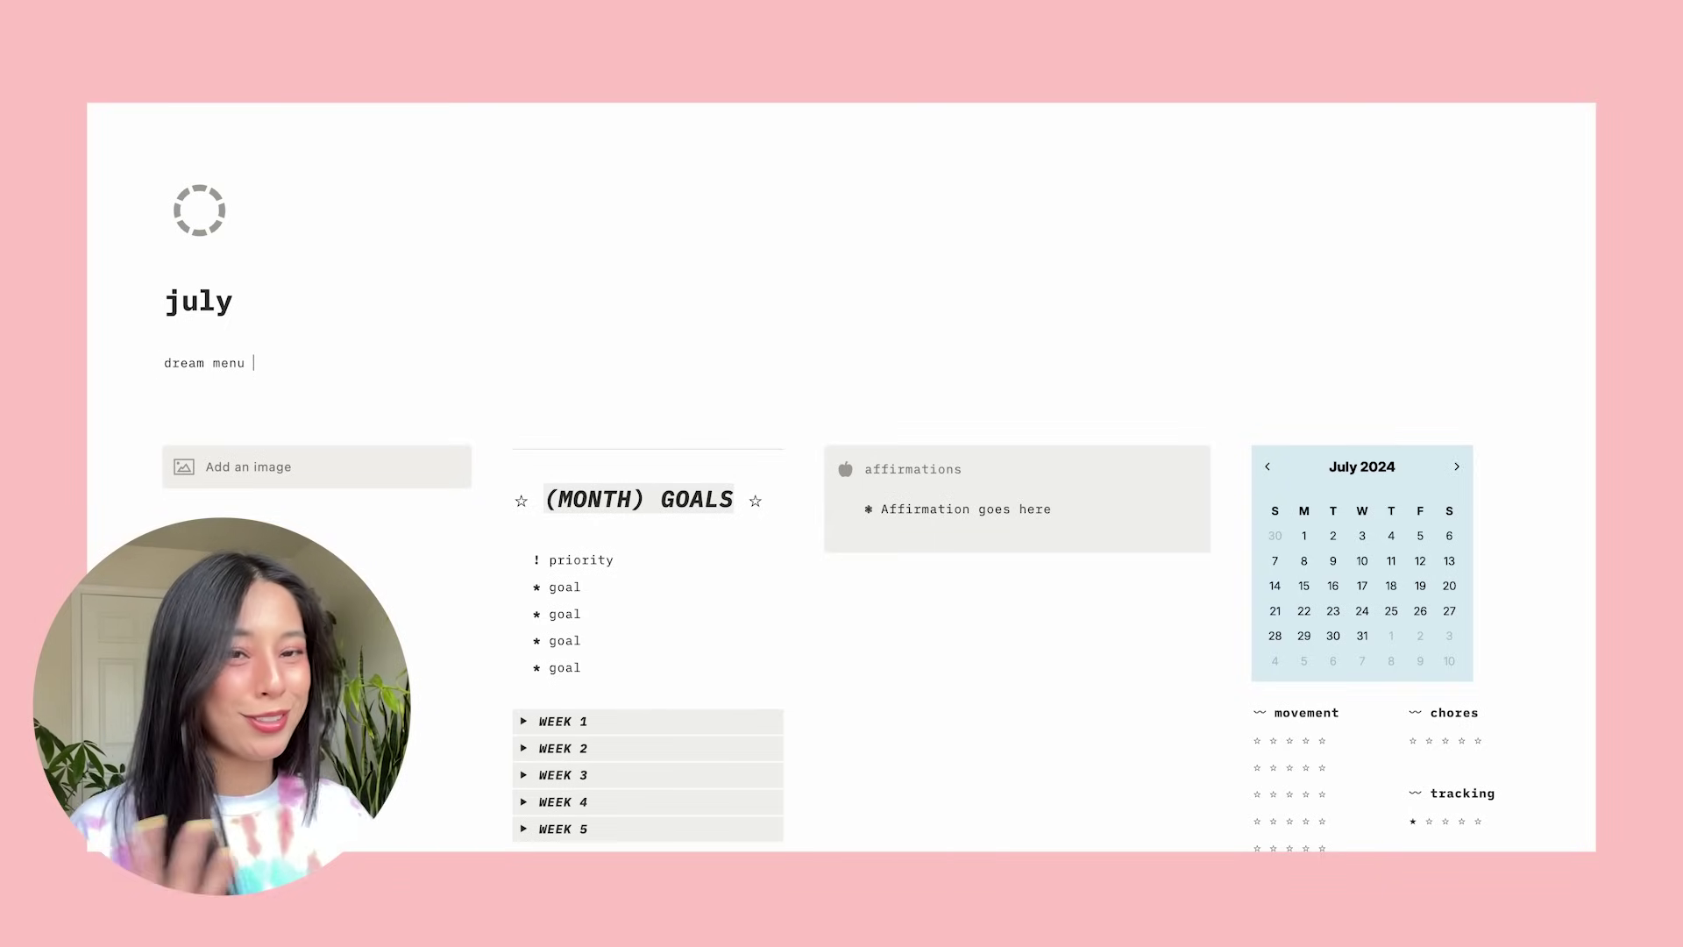
Turn the "dream menu" line into a heading.
click(153, 362)
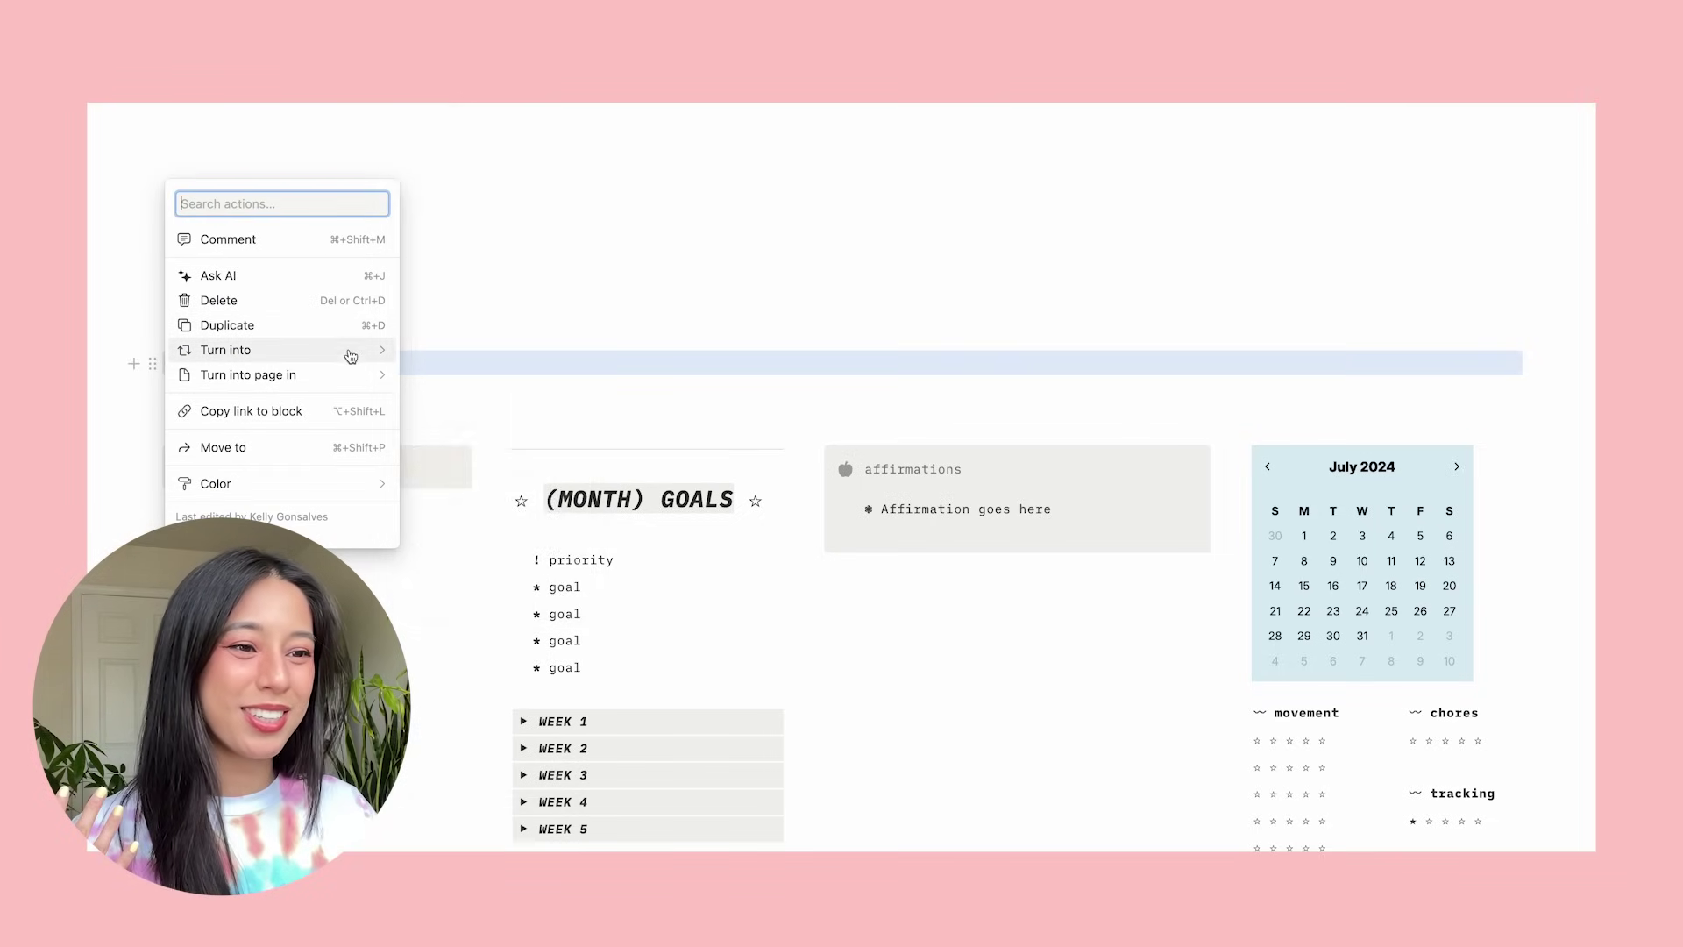
mouse_move(350, 356)
click(485, 153)
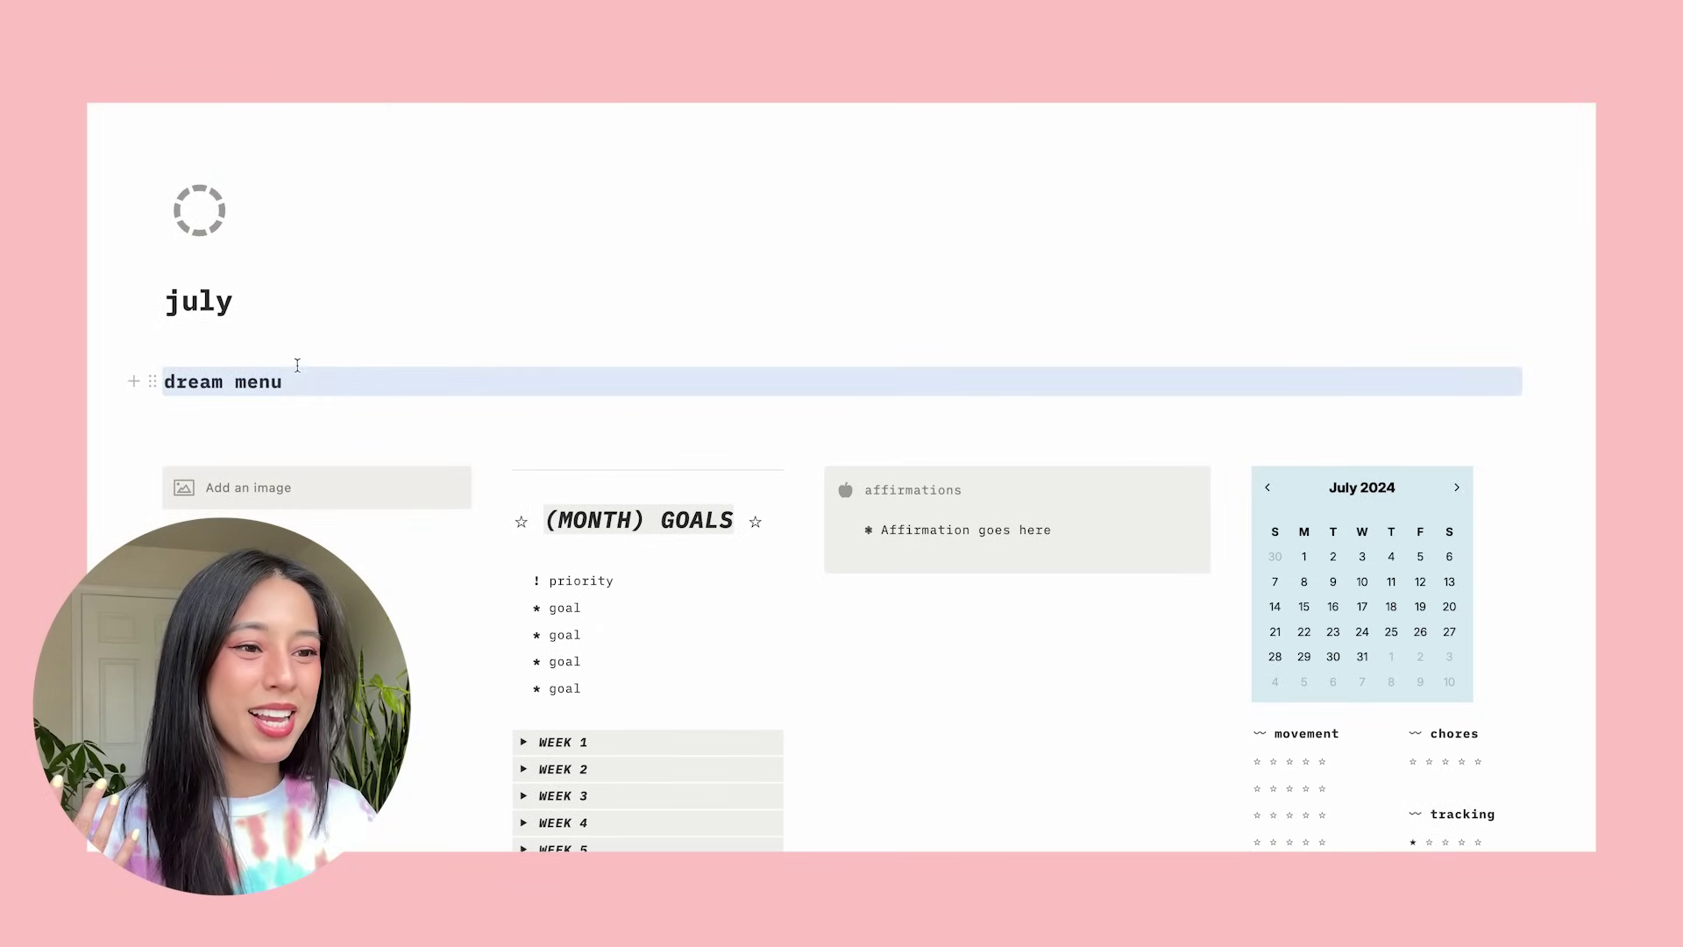
Insert a linked view of the existing goals database directly below the "dream menu" heading.
click(331, 370)
key(Return)
text(/linked)
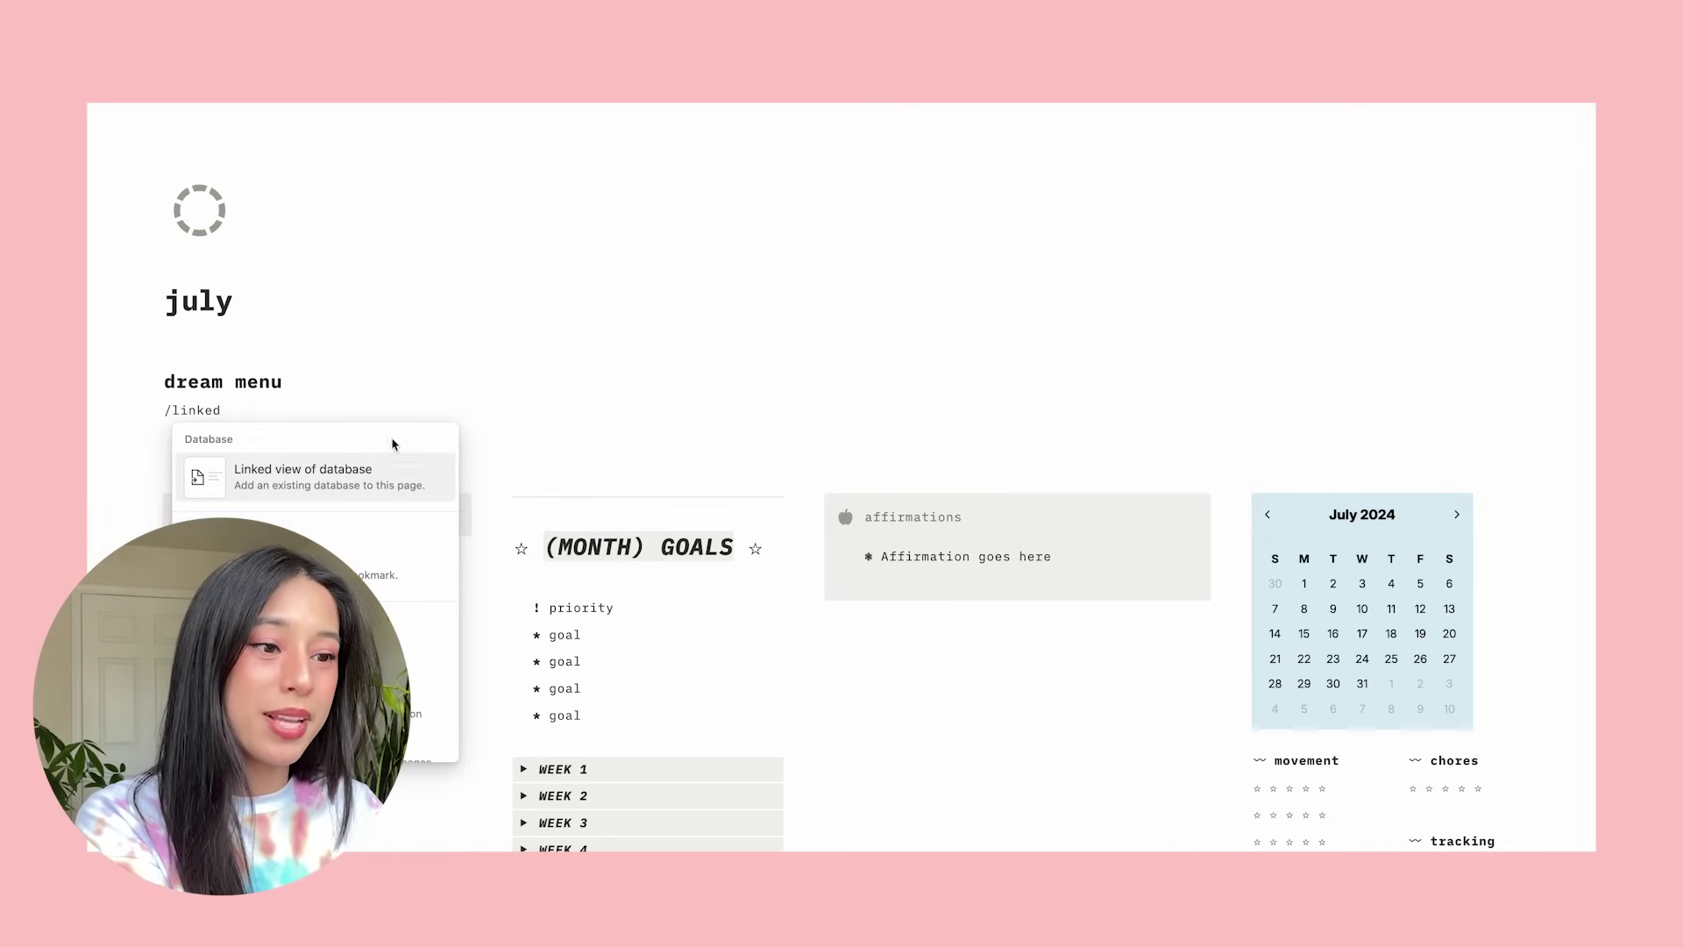
key(Return)
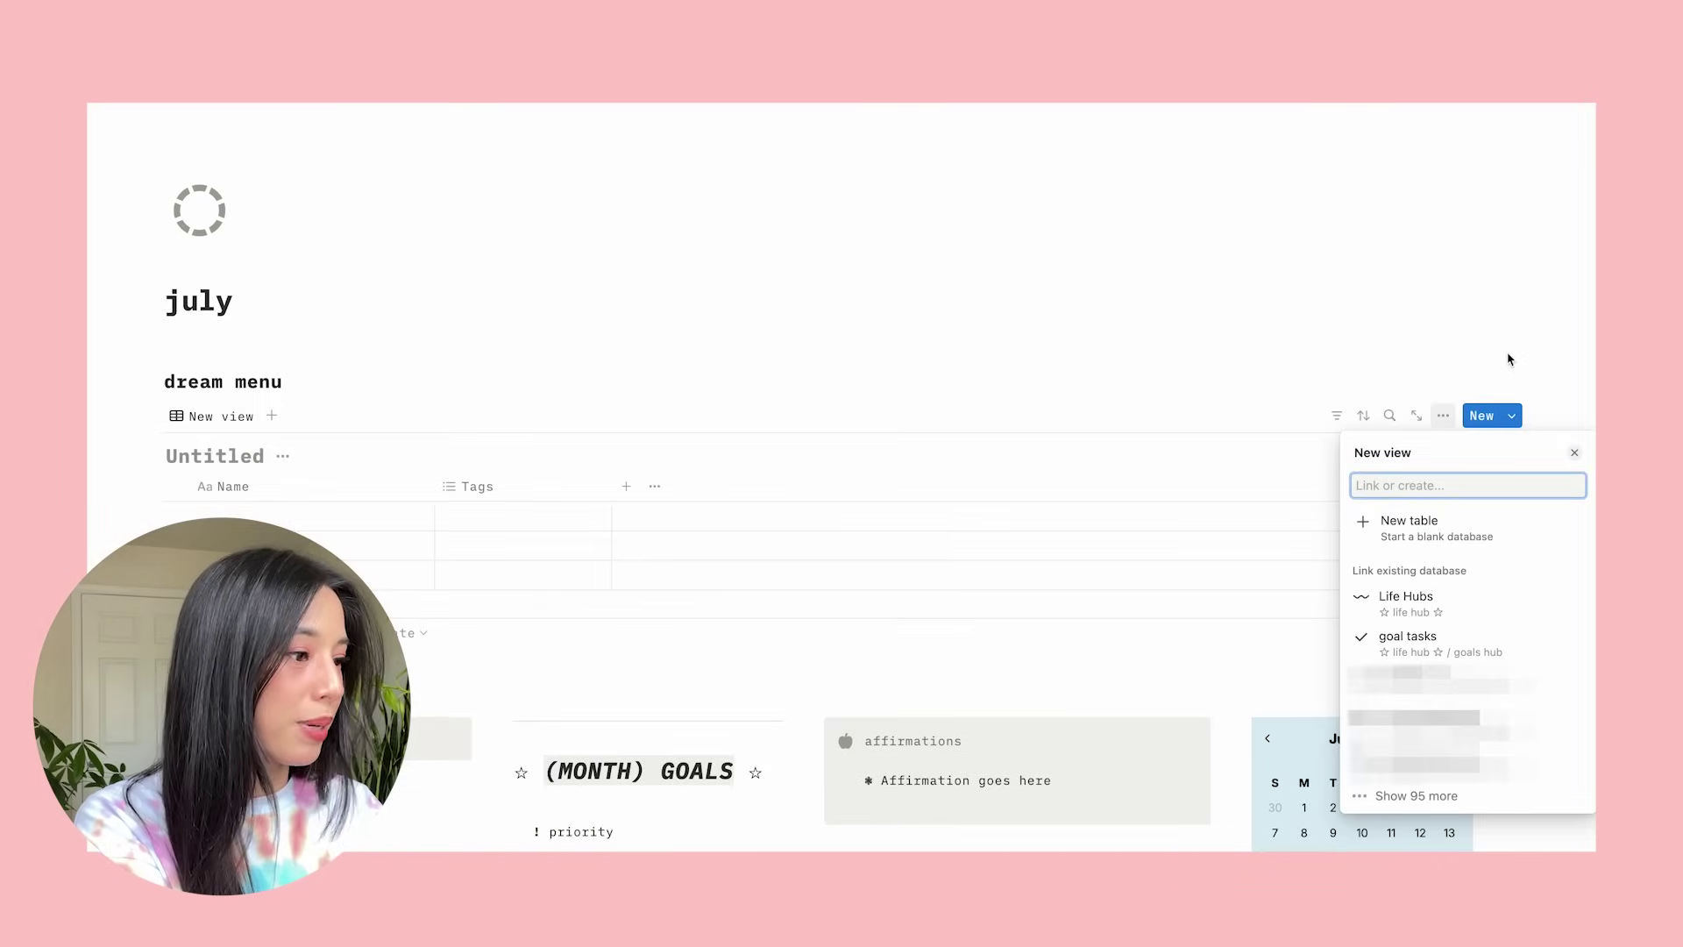
text(goals)
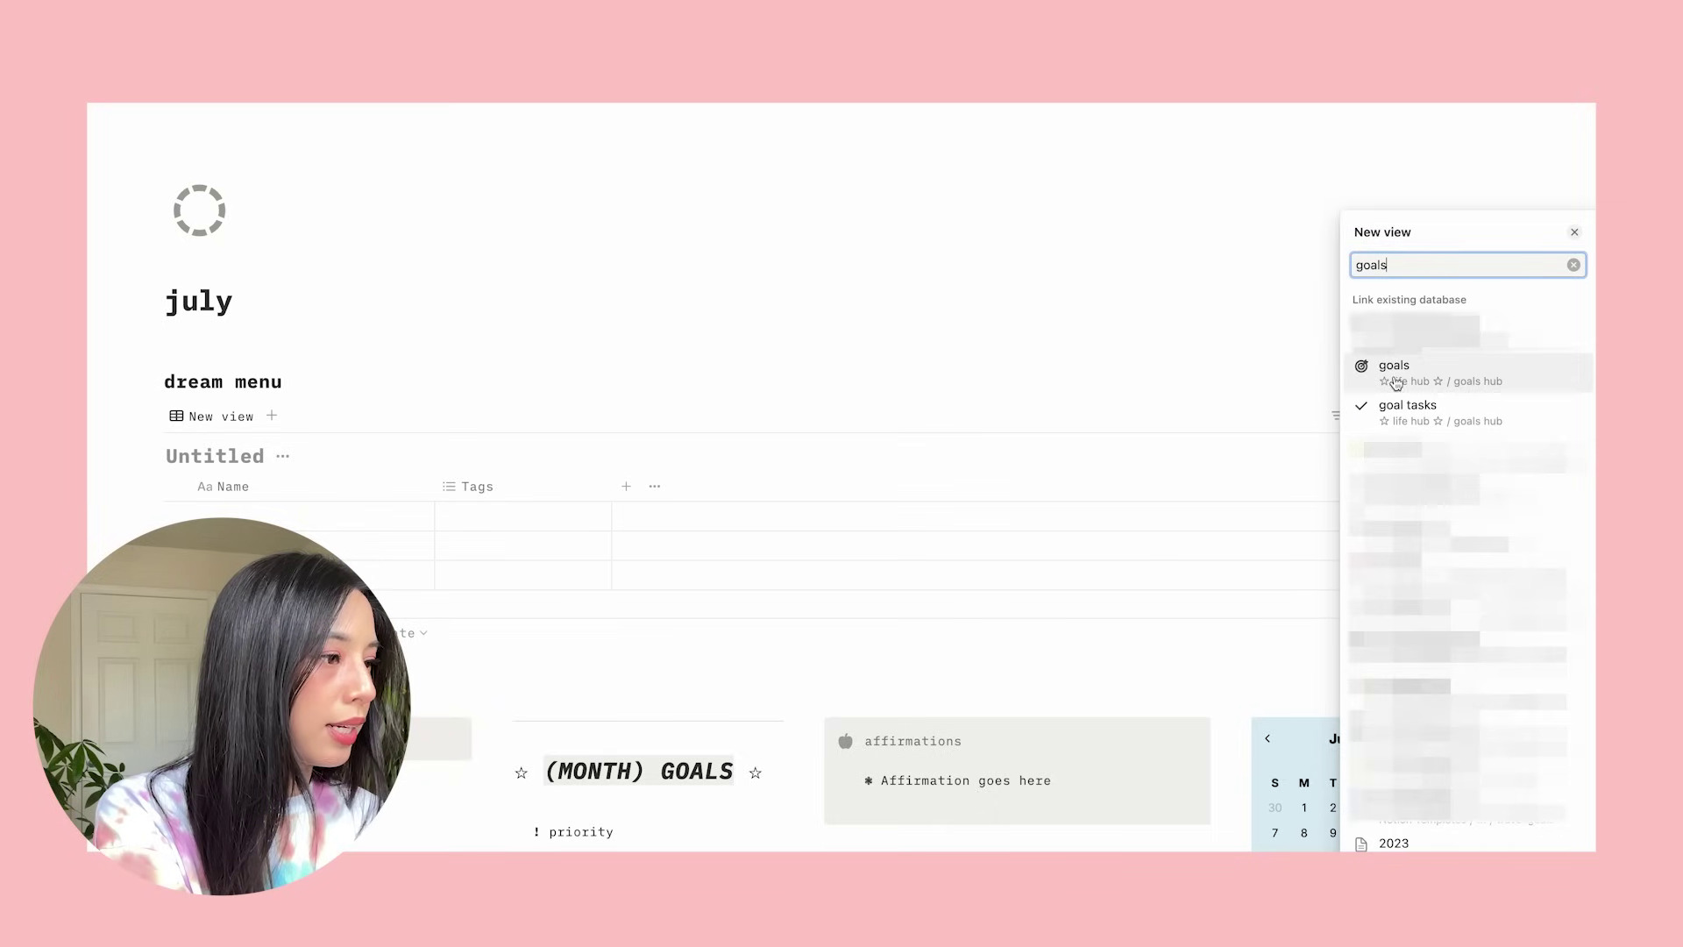
click(1492, 384)
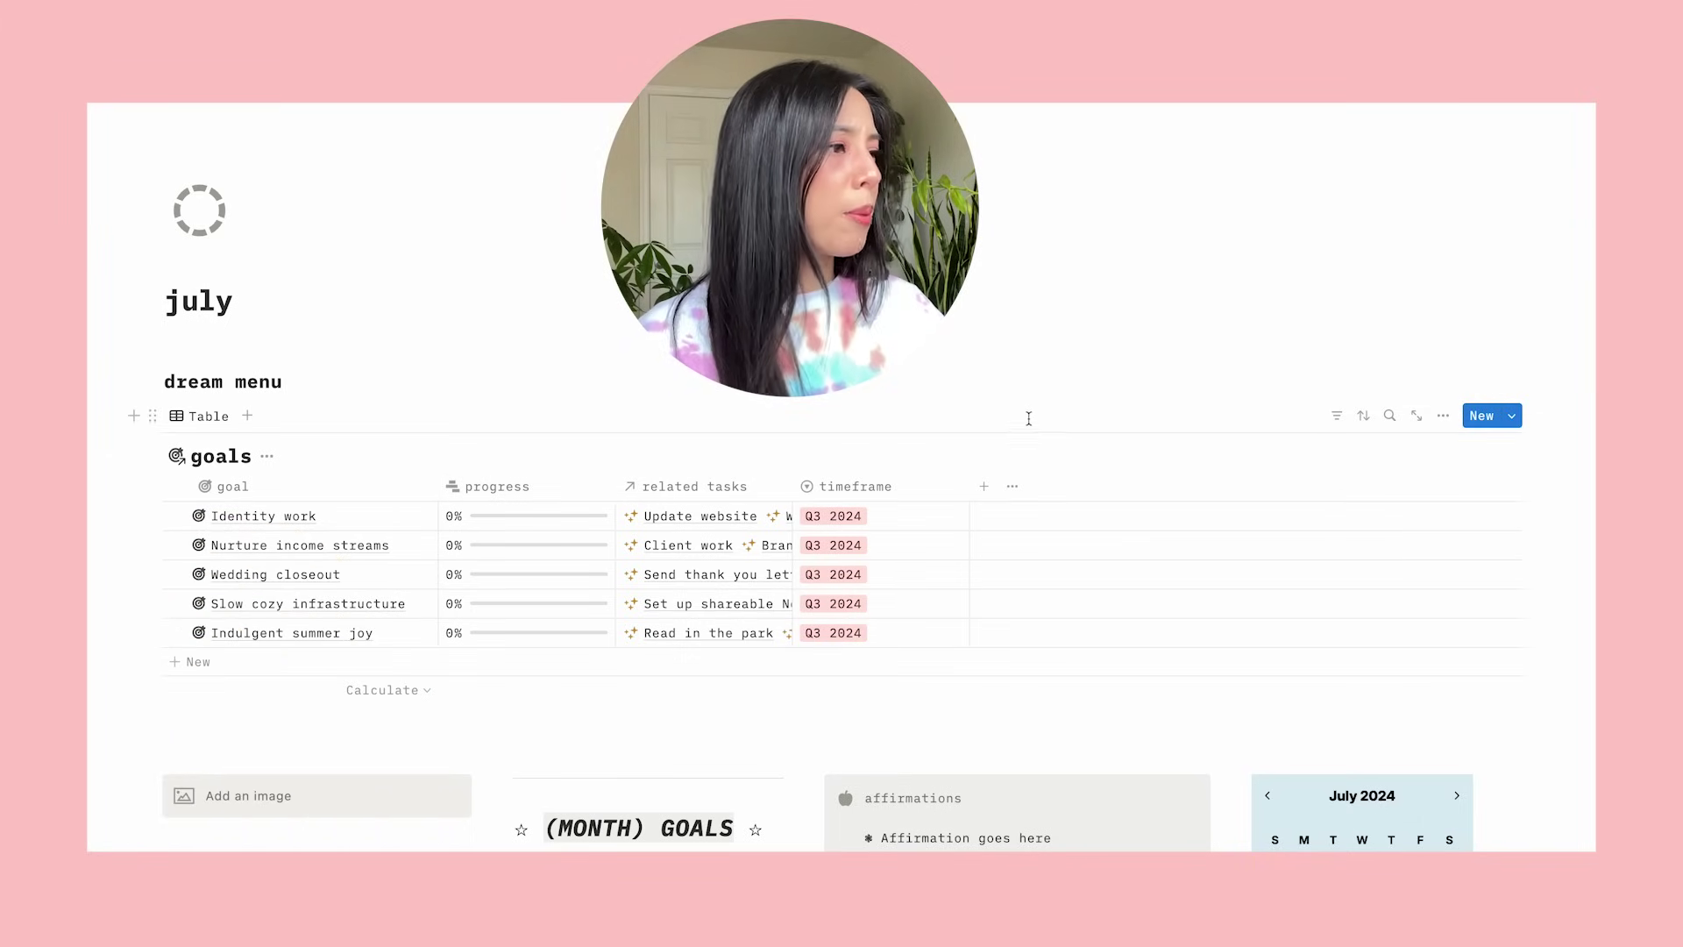
Switch the page font to Default and space out the letters of the page title as "j u l y".
click(1573, 88)
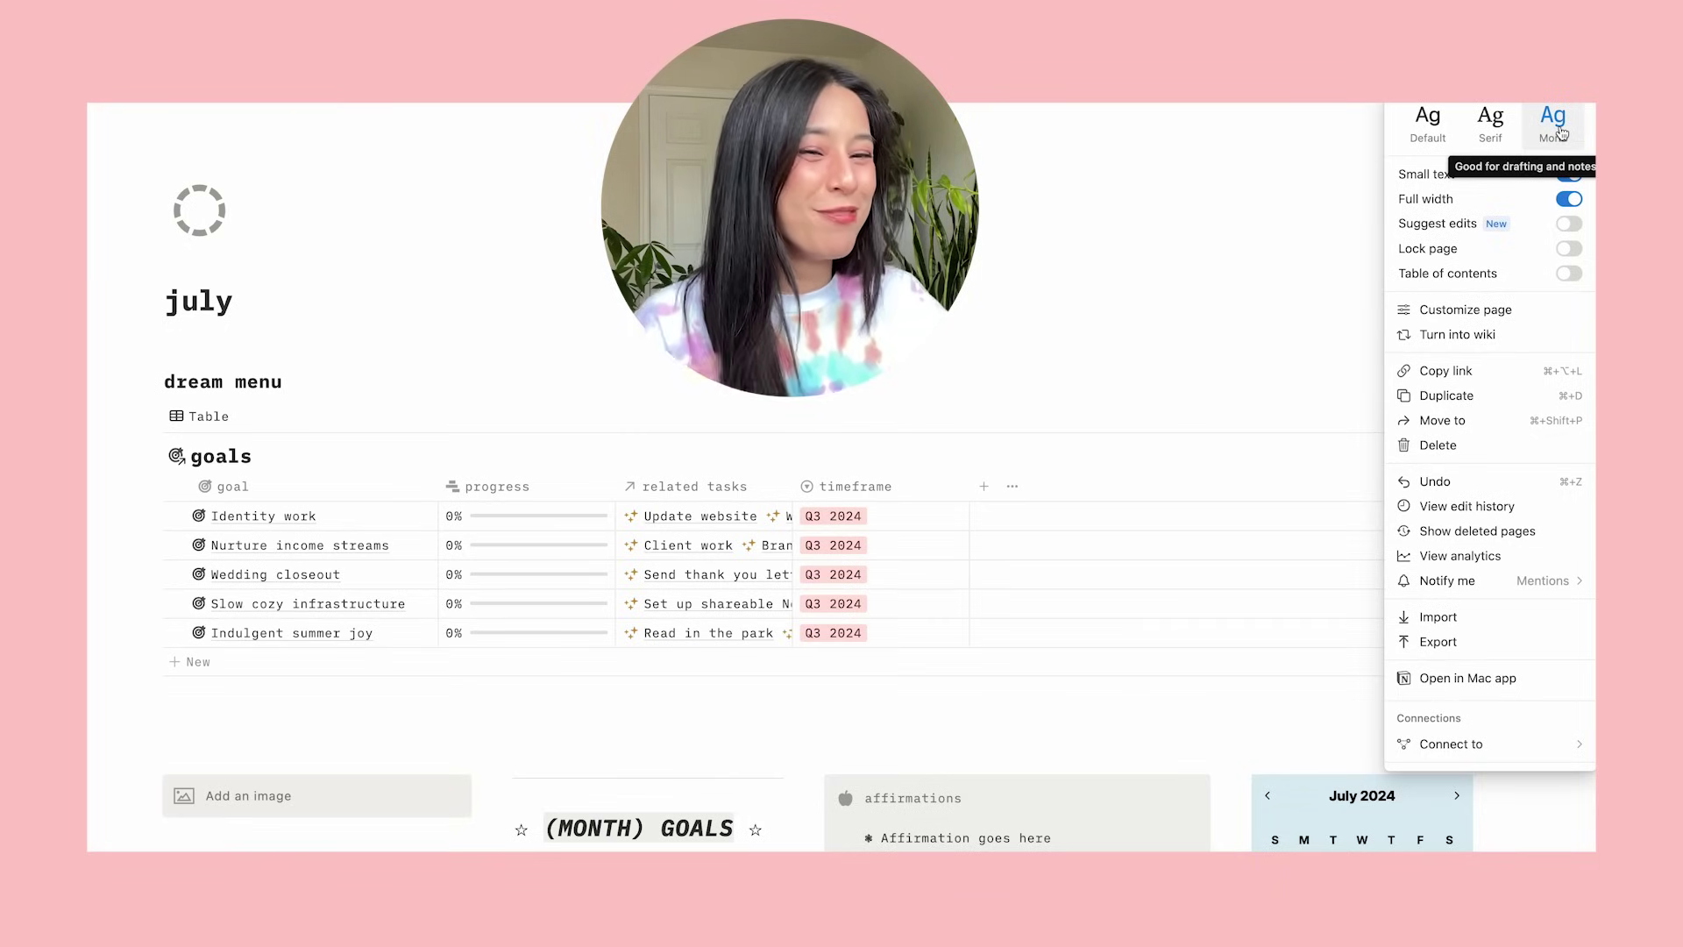
click(1426, 125)
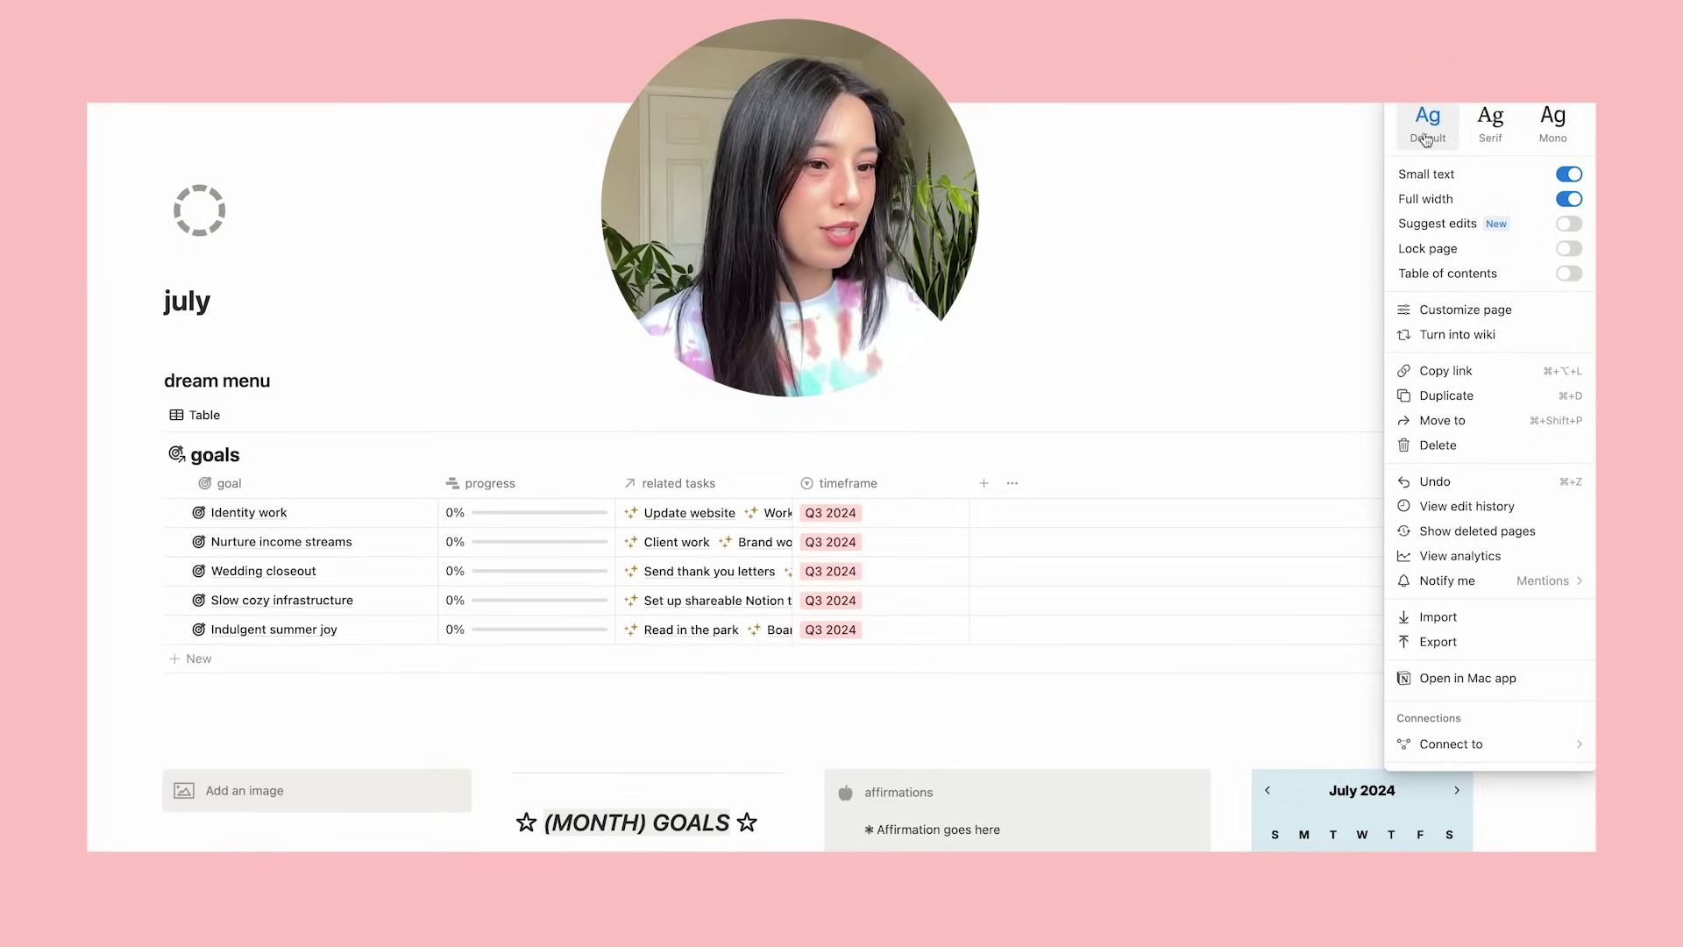
click(225, 304)
click(176, 331)
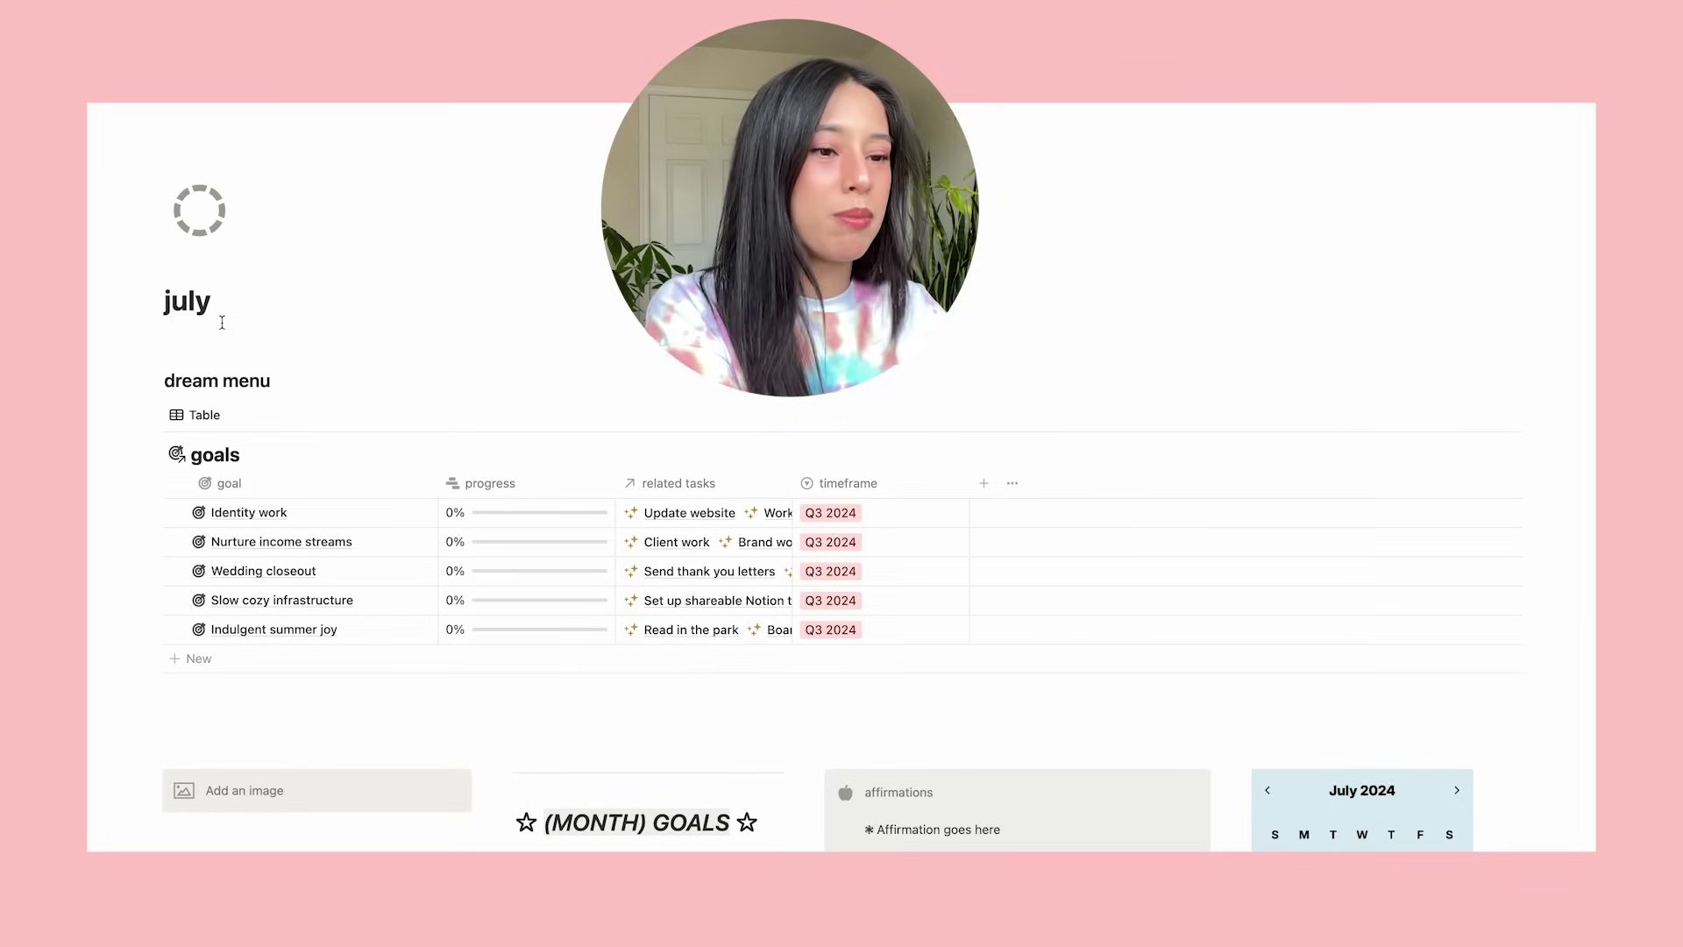
key(Right)
key(Right)
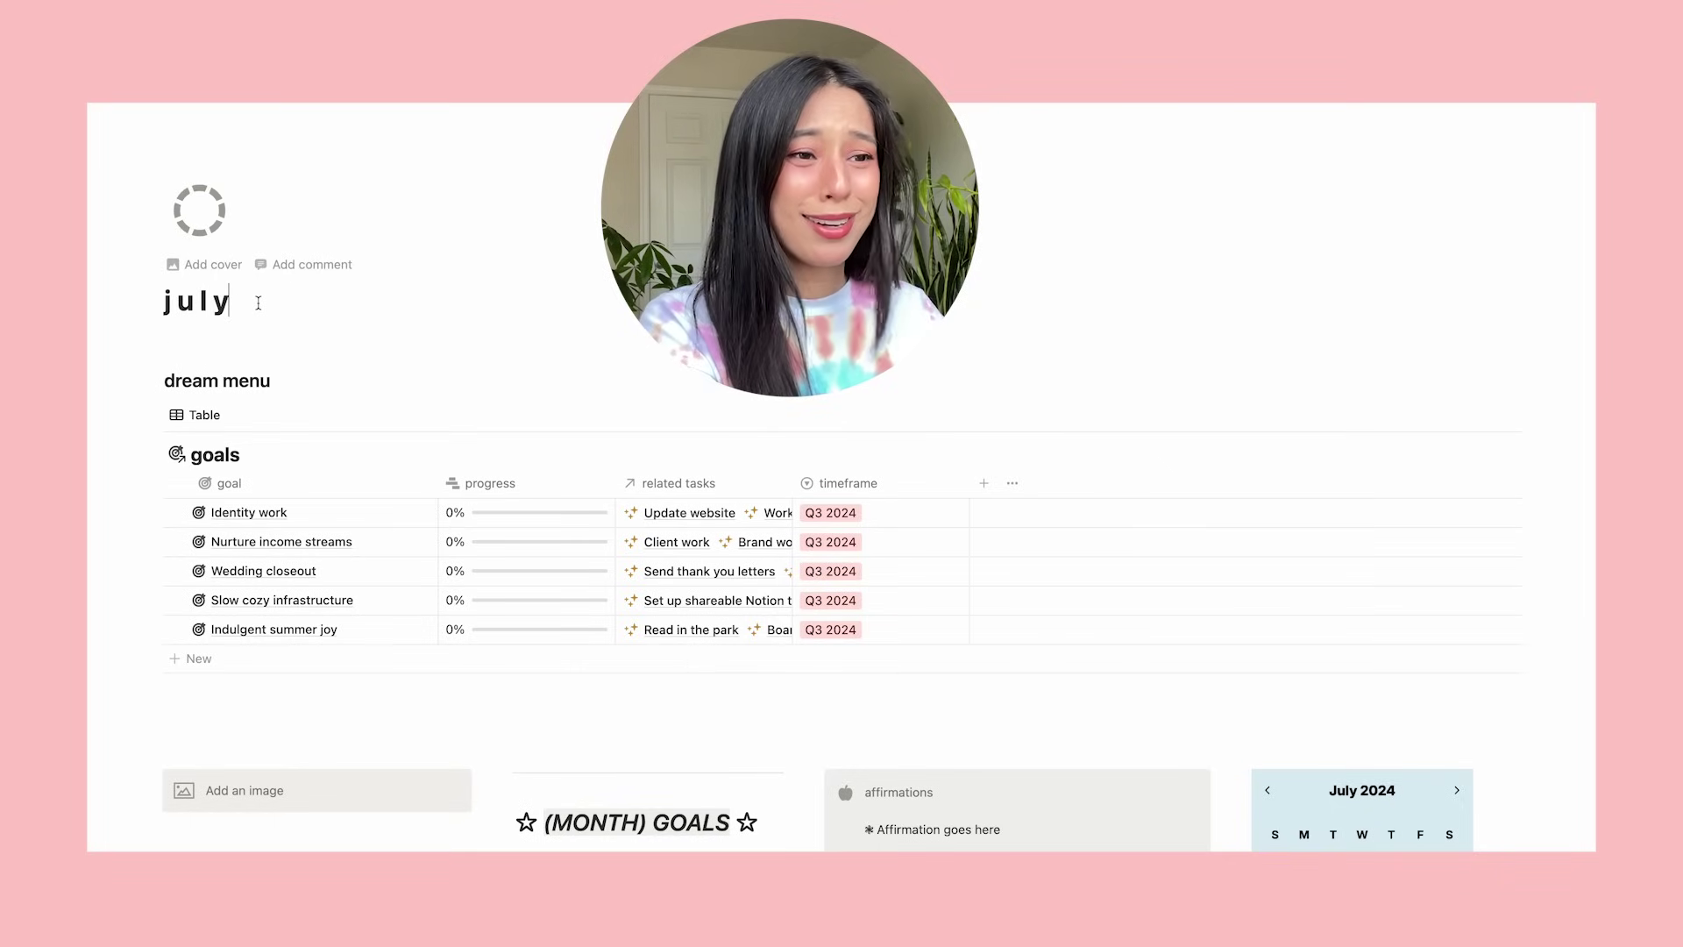
Replace the july page's icon with the strawberry emoji.
click(208, 219)
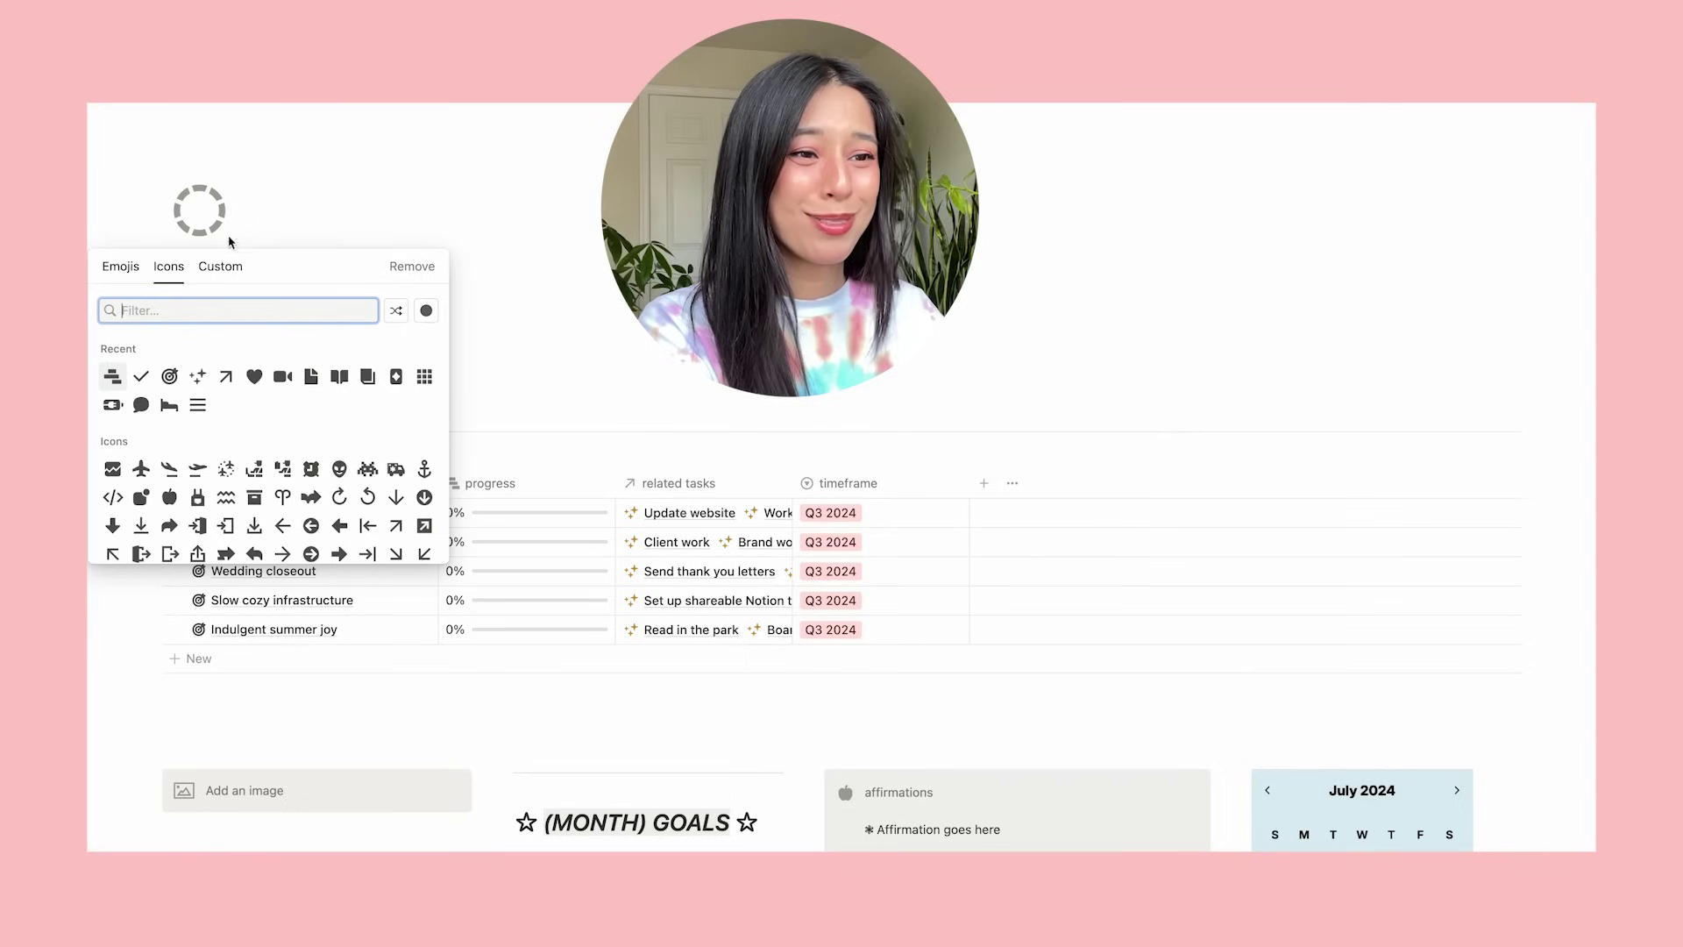
click(121, 267)
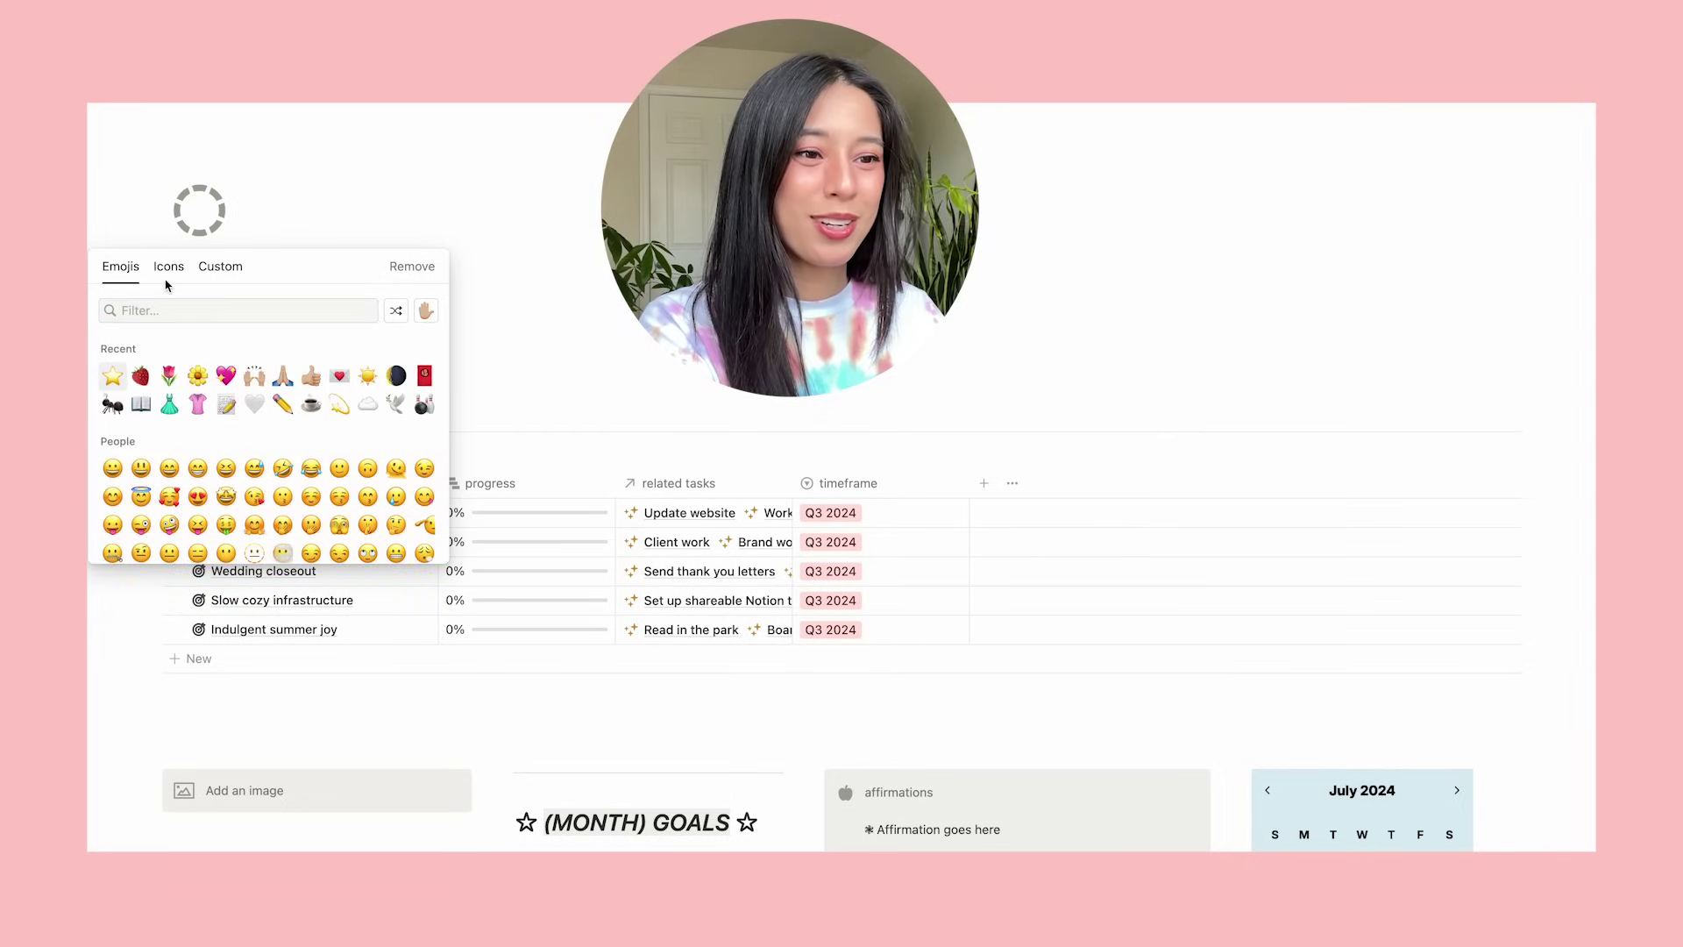
click(140, 376)
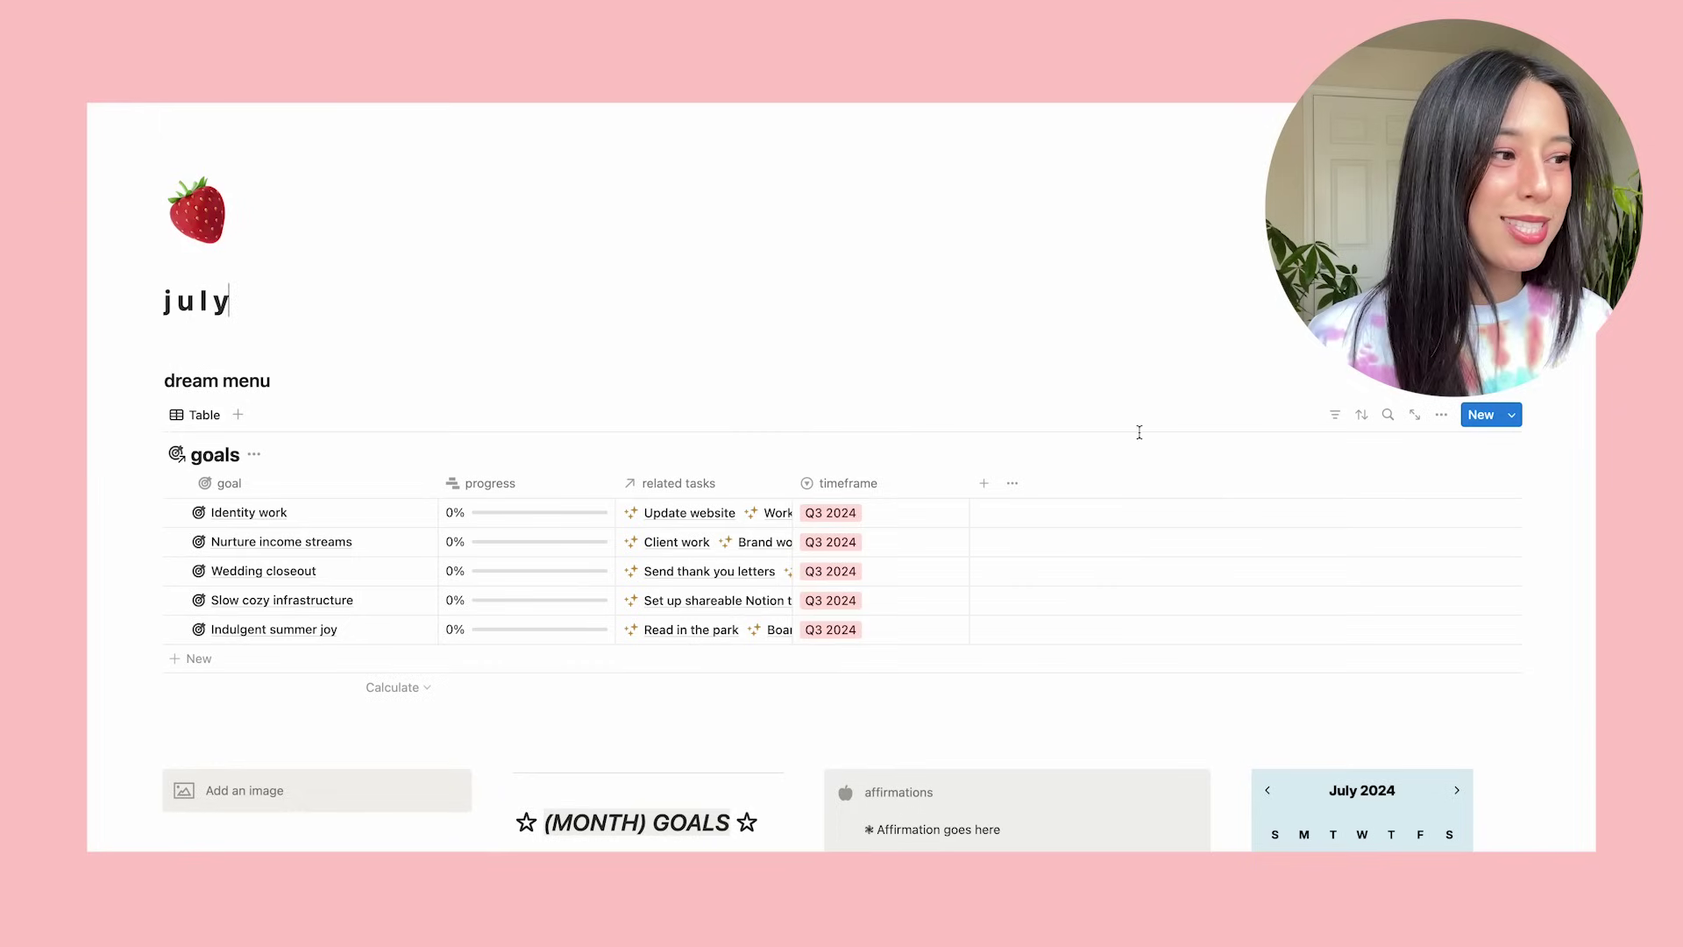
Change the linked goals view to a Gallery layout with Page cover as the card preview.
click(1441, 415)
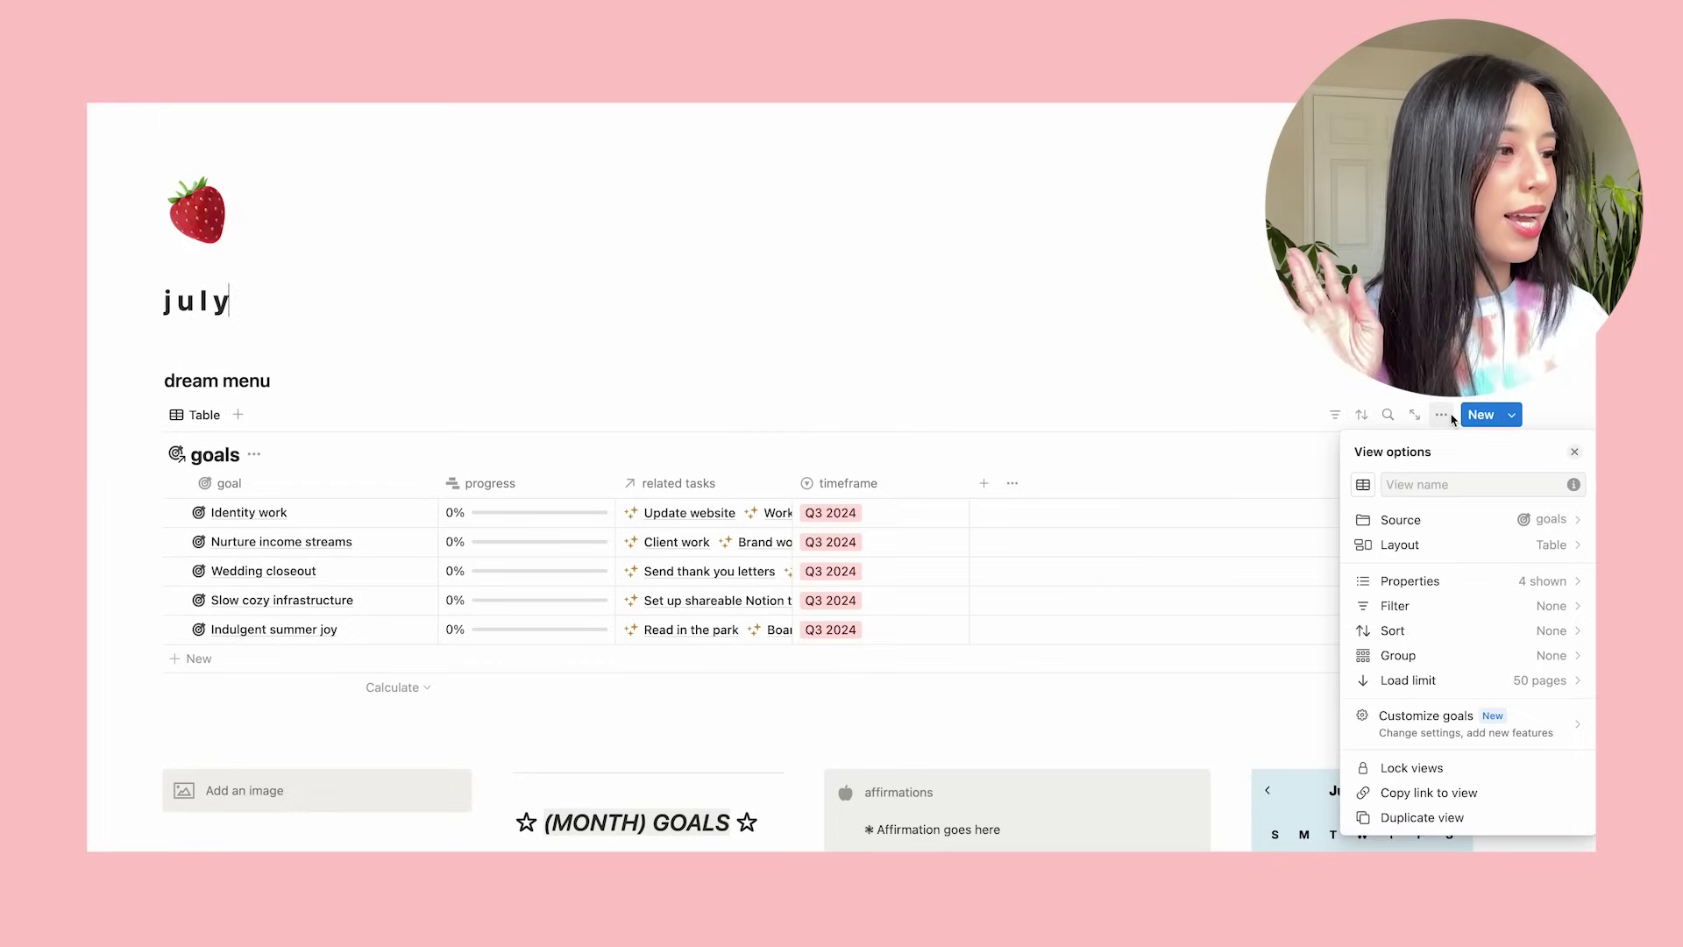
click(1437, 545)
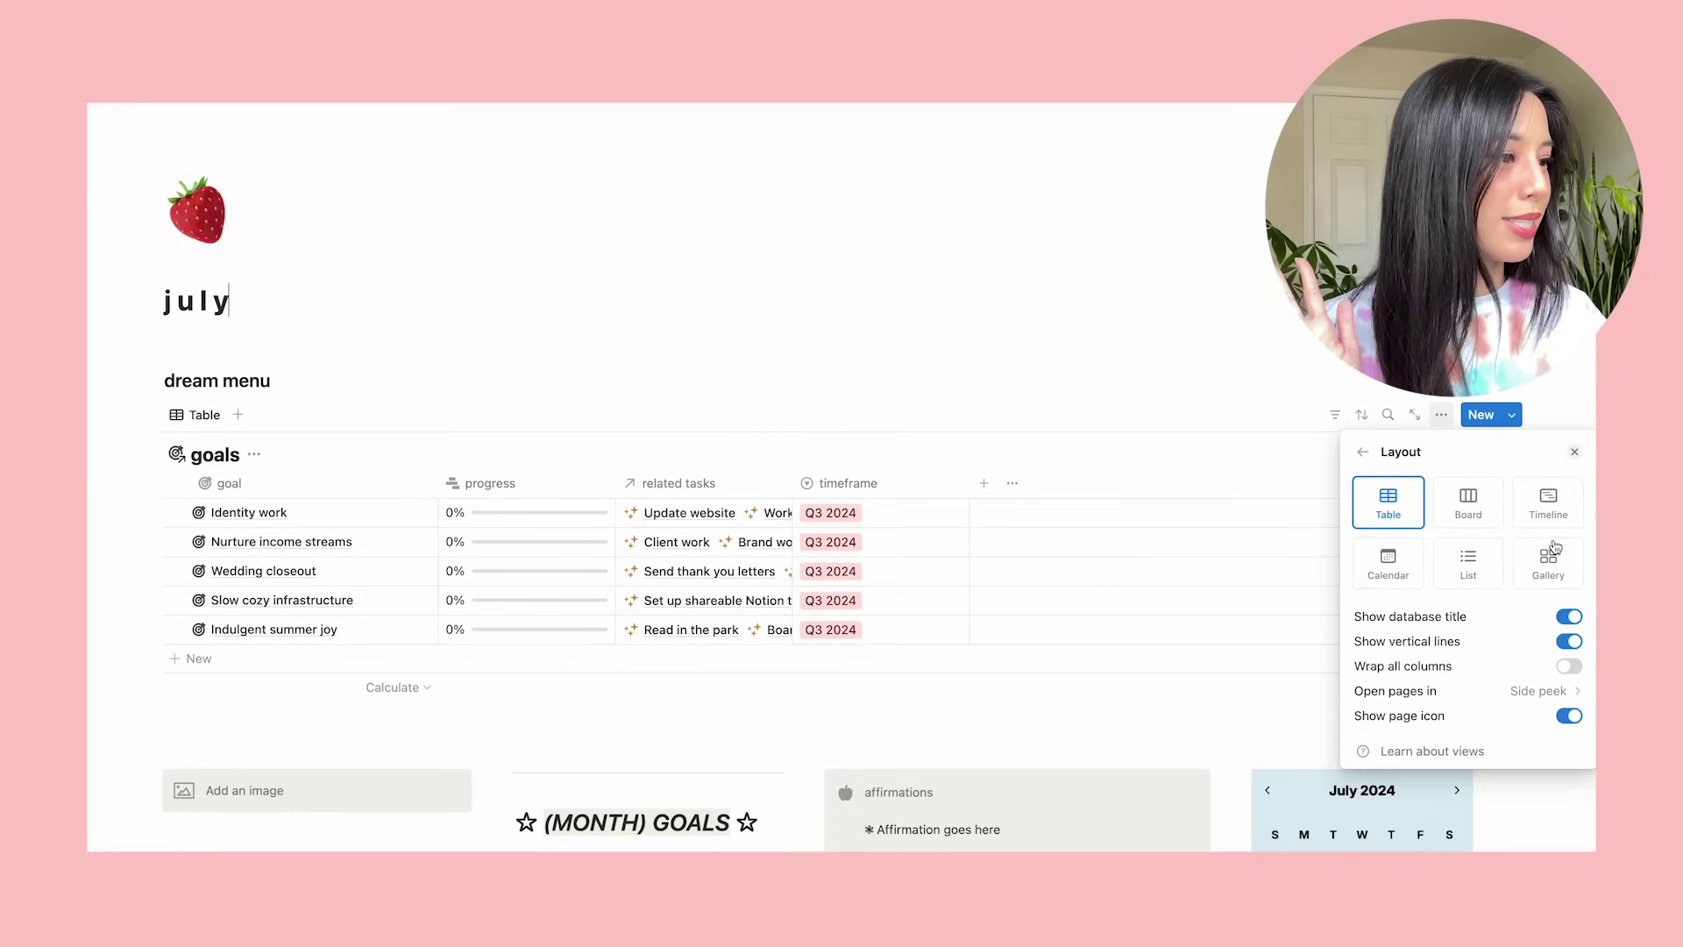
click(1553, 571)
click(1525, 642)
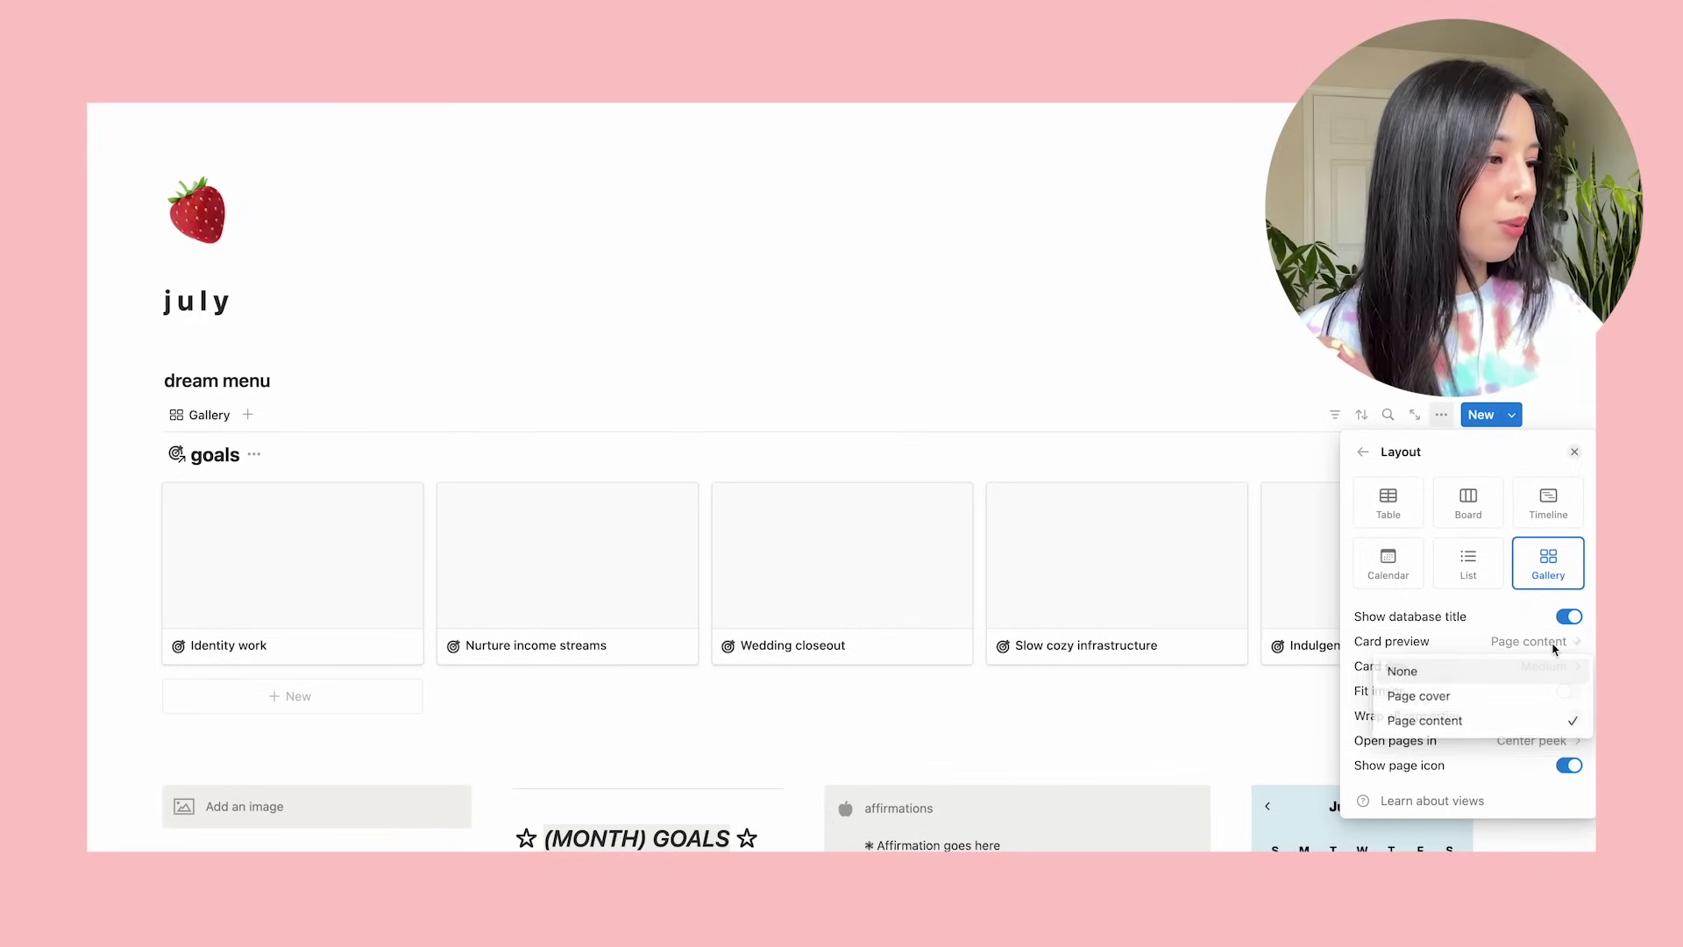
click(1456, 694)
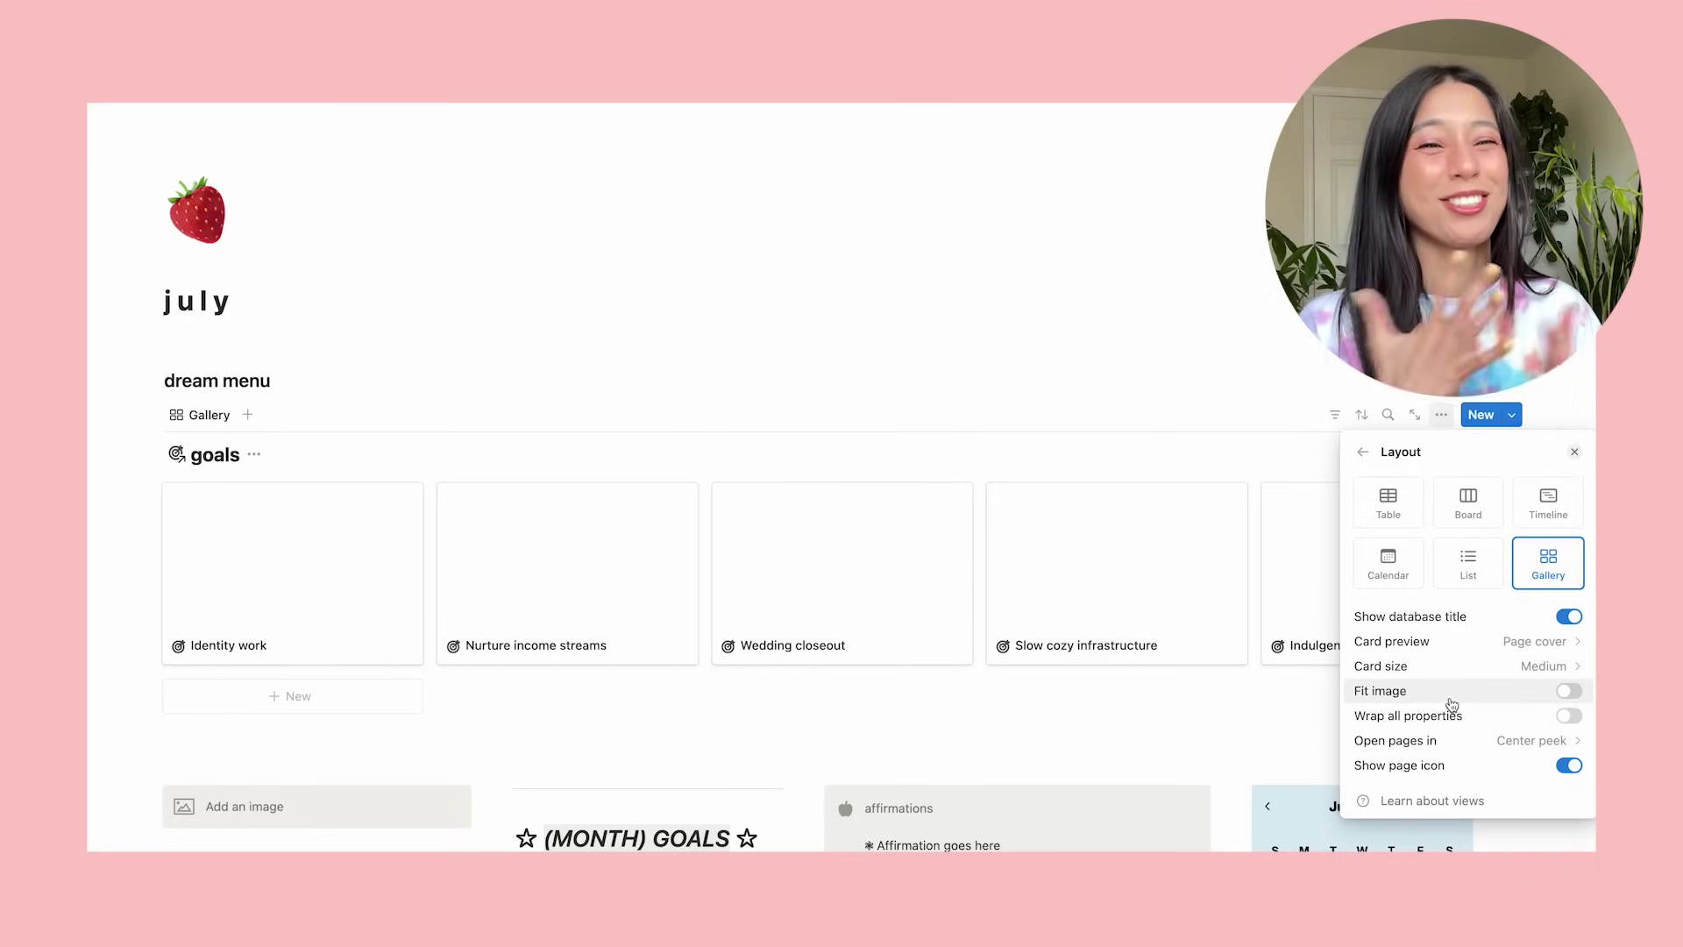
click(440, 375)
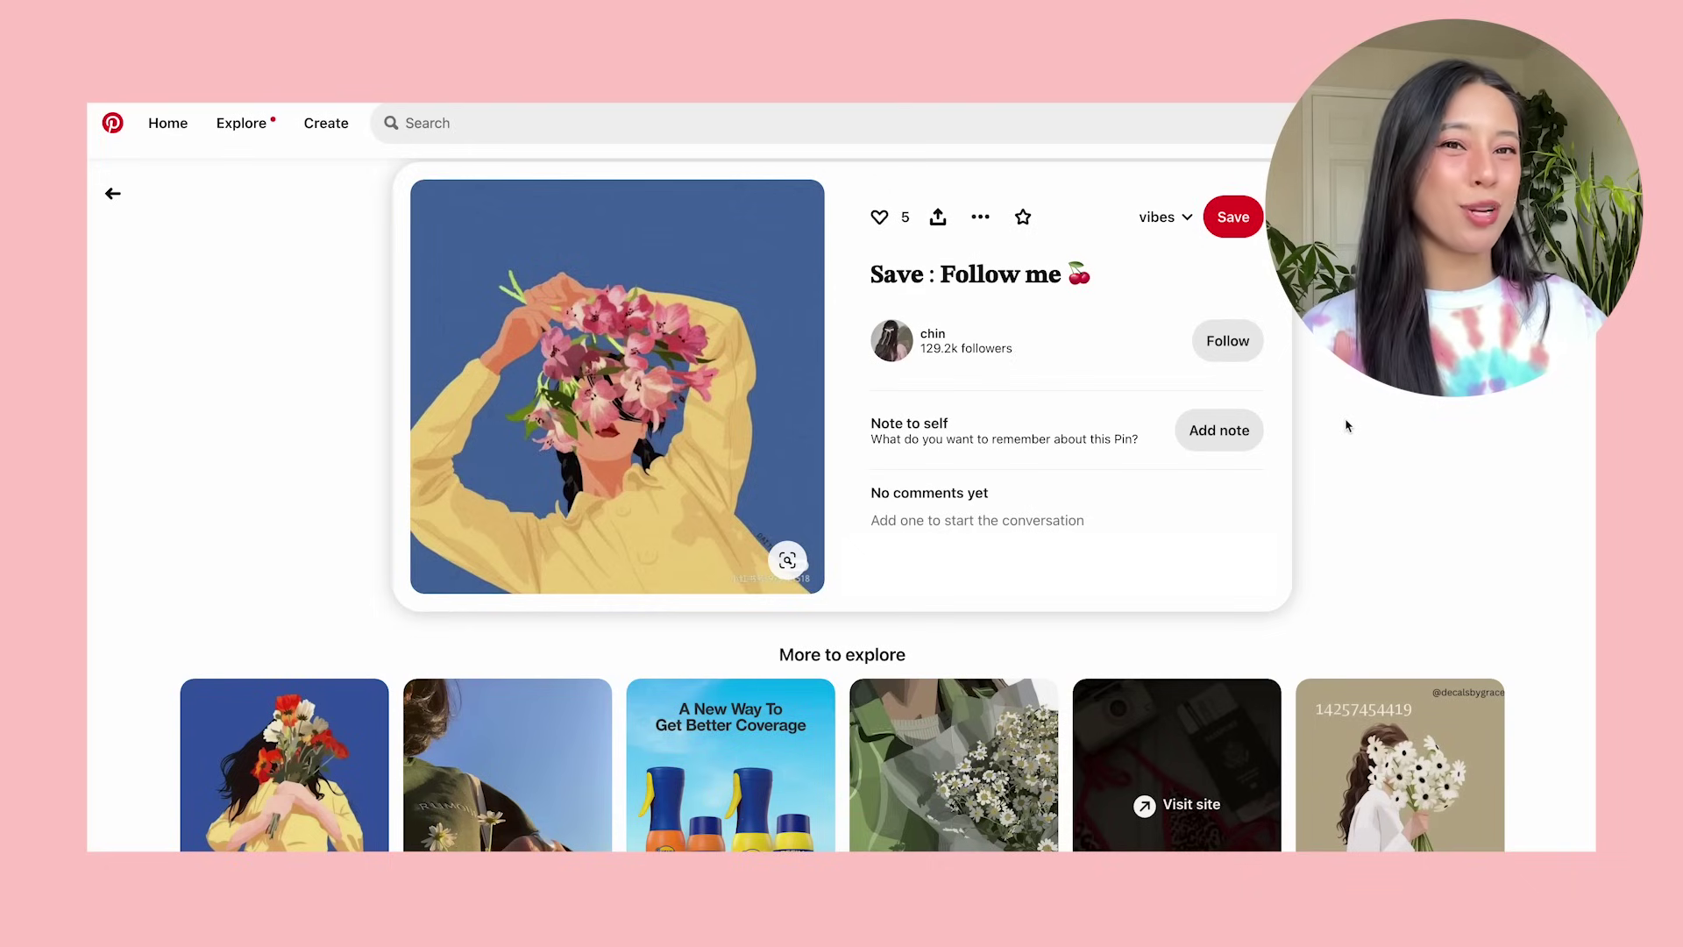
Switch to Pinterest and copy the image address of the illustration of a person holding pink flowers.
right_click(593, 321)
click(612, 372)
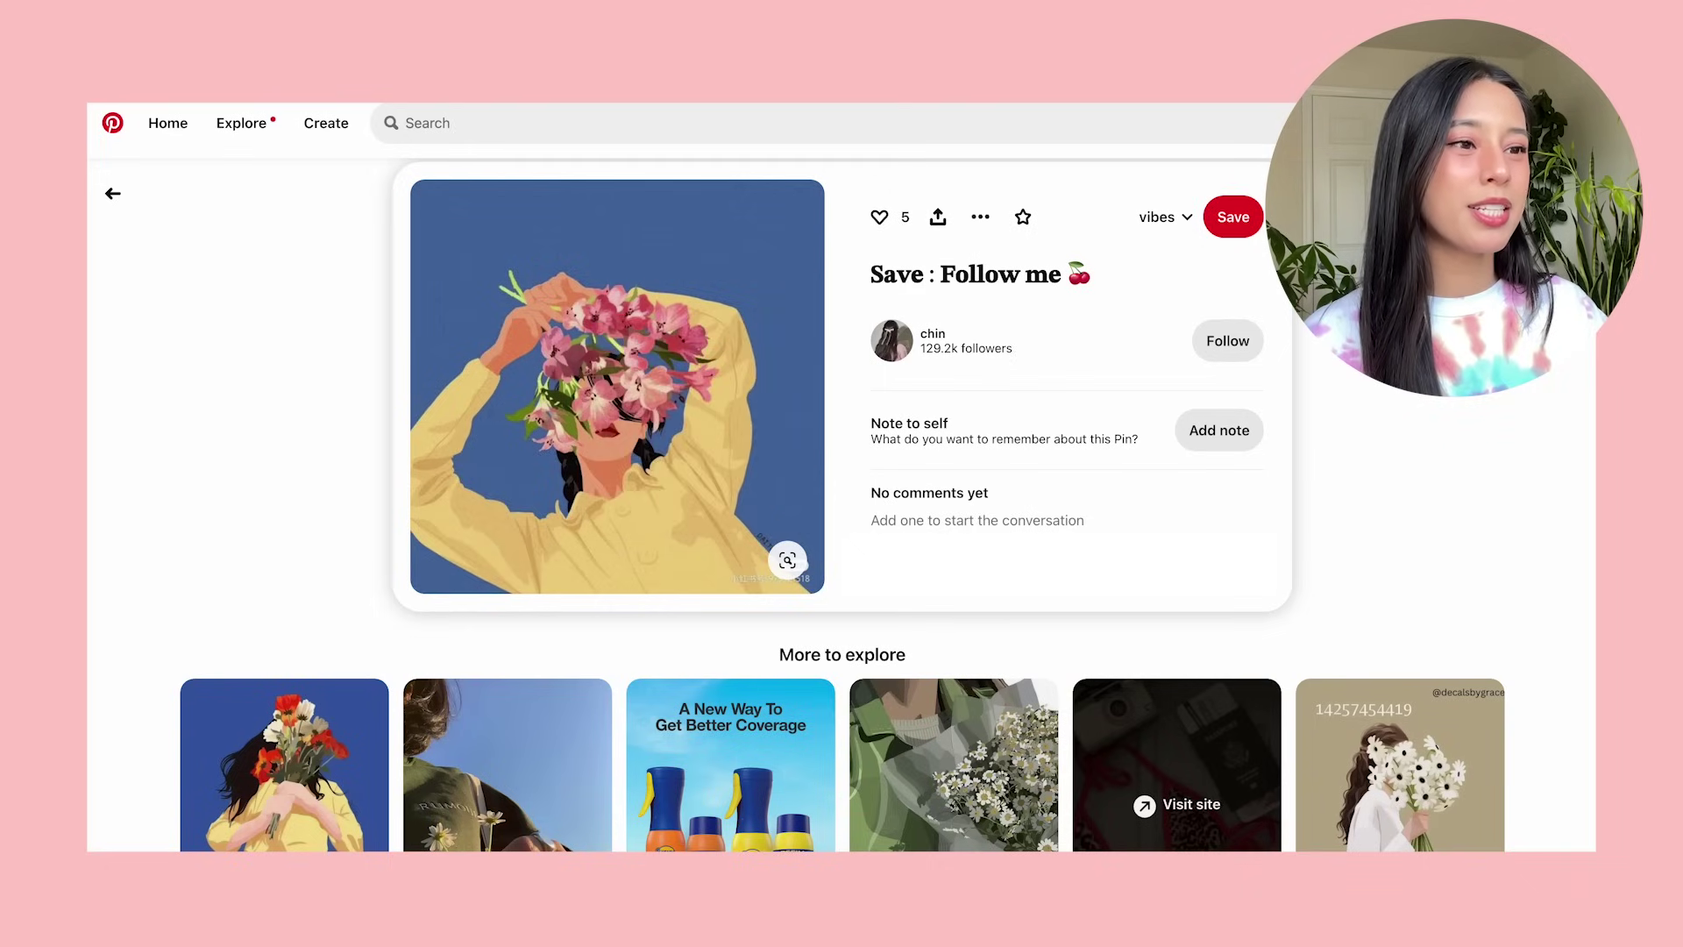
right_click(554, 260)
click(605, 329)
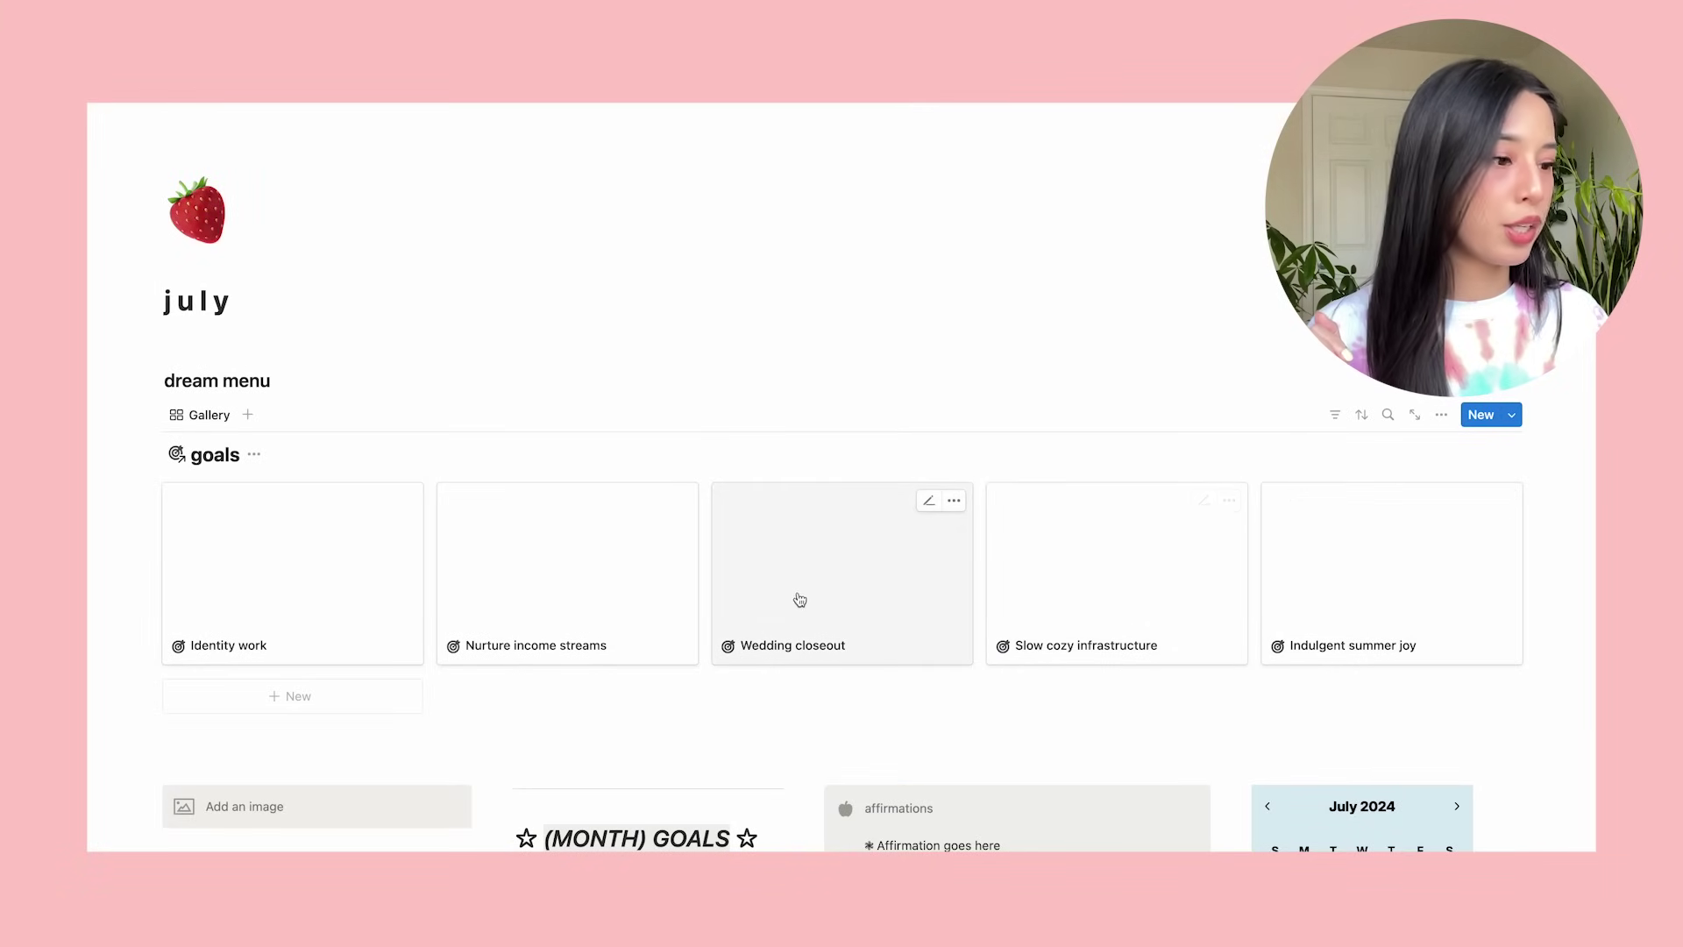
Return to the july page in Notion and give the "Identity work" goal a cover from the copied image link.
click(253, 619)
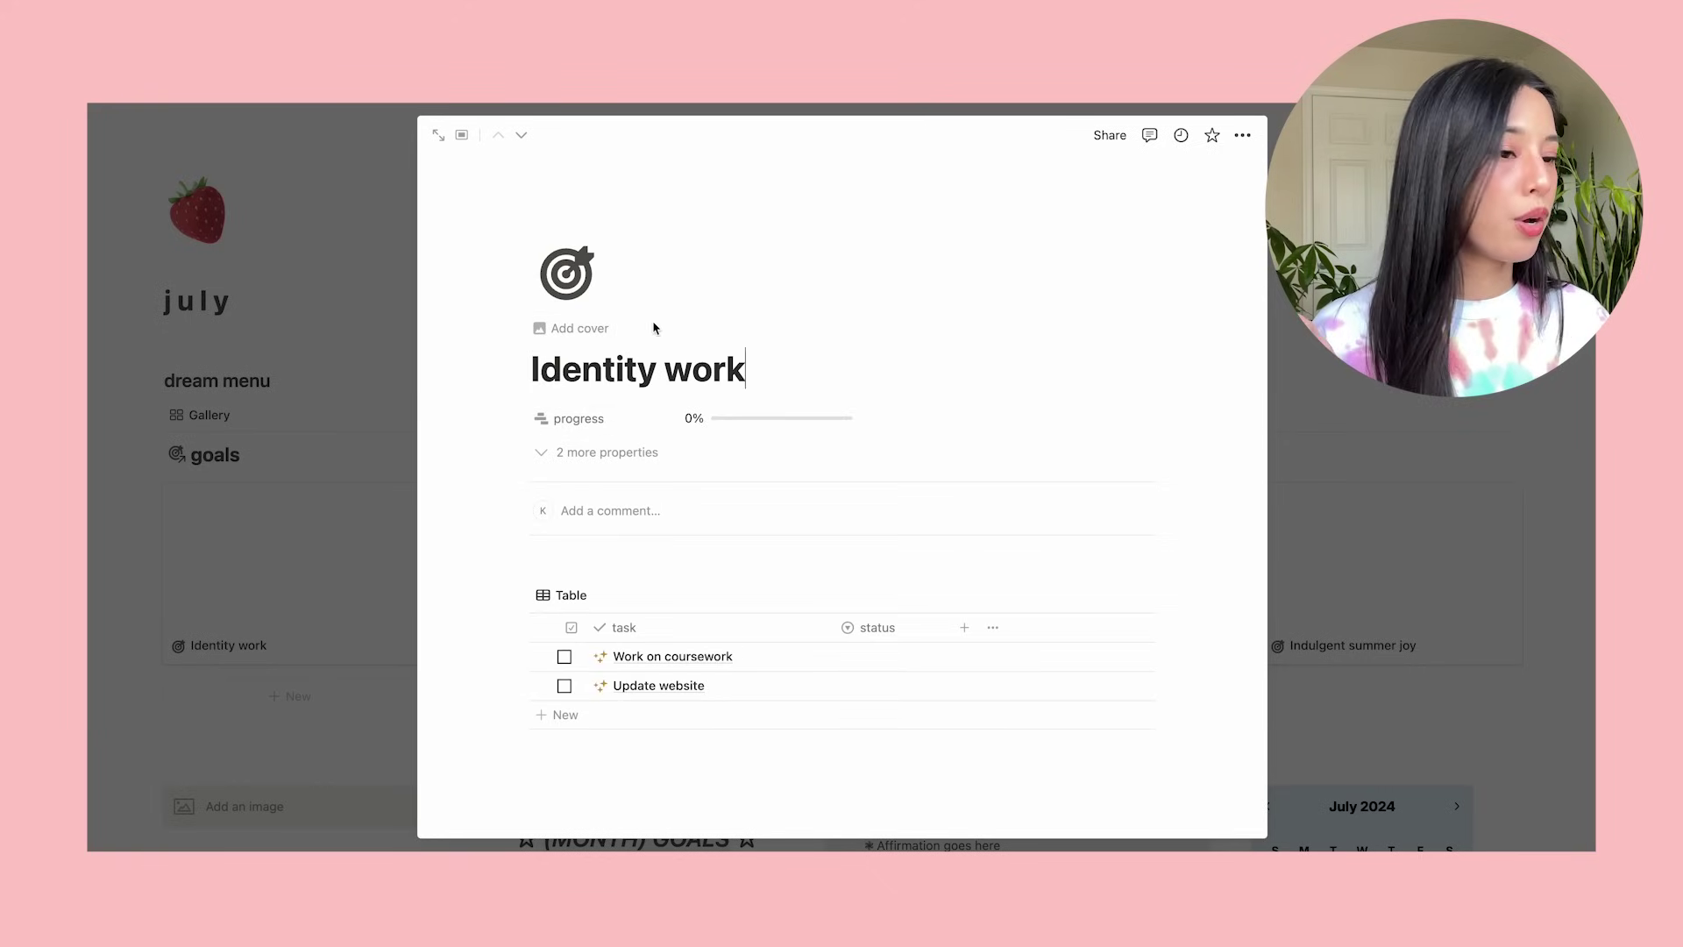
click(580, 329)
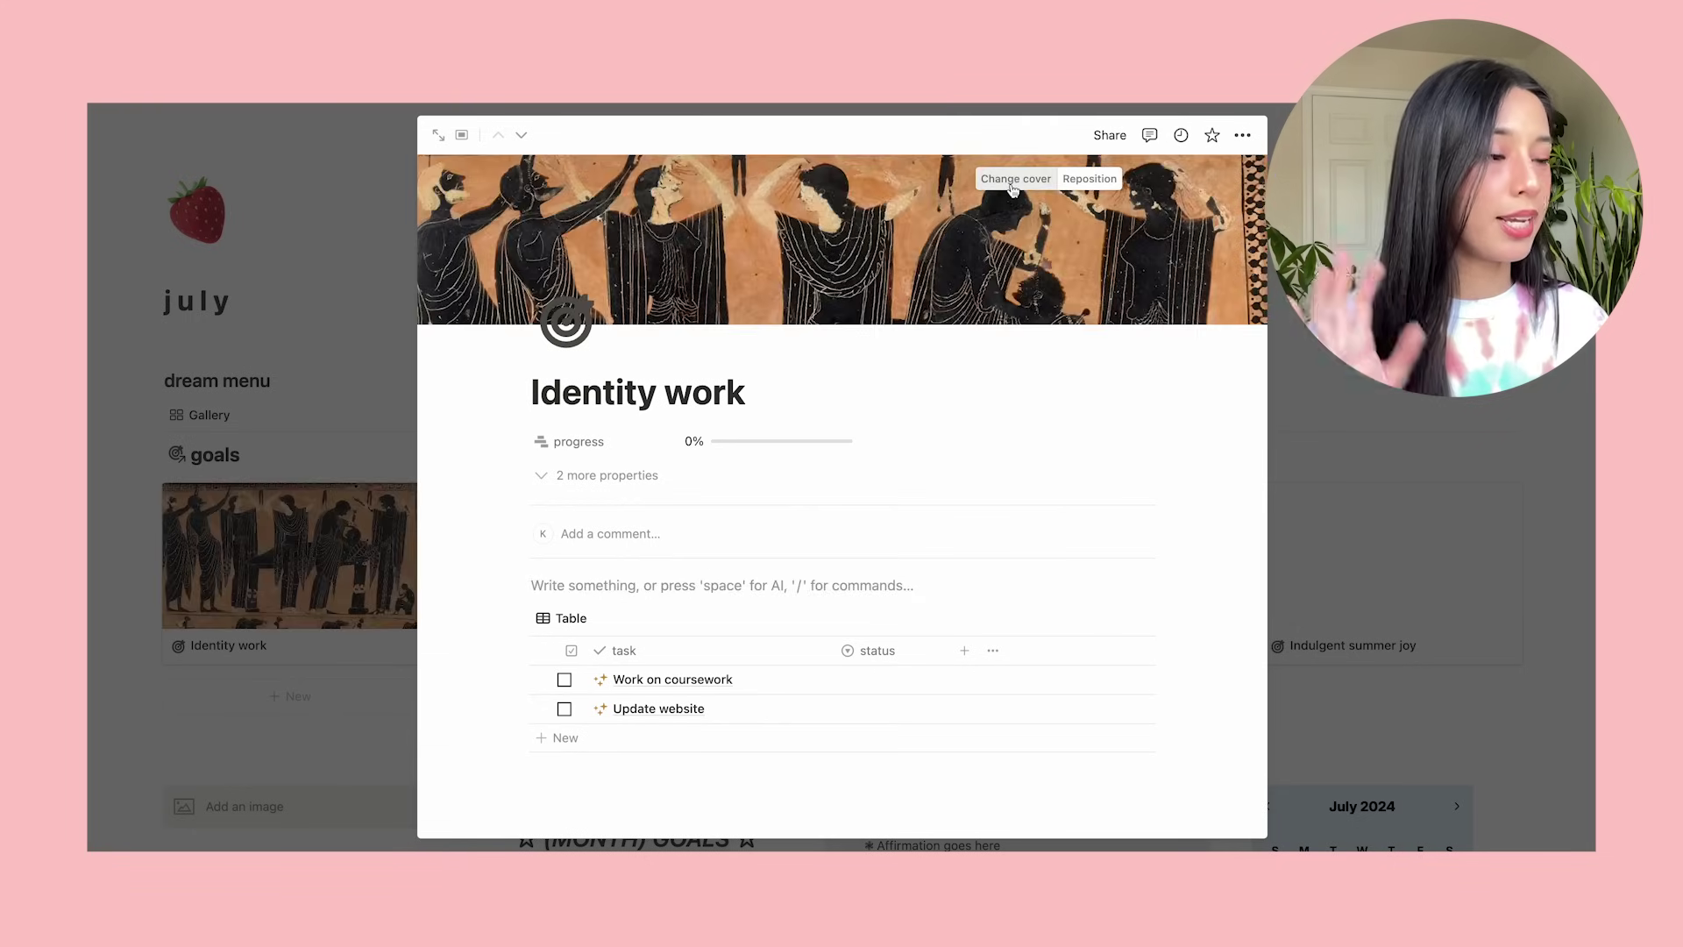
click(1013, 180)
click(912, 214)
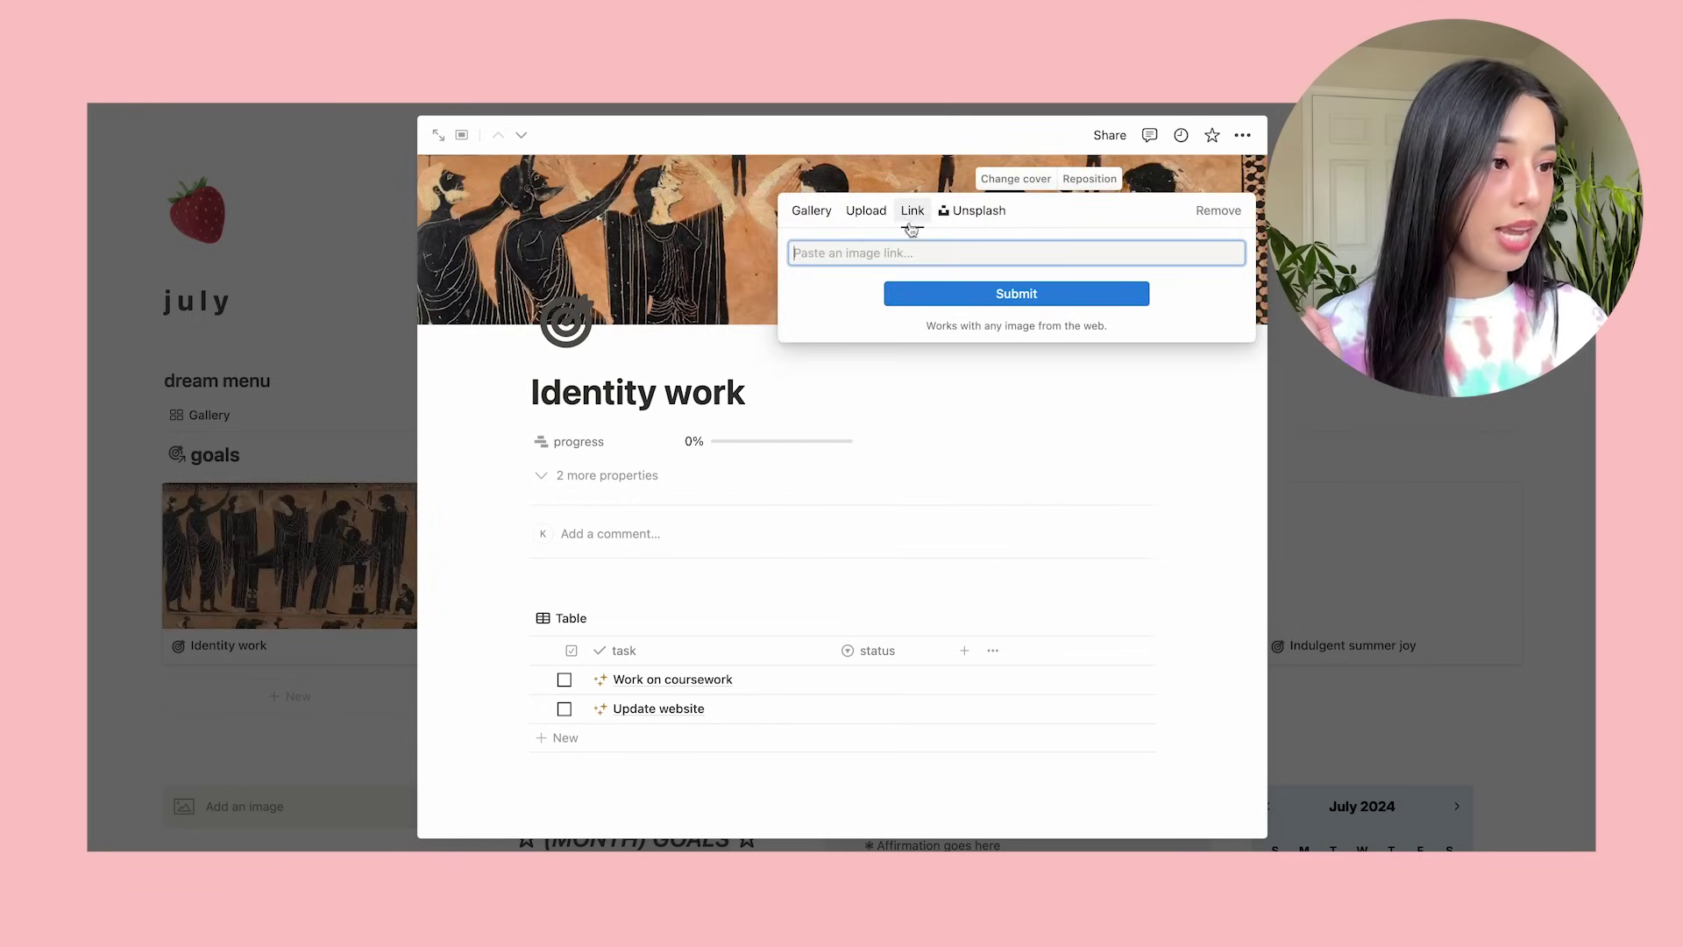
key(super+v)
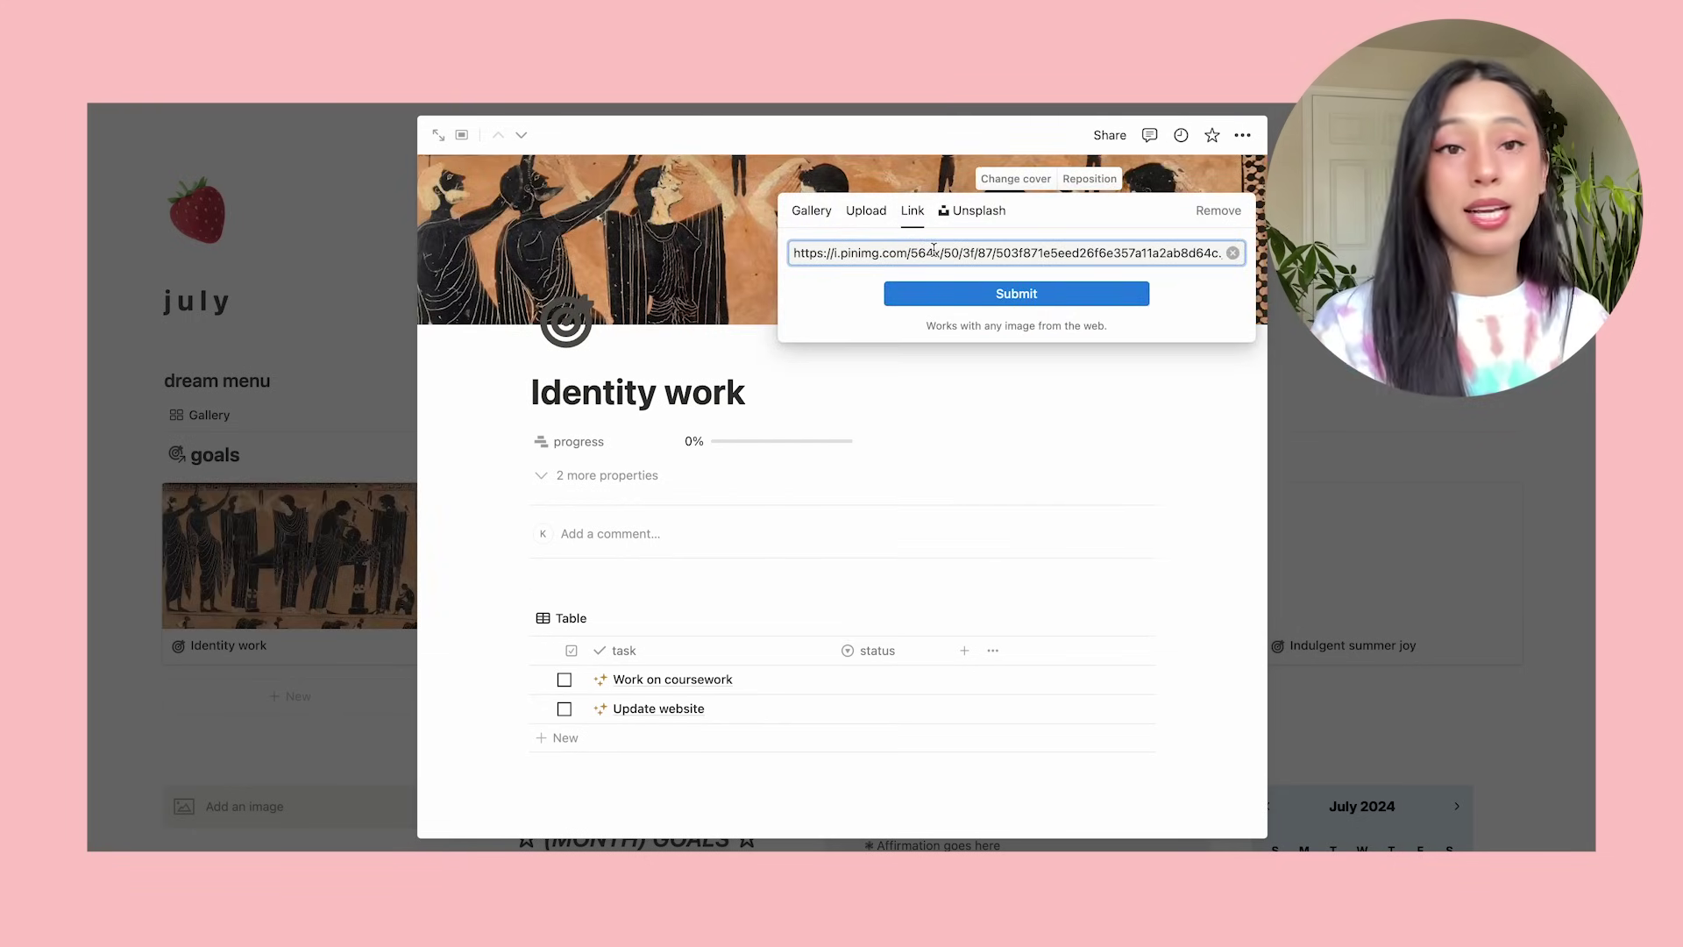
click(1016, 295)
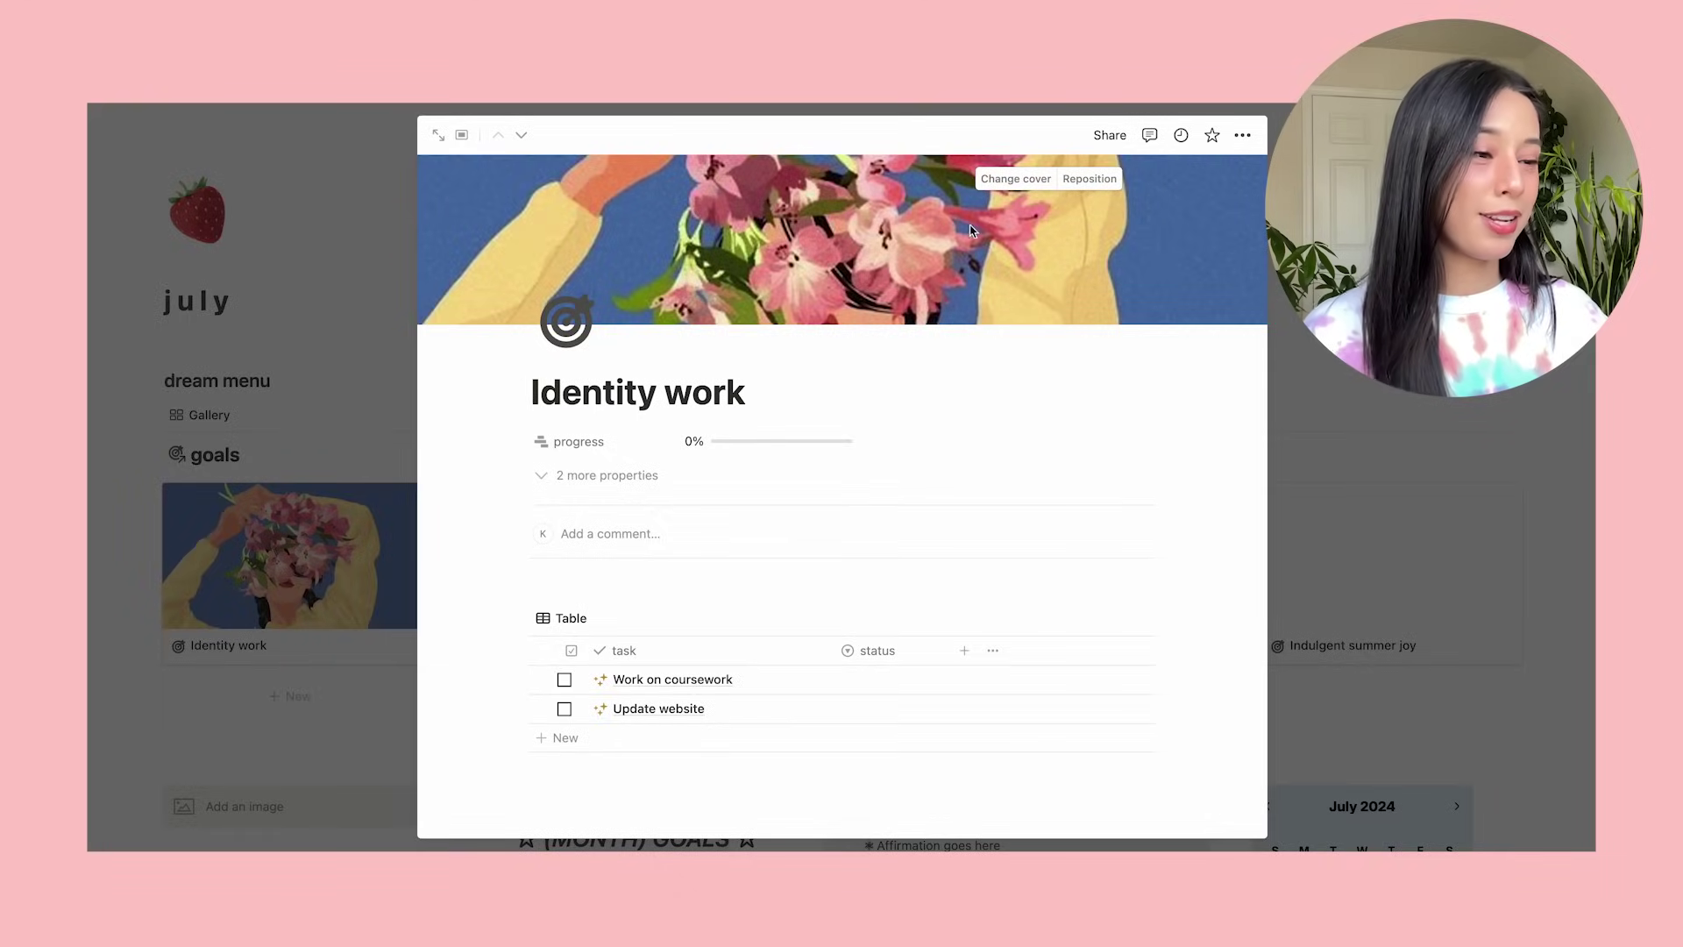
Reposition the "Identity work" cover to show more of the upper part of the flower illustration, save it, and close the goal.
click(1085, 179)
drag(1087, 200, 1070, 424)
click(1035, 178)
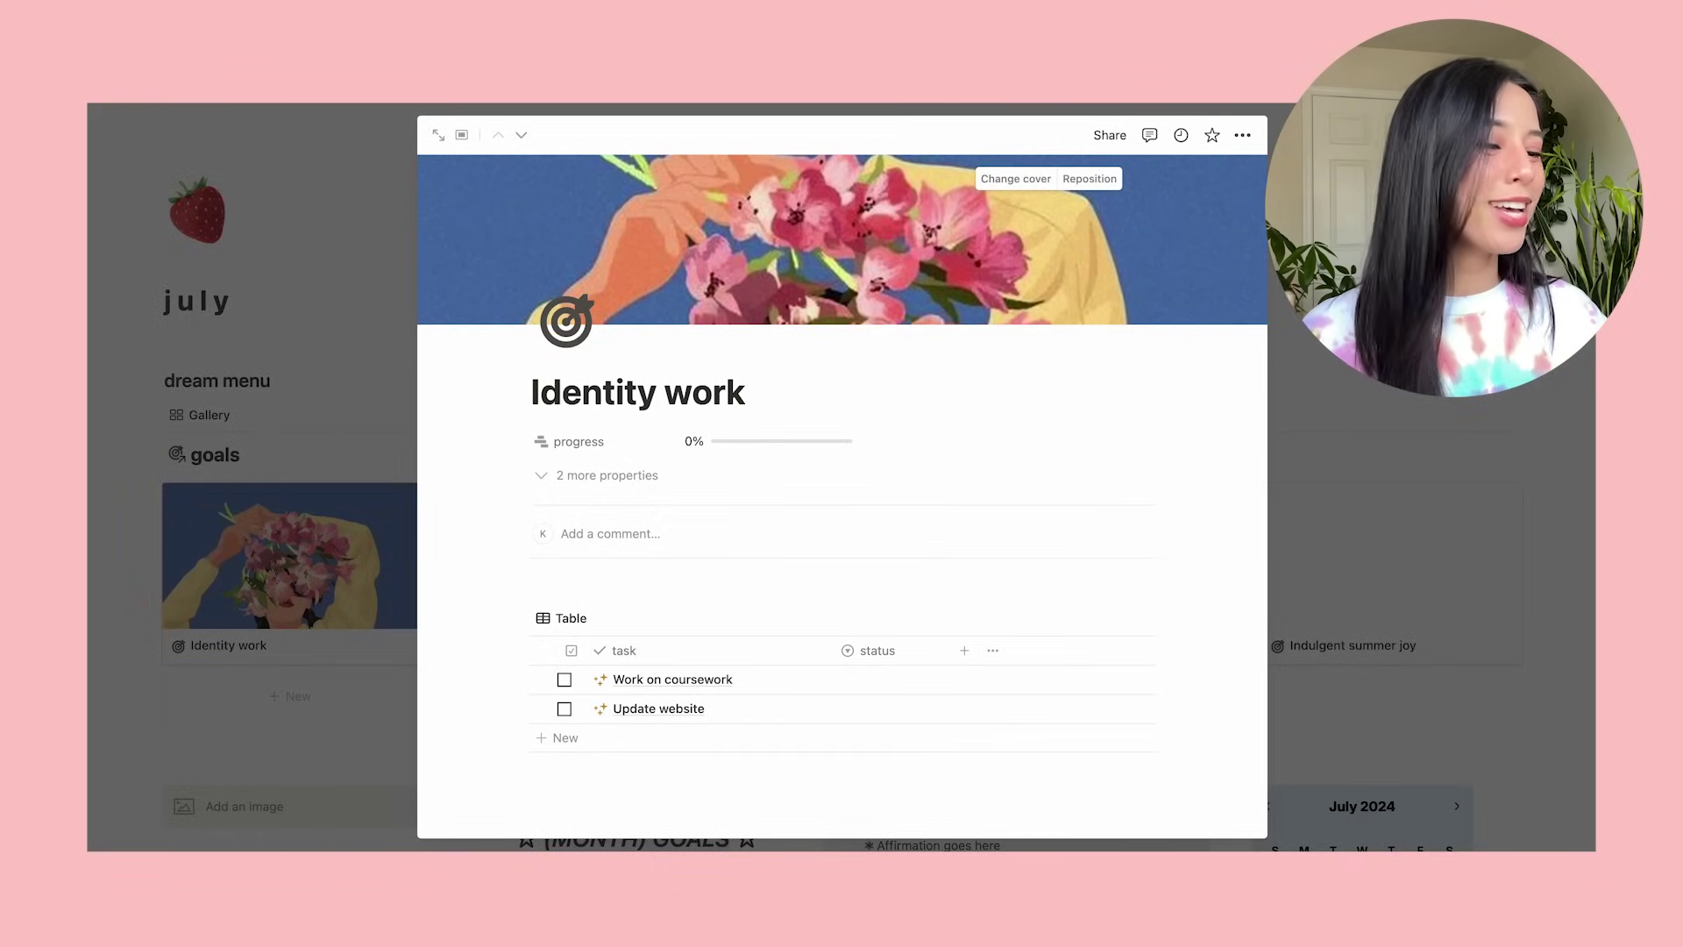
key(Escape)
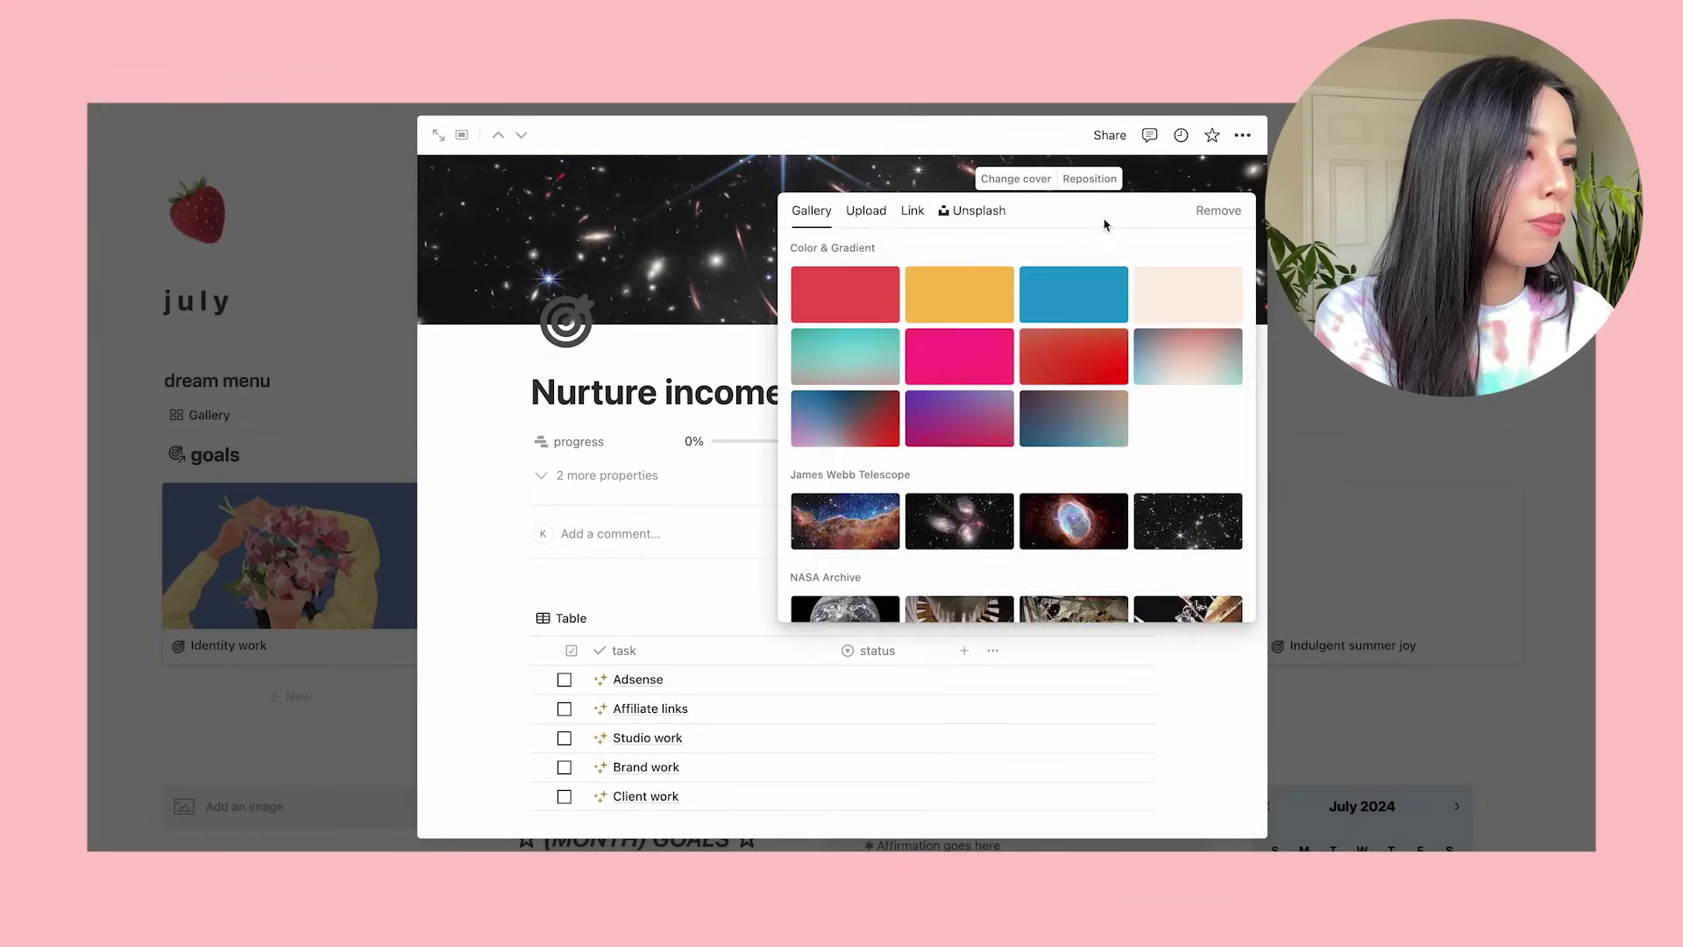
Set the cover of the "Nurture income streams" goal from a pasted image link, adjust its position and save it.
click(912, 210)
key(ctrl+v)
click(1038, 295)
click(1089, 179)
drag(1008, 315, 1005, 284)
click(1035, 179)
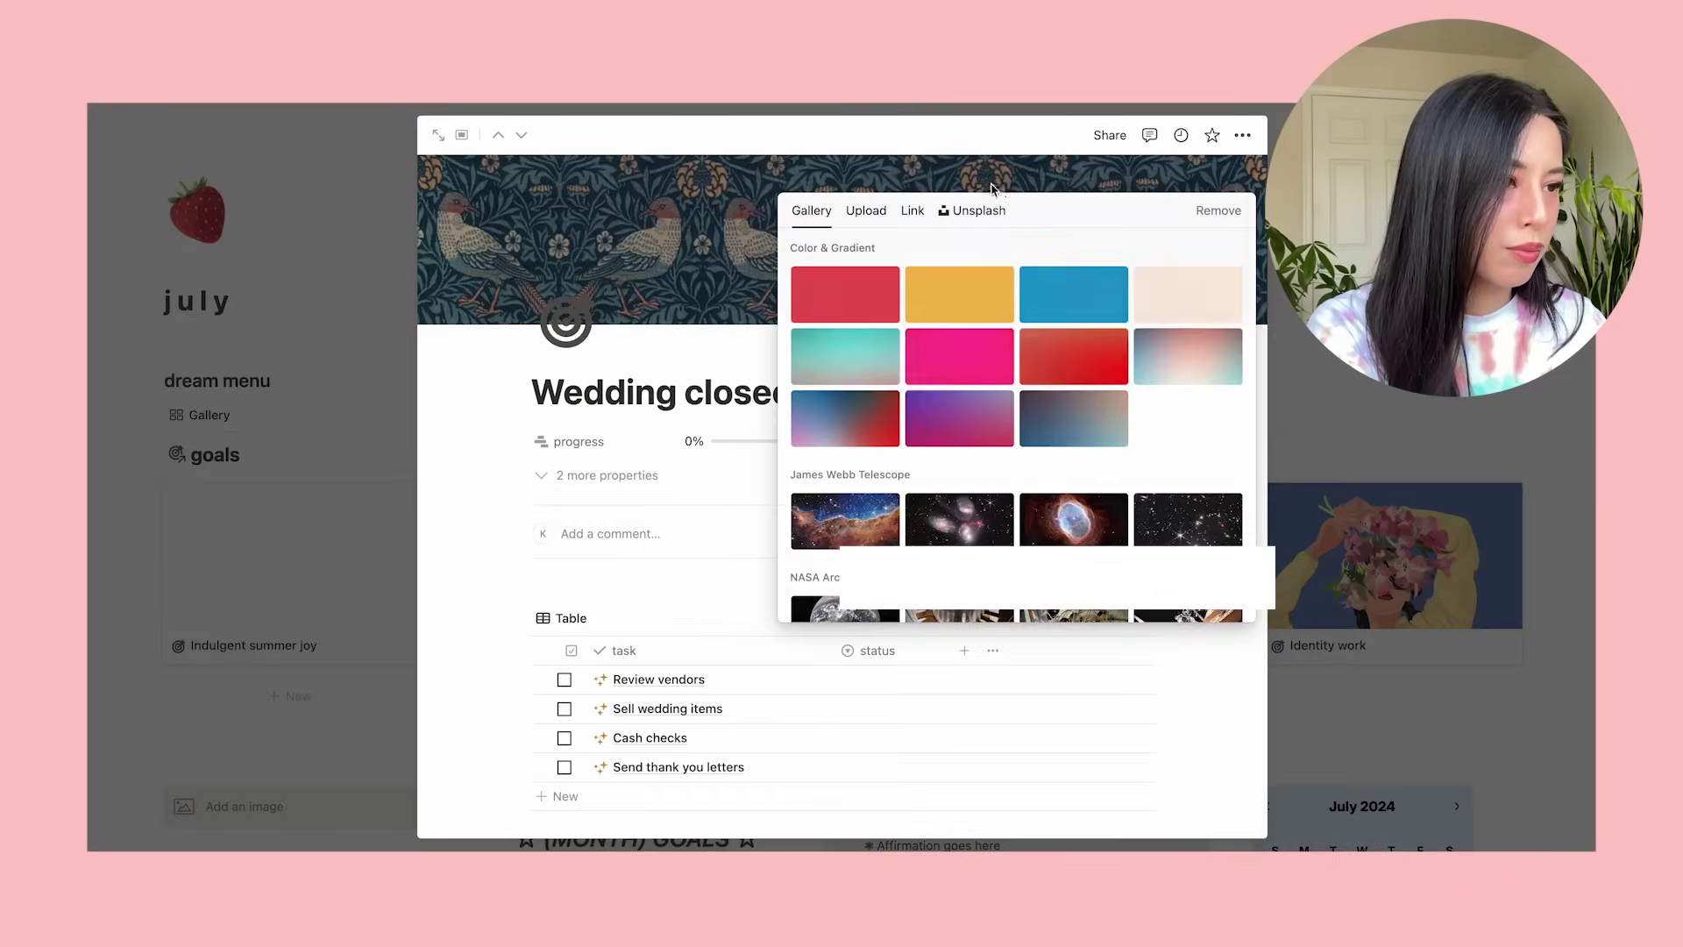
Replace the "Wedding closeout" goal's cover with the image from a pasted link and reposition it.
click(912, 210)
key(ctrl+v)
click(1015, 294)
click(1090, 179)
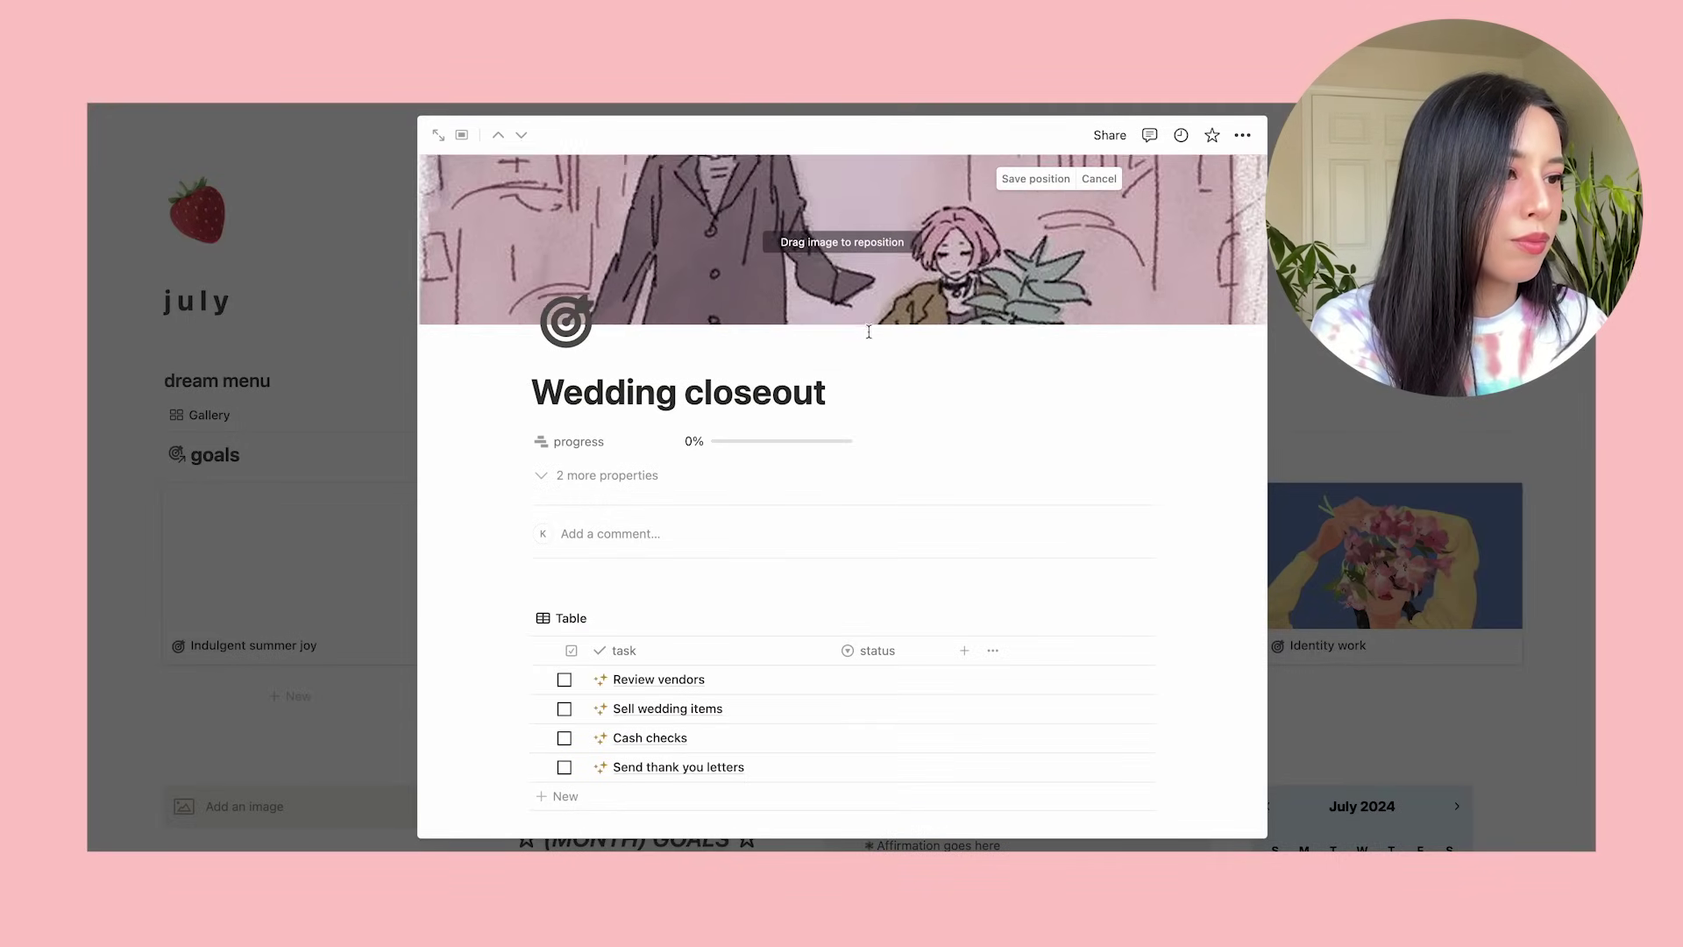
mouse_move(857, 322)
mouse_down()
mouse_move(857, 245)
mouse_move(857, 322)
mouse_up()
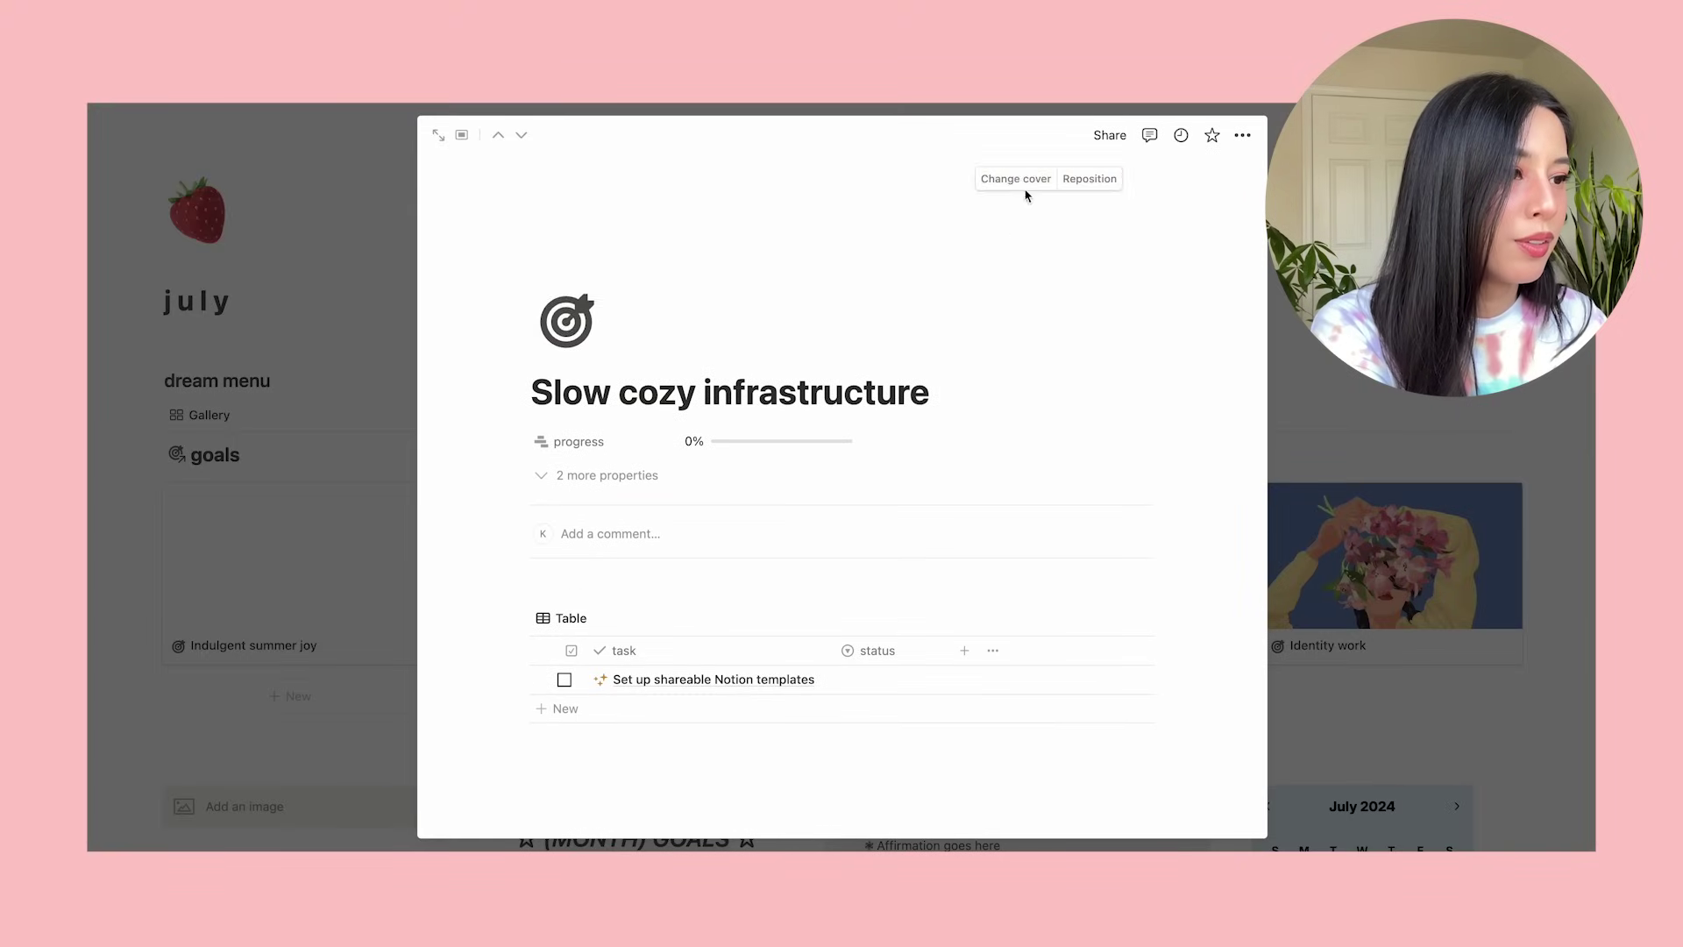
Set the "Slow cozy infrastructure" cover from a pasted image link and reposition it, and start repositioning the "Nurture income streams" cover.
click(1016, 178)
click(913, 211)
key(ctrl+v)
click(1015, 294)
click(1016, 179)
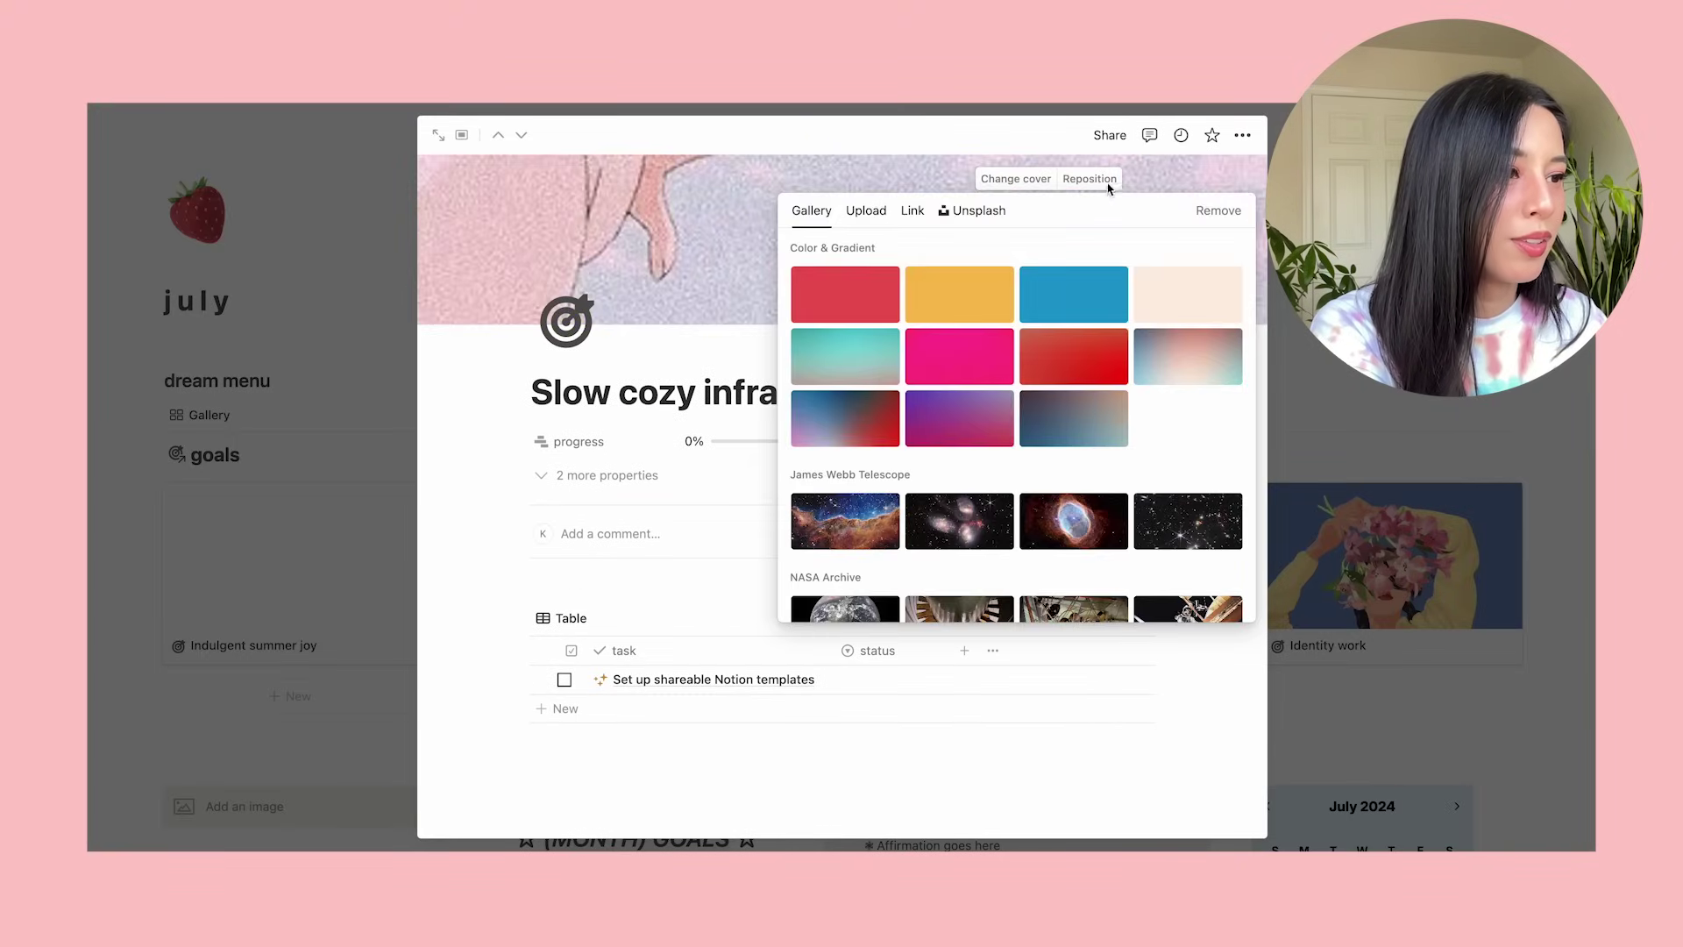
click(1089, 179)
drag(831, 307, 831, 293)
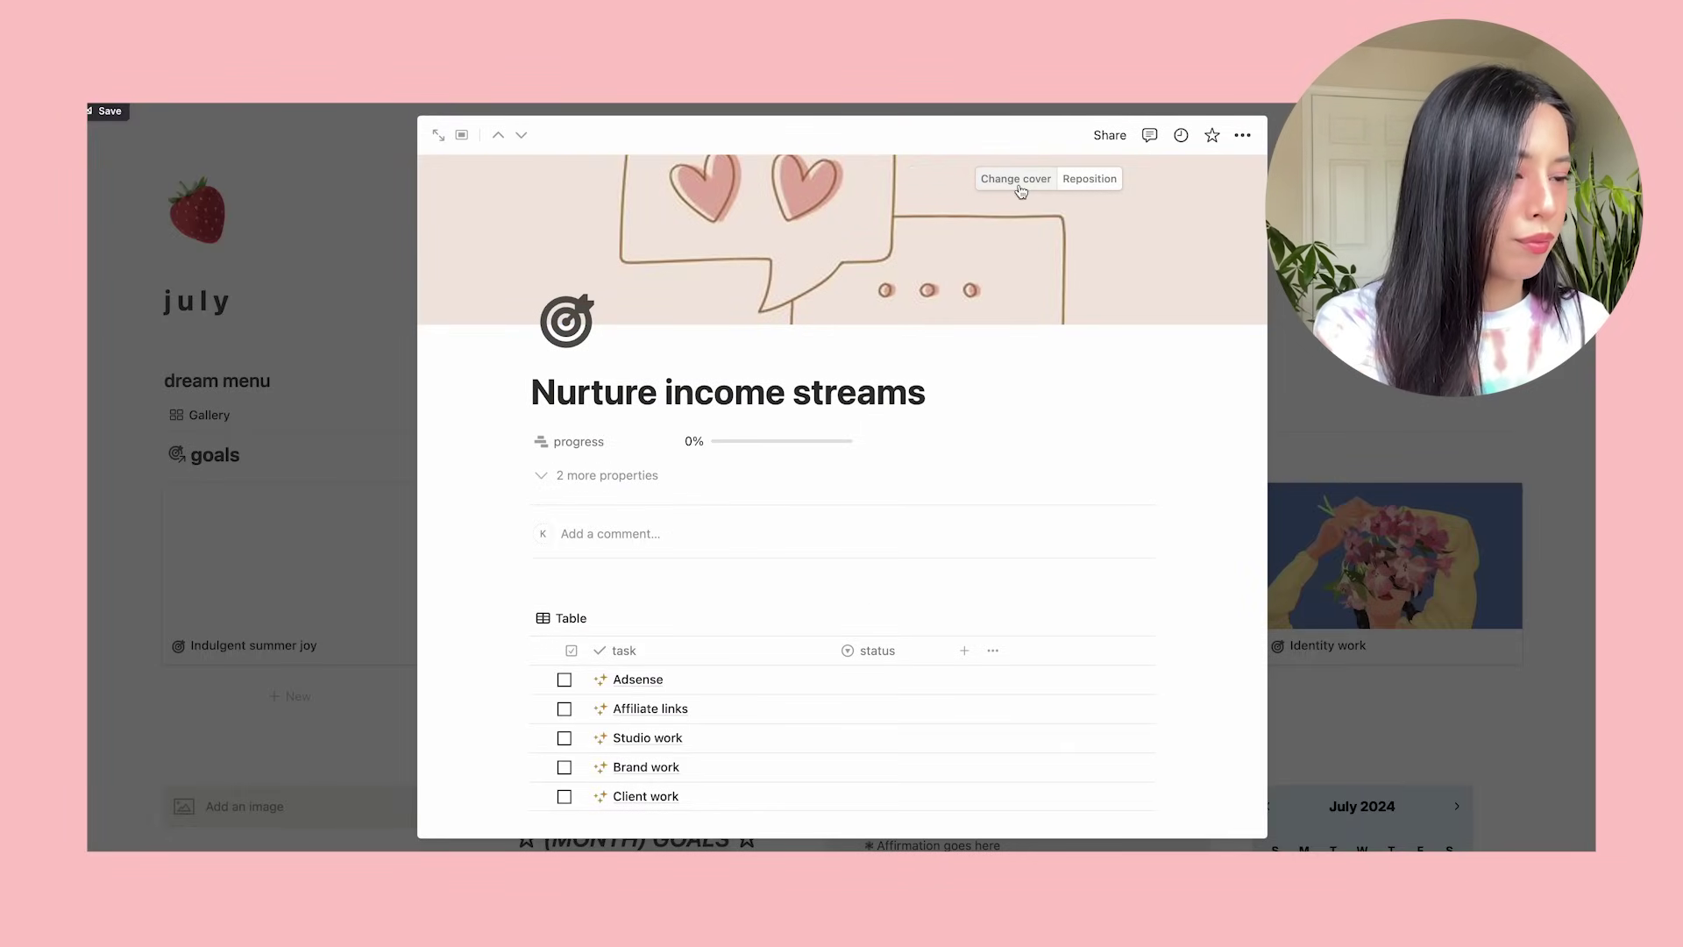
click(1089, 179)
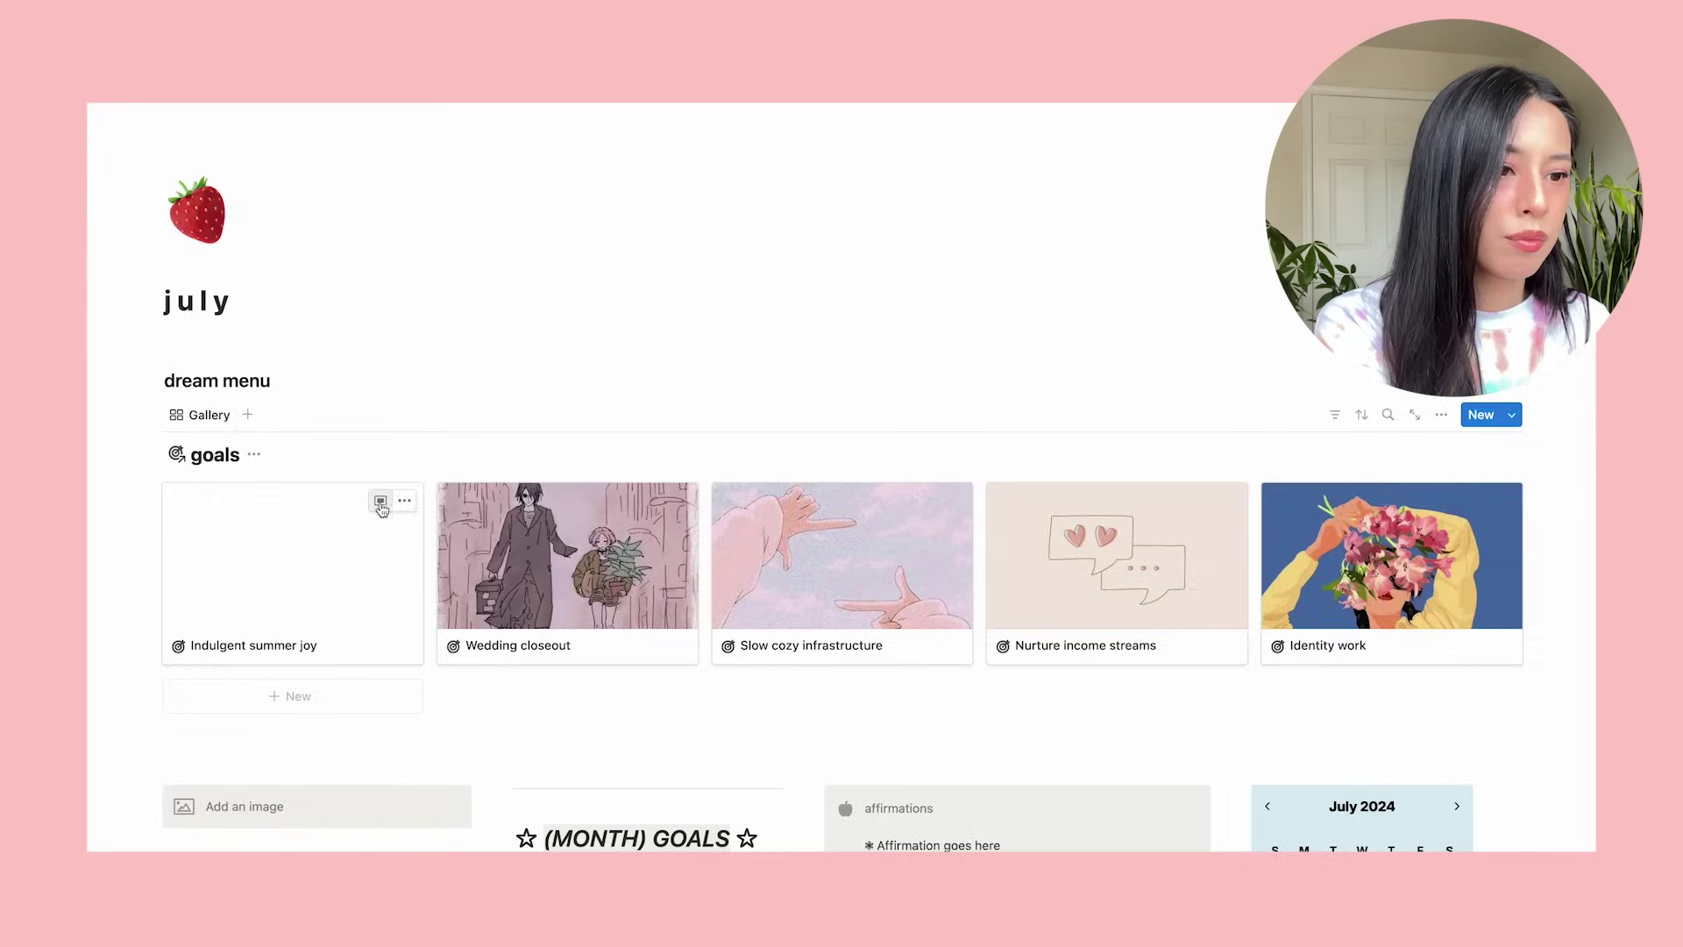
Add a cover to the "Indulgent summer joy" goal using the image address of the pomodorosa illustration on Pinterest, and close the goal.
click(289, 570)
click(614, 357)
click(1034, 181)
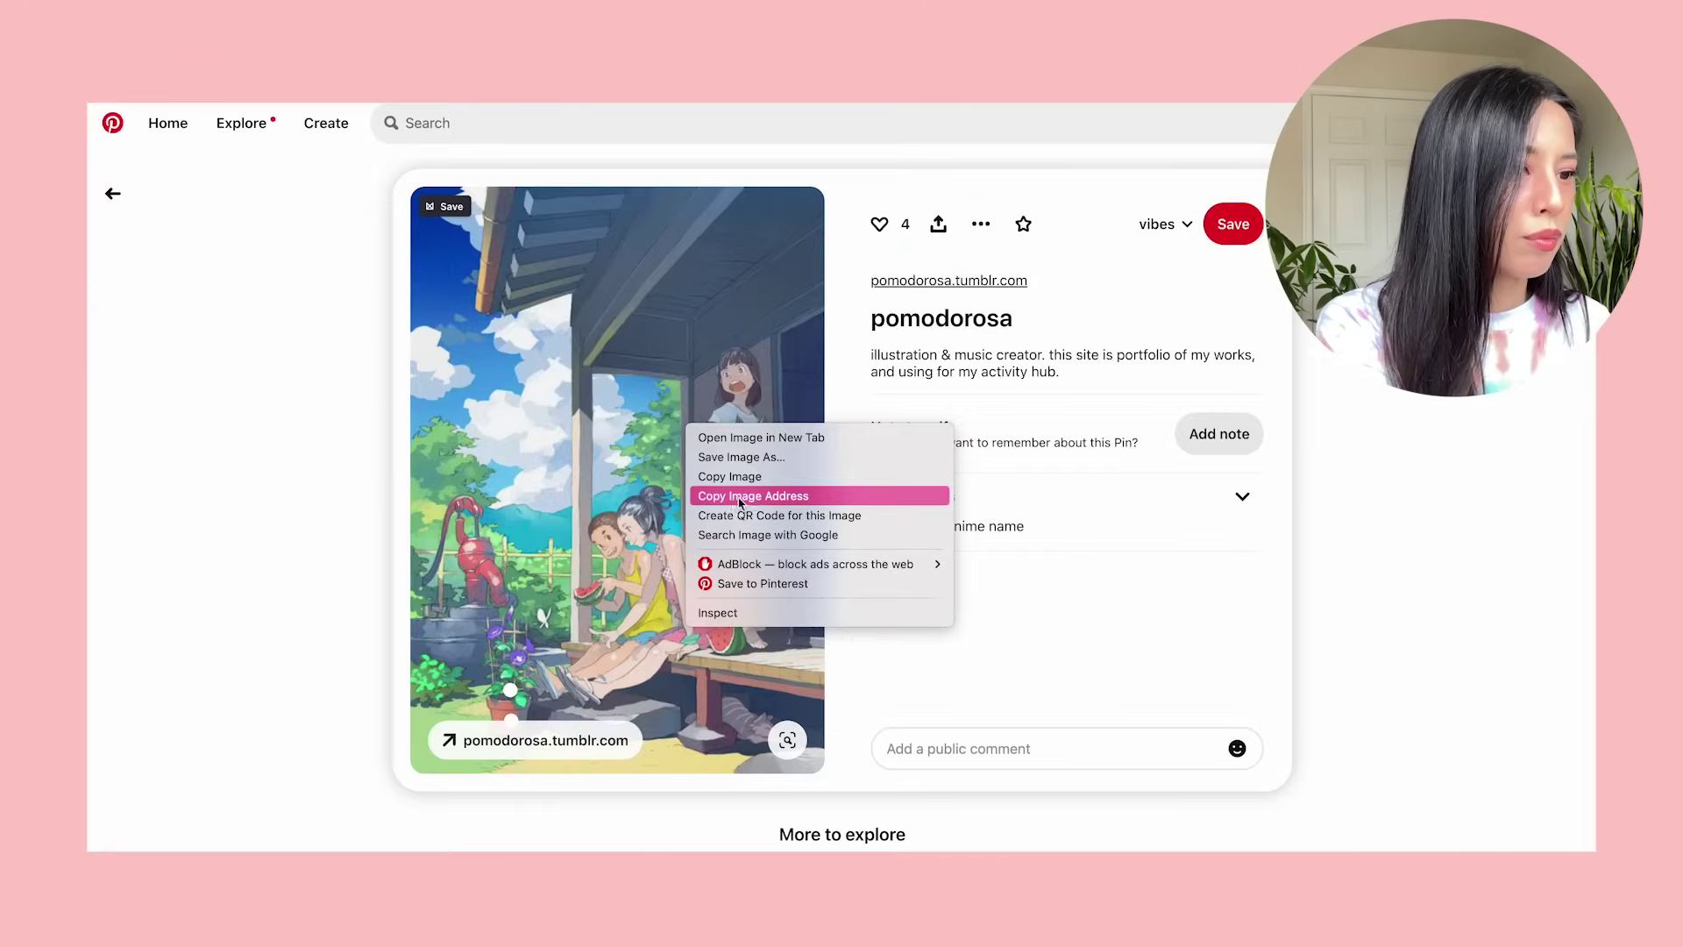
click(752, 491)
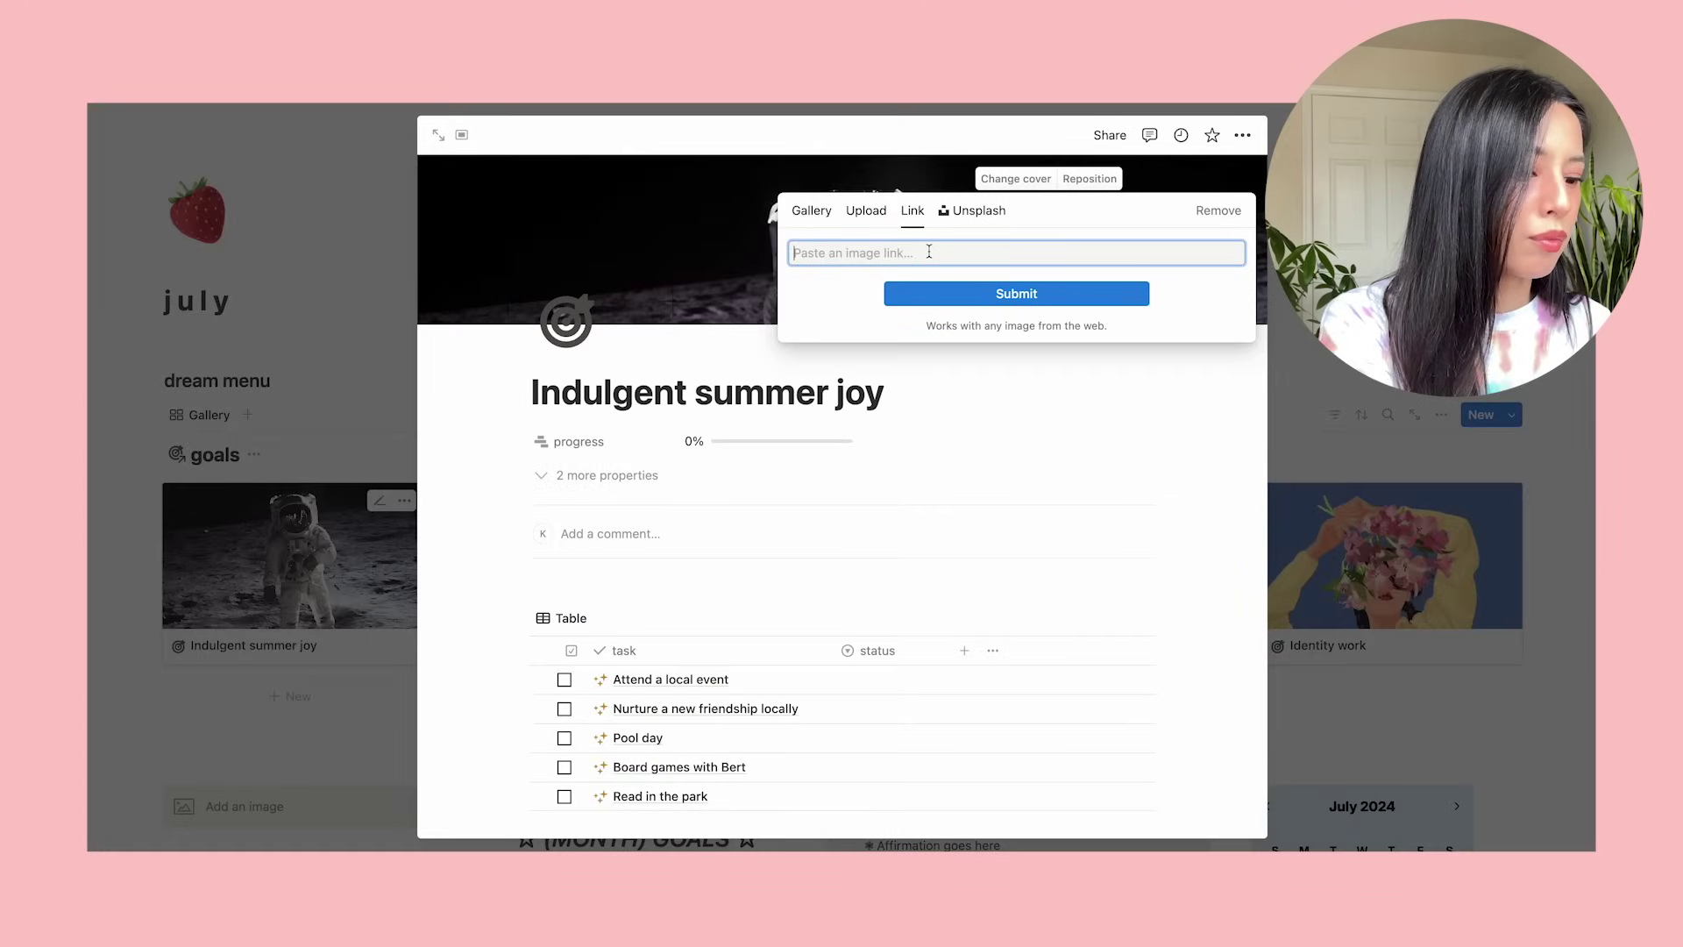
key(ctrl+v)
key(Return)
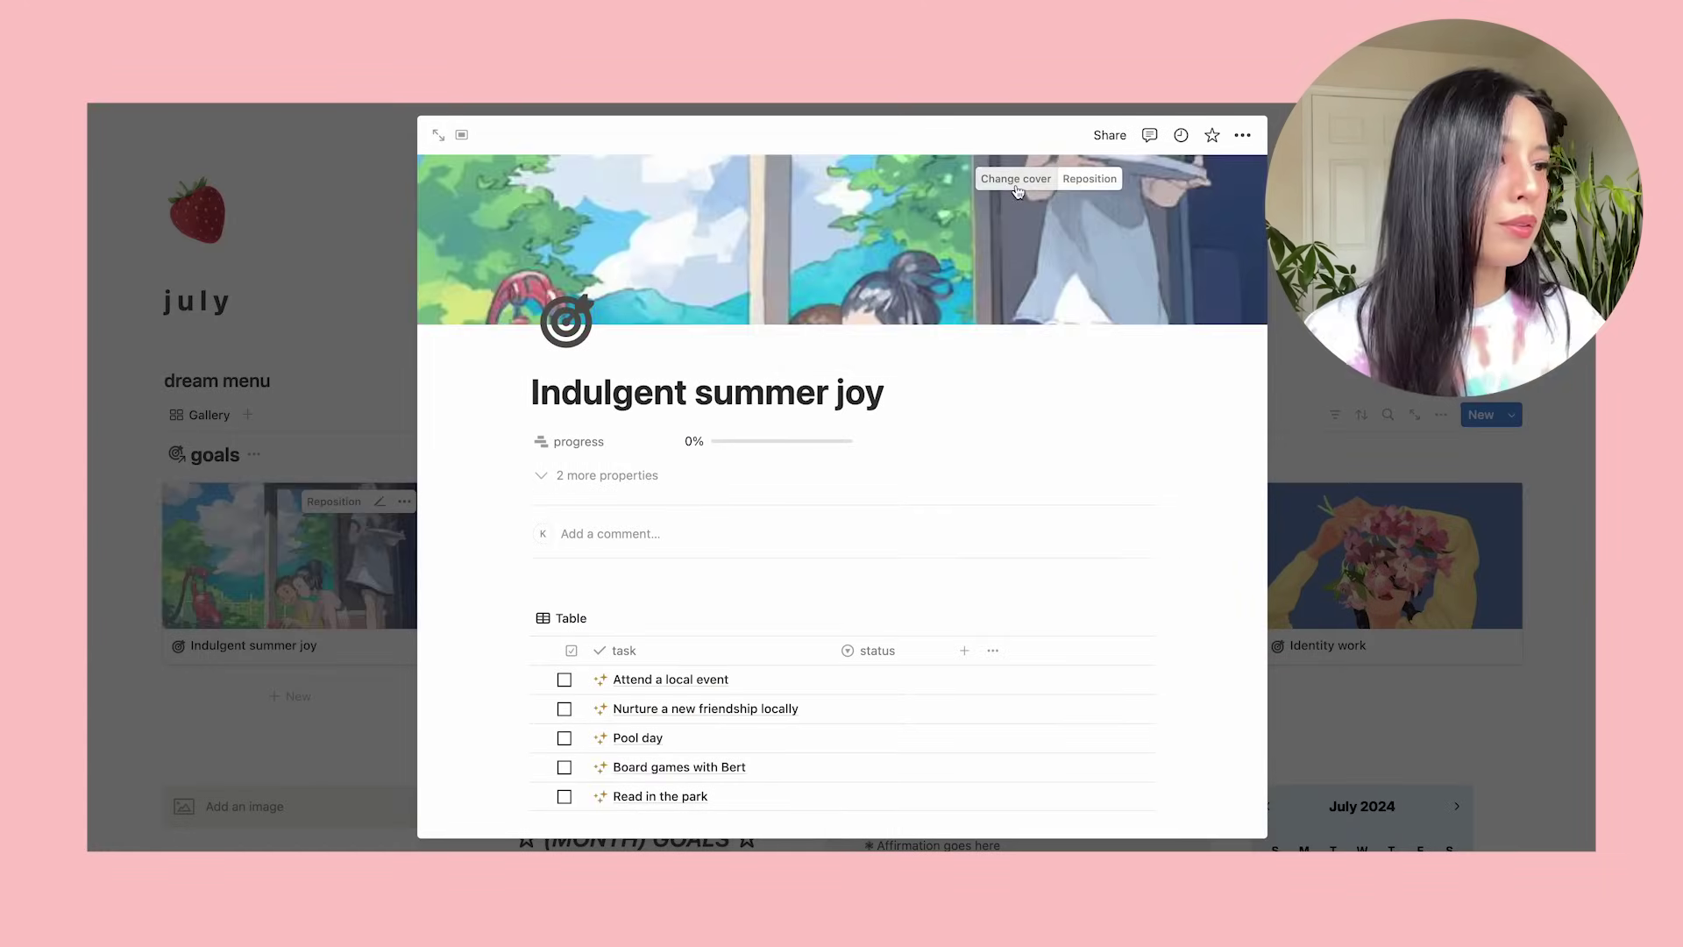
click(388, 381)
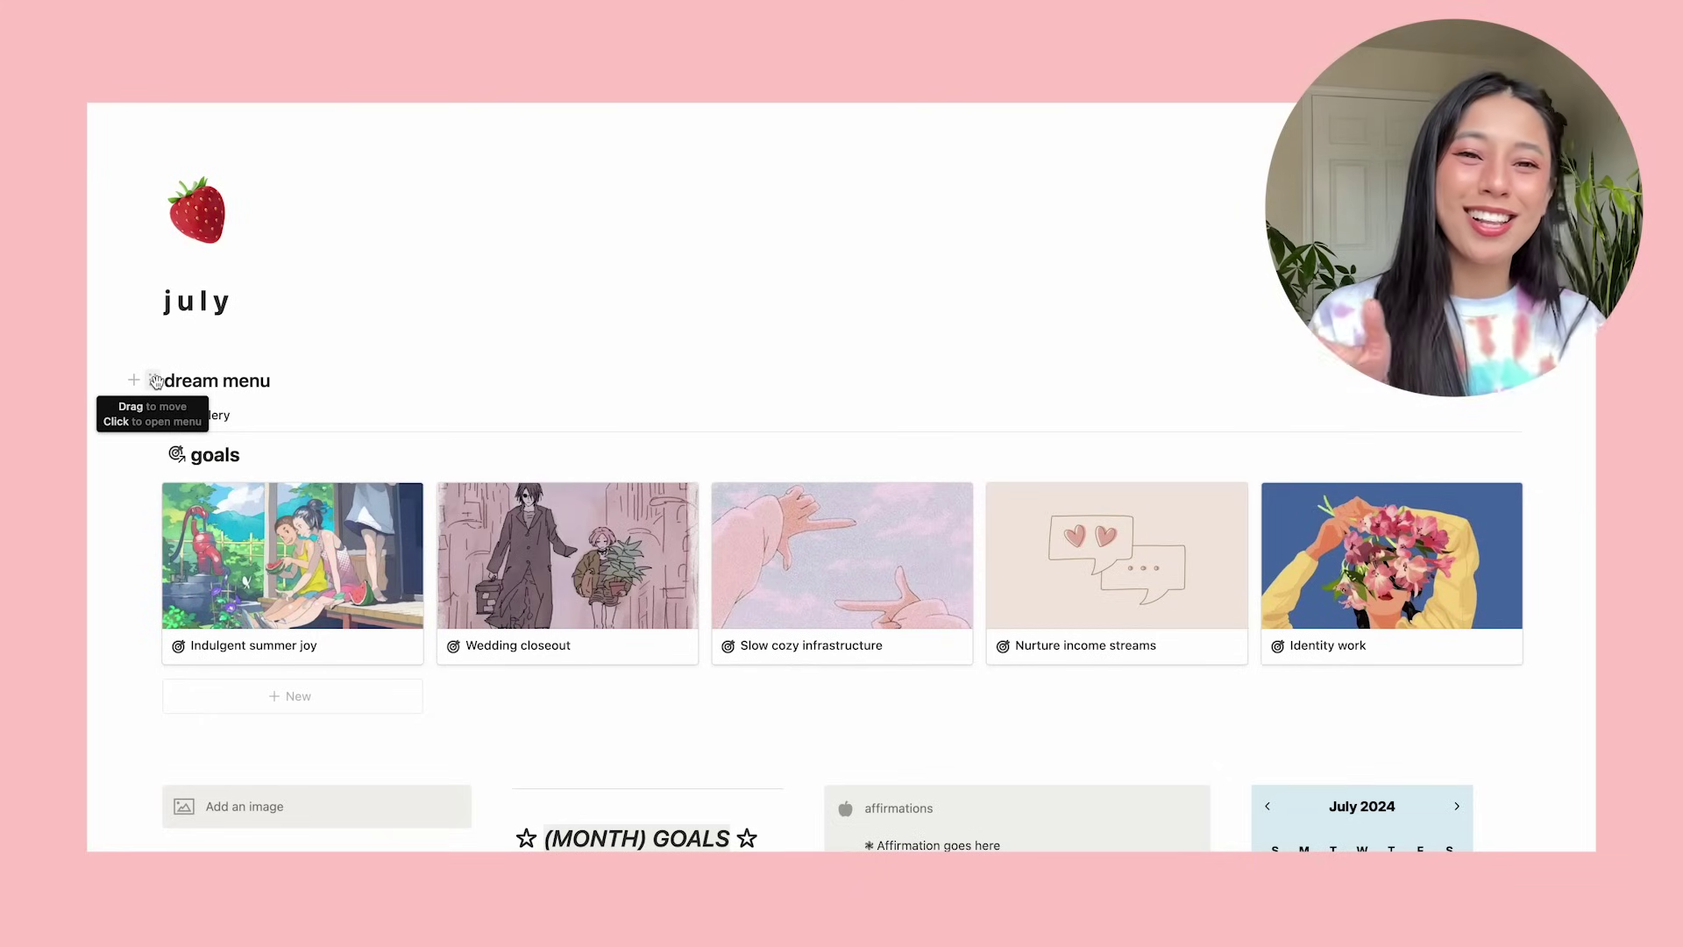
Give the "dream menu" heading above the goals gallery a red background.
scroll(608, 416, down, 5)
scroll(608, 416, up, 3)
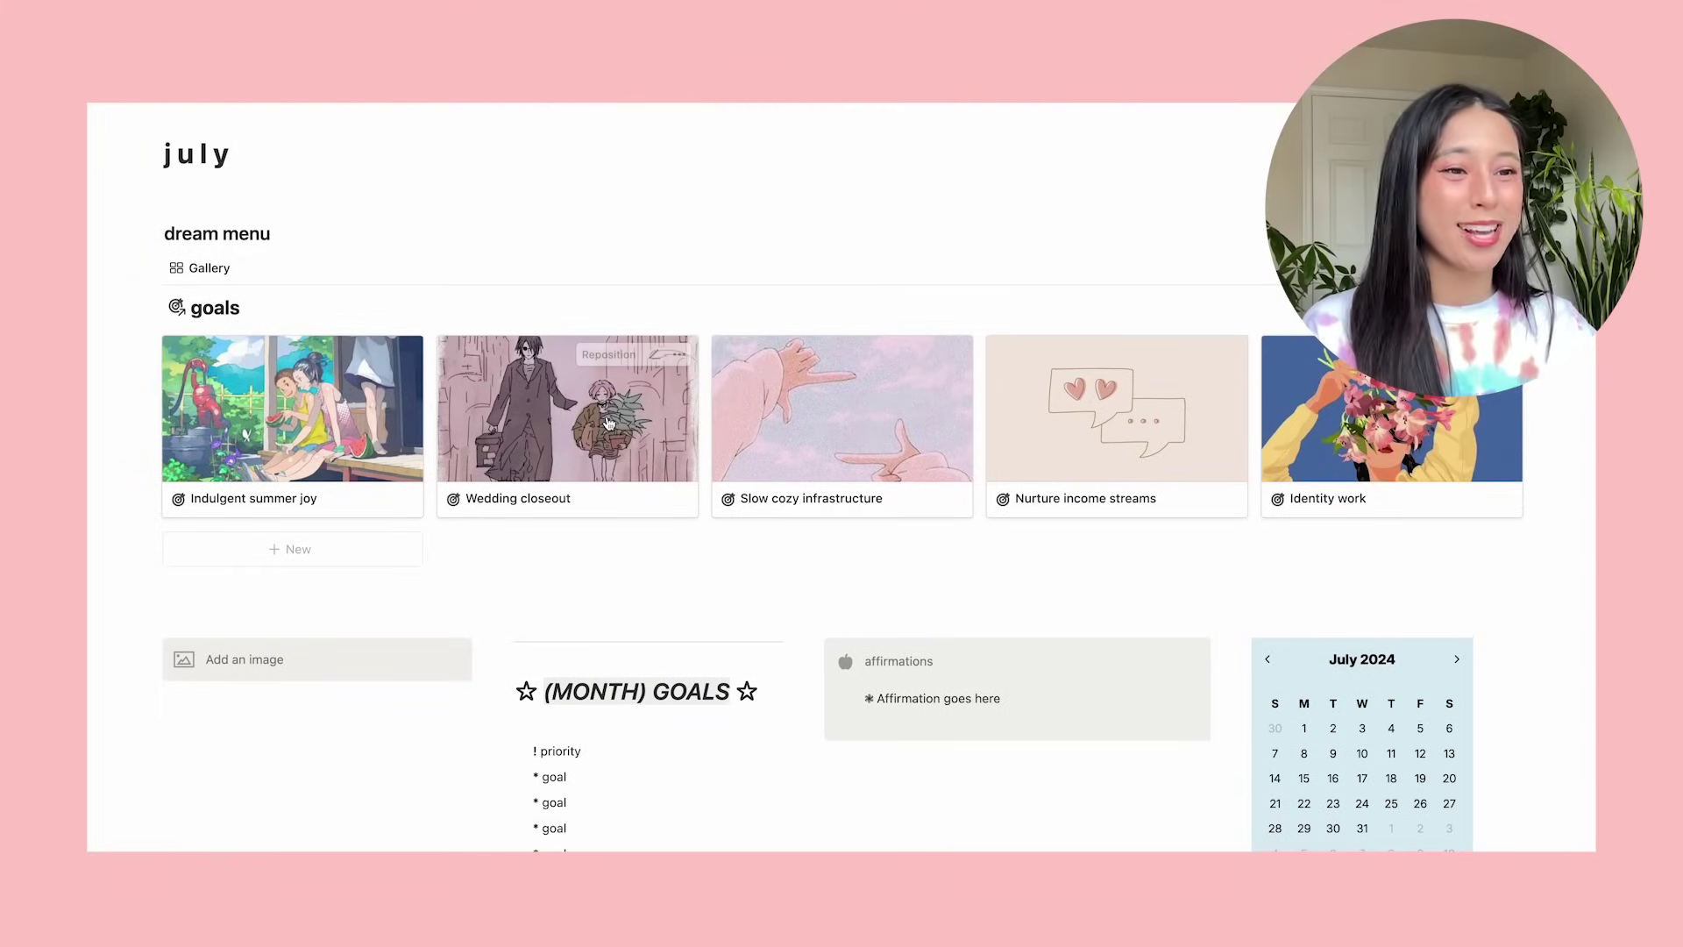
scroll(608, 424, up, 1)
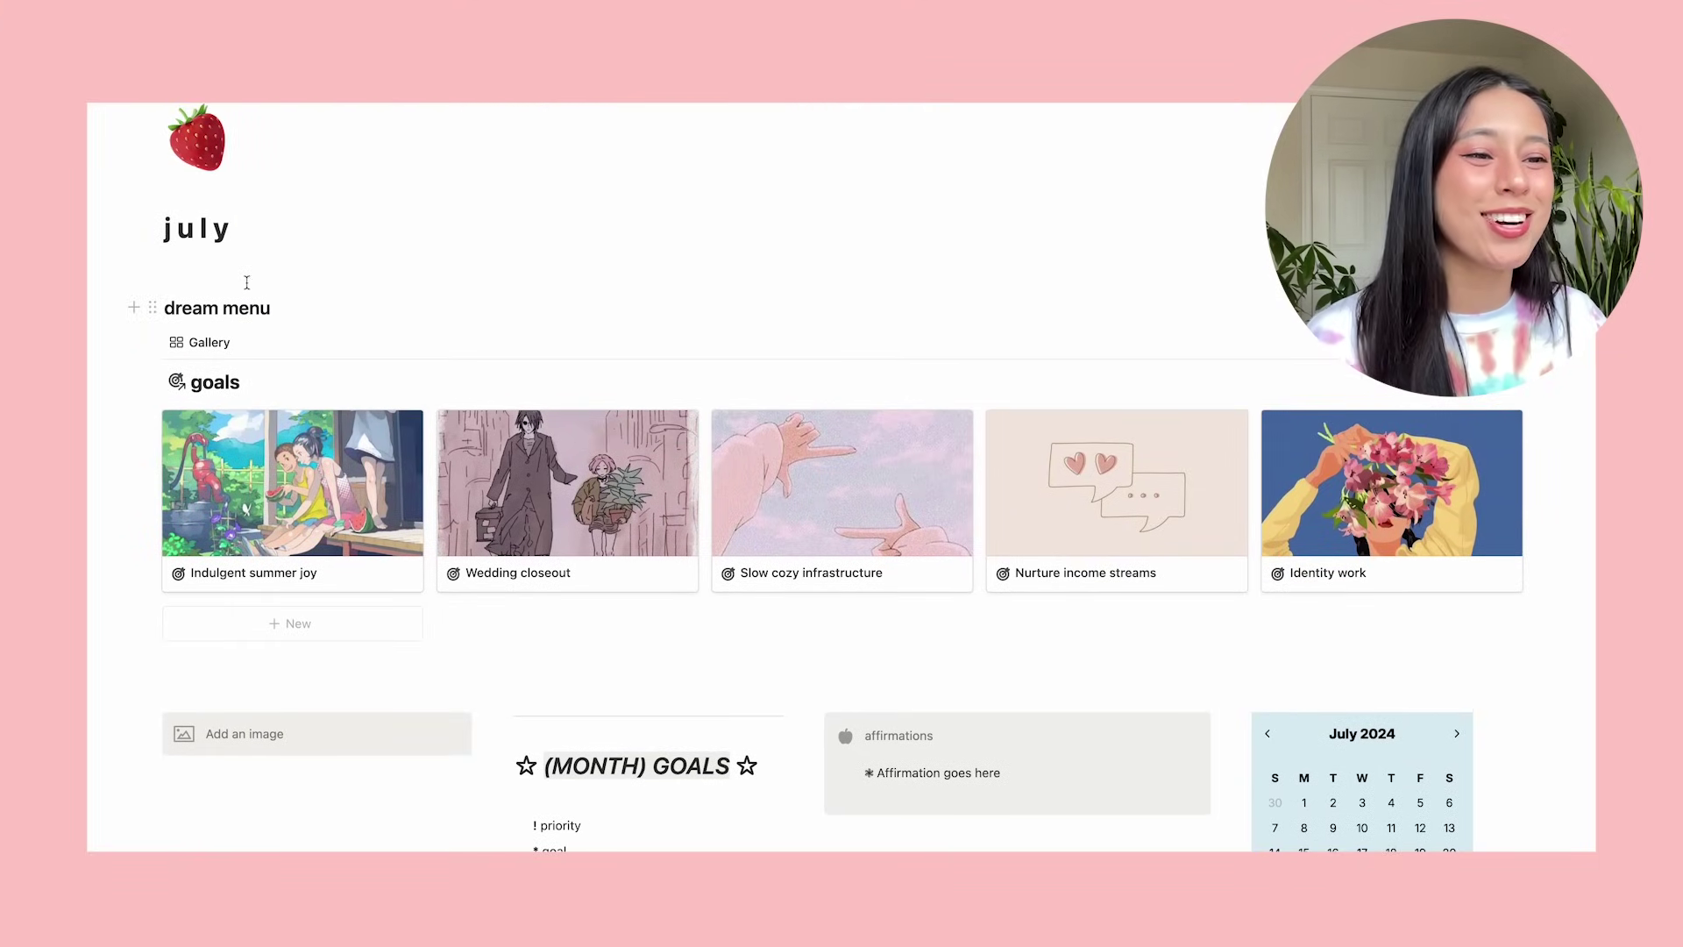
click(156, 307)
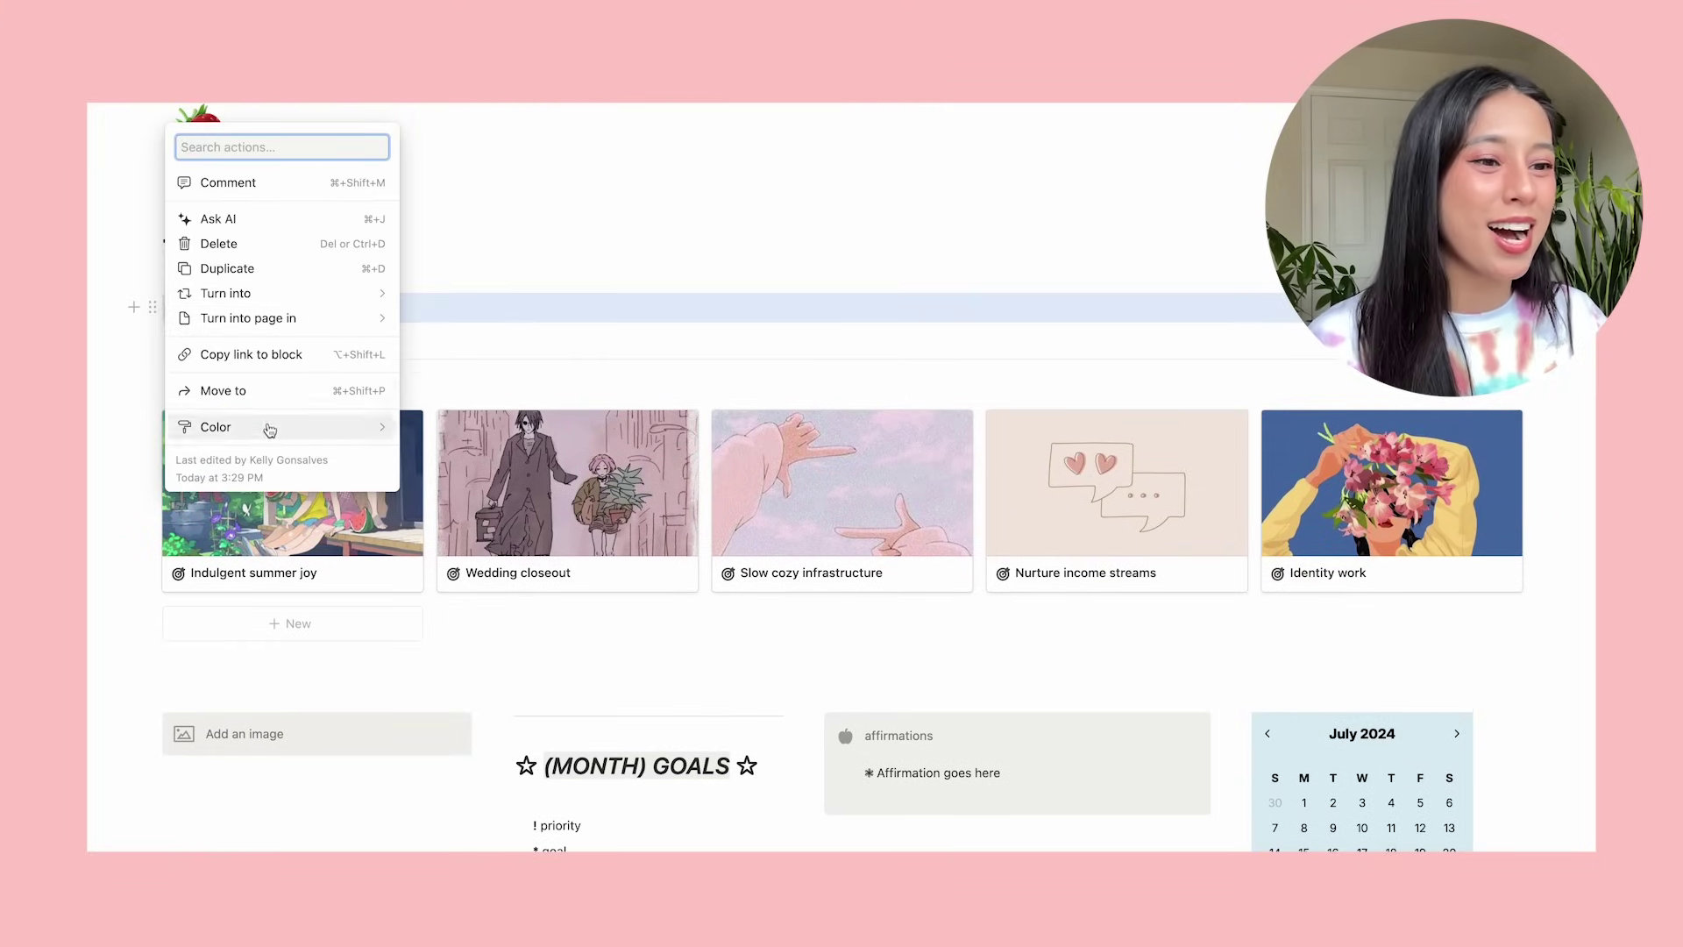
mouse_move(270, 426)
scroll(451, 561, down, 1)
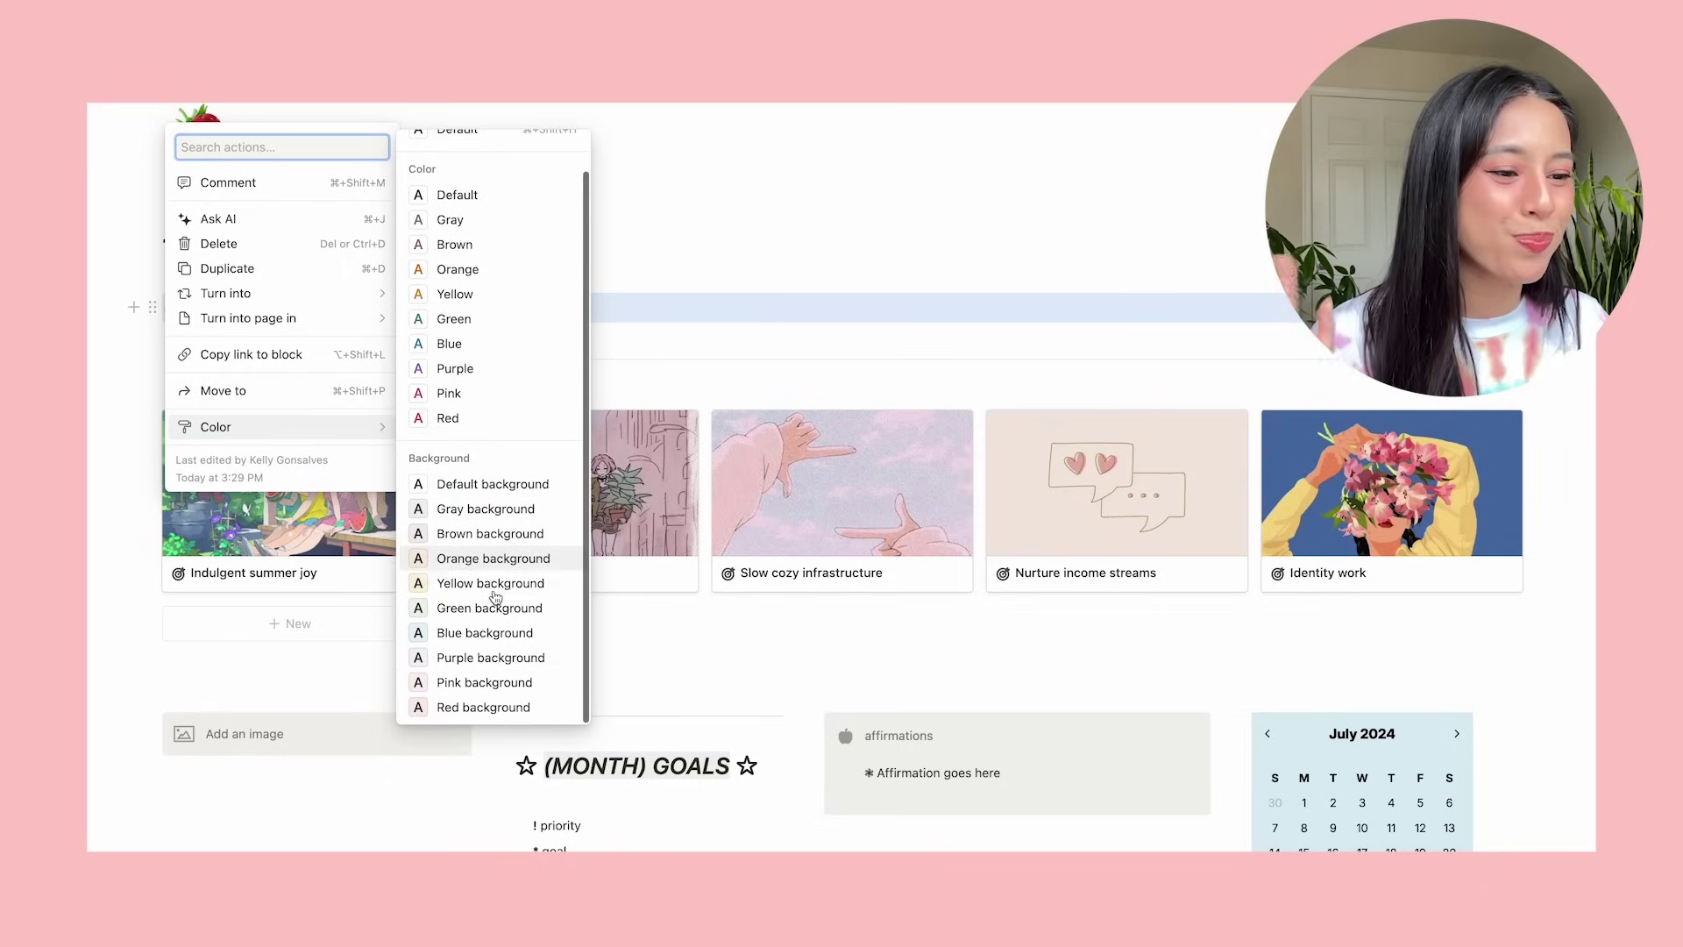
click(484, 682)
Place a duplicate of the "dream menu" heading below the goals gallery and rename it "july week 1".
click(152, 307)
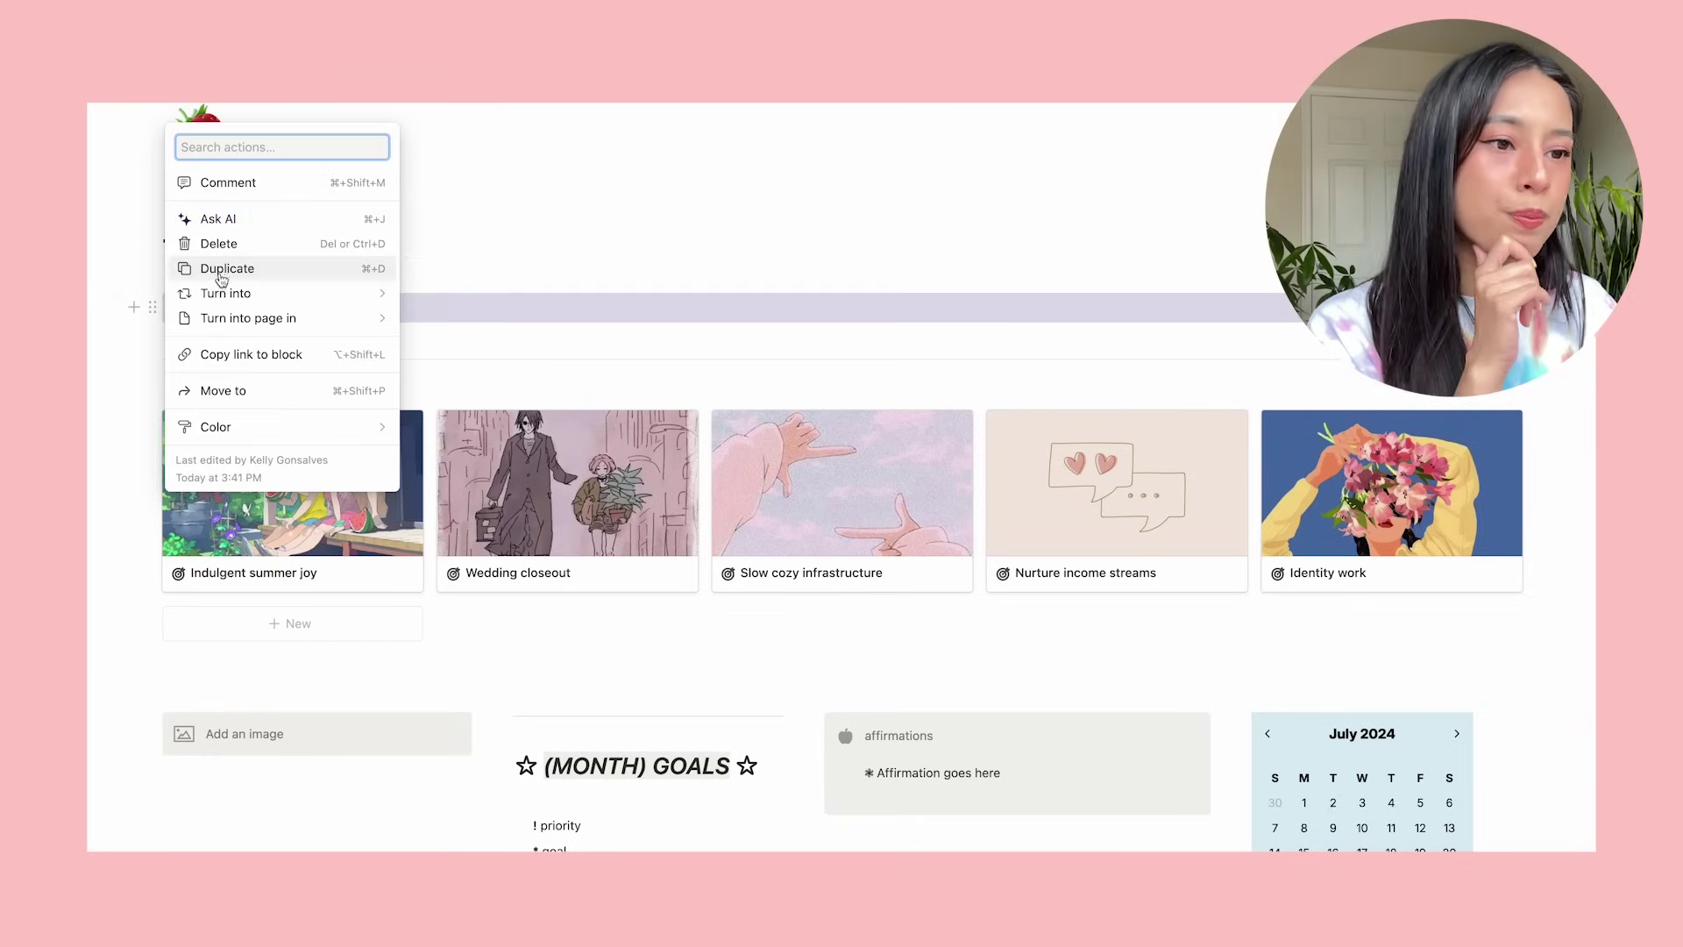
click(250, 268)
drag(152, 364, 172, 701)
click(572, 308)
triple_click(558, 551)
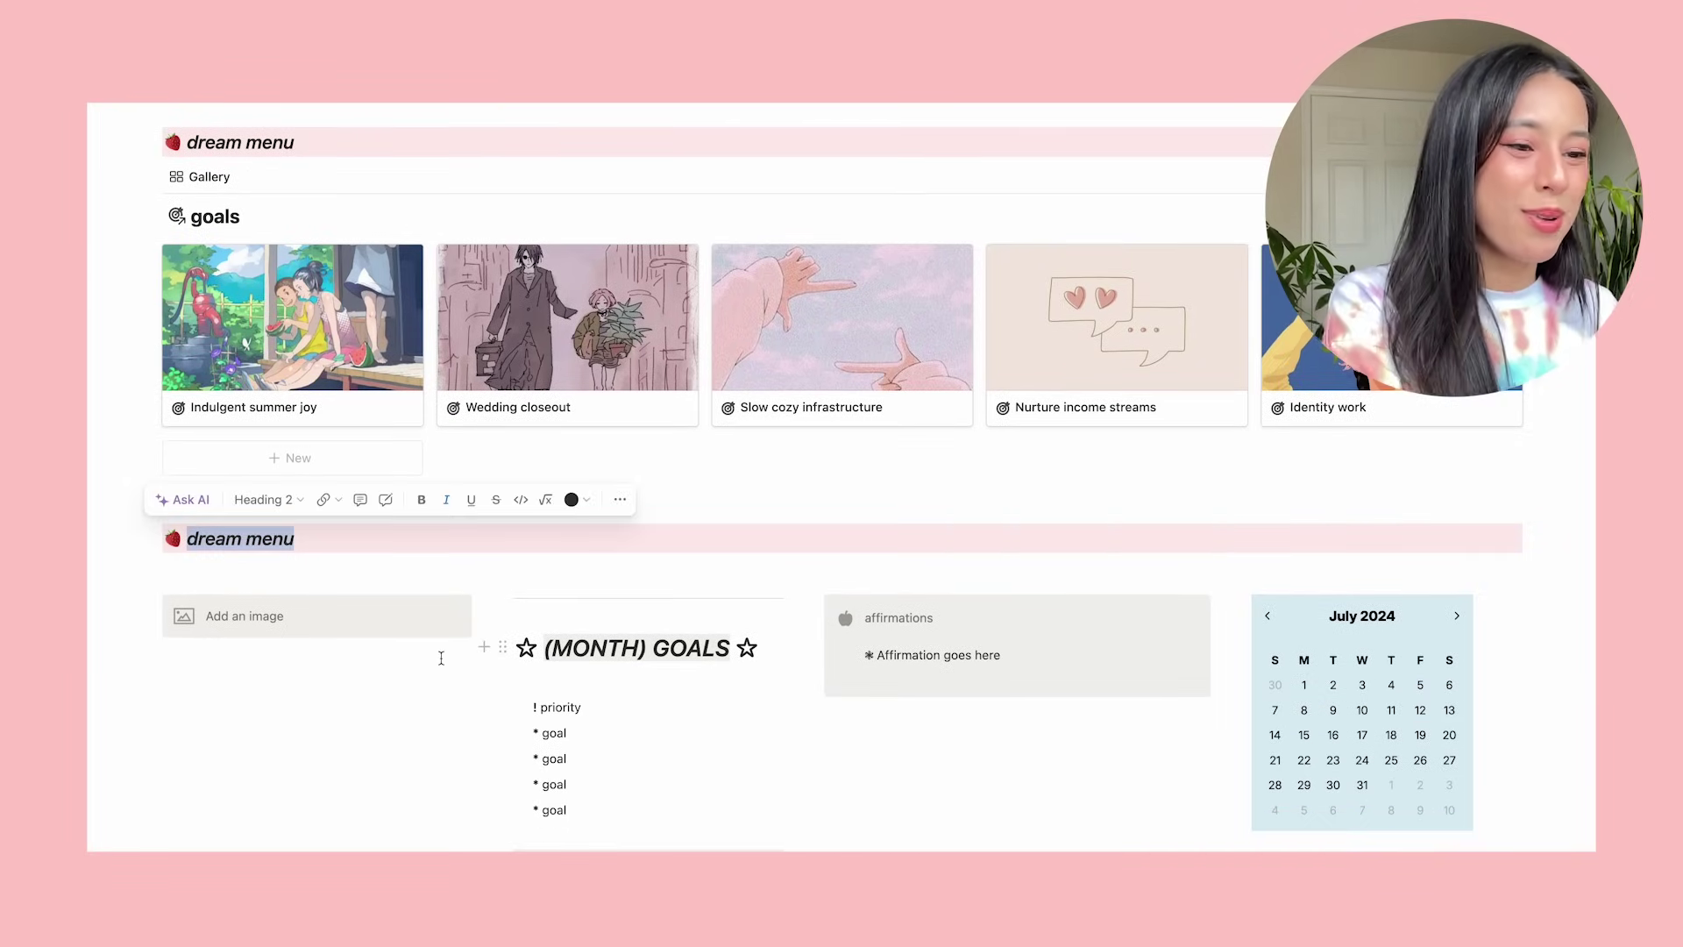
text(july week 1)
Delete the "(MONTH) GOALS" heading with its priority and goal lines above the WEEK 1 to WEEK 5 toggles.
scroll(729, 349, down, 4)
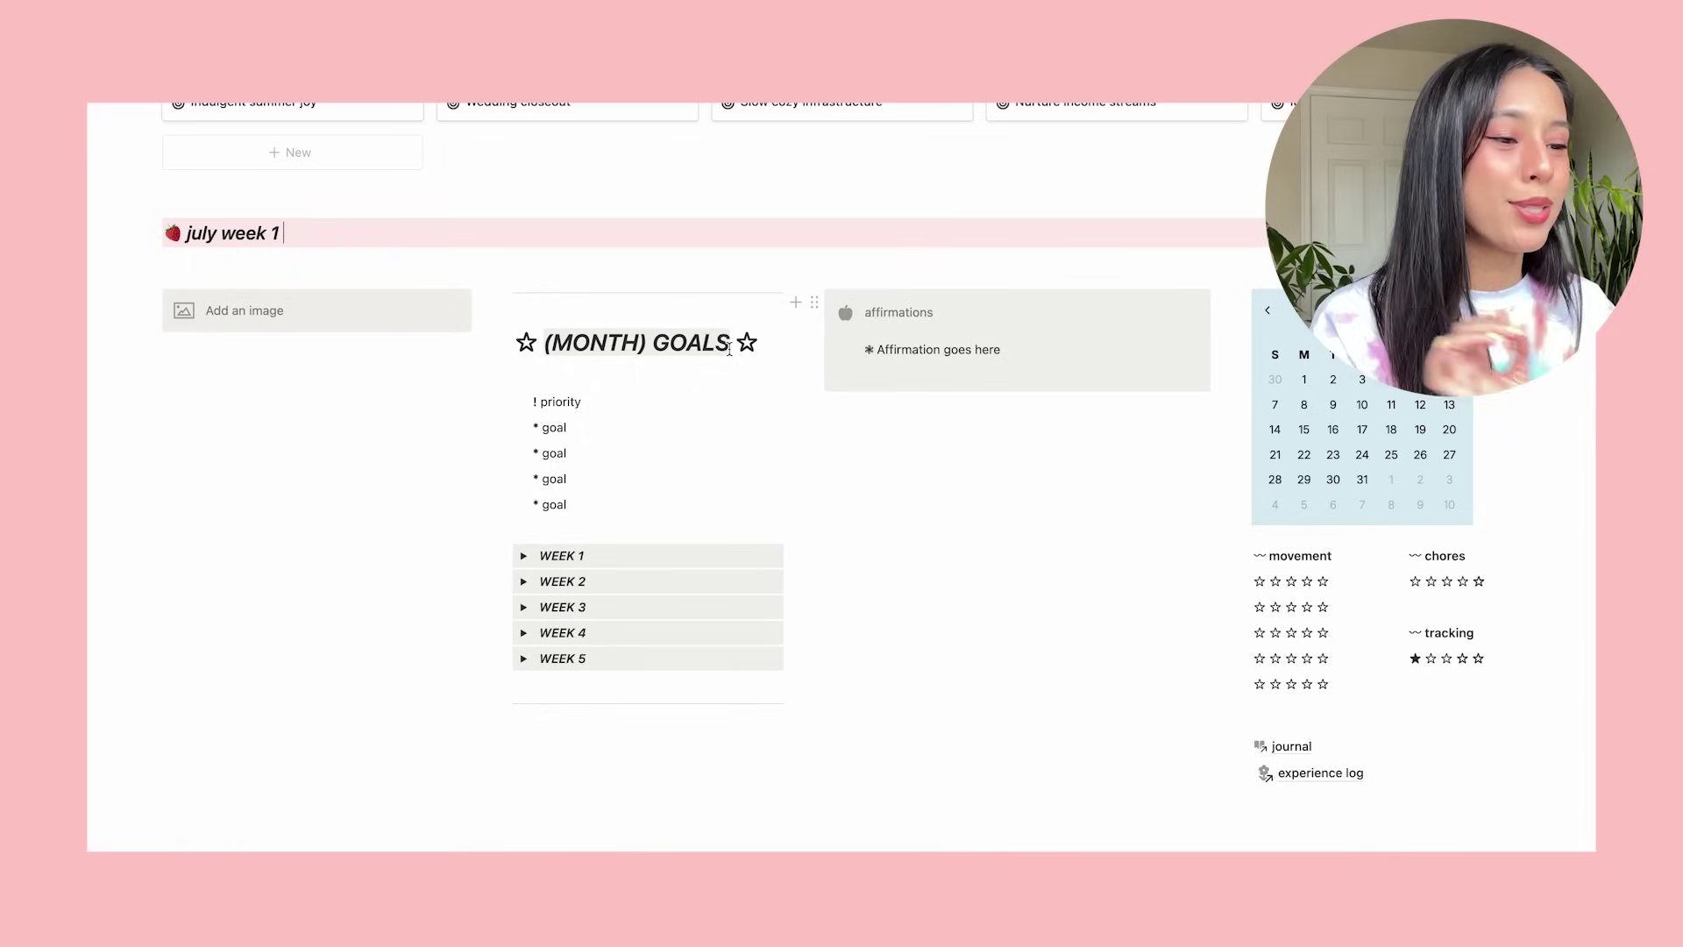
drag(558, 274, 762, 493)
key(BackSpace)
scroll(762, 492, up, 5)
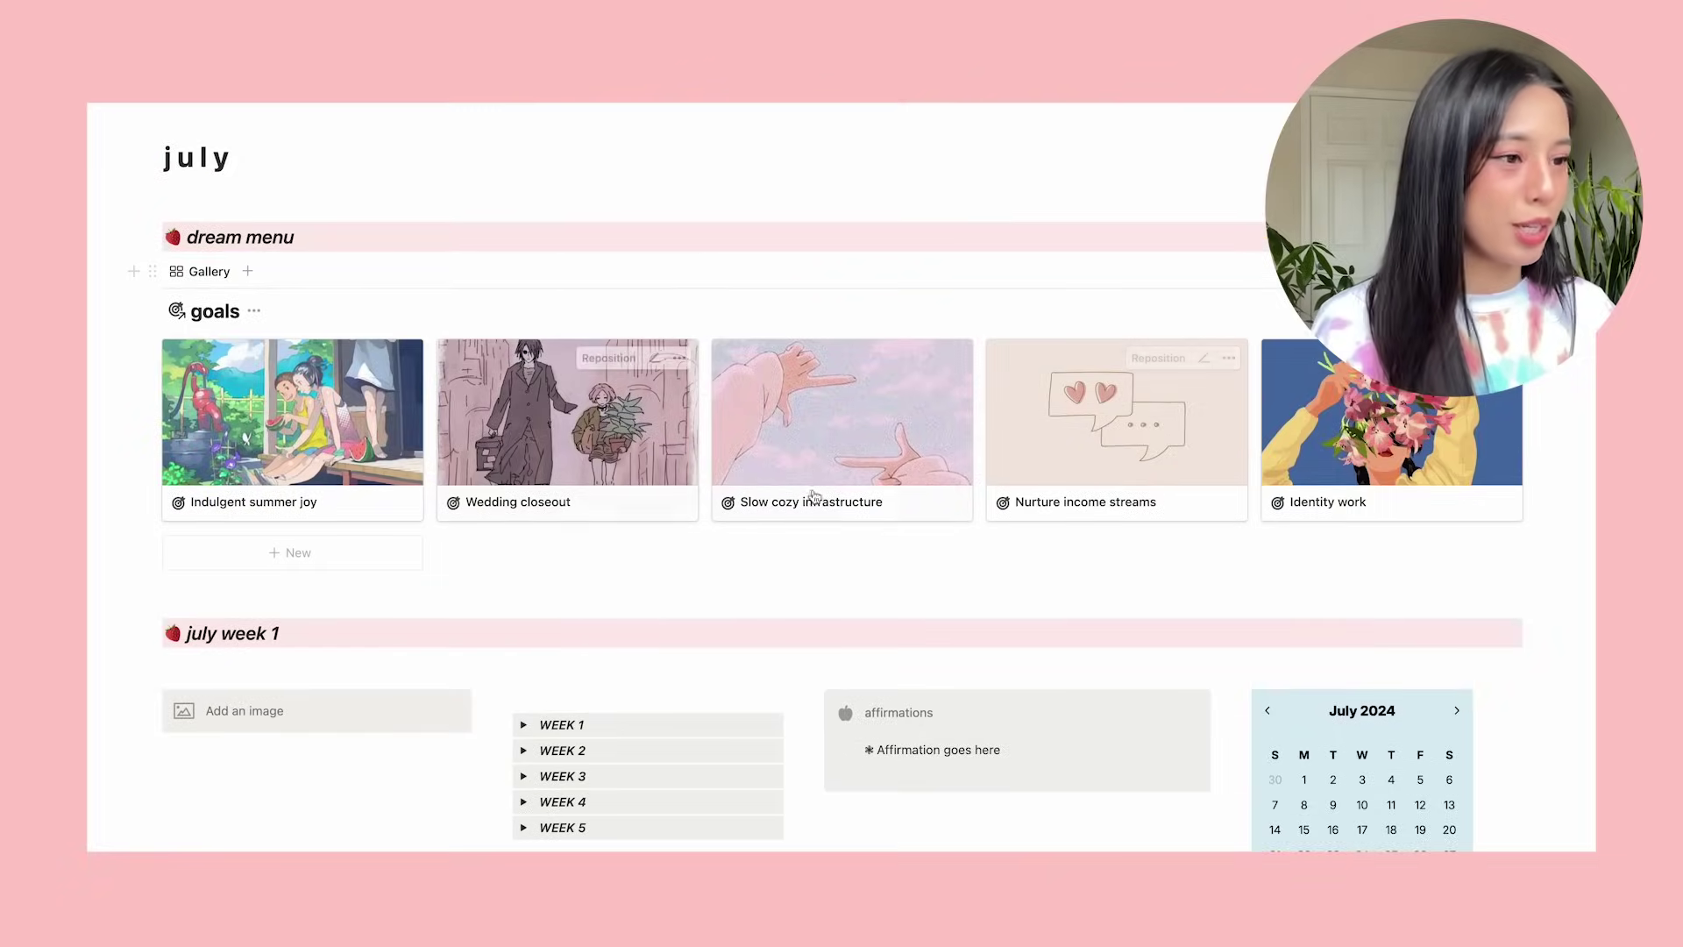
Delete the empty image block under "july week 1" and insert a four-column layout beneath the heading.
scroll(920, 501, down, 4)
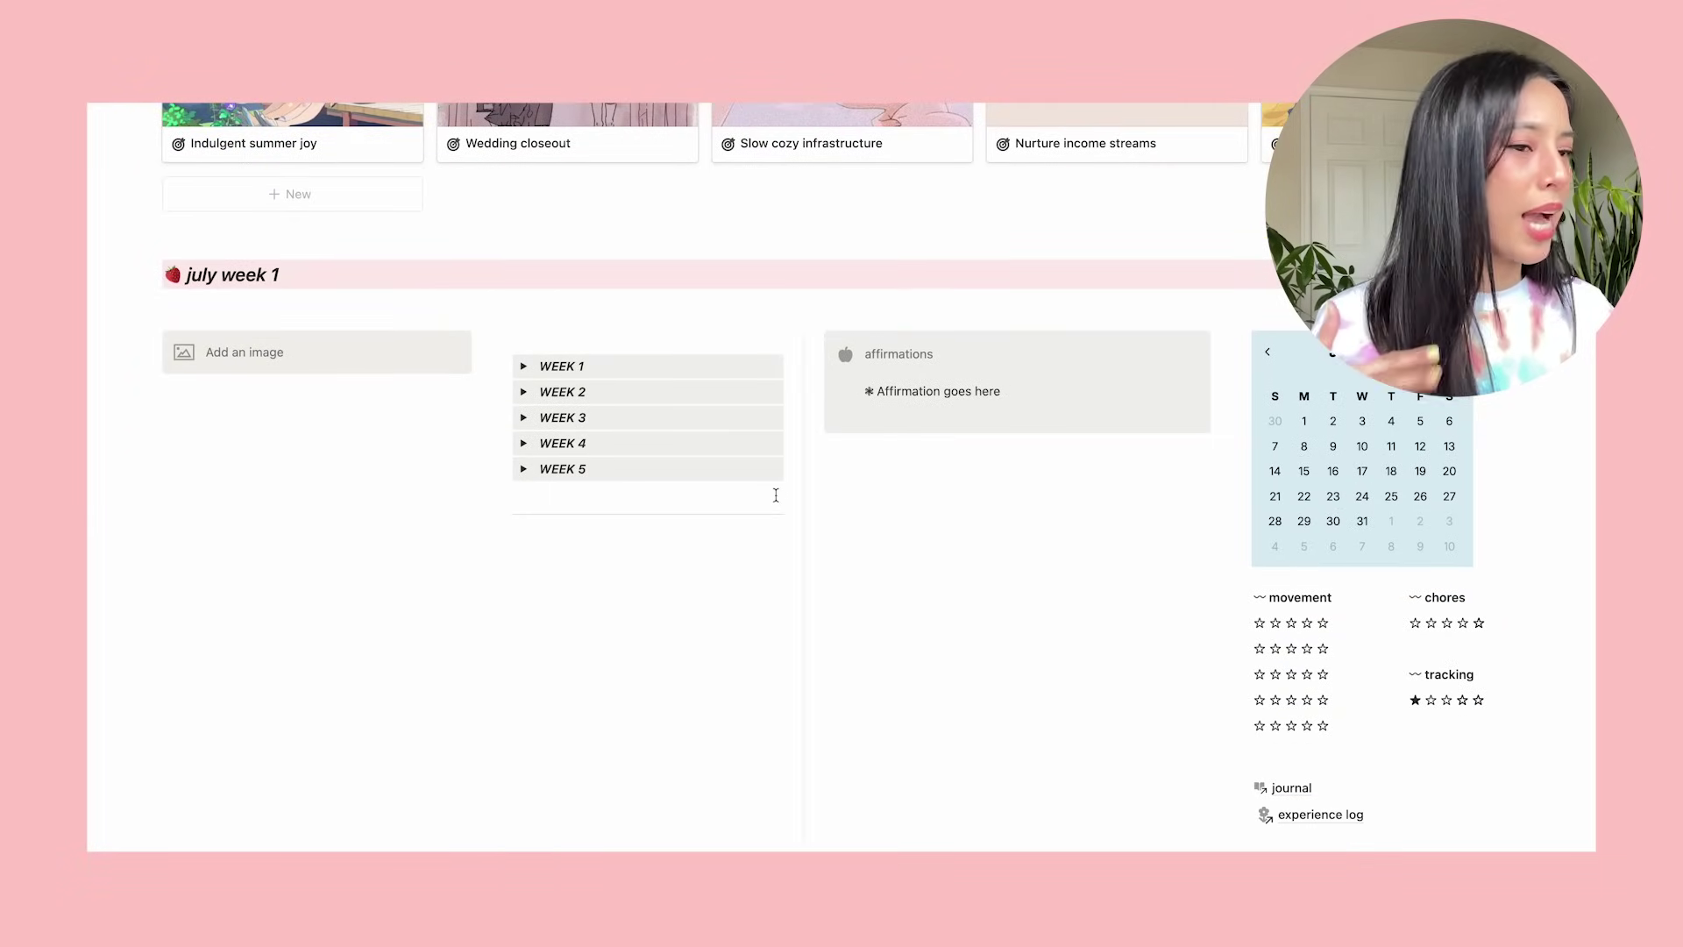
click(156, 351)
click(203, 253)
text(/col)
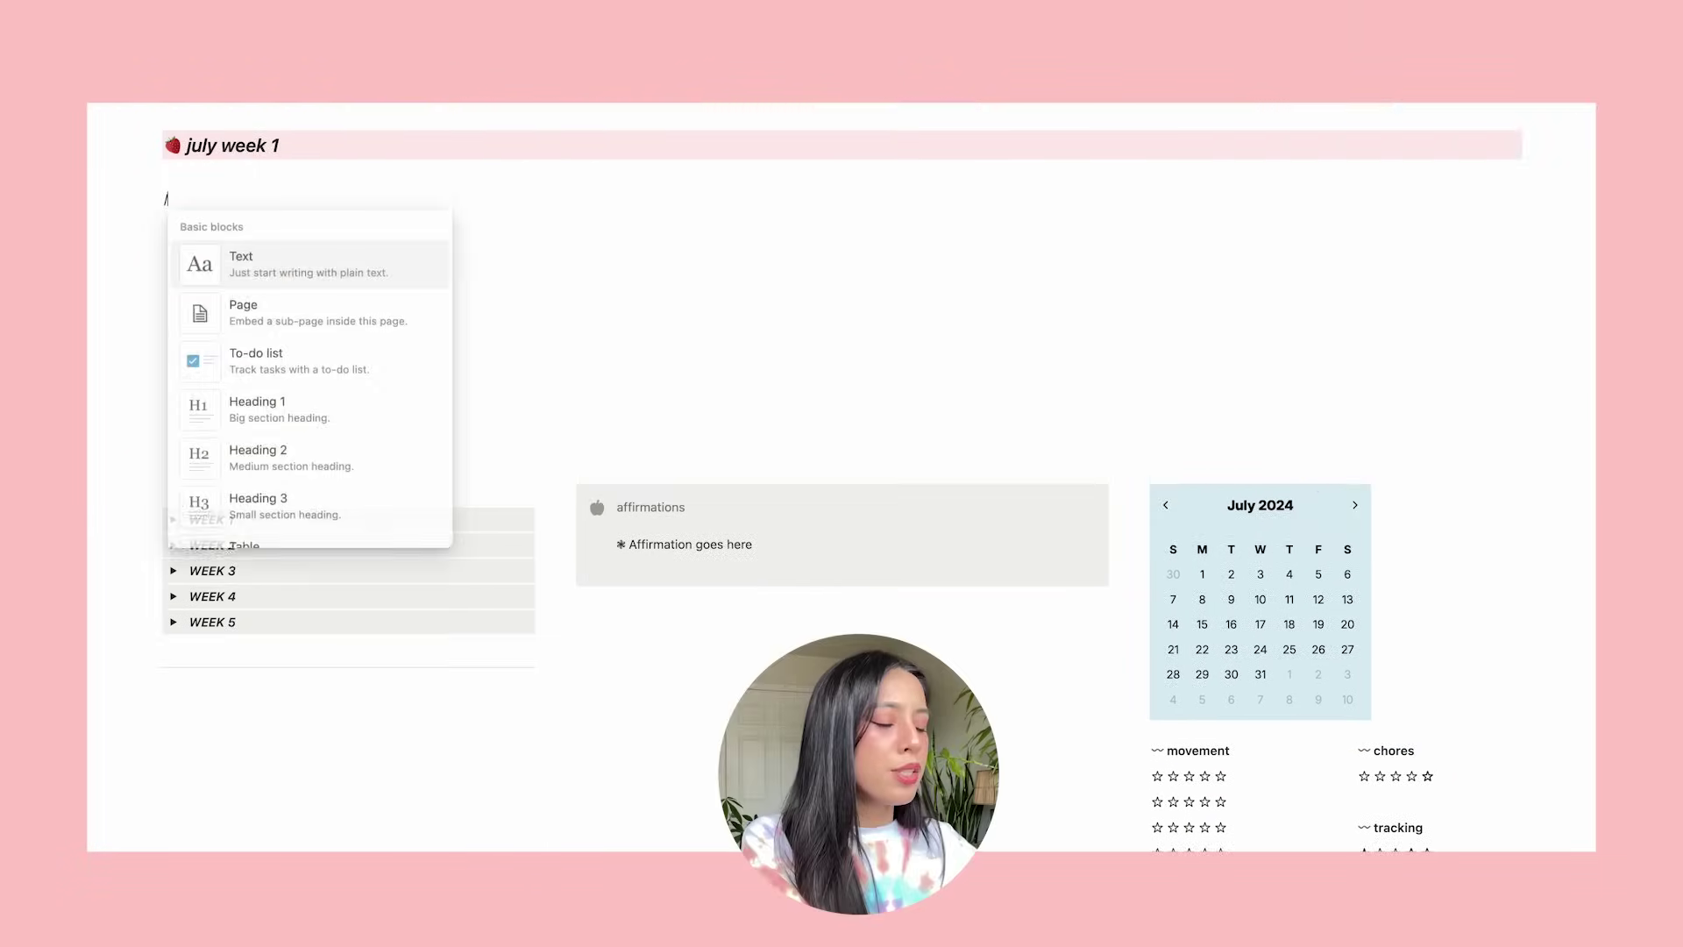
click(254, 367)
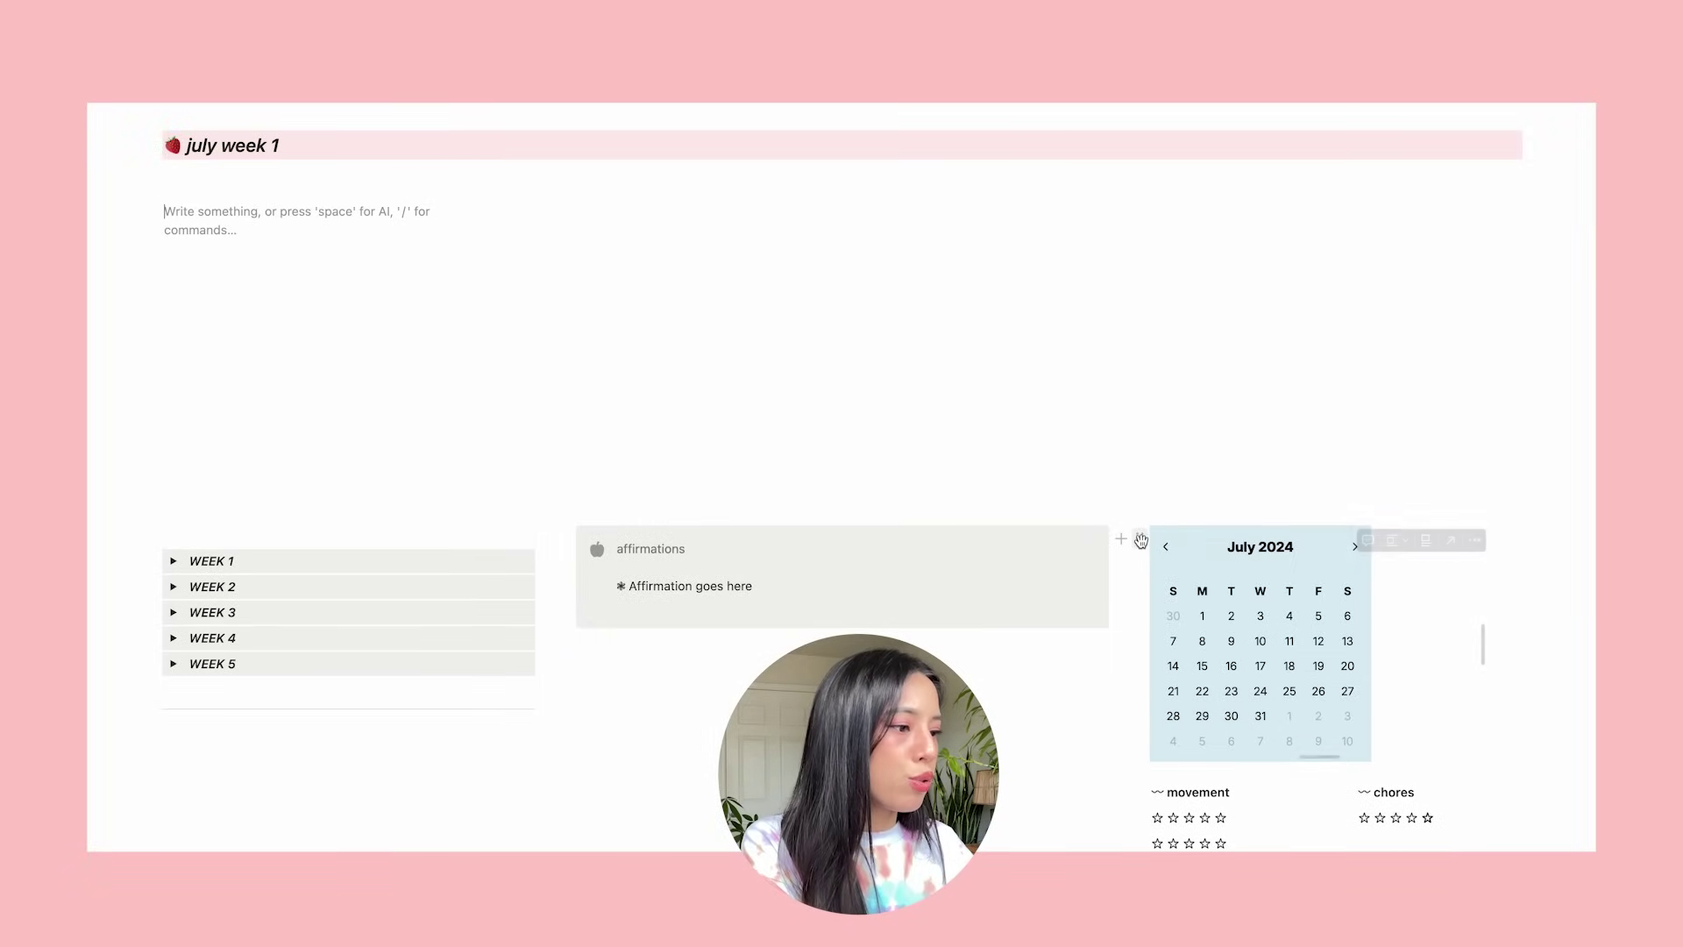
Move the July 2024 calendar into the fourth column and the "(MONTH) WEEK 1" heading with its toggle into the third.
drag(1138, 538, 1389, 199)
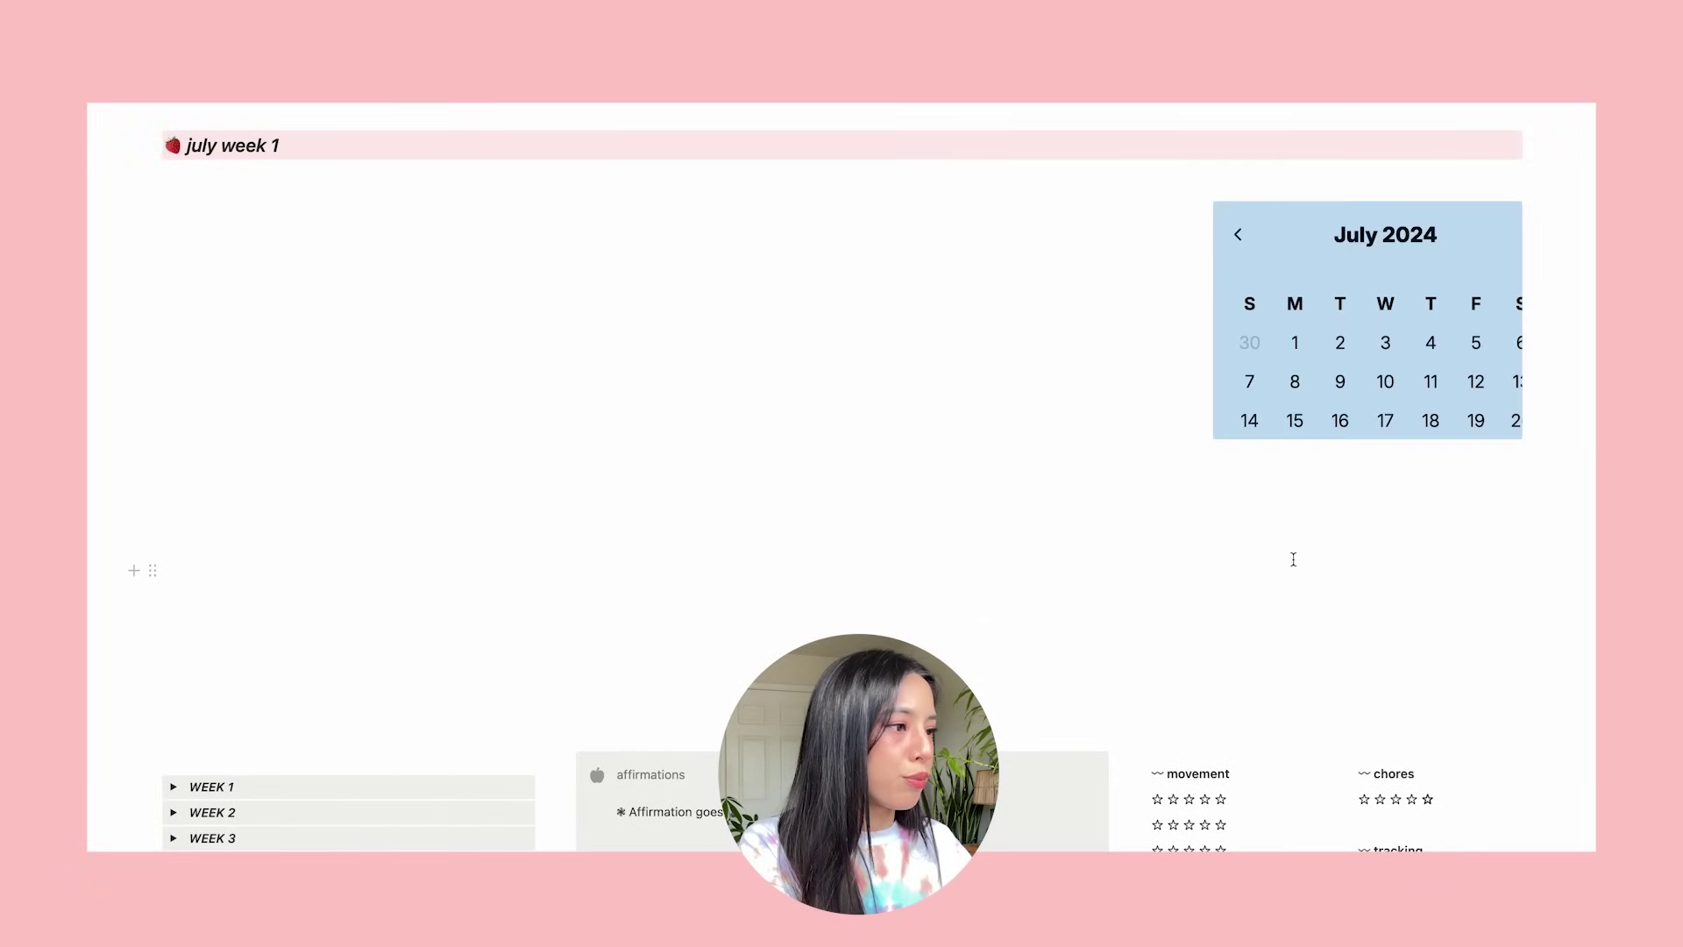
scroll(1298, 583, up, 1)
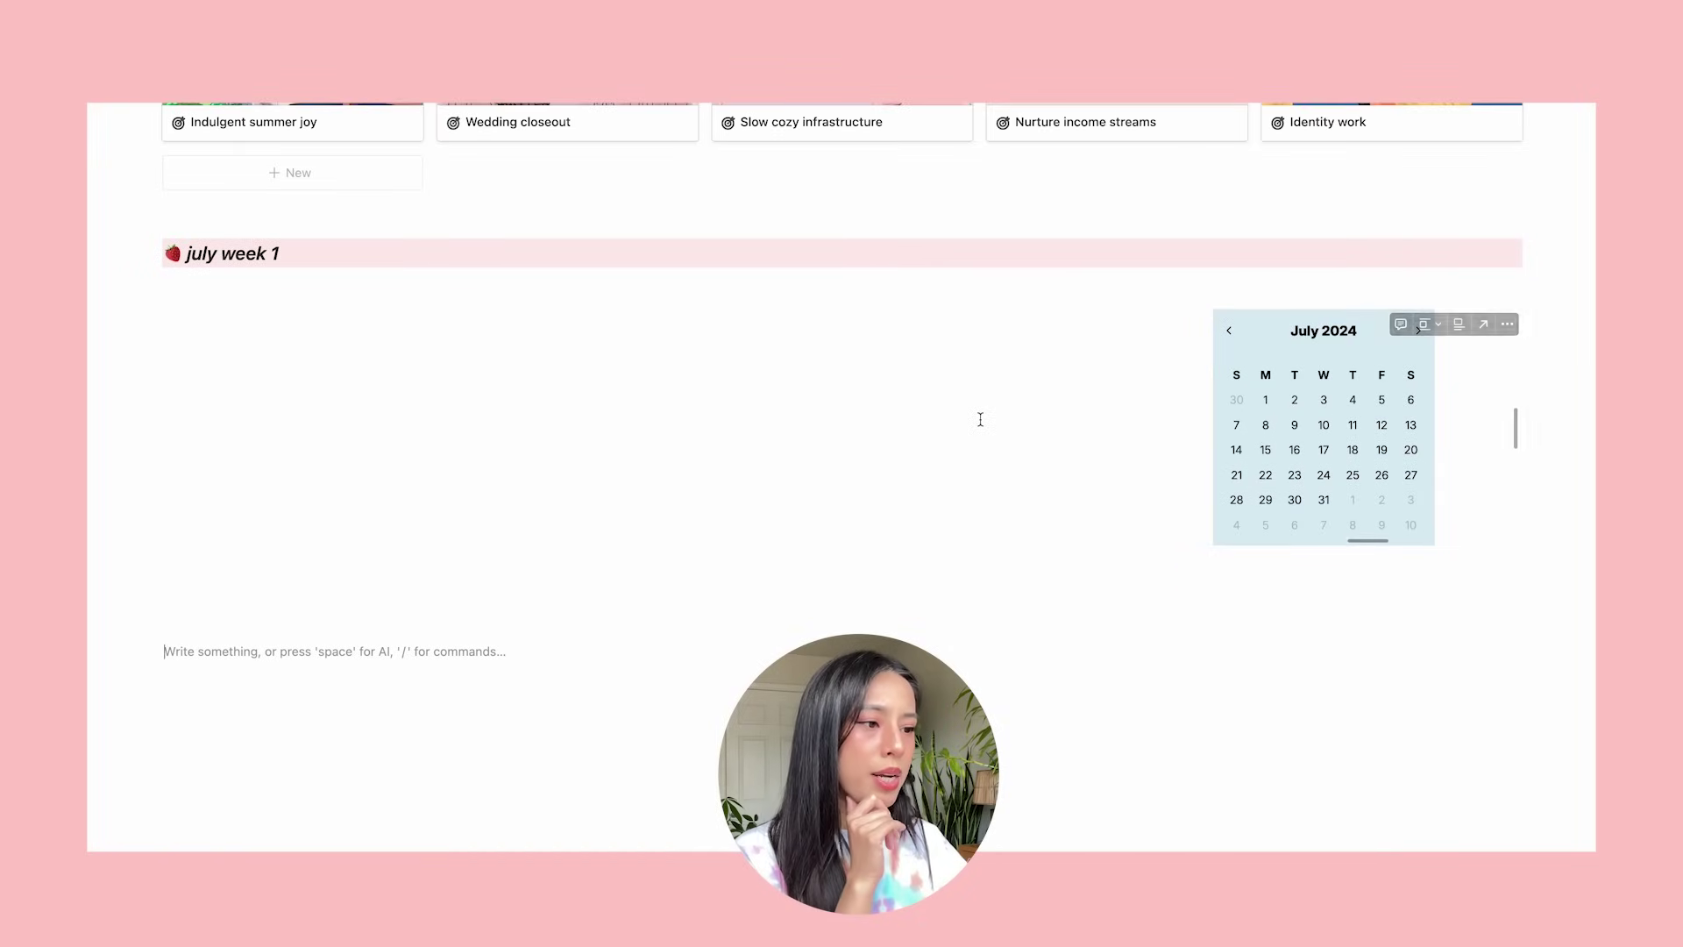
scroll(980, 417, down, 3)
scroll(980, 417, up, 3)
scroll(980, 419, down, 8)
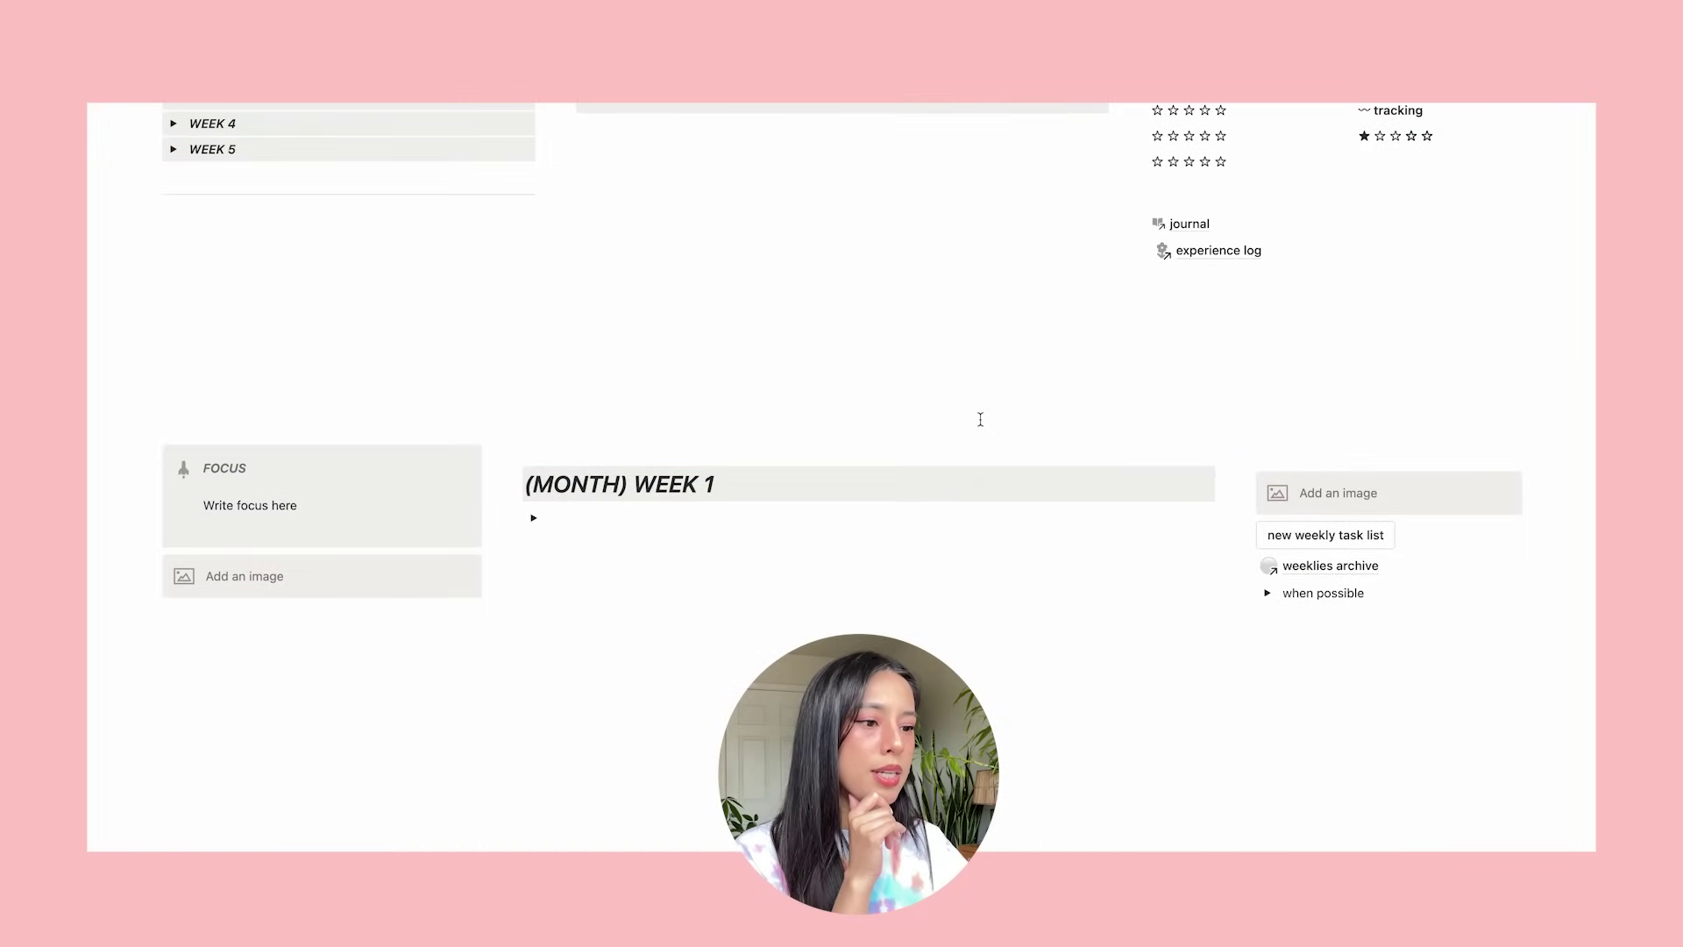
drag(669, 516, 885, 539)
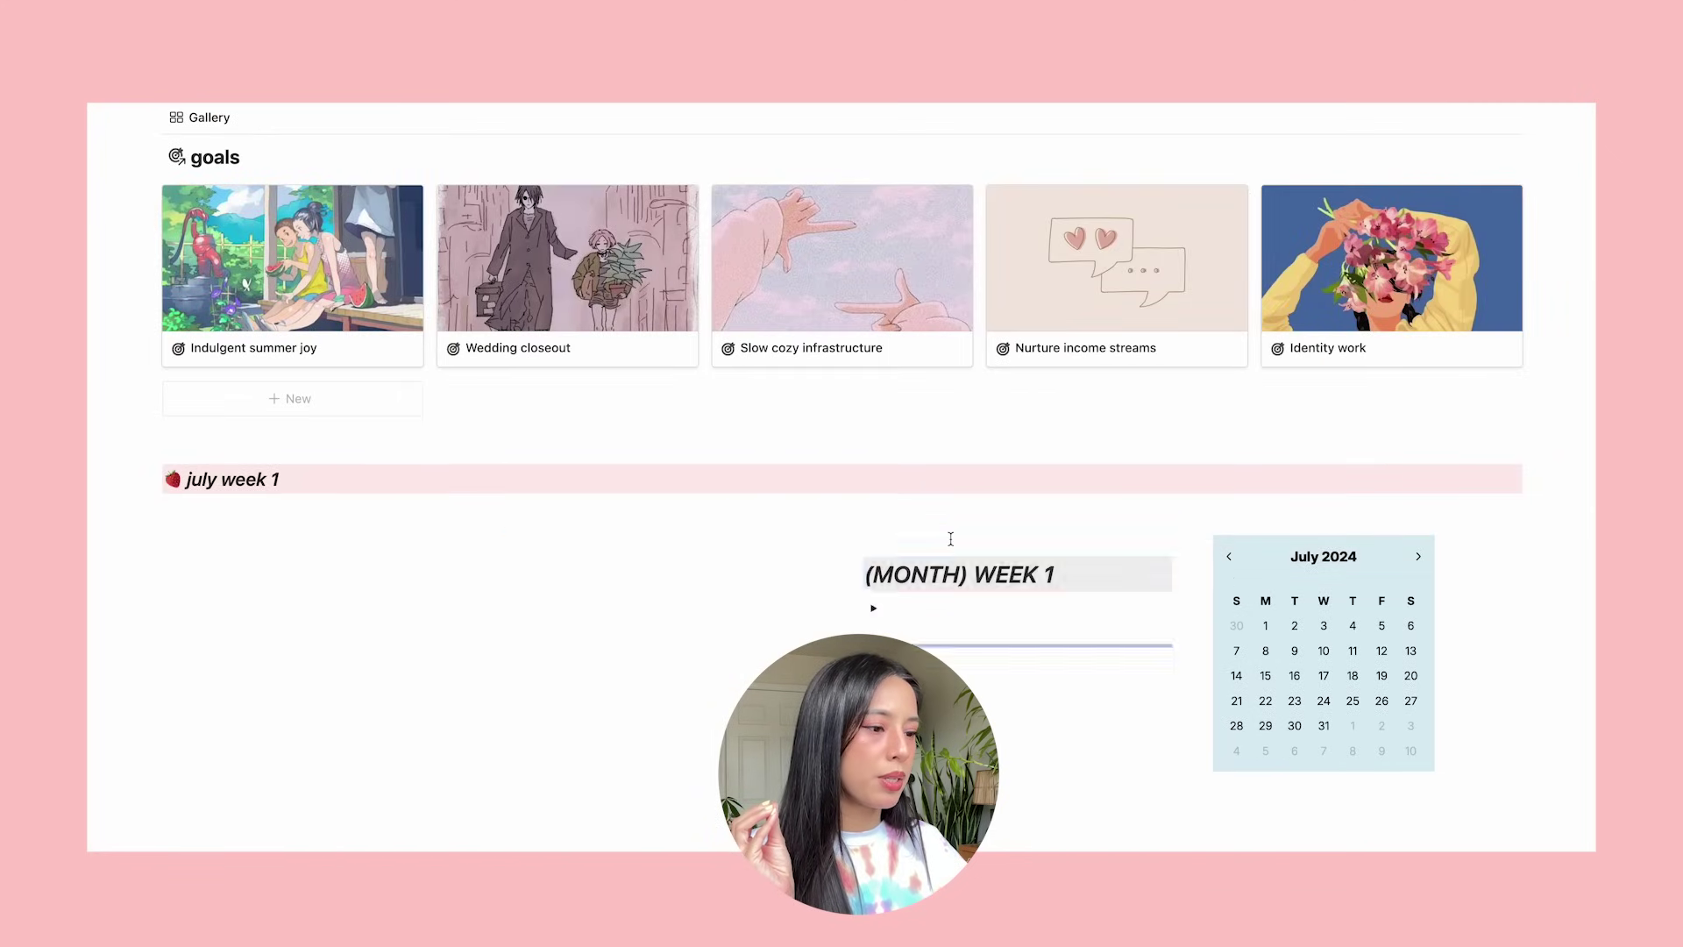
click(955, 661)
Expand the weekly planner's toggles for every day from MONDAY to SUNDAY and for NEXT WEEK.
scroll(955, 661, down, 2)
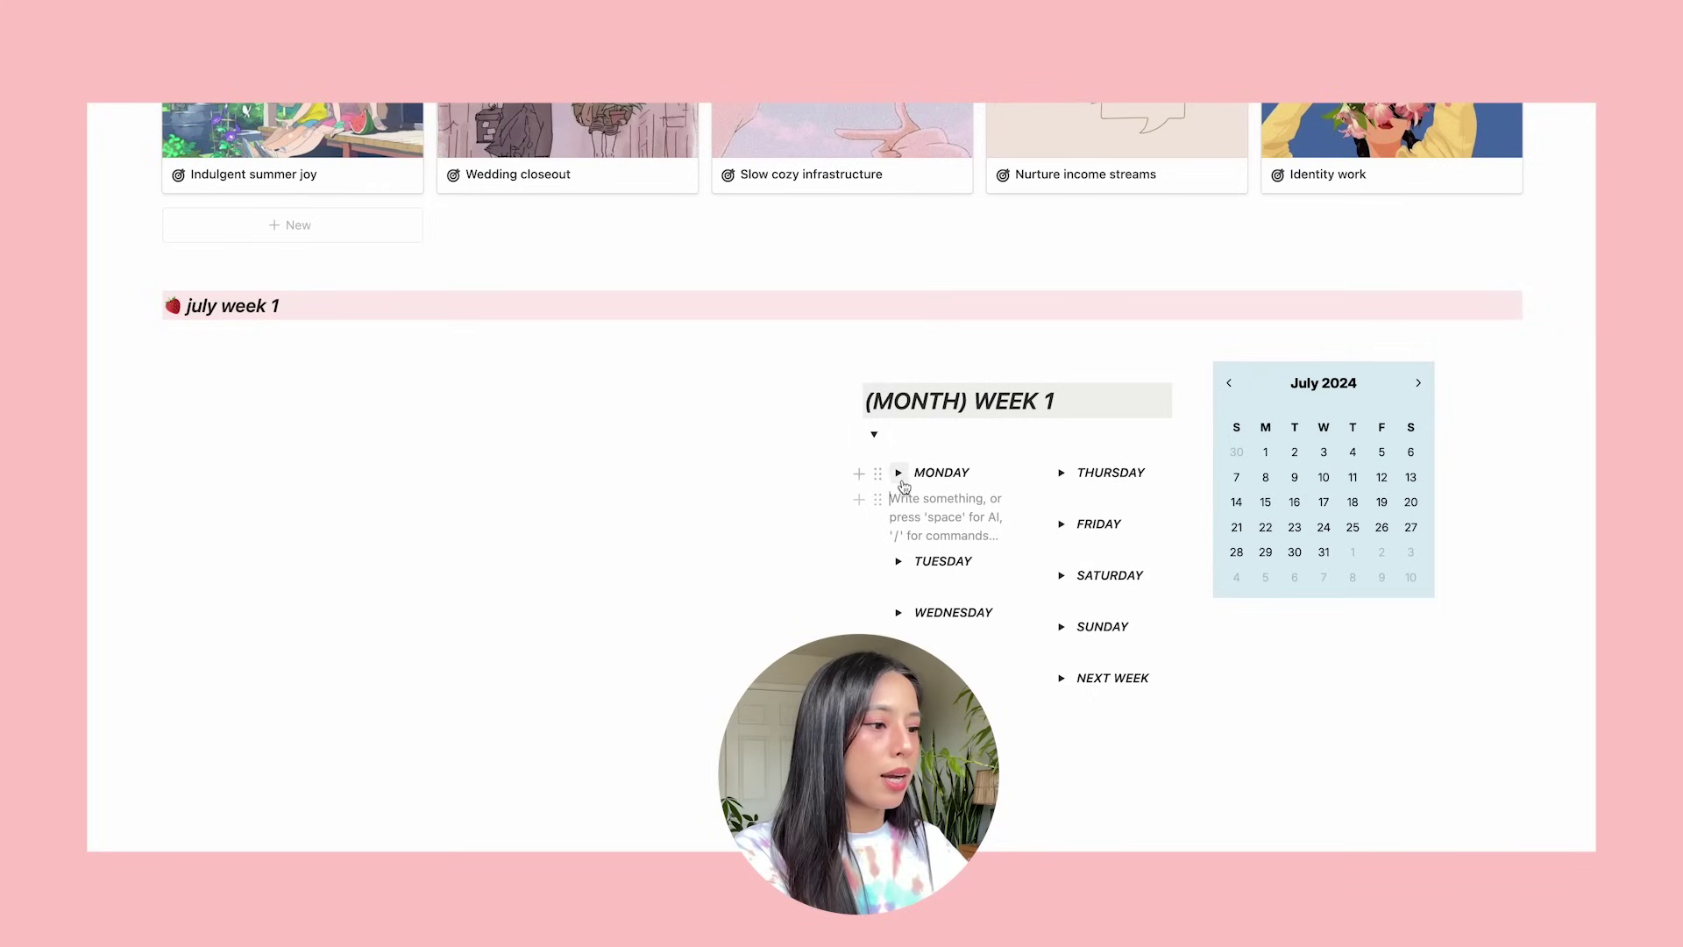
click(1062, 472)
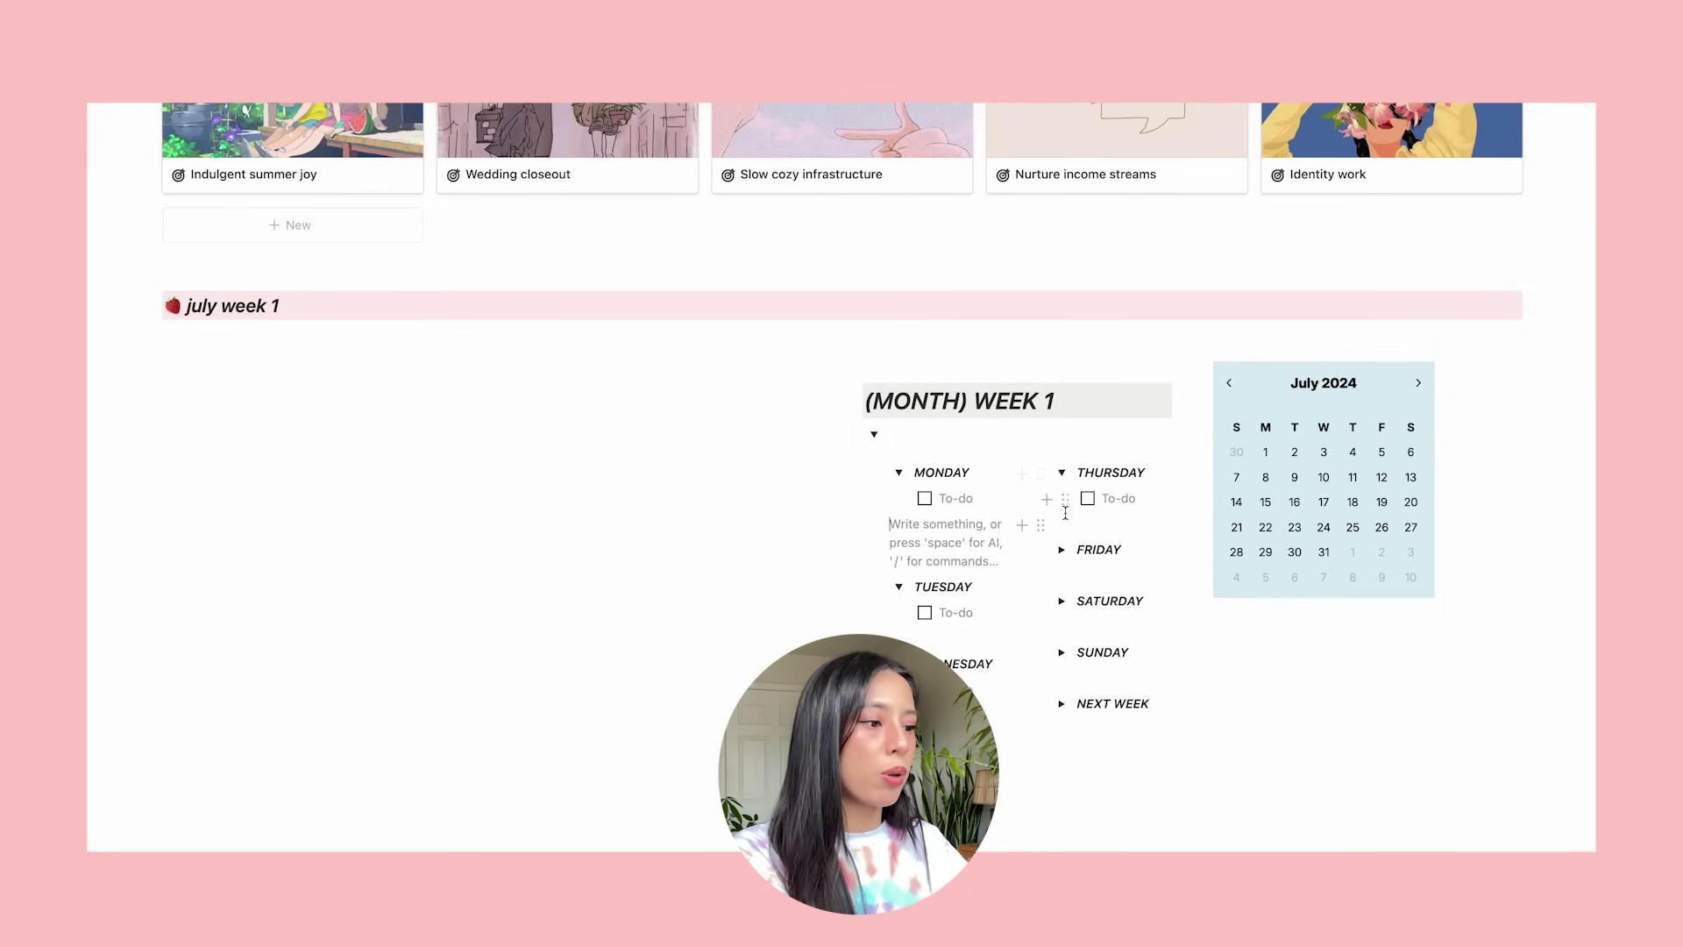
click(1062, 549)
click(1061, 626)
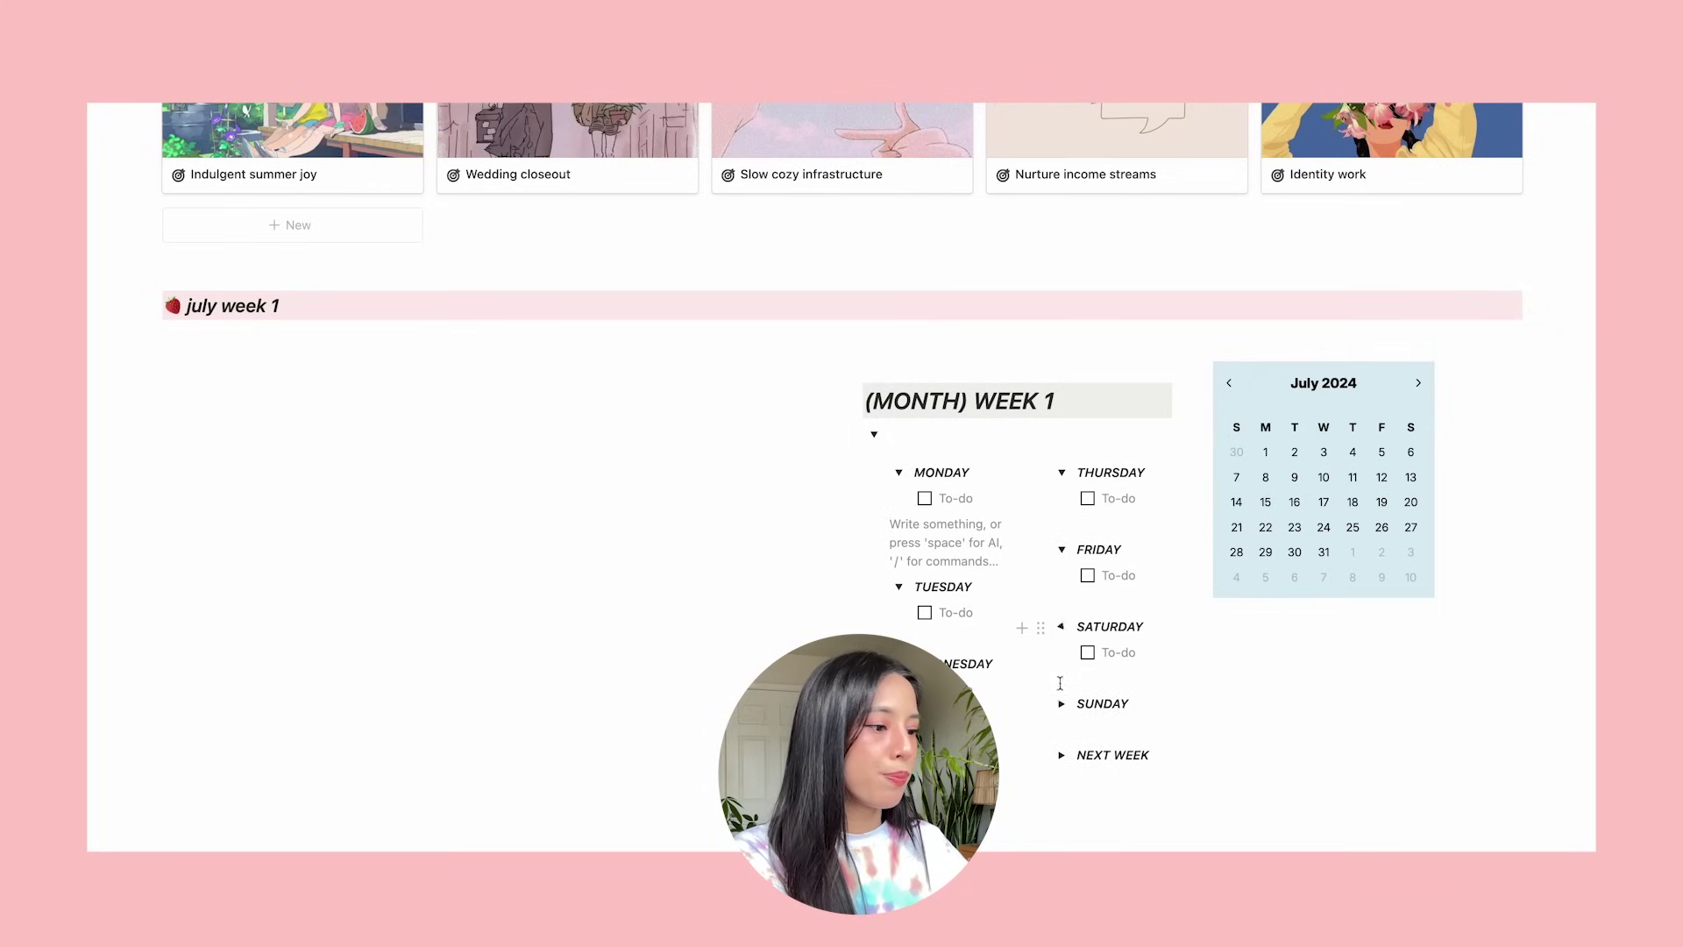
click(1062, 703)
click(1062, 780)
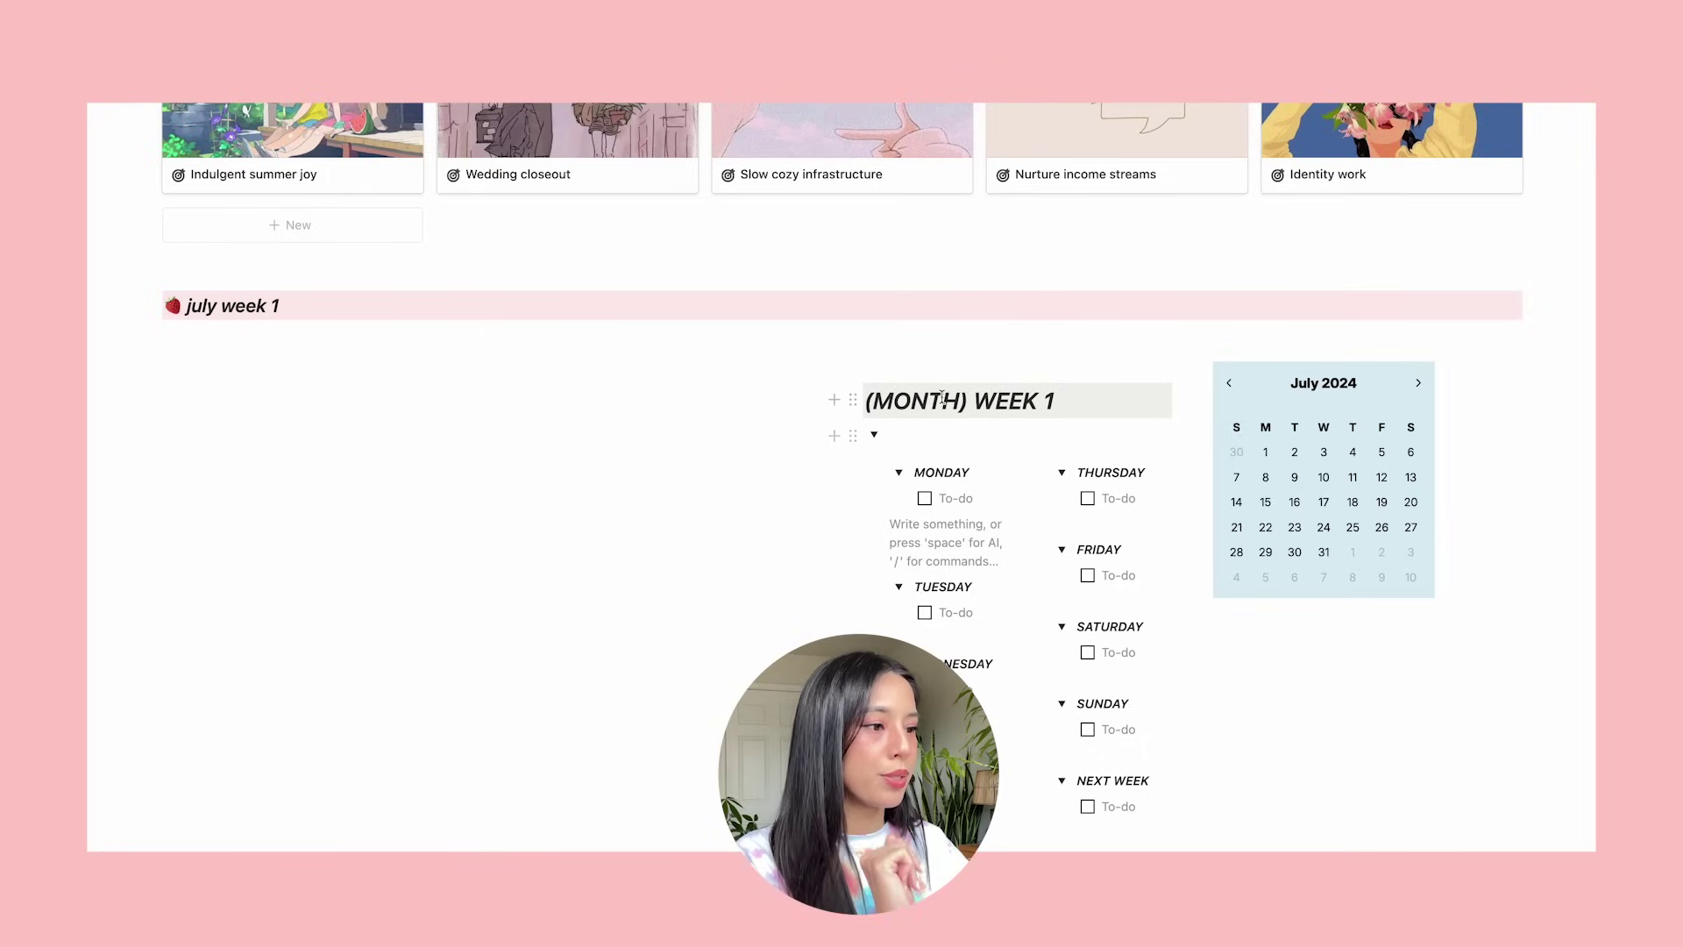
Rename the "(MONTH) WEEK 1" heading to "this week".
drag(837, 401, 1069, 400)
text(thish we)
key(BackSpace)
key(BackSpace)
key(BackSpace)
key(BackSpace)
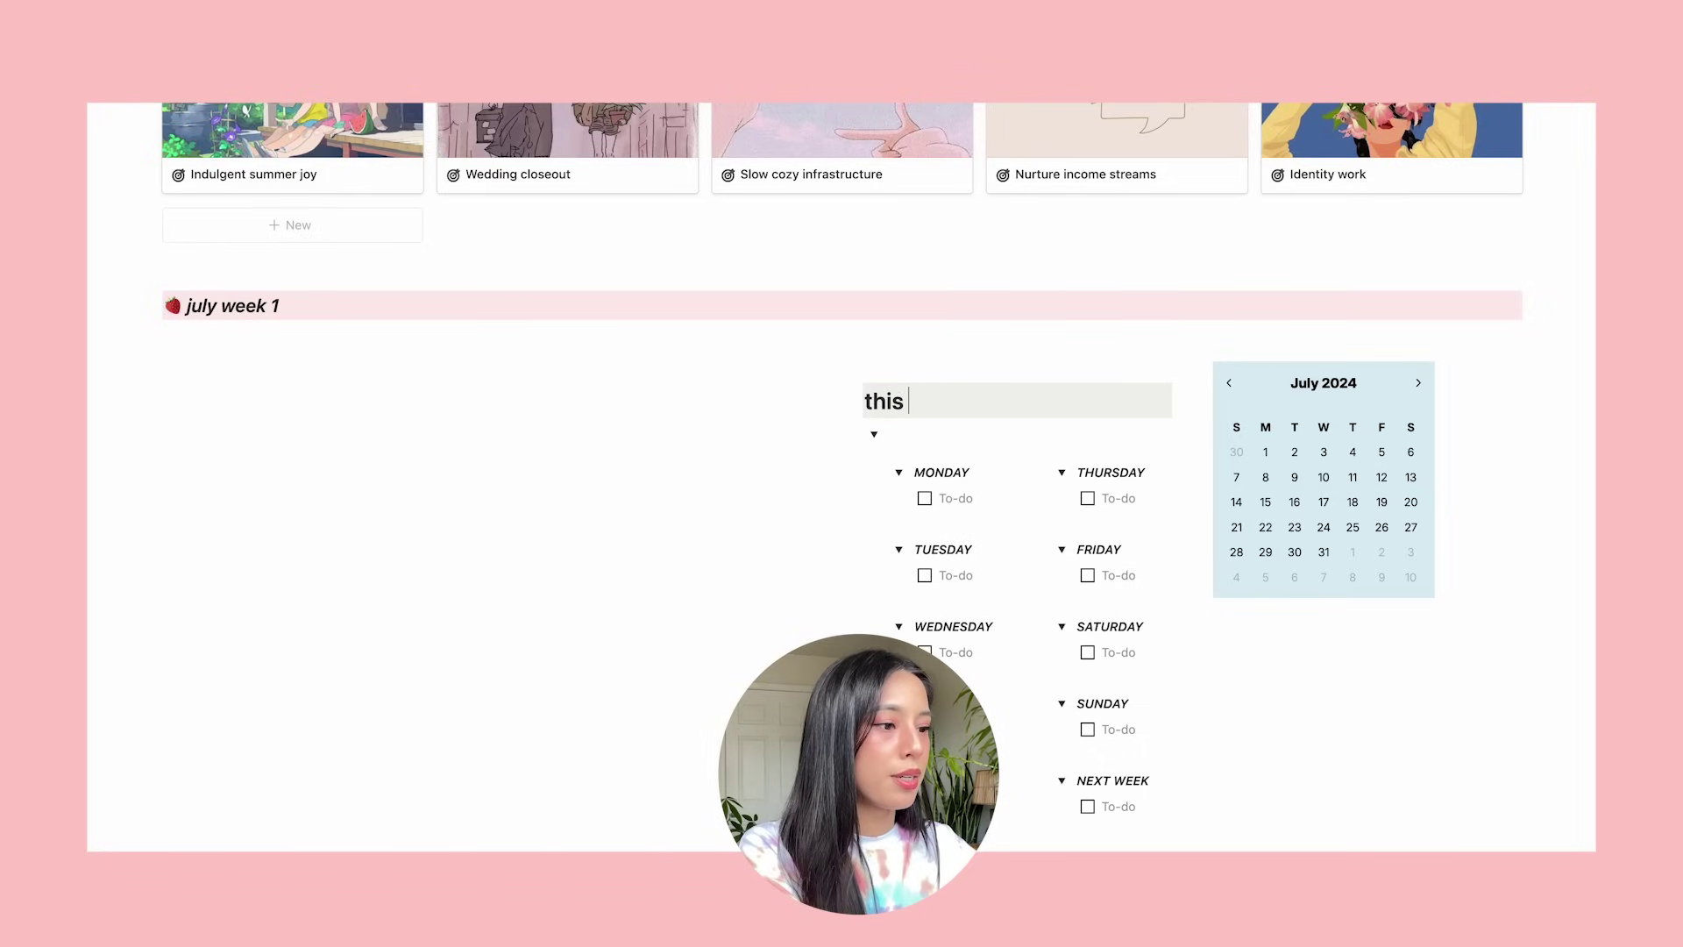
text(week)
Give the "this week" heading a red background and turn it into Heading 2.
click(850, 400)
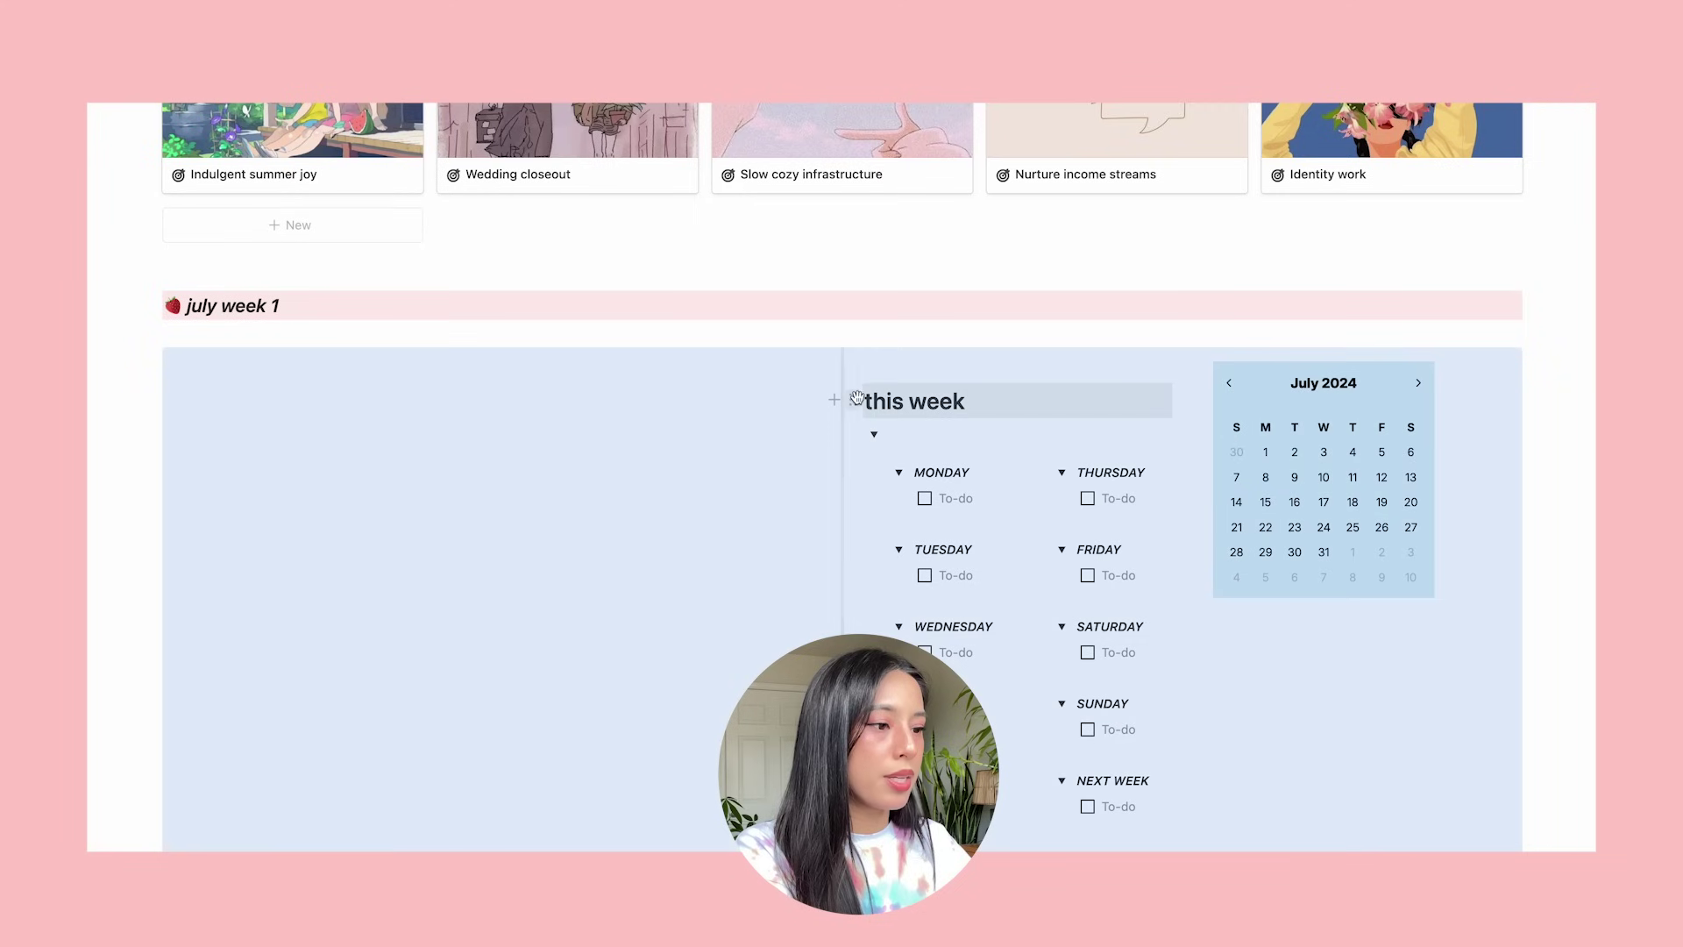
mouse_move(810, 530)
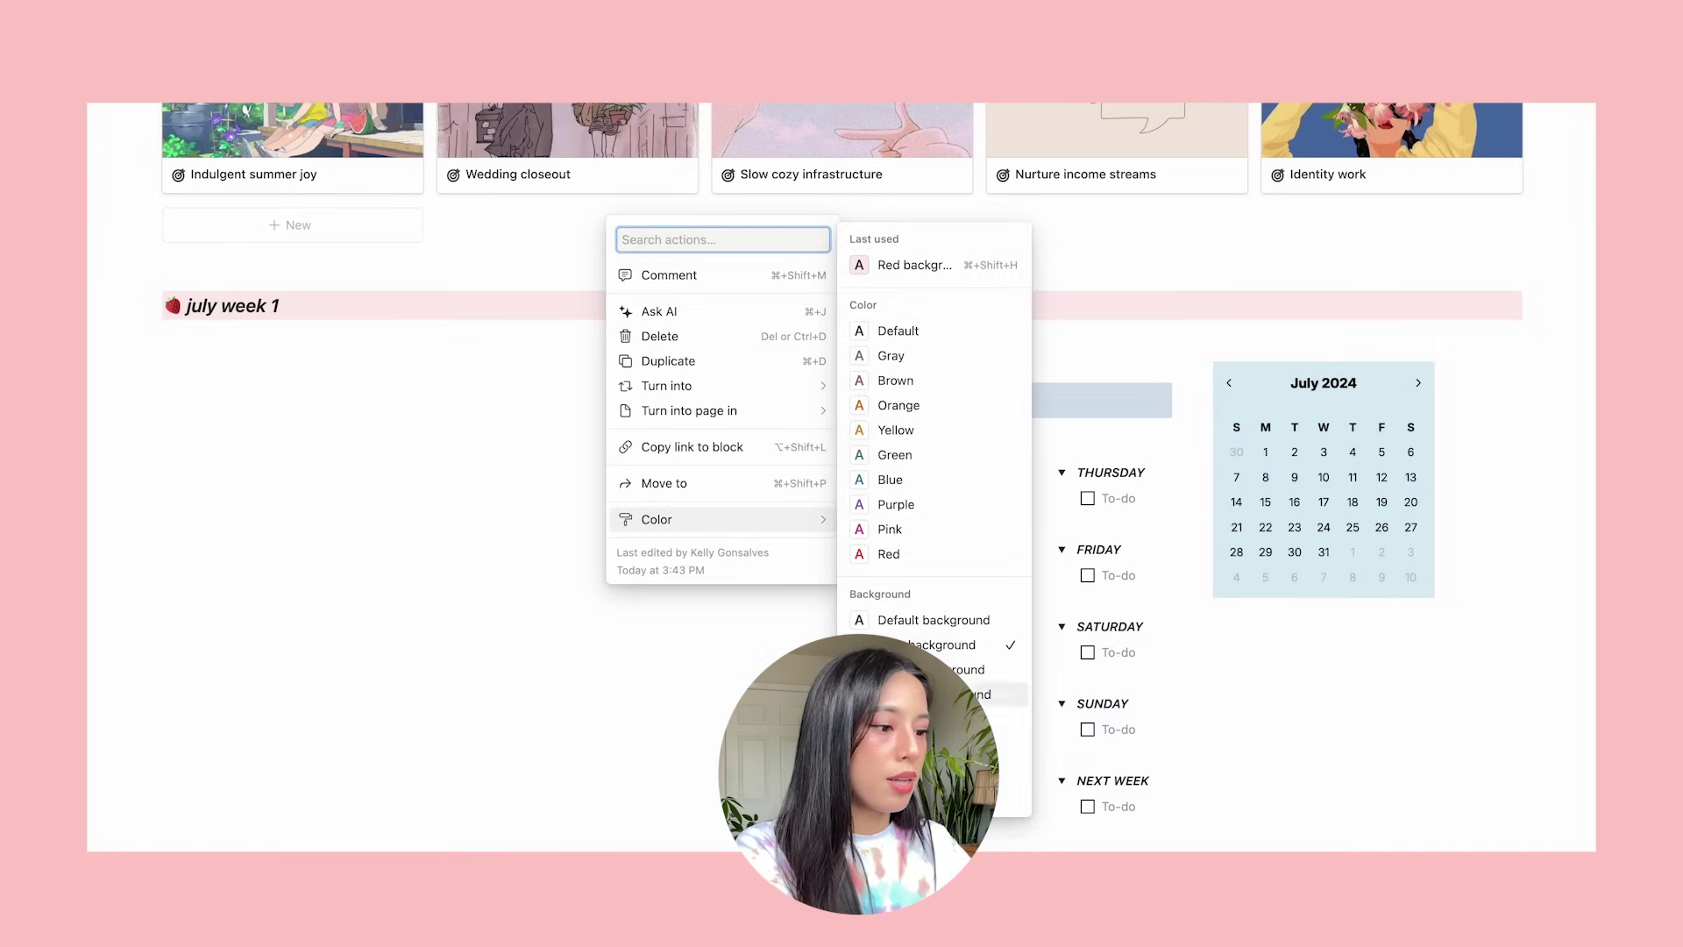
scroll(1016, 788, down, 1)
click(929, 749)
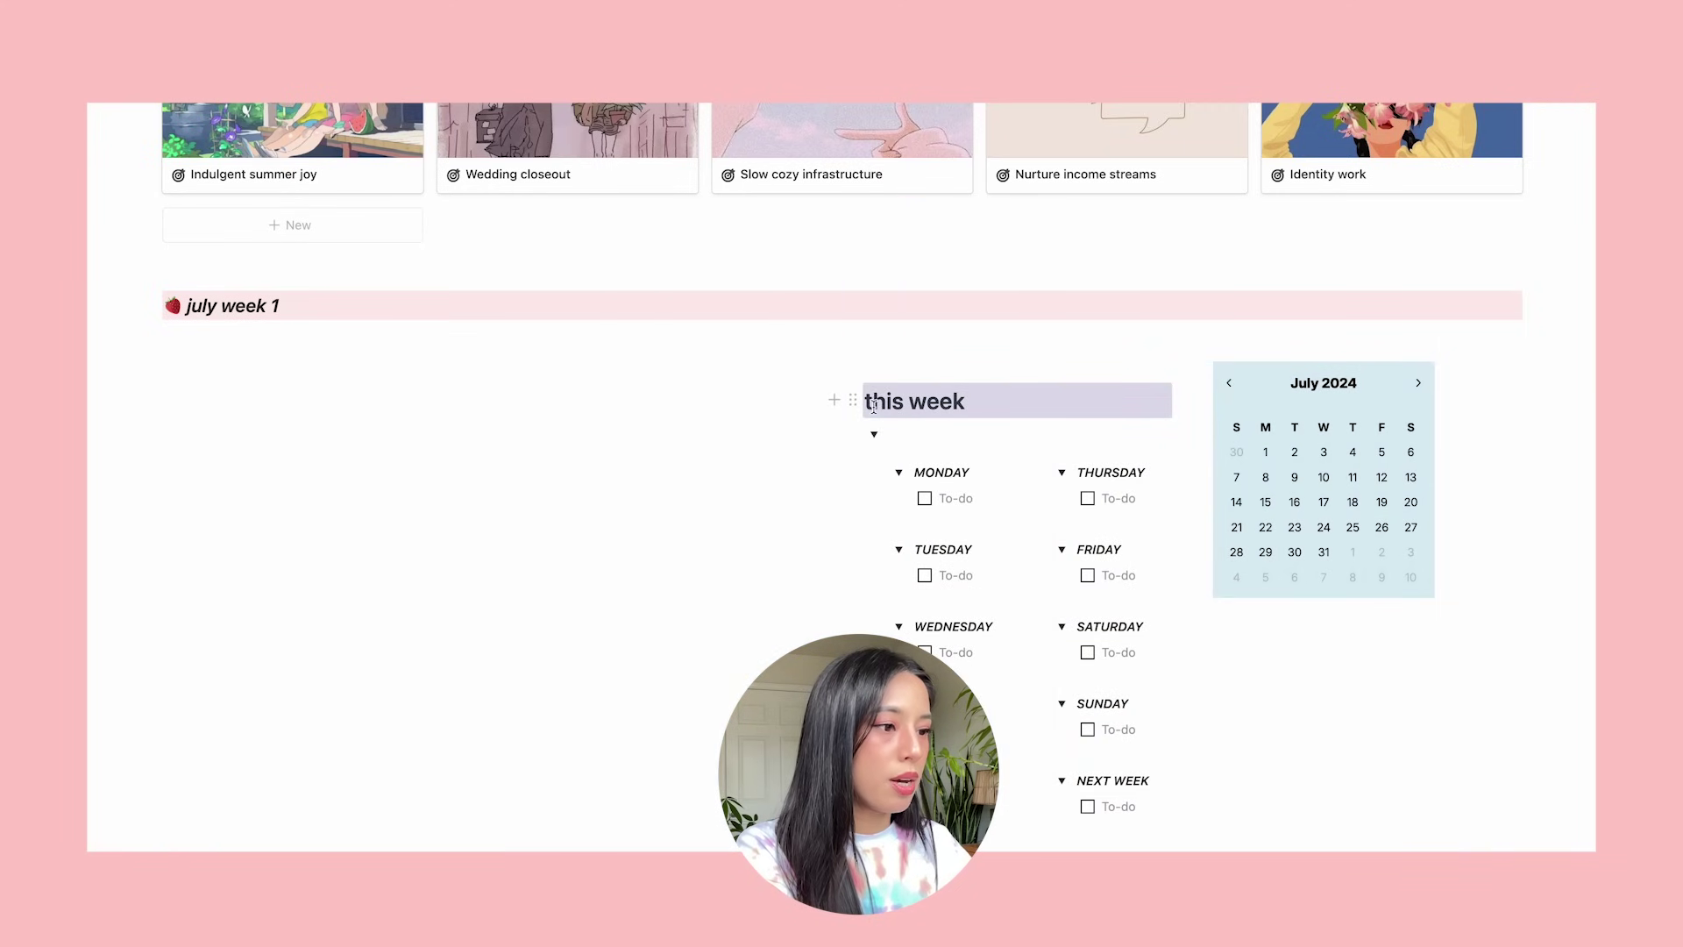
click(852, 400)
mouse_move(785, 386)
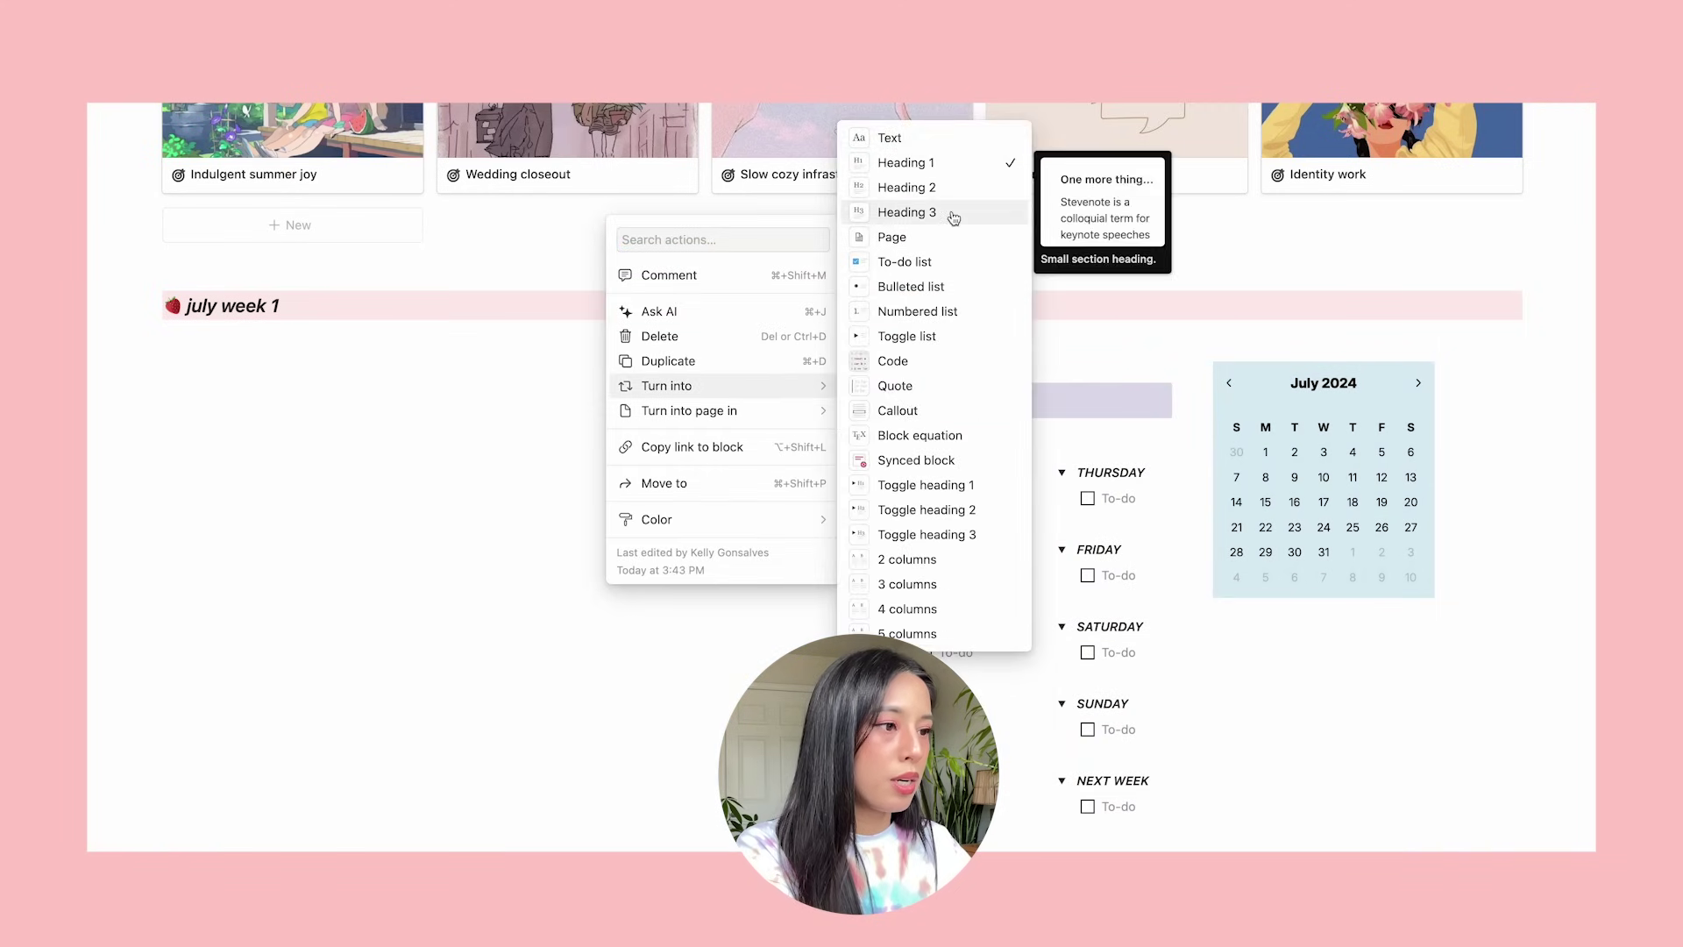
click(953, 214)
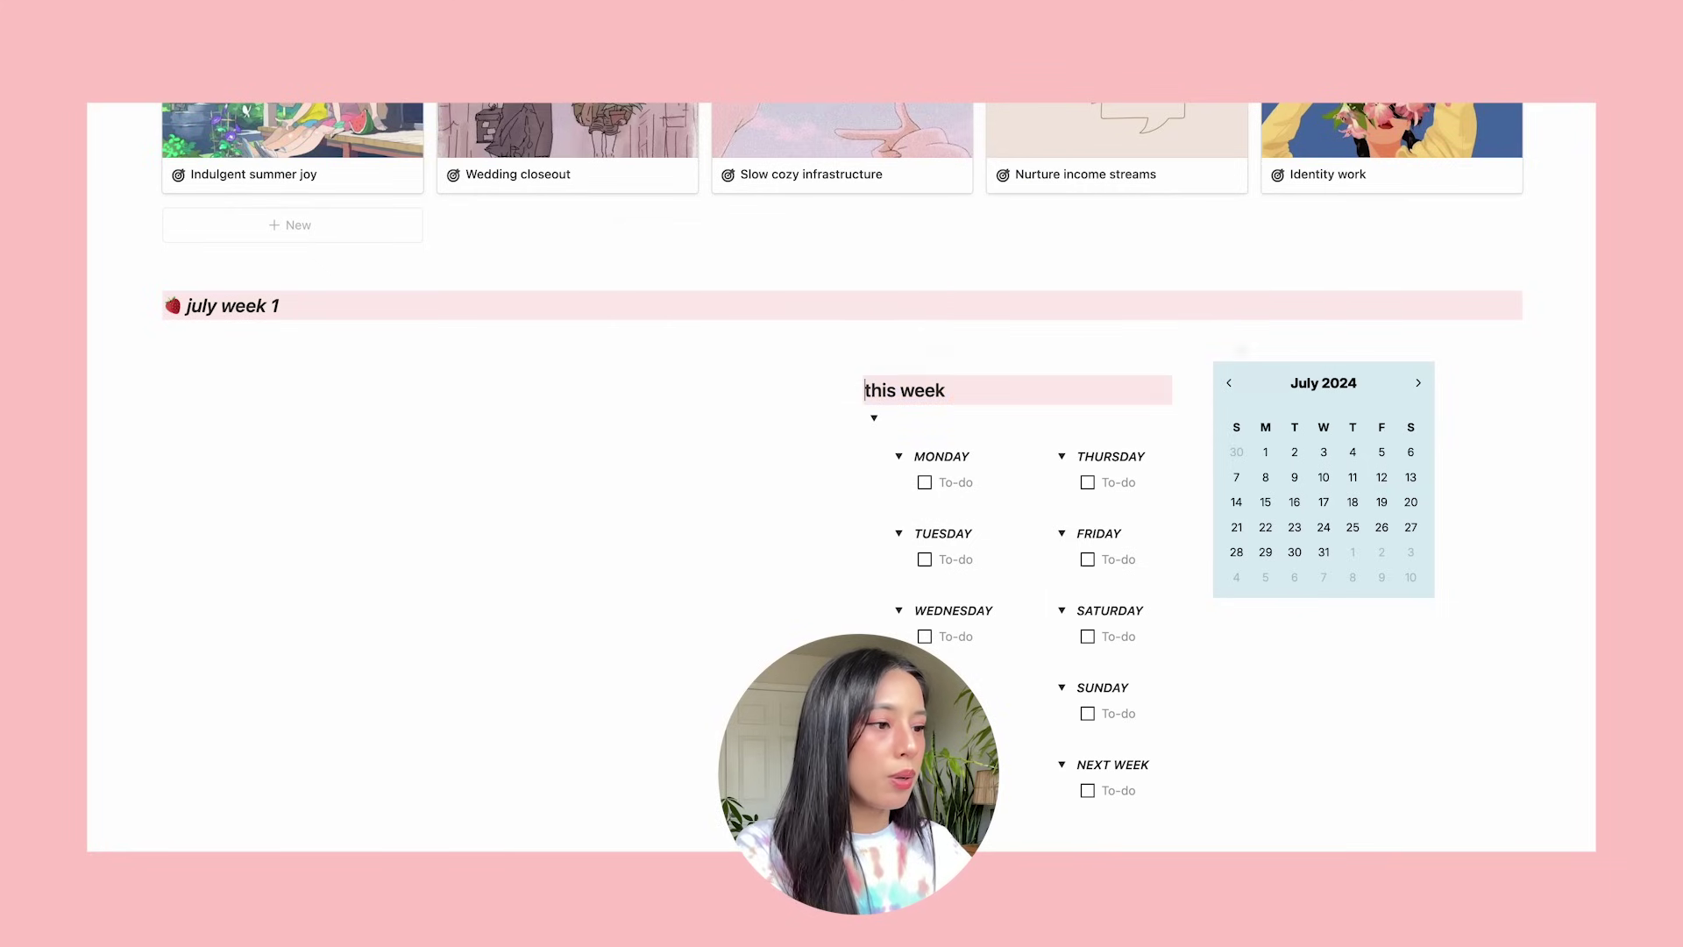
Insert a strawberry emoji before "this week" and italicize the heading text.
key(ctrl+super+space)
key(Escape)
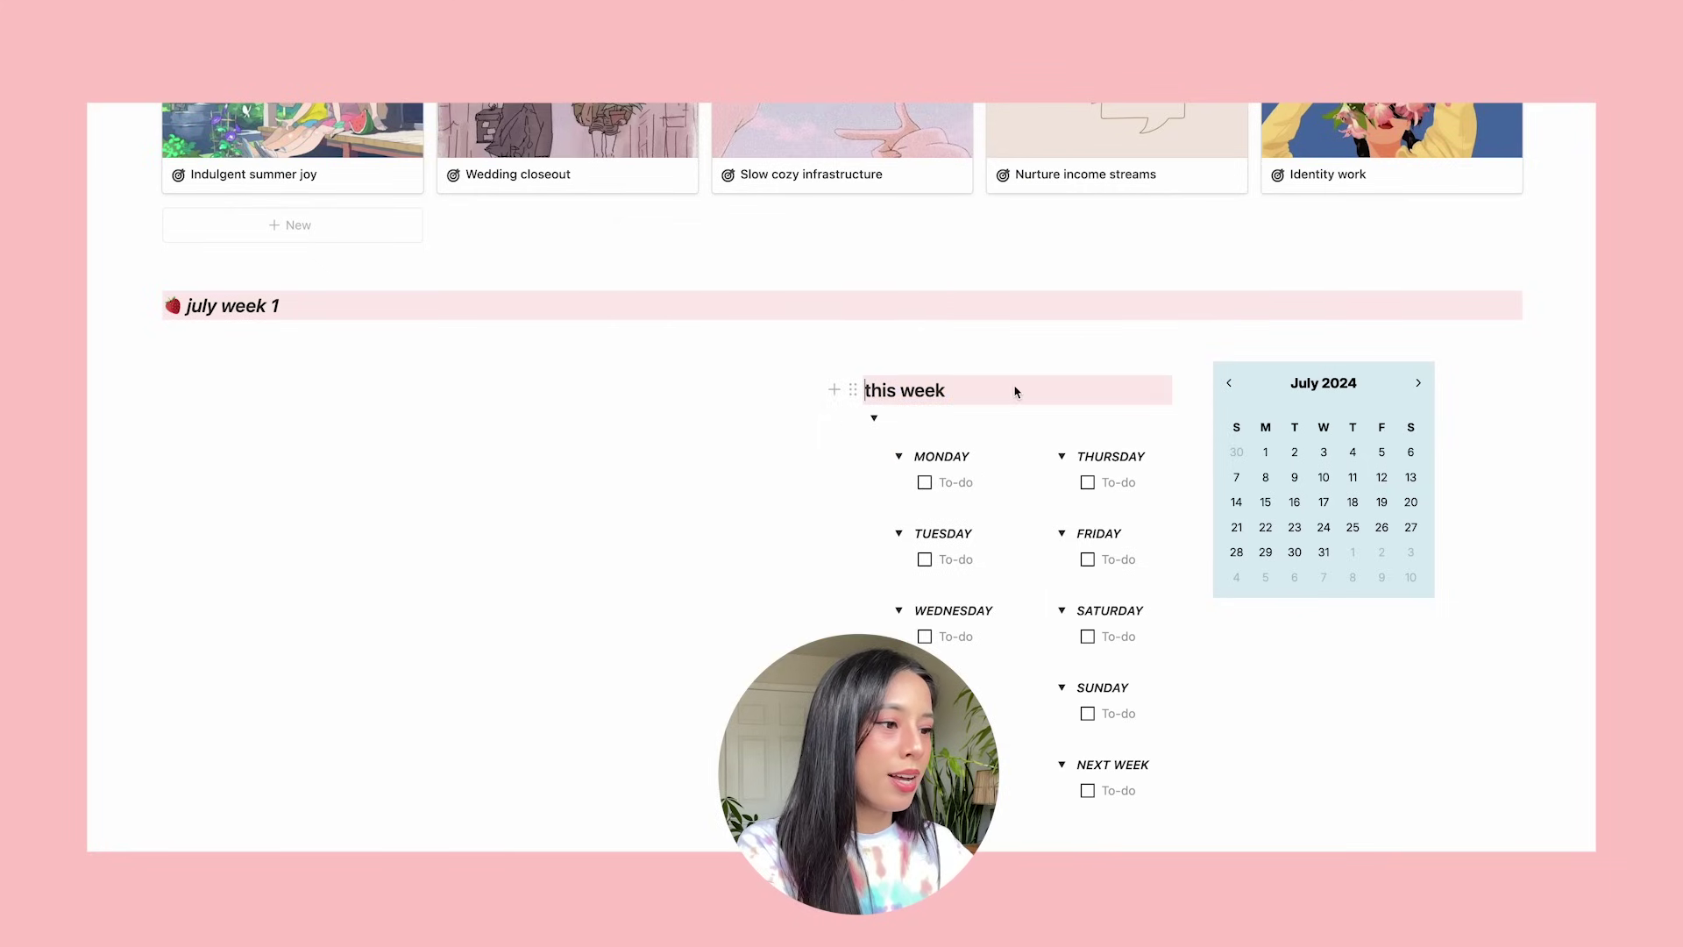
text(🍓)
key(shift+super+Right)
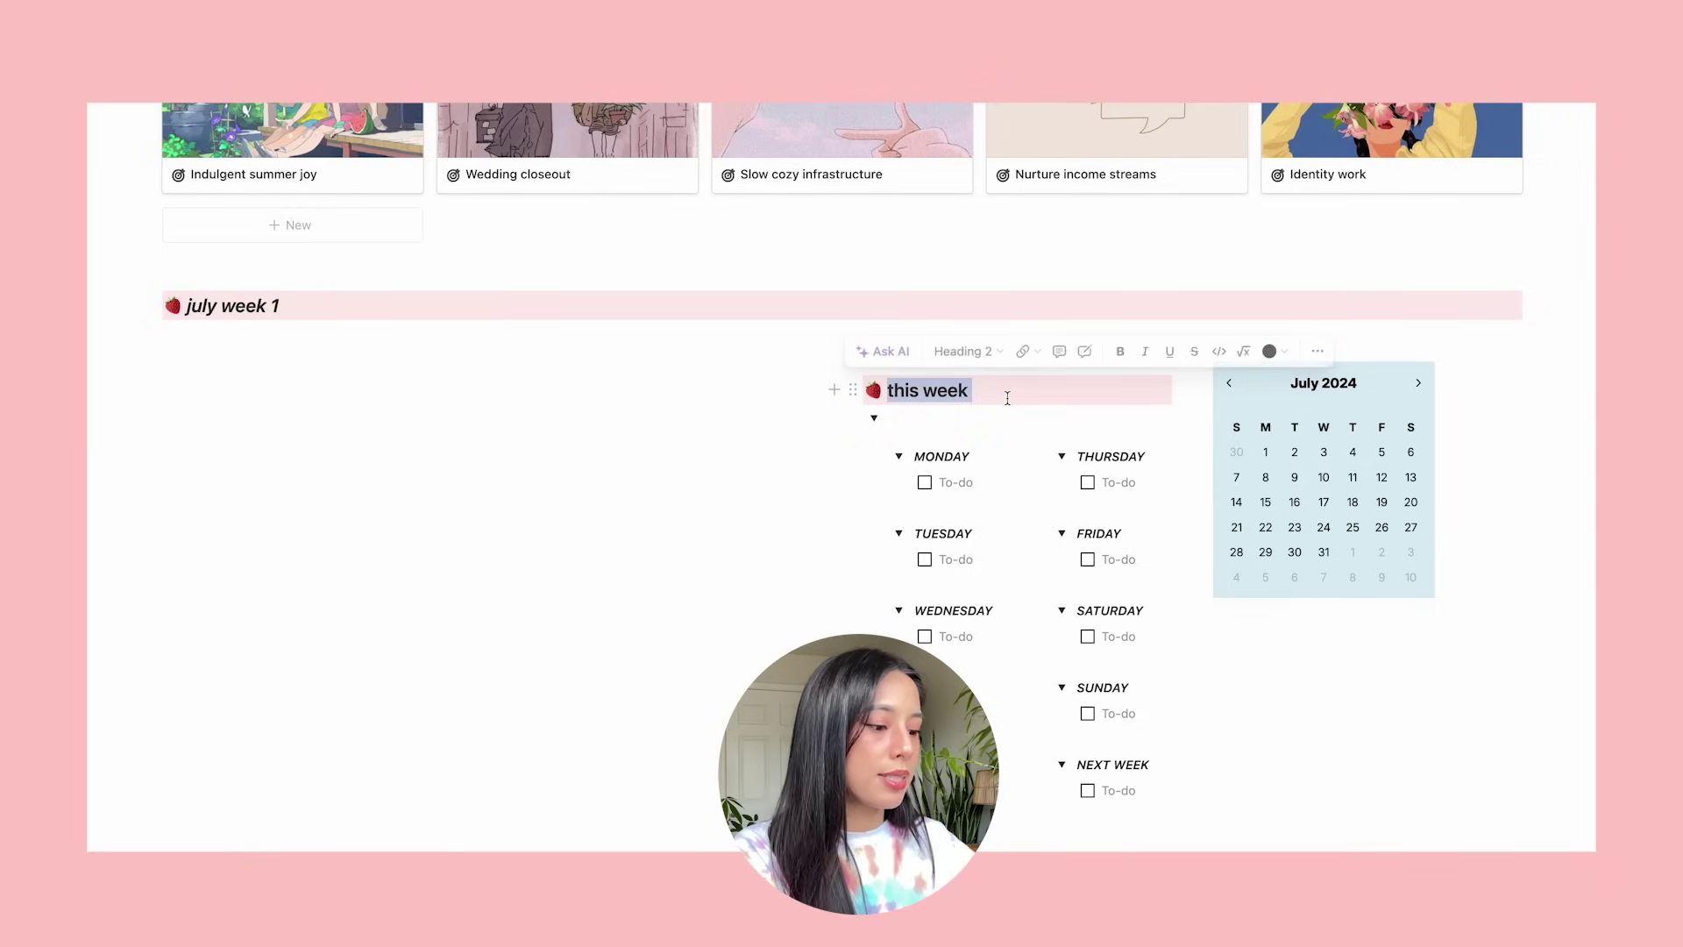
key(super+i)
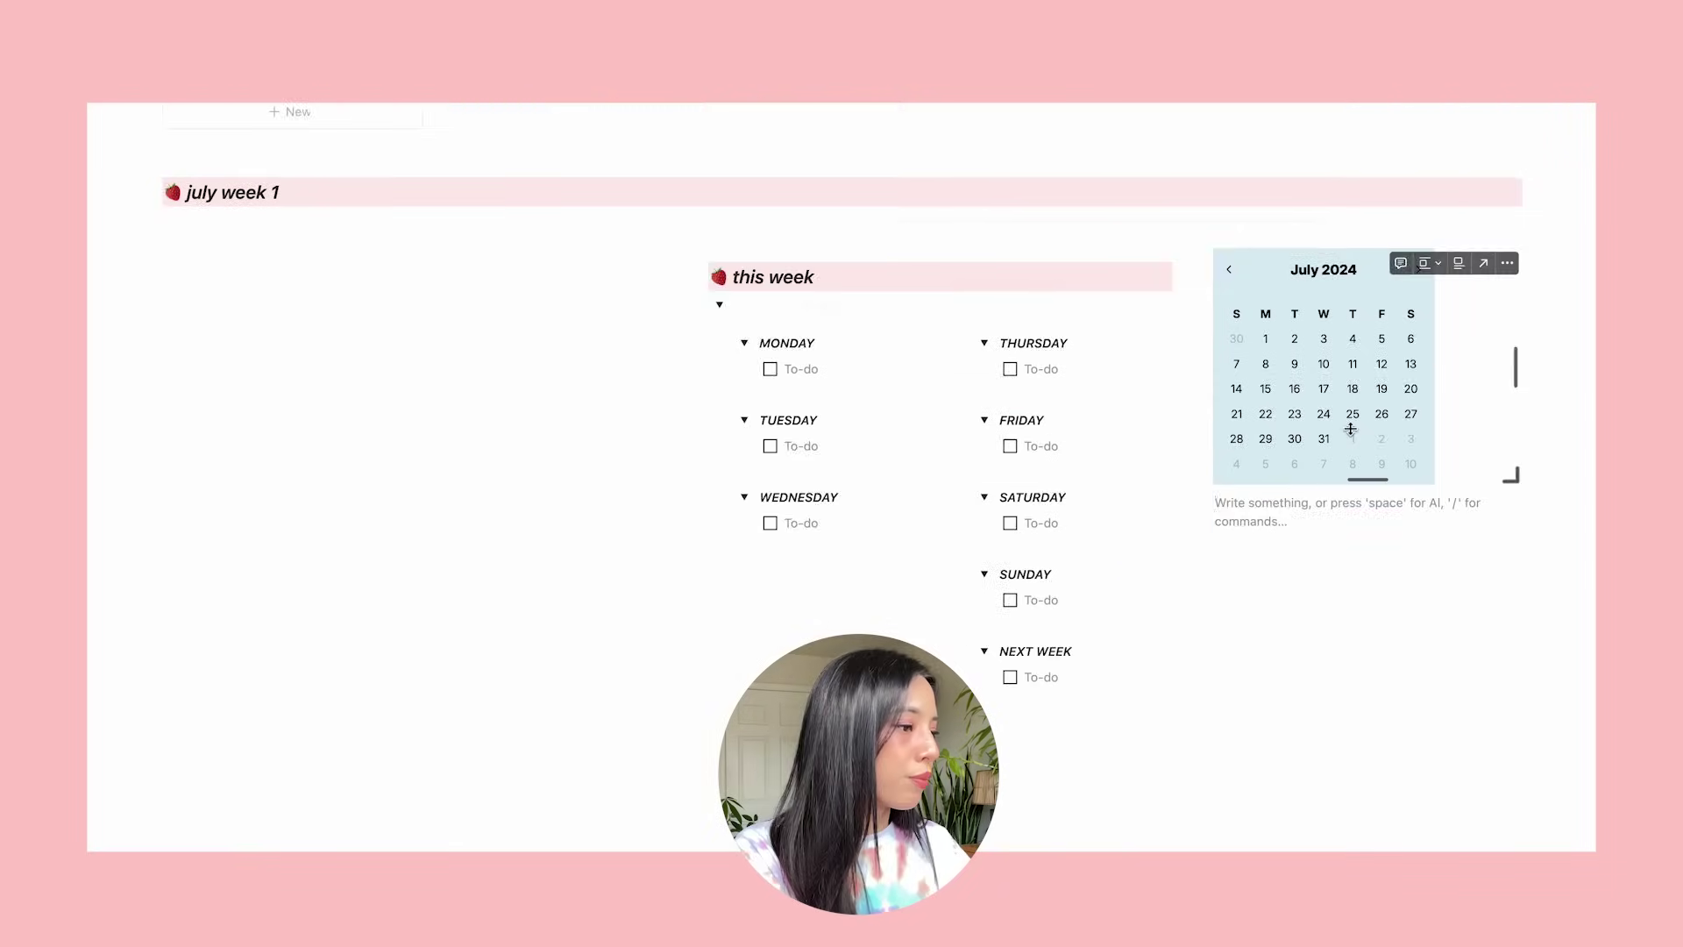
Narrow the first column under the "july week 1" heading.
scroll(1351, 429, down, 2)
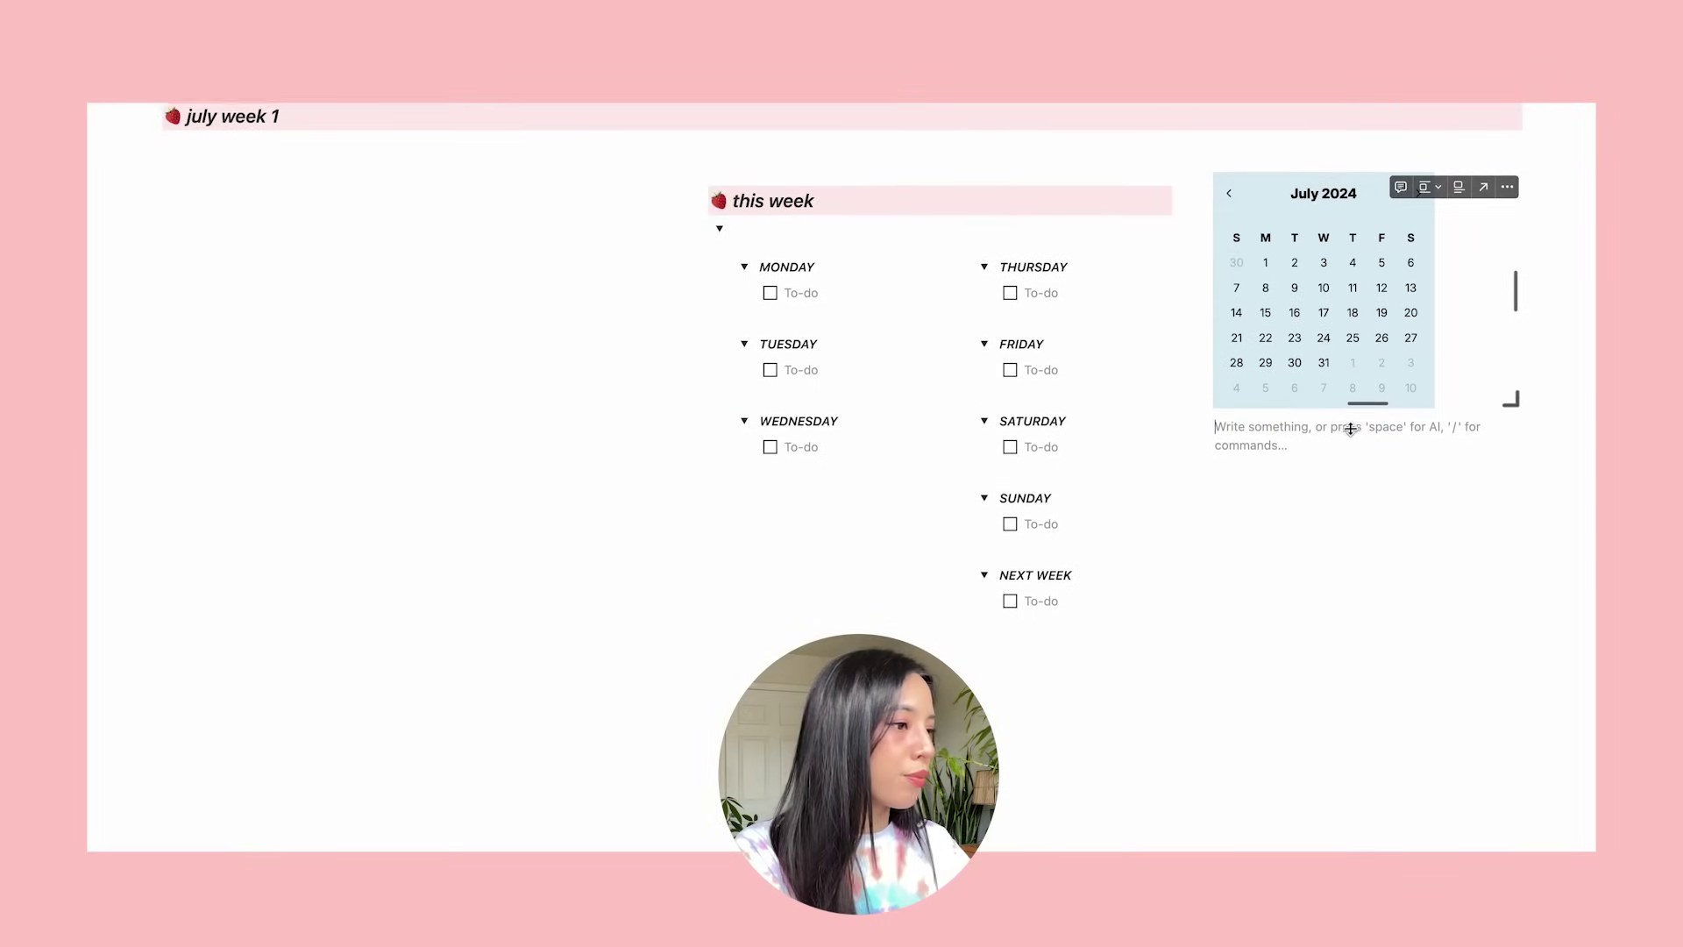
scroll(1350, 428, up, 2)
click(659, 354)
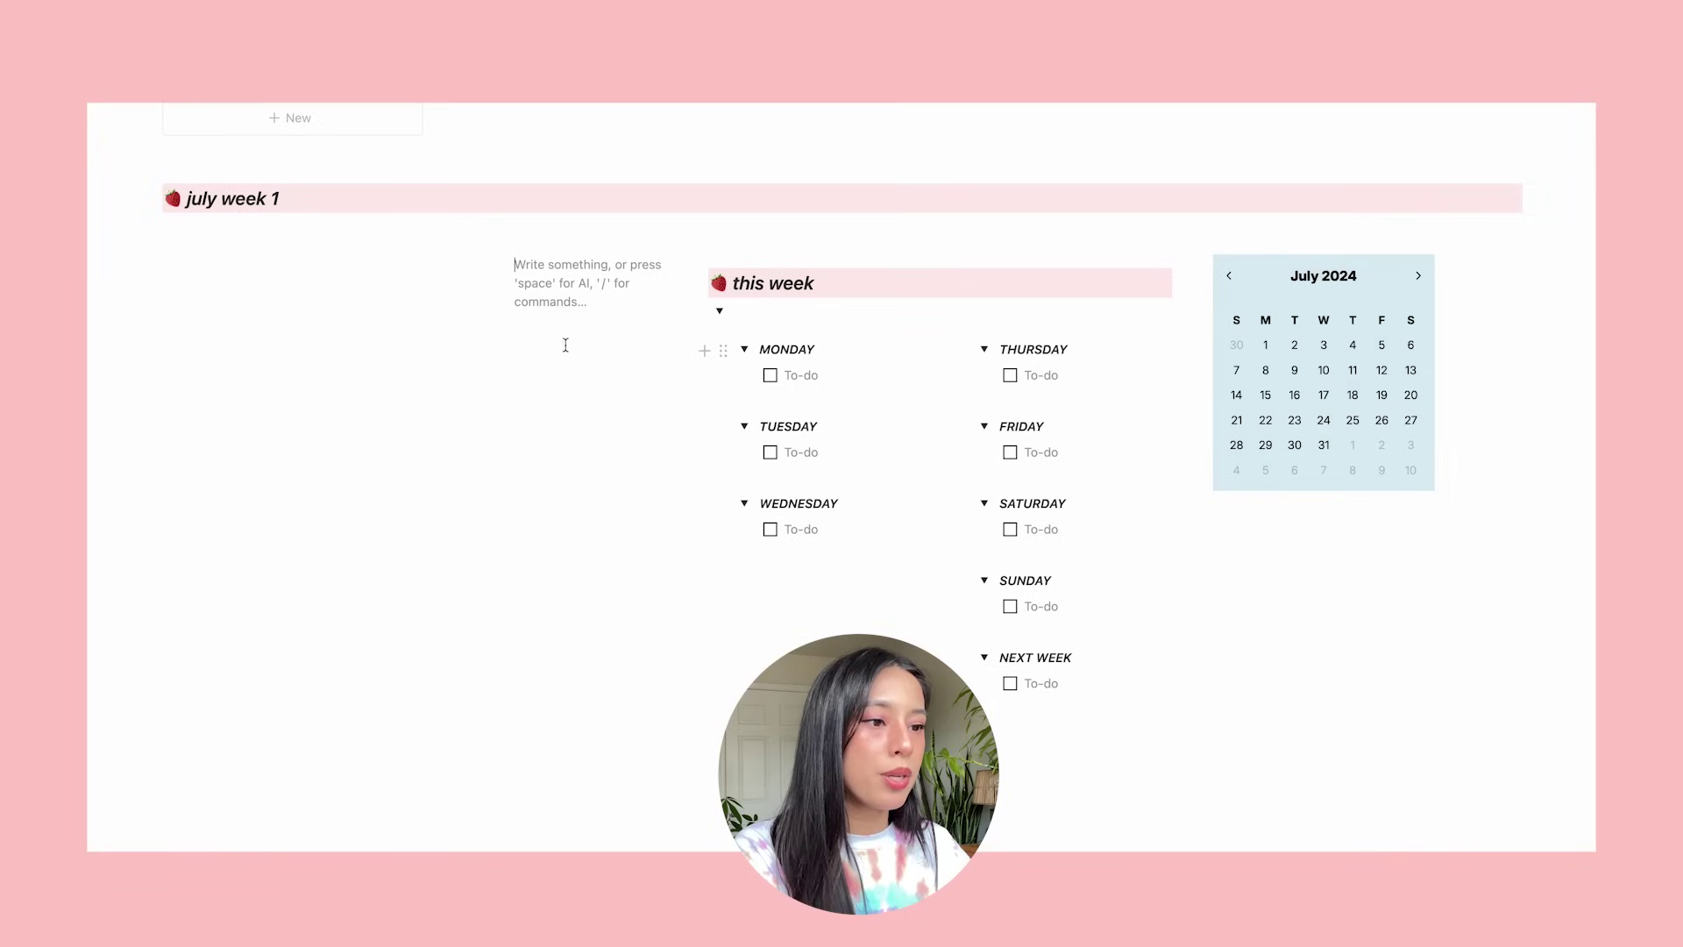
drag(478, 327, 415, 342)
Insert an empty callout in the first column and give it a red background.
click(264, 386)
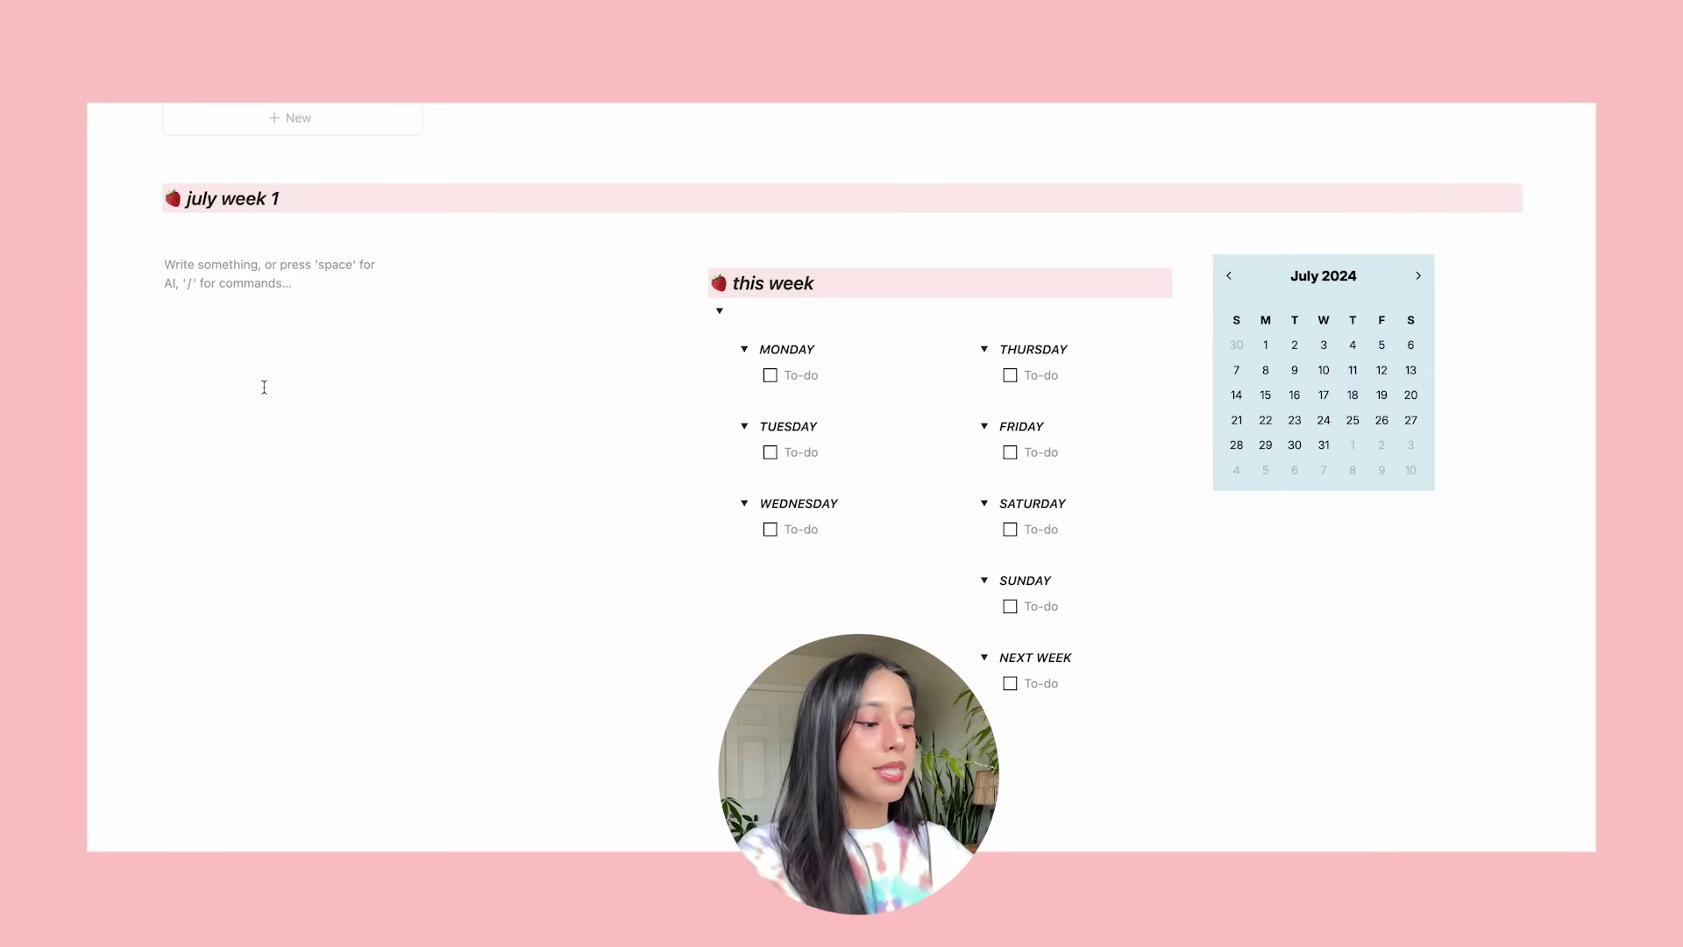
text(/call)
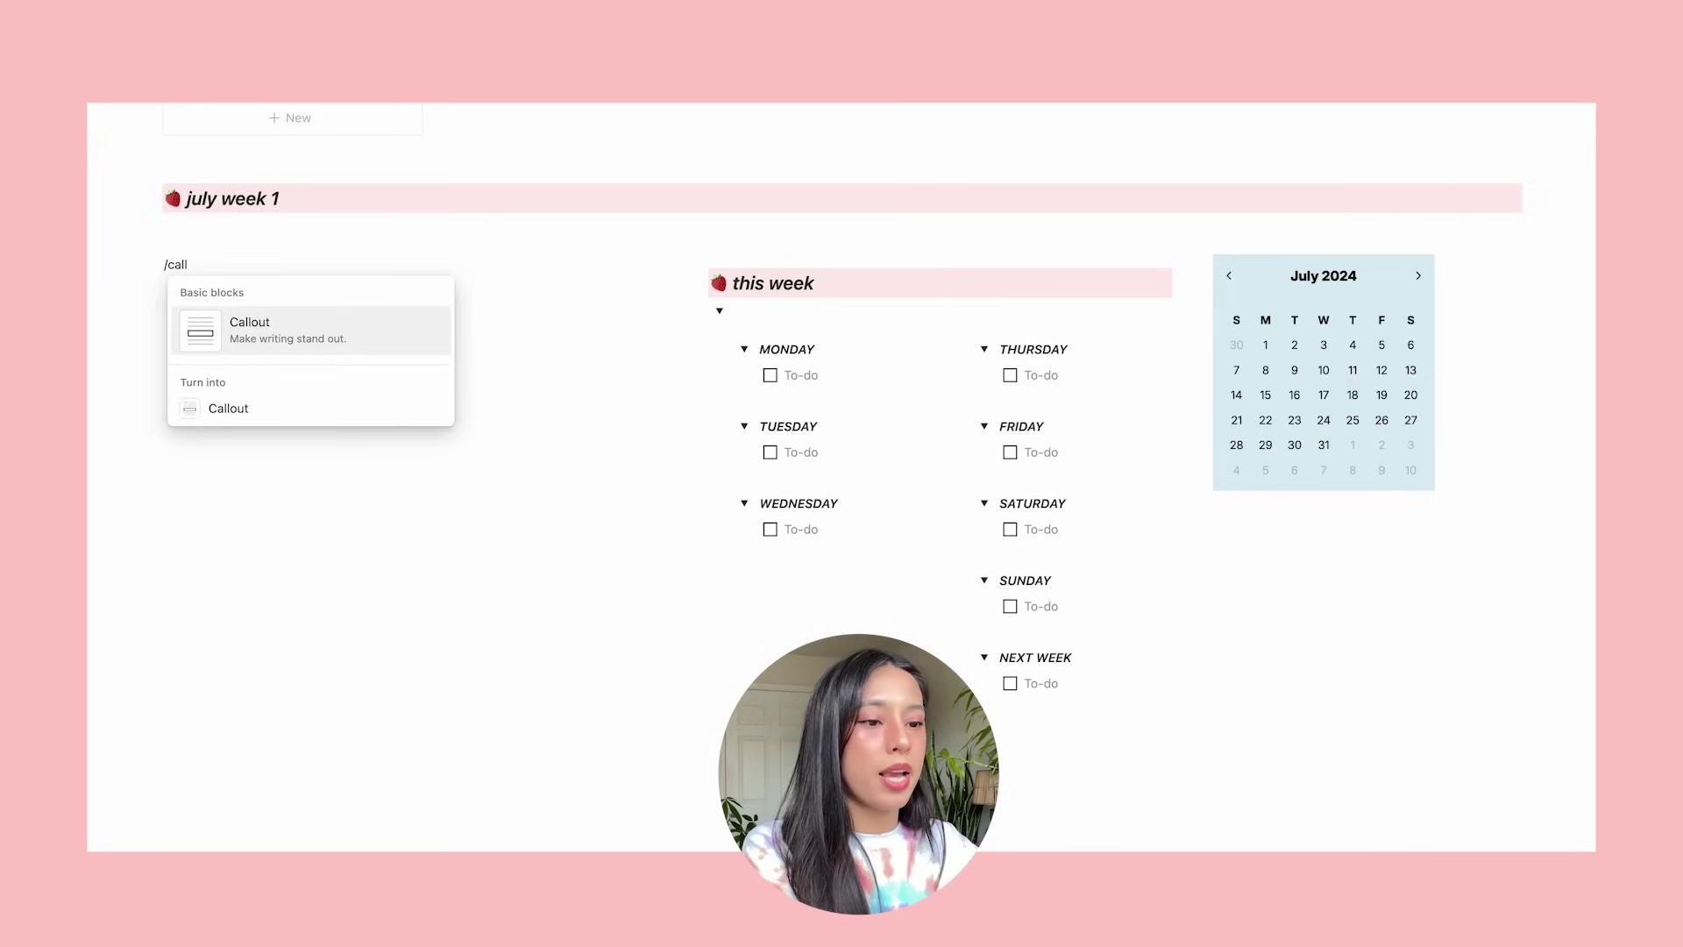
key(Return)
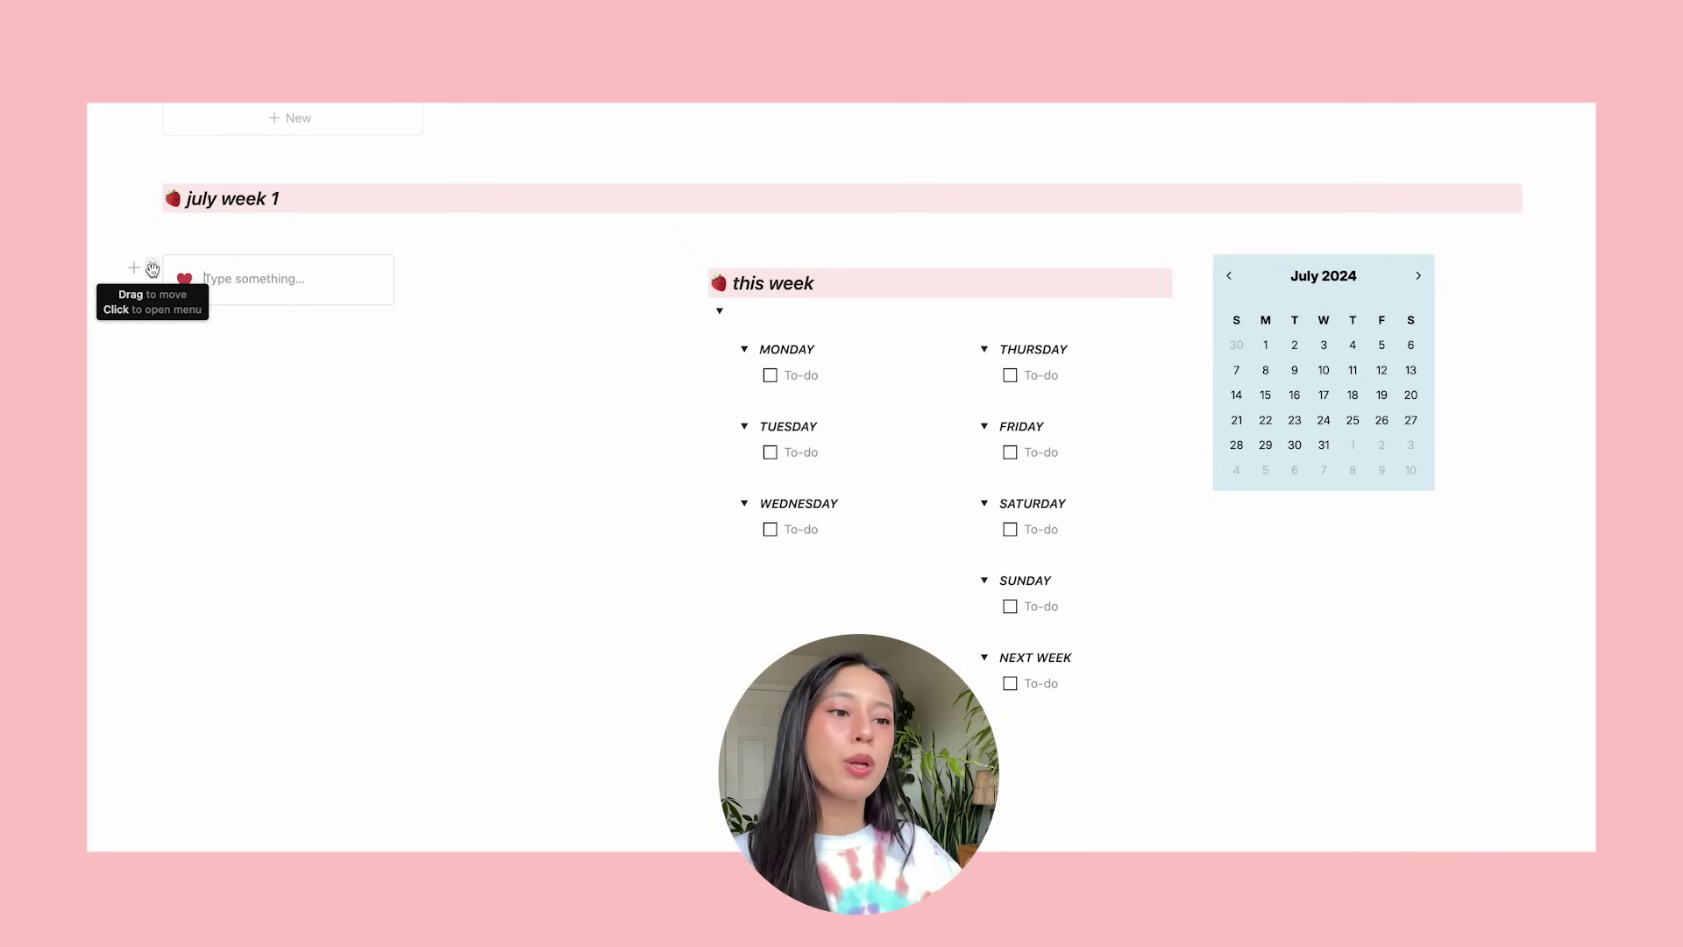
click(153, 269)
mouse_move(285, 362)
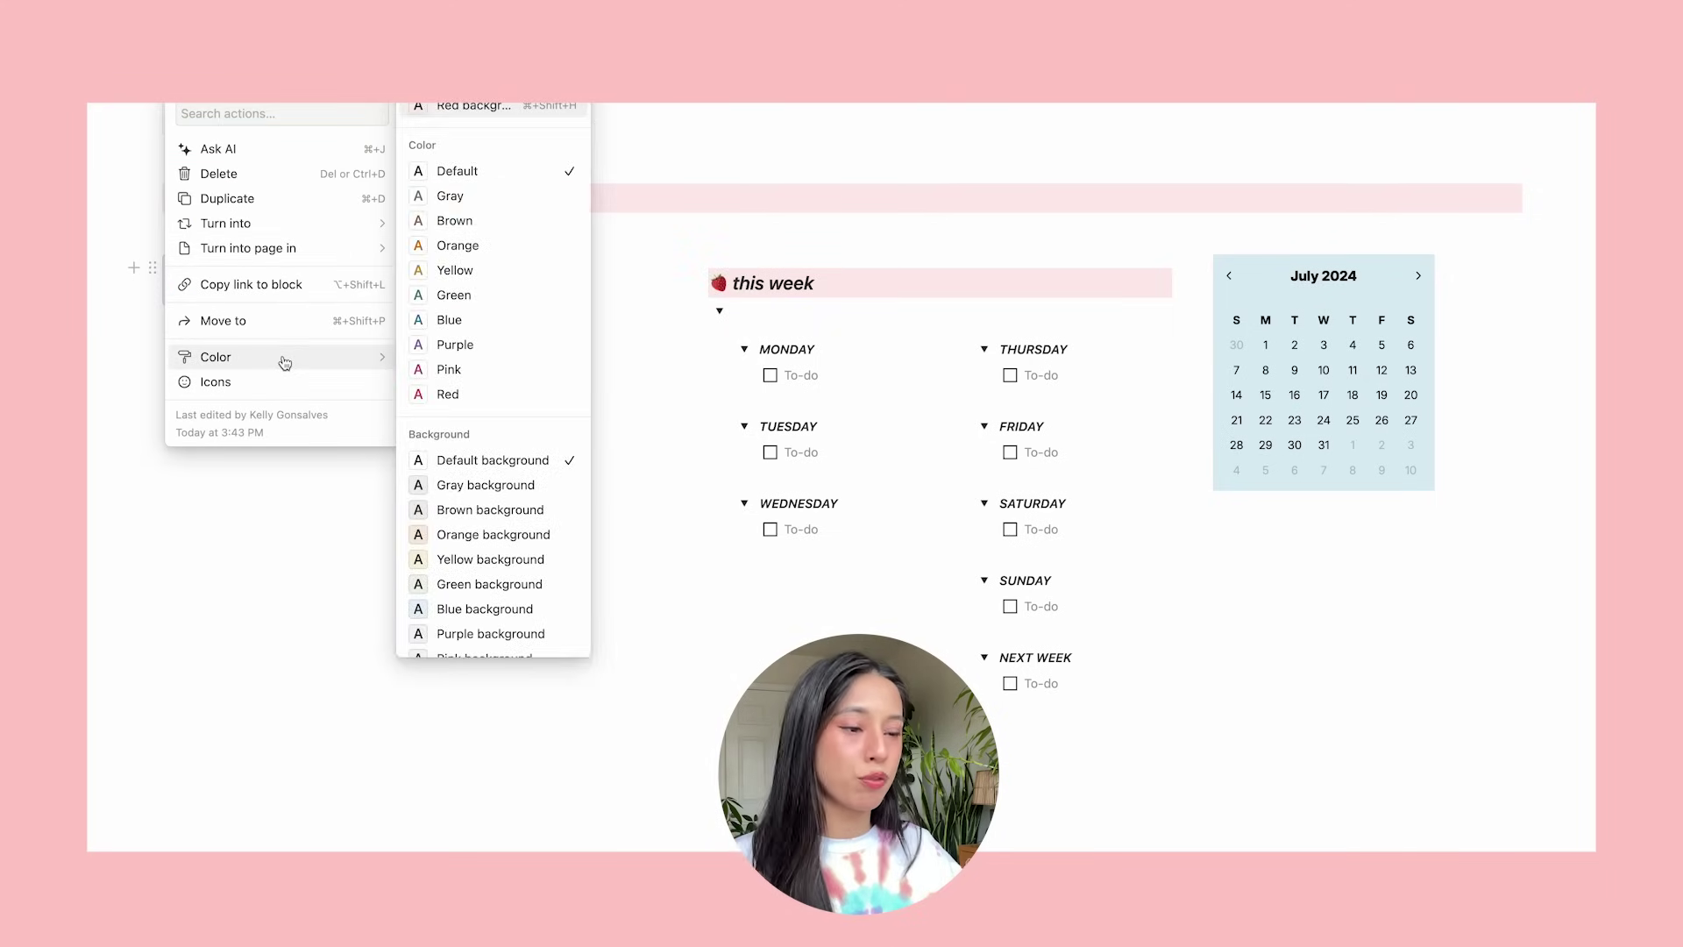
scroll(530, 566, down, 1)
click(487, 613)
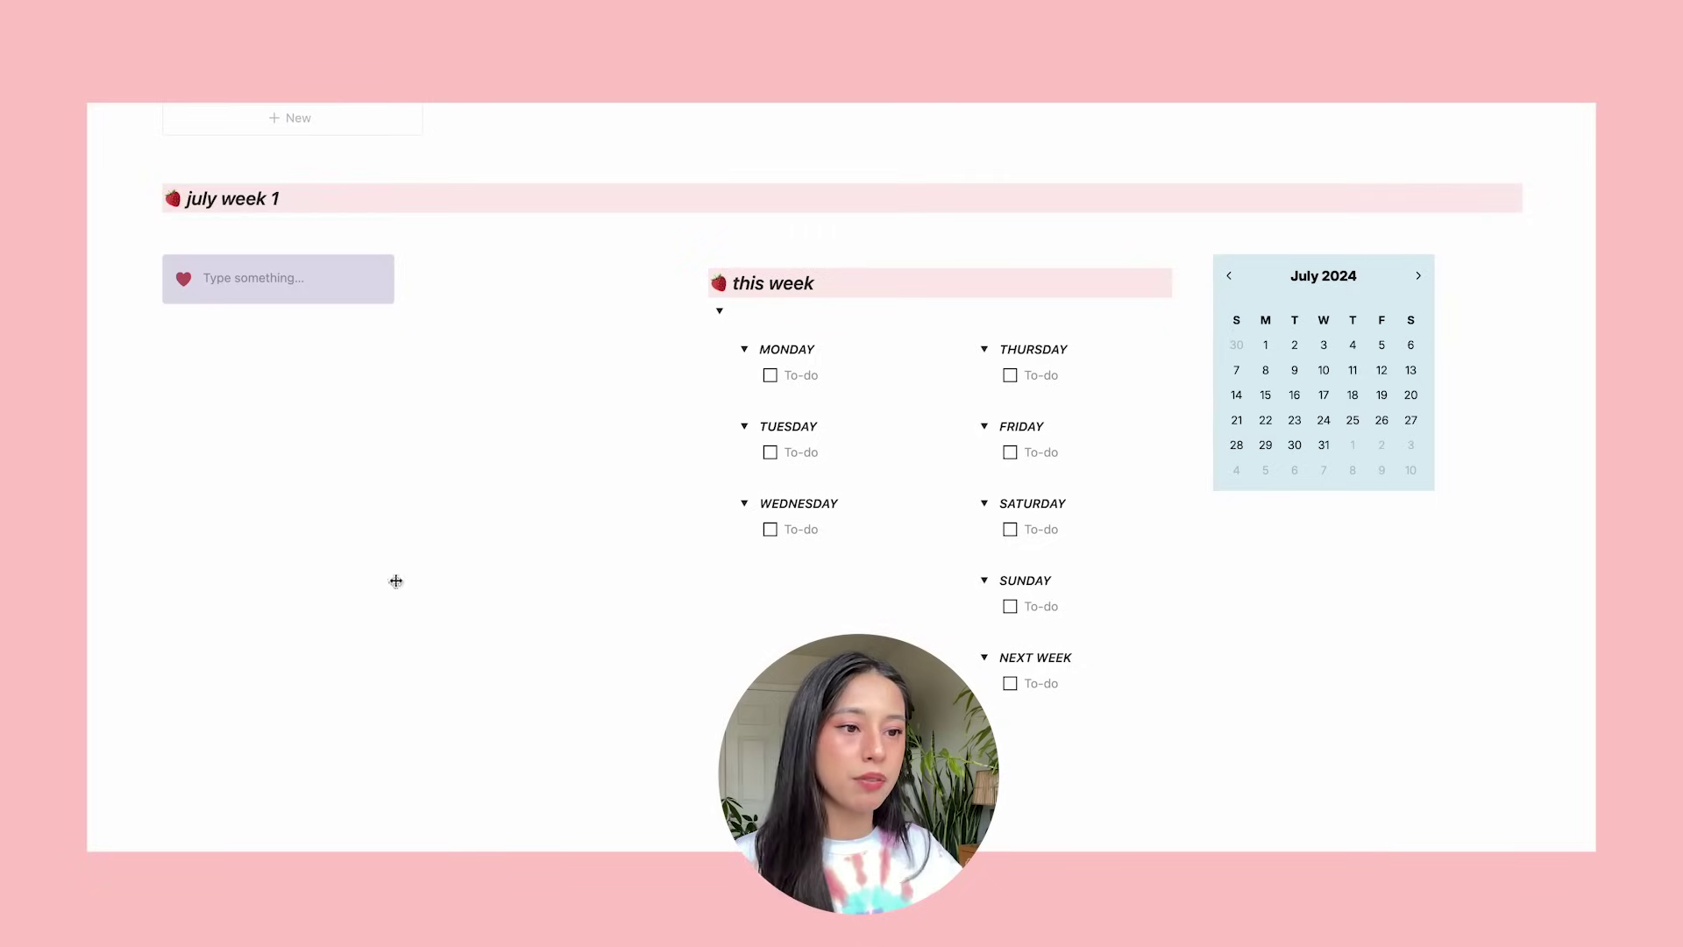
Title the red callout "habits" in bold italics and add an empty line inside it.
click(233, 274)
text(habits)
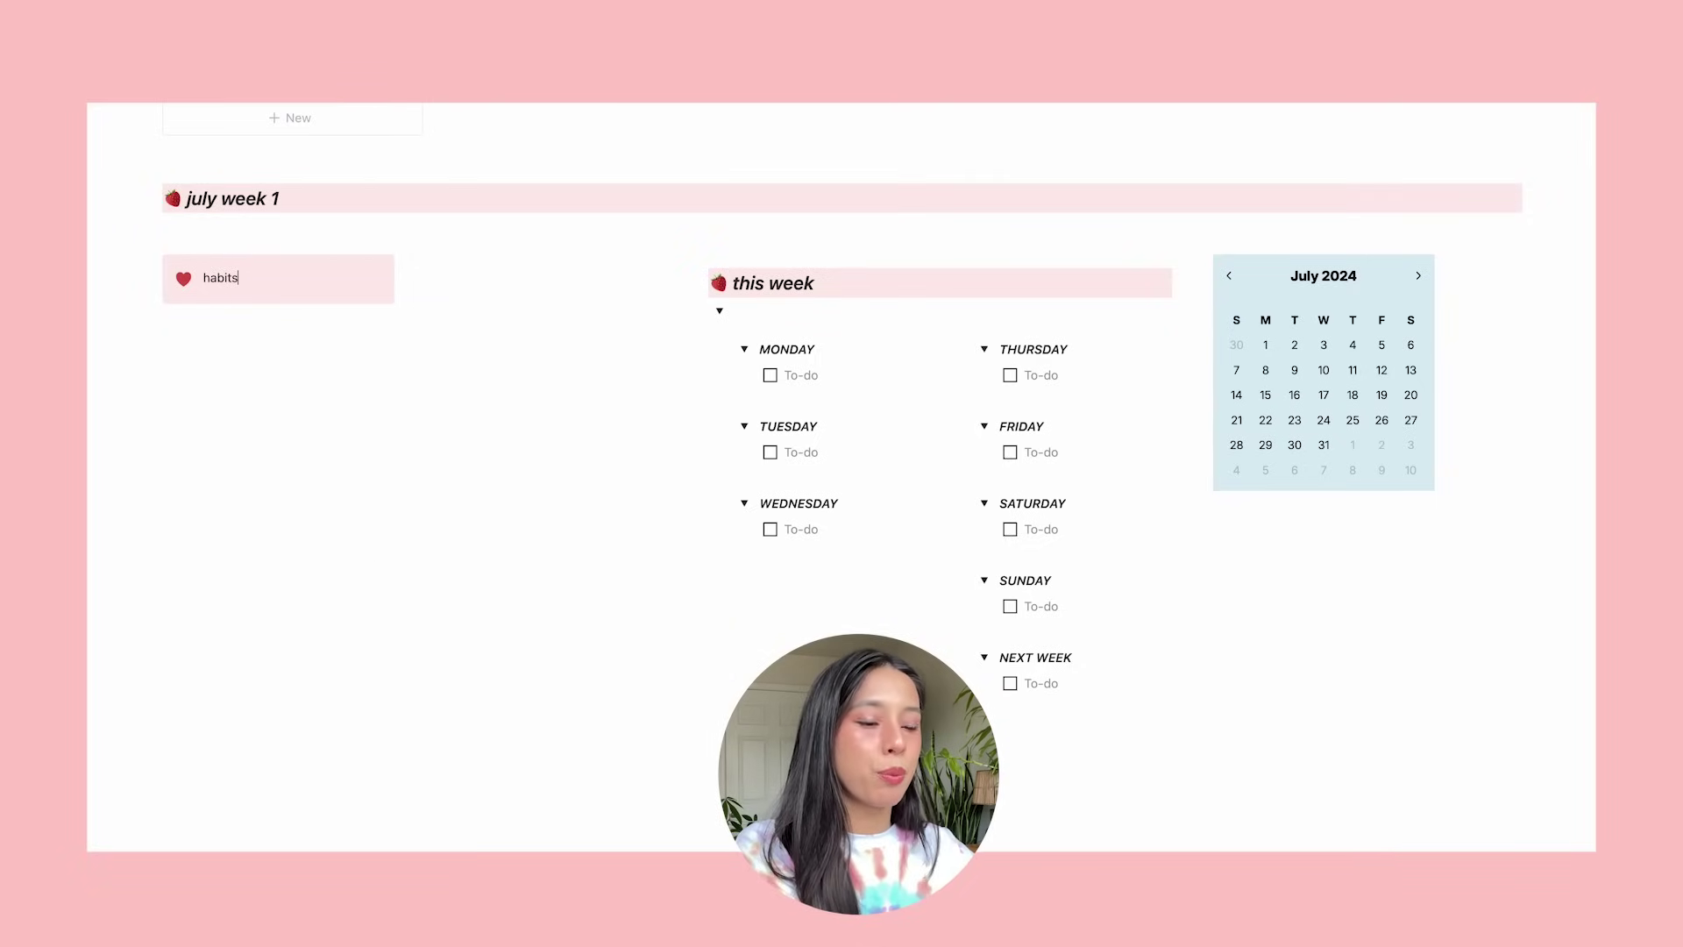
key(Return)
double_click(224, 277)
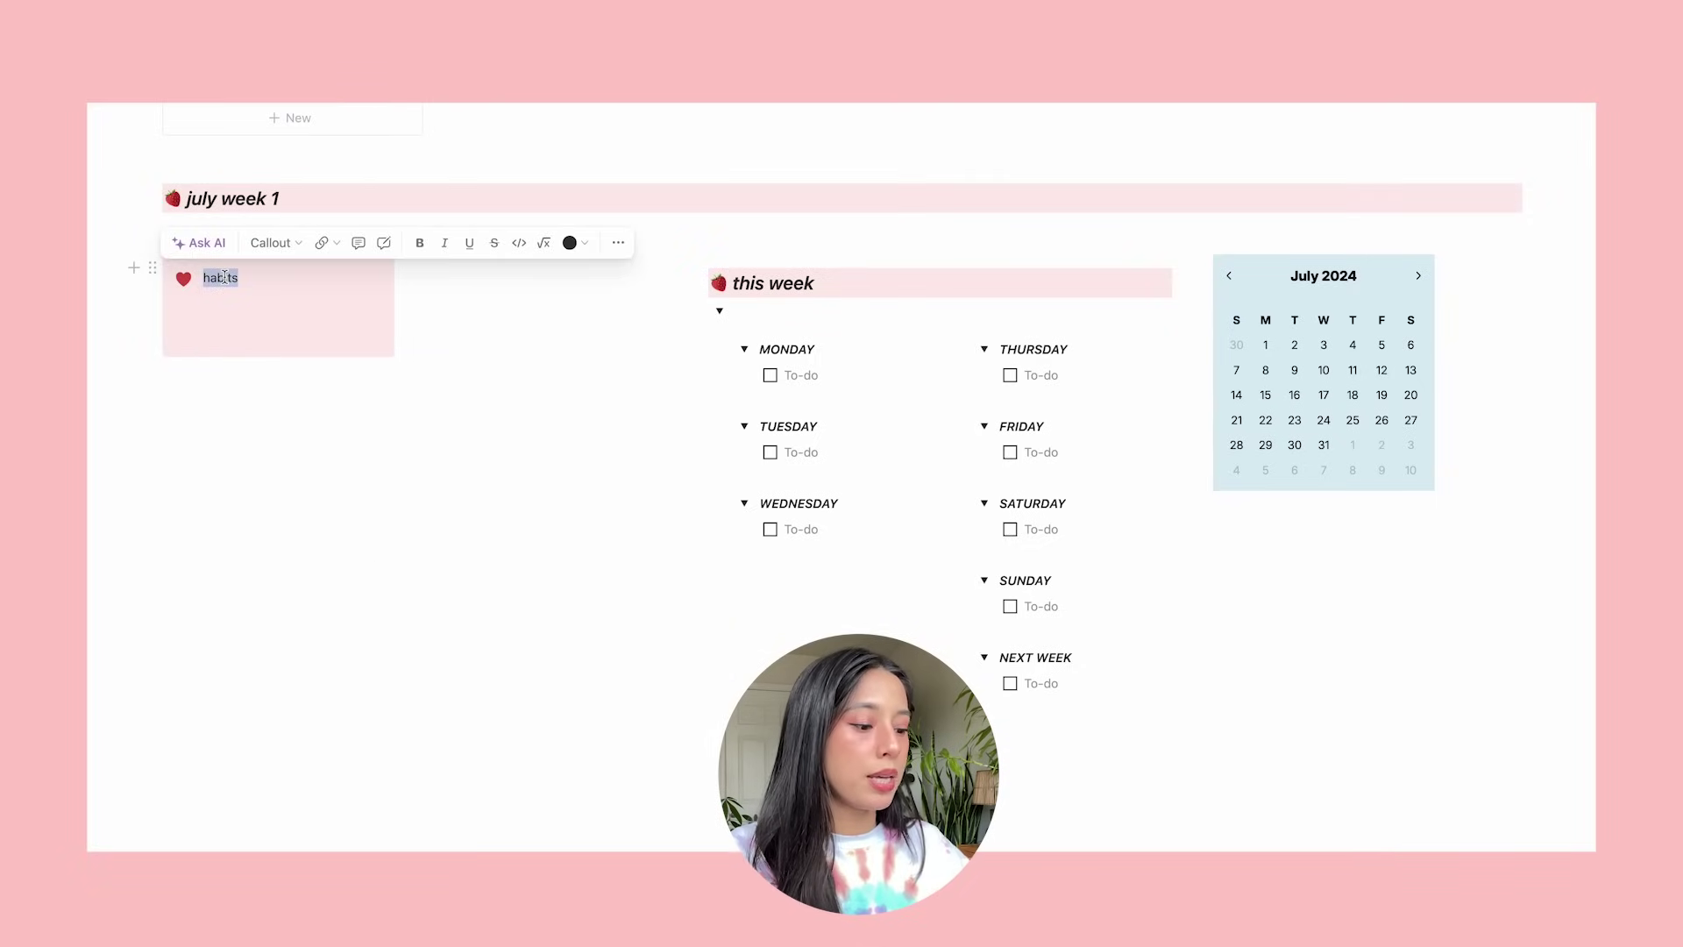
click(227, 289)
key(shift+Tab)
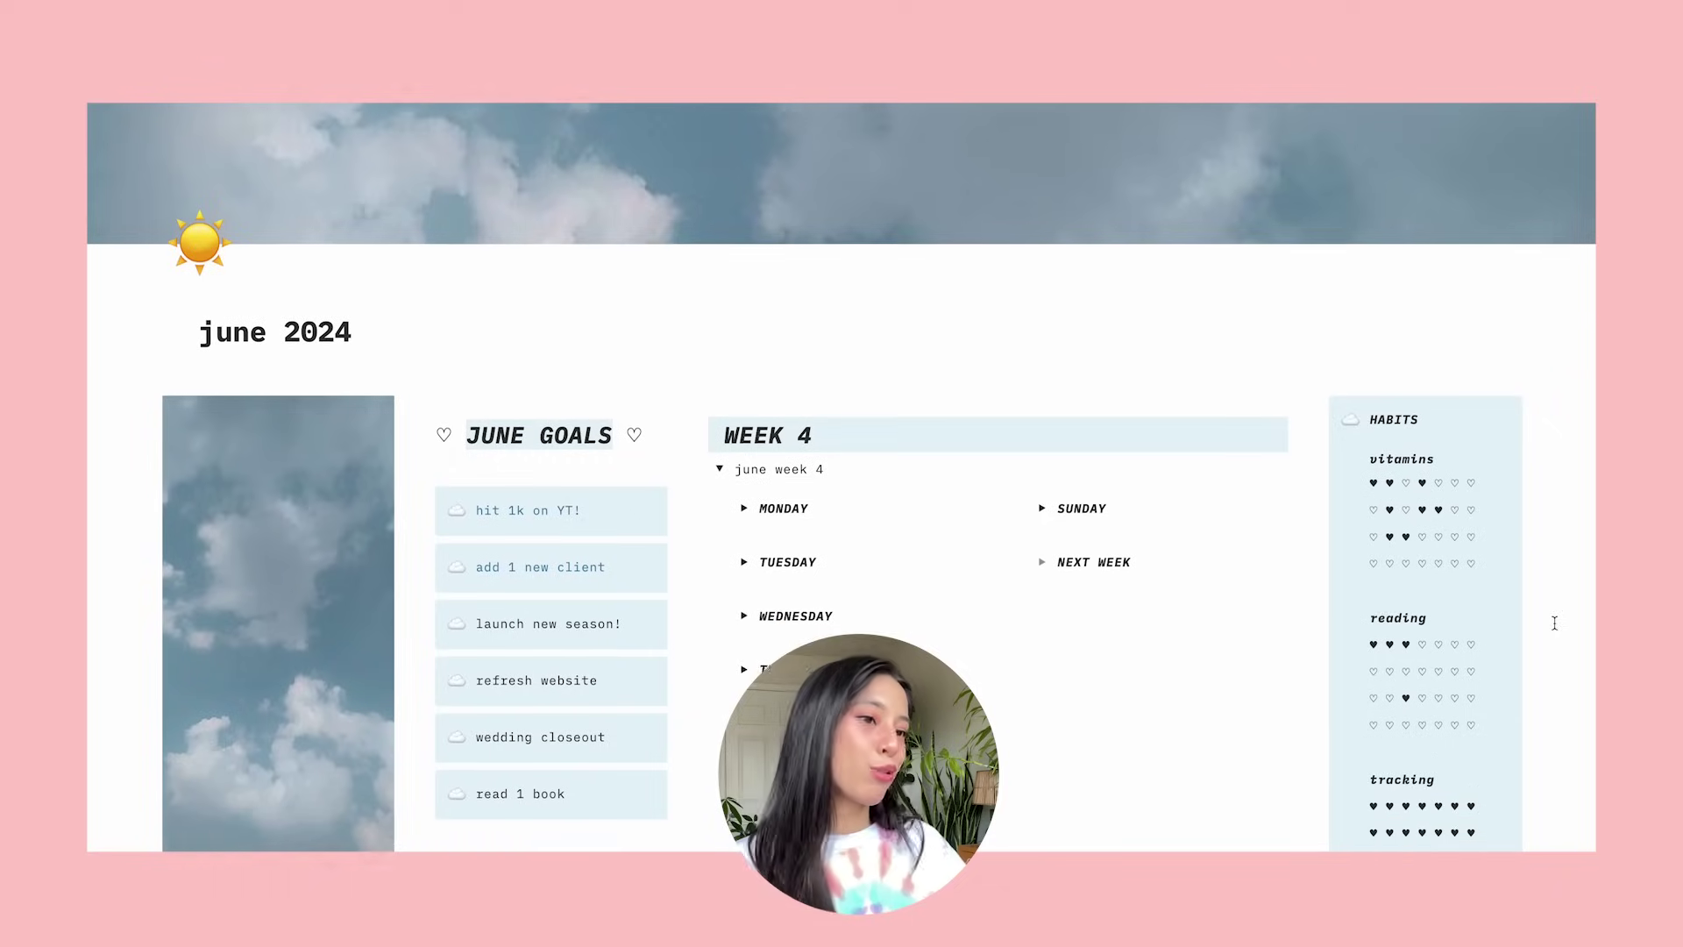
Examine the layout of the june 2024 page, especially its HABITS callout with heart trackers.
scroll(1553, 622, down, 2)
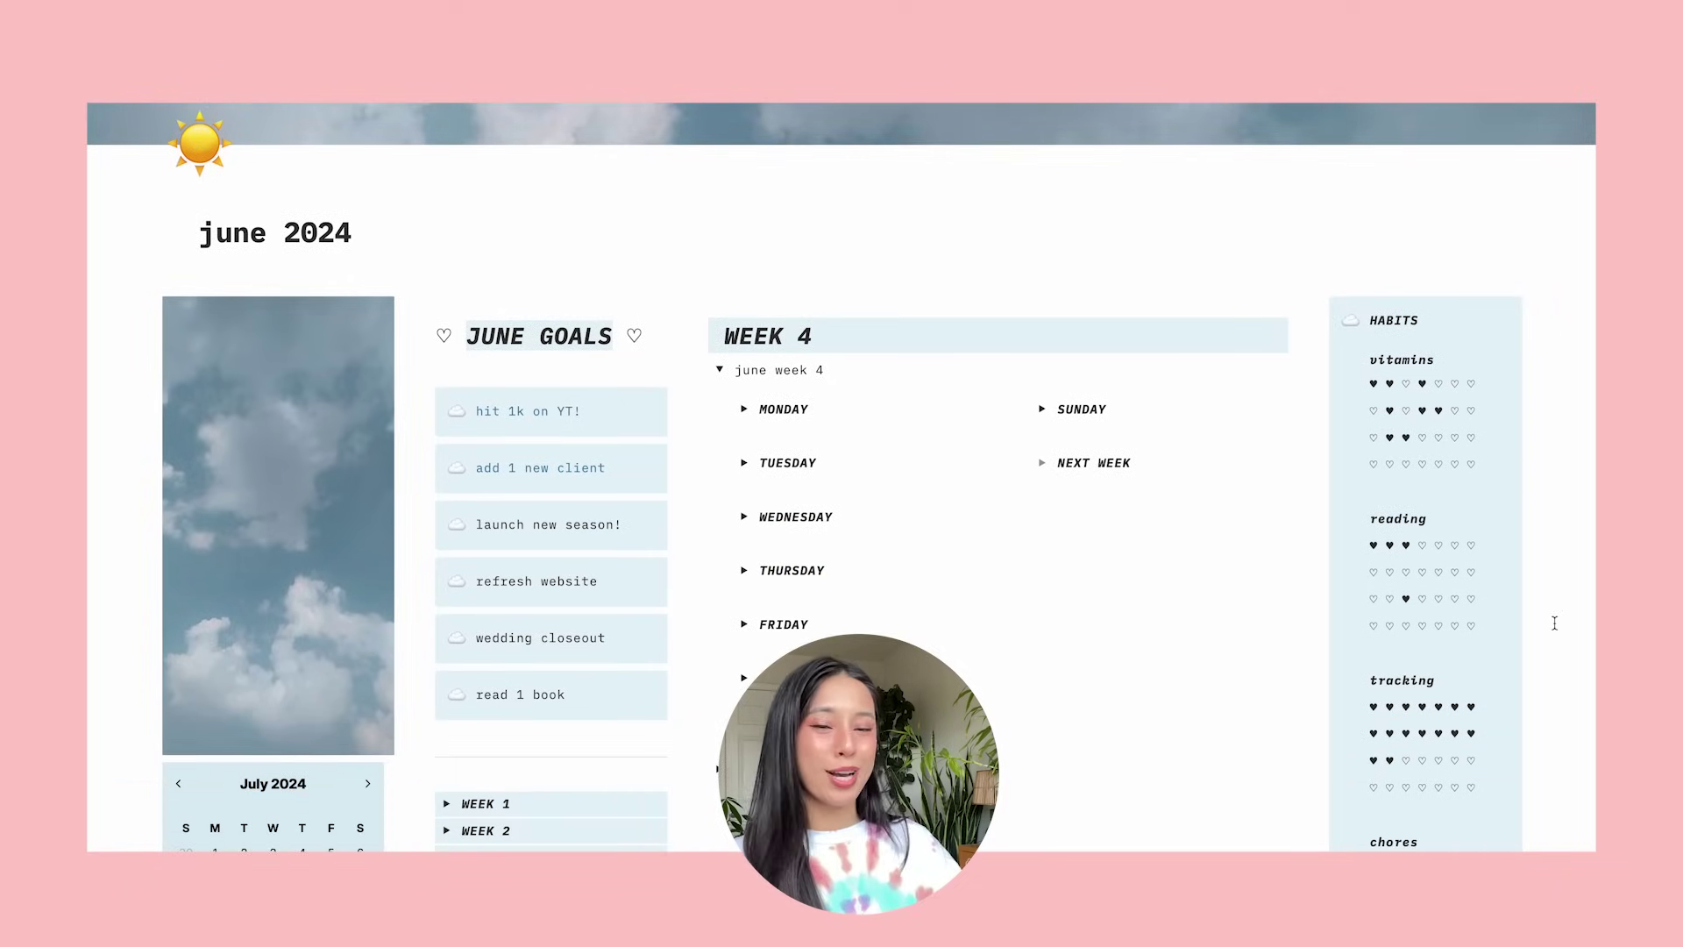
scroll(1554, 622, down, 1)
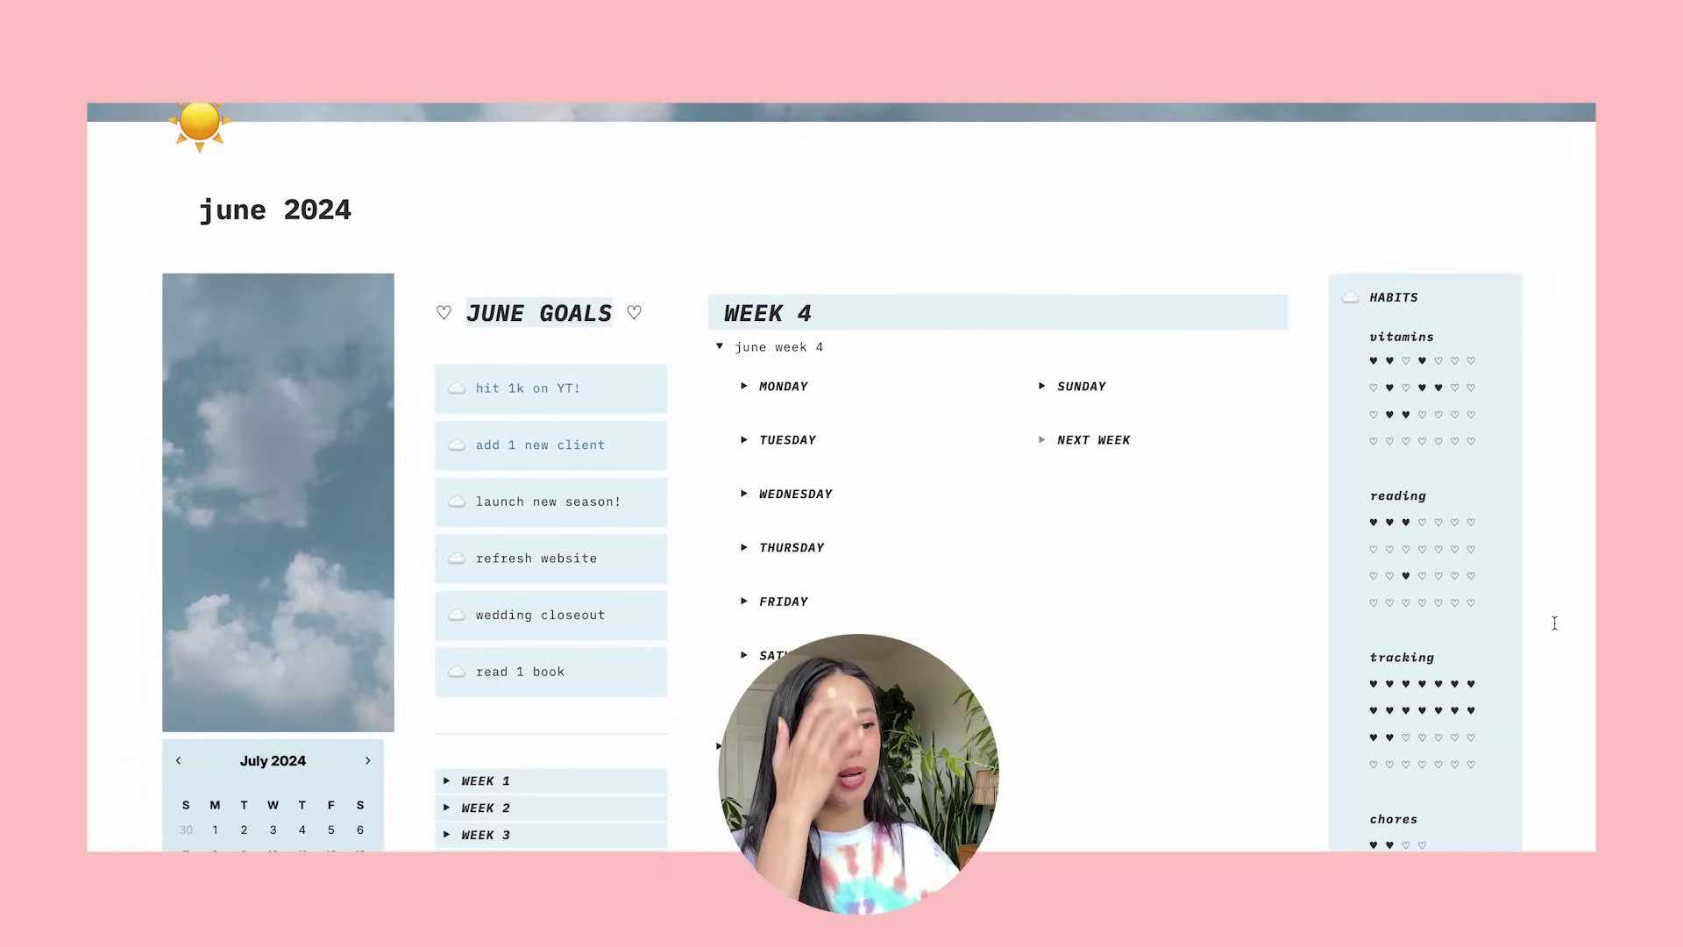
scroll(1554, 622, down, 2)
scroll(1554, 622, down, 1)
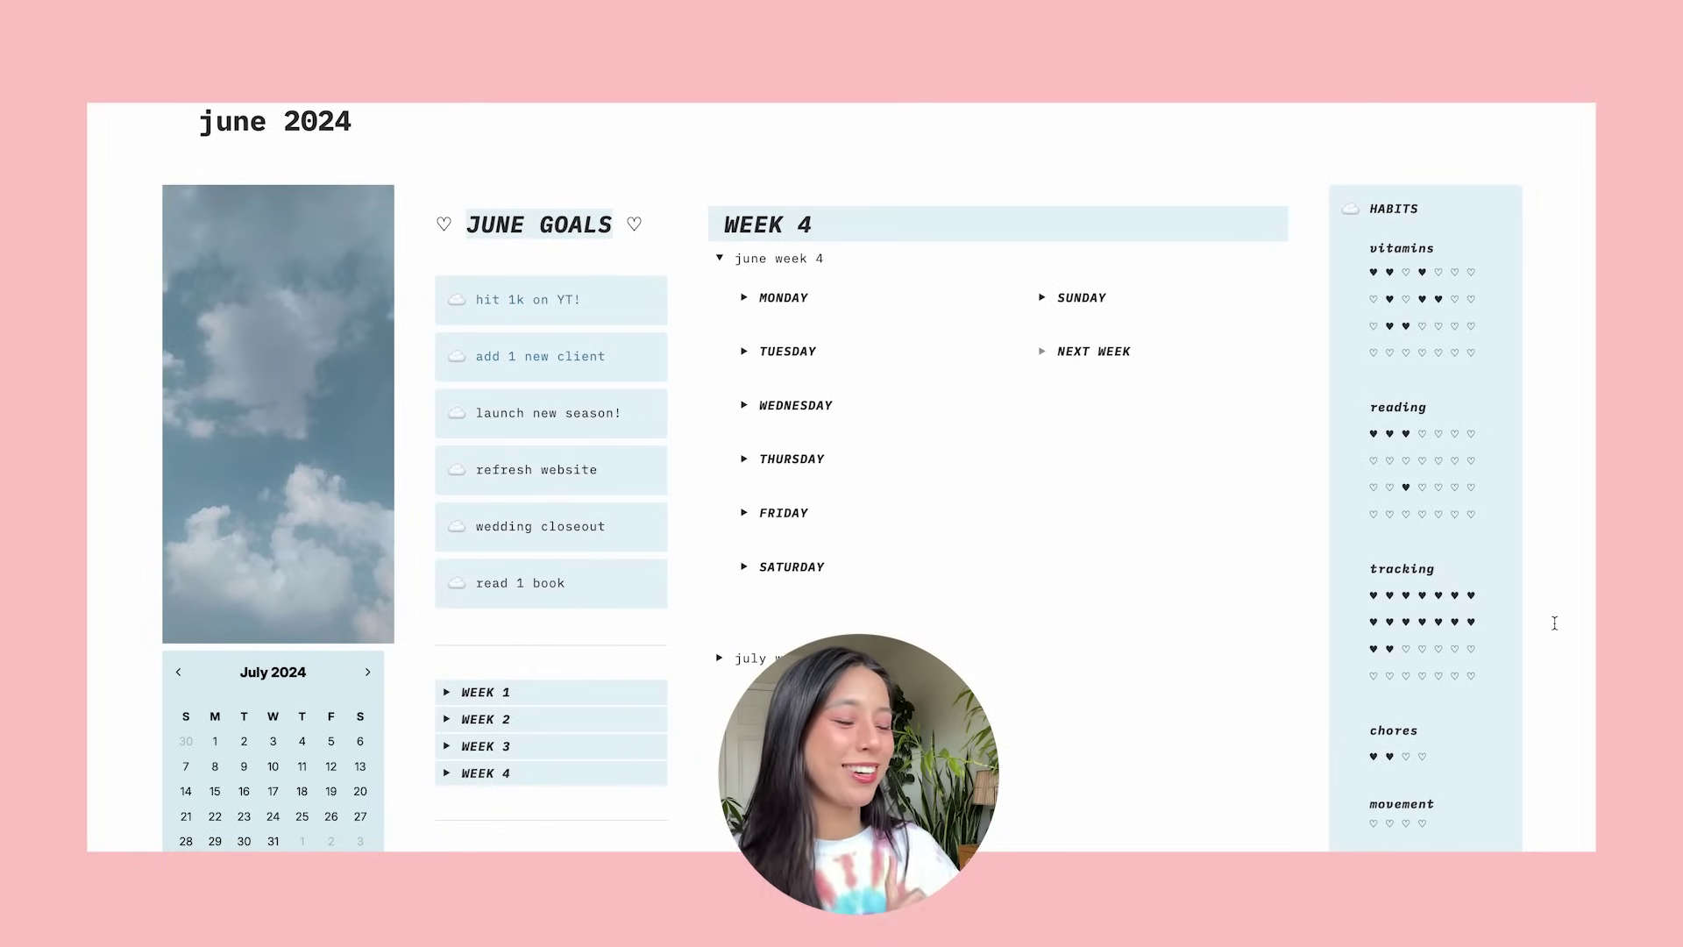
scroll(1554, 622, down, 5)
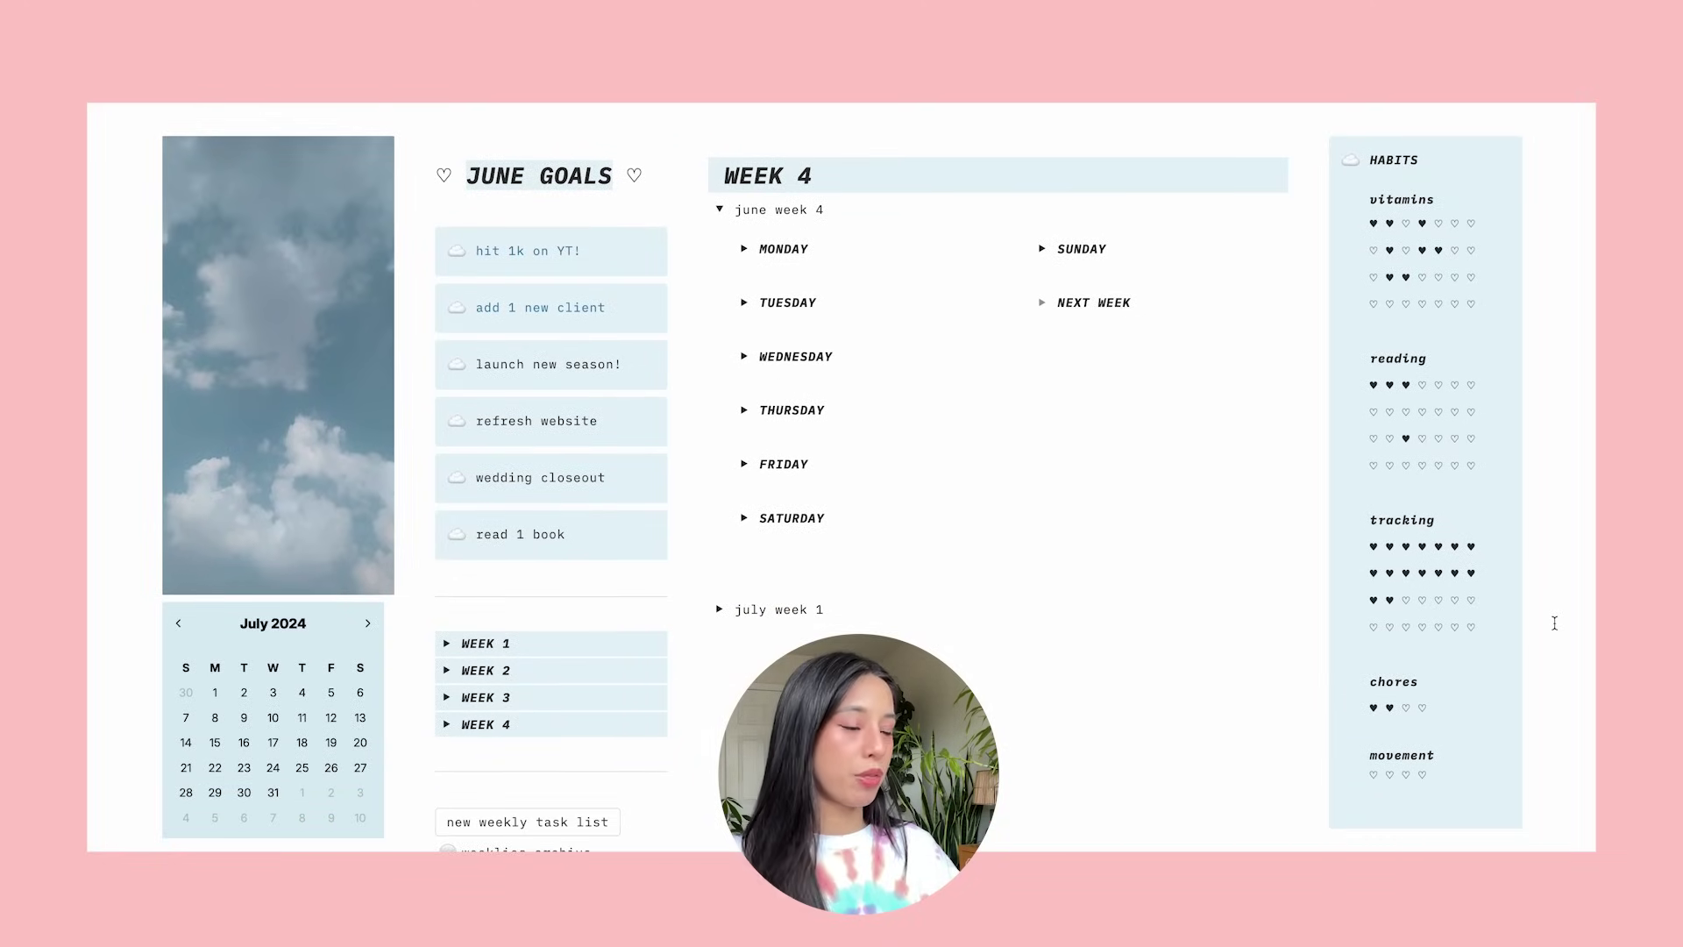
scroll(1554, 623, down, 6)
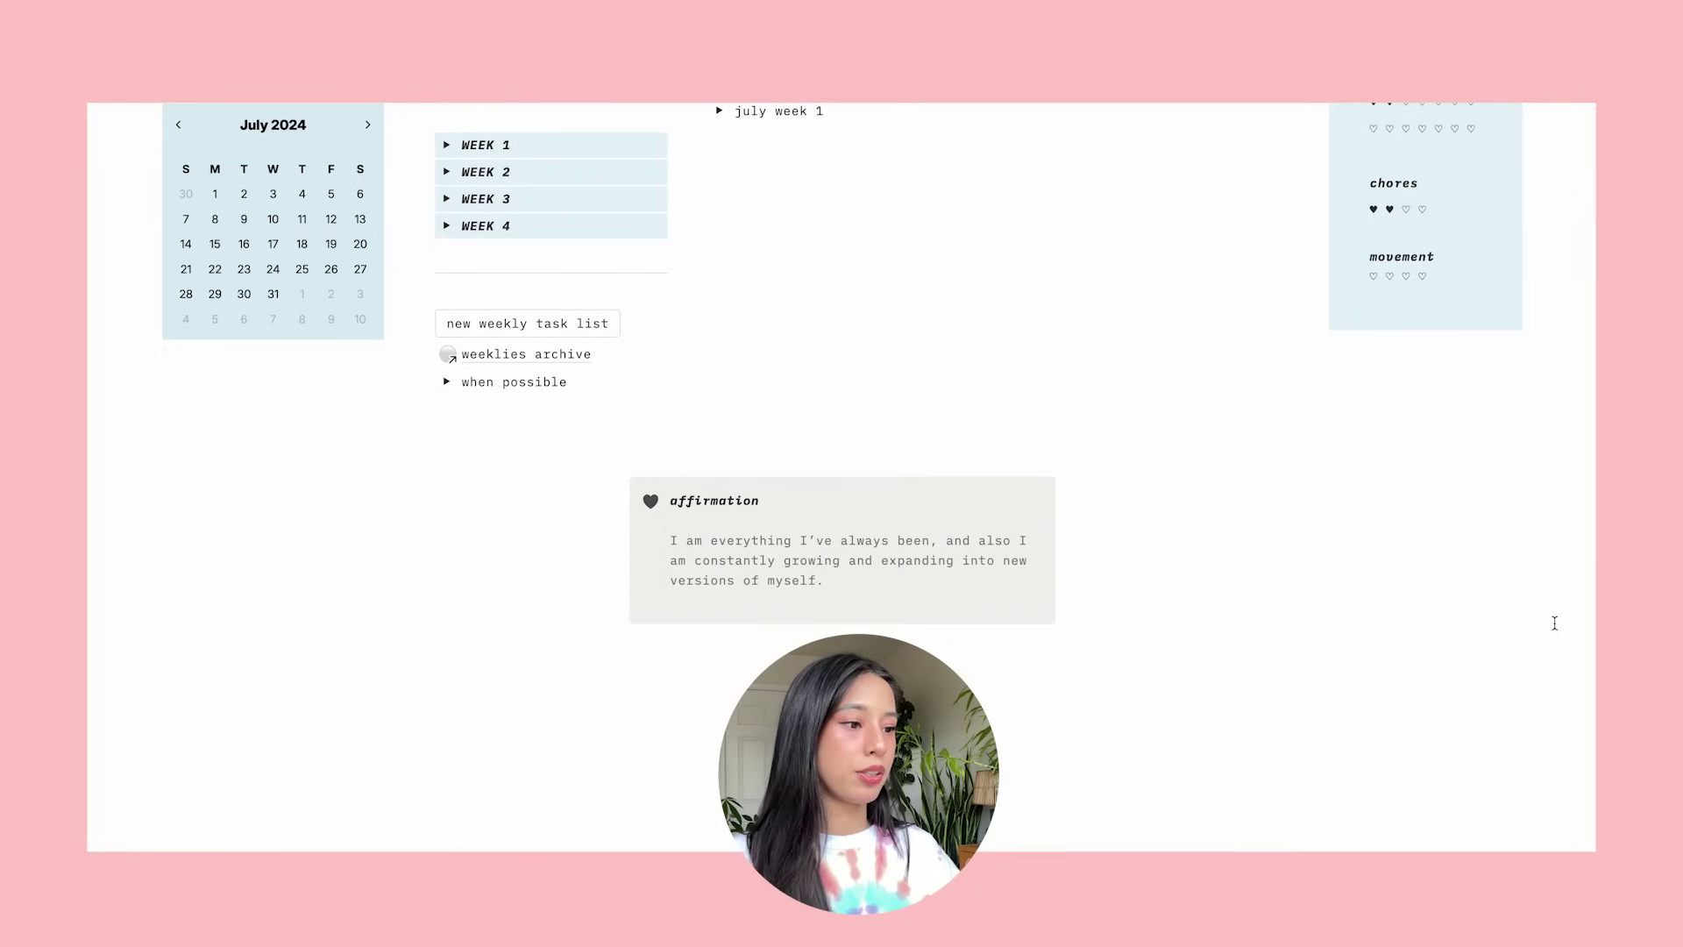
scroll(1553, 622, up, 9)
scroll(1554, 622, up, 8)
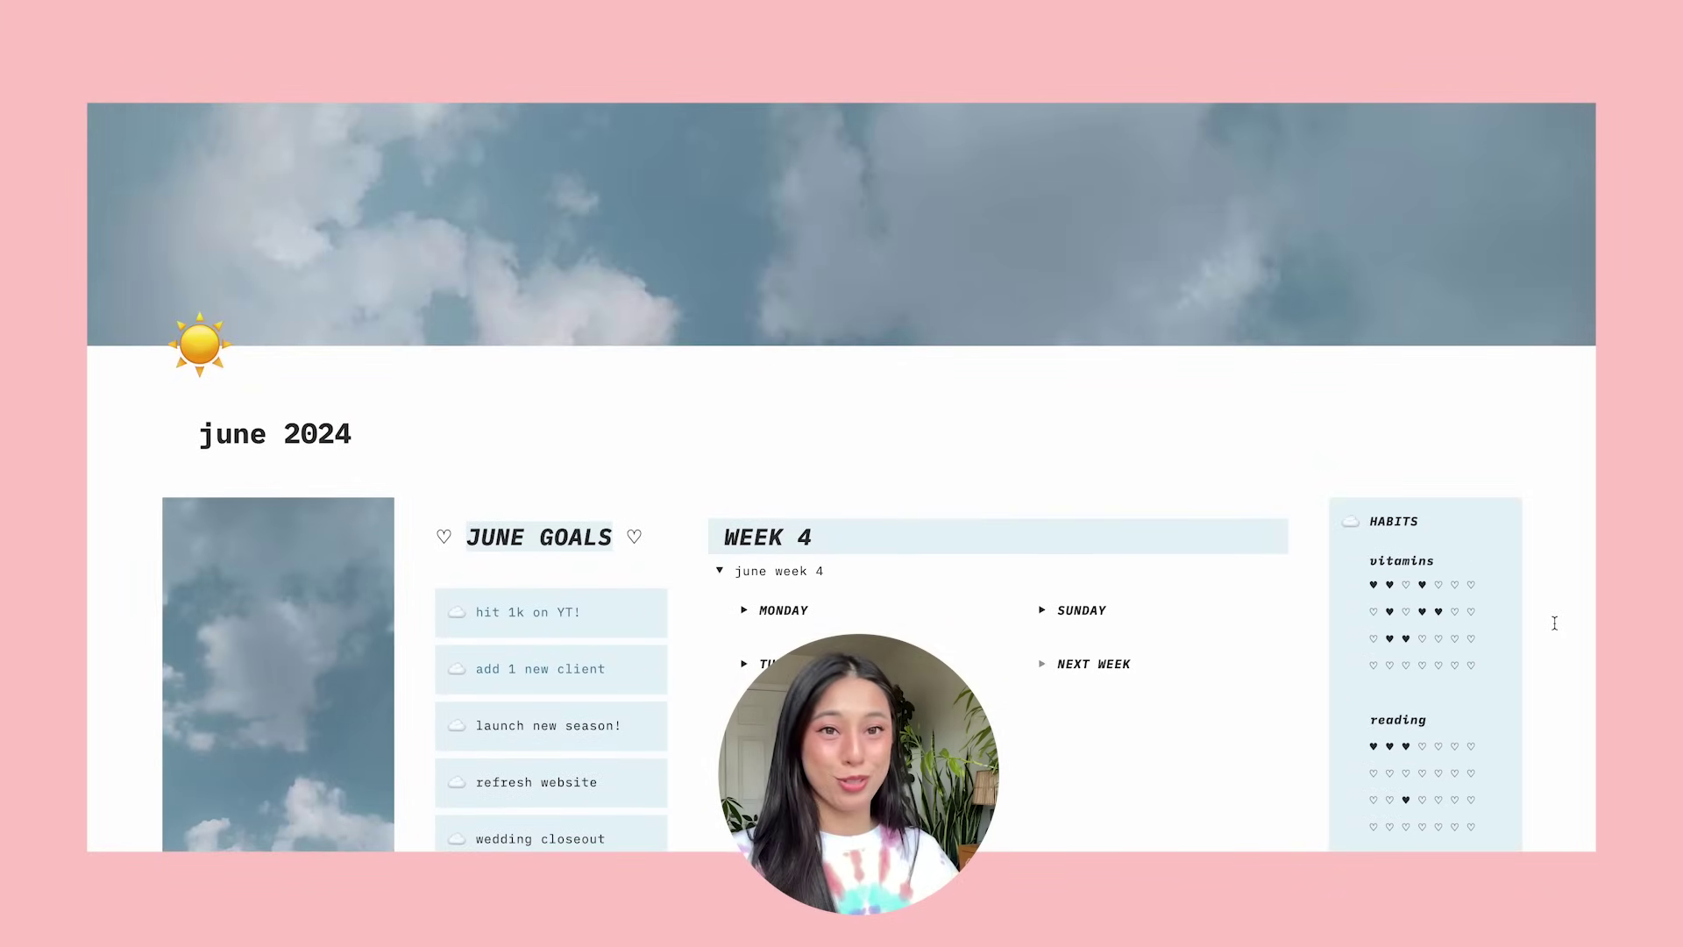
scroll(1554, 622, down, 6)
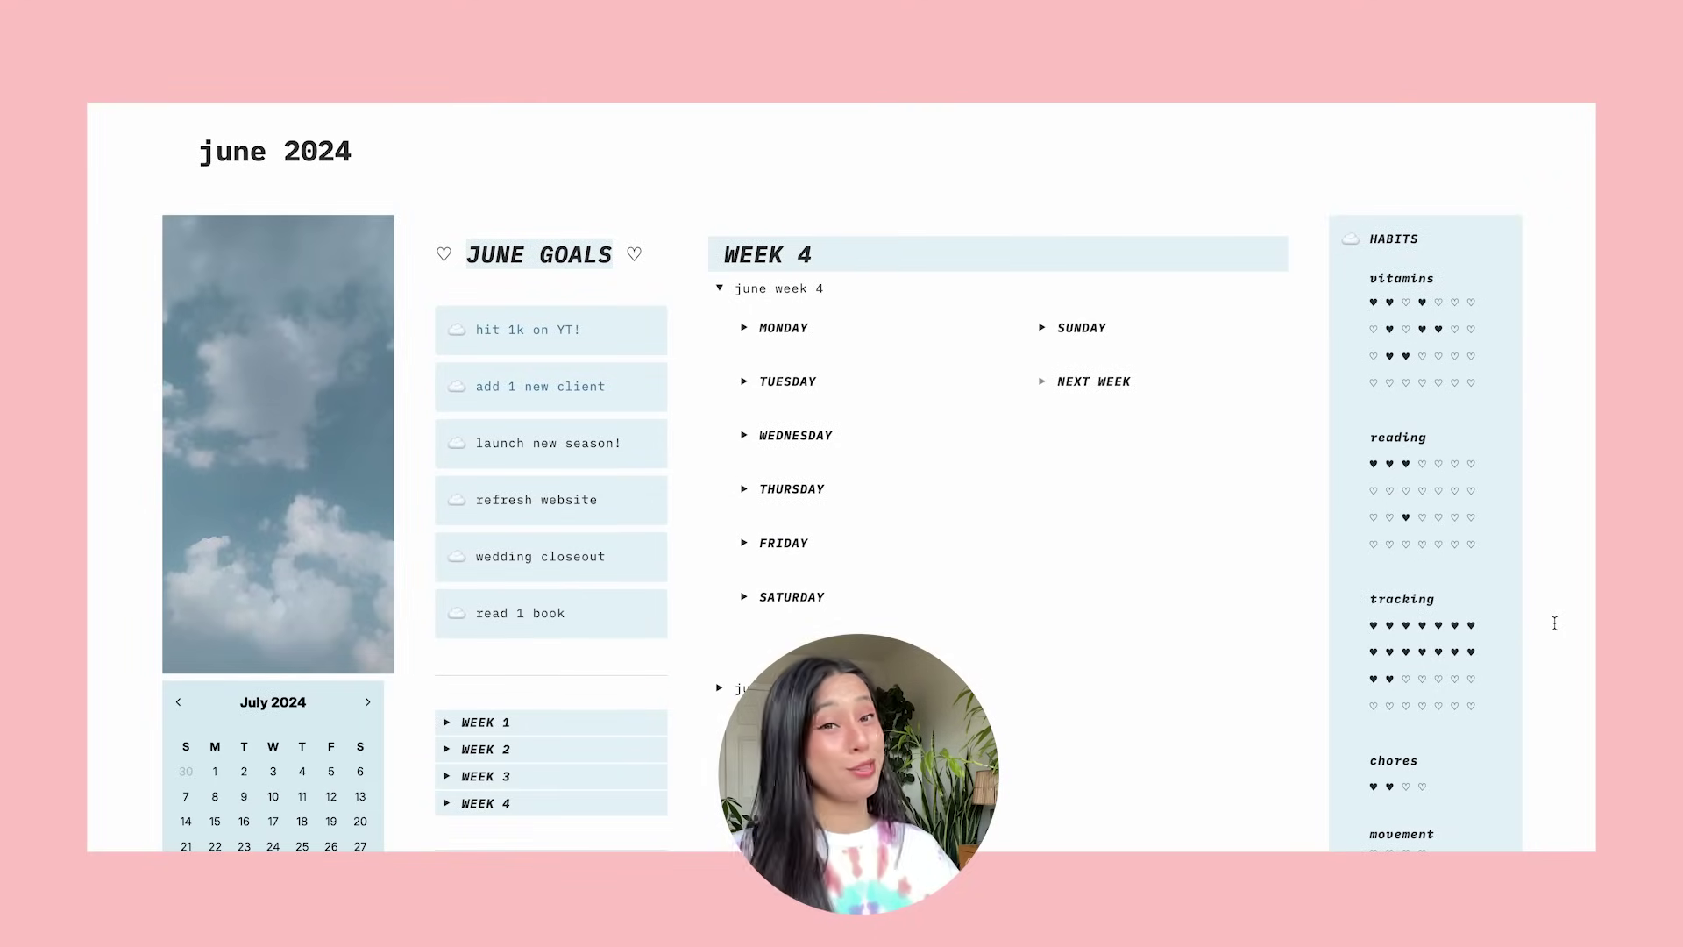
scroll(1554, 622, down, 1)
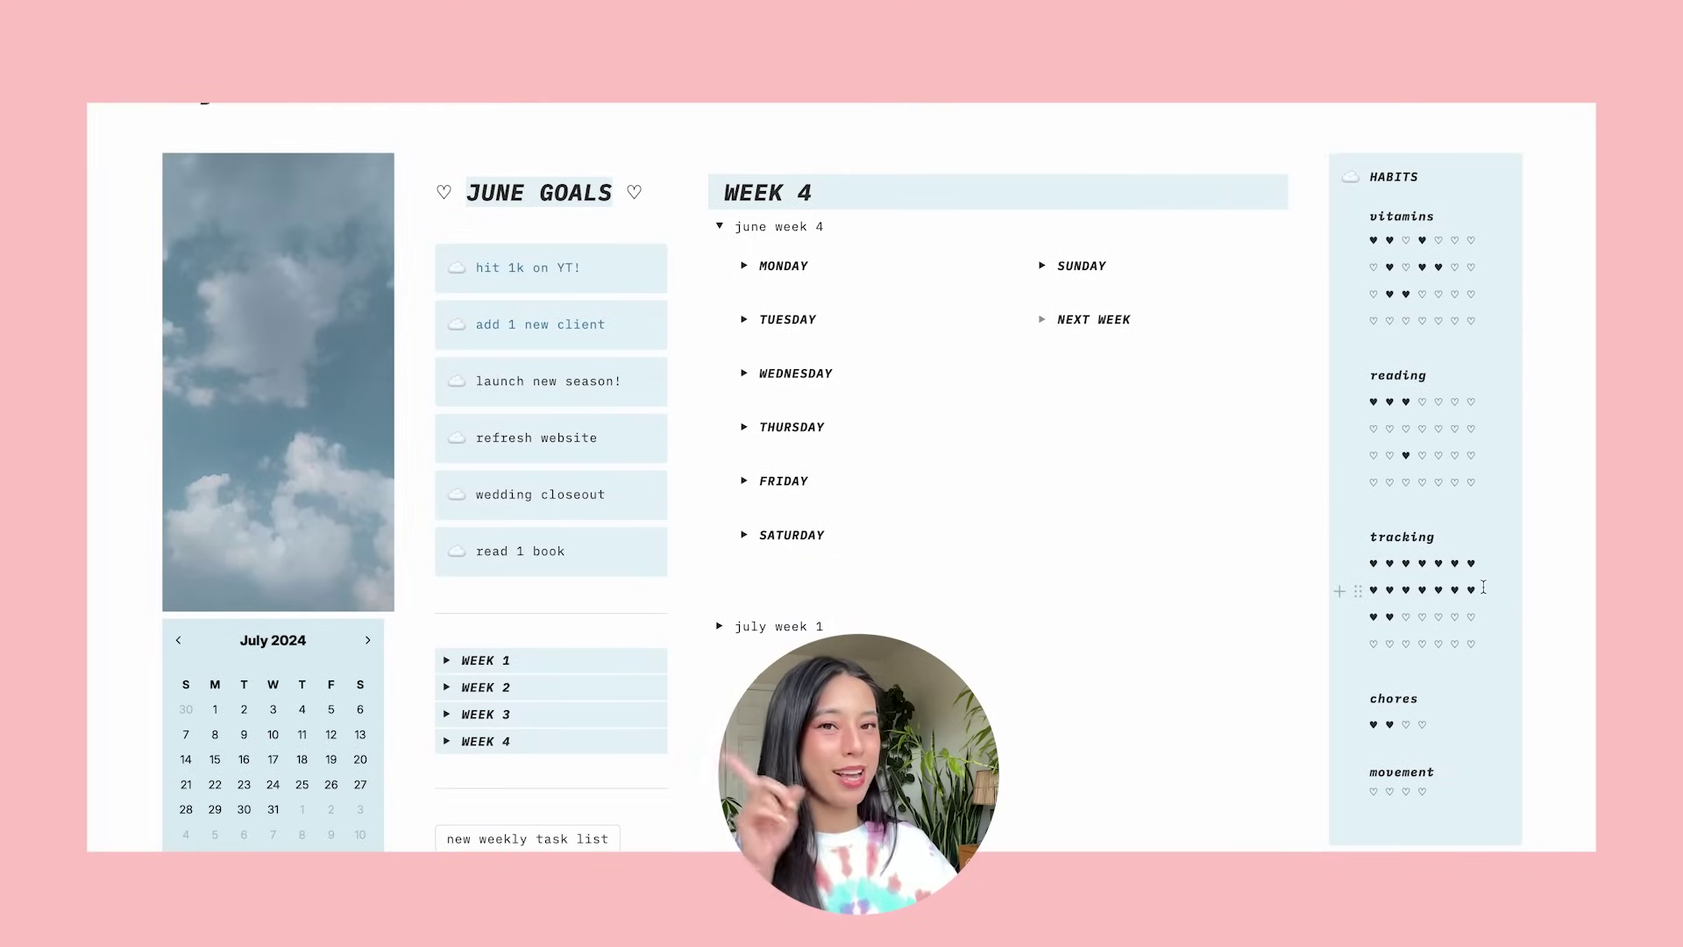
Copy the trackers from vitamins through movement out of the june 2024 HABITS callout and paste them into the new habits callout.
double_click(1404, 220)
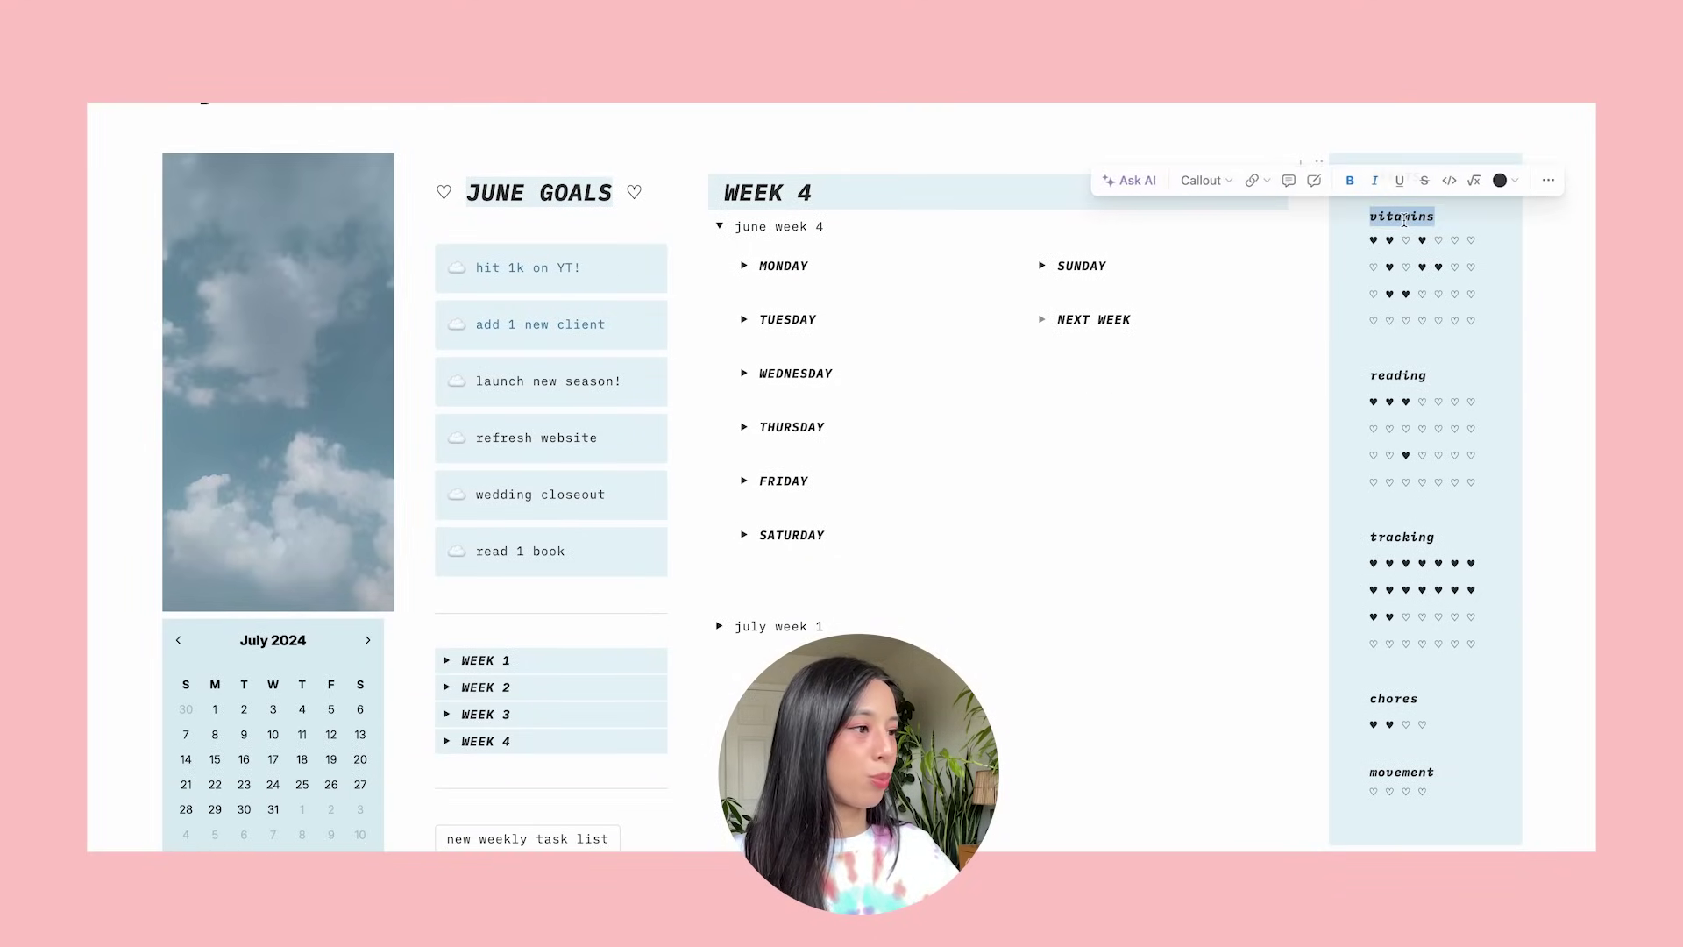
drag(1404, 220, 1453, 784)
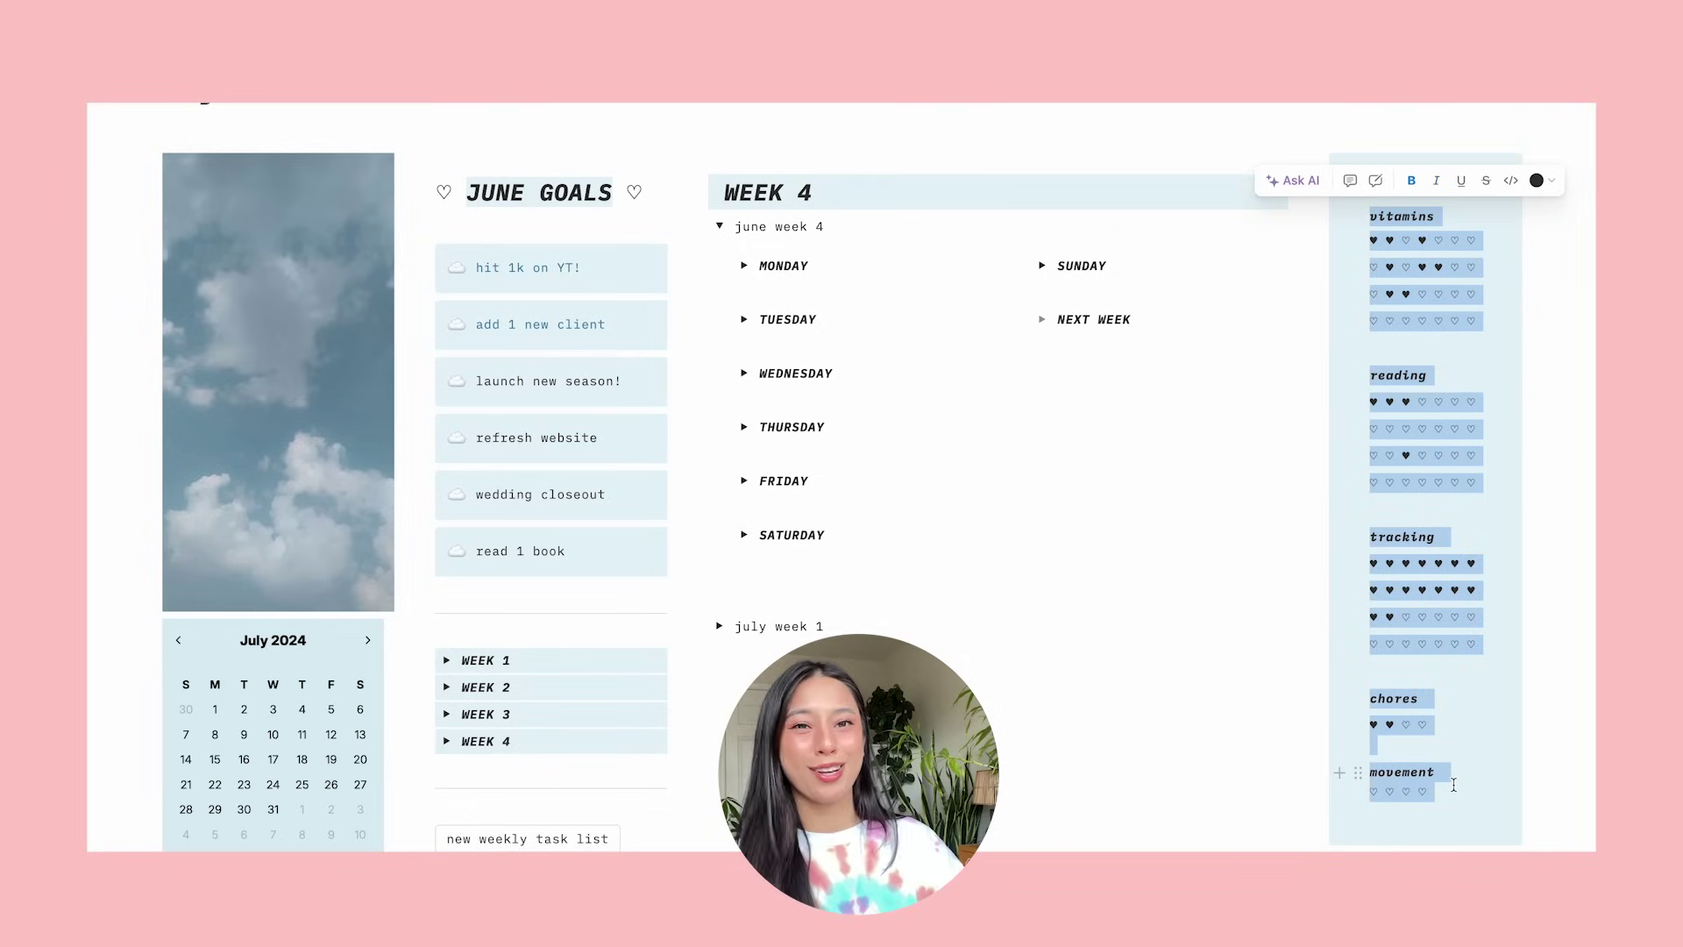
click(1453, 453)
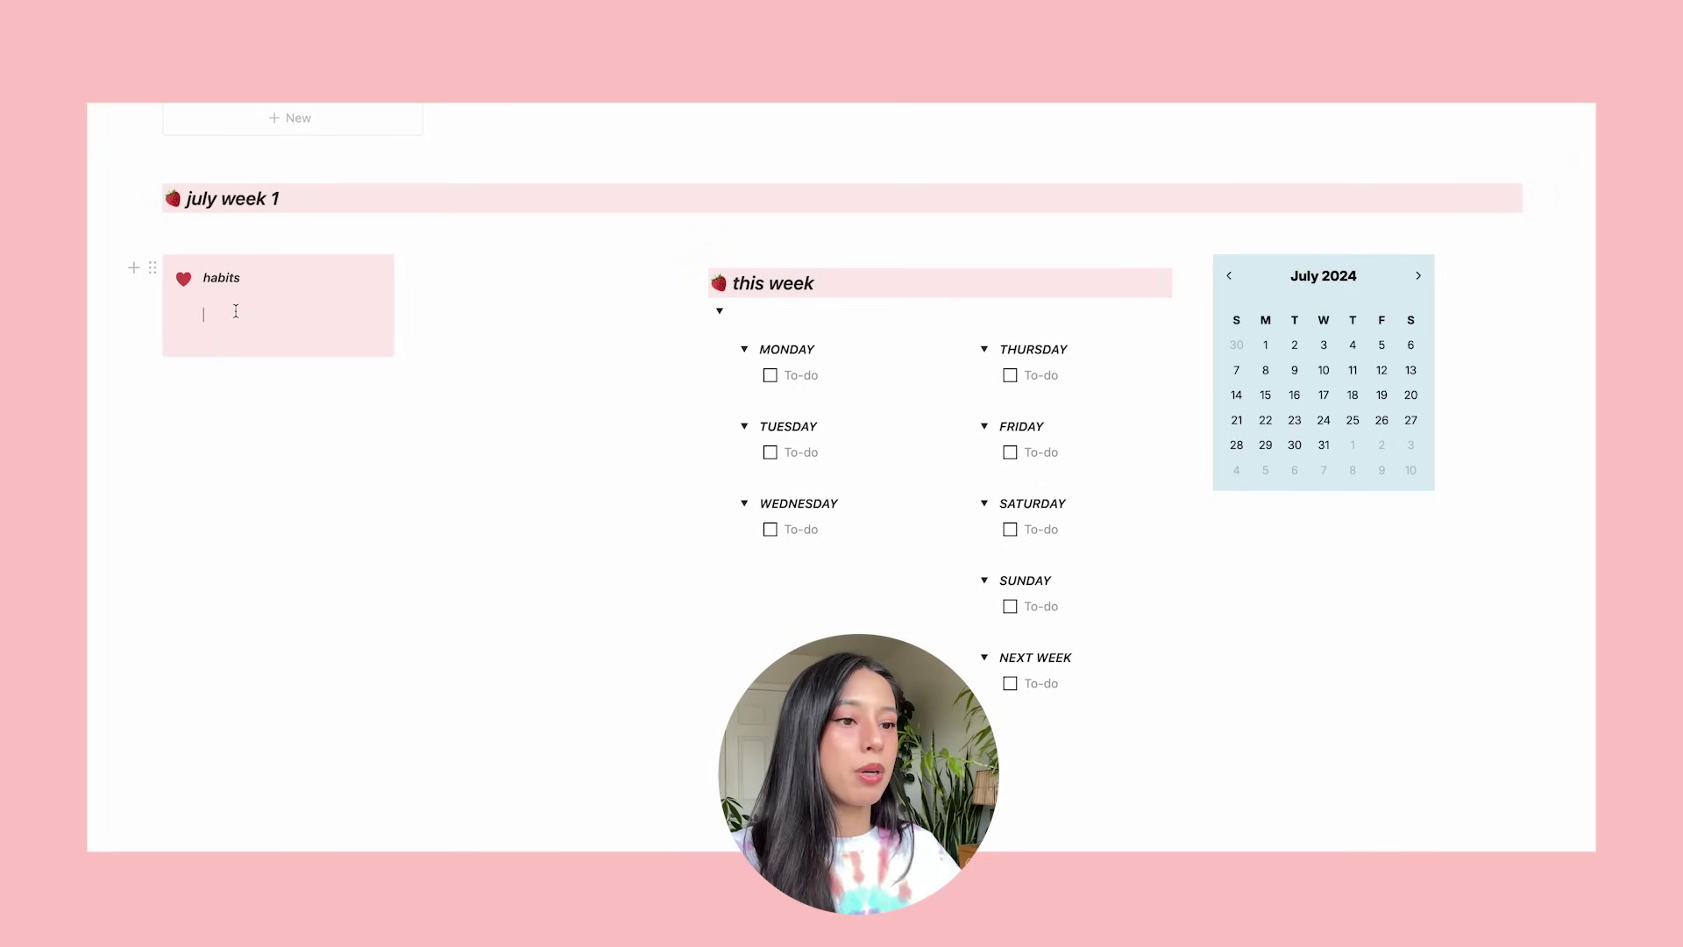
text(vitamins ♥♥♡♥♡♡♡ ♡♥♡♥♥♡♡ ♡♥♥♡♡♡♡ ♡♡♡♡♡♡♡  reading ♥♥♥♡♡♡♡ ♡♡♡♡♡♡♡ ♡♡♥♡♡♡♡ ♡♡♡♡♡♡♡  tracking ♥♥♥♥♥♥♥ ♥♥♥♥♥♥♥ ♥♥♡♡♡♡♡ ♡♡♡♡♡♡♡  chores ♥♥♡♡  movement ♡♡♡♡)
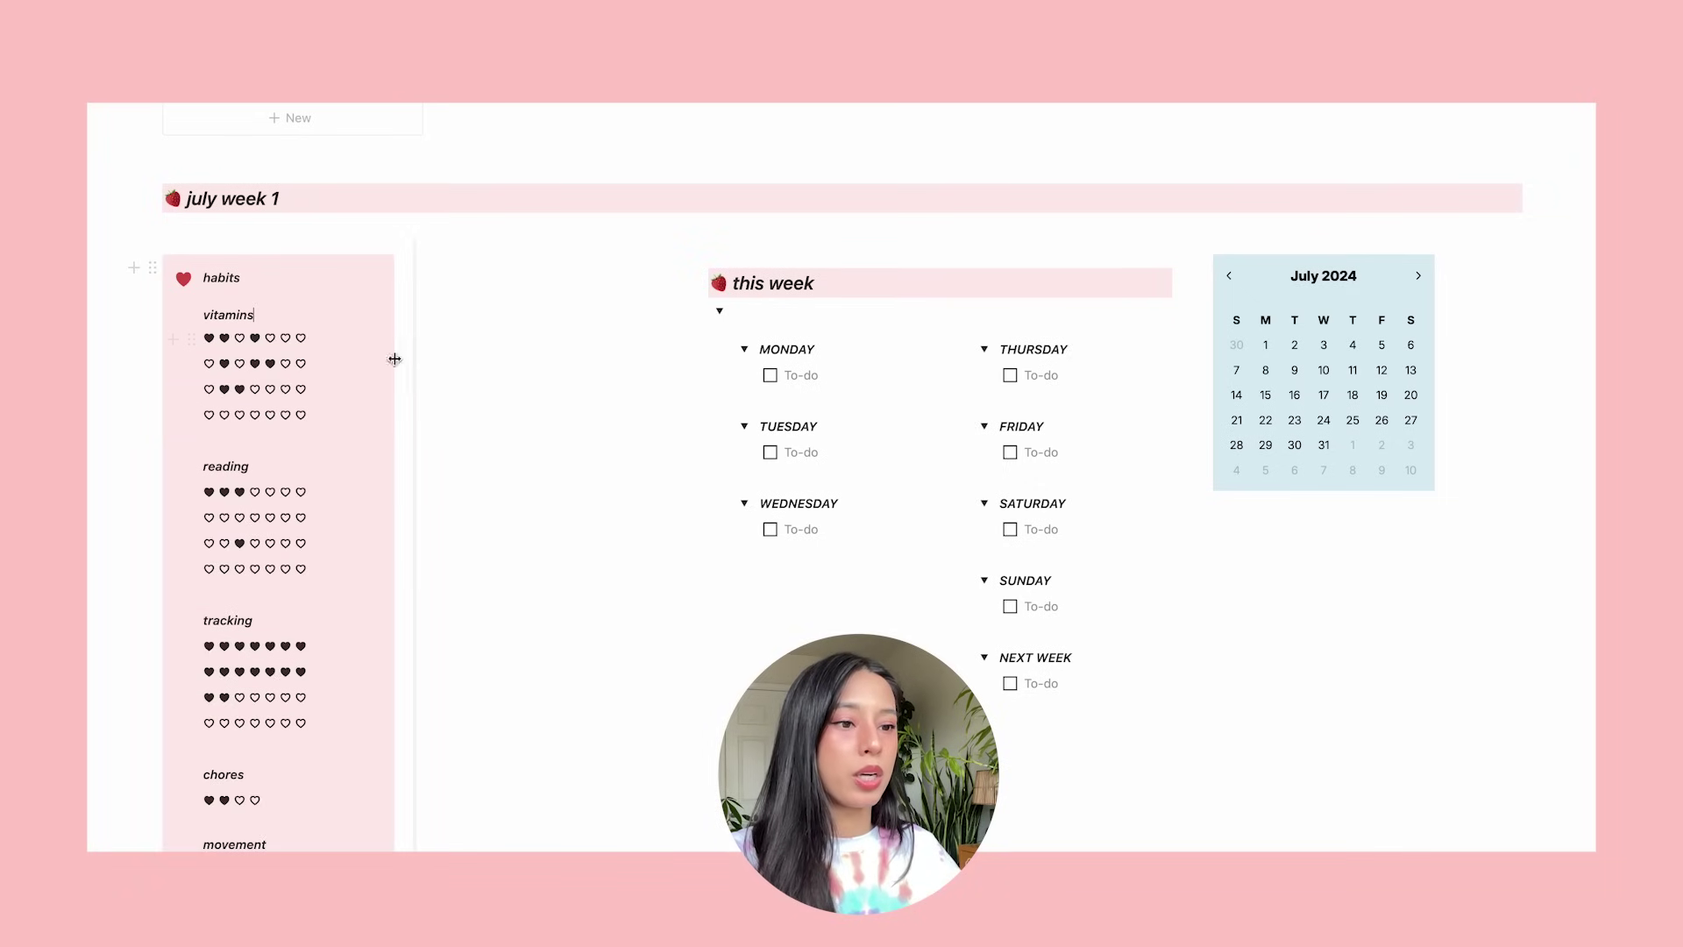
Review the heart rows under vitamins, reading, tracking, movement and chores in the habits callout.
scroll(326, 448, down, 2)
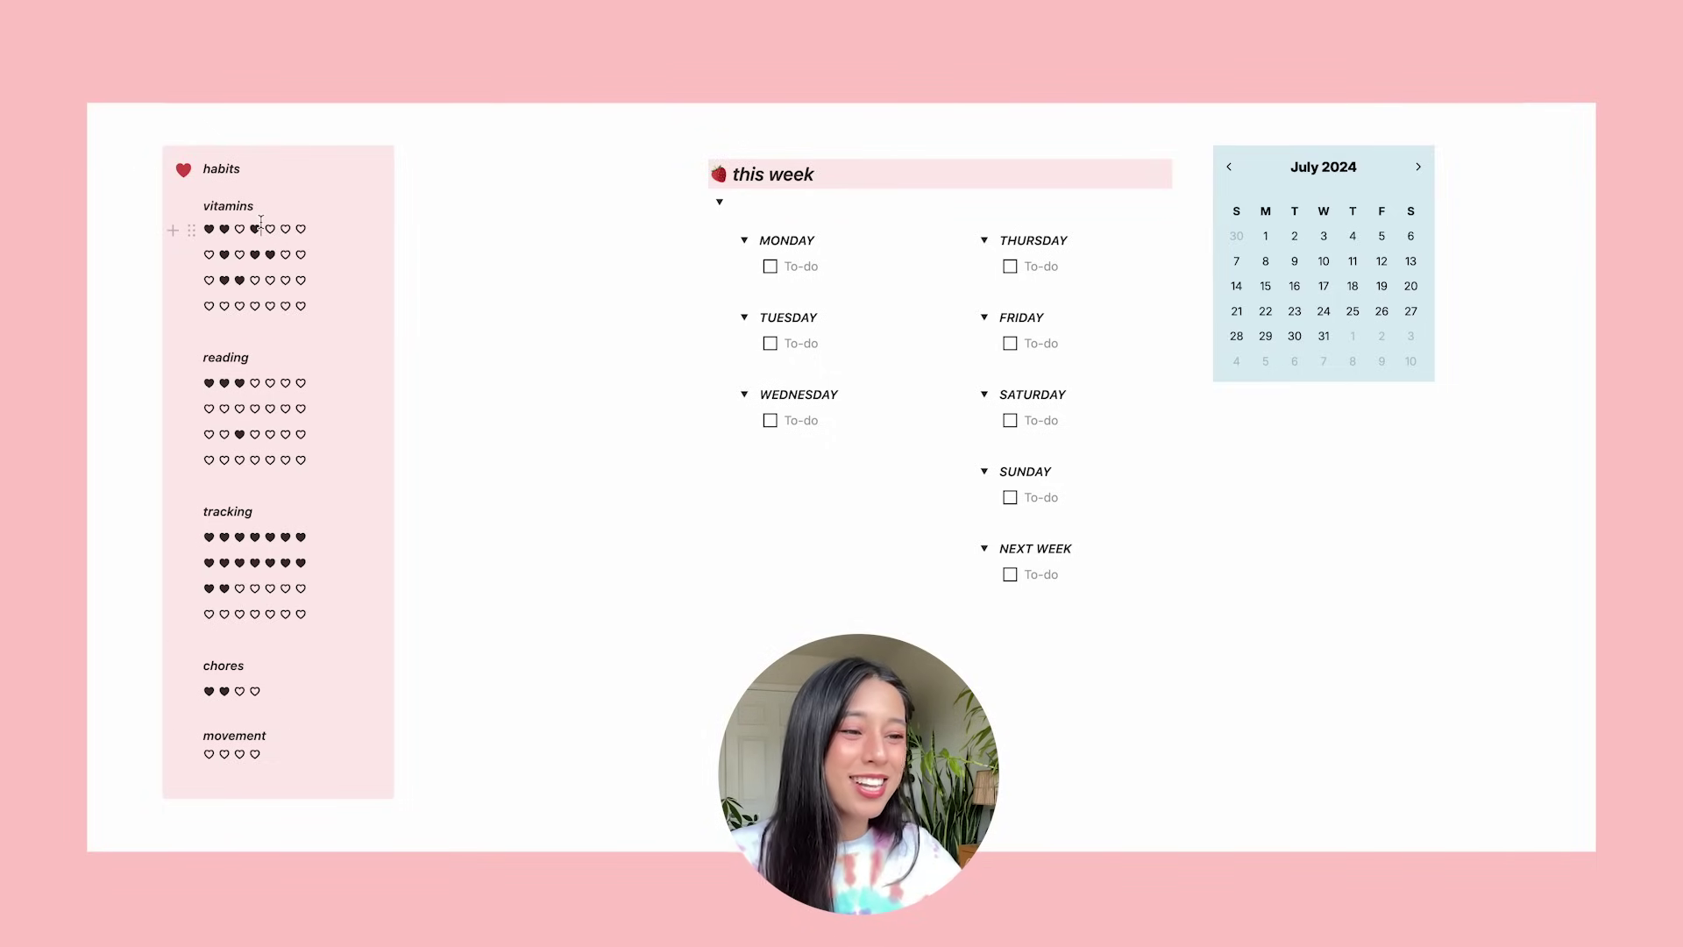
drag(261, 222, 309, 309)
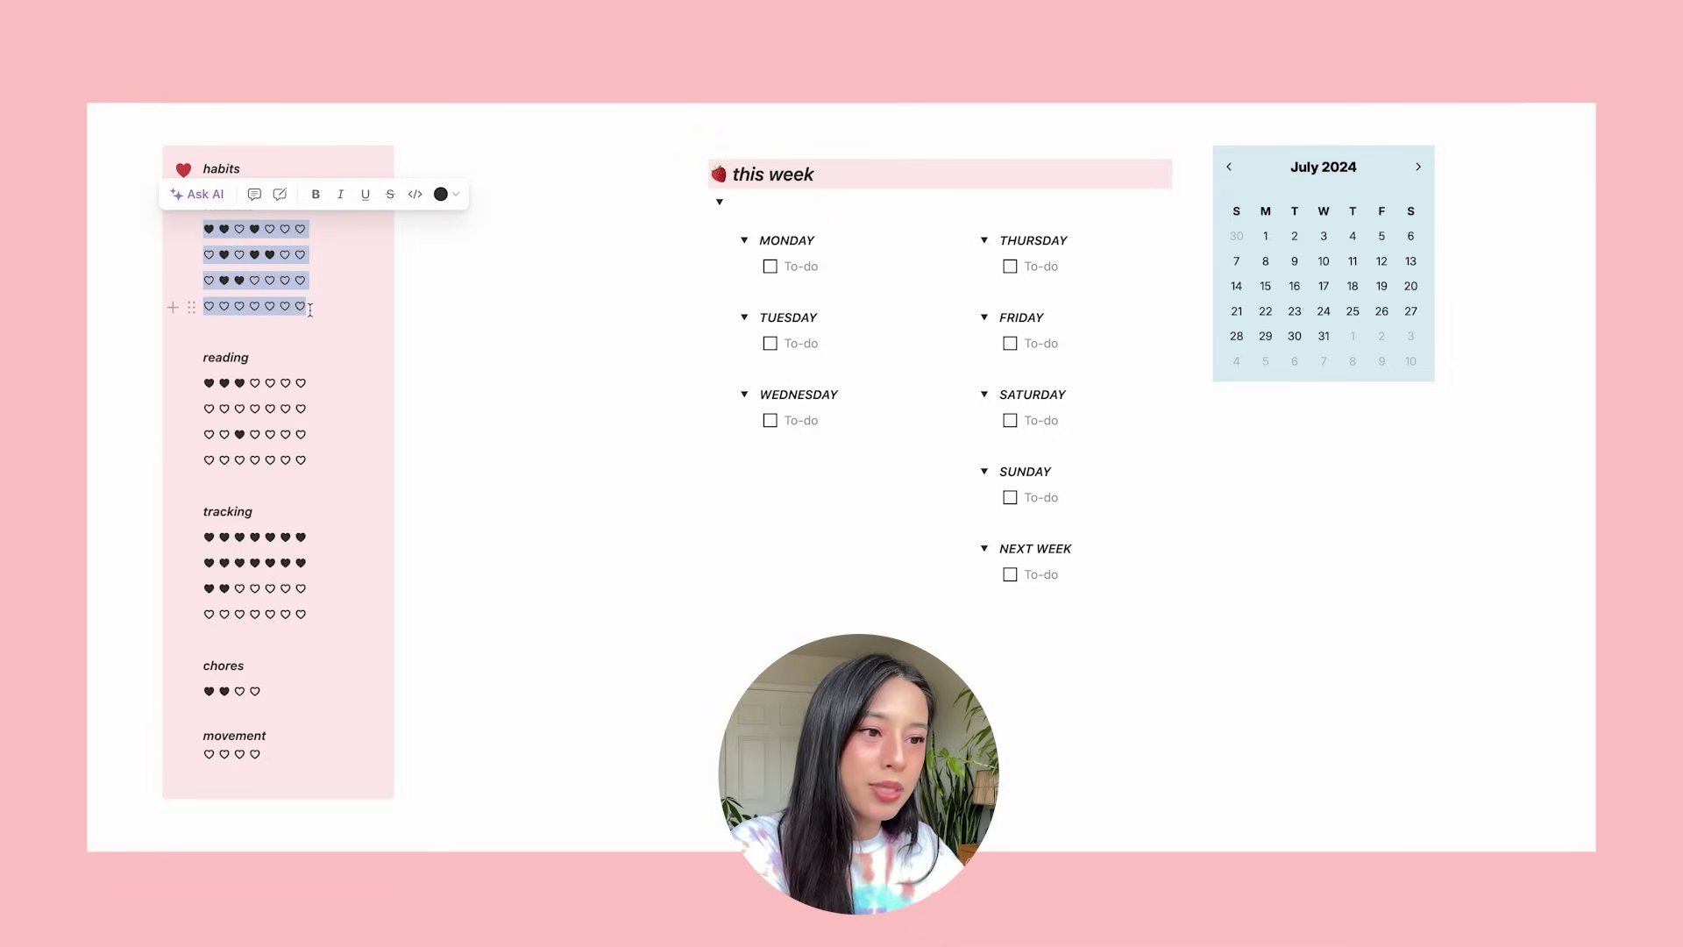
drag(249, 385, 252, 453)
drag(263, 533, 263, 607)
drag(237, 744, 262, 754)
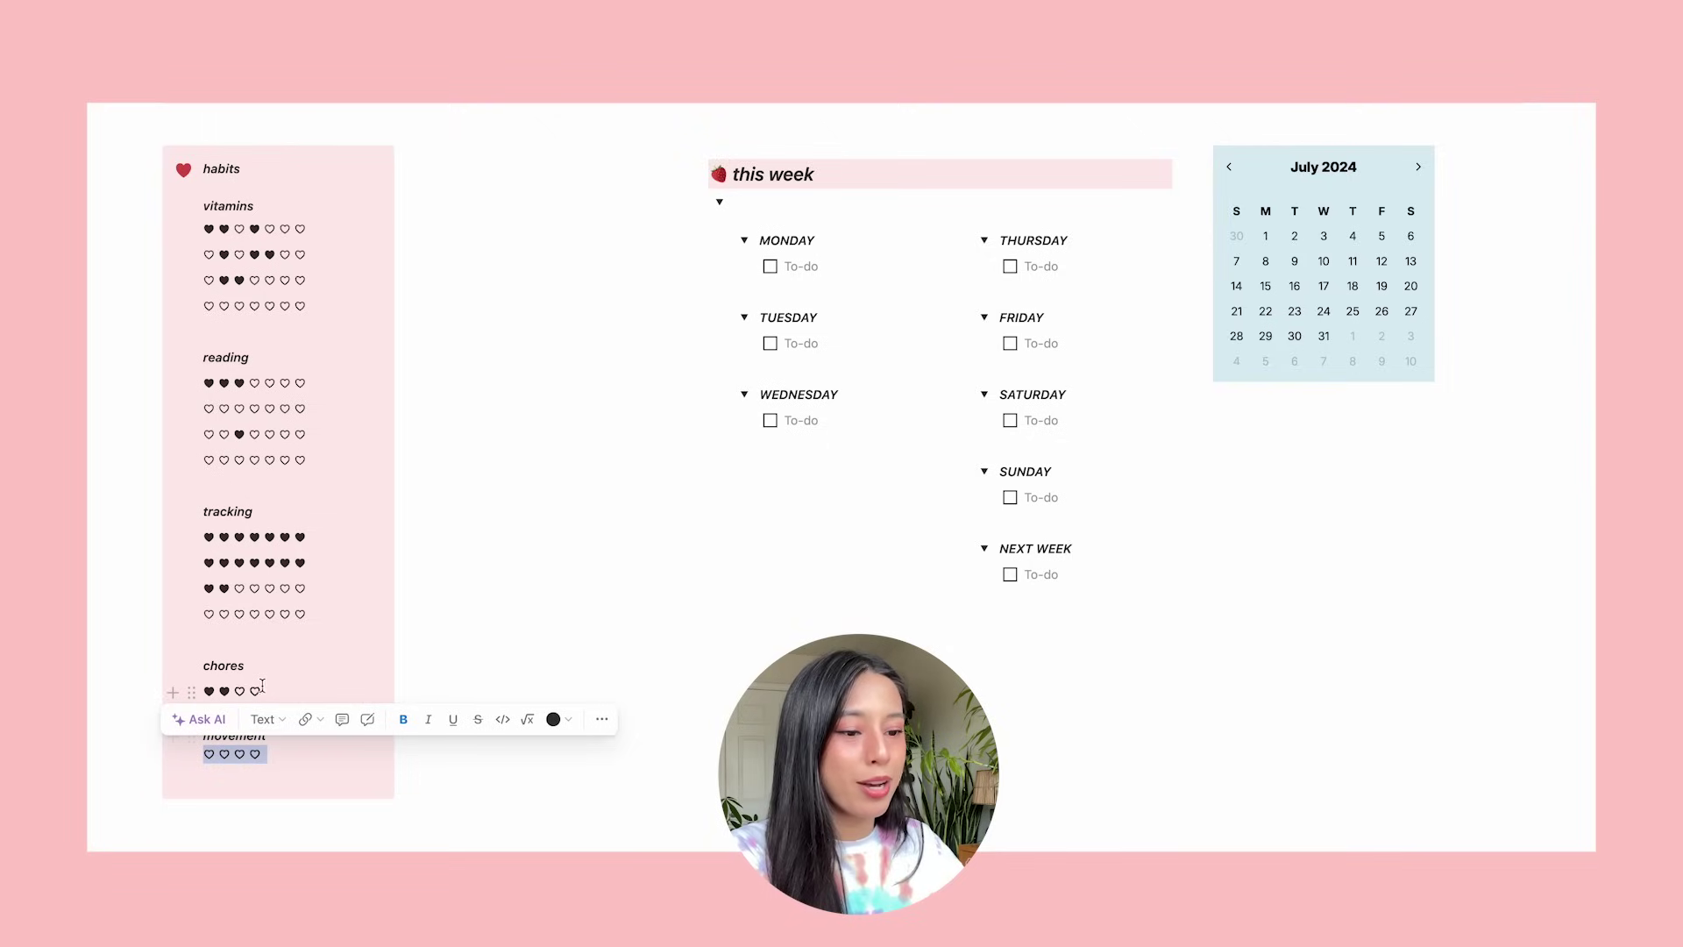
drag(203, 691, 260, 686)
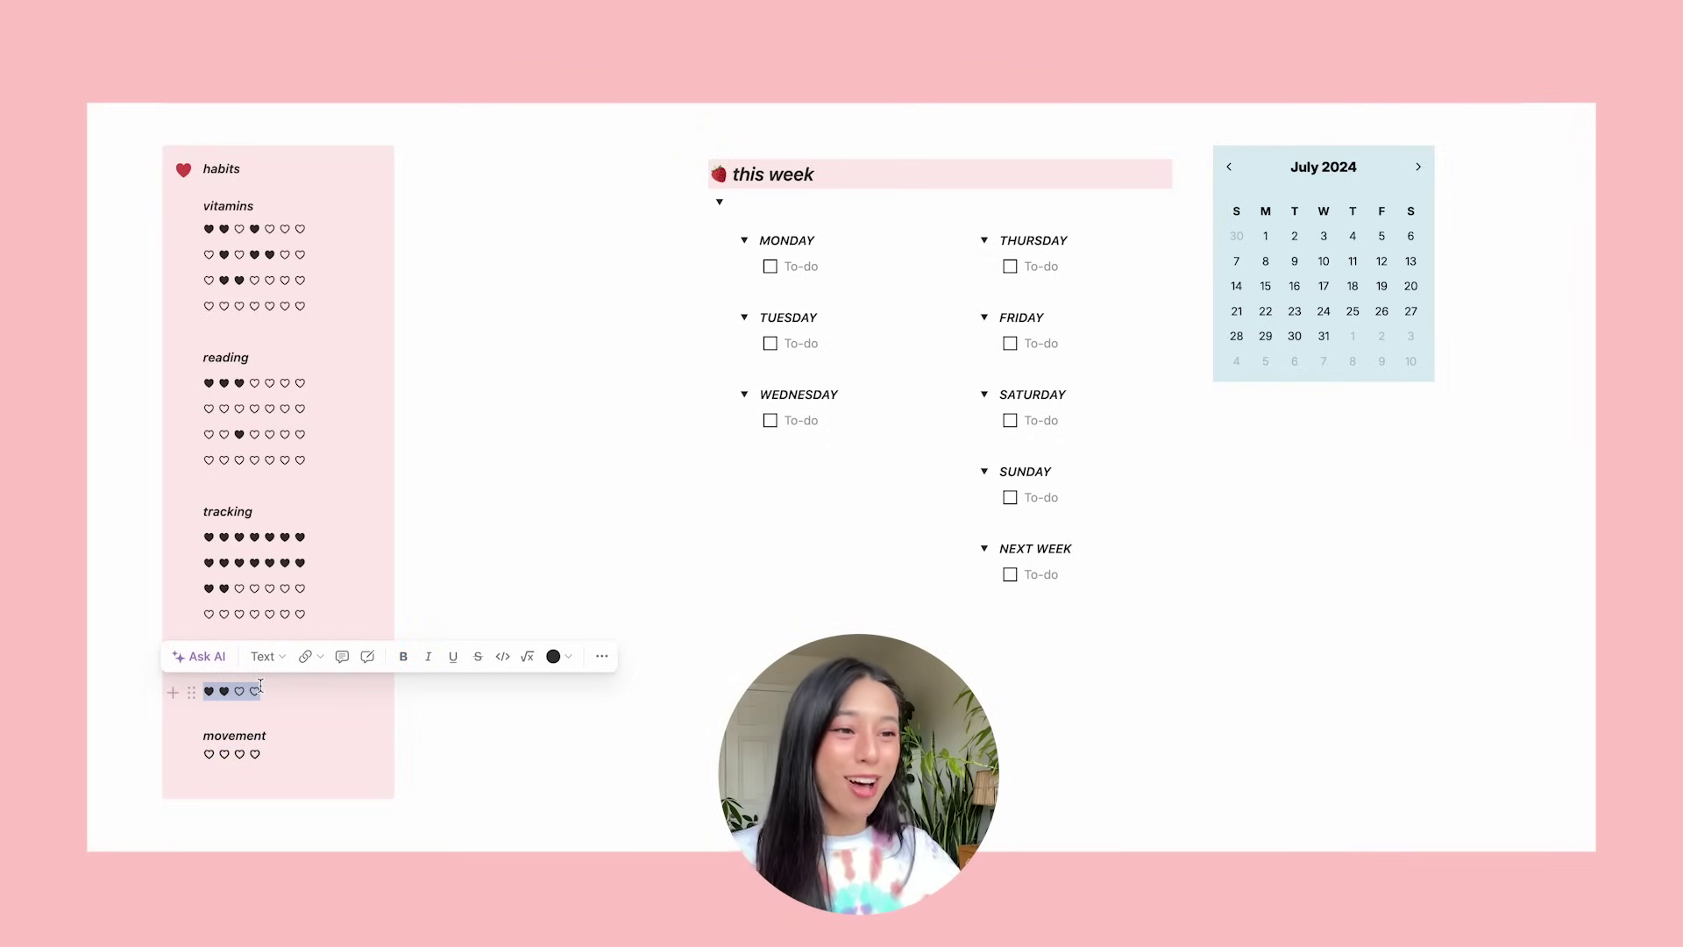
key(Escape)
click(274, 351)
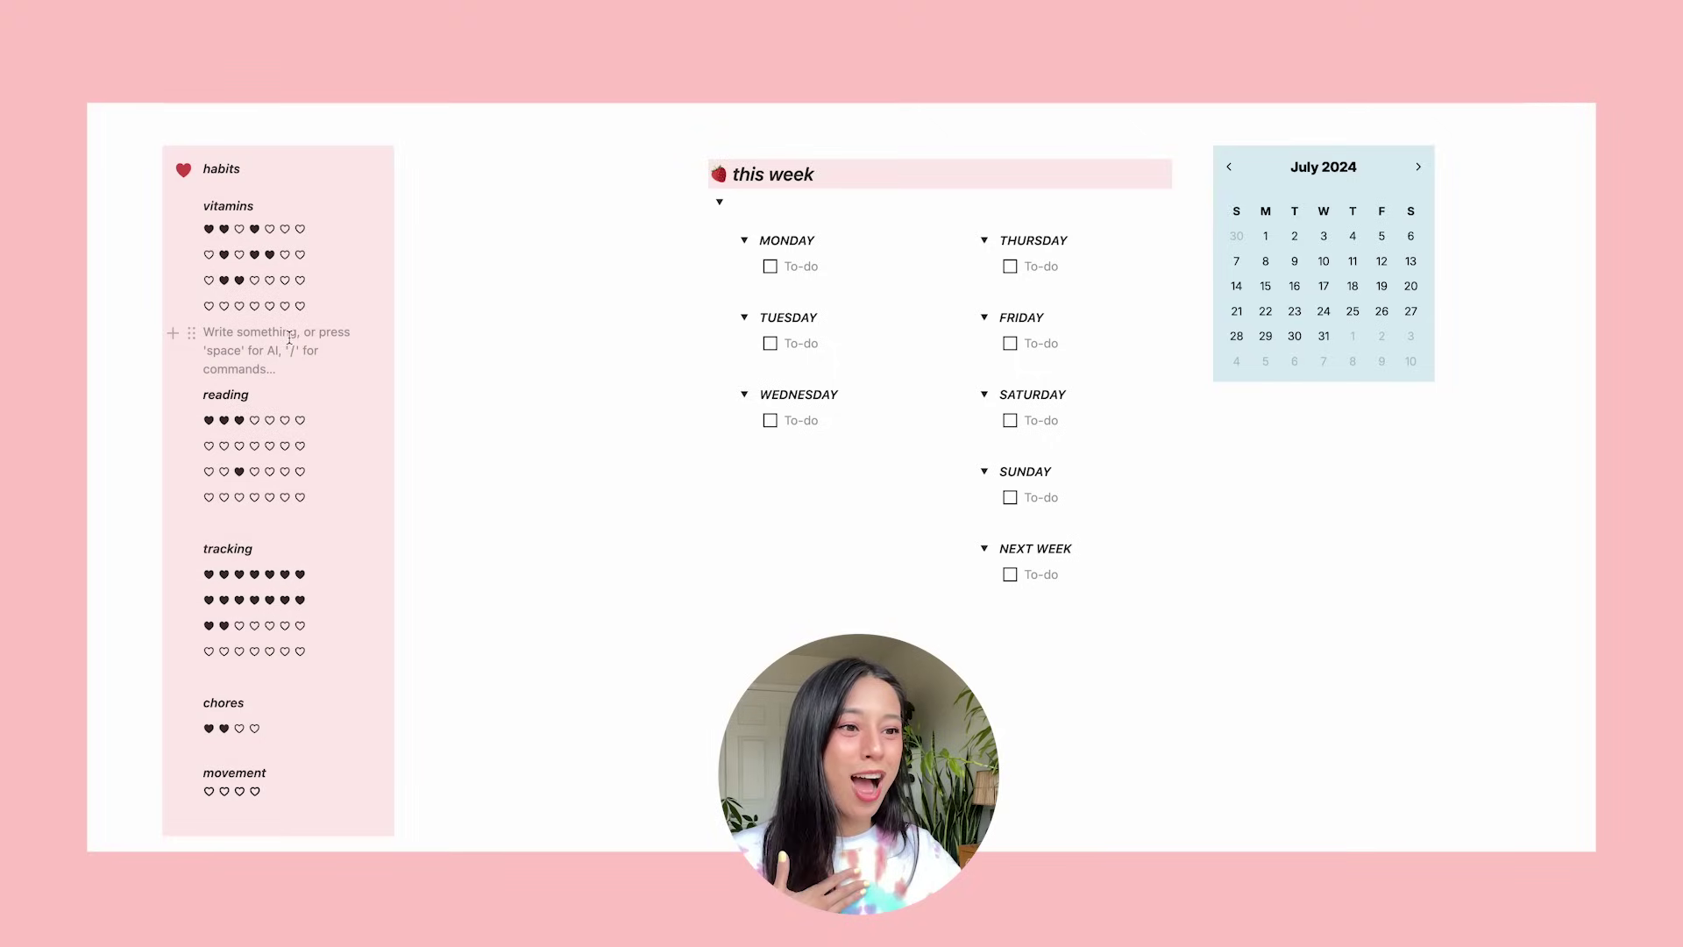
key(BackSpace)
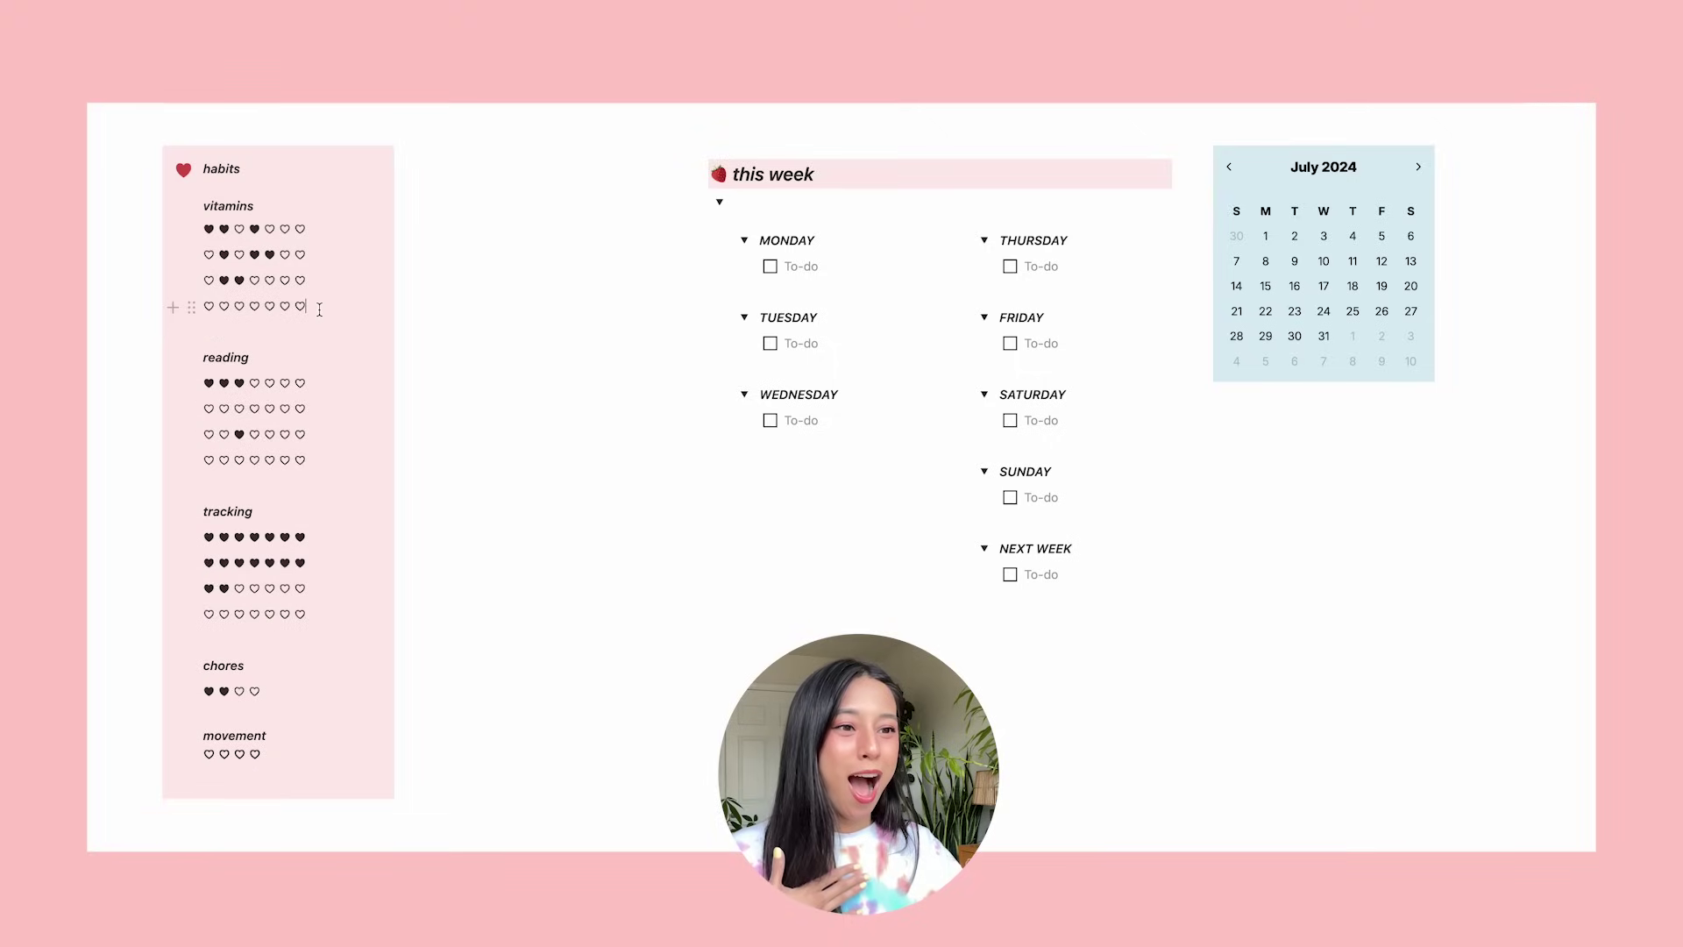
Copy the empty seven-heart row under vitamins and replace the three partly filled rows above it with it.
triple_click(250, 299)
key(ctrl+c)
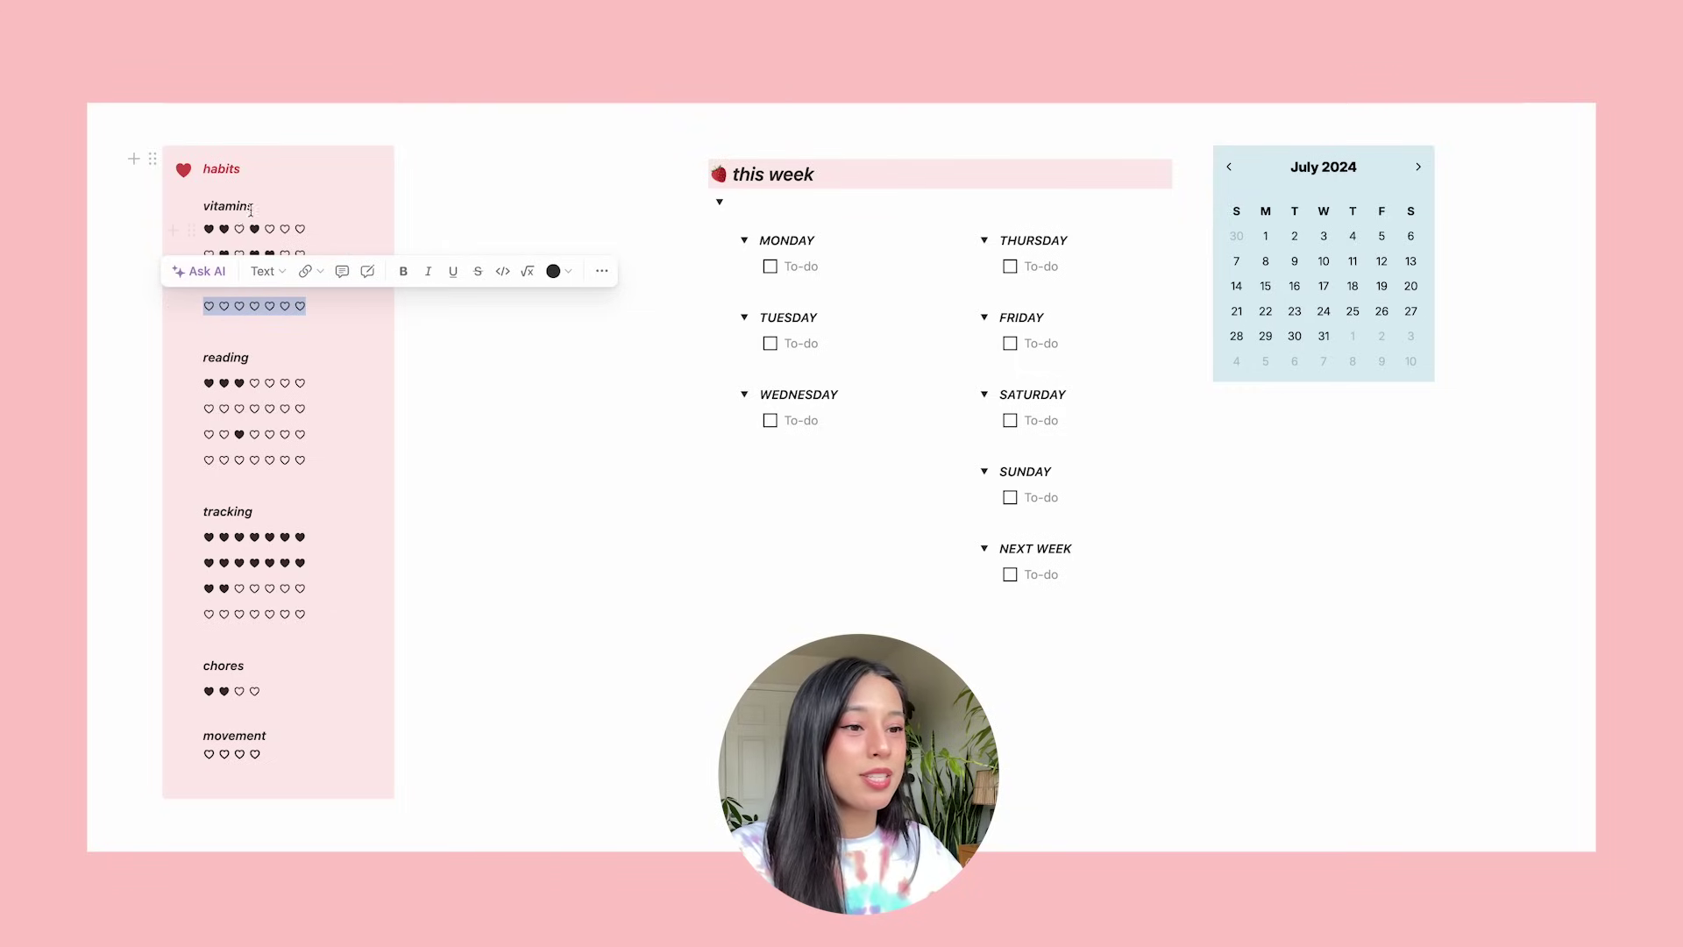
triple_click(251, 226)
key(ctrl+v)
double_click(249, 248)
triple_click(251, 254)
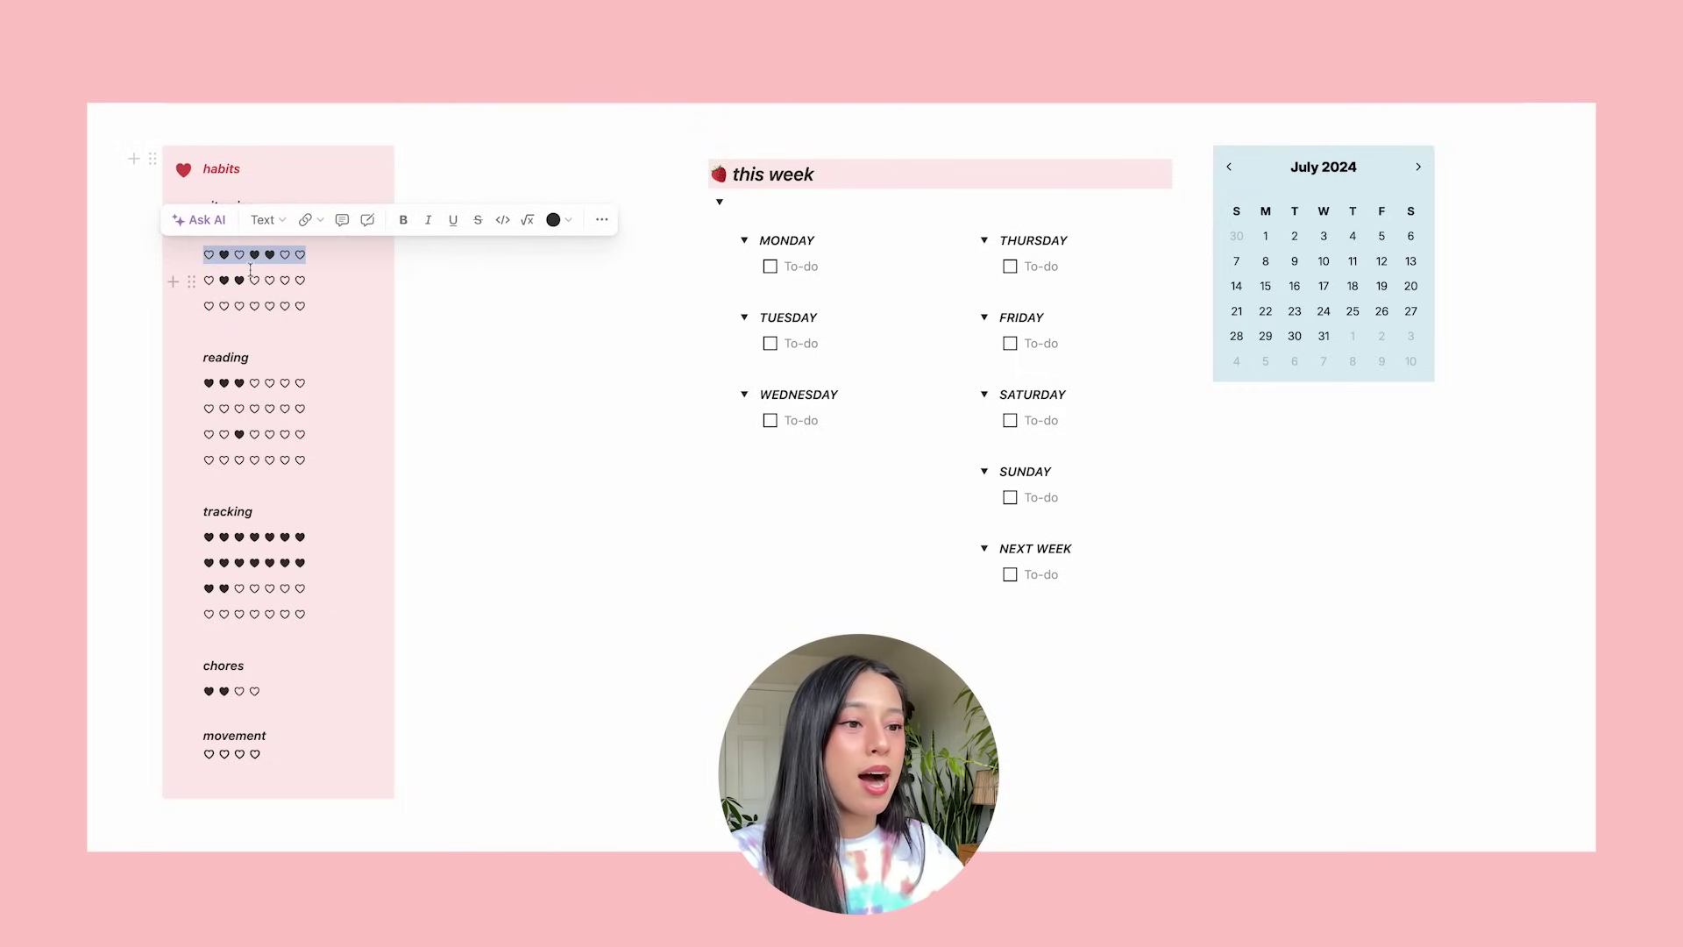
key(ctrl+v)
triple_click(259, 279)
key(ctrl+v)
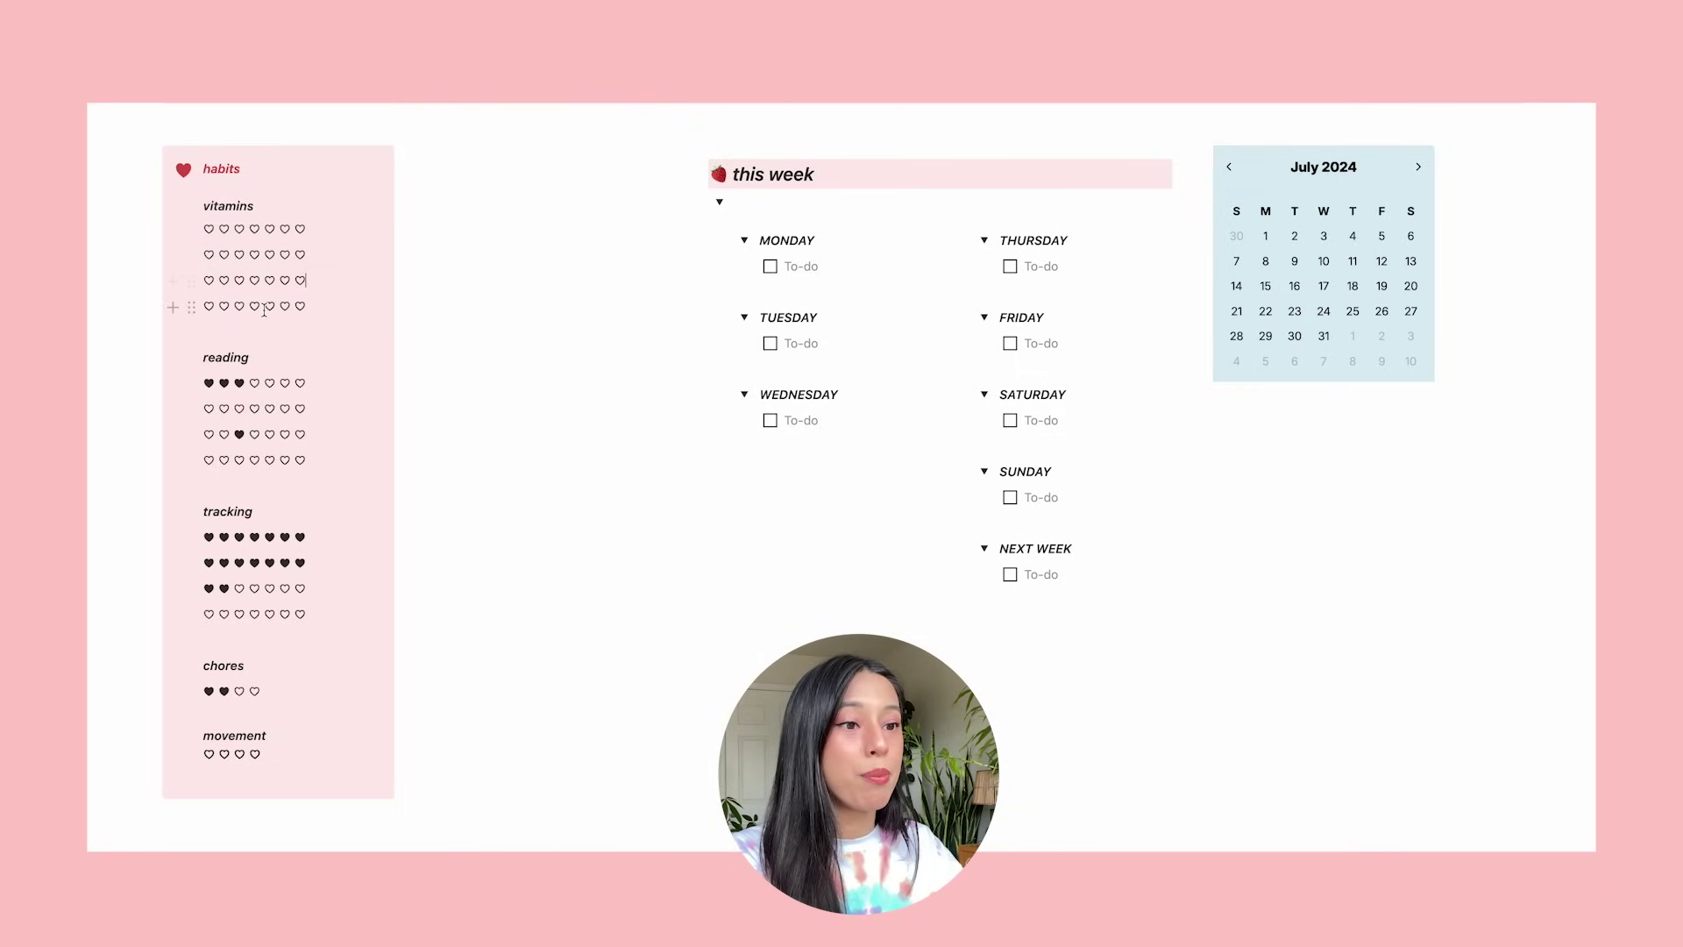
Replace the partly filled heart rows under reading with the copied row of seven empty hearts.
triple_click(251, 383)
key(ctrl+v)
triple_click(251, 434)
key(ctrl+v)
key(Escape)
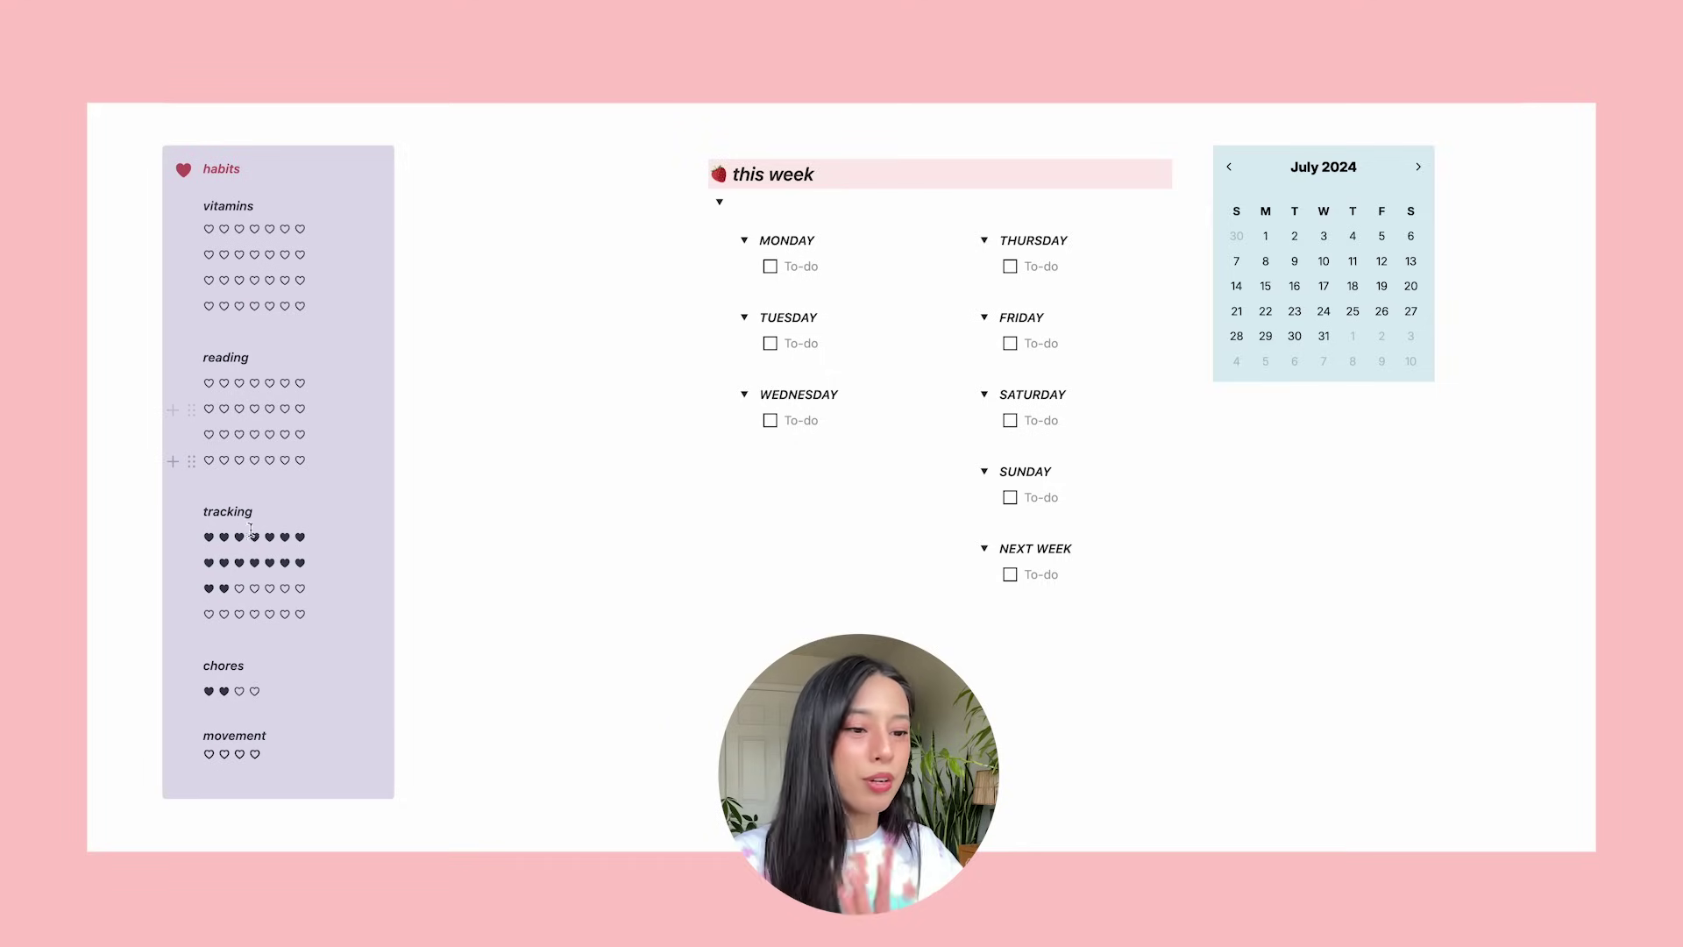
Replace the filled and partly filled rows under tracking with the copied row of seven empty hearts.
click(248, 529)
triple_click(251, 529)
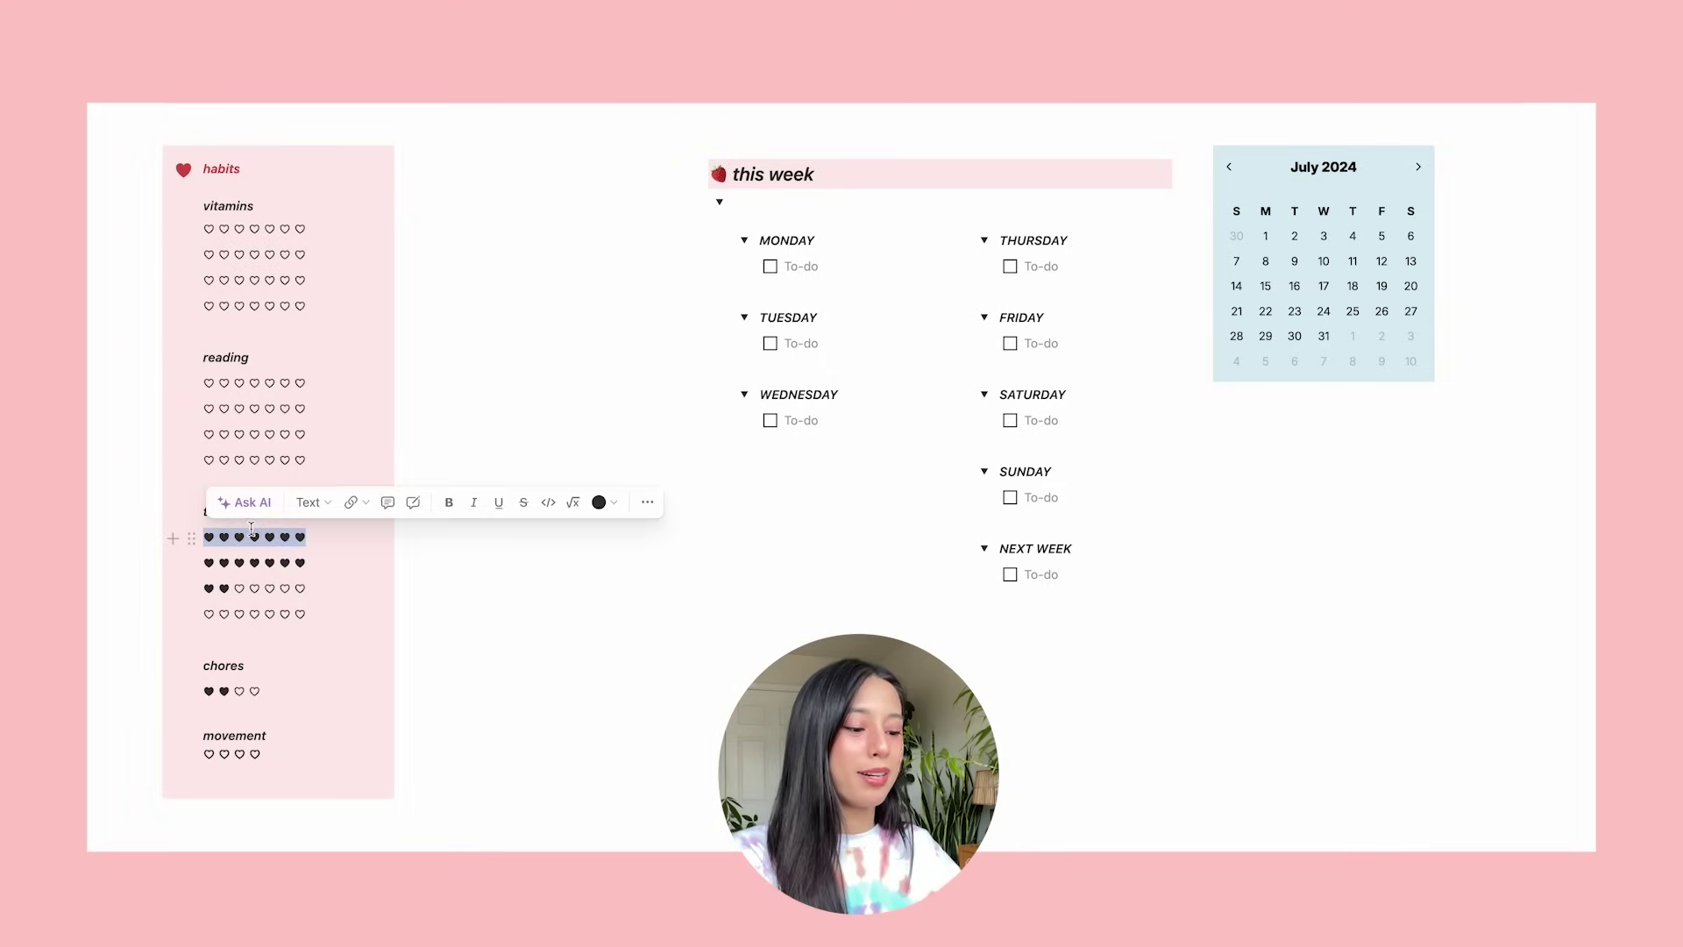
key(ctrl+v)
triple_click(251, 562)
key(ctrl+v)
triple_click(251, 588)
key(ctrl+v)
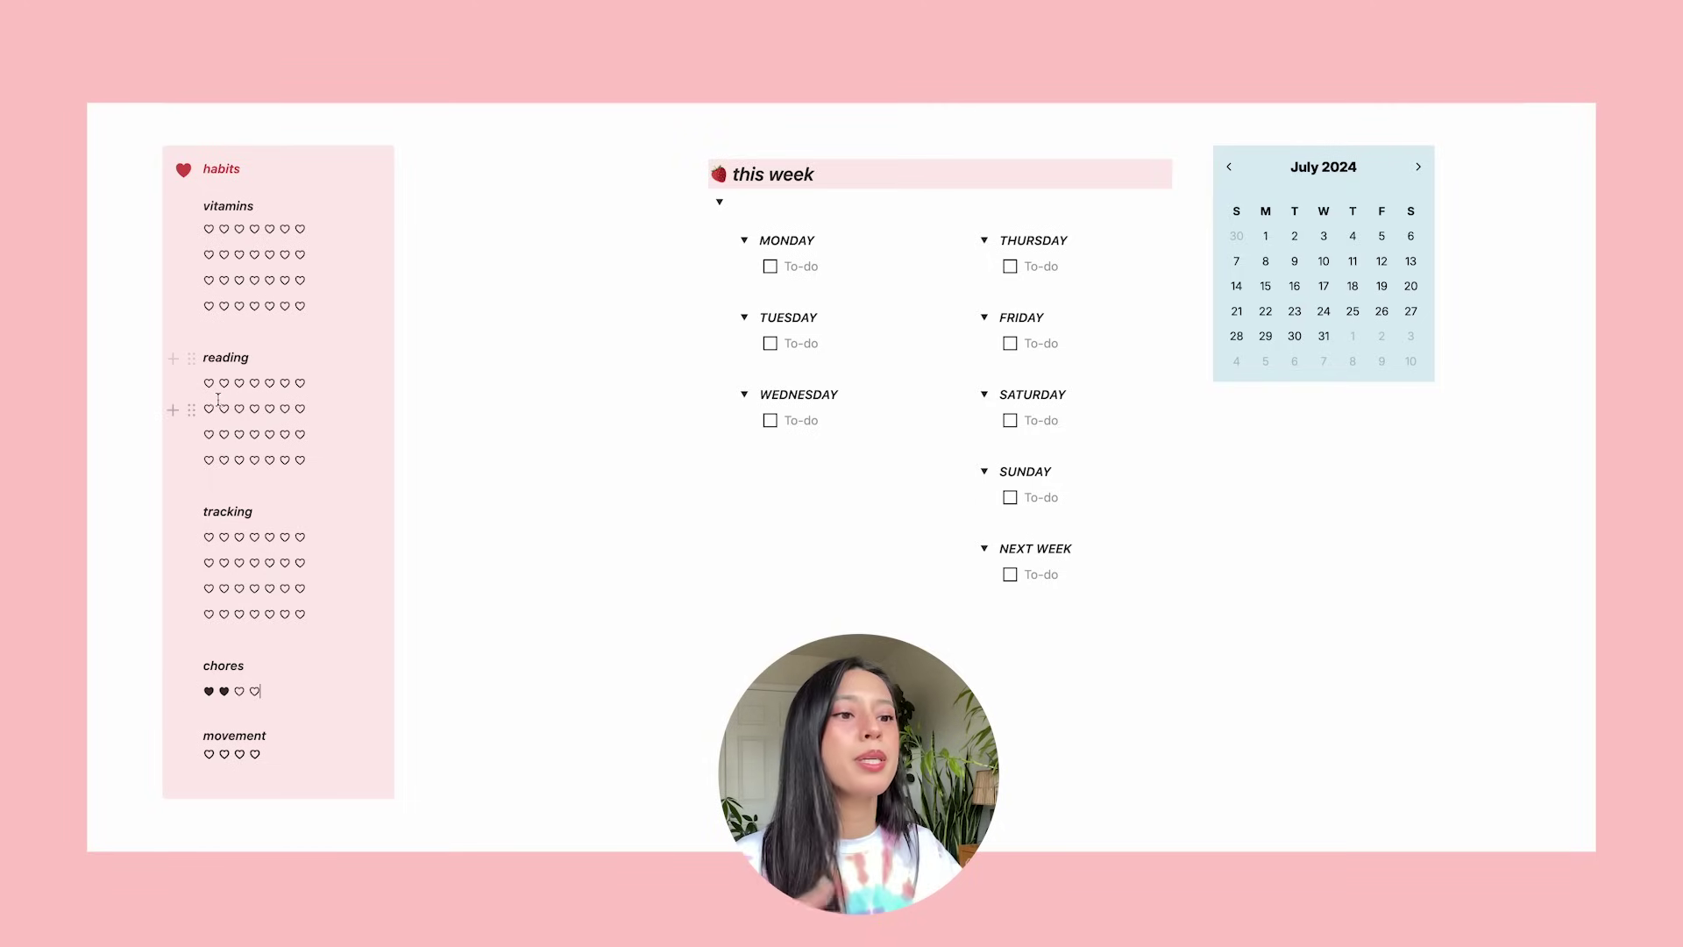
Extend the movement tracker to five empty hearts by duplicating one of its hearts.
triple_click(240, 755)
click(242, 755)
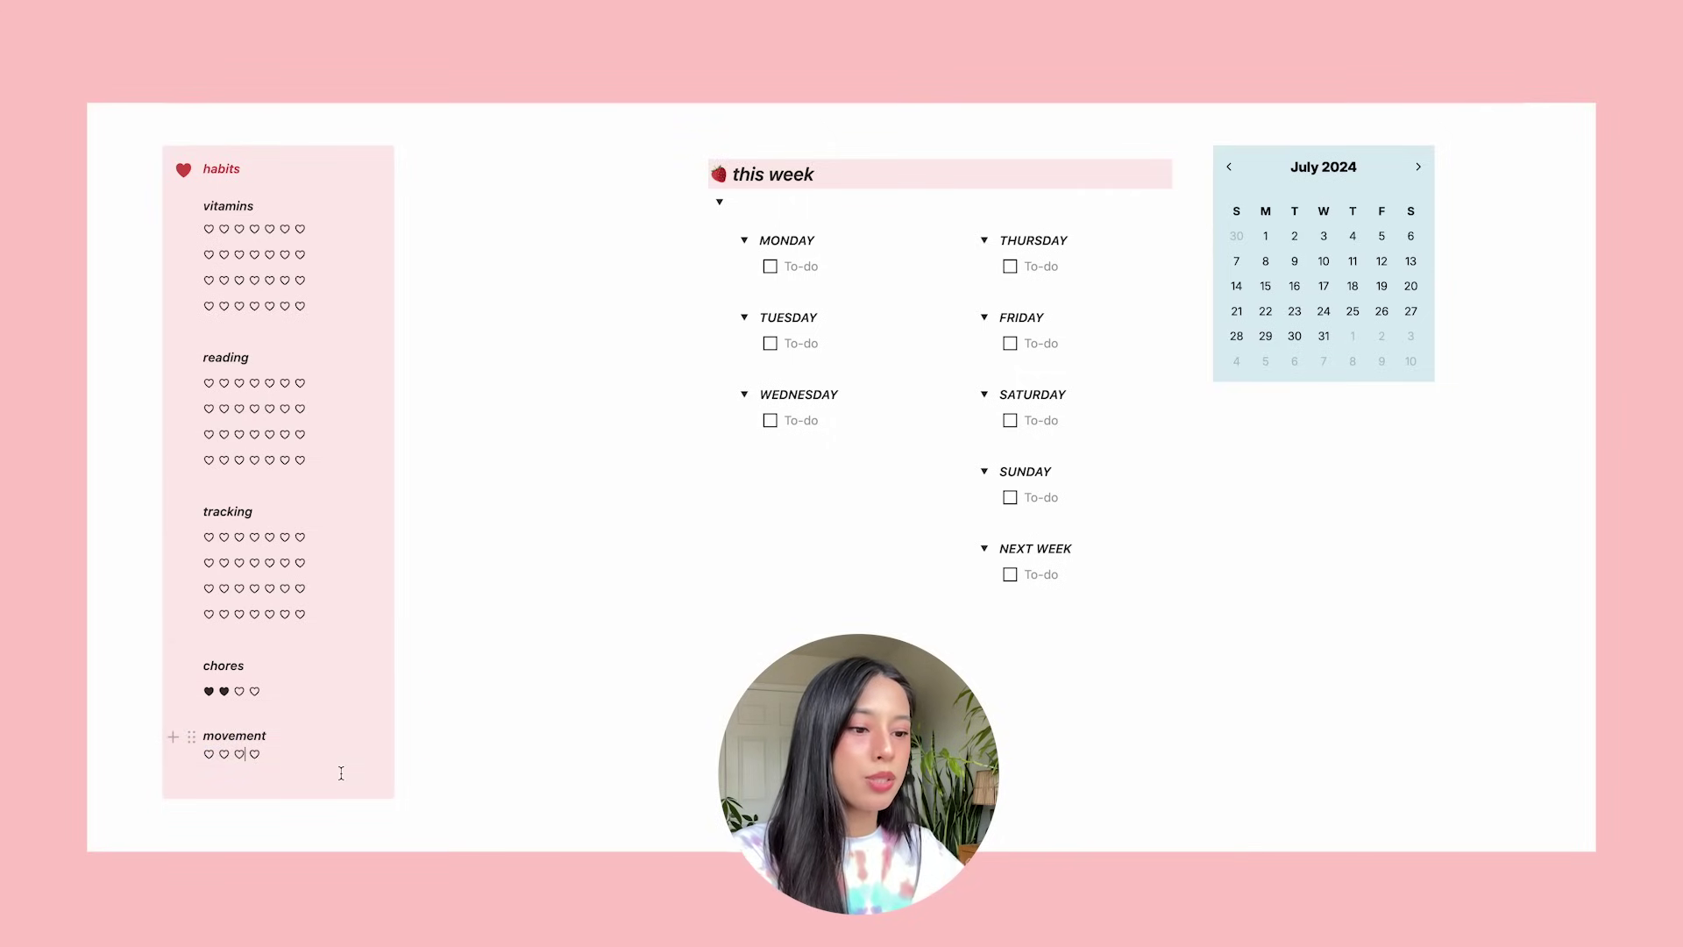
key(ctrl+c)
key(Right)
key(ctrl+v)
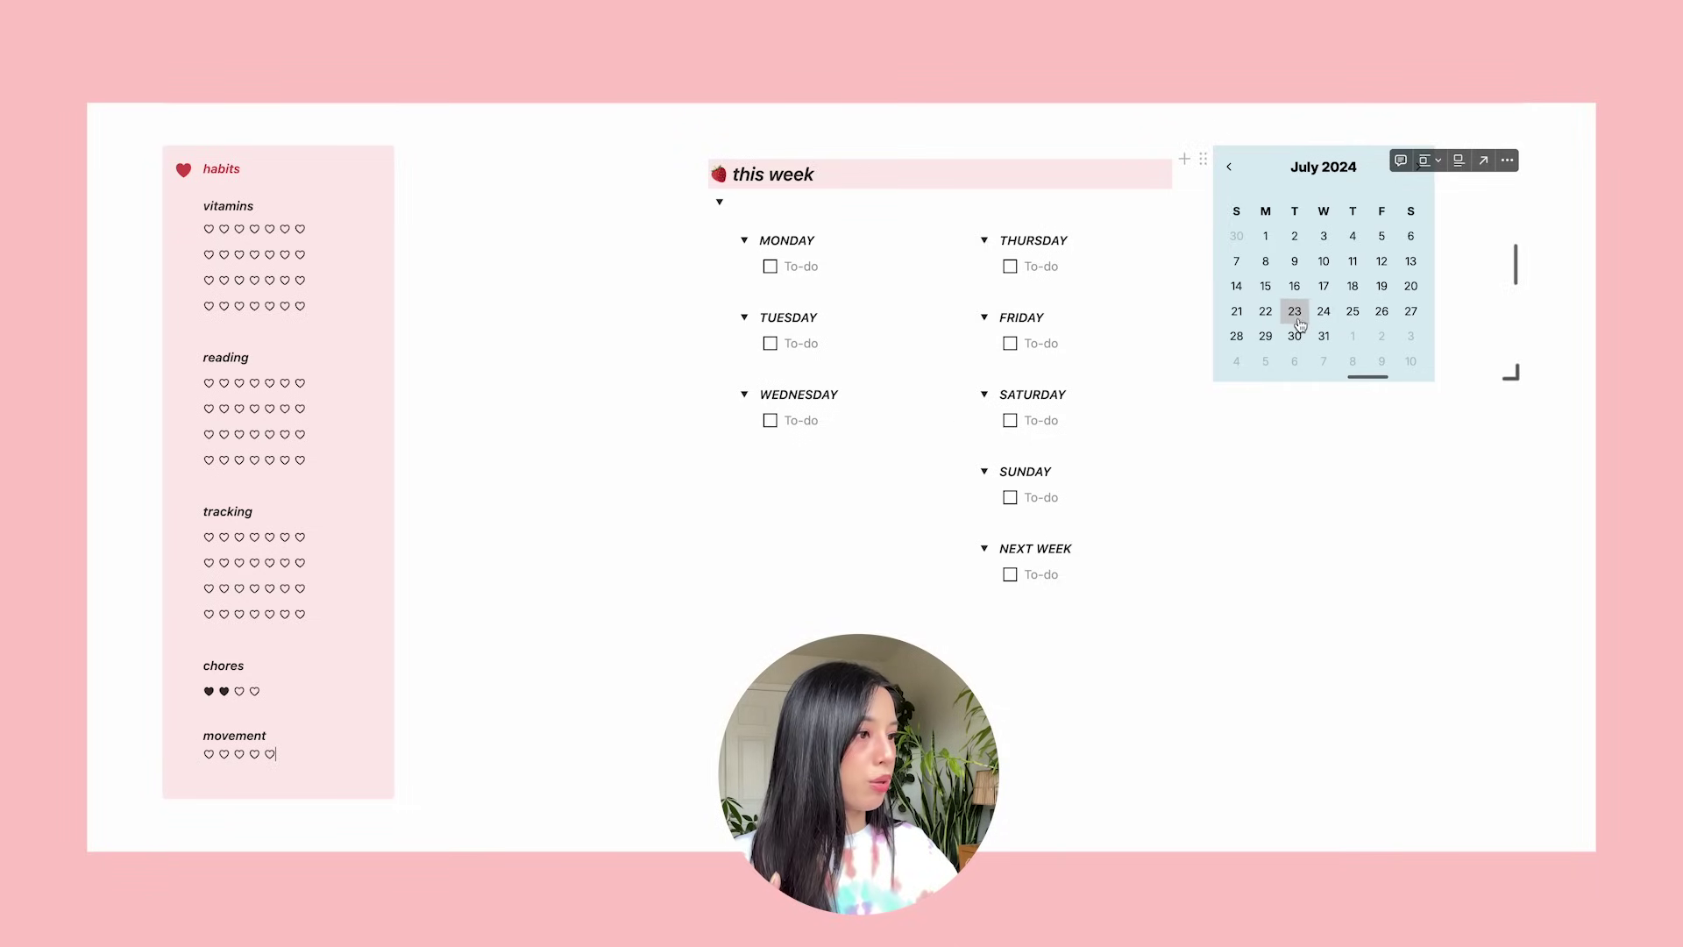
Copy movement's five-heart row and use it to replace all four reading rows and the chores row.
triple_click(247, 755)
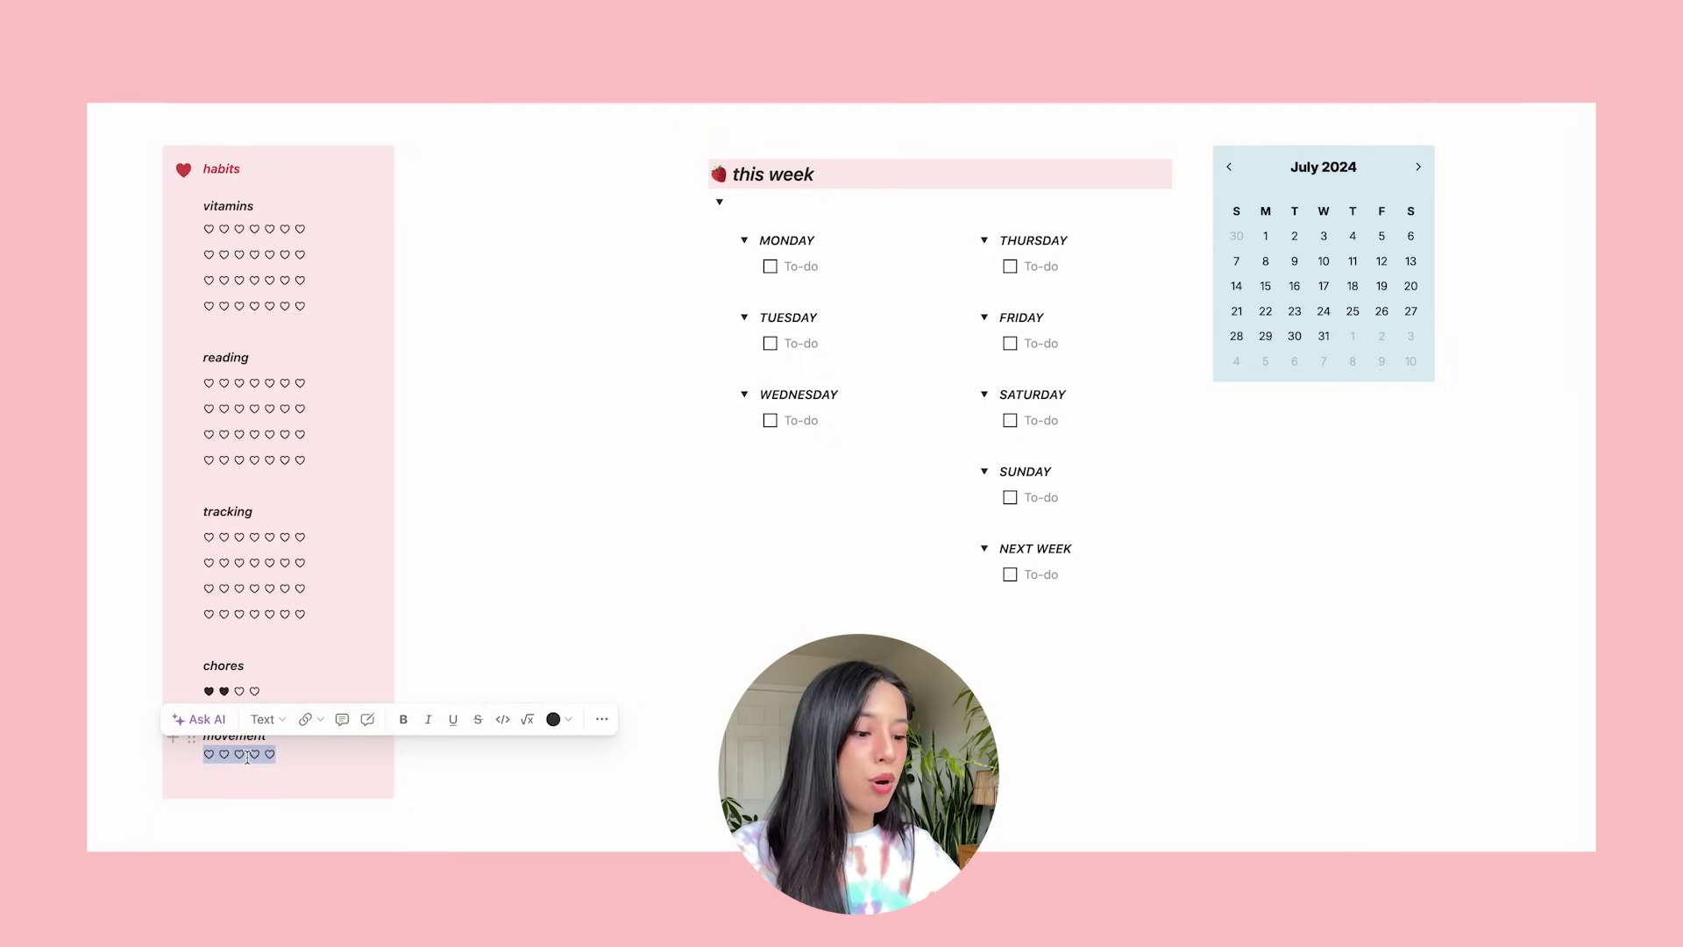
drag(303, 473, 299, 386)
key(ctrl+v)
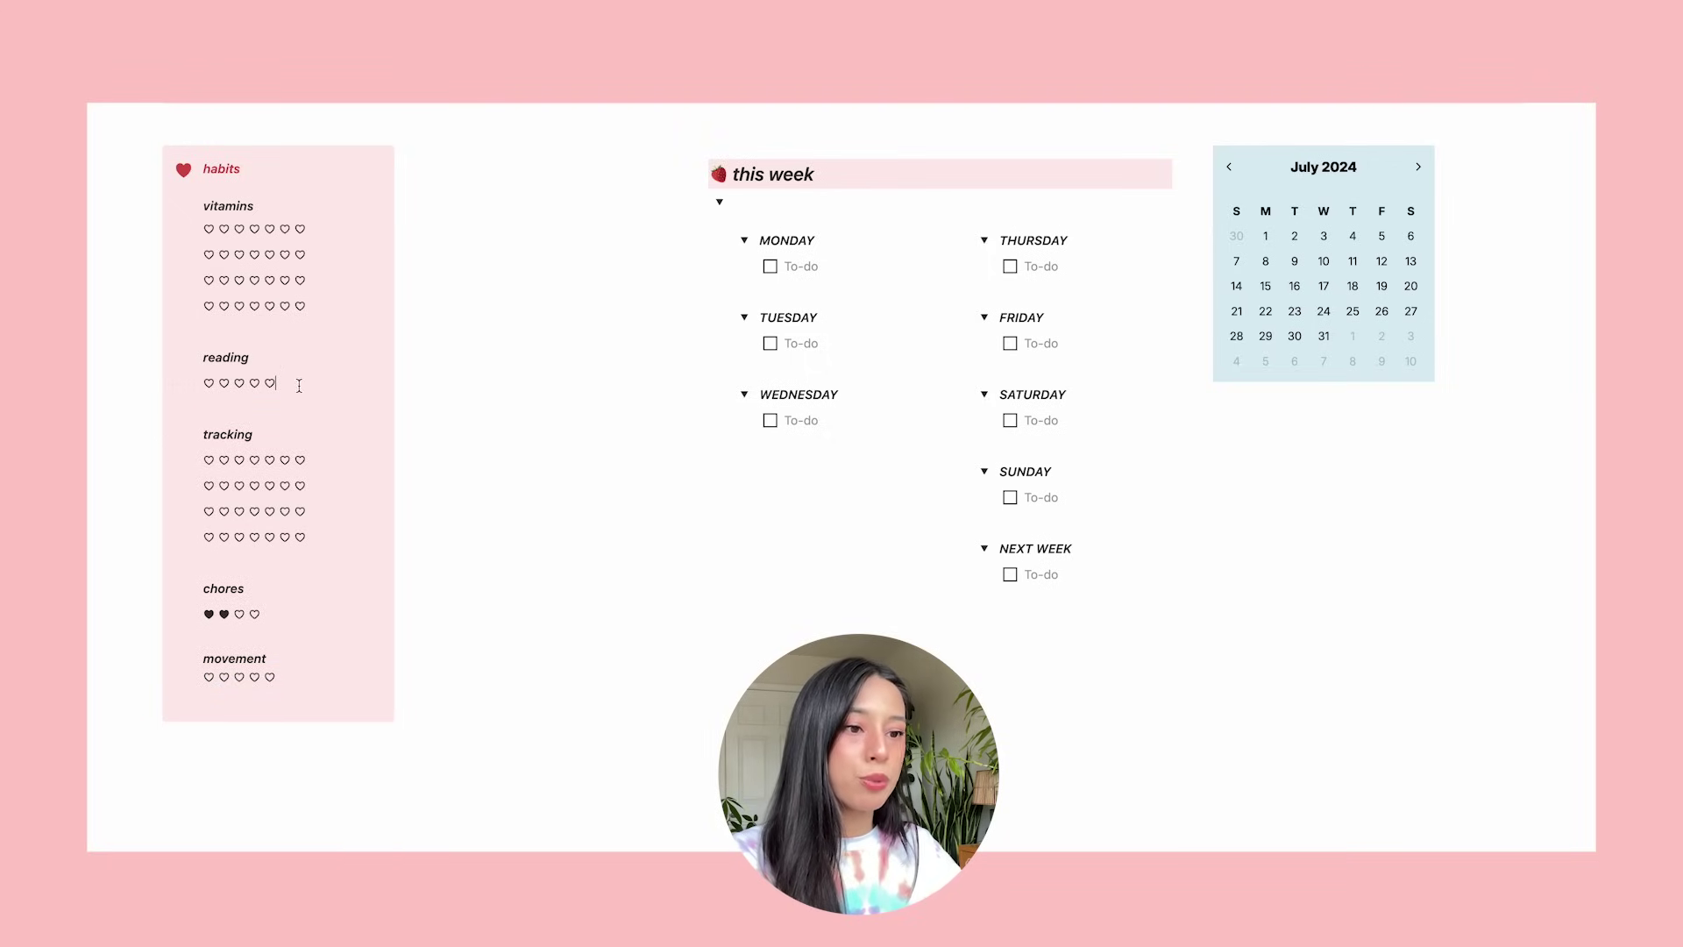
triple_click(237, 613)
key(ctrl+v)
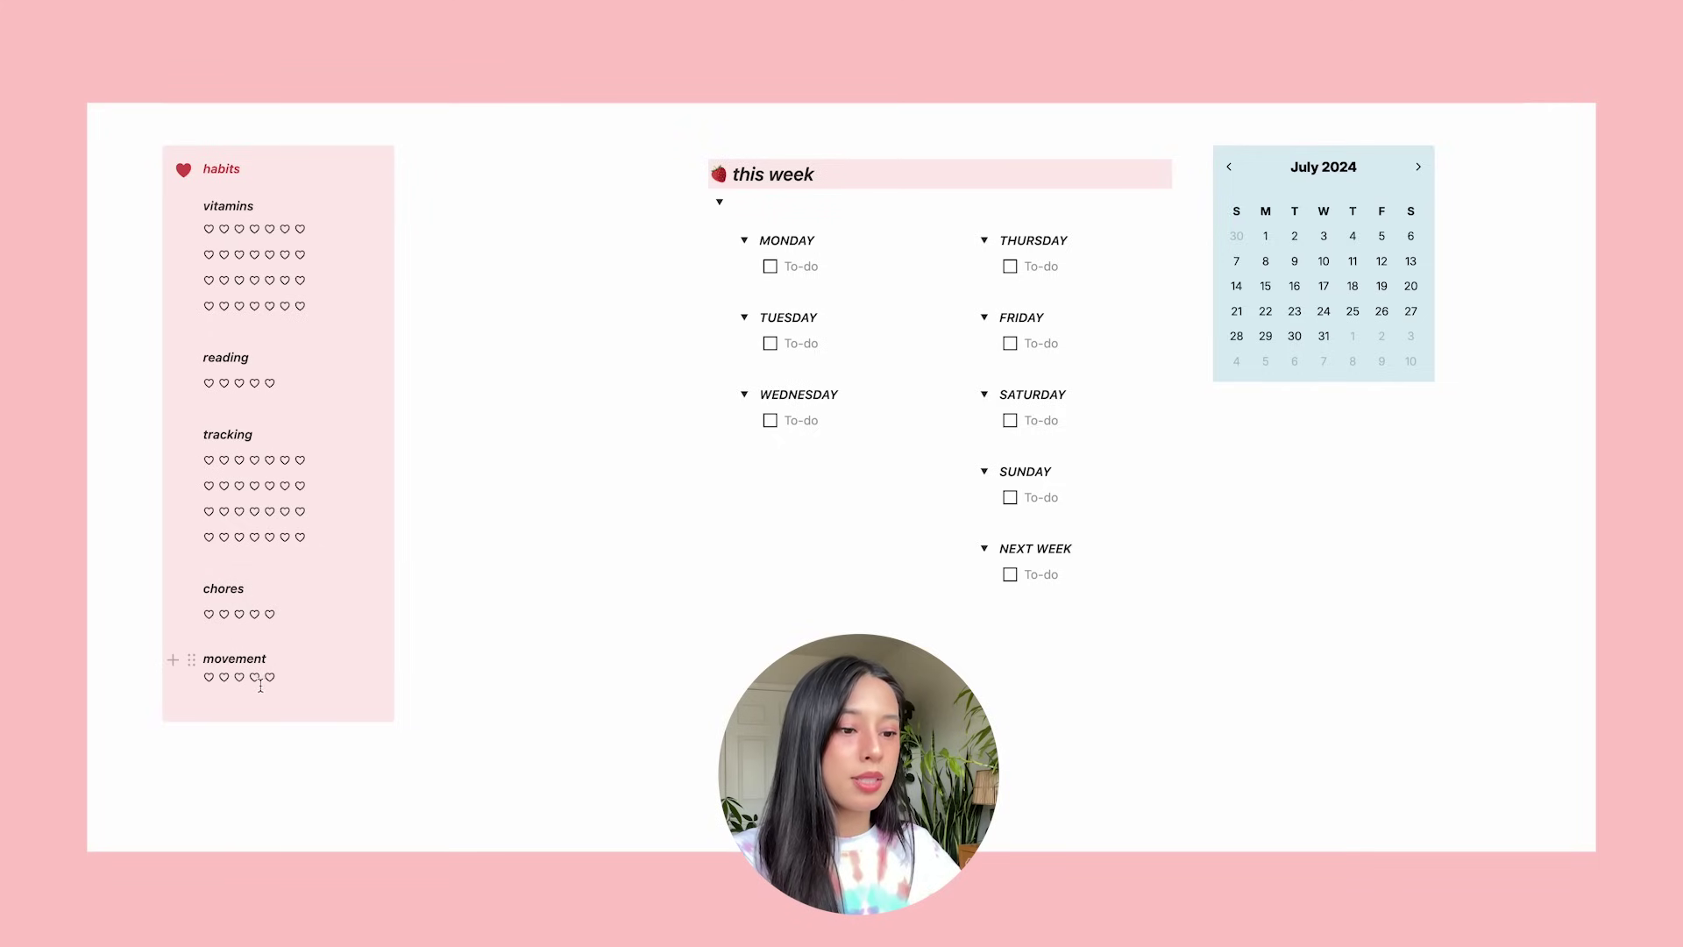
Paste the strawberry sneakers illustration into the empty column between the habits callout and "this week".
scroll(278, 693, up, 1)
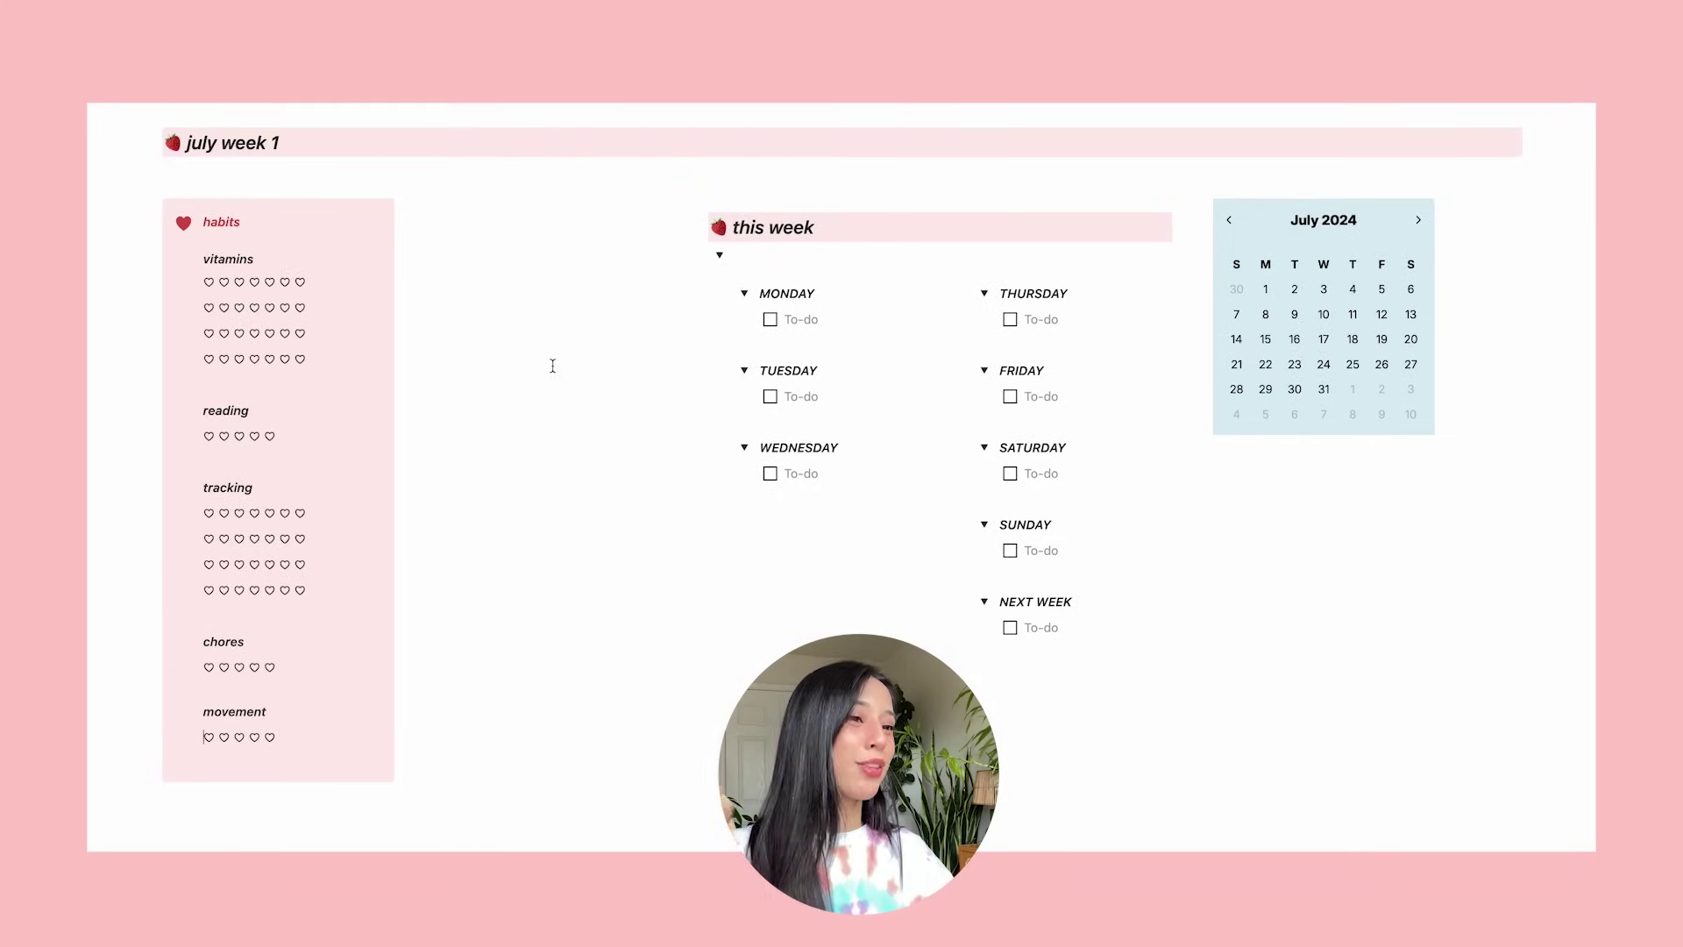
click(544, 293)
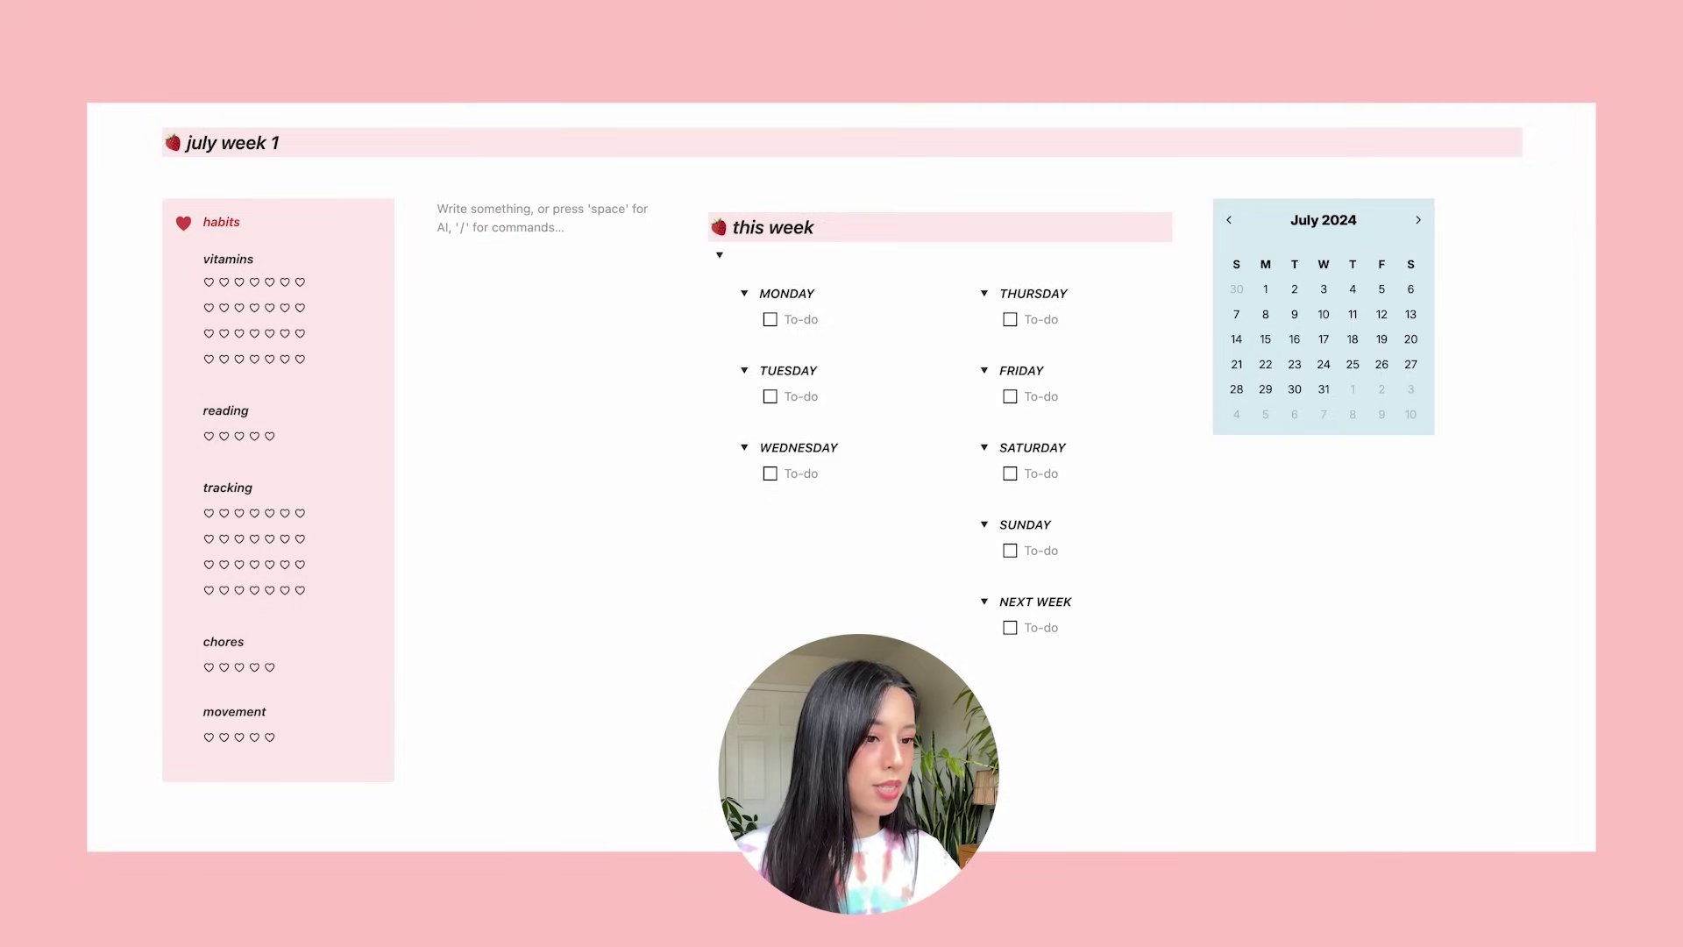
key(ctrl+v)
key(Escape)
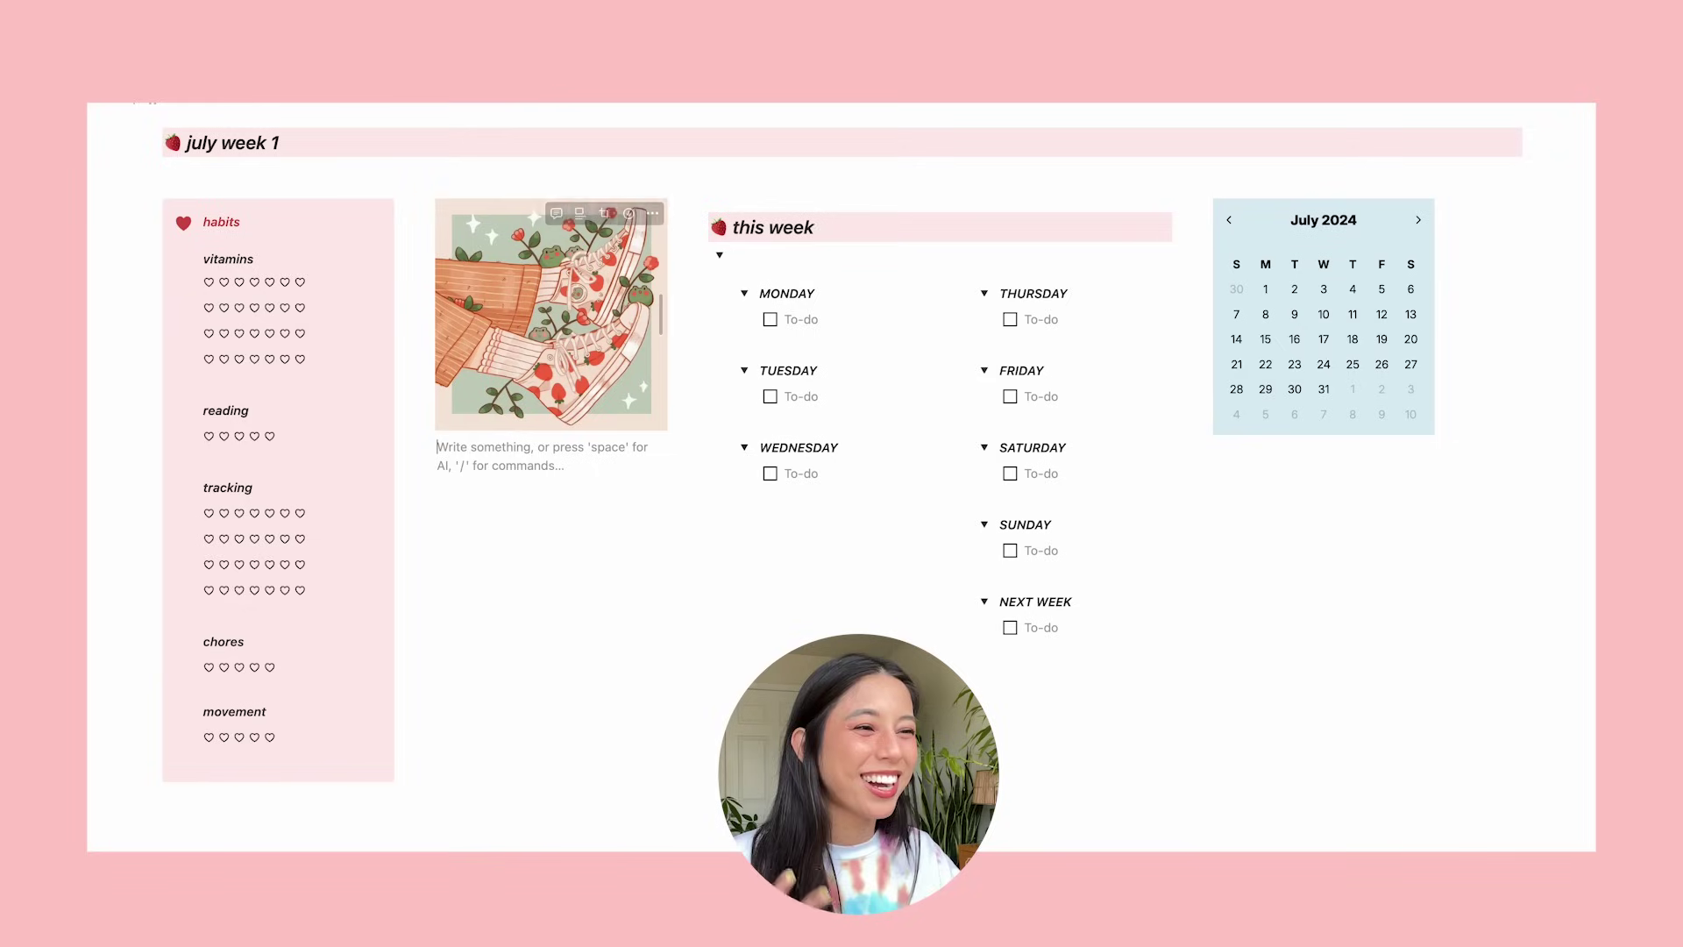
Paste the "Don't postpone JOY" illustration beneath the strawberry sneakers and widen the image column by narrowing the habits callout.
key(ctrl+v)
key(ctrl+z)
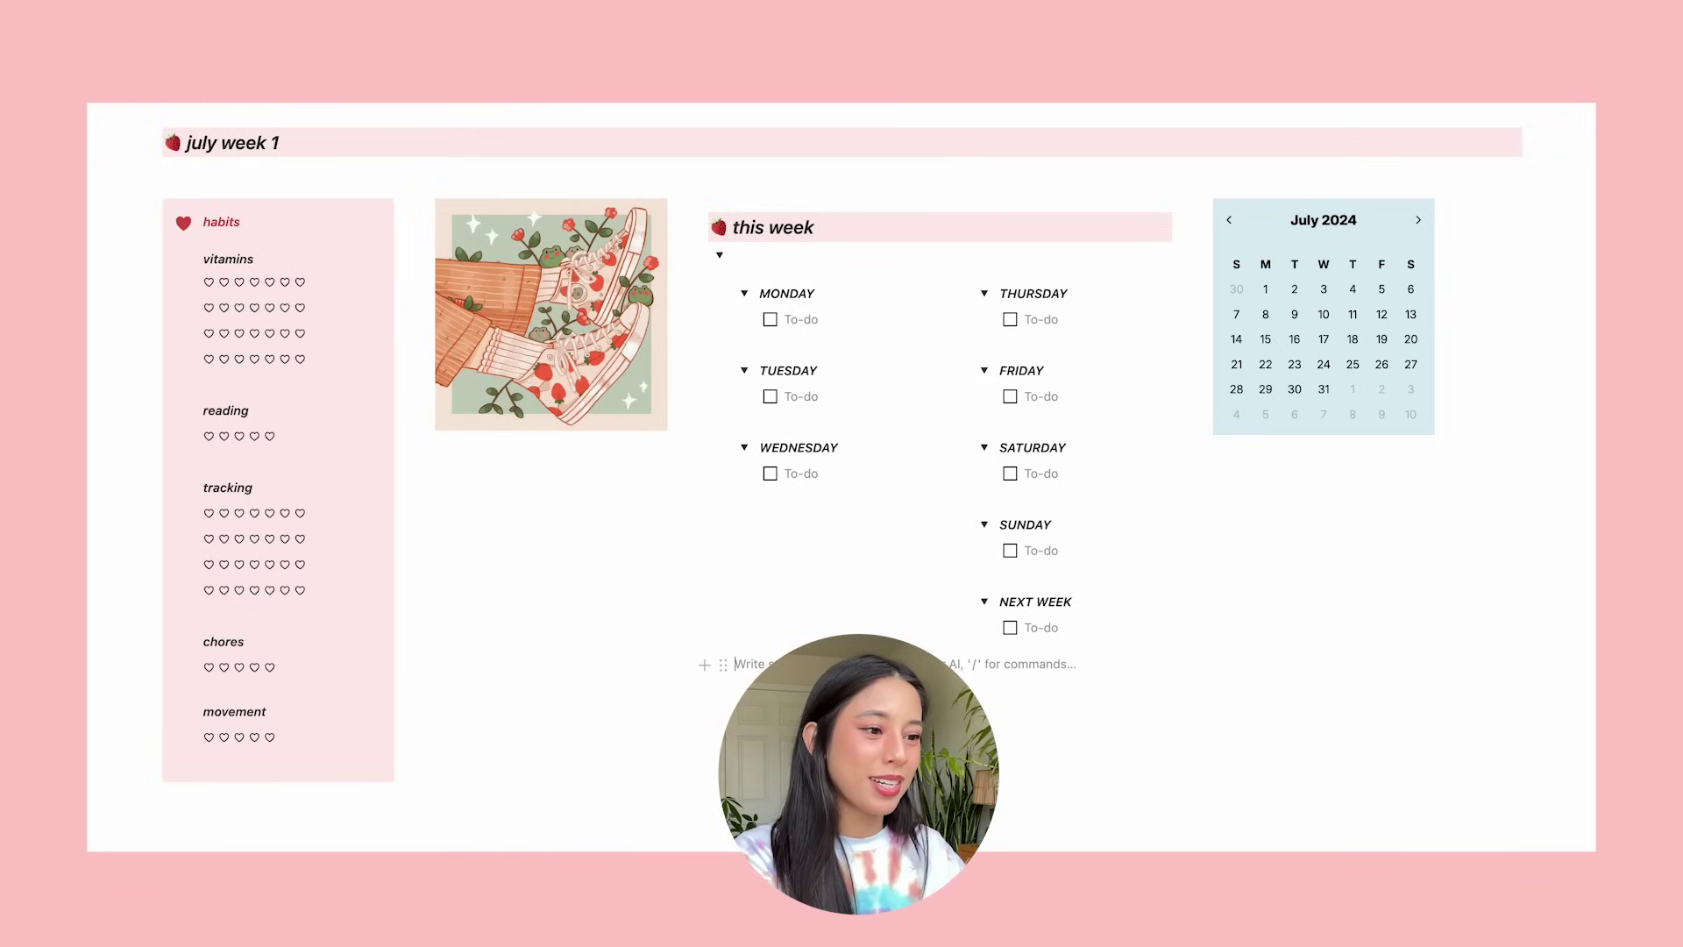
key(ctrl+v)
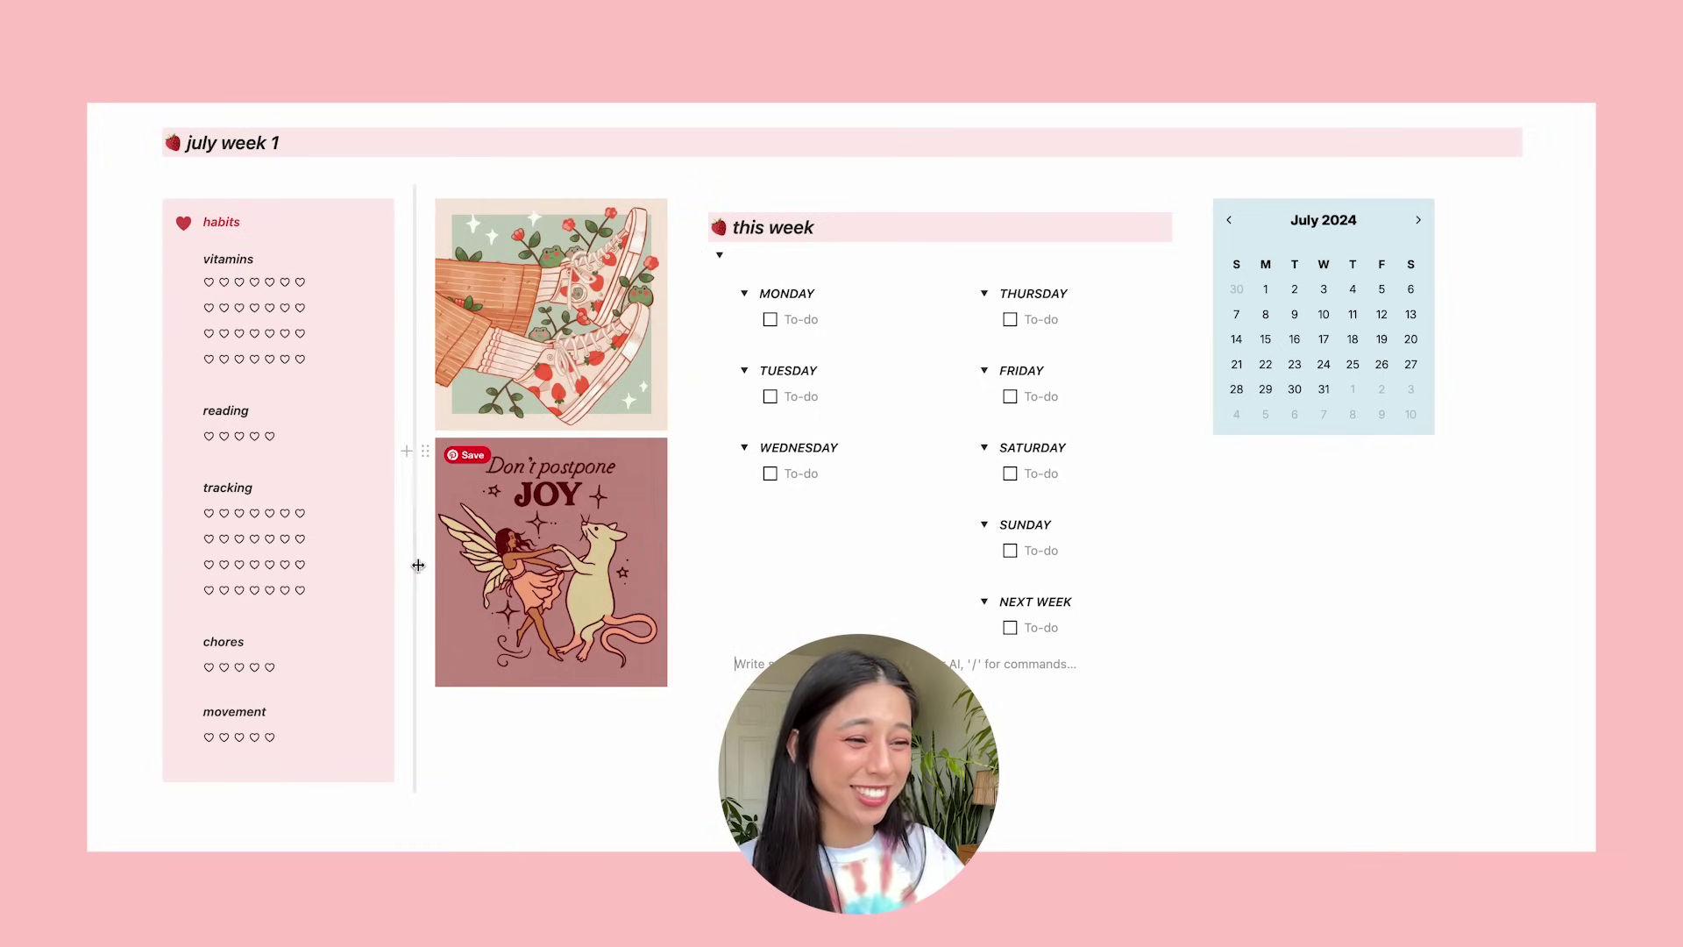
click(404, 599)
drag(404, 600, 382, 589)
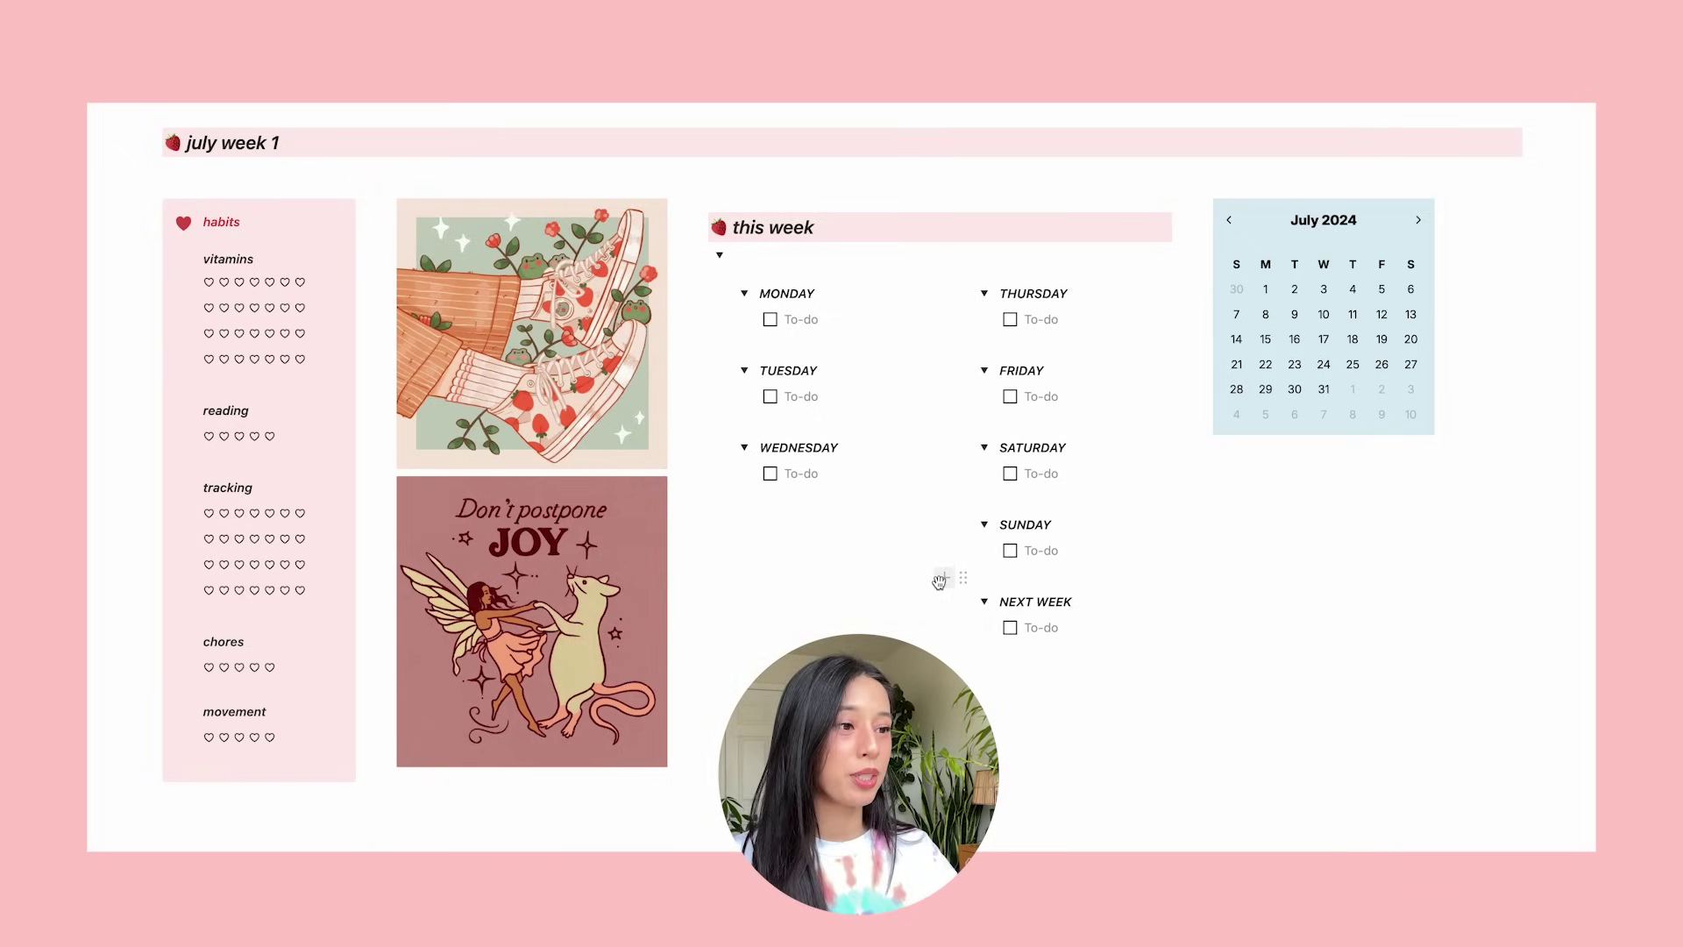
Delete the old movement, chores and tracking star trackers above the journal and experience log links.
scroll(973, 649, down, 10)
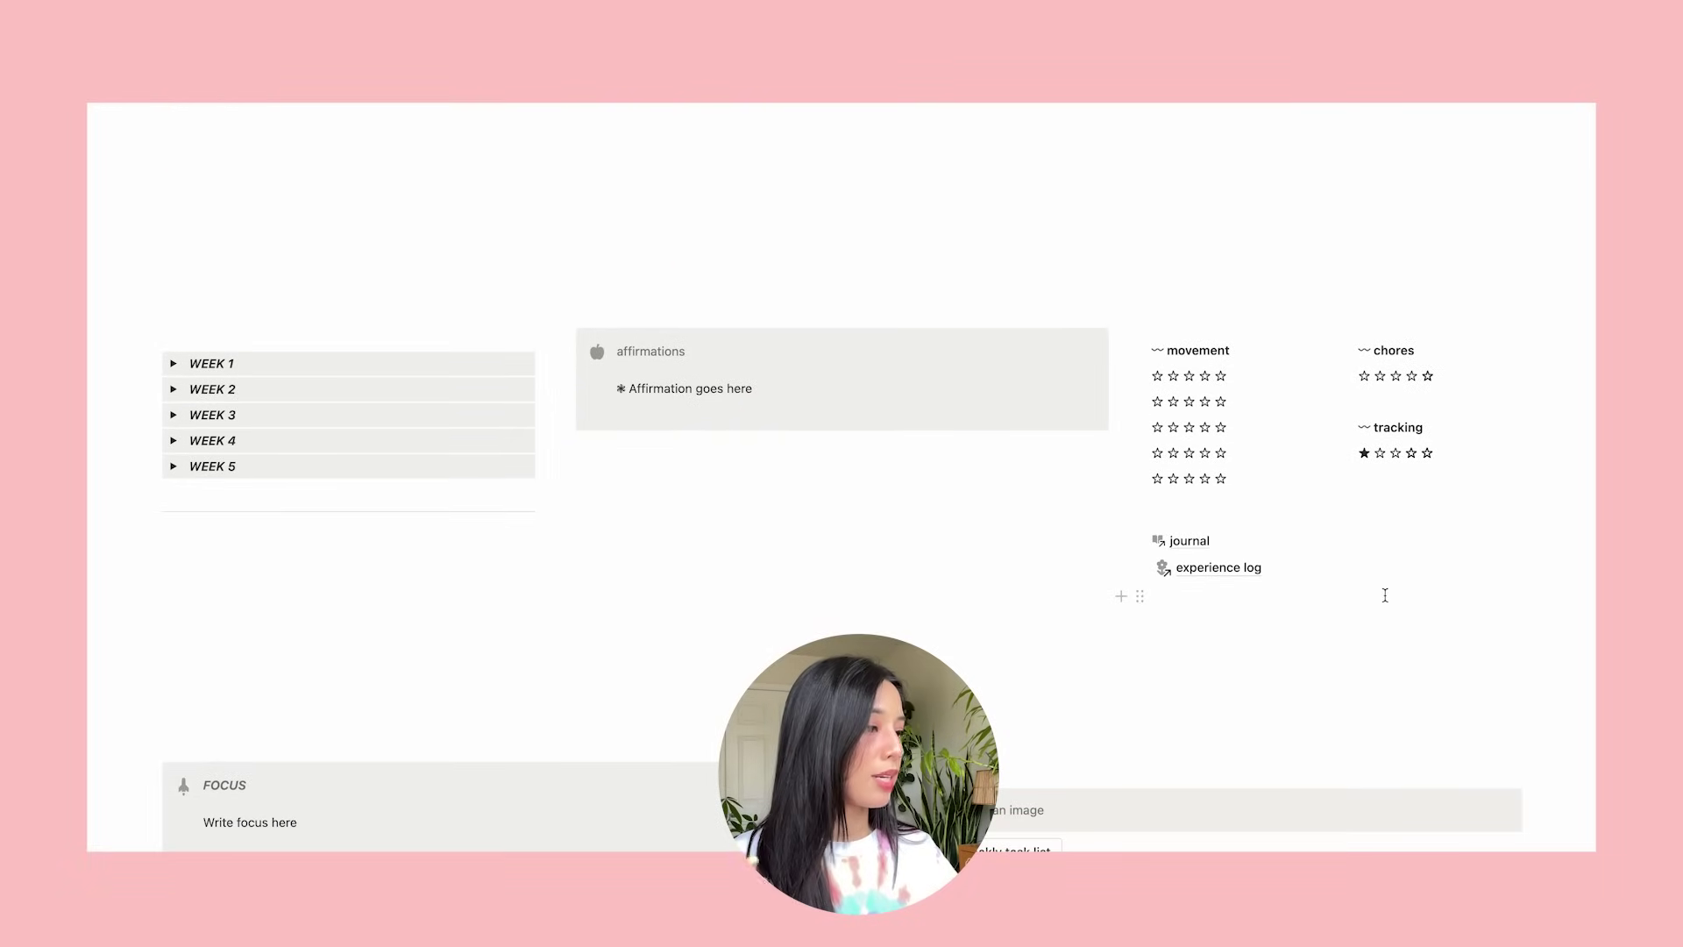
drag(1491, 321, 1163, 511)
key(BackSpace)
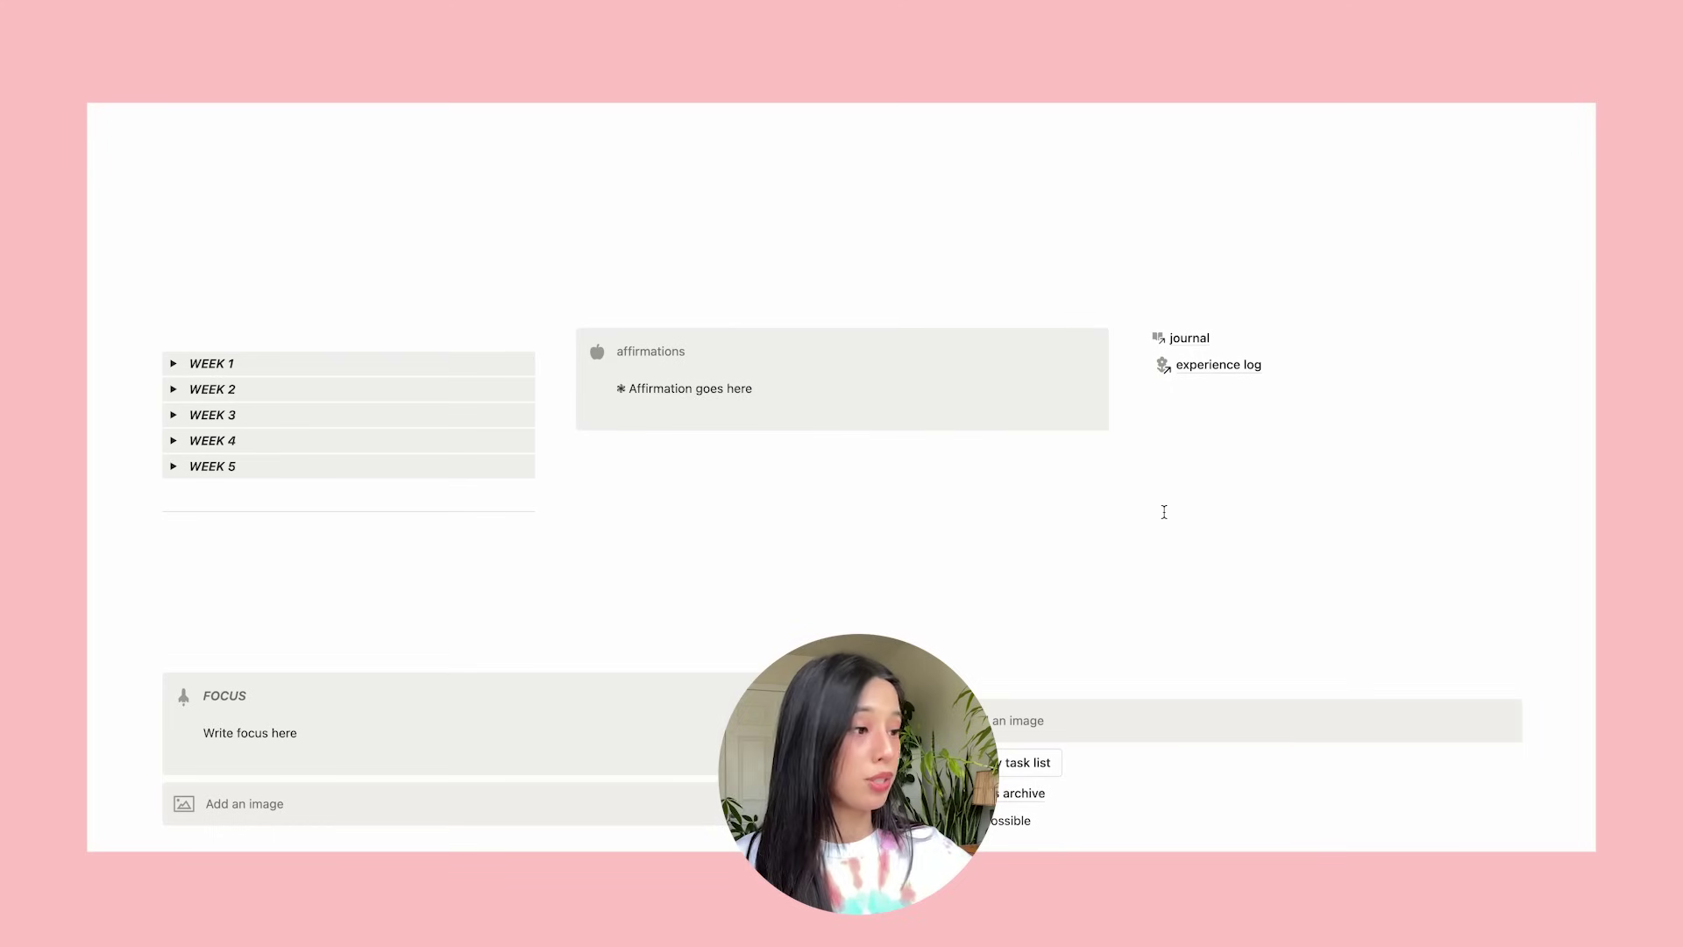
Delete the two empty image placeholders, one below the FOCUS callout and one above "new weekly task list".
scroll(648, 526, down, 5)
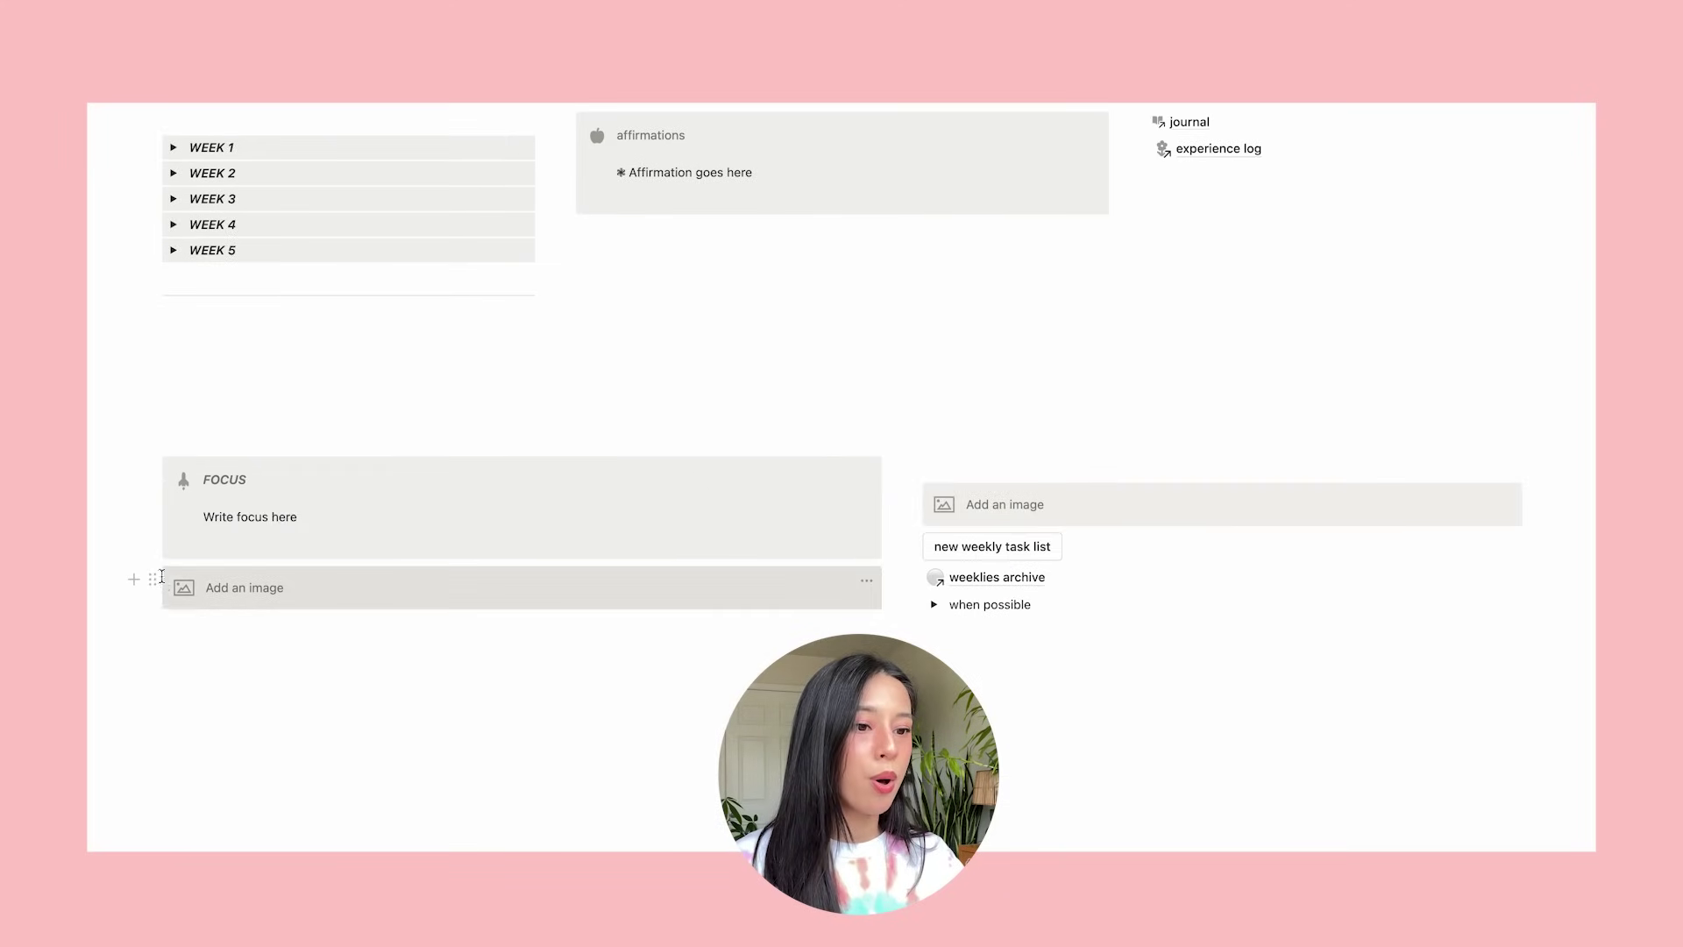
click(153, 578)
click(203, 488)
click(911, 478)
click(762, 369)
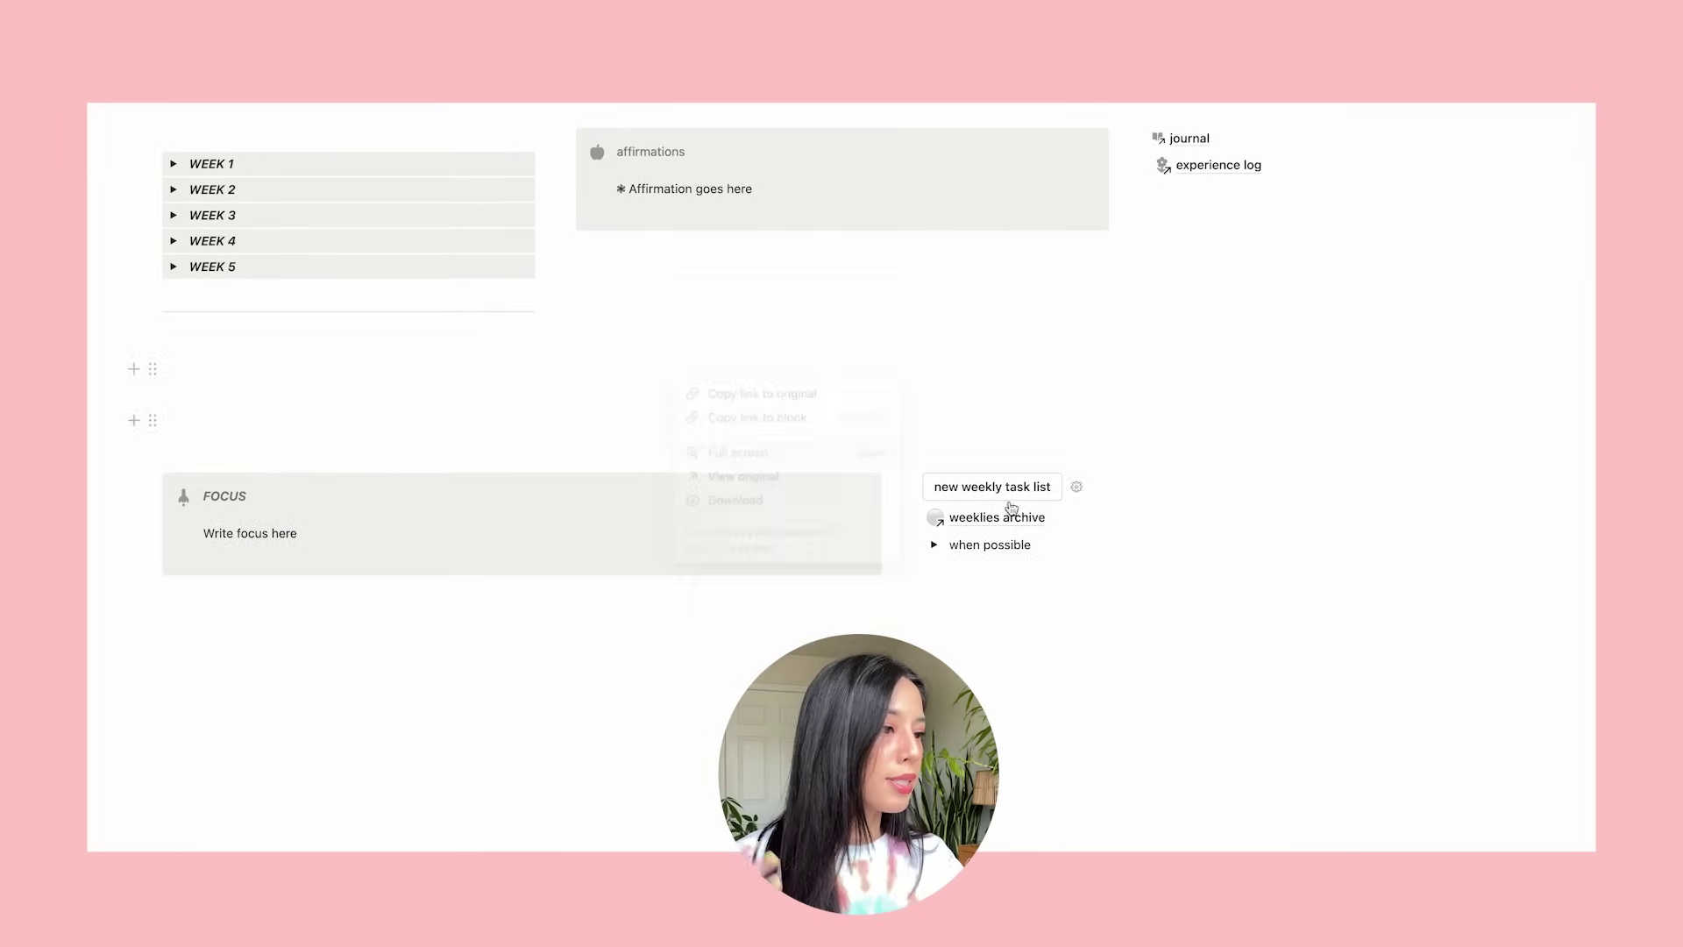
Move the "new weekly task list" button and the "weeklies archive" link beneath the July 2024 calendar.
drag(1428, 496, 1052, 492)
drag(907, 490, 1275, 326)
click(1314, 518)
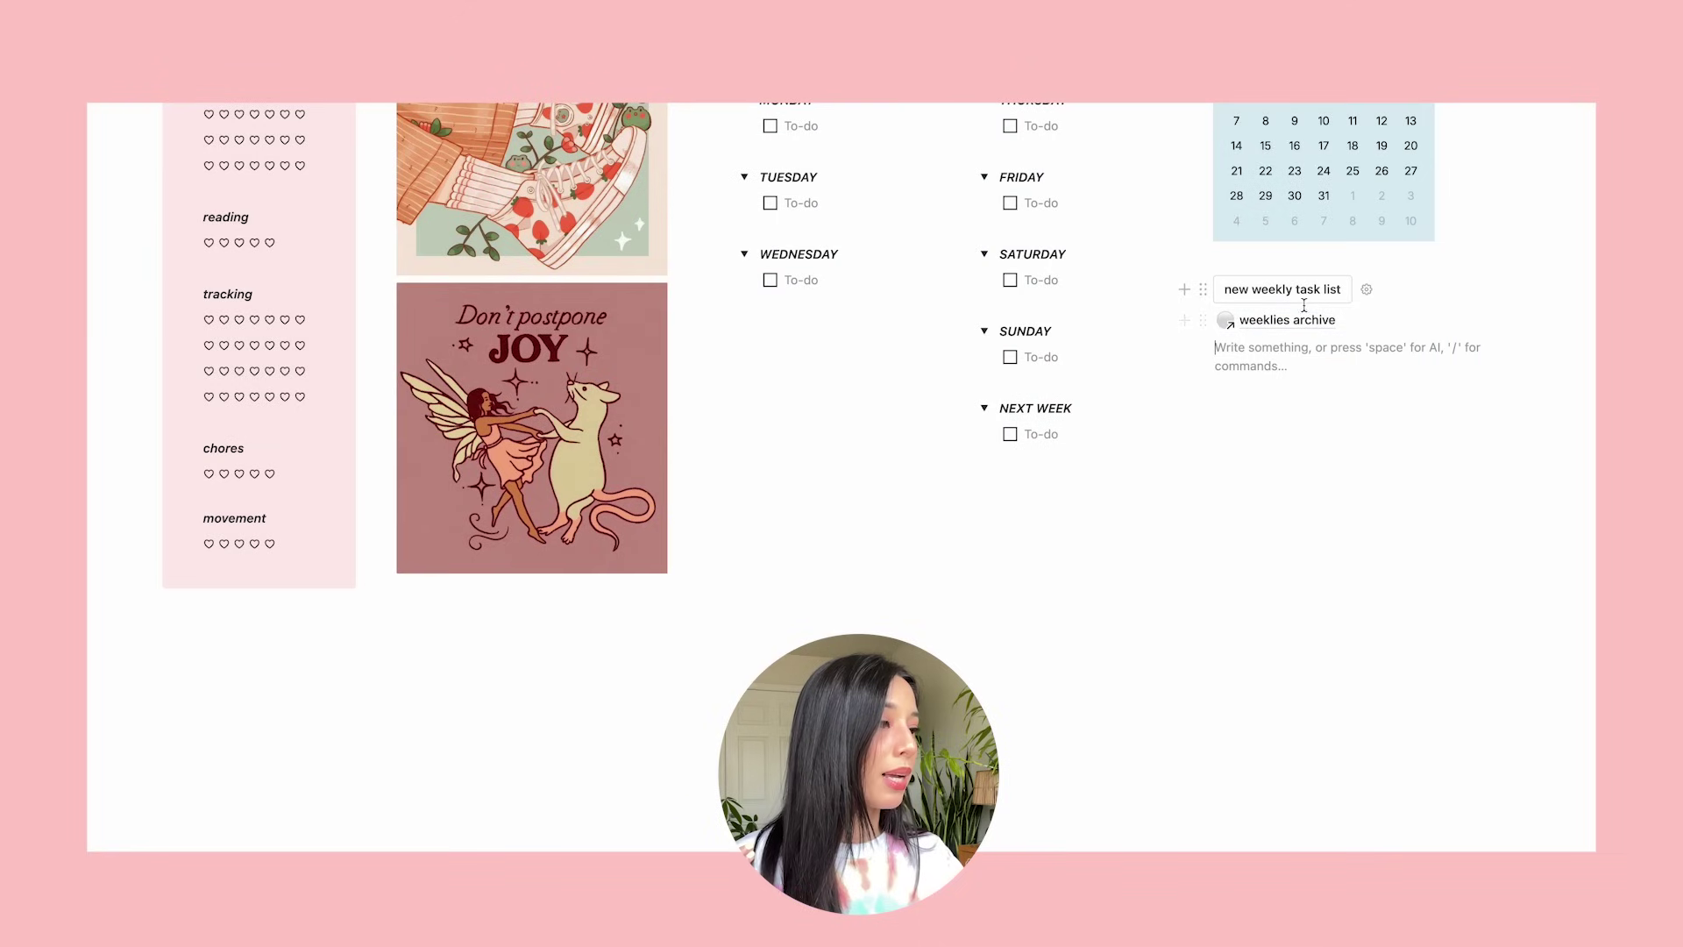
Generate a weekly task list from the template button beneath the calendar, and expand and collapse its "toggle weekly" block.
click(1306, 293)
click(1223, 319)
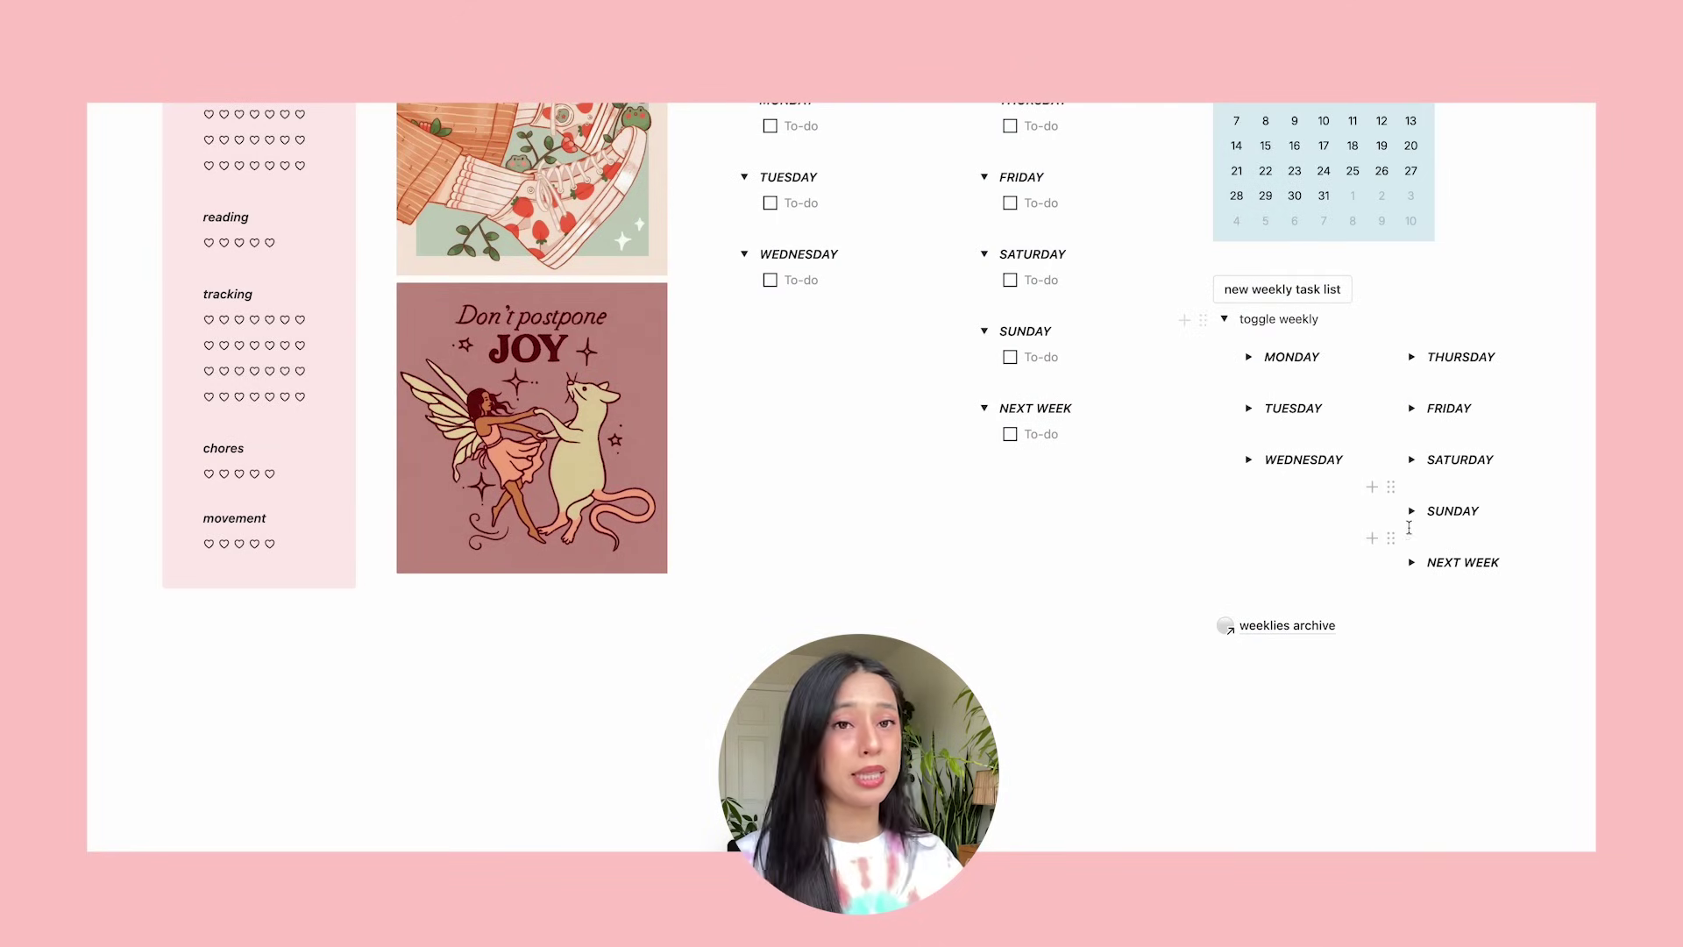
click(1224, 319)
Open the weeklies archive page and look through its archived weeks from 2022 into 2023.
scroll(950, 604, up, 3)
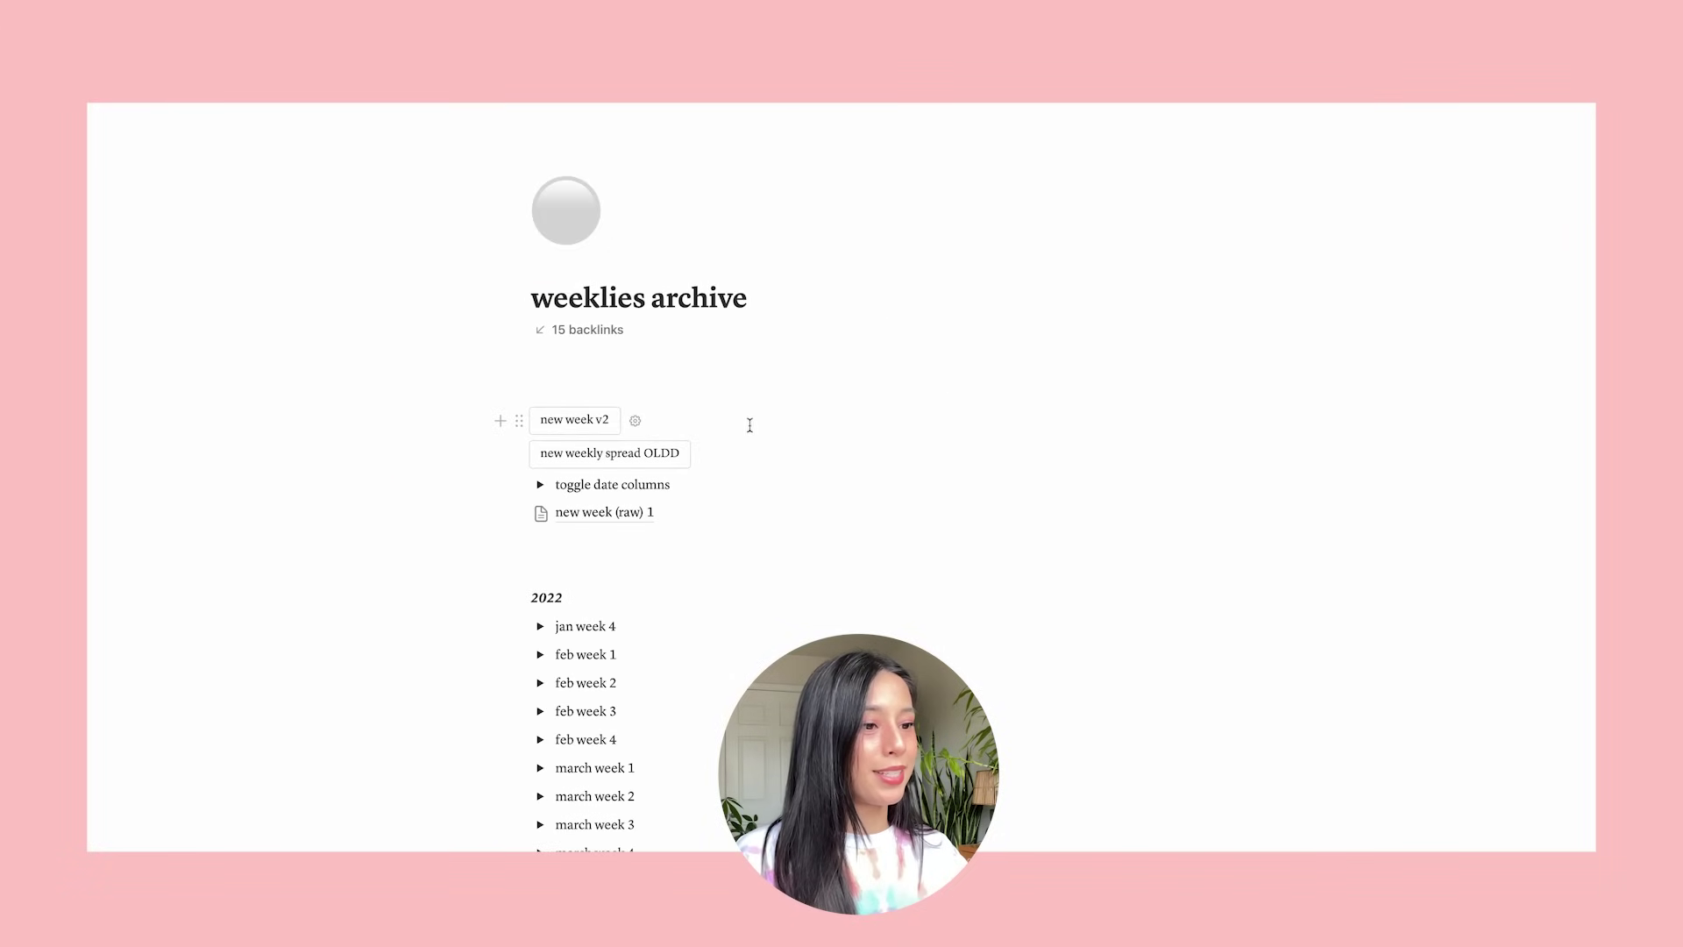
scroll(671, 682, down, 7)
scroll(672, 684, down, 15)
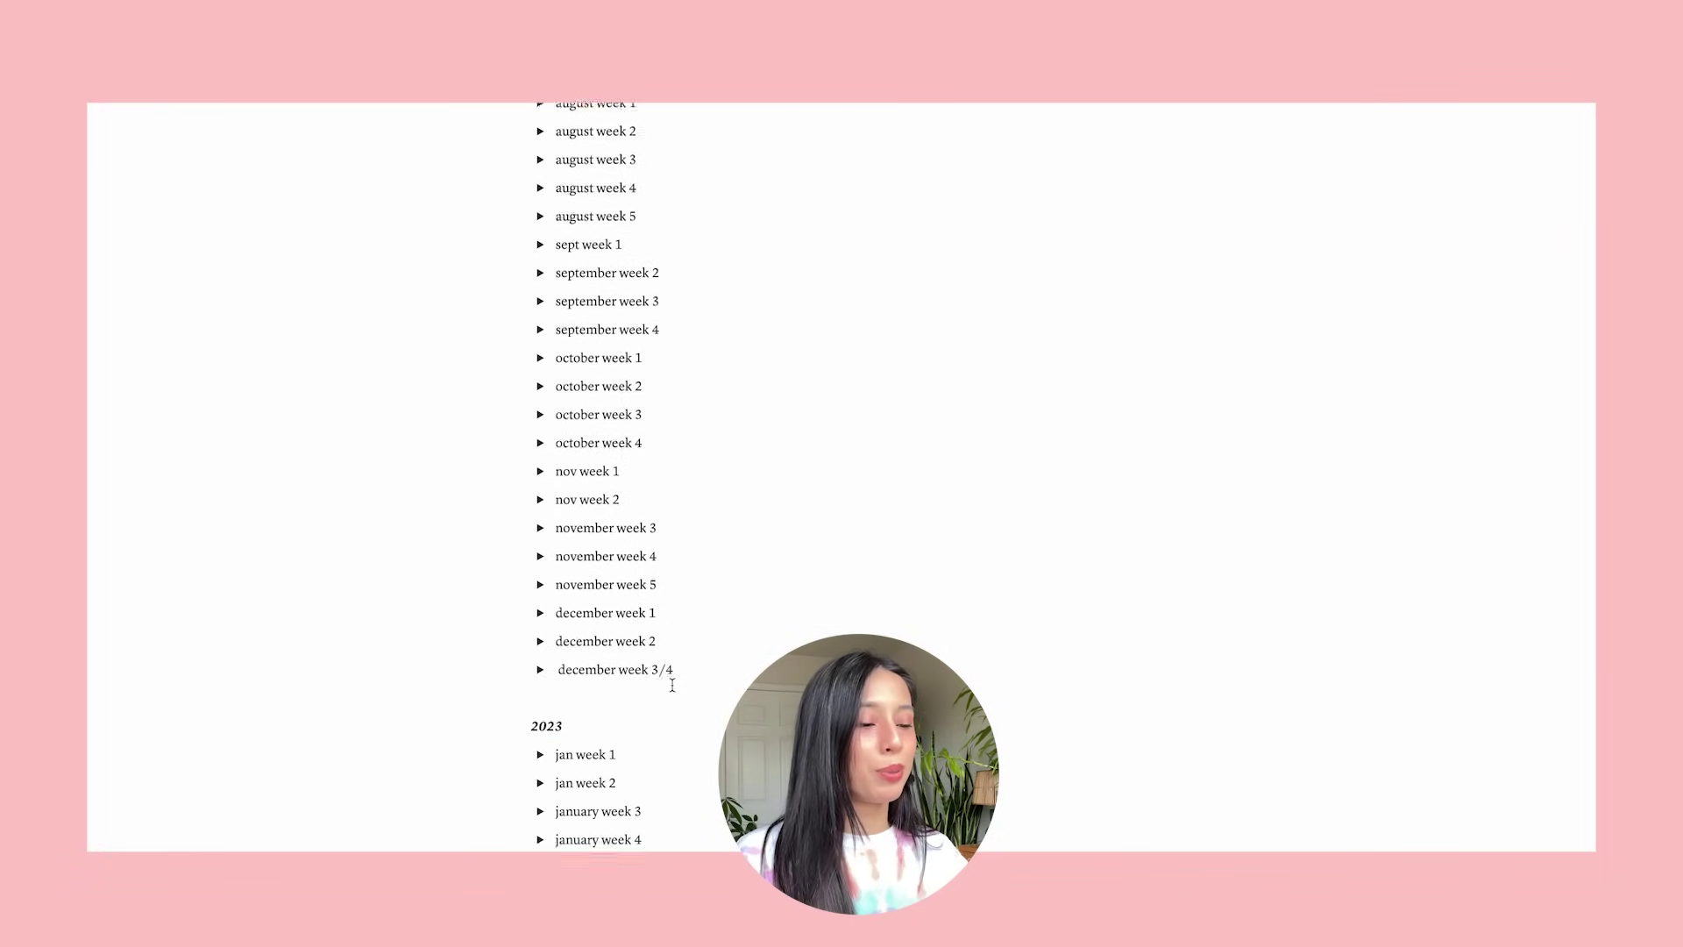